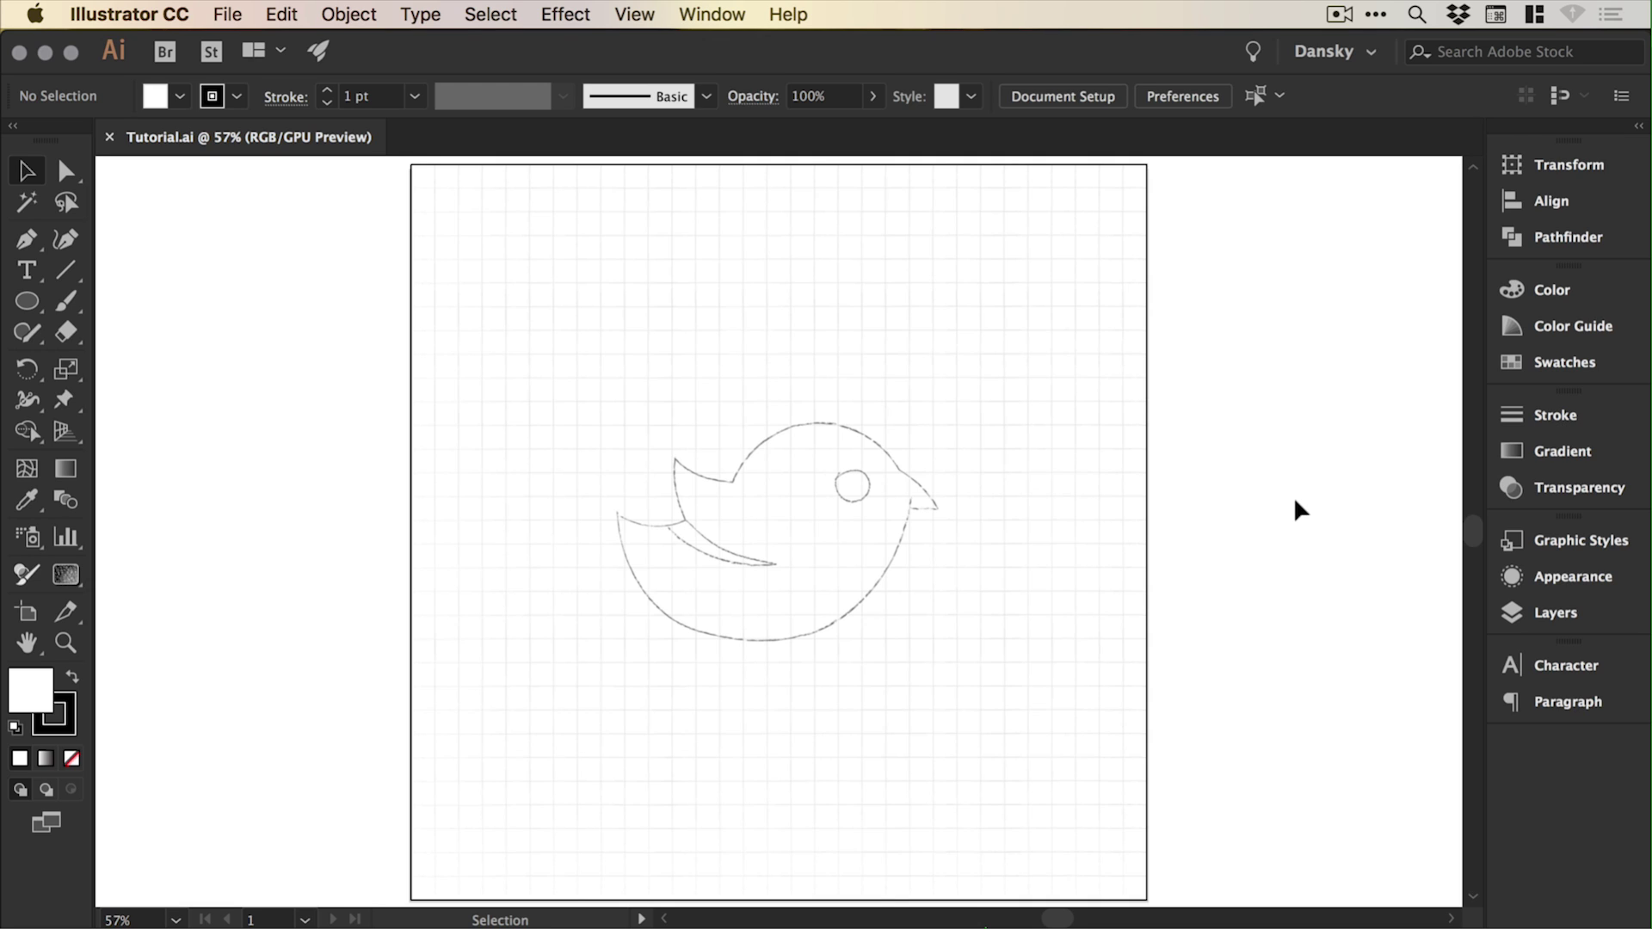
# Create an exact 10 × 10 pt square on the empty canvas.
pyautogui.hscroll(-10, 1191, 504)
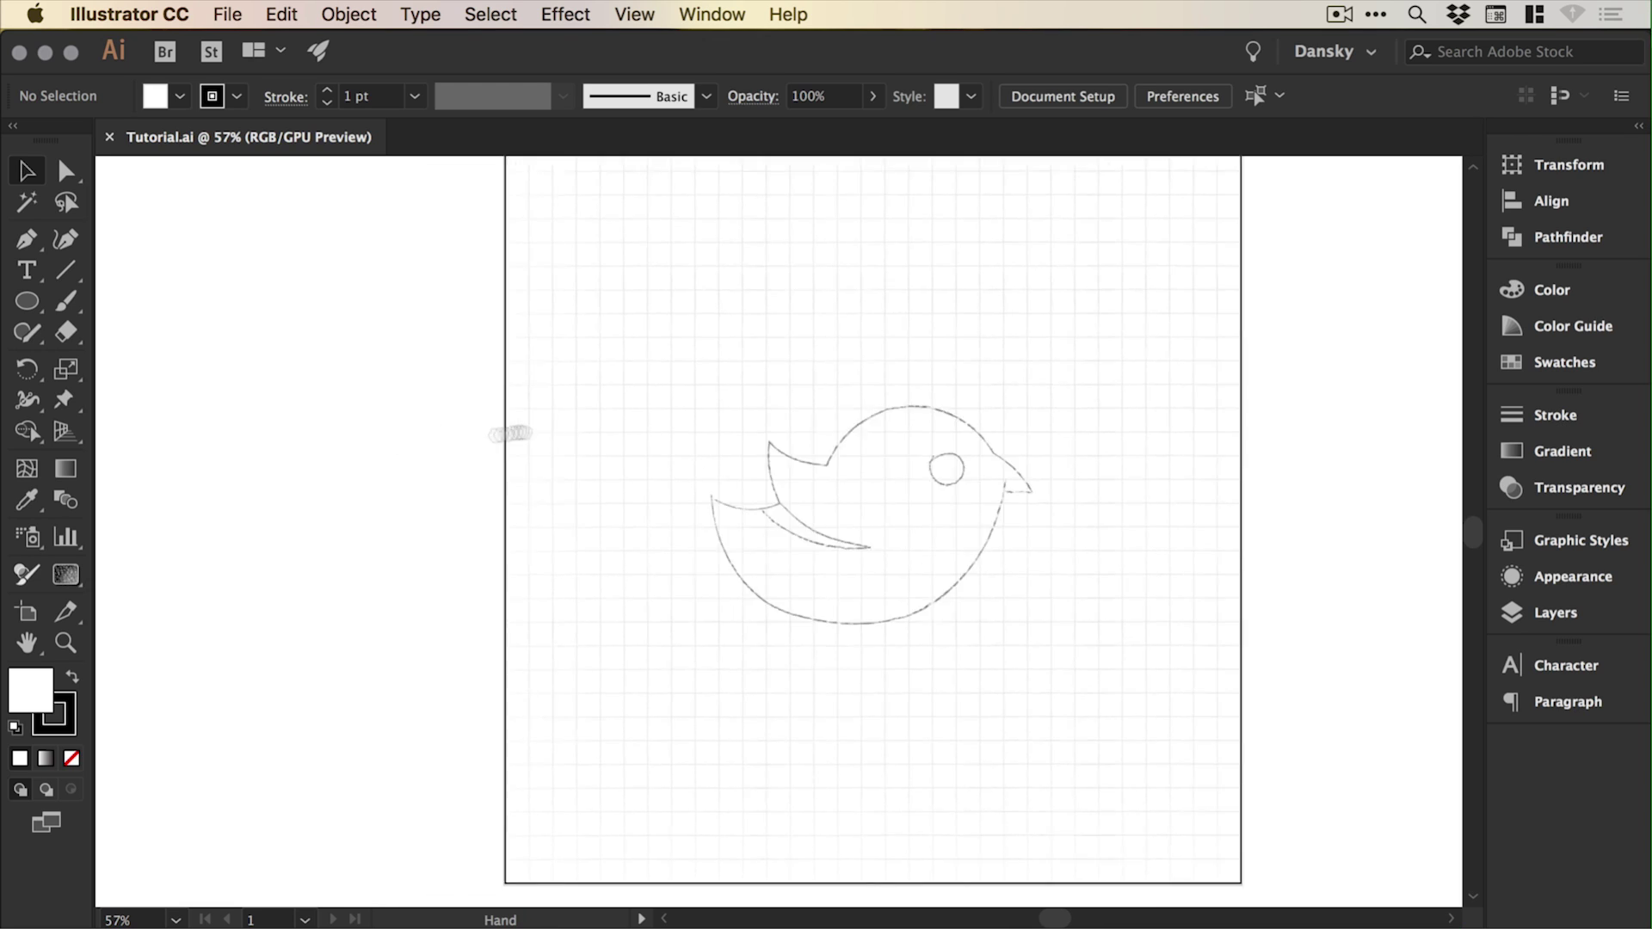
pyautogui.moveTo(701, 449); pyautogui.dragTo(803, 479)
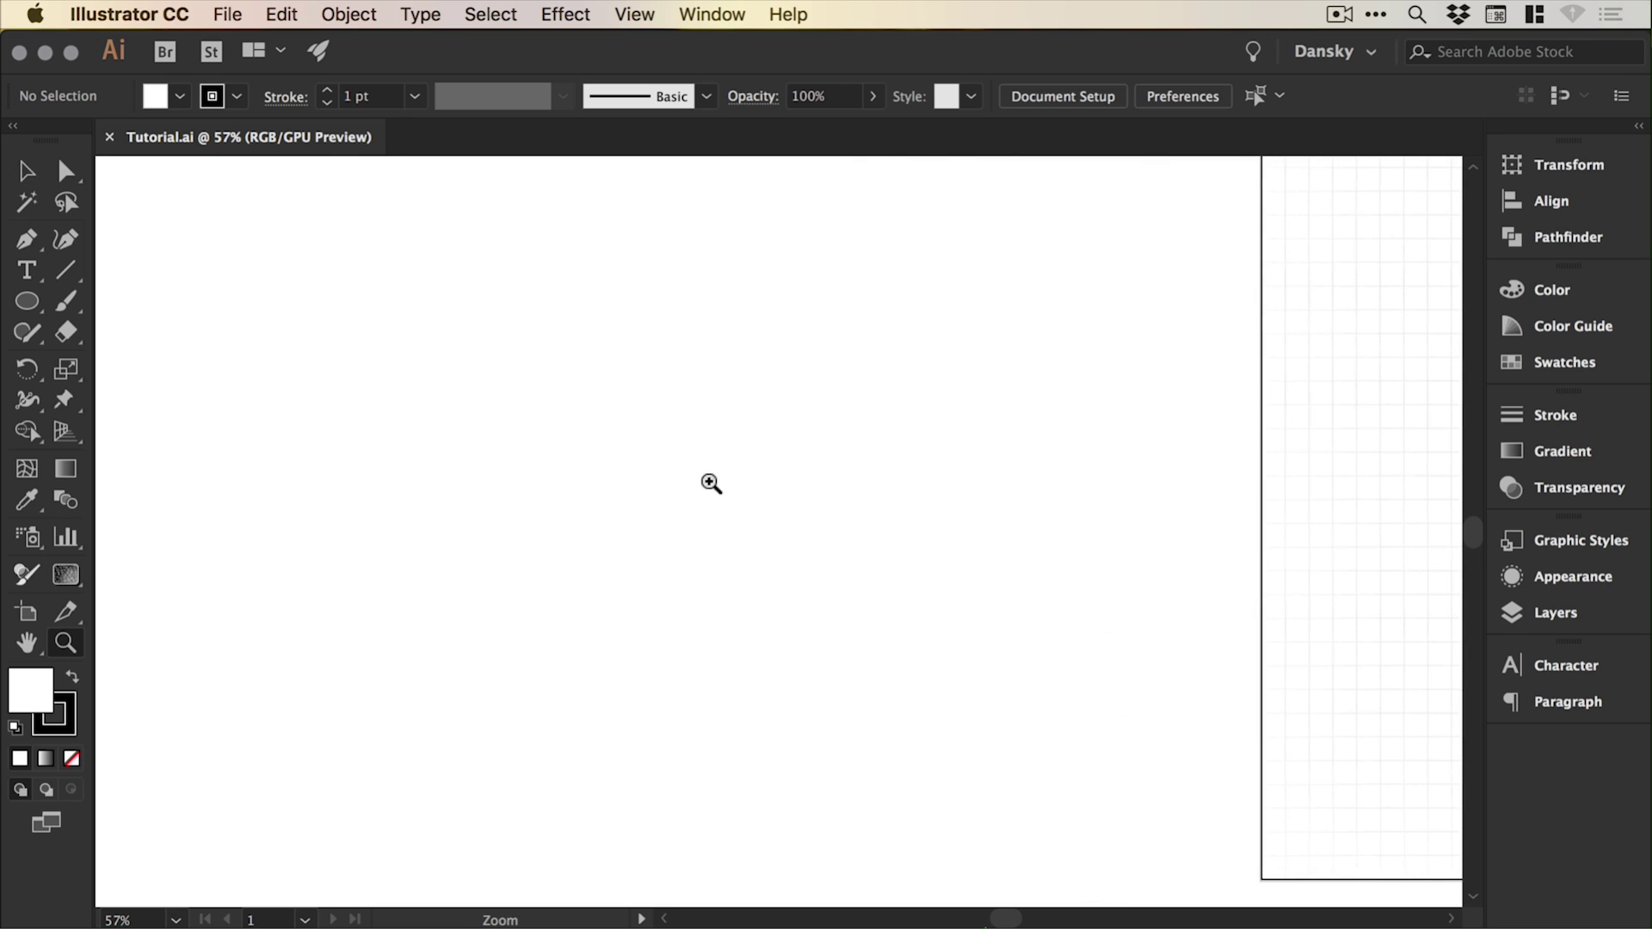
pyautogui.keyDown('super'); pyautogui.click(708, 483); pyautogui.keyUp('super')
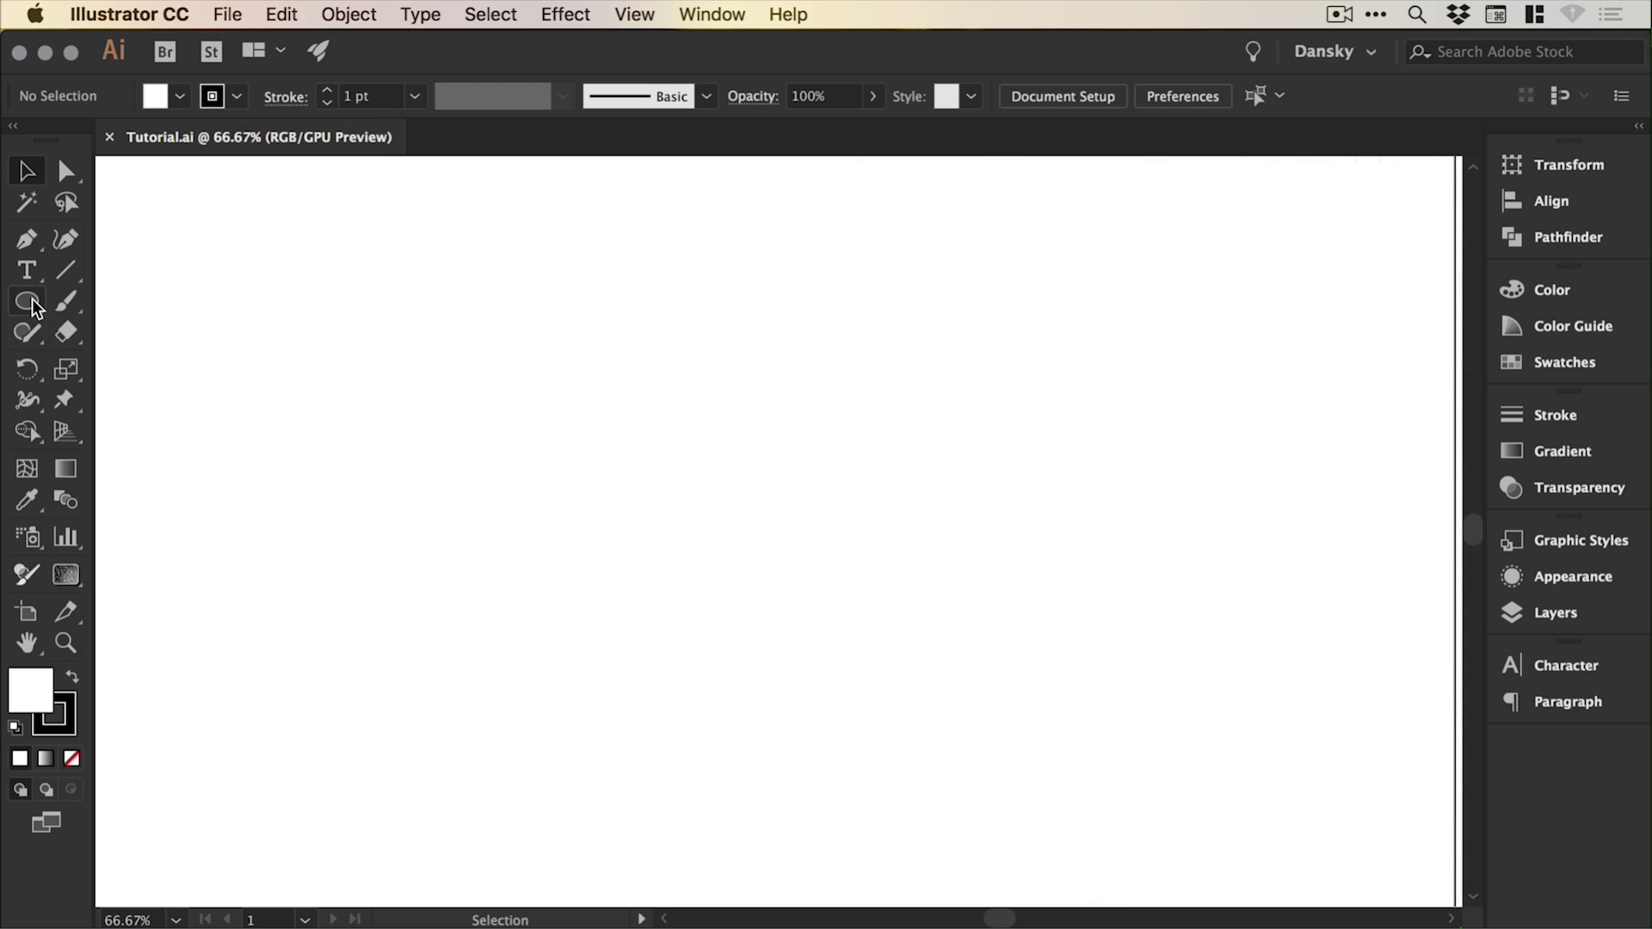
pyautogui.moveTo(26, 305); pyautogui.dragTo(142, 299)
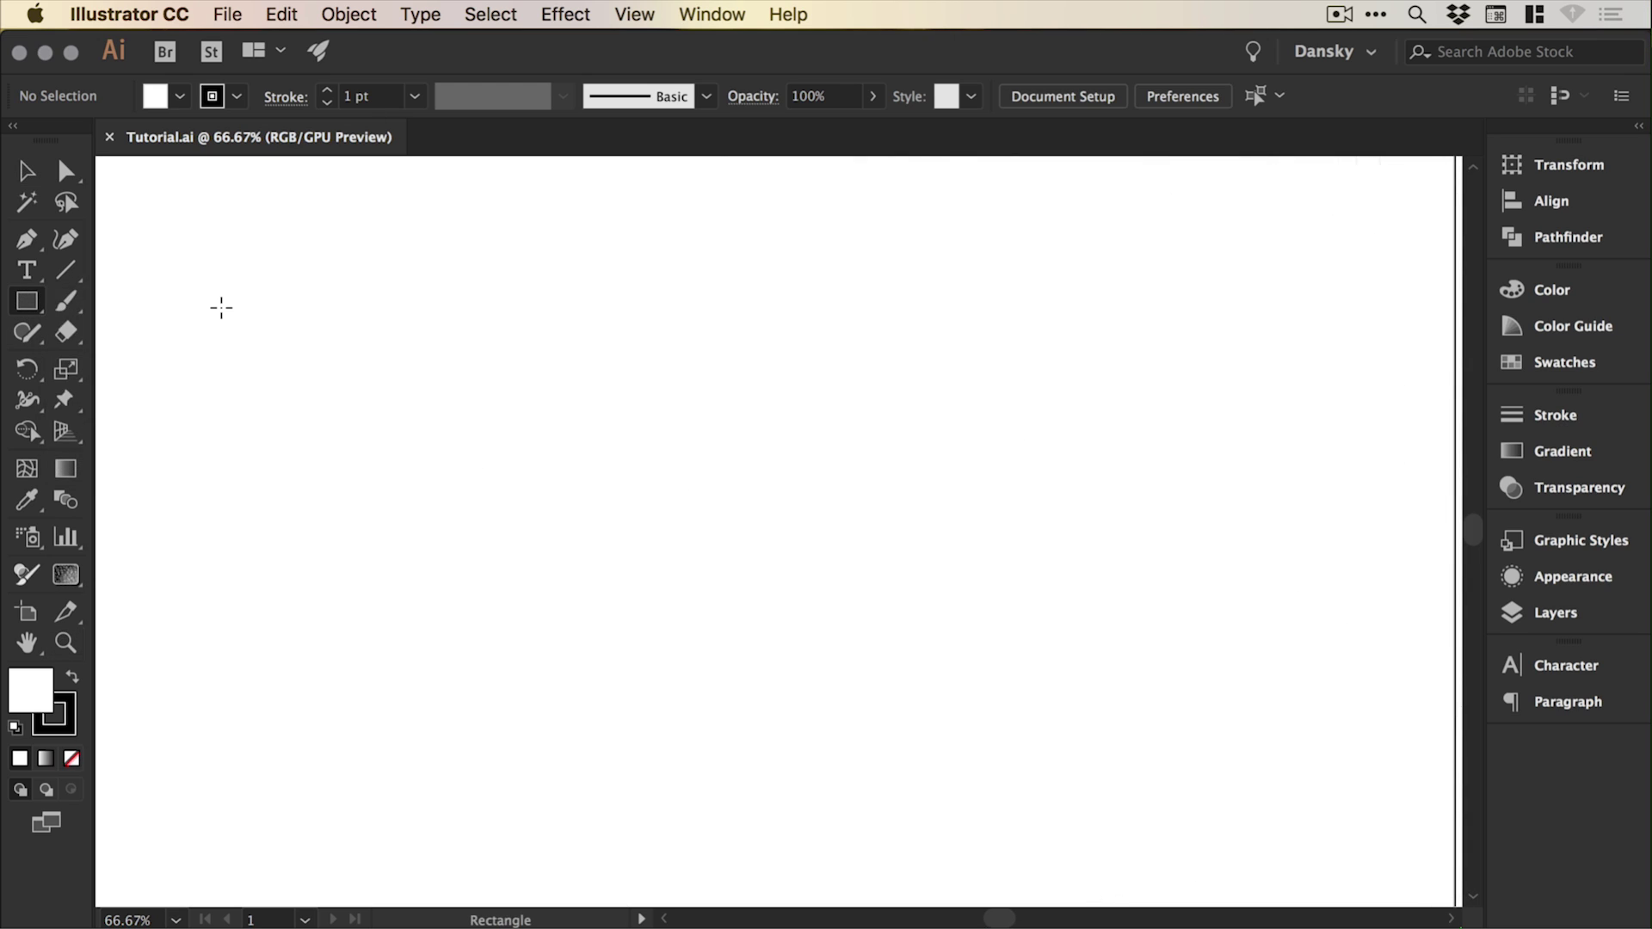
pyautogui.click(781, 441)
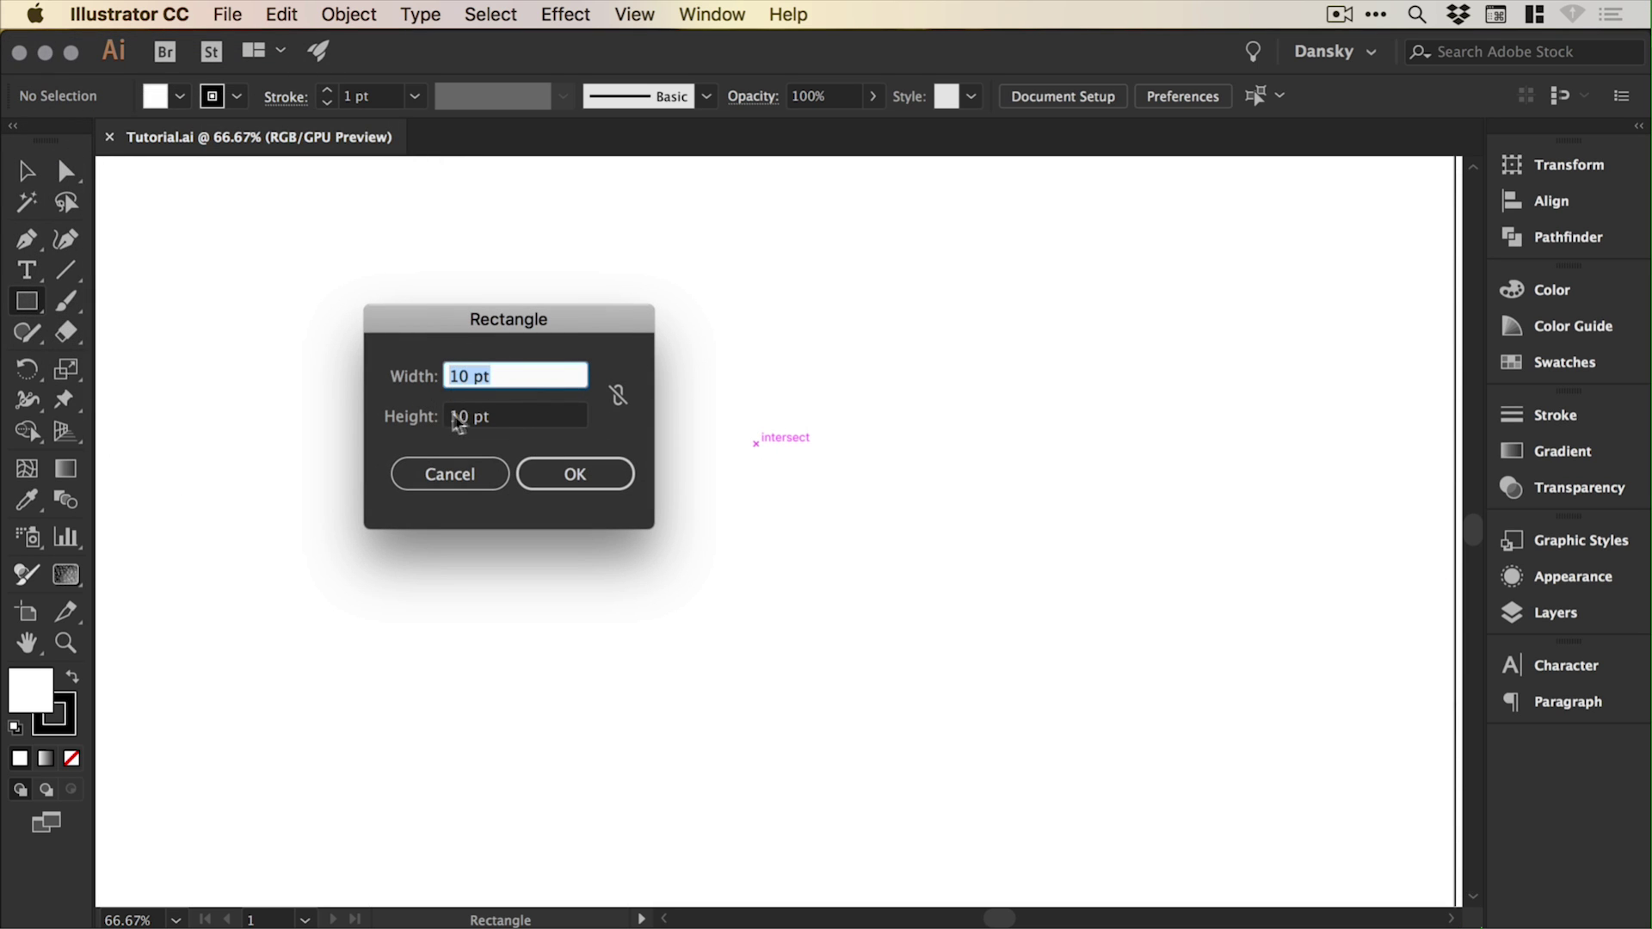
pyautogui.click(582, 495)
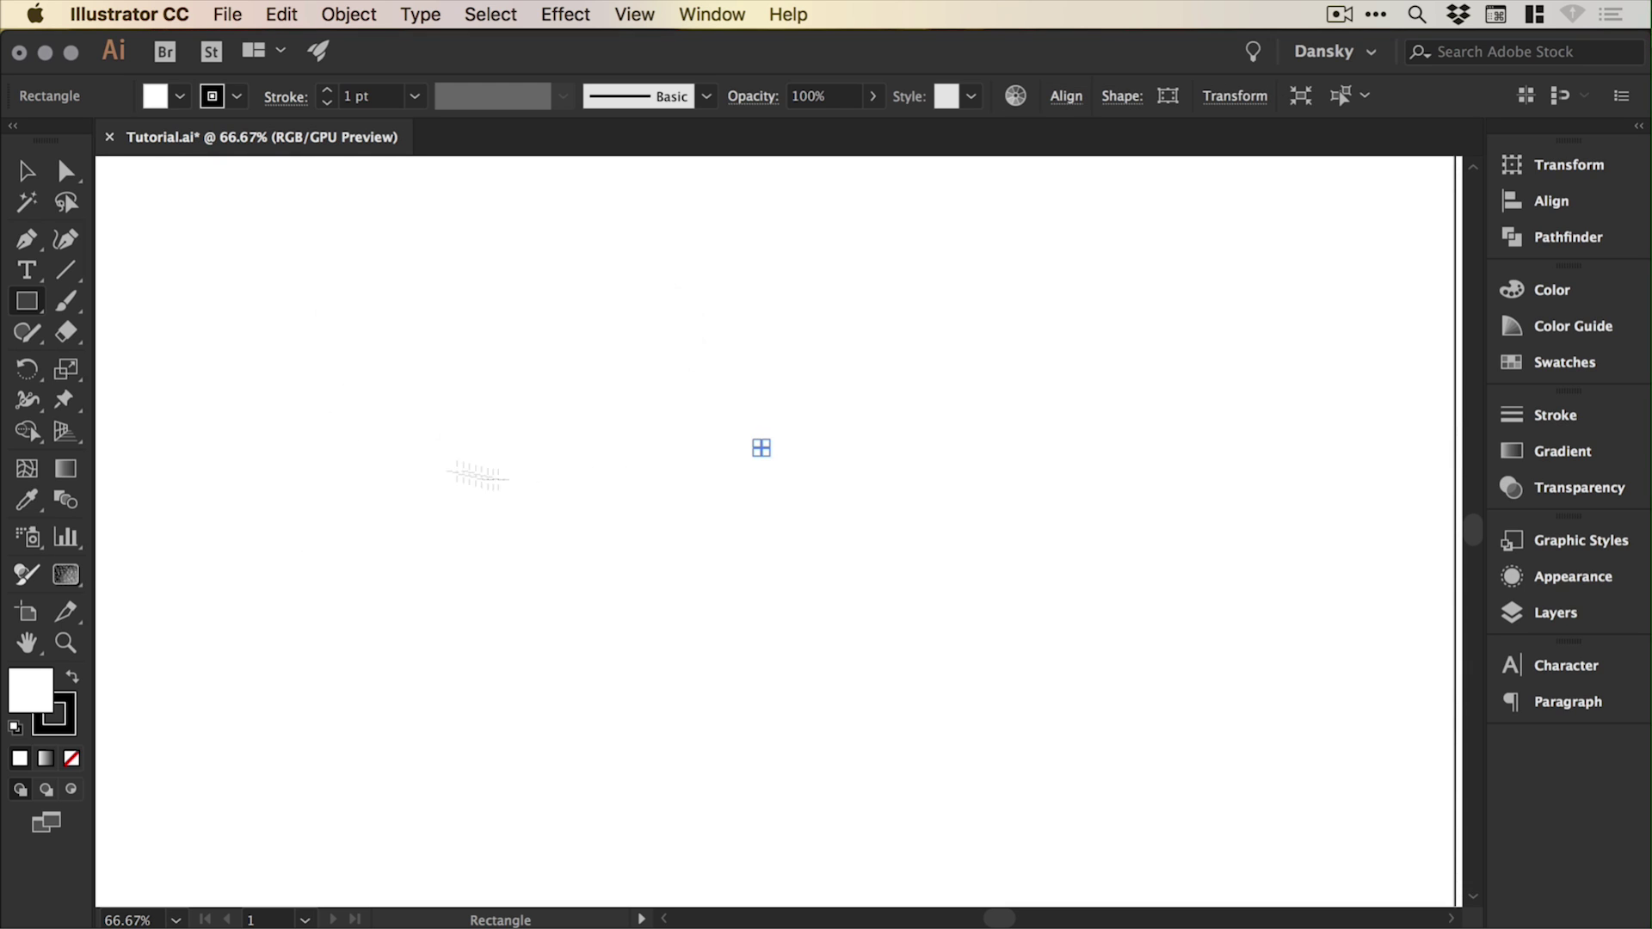
pyautogui.press('v')
# Zoom in closely and move the small square up and to the right.
pyautogui.press('z')
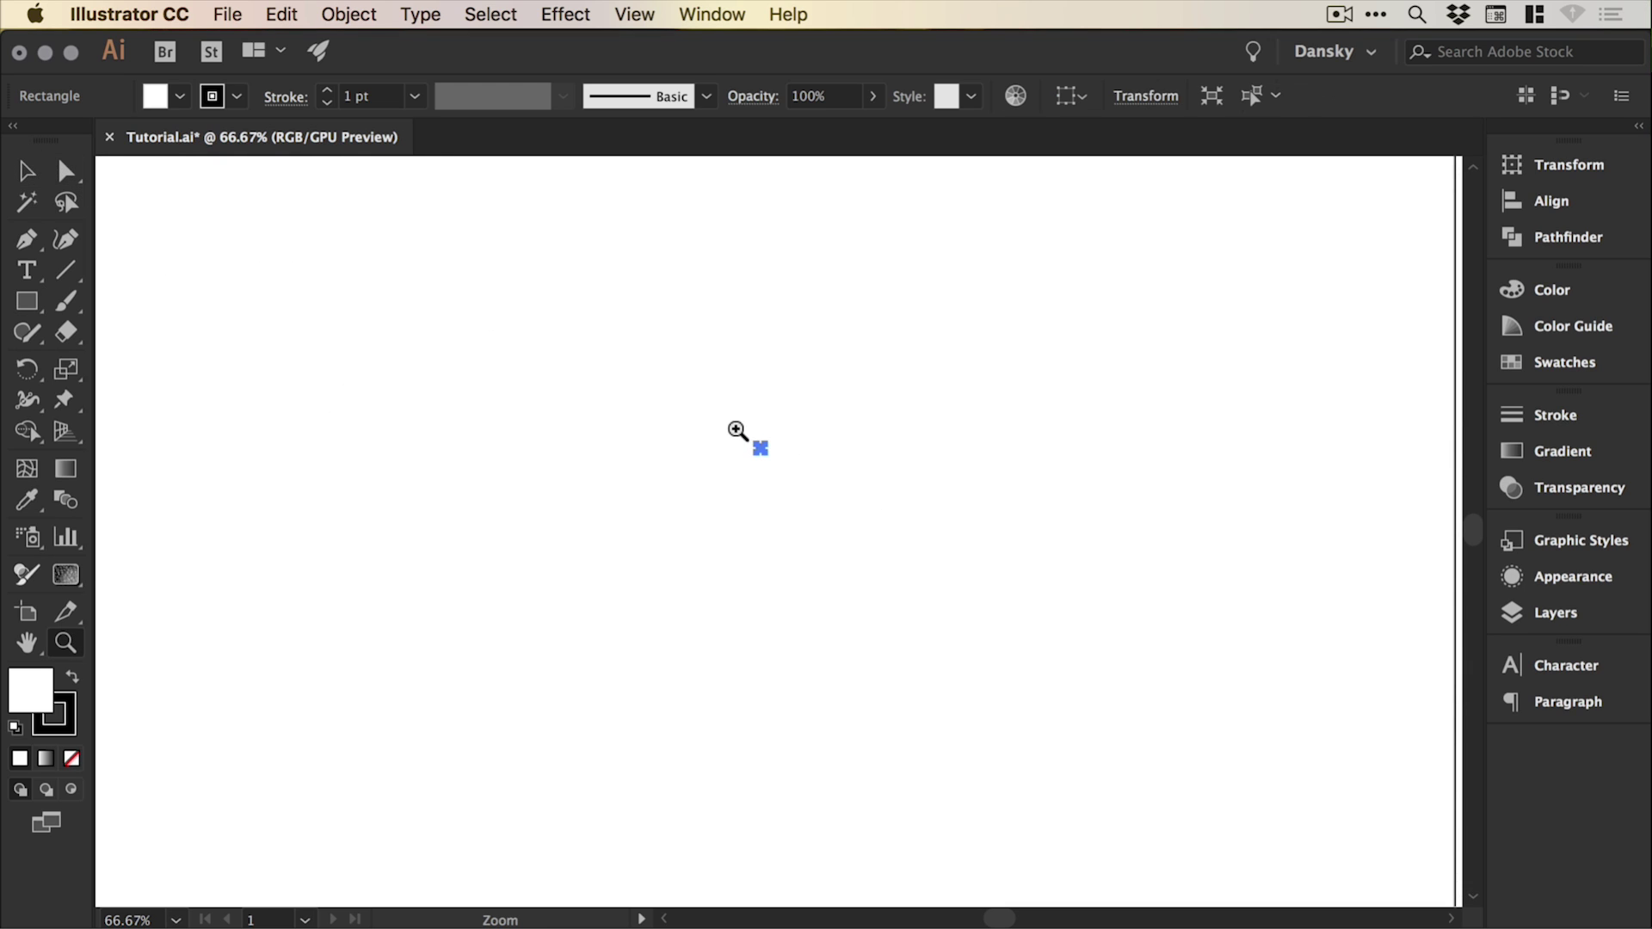
pyautogui.moveTo(792, 478); pyautogui.dragTo(786, 472)
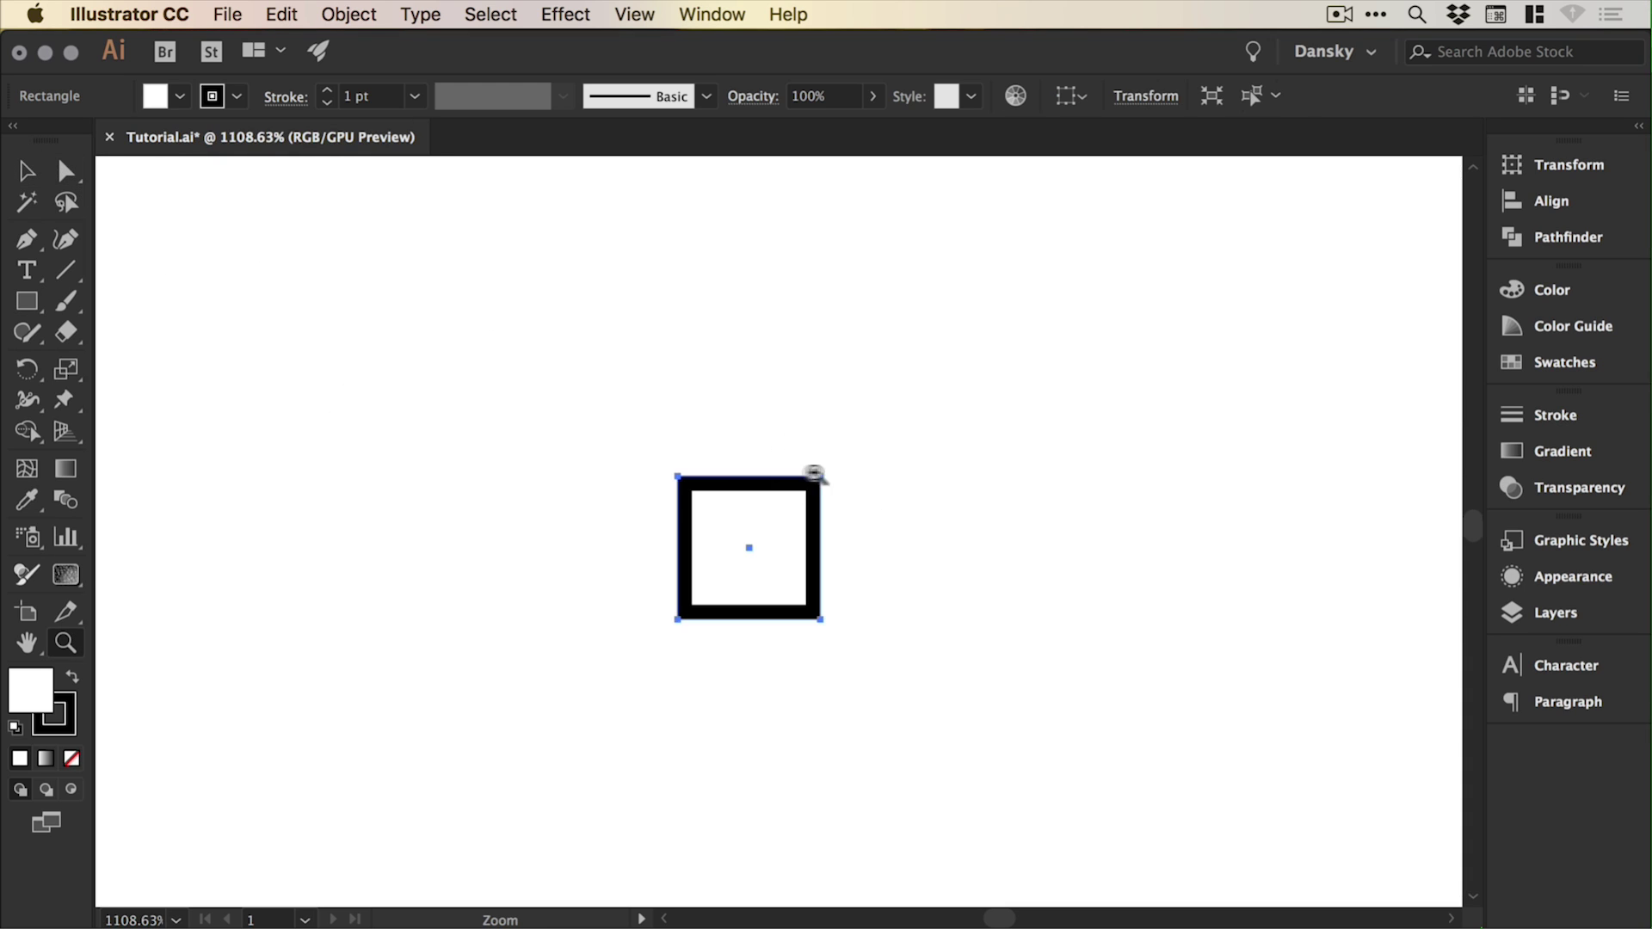
pyautogui.press('v')
pyautogui.moveTo(788, 535)
pyautogui.mouseDown()
pyautogui.moveTo(804, 471)
pyautogui.moveTo(801, 511)
pyautogui.mouseUp()
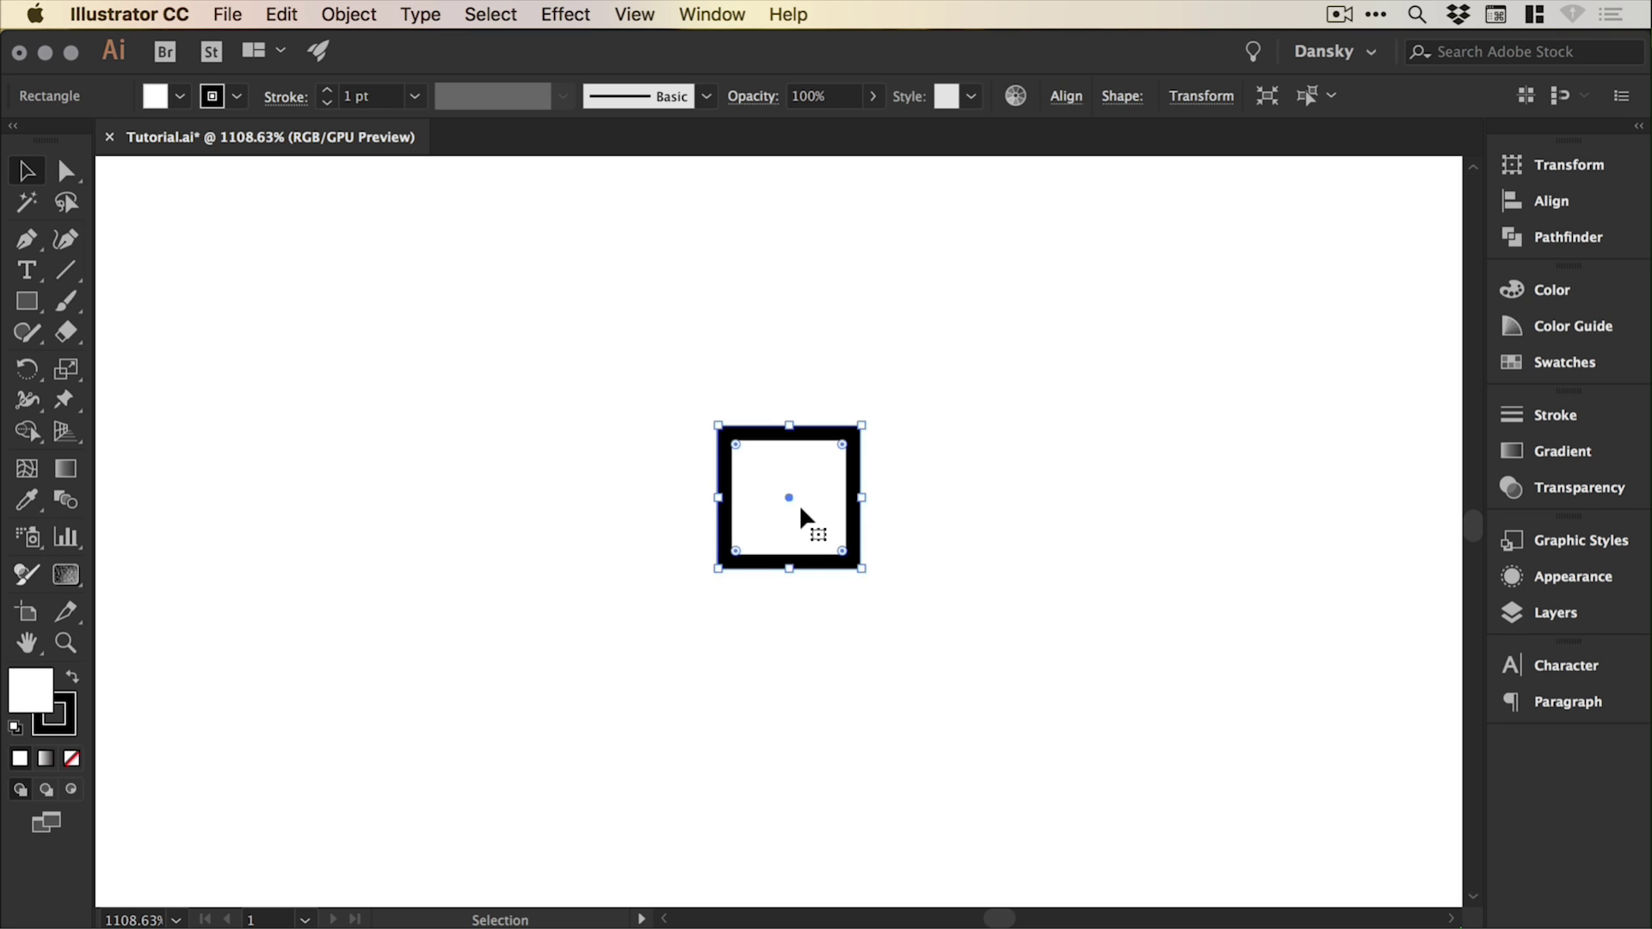
# Switch the document to Outline view and deselect the square.
pyautogui.press('a')
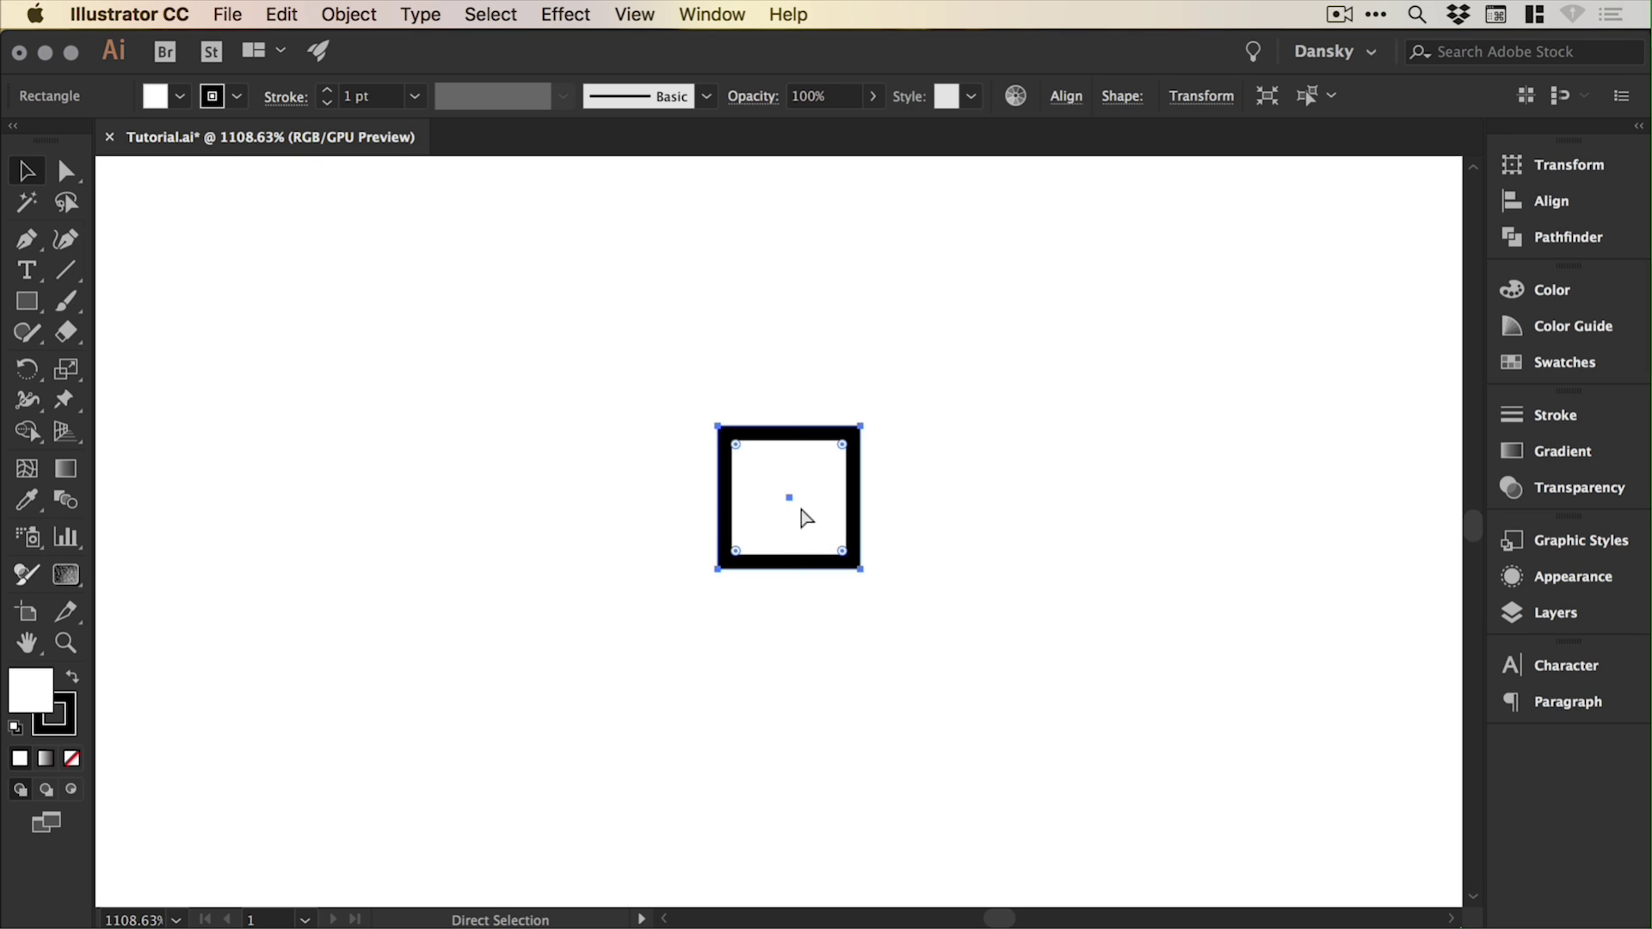
pyautogui.press('super+y')
pyautogui.press('v')
pyautogui.click(722, 364)
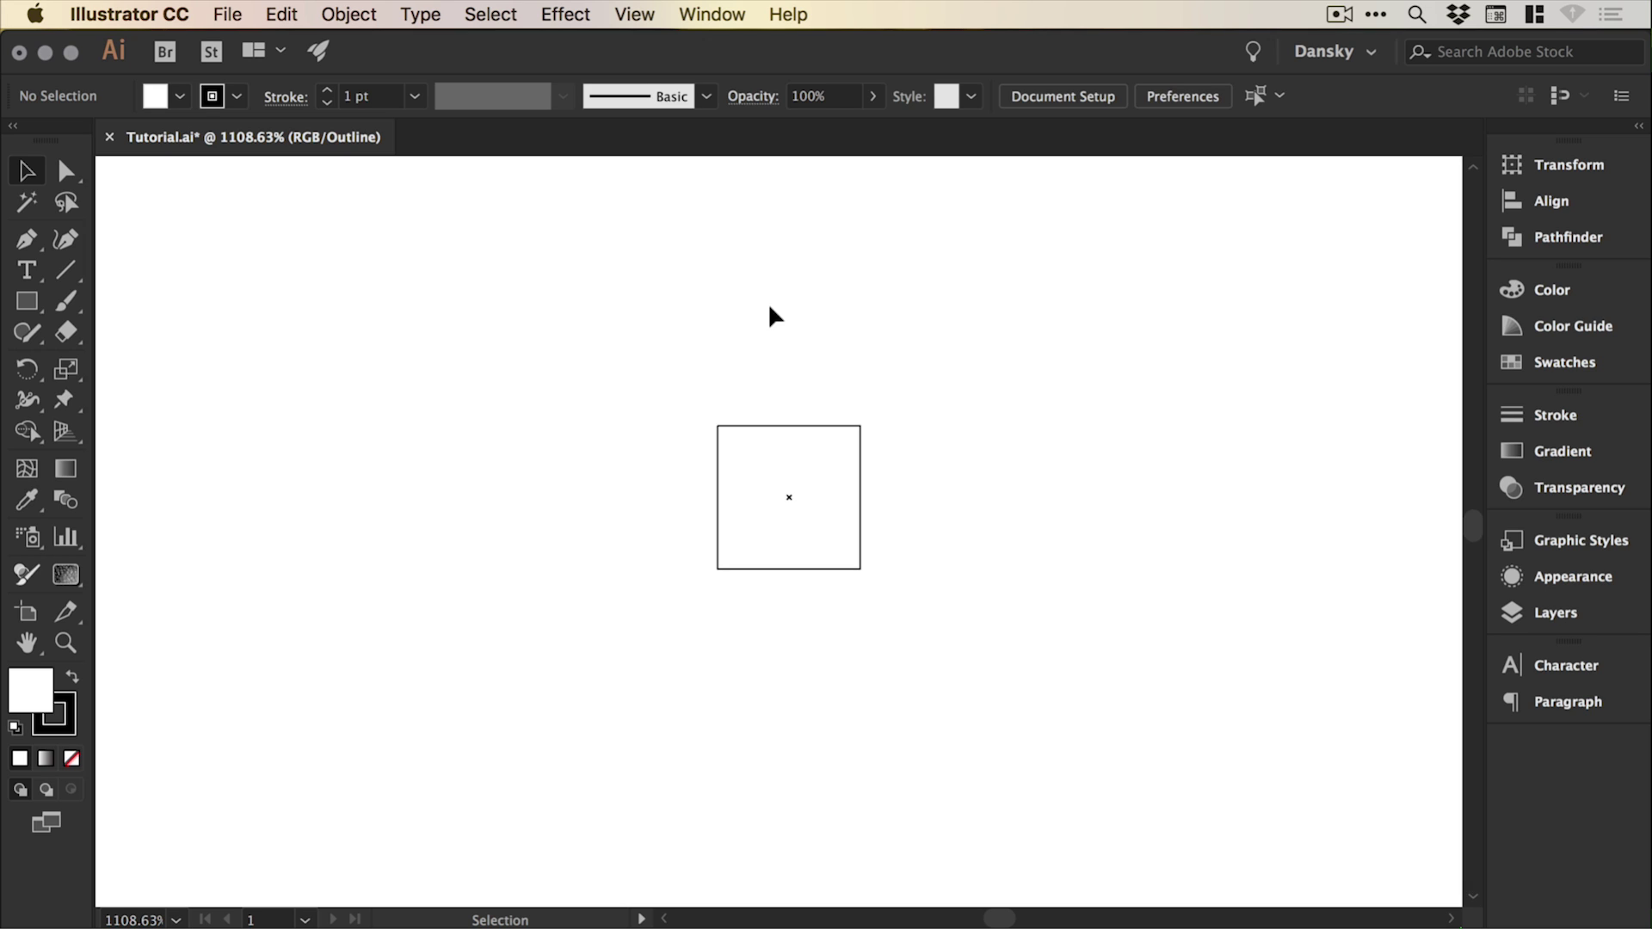
# Create an exact 10 pt circle with the Ellipse tool.
pyautogui.click(27, 306)
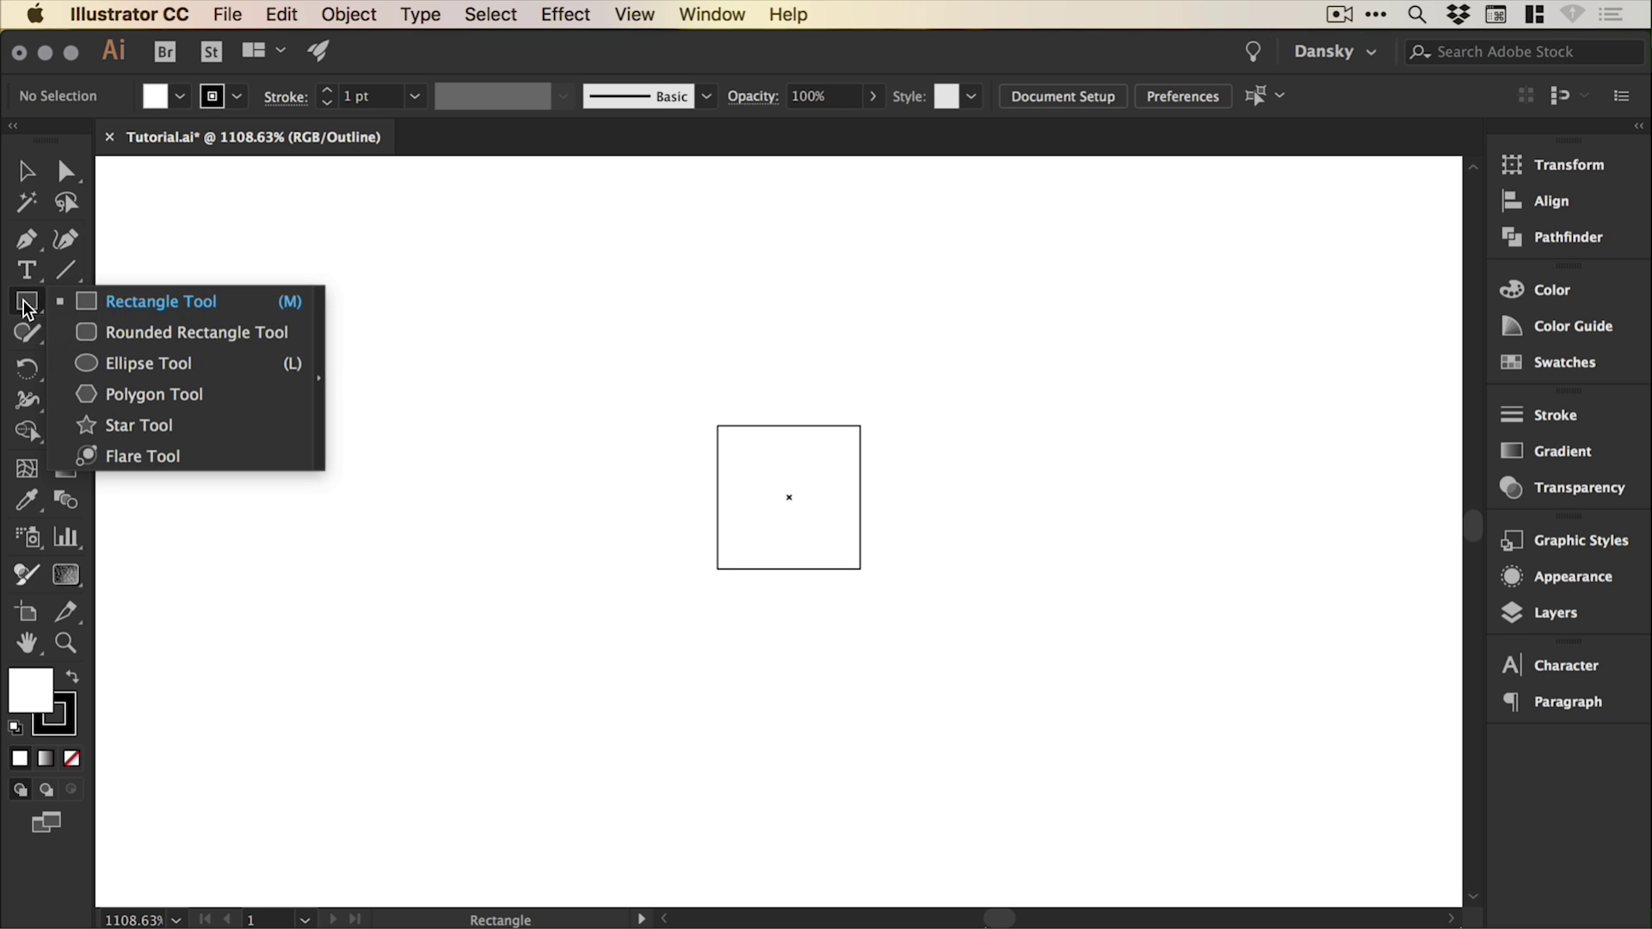
pyautogui.click(185, 364)
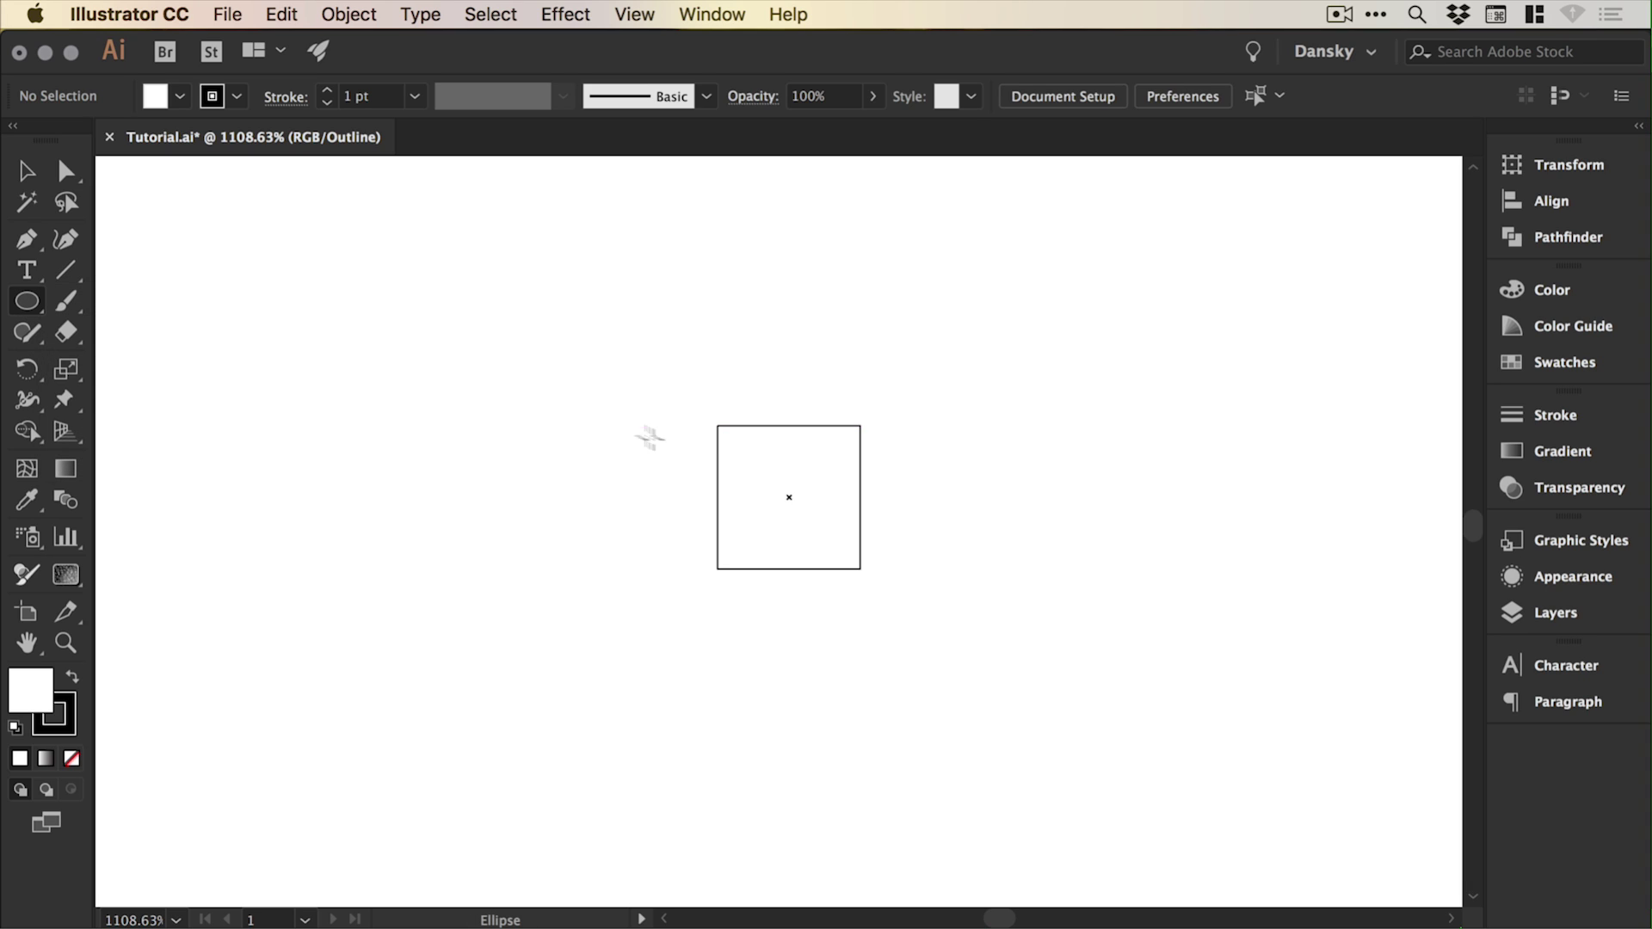
pyautogui.click(600, 324)
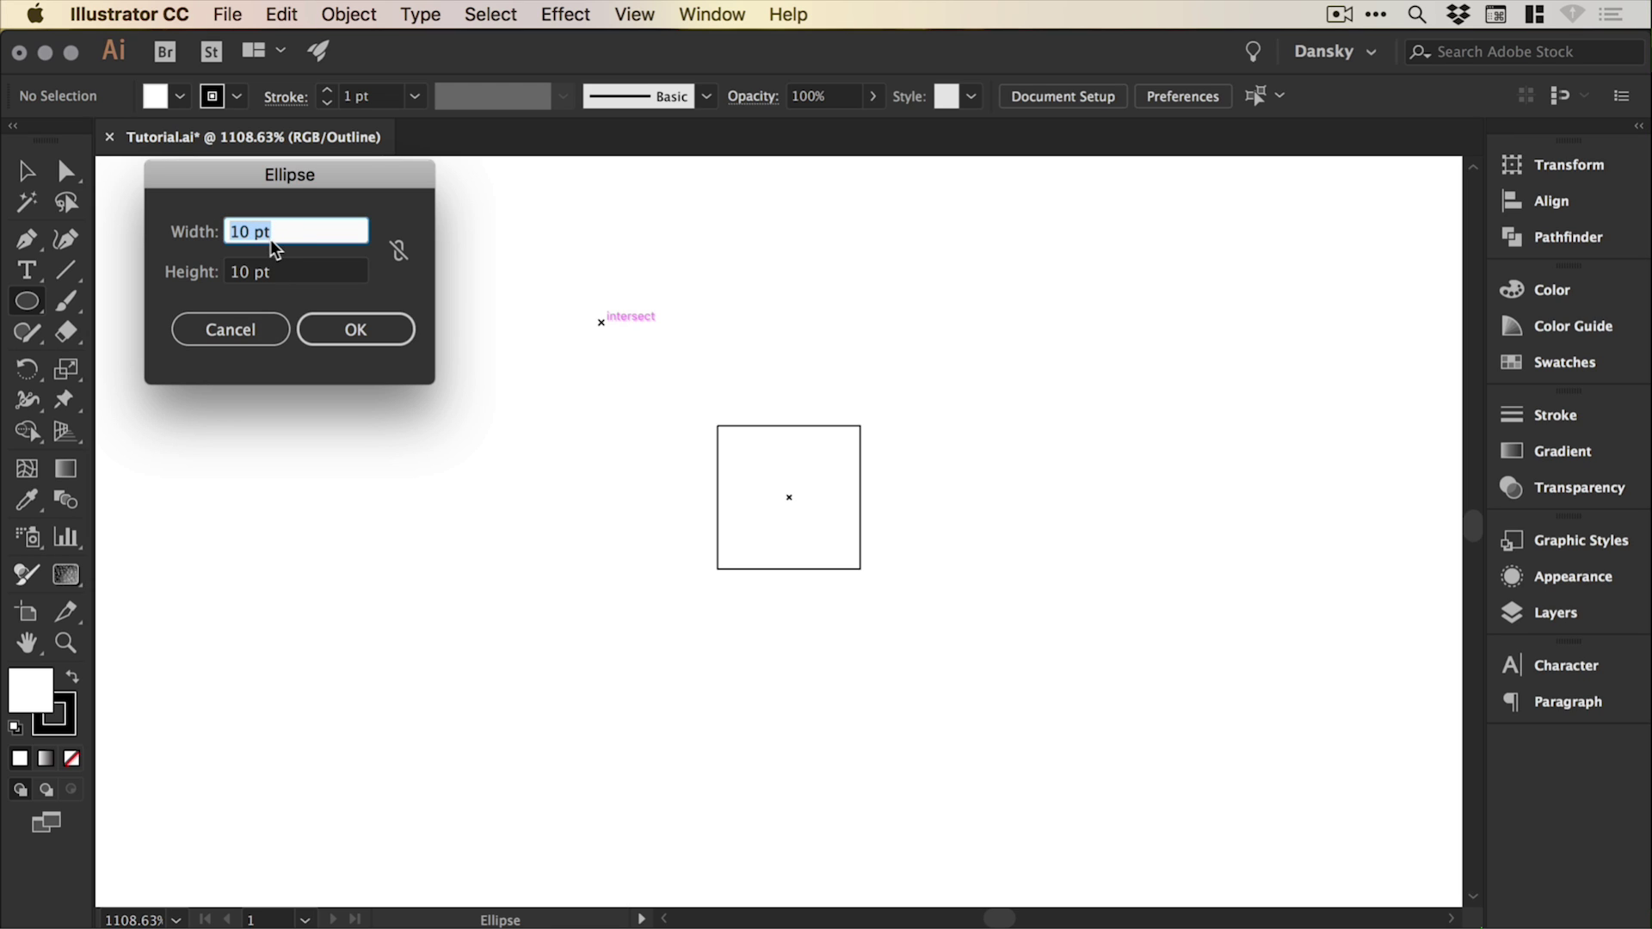
pyautogui.click(355, 333)
pyautogui.press('v')
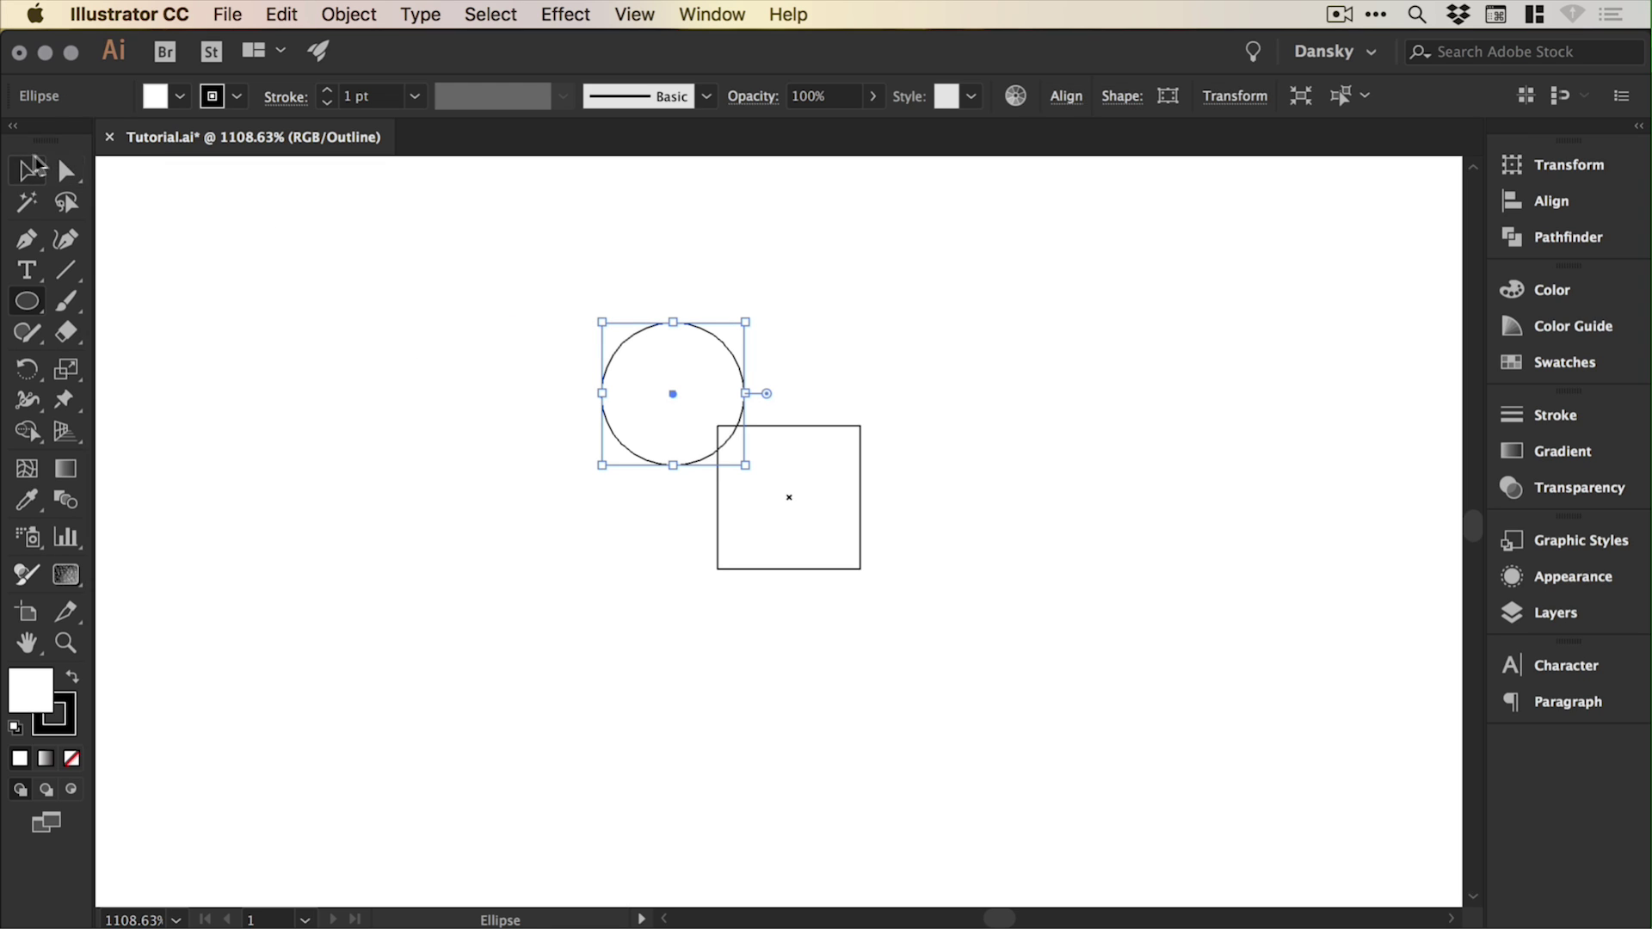
# Move the circle so it sits exactly centred inside the square.
pyautogui.click(870, 346)
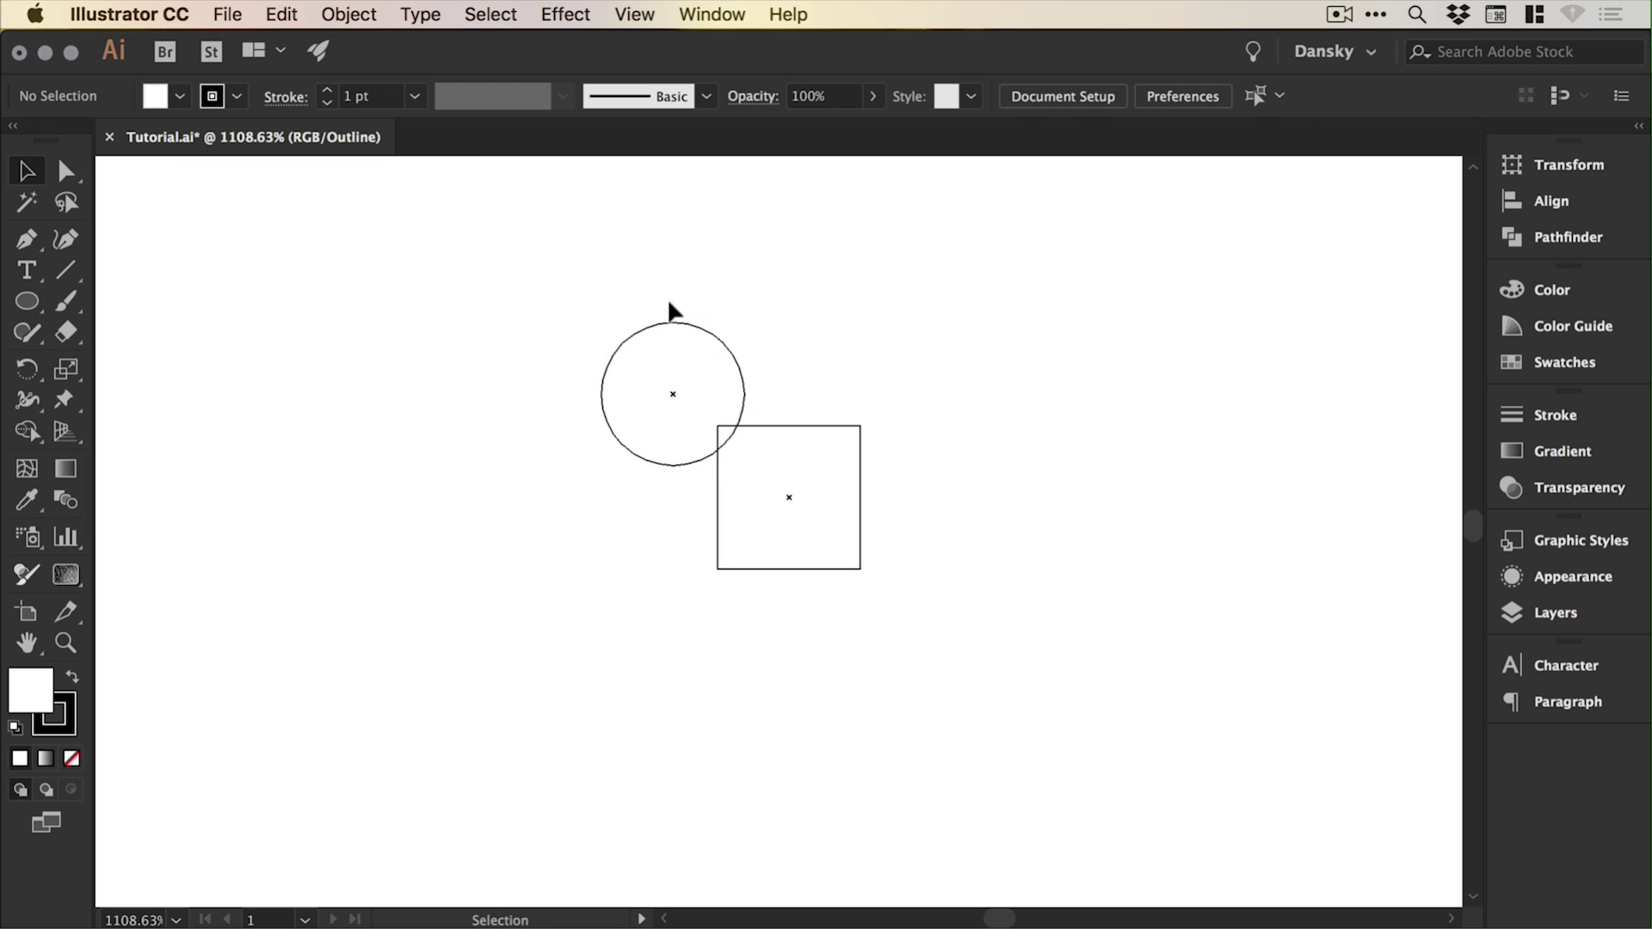
pyautogui.moveTo(678, 328); pyautogui.dragTo(793, 428)
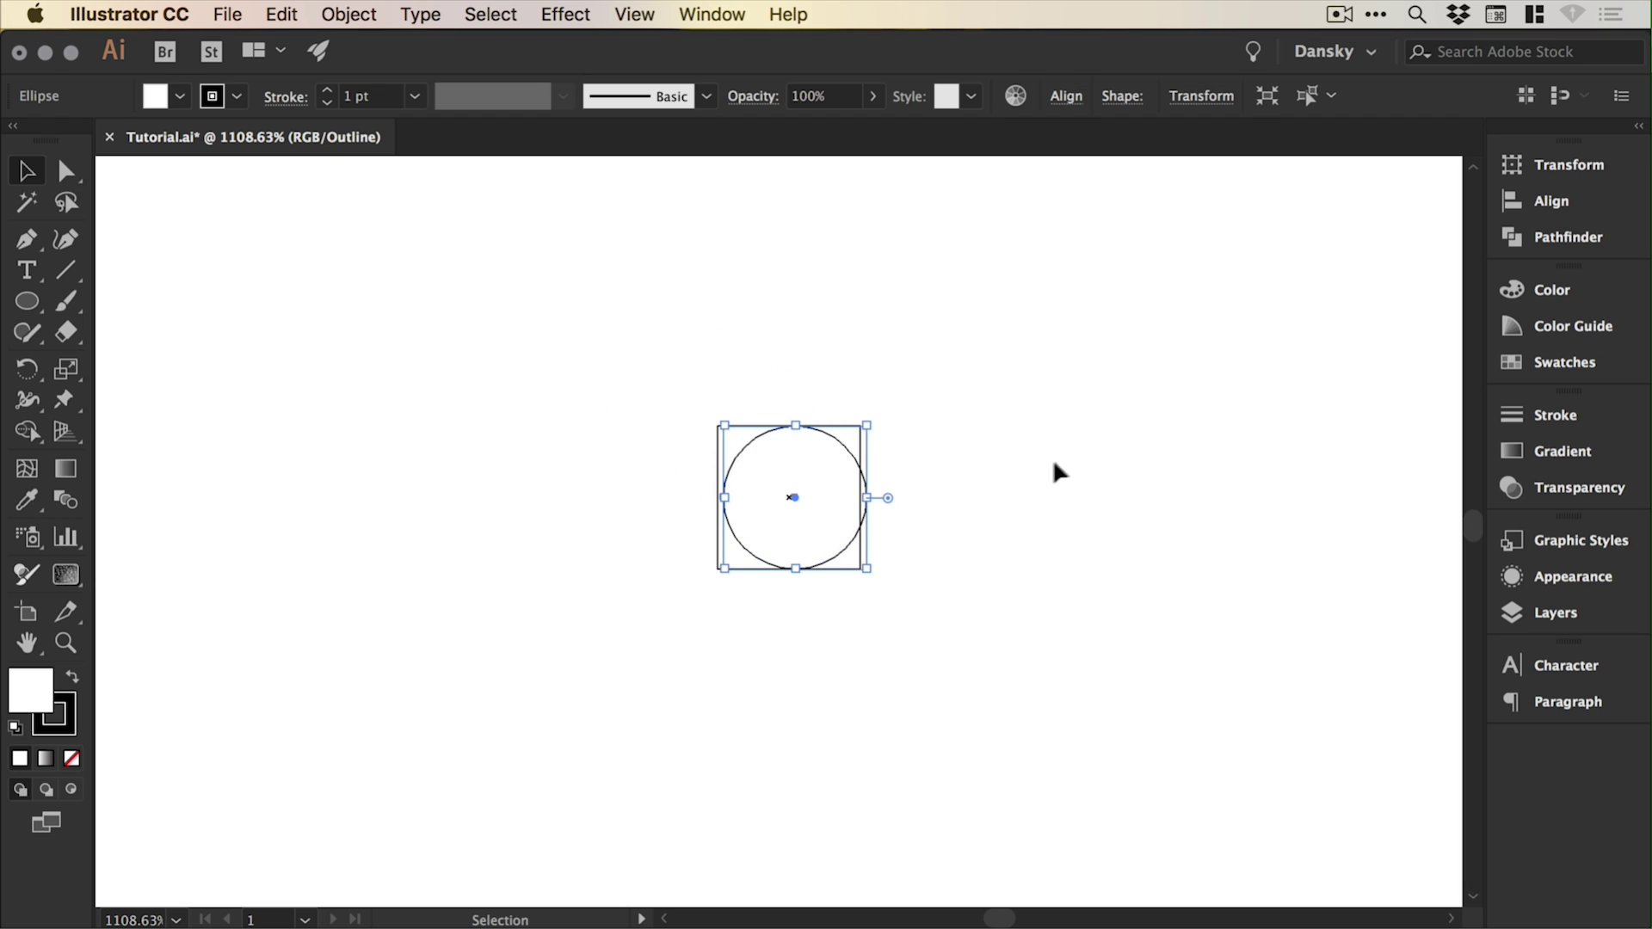
pyautogui.press('z')
pyautogui.moveTo(695, 373); pyautogui.dragTo(938, 613)
pyautogui.press('v')
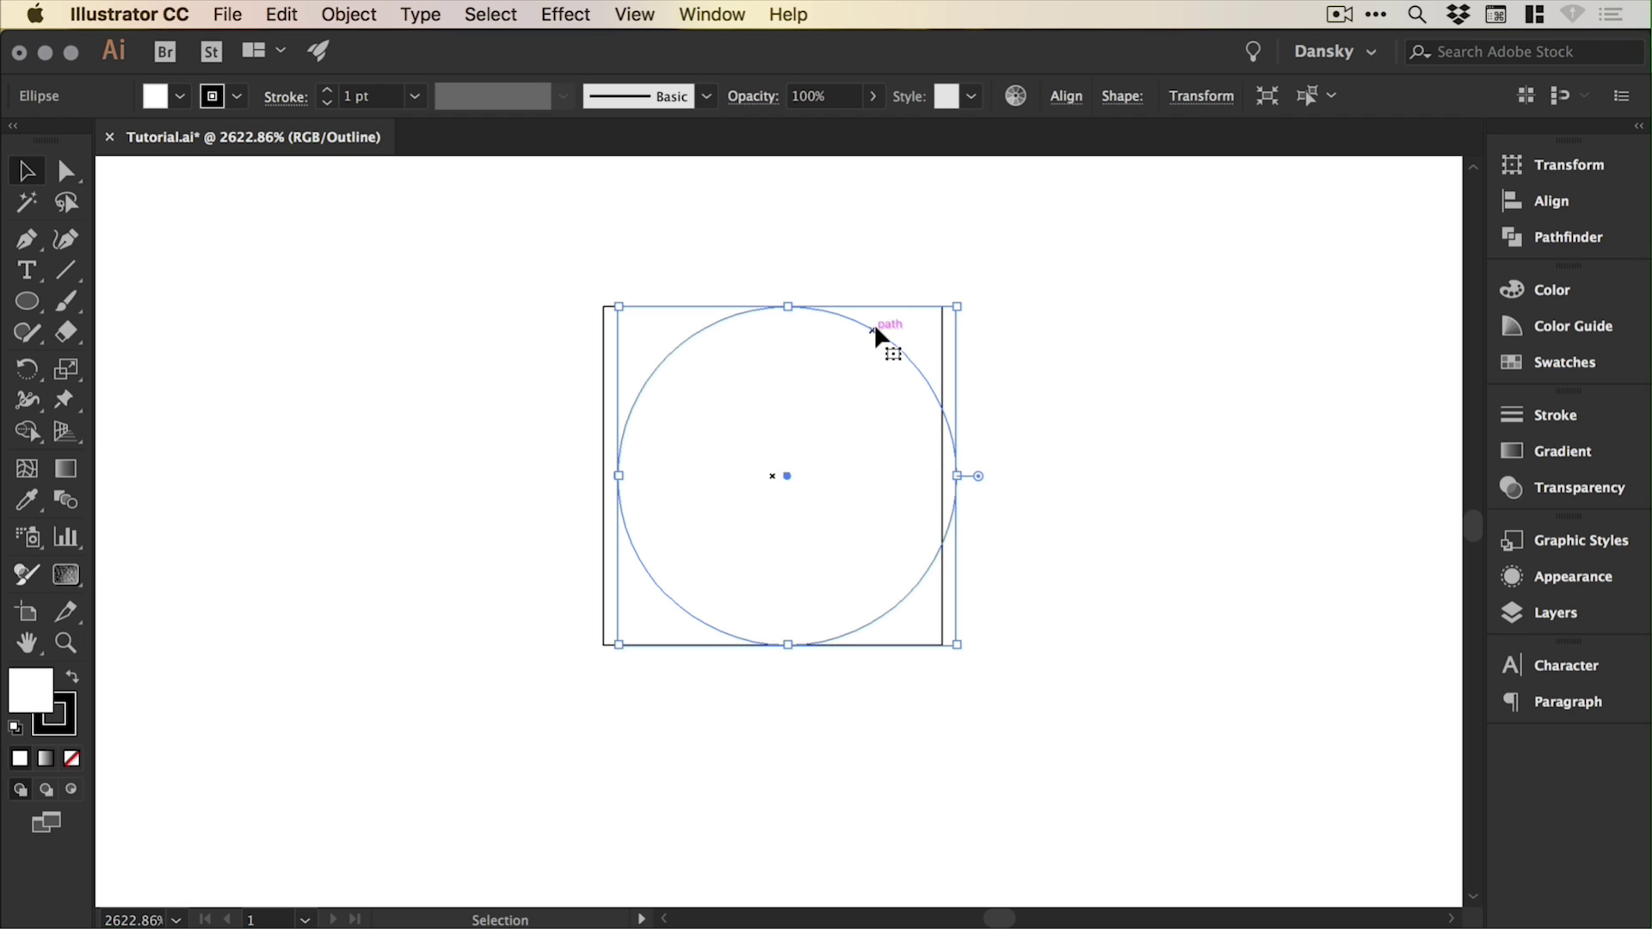
pyautogui.moveTo(885, 332); pyautogui.dragTo(871, 336)
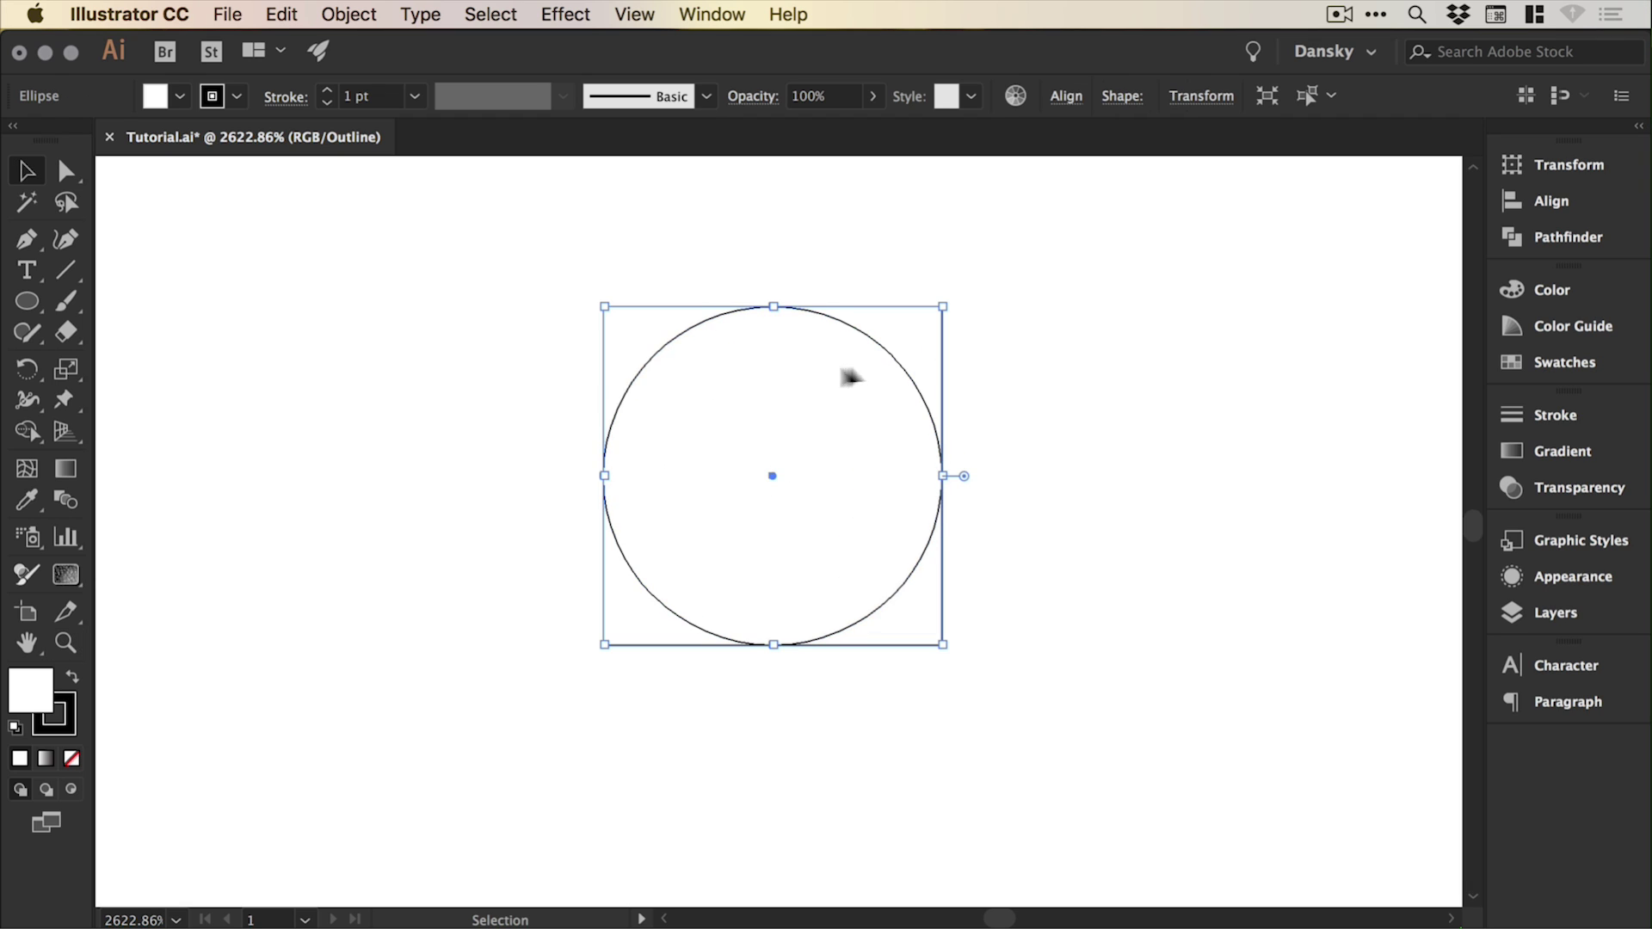
# Toggle Smart Guides from the View menu and deselect the circle.
pyautogui.click(635, 14)
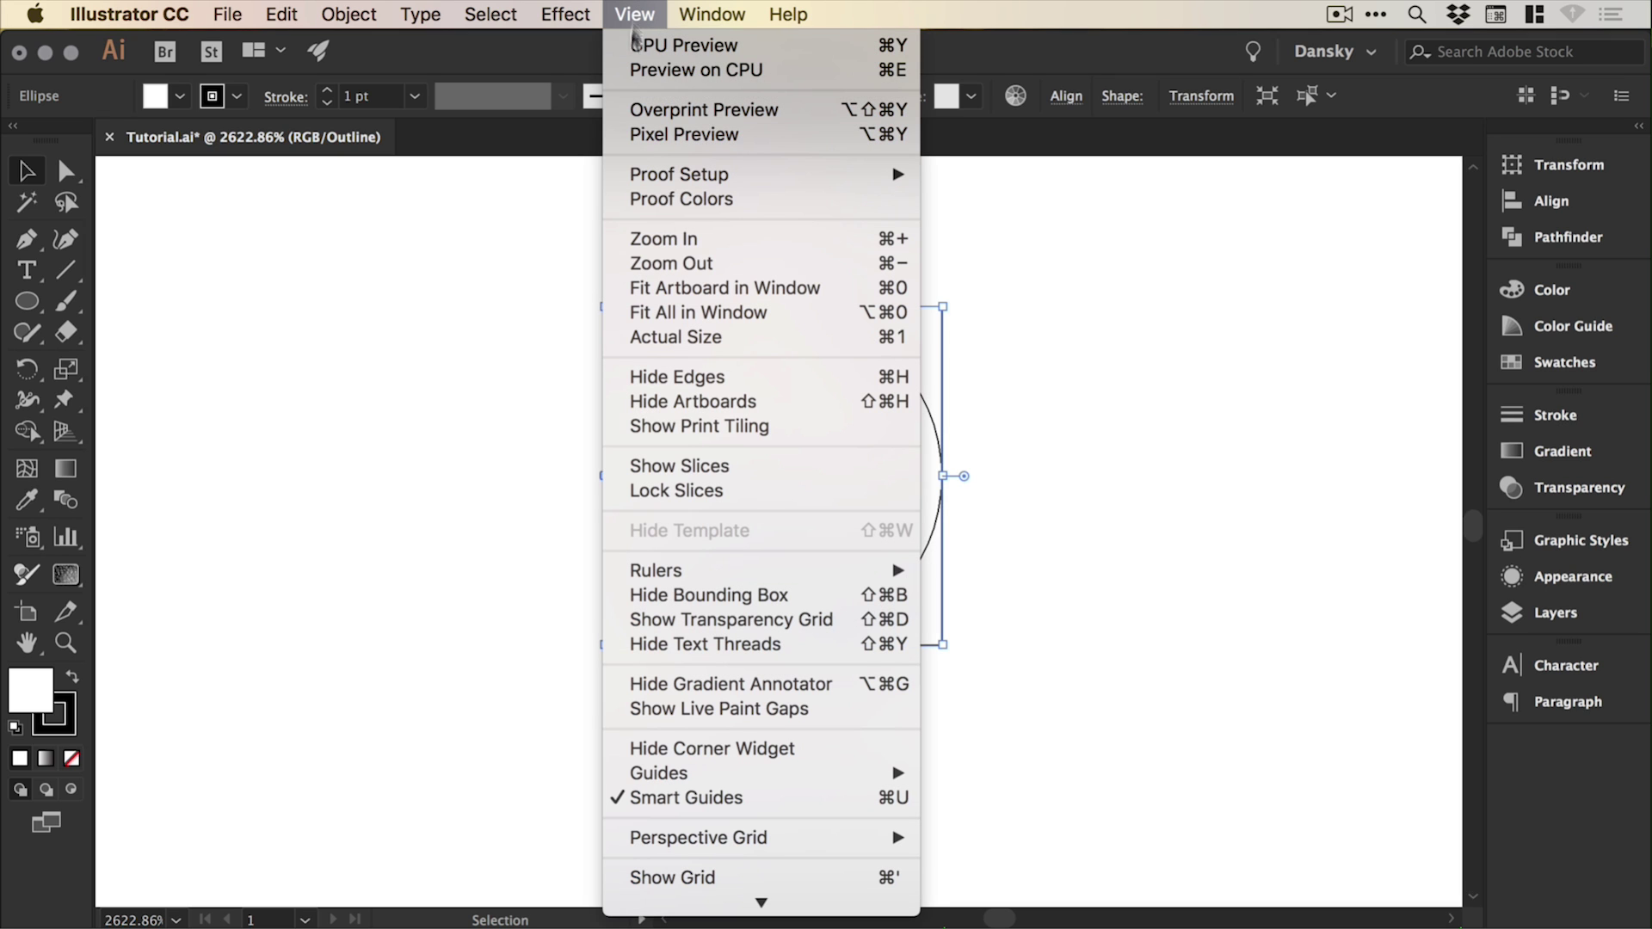
pyautogui.click(675, 800)
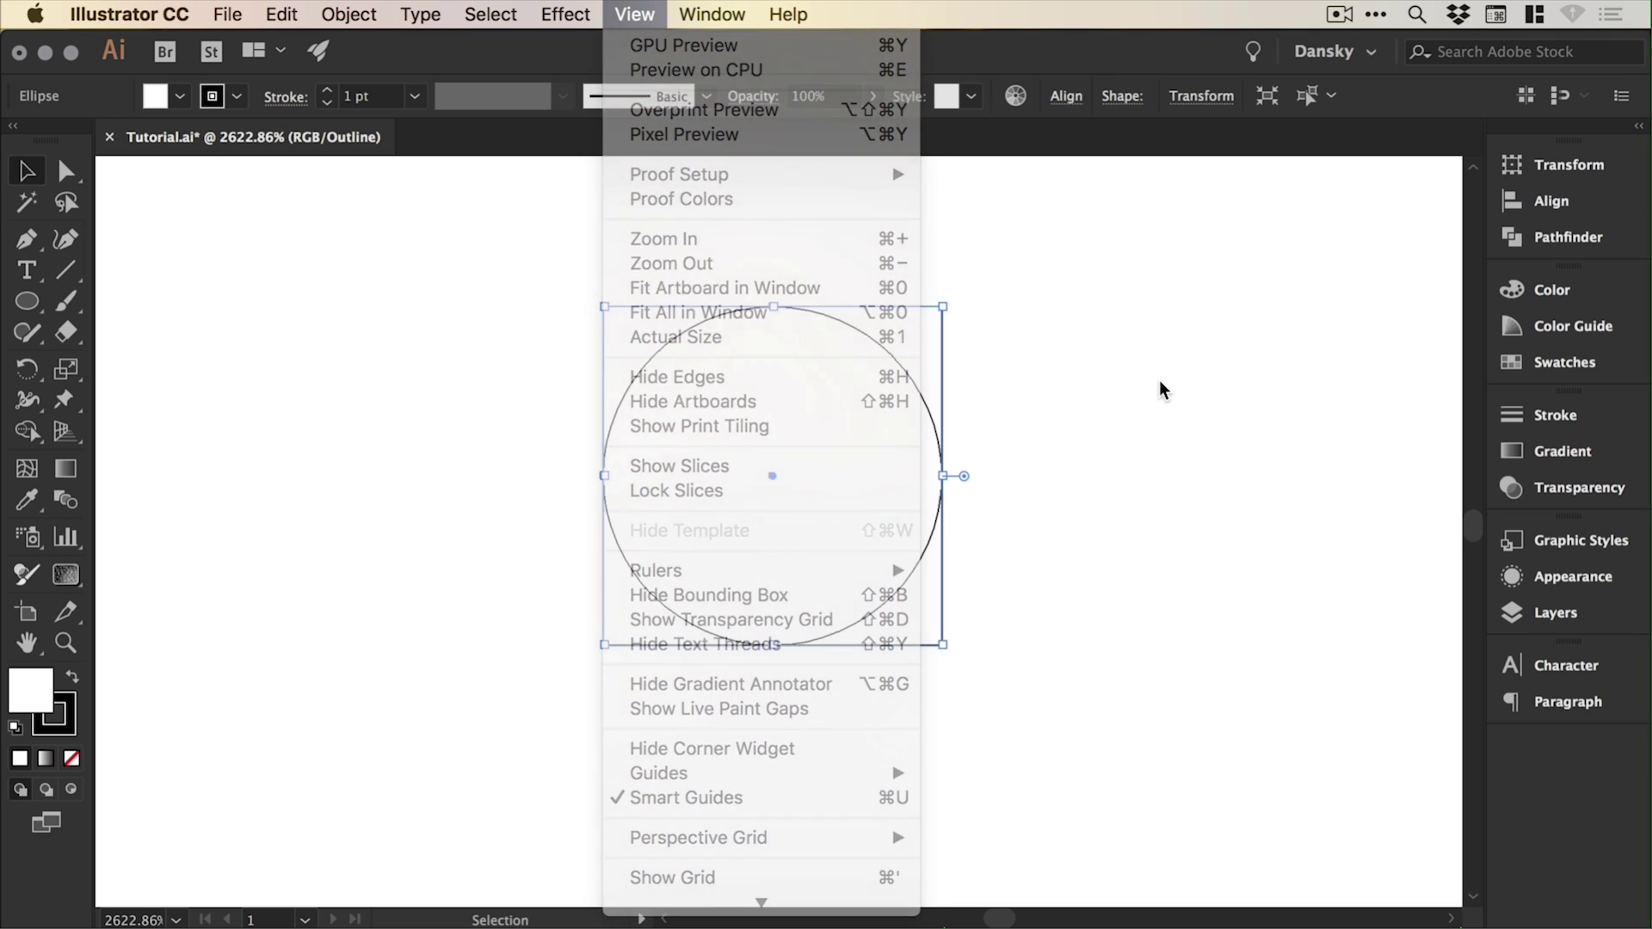
pyautogui.click(1131, 415)
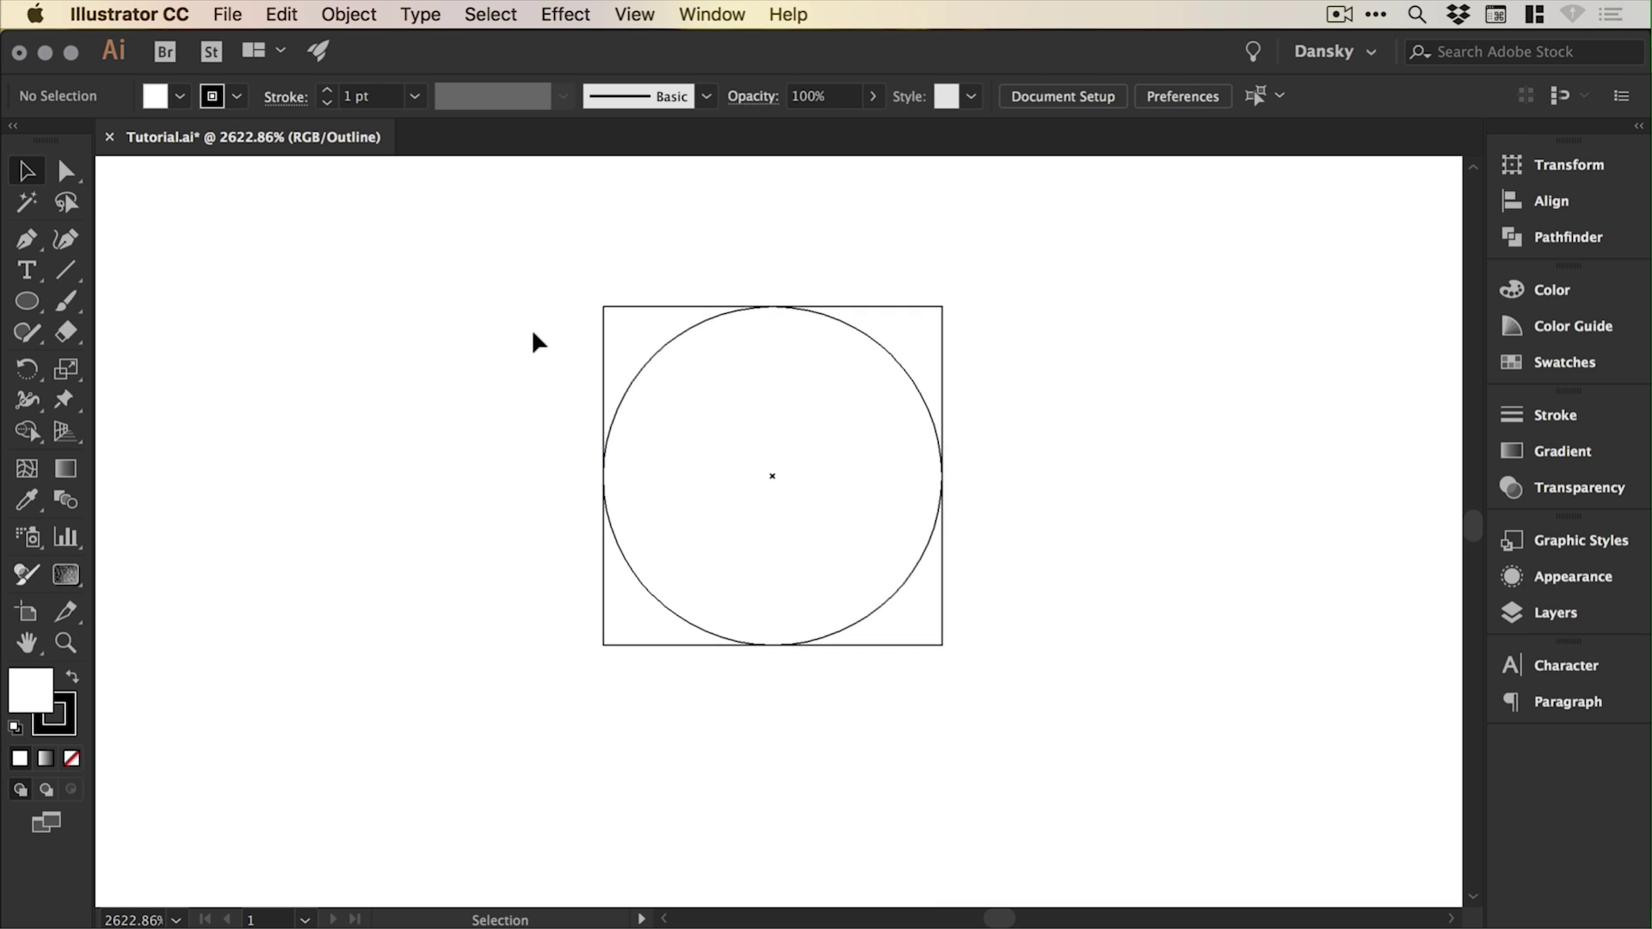
# Group the circle and square, then shift the group slightly right.
pyautogui.moveTo(530, 272); pyautogui.dragTo(1008, 750)
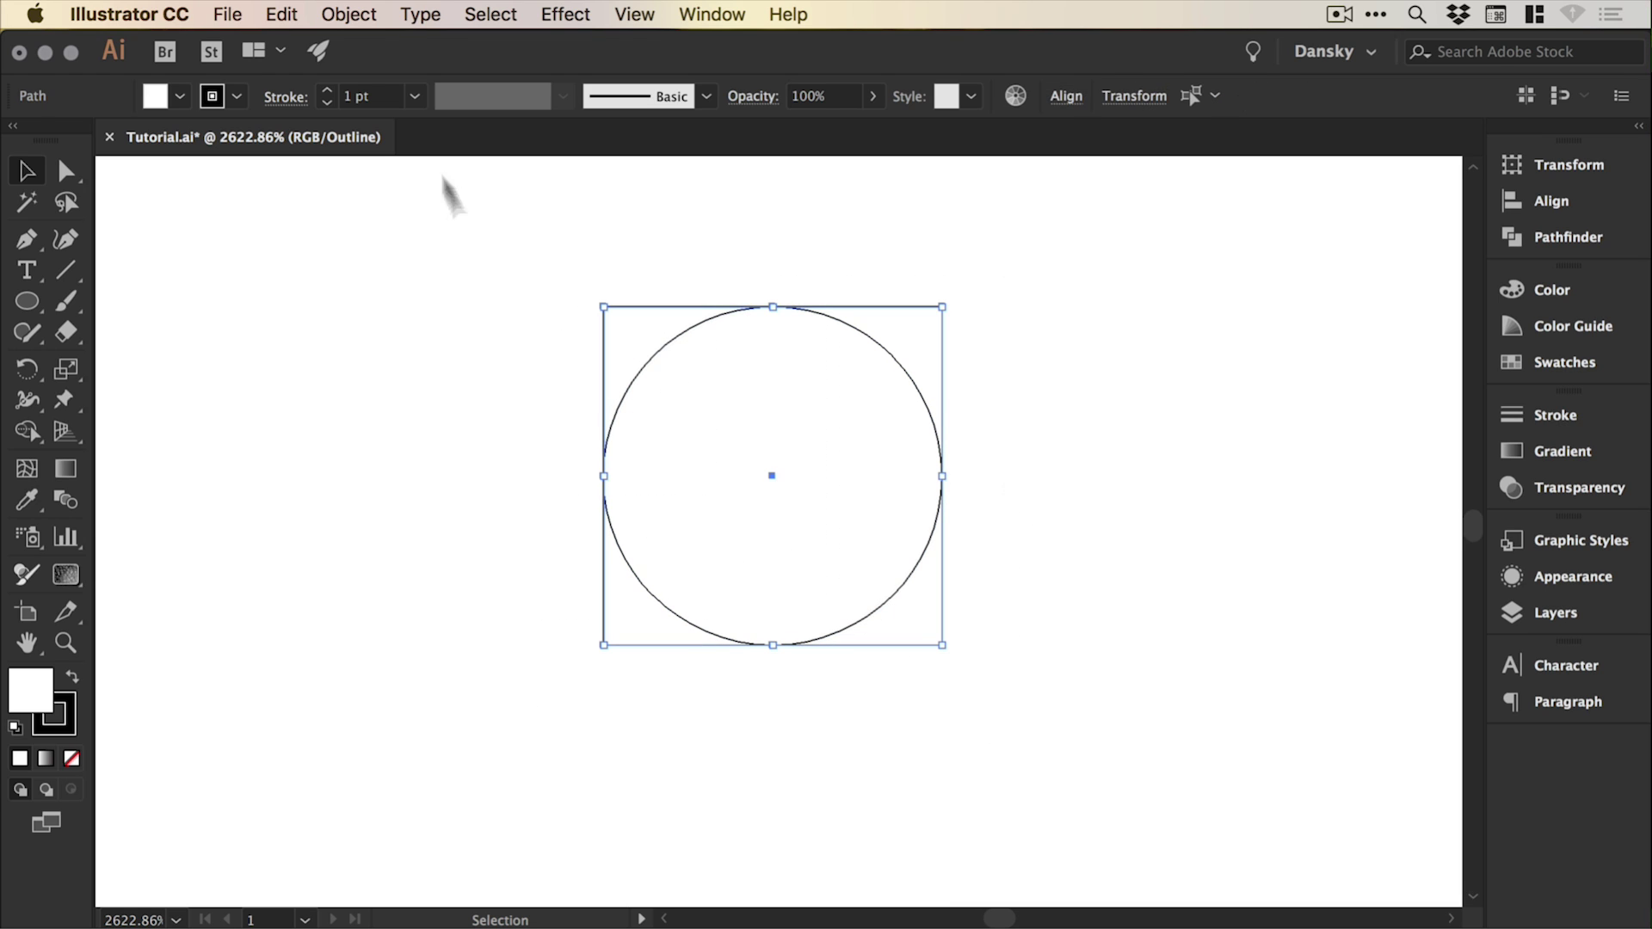
pyautogui.click(348, 15)
pyautogui.click(374, 109)
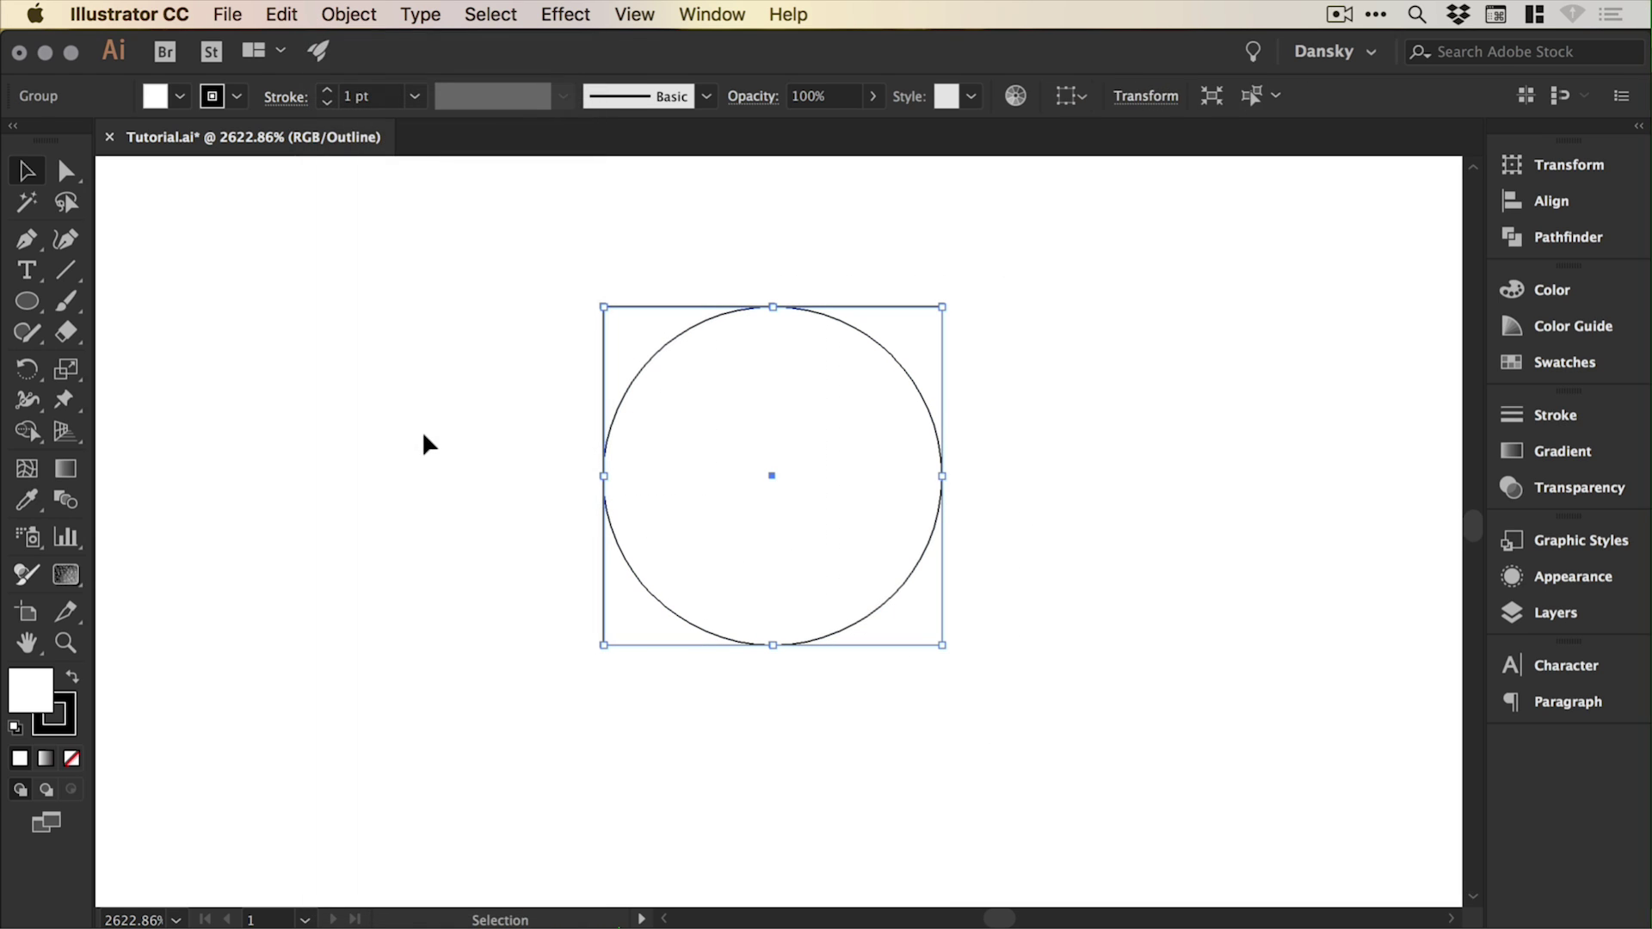
pyautogui.click(421, 431)
pyautogui.moveTo(625, 410); pyautogui.dragTo(600, 437)
pyautogui.click(498, 454)
# Place a copy of the circle-in-square group directly below the original.
pyautogui.press('space')
pyautogui.moveTo(839, 500); pyautogui.dragTo(837, 435)
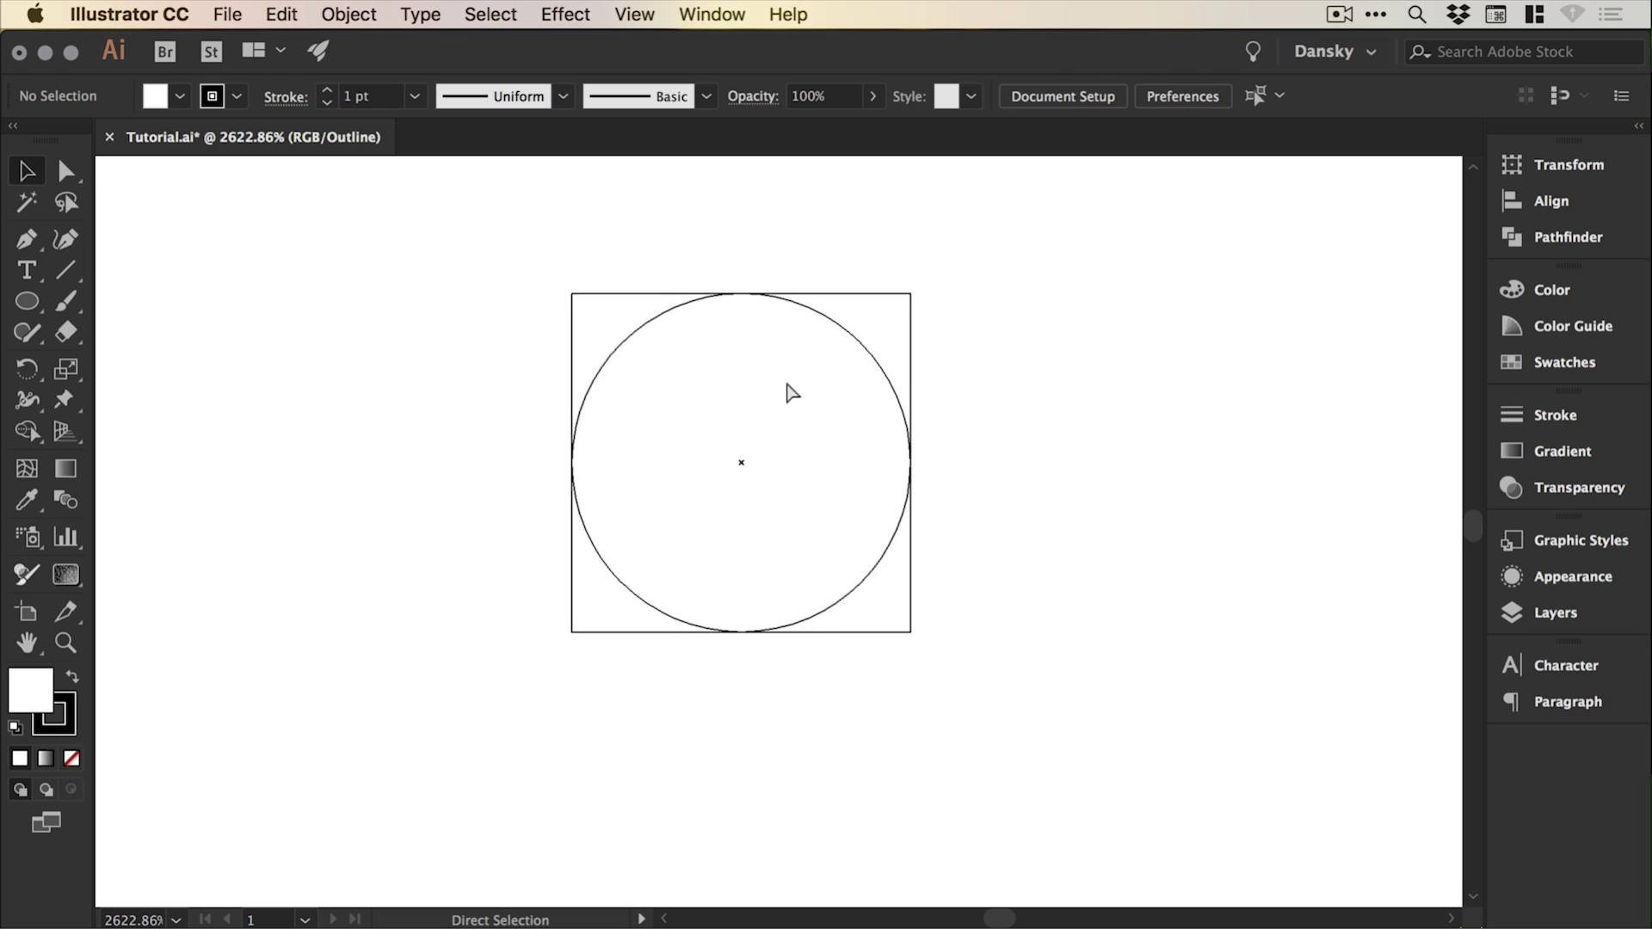
pyautogui.press('super+minus')
pyautogui.moveTo(784, 379); pyautogui.dragTo(797, 213)
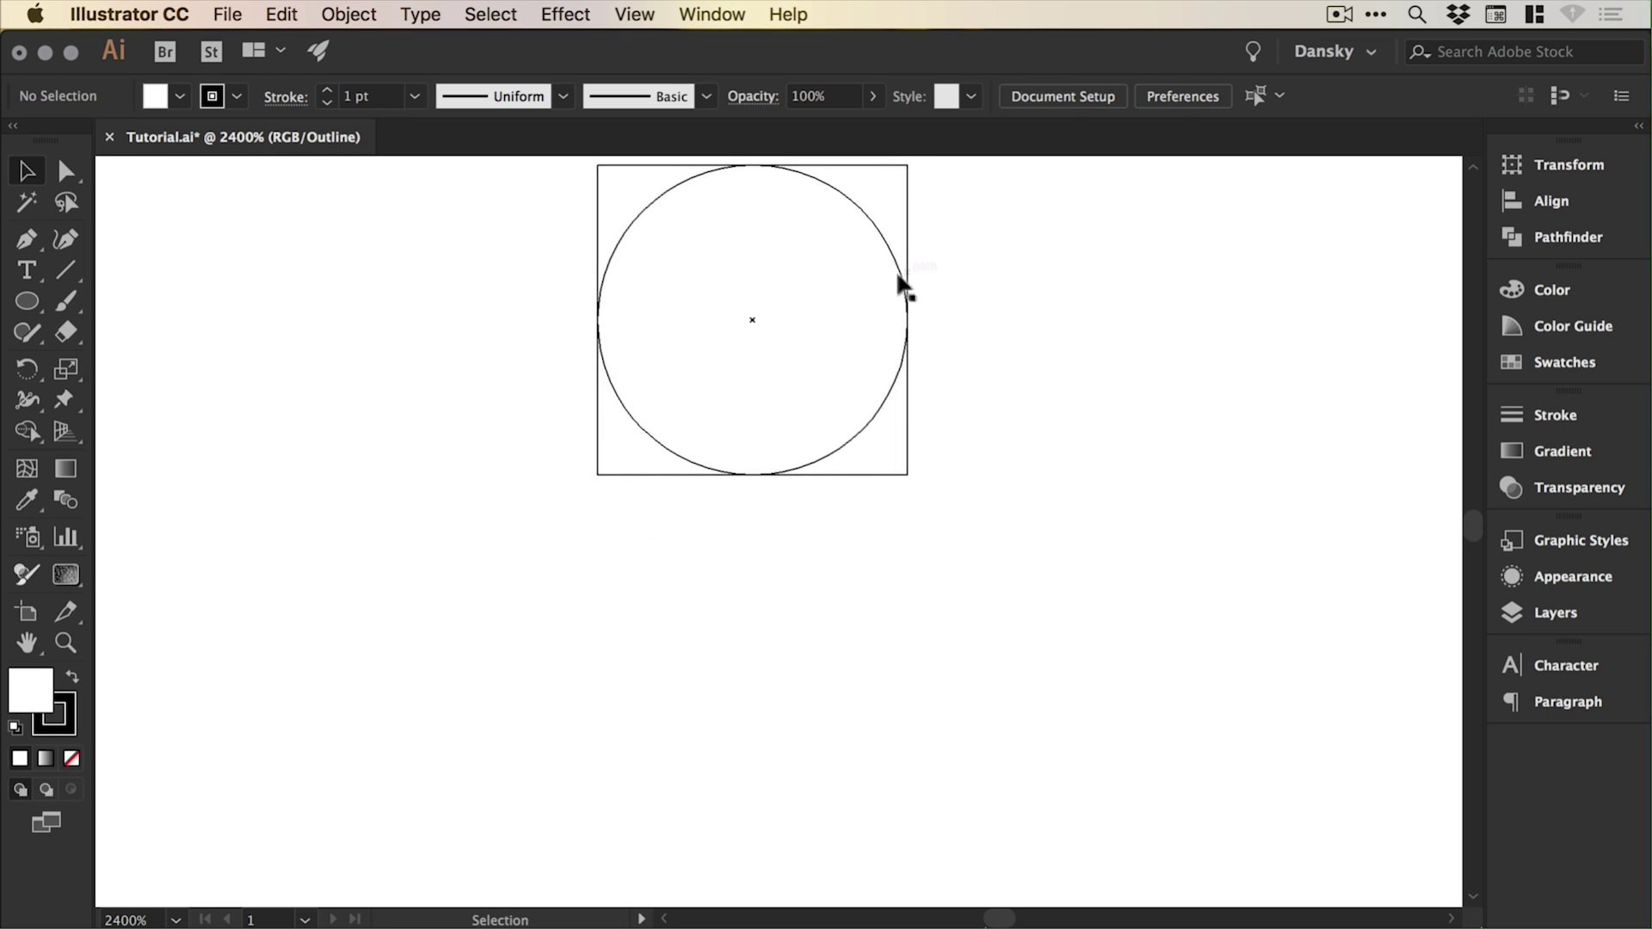
pyautogui.click(884, 236)
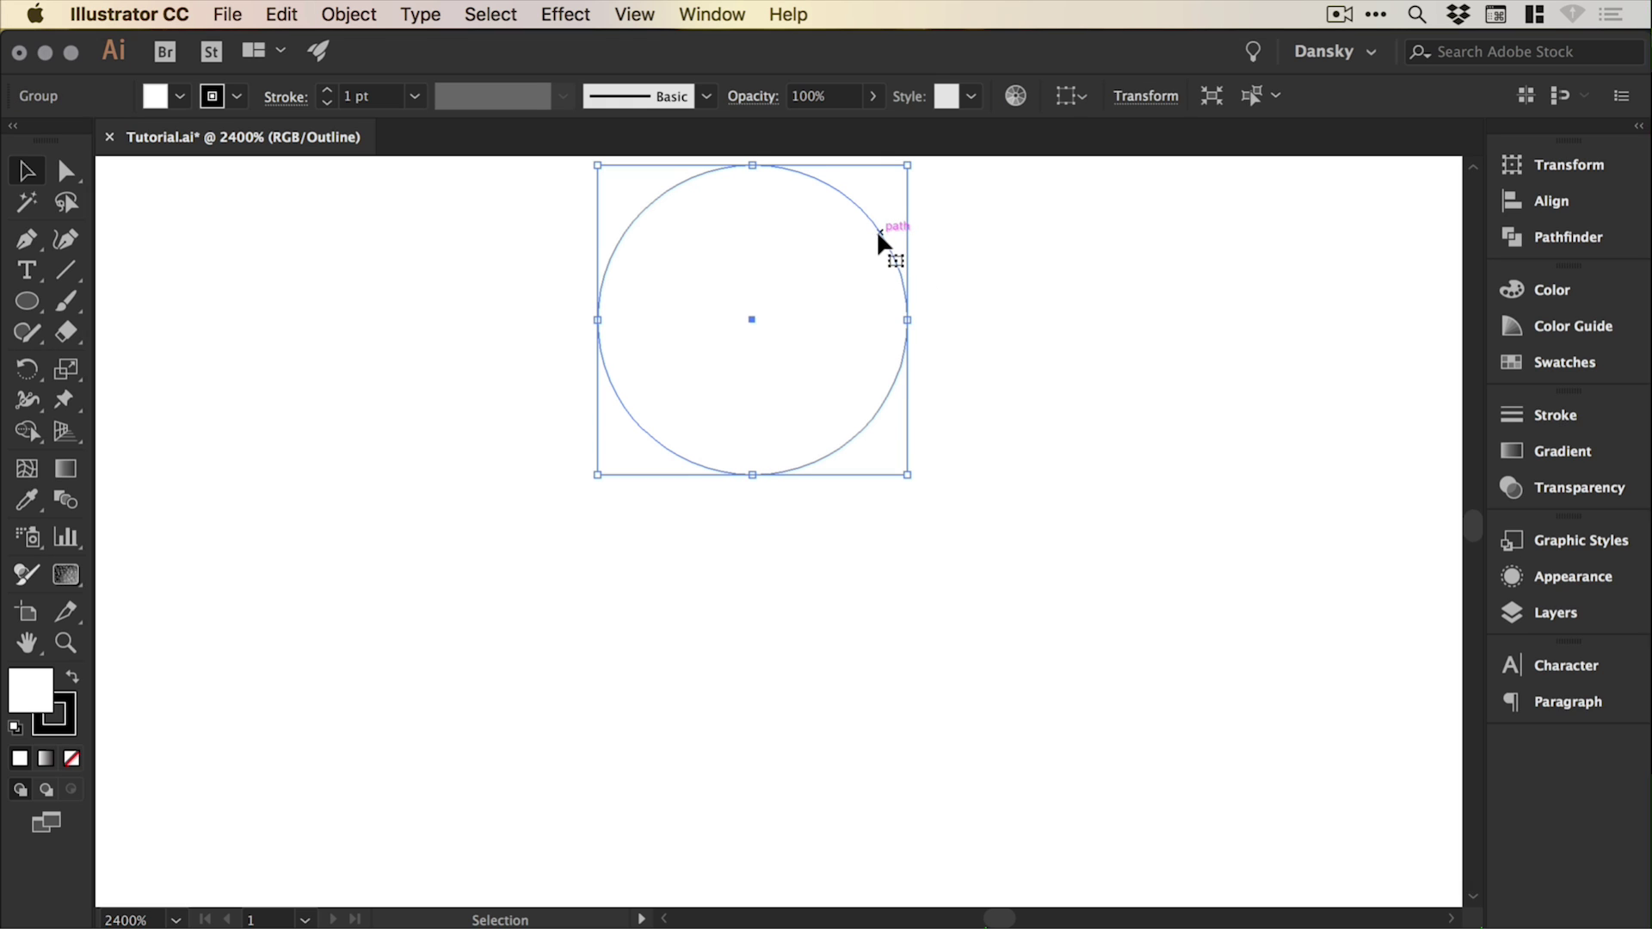
pyautogui.moveTo(880, 230); pyautogui.dragTo(871, 554)
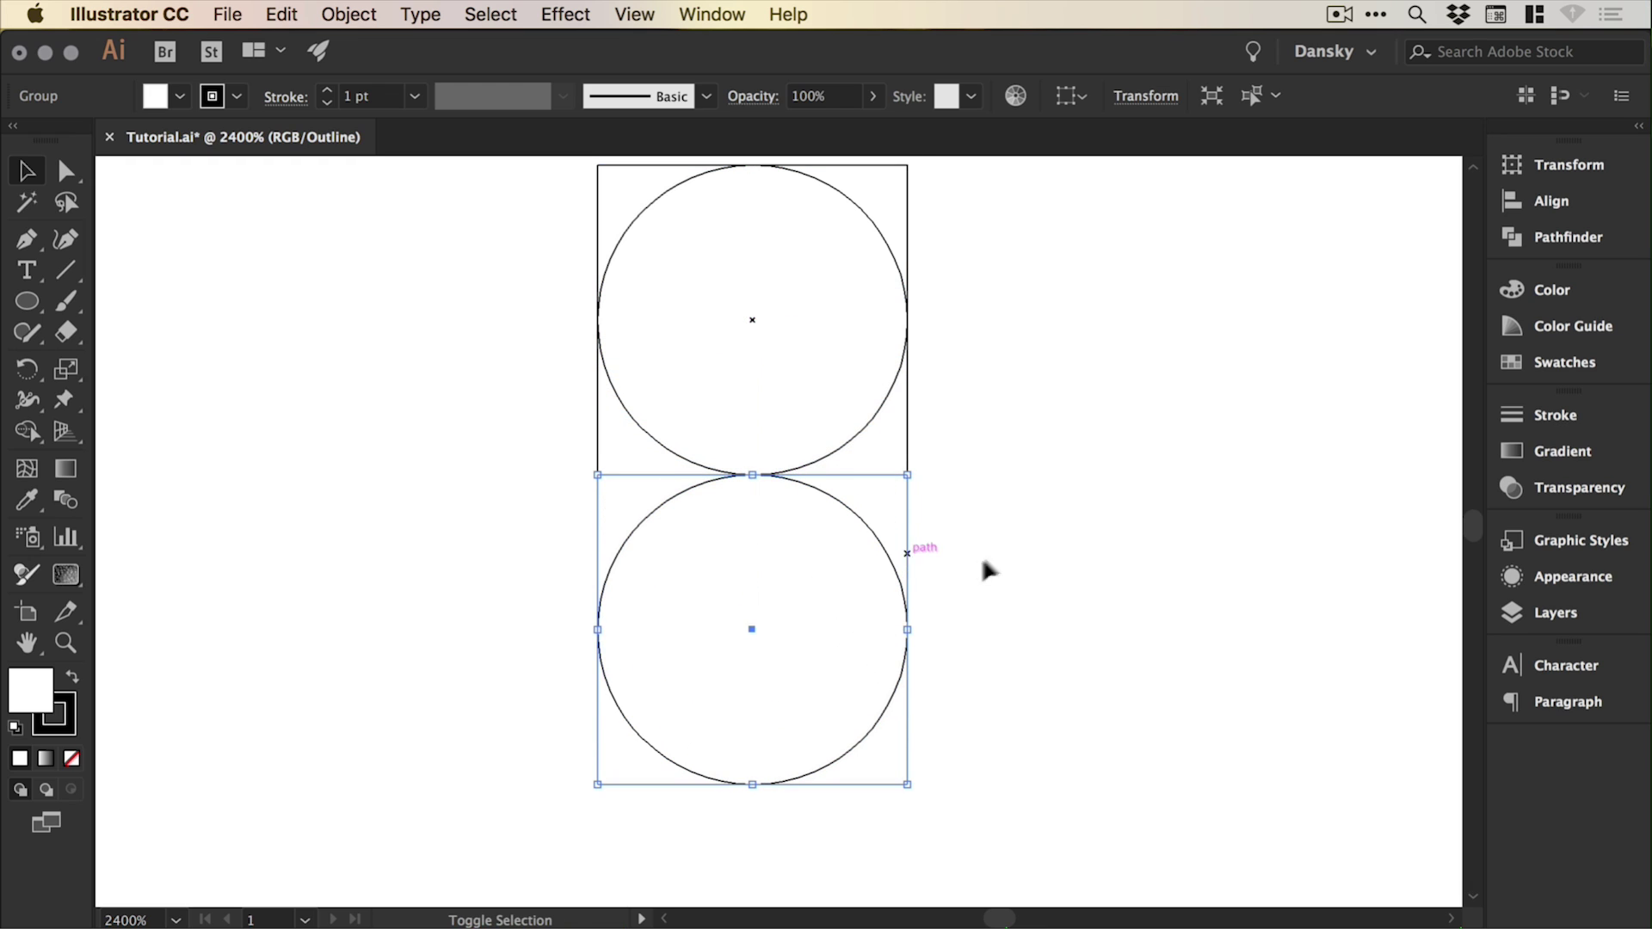
pyautogui.click(1044, 511)
# Copy the top group to its left, placed flush against the original.
pyautogui.moveTo(782, 436); pyautogui.dragTo(1105, 495)
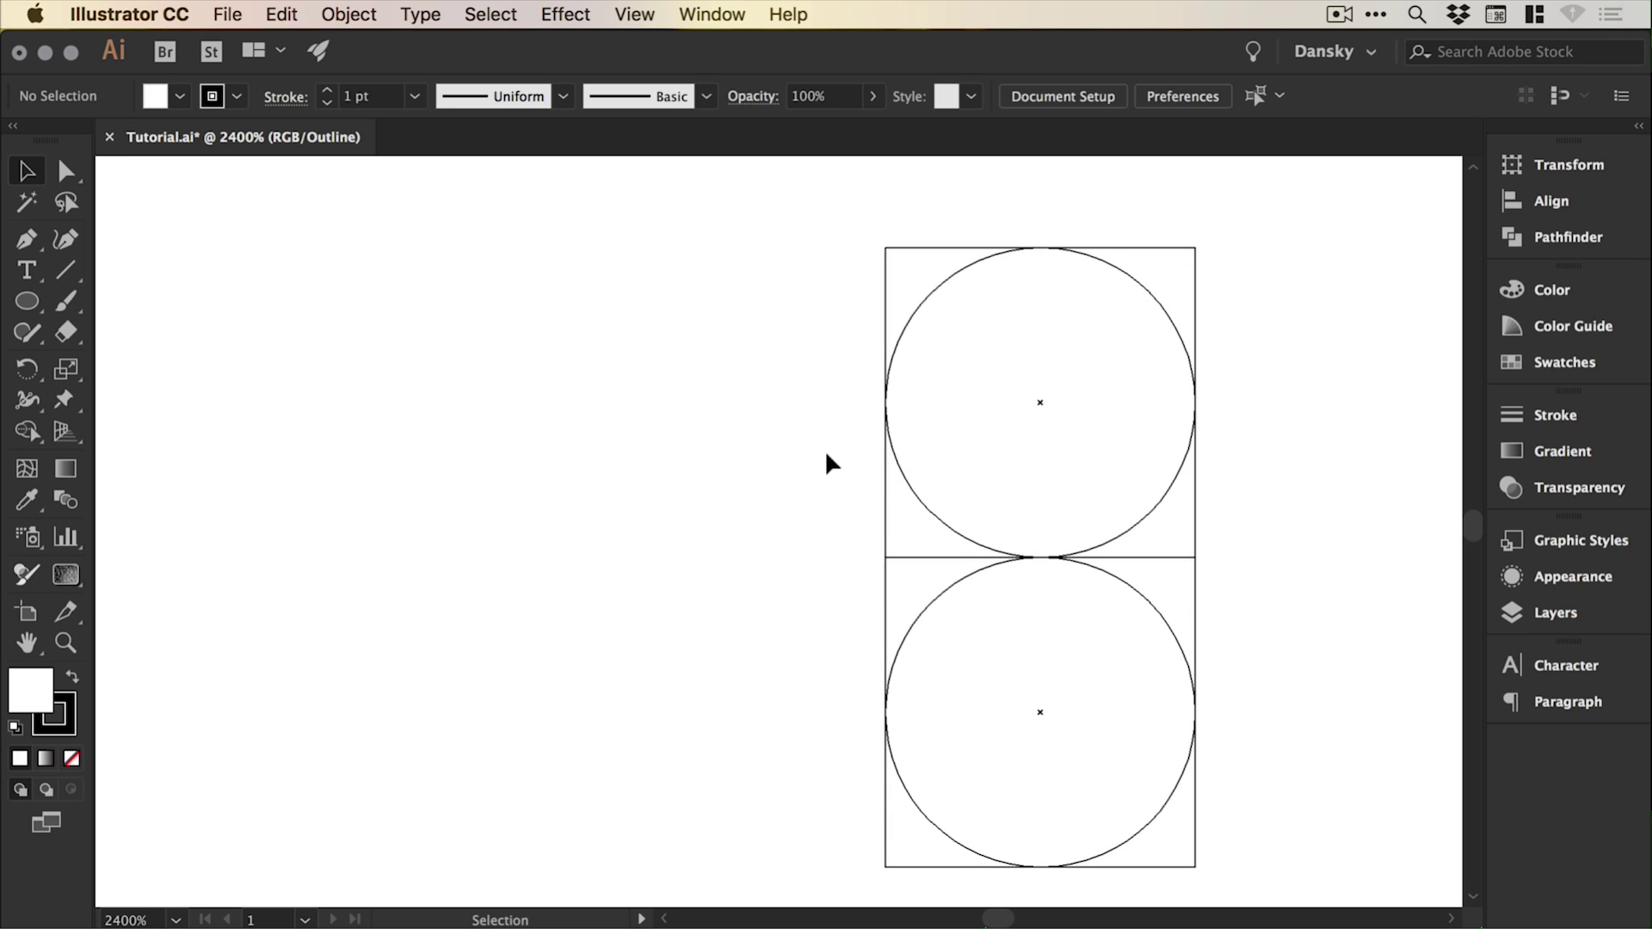
pyautogui.moveTo(826, 456); pyautogui.dragTo(963, 323)
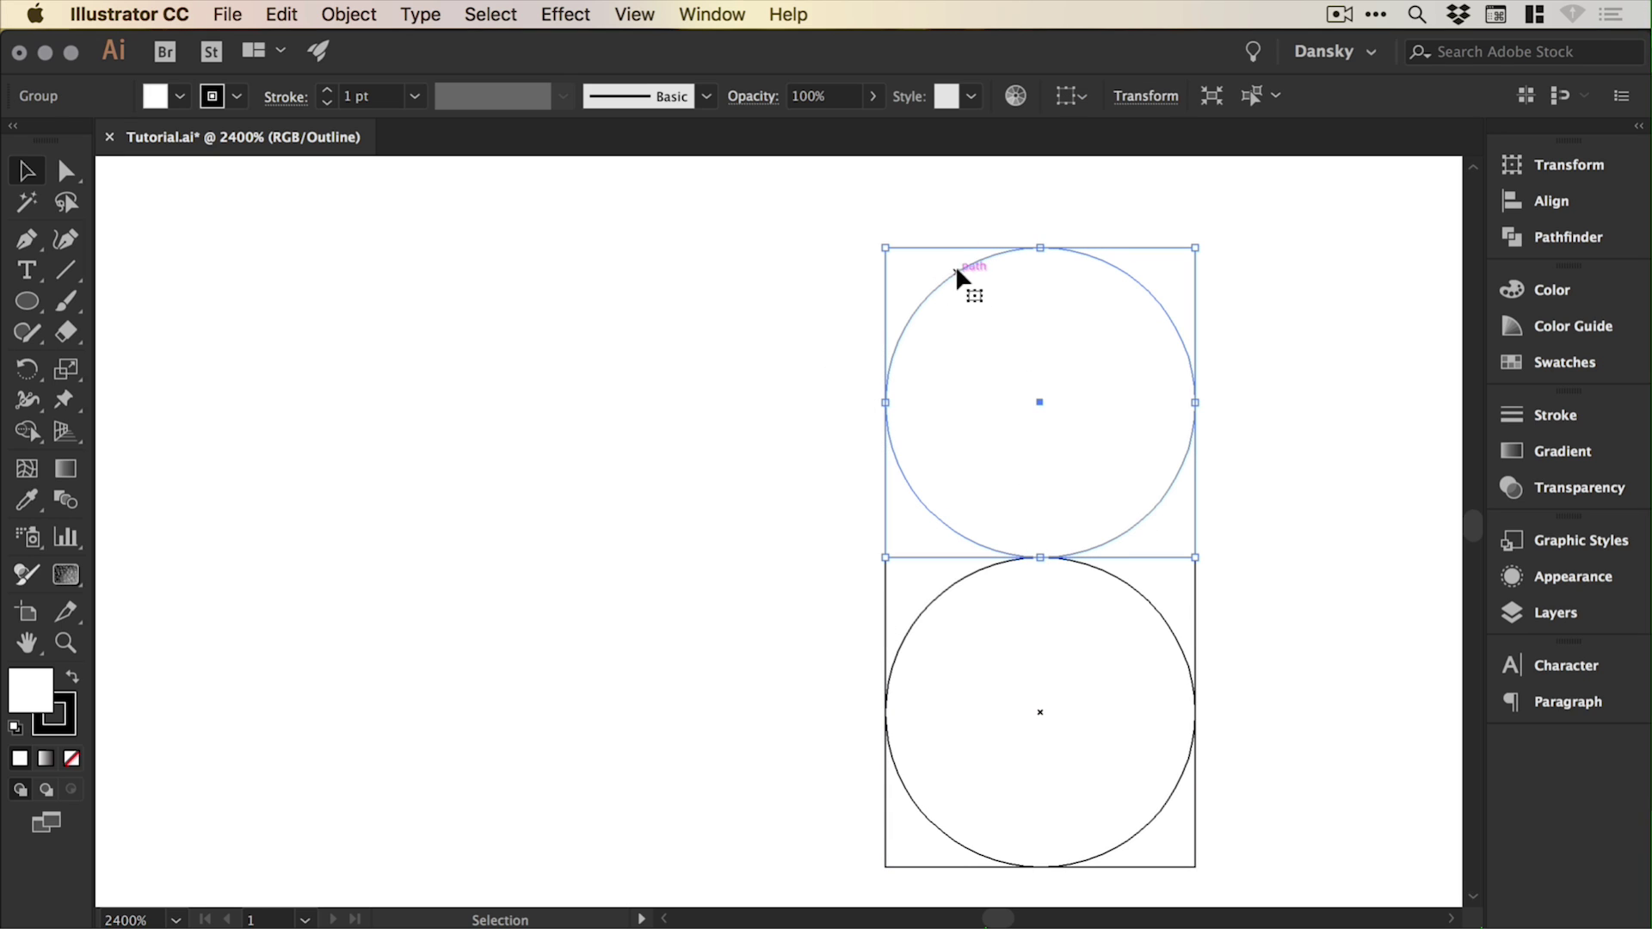
pyautogui.moveTo(956, 265); pyautogui.dragTo(653, 282)
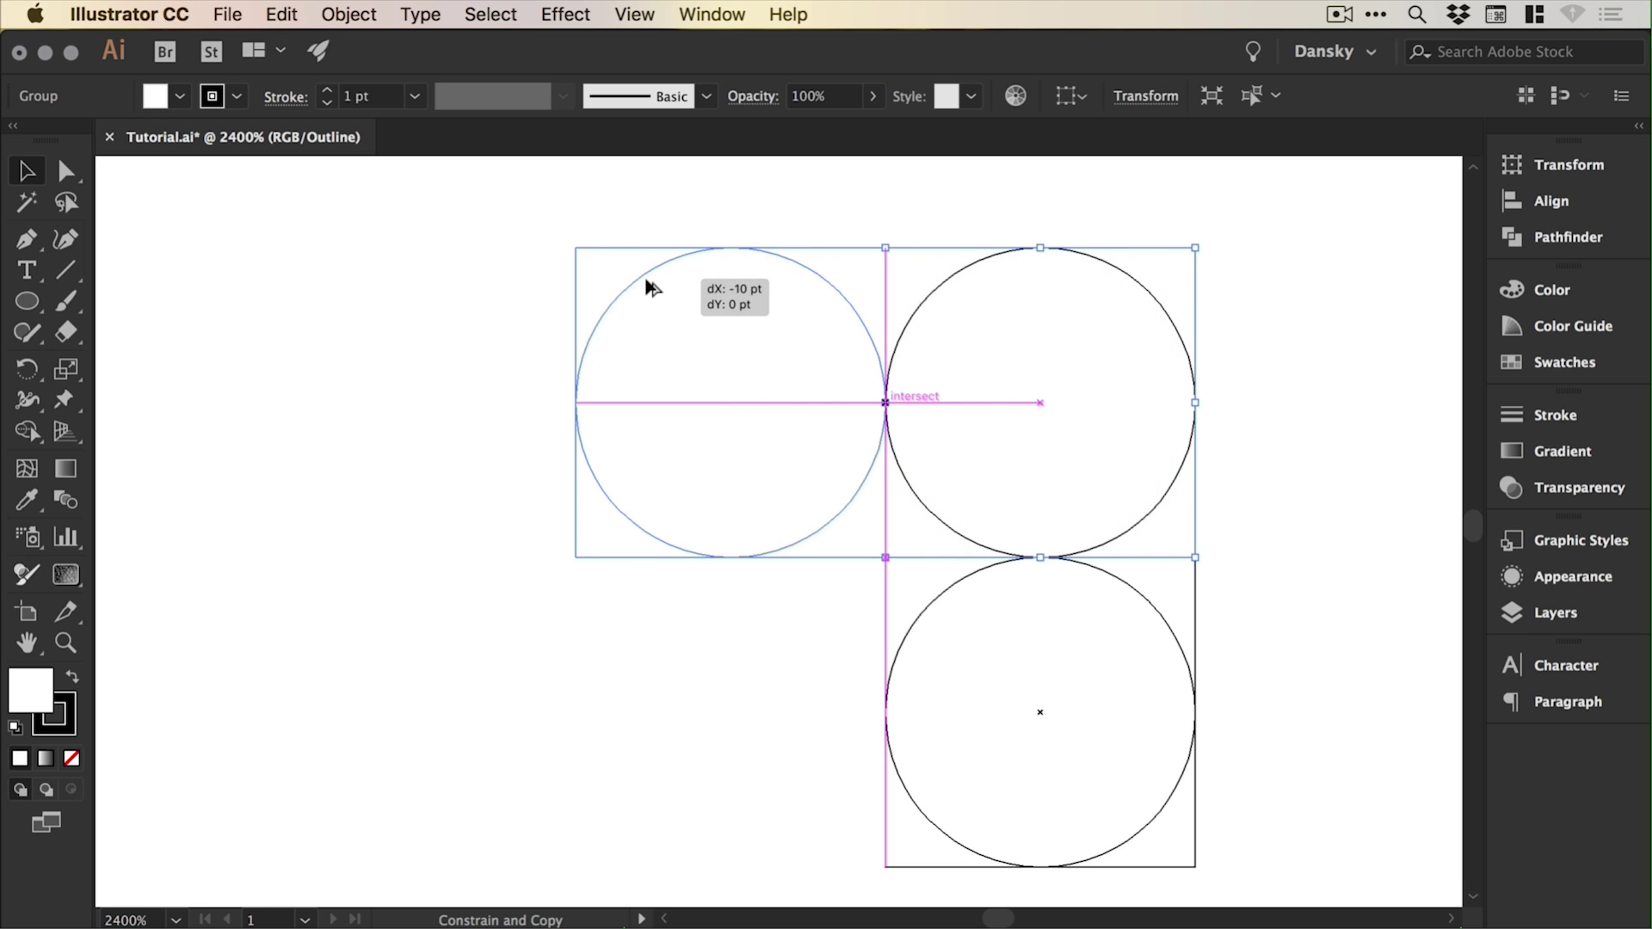
pyautogui.moveTo(651, 286); pyautogui.dragTo(650, 280)
# Scale the left copy from its corner to 20 × 20 pt.
pyautogui.moveTo(699, 568); pyautogui.dragTo(834, 424)
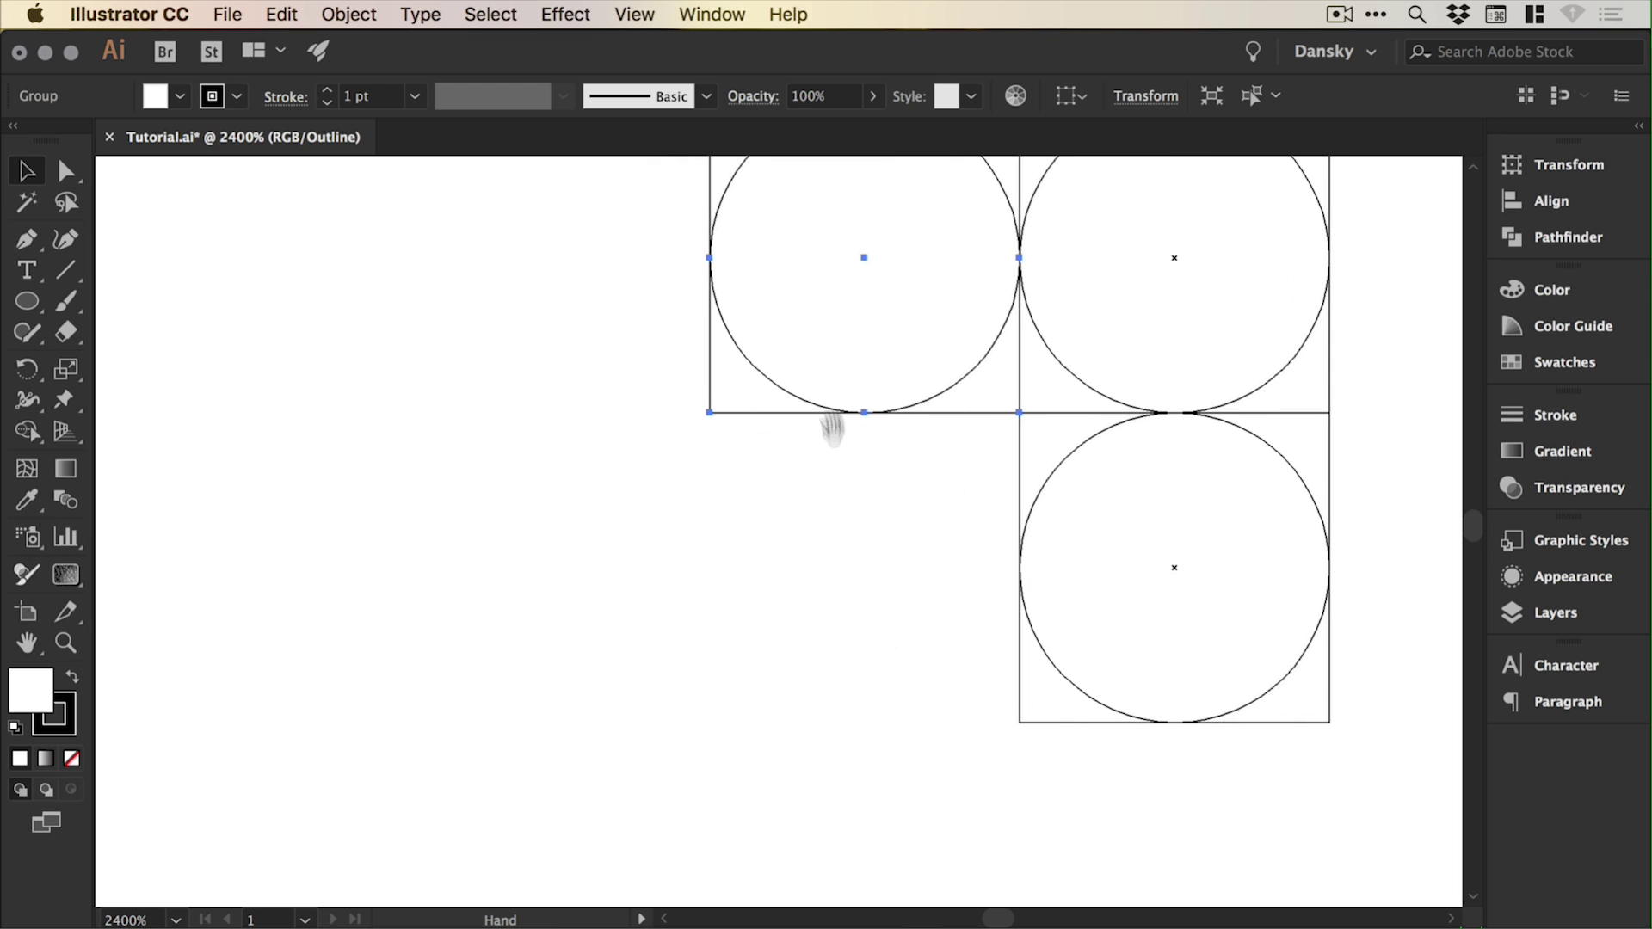
pyautogui.moveTo(709, 413); pyautogui.dragTo(390, 725)
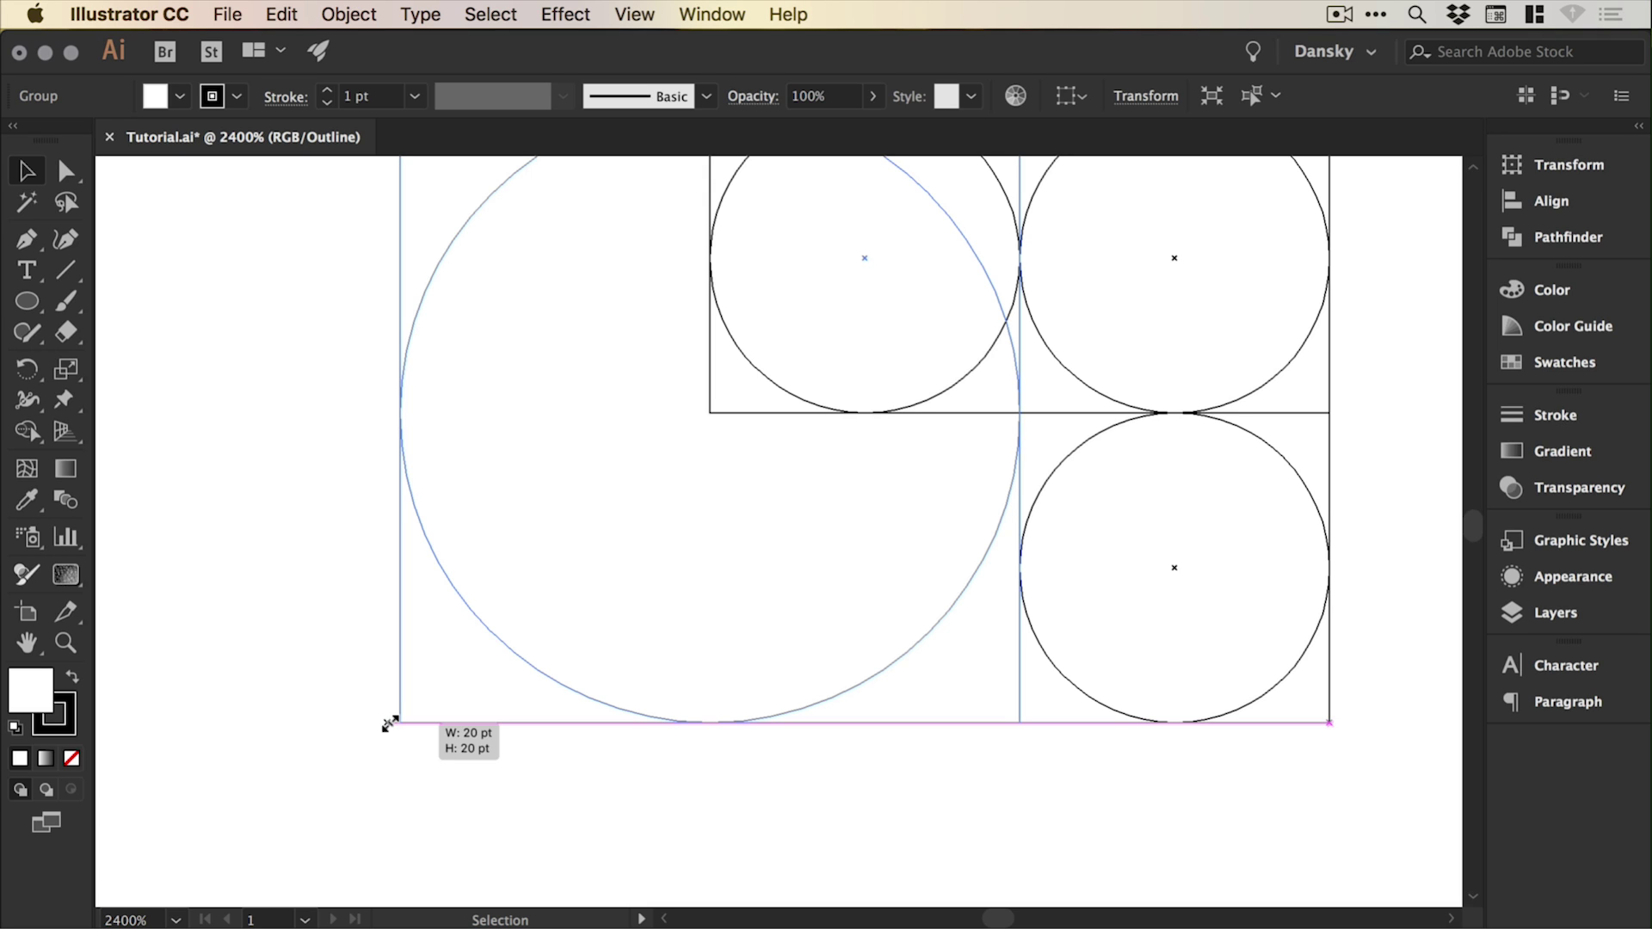
pyautogui.moveTo(390, 725); pyautogui.dragTo(389, 724)
# Zoom into the corner where the squares meet to check the fit, then zoom out.
pyautogui.press('z')
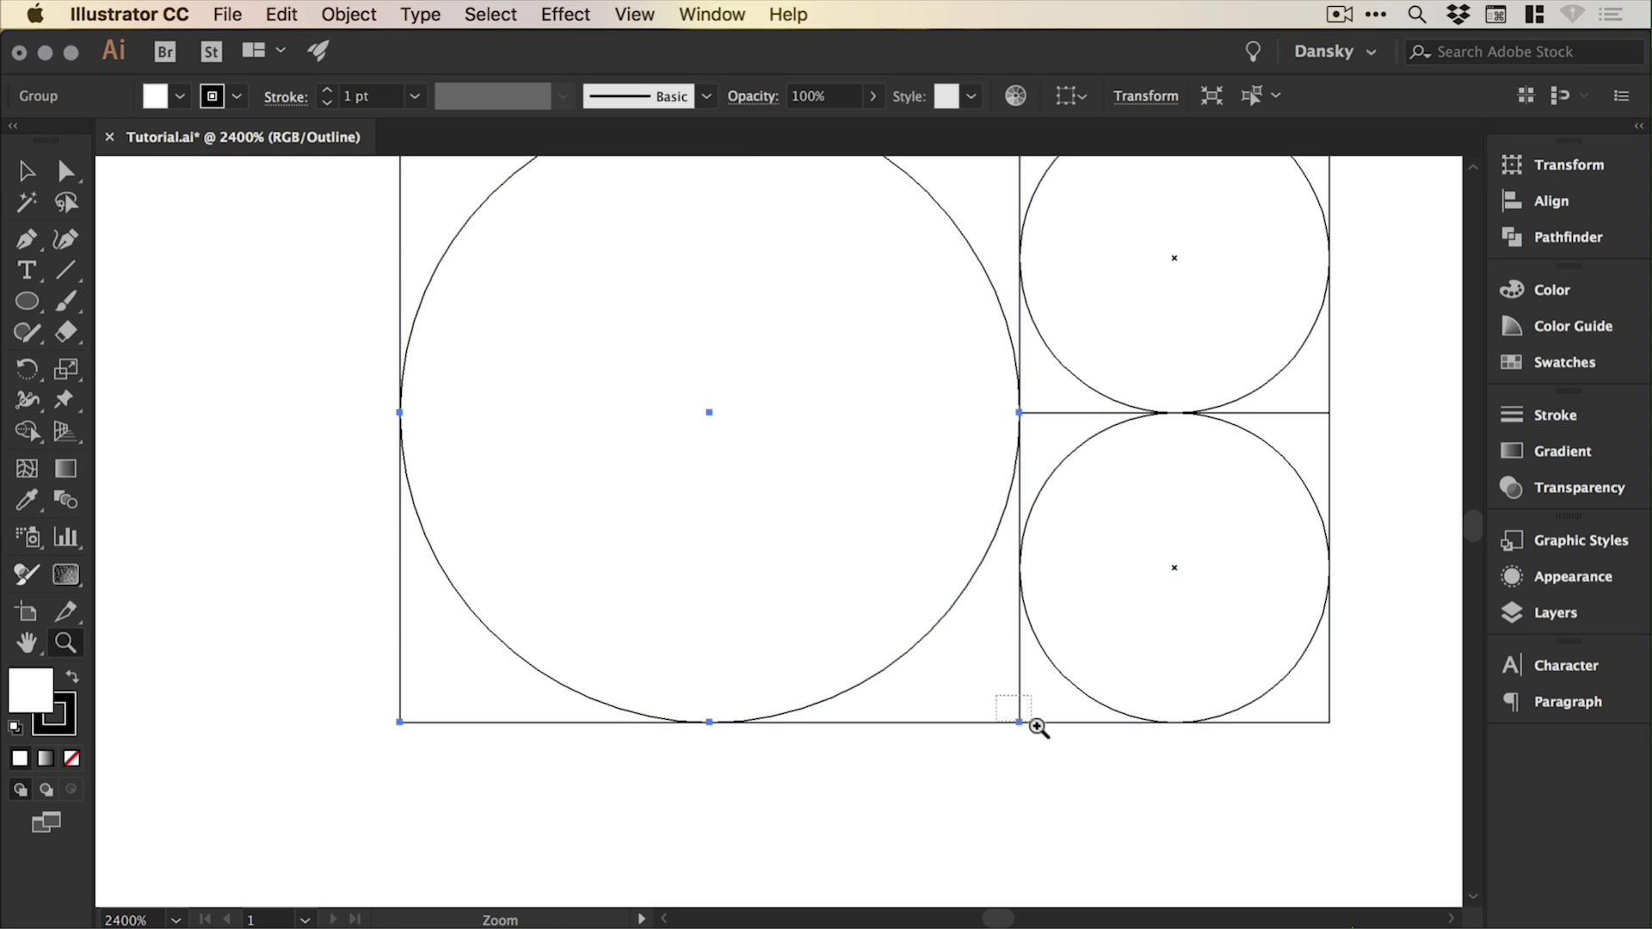
pyautogui.moveTo(1039, 743); pyautogui.dragTo(1039, 743)
pyautogui.press('v')
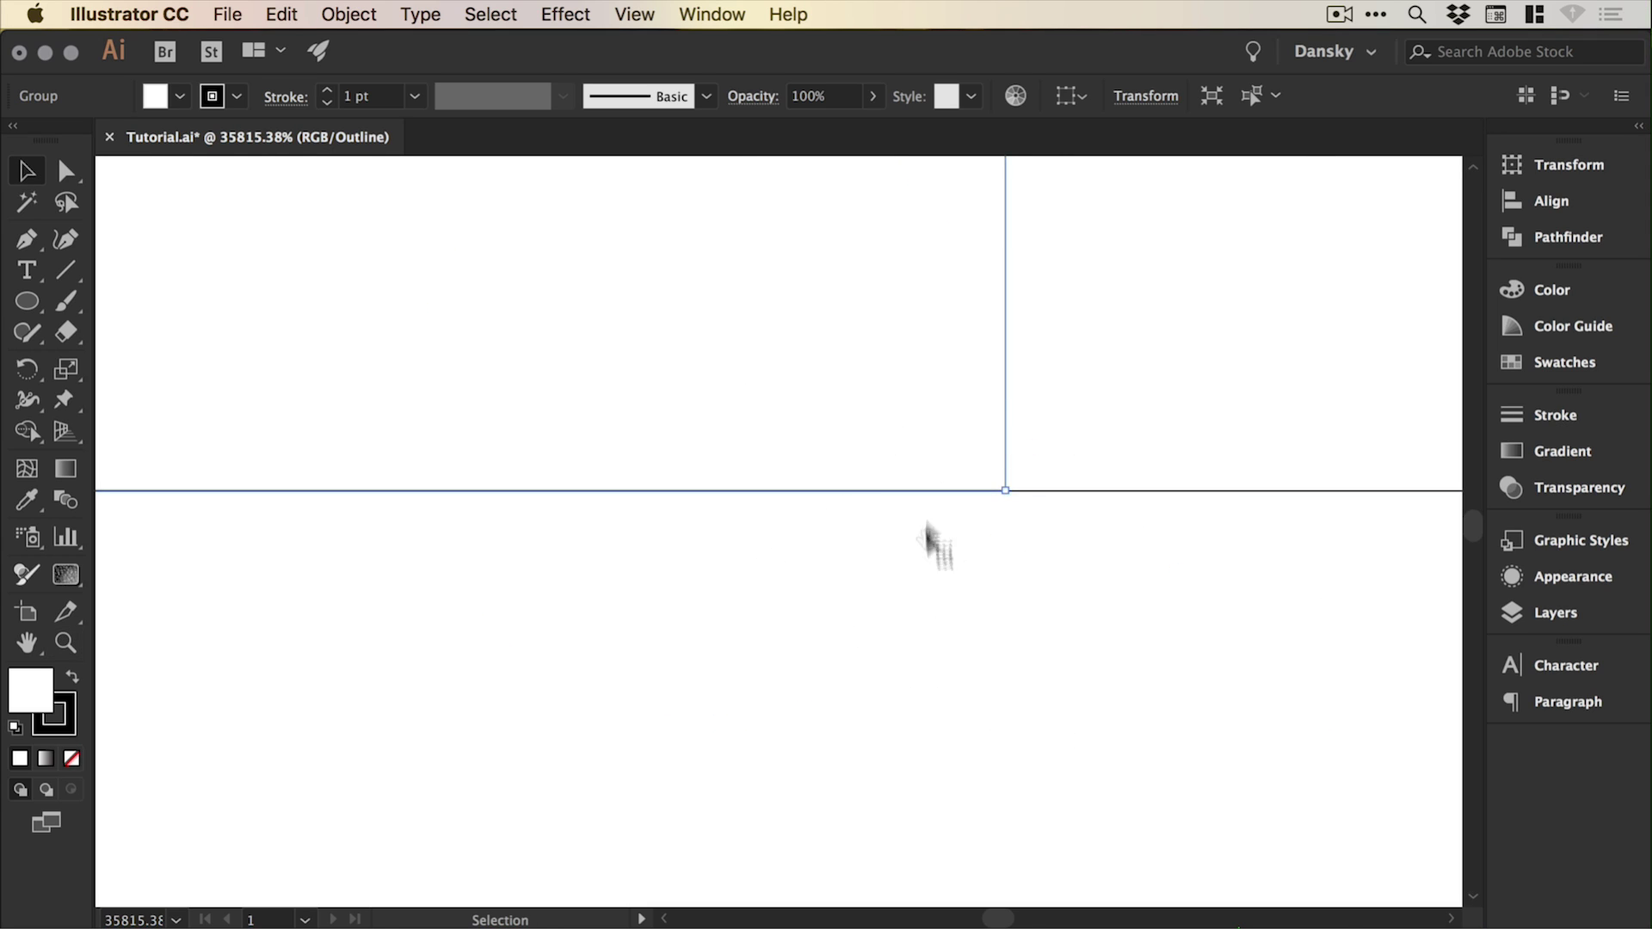
pyautogui.moveTo(926, 542); pyautogui.dragTo(864, 560)
pyautogui.click(861, 502)
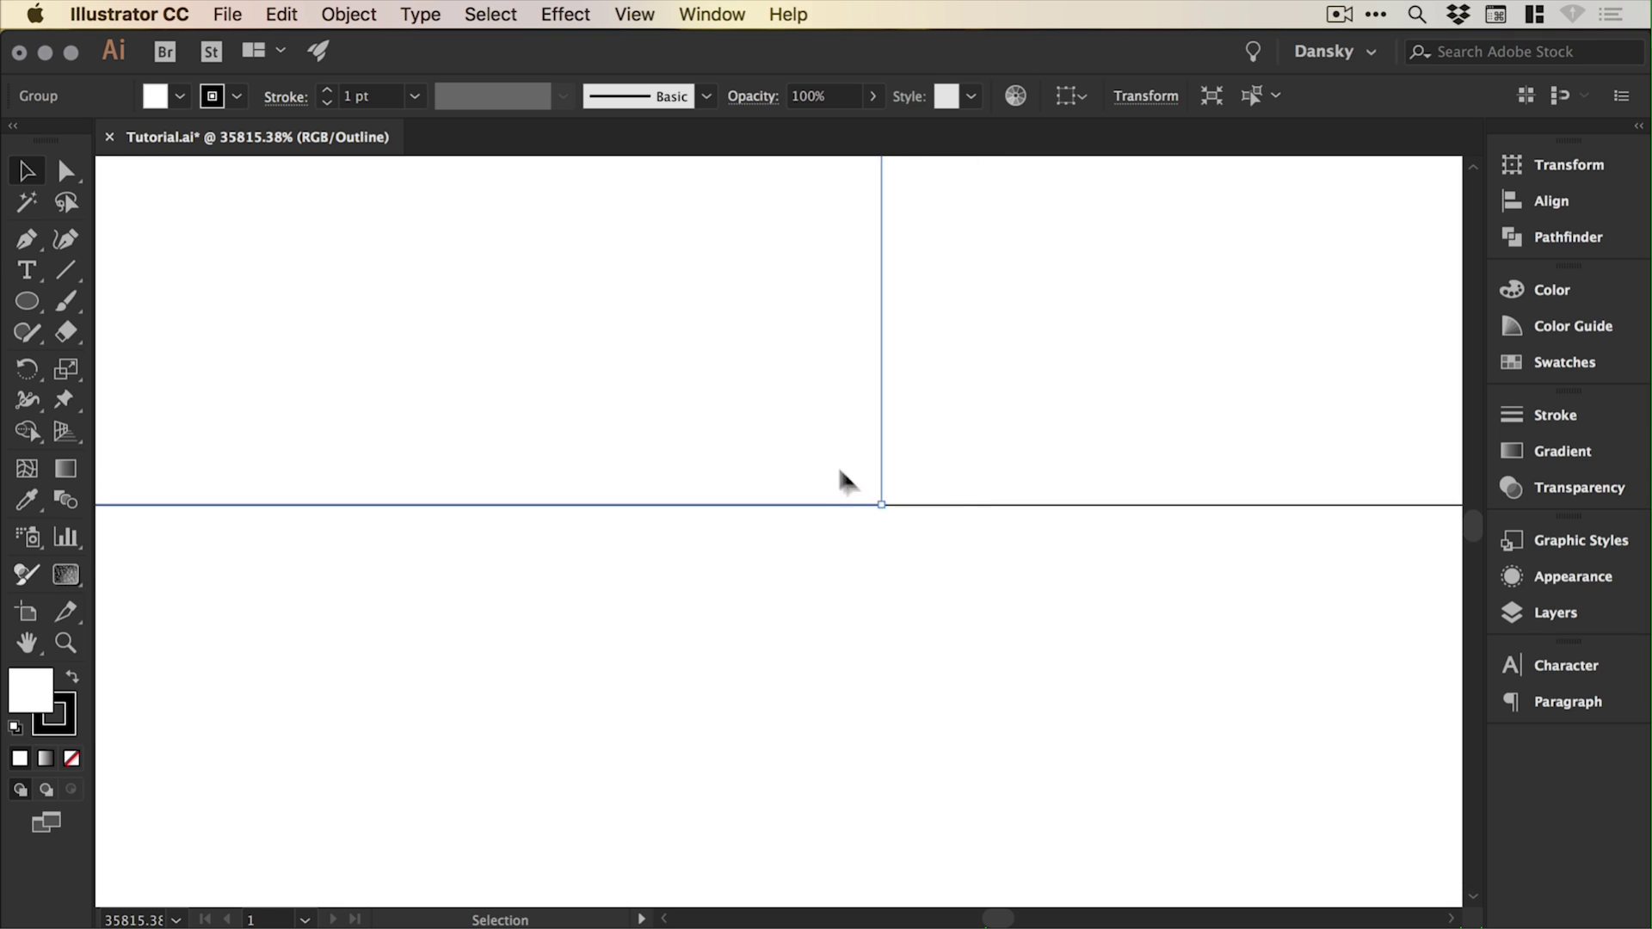
pyautogui.press('super+shift+a')
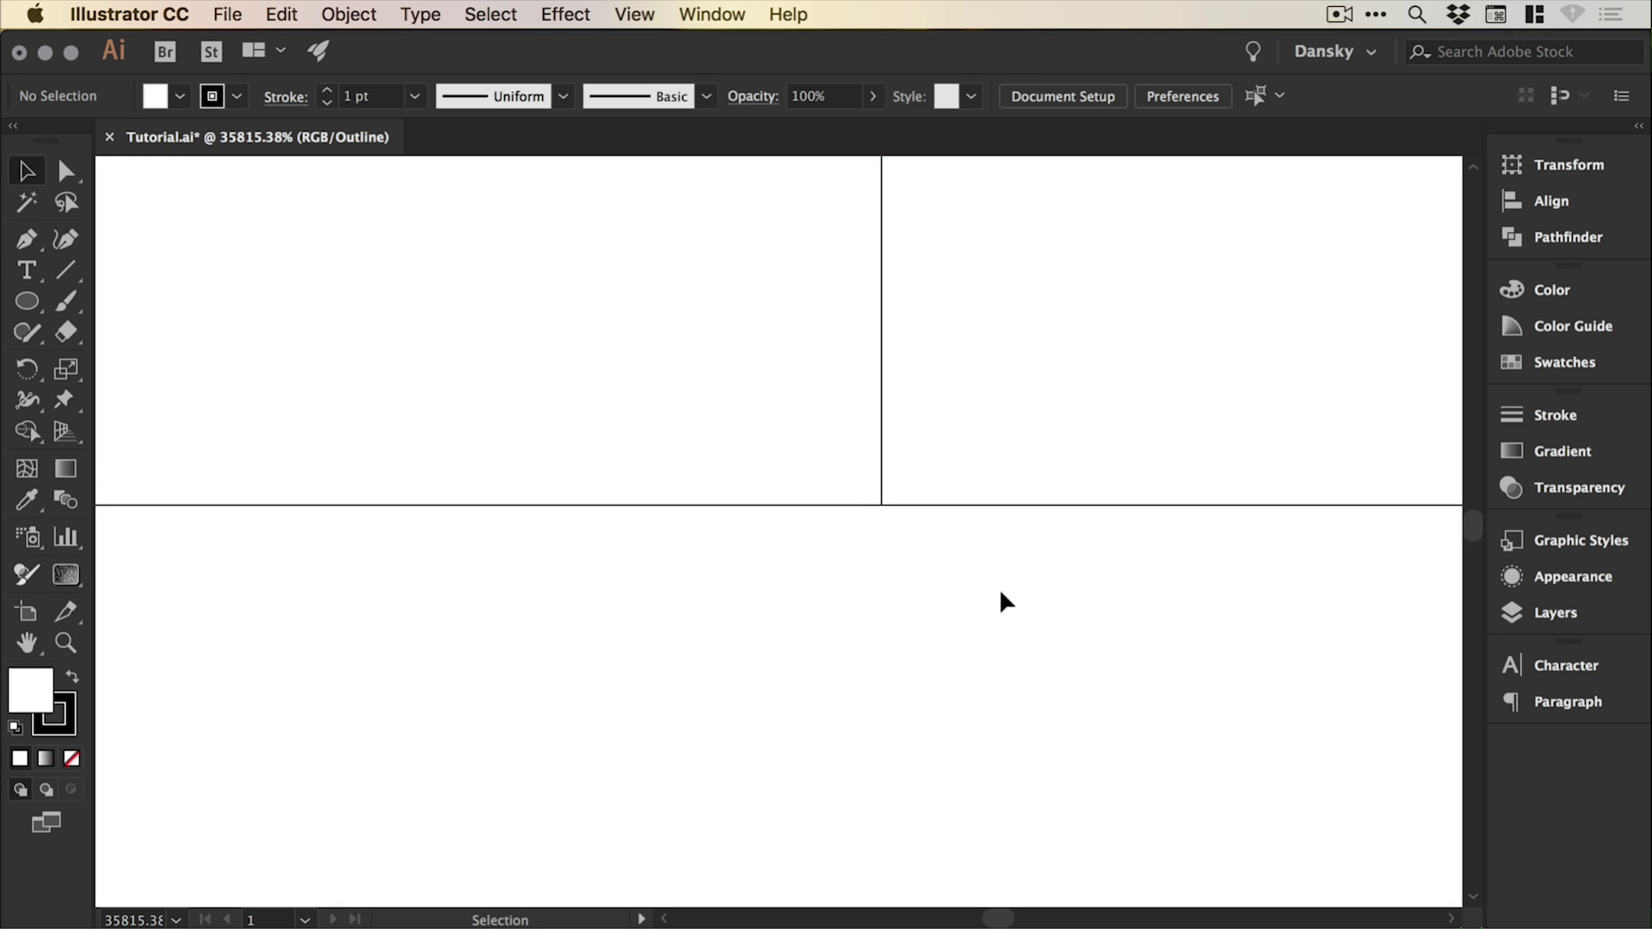
pyautogui.press('a')
pyautogui.press('super+minus')
pyautogui.press('super+minus')
pyautogui.press('super+minus')
pyautogui.press('super+minus')
pyautogui.press('super+minus')
pyautogui.press('super+minus')
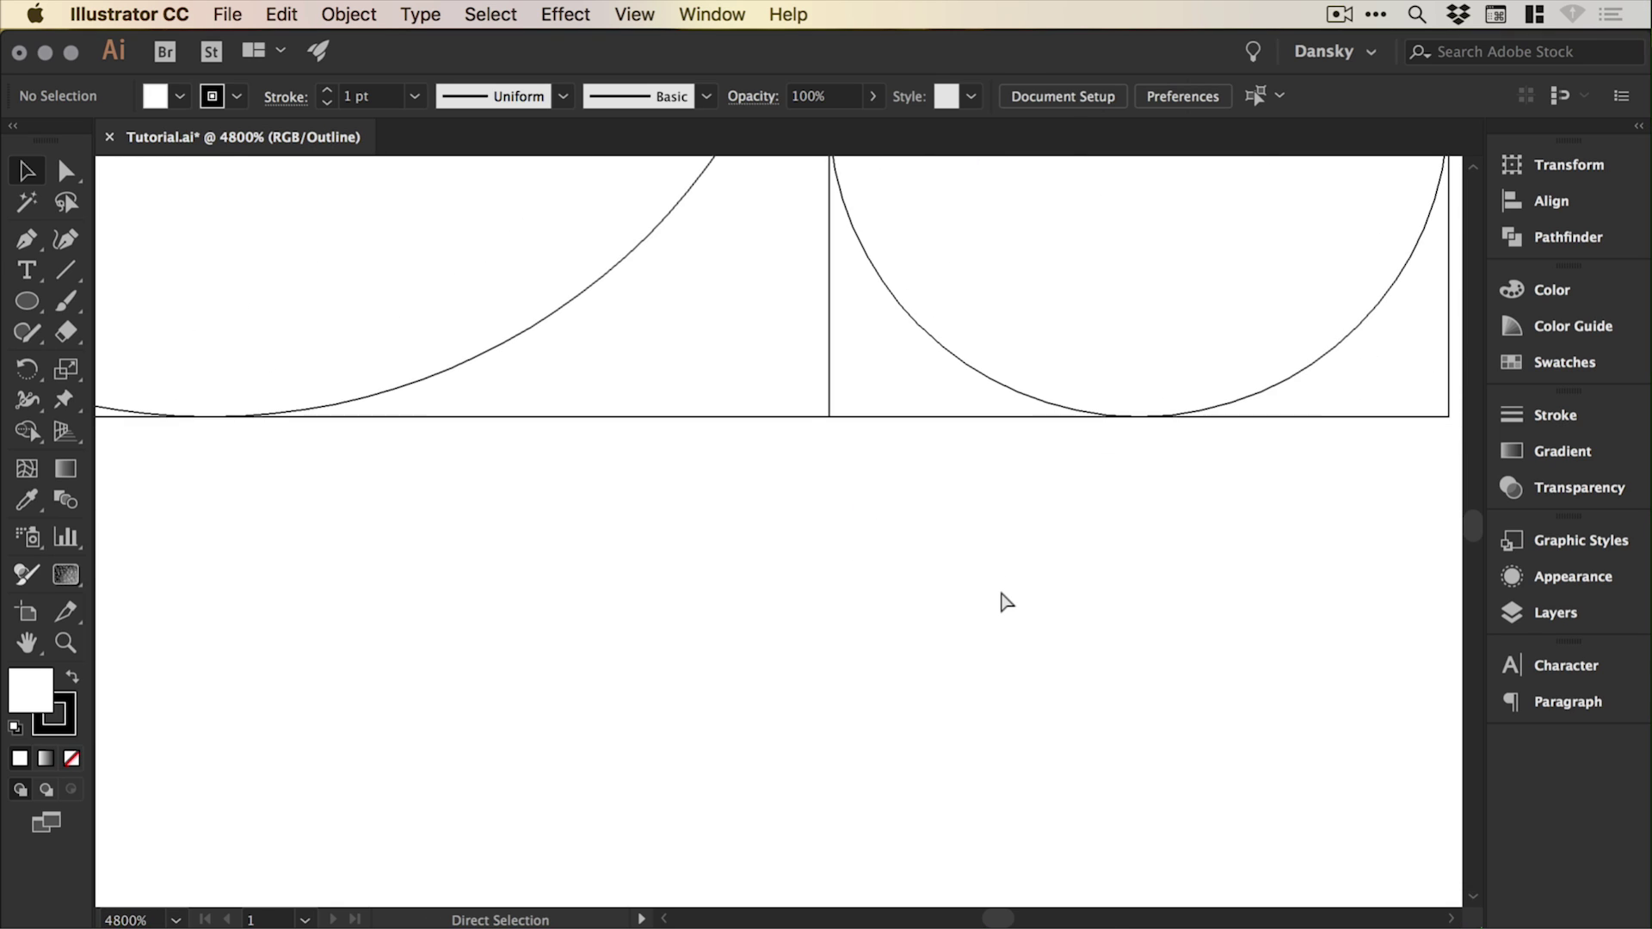
pyautogui.press('super+minus')
pyautogui.press('super+minus')
pyautogui.press('super+minus')
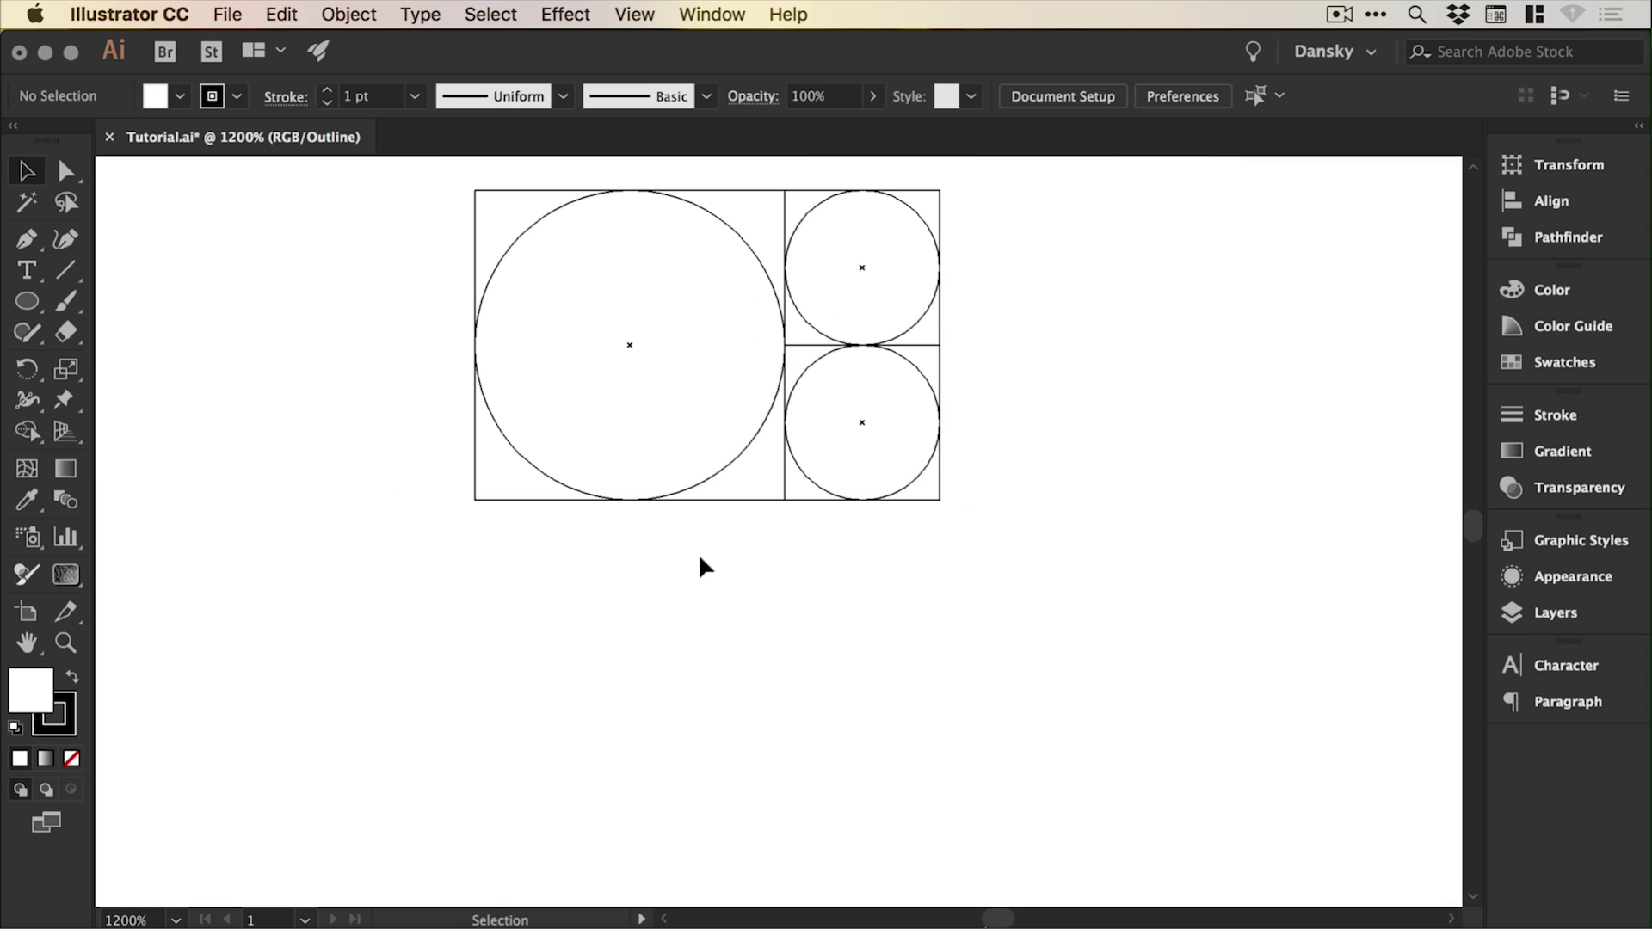
# Rotate the layout 90°, copy the top tile sideways, and scale it to 30 pt.
pyautogui.moveTo(861, 425); pyautogui.dragTo(899, 578)
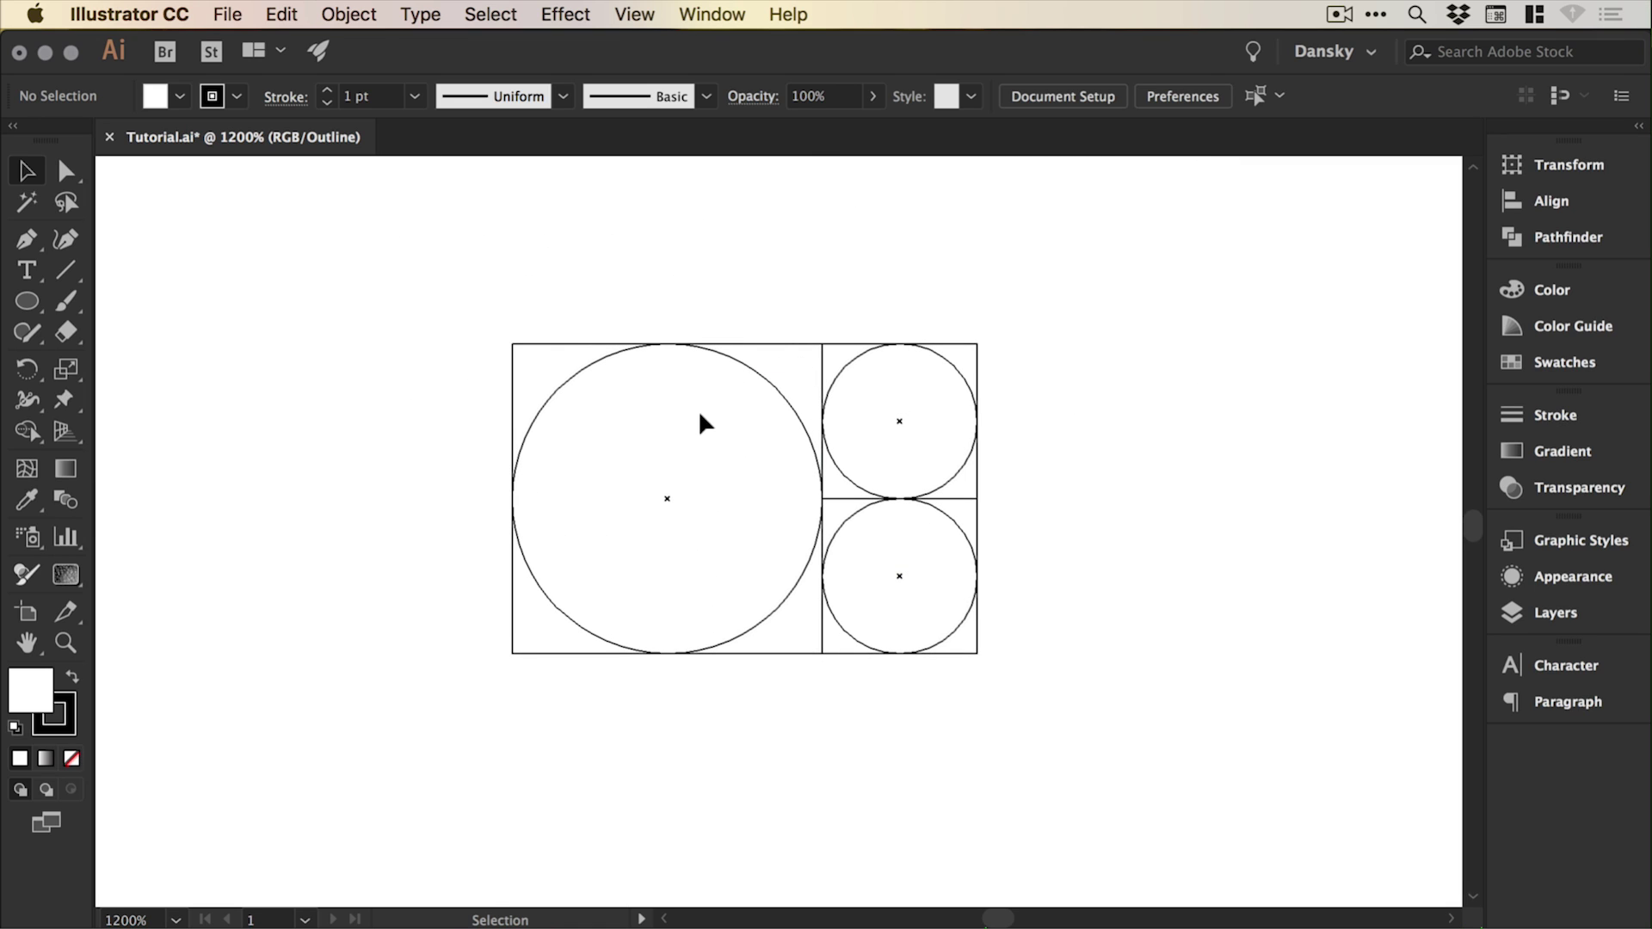
pyautogui.moveTo(461, 307); pyautogui.dragTo(981, 547)
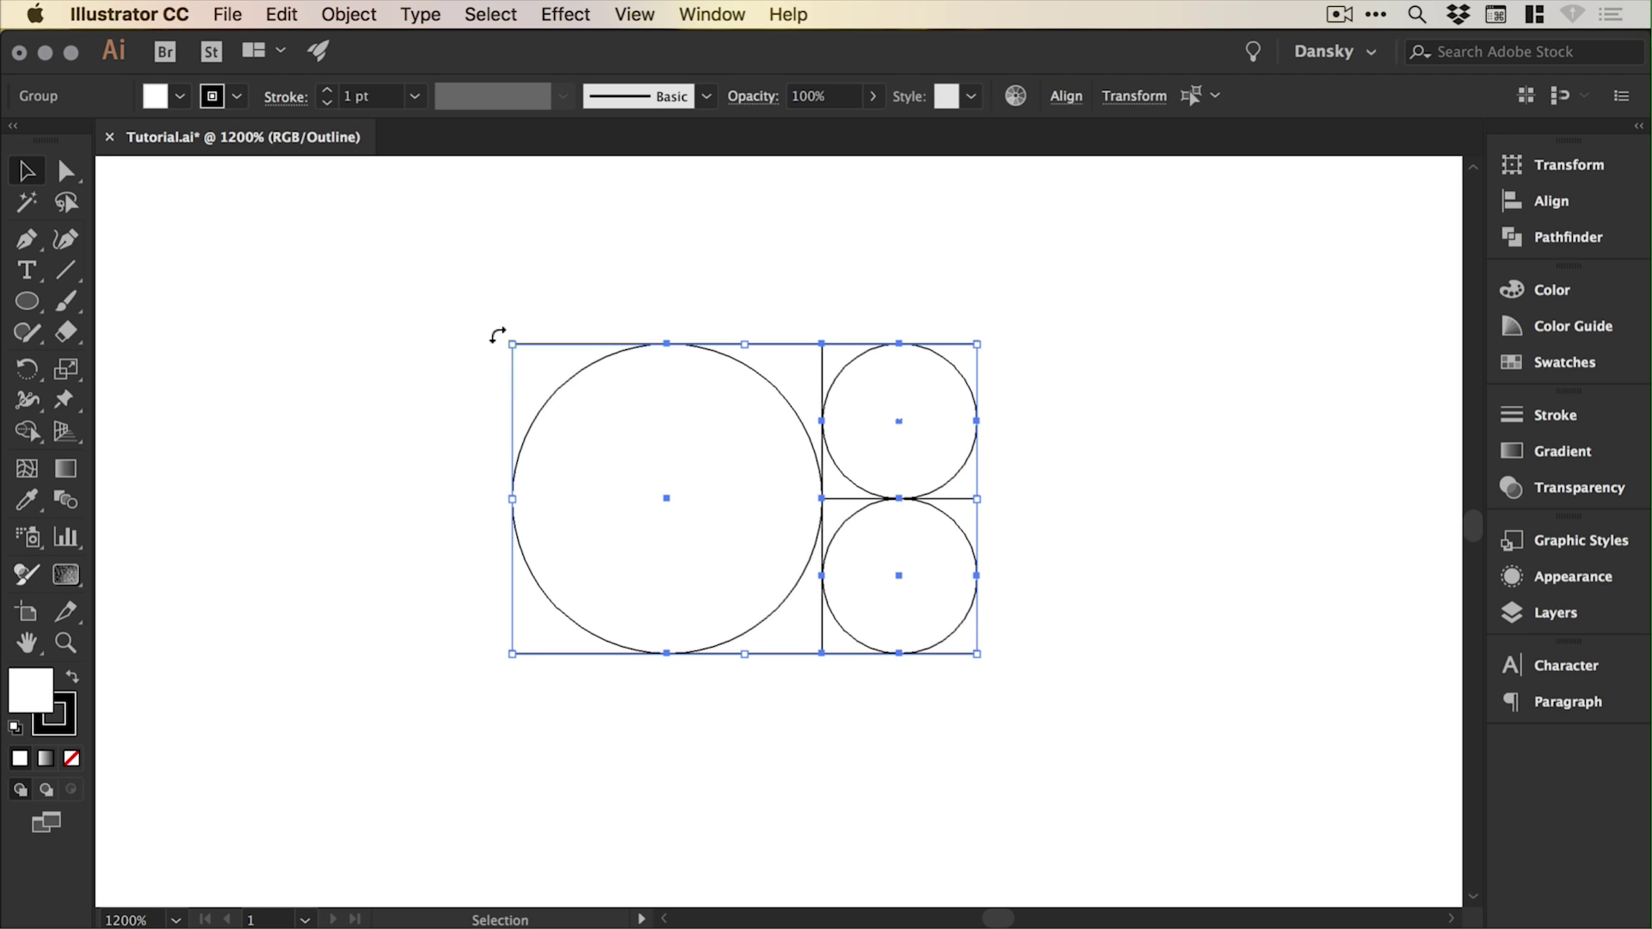
pyautogui.moveTo(499, 334); pyautogui.dragTo(844, 260)
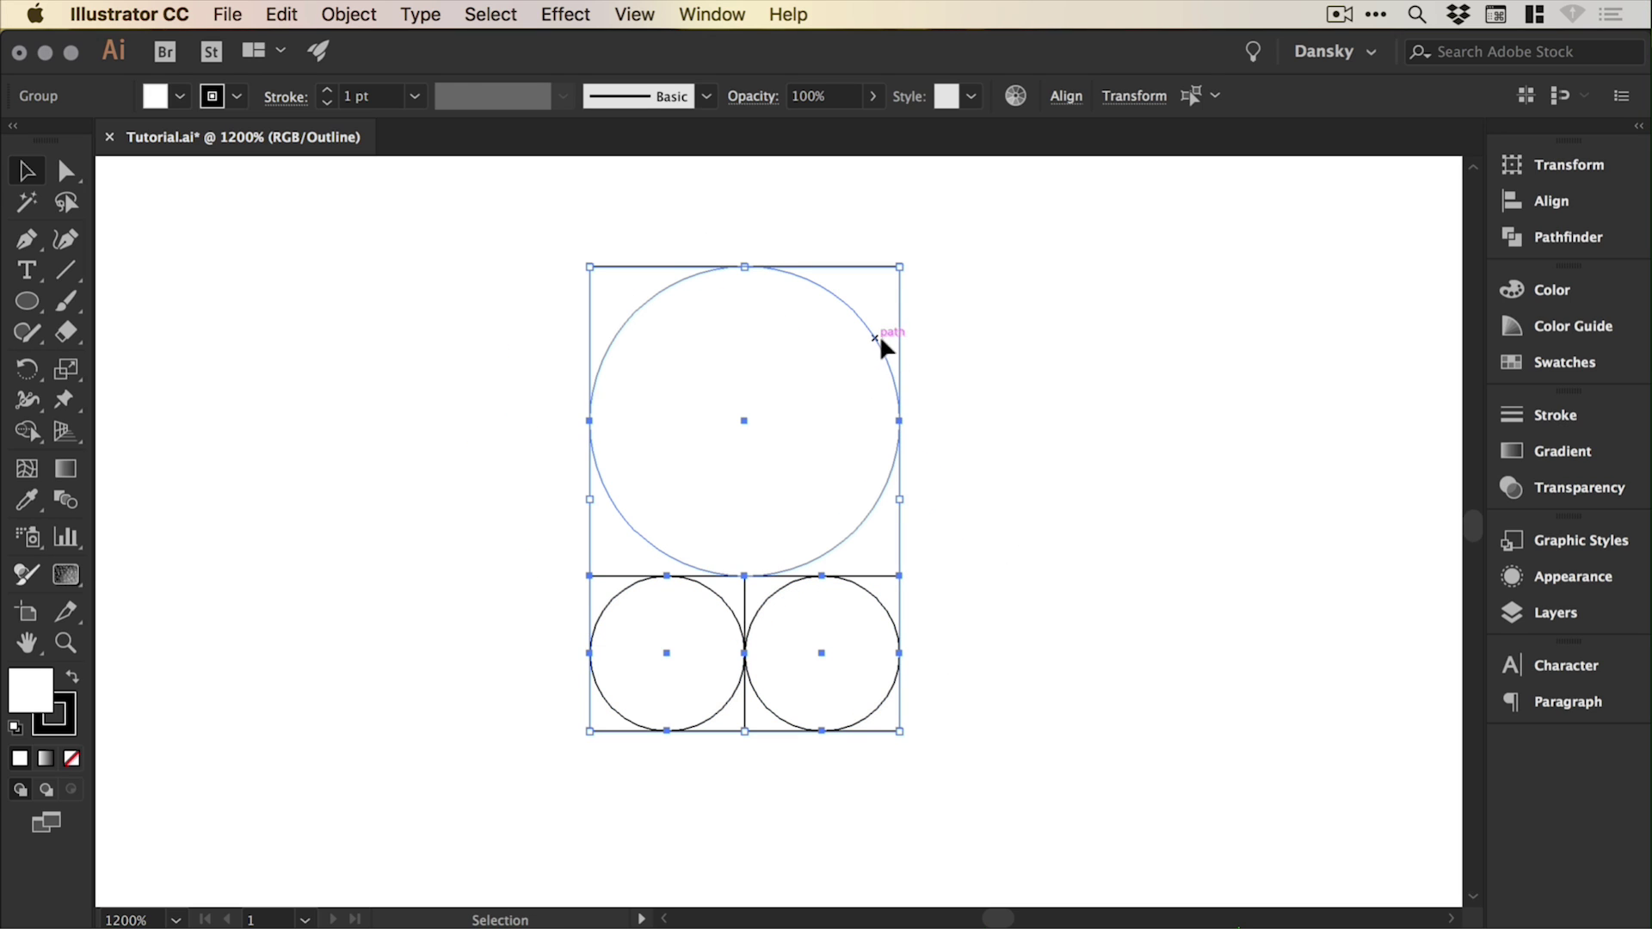
pyautogui.moveTo(877, 337); pyautogui.dragTo(1165, 342)
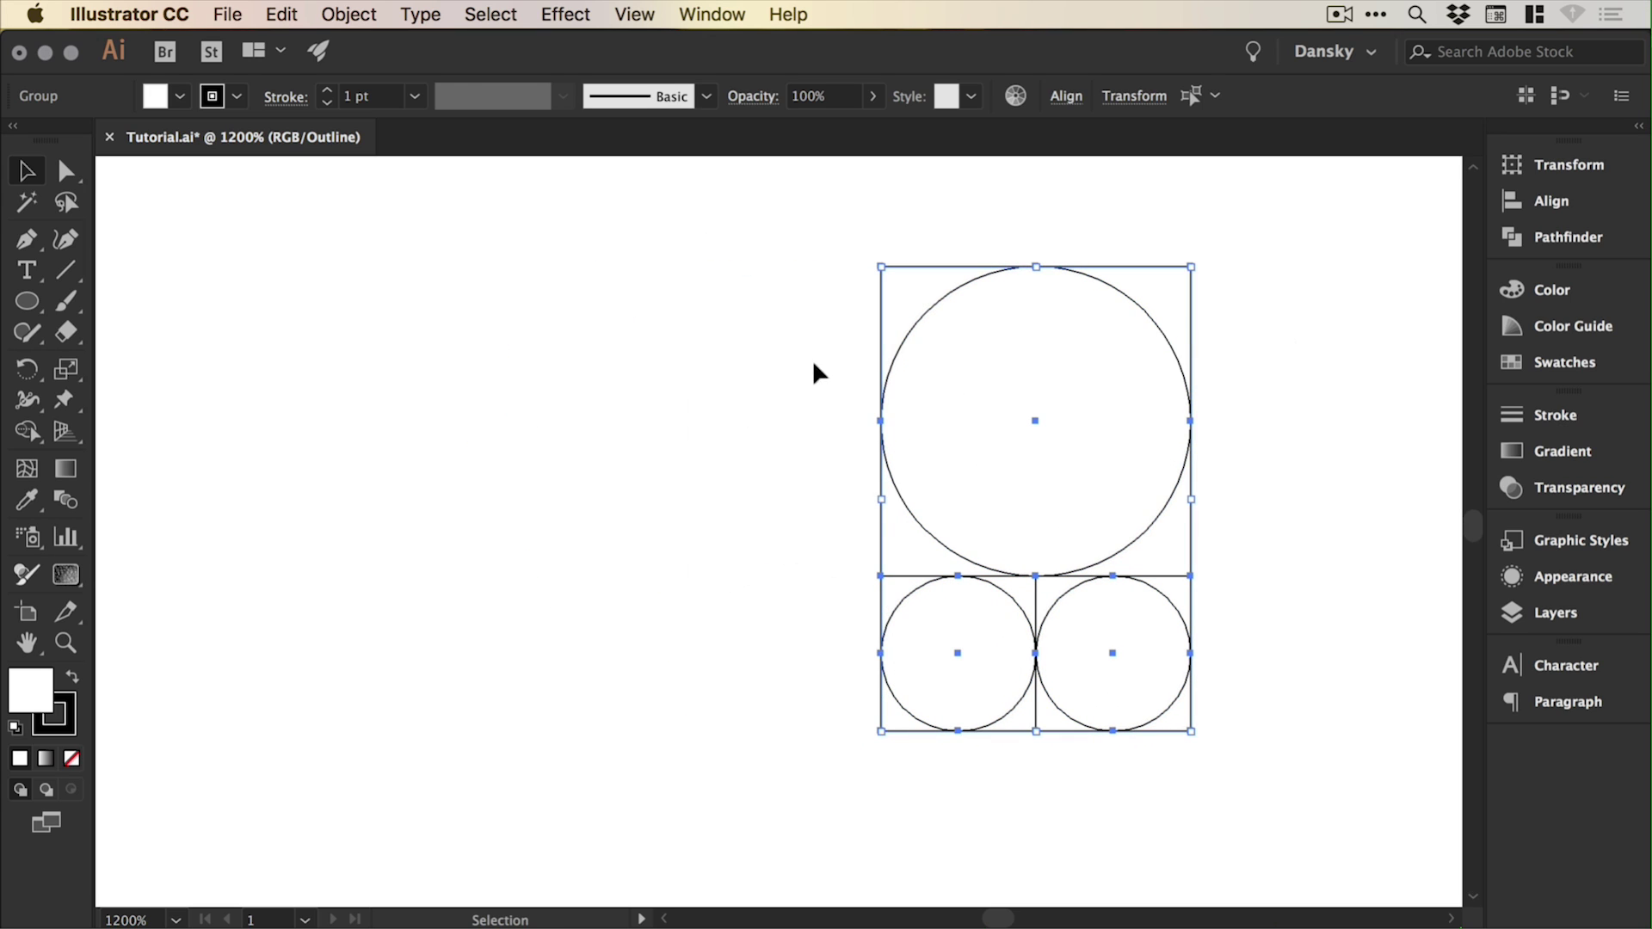
pyautogui.moveTo(807, 353); pyautogui.dragTo(997, 443)
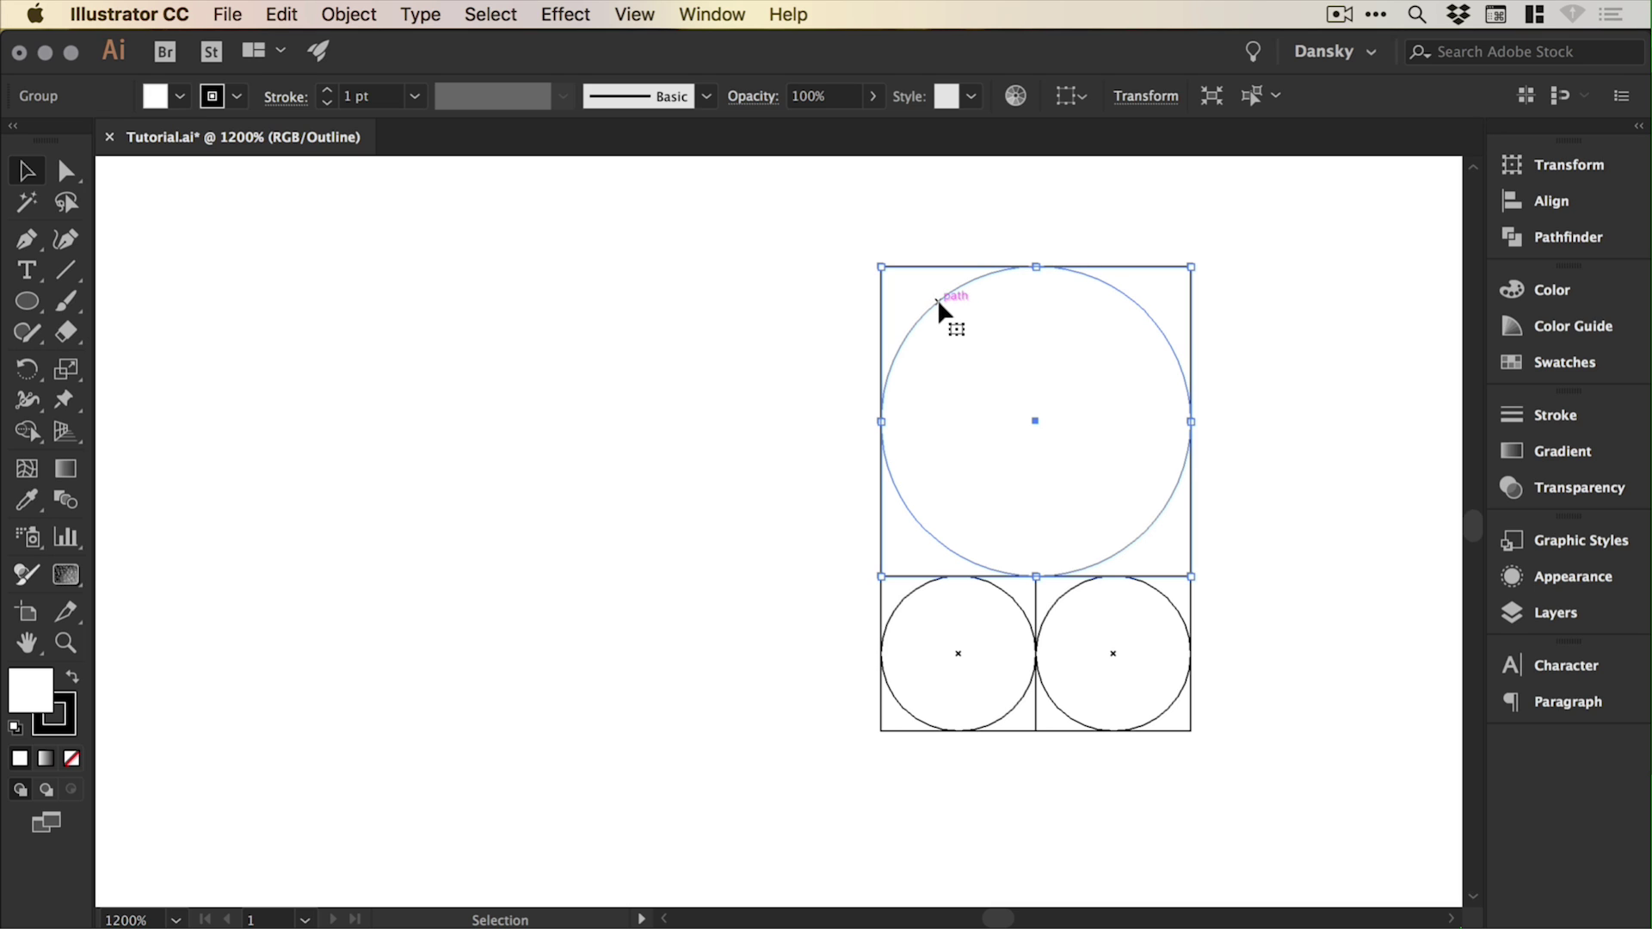
pyautogui.moveTo(937, 302); pyautogui.dragTo(628, 310)
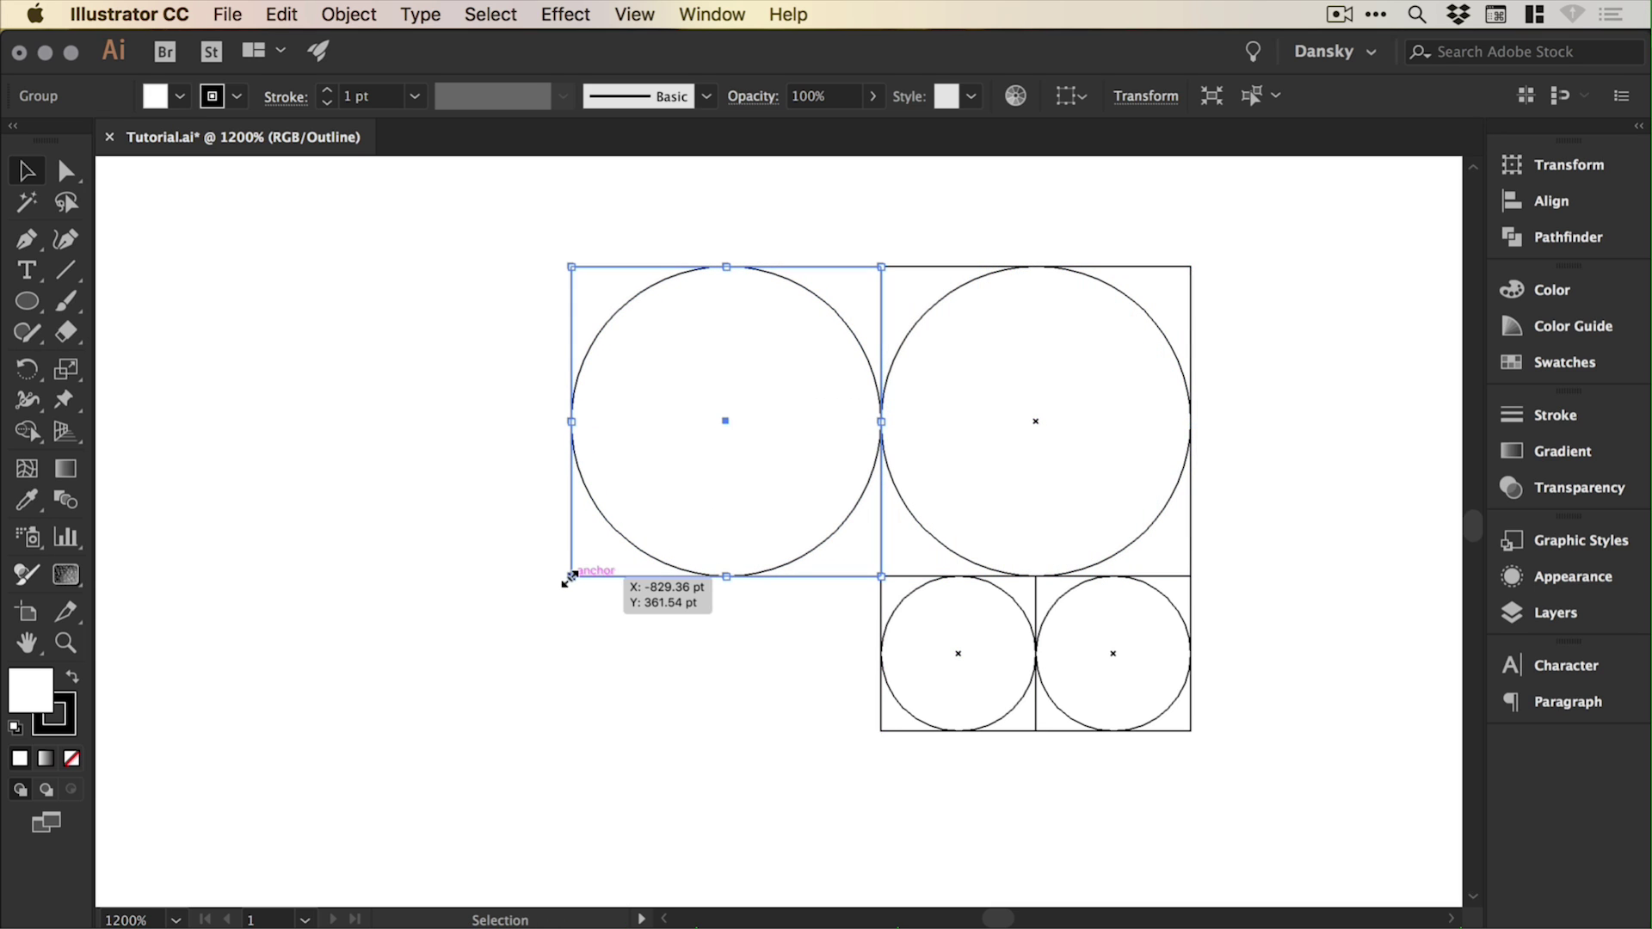
pyautogui.moveTo(569, 576); pyautogui.dragTo(1121, 377)
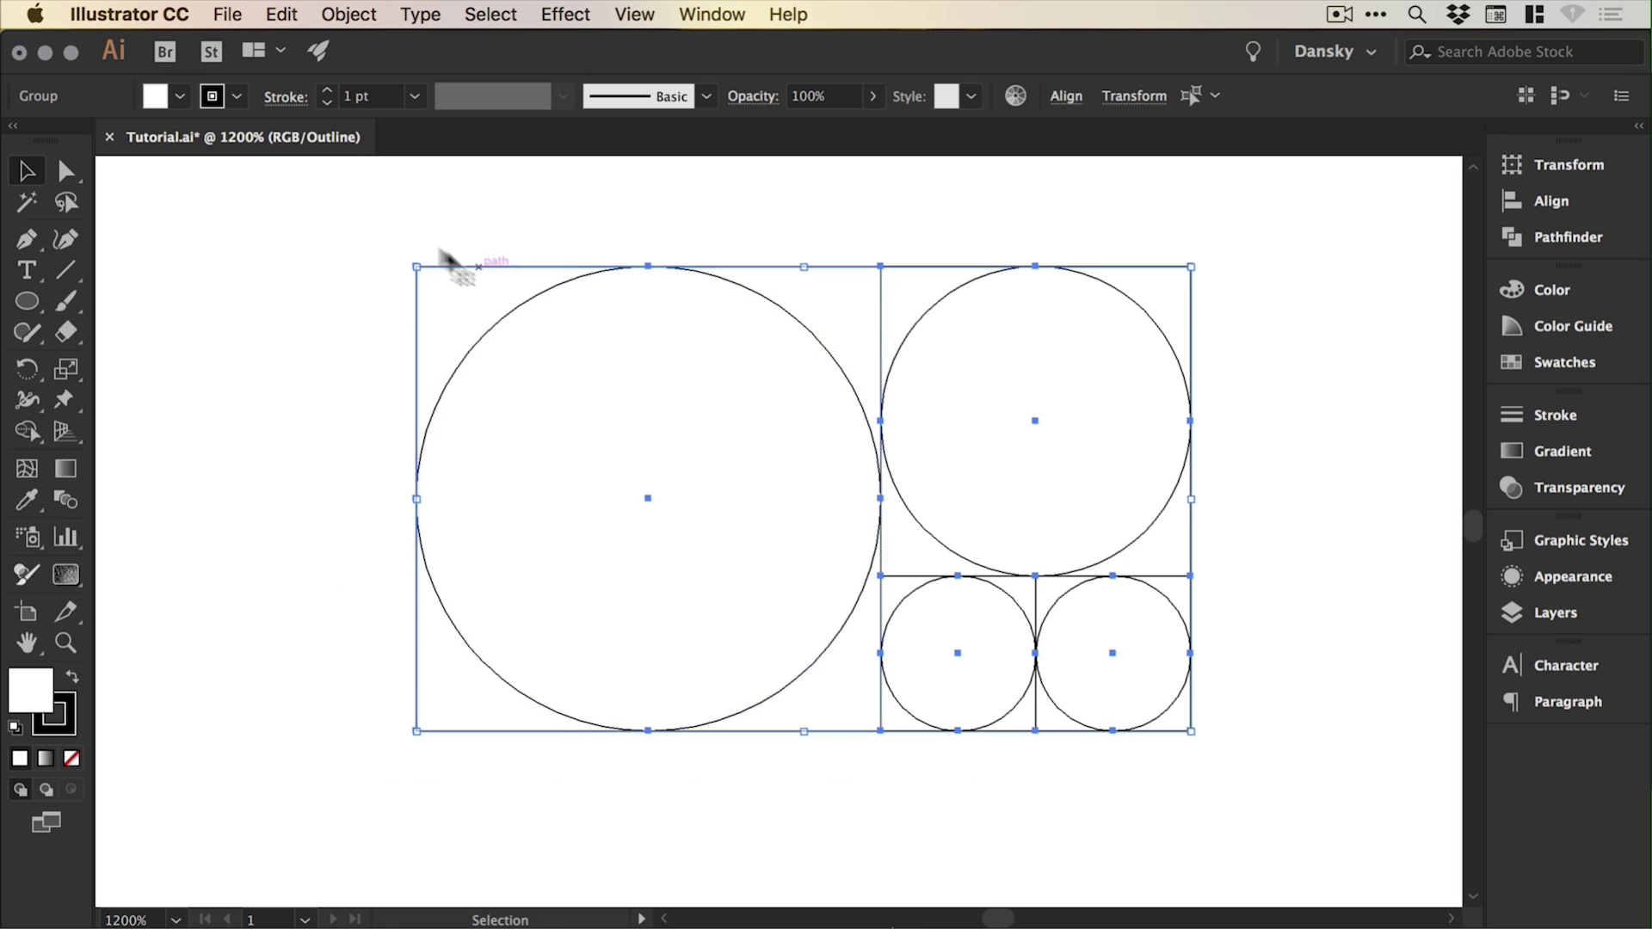
# Rotate the layout 90° again and add a copied tile spanning its full height.
pyautogui.moveTo(401, 257); pyautogui.dragTo(938, 225)
pyautogui.press('super+minus')
pyautogui.moveTo(576, 365); pyautogui.dragTo(771, 322)
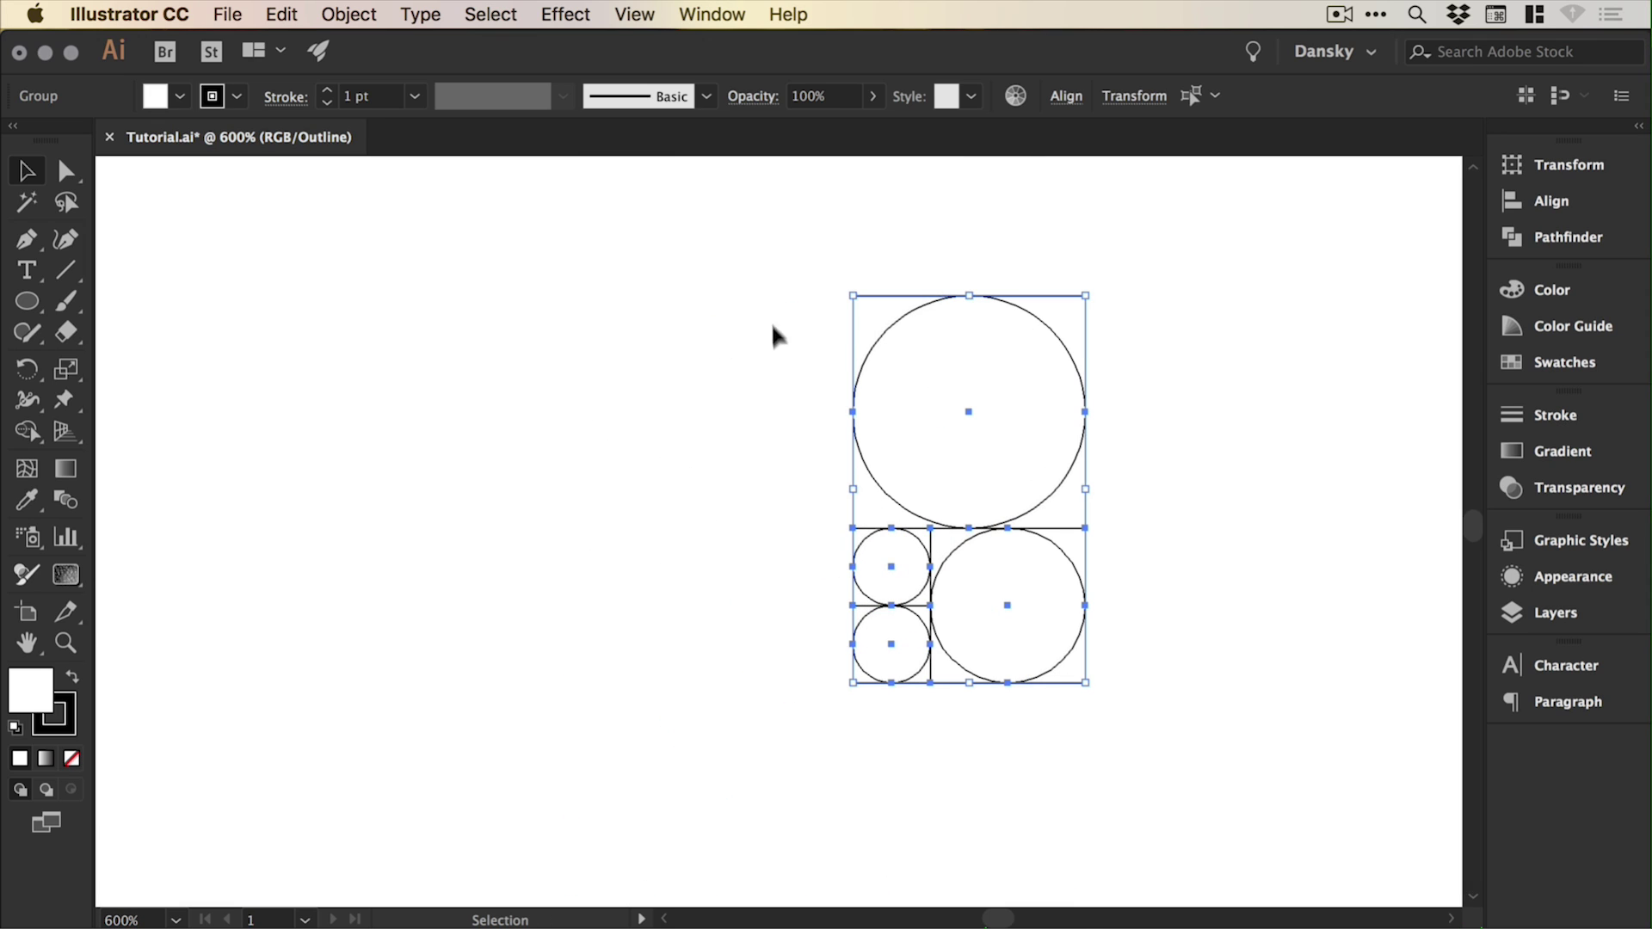
pyautogui.moveTo(1012, 441); pyautogui.dragTo(1012, 440)
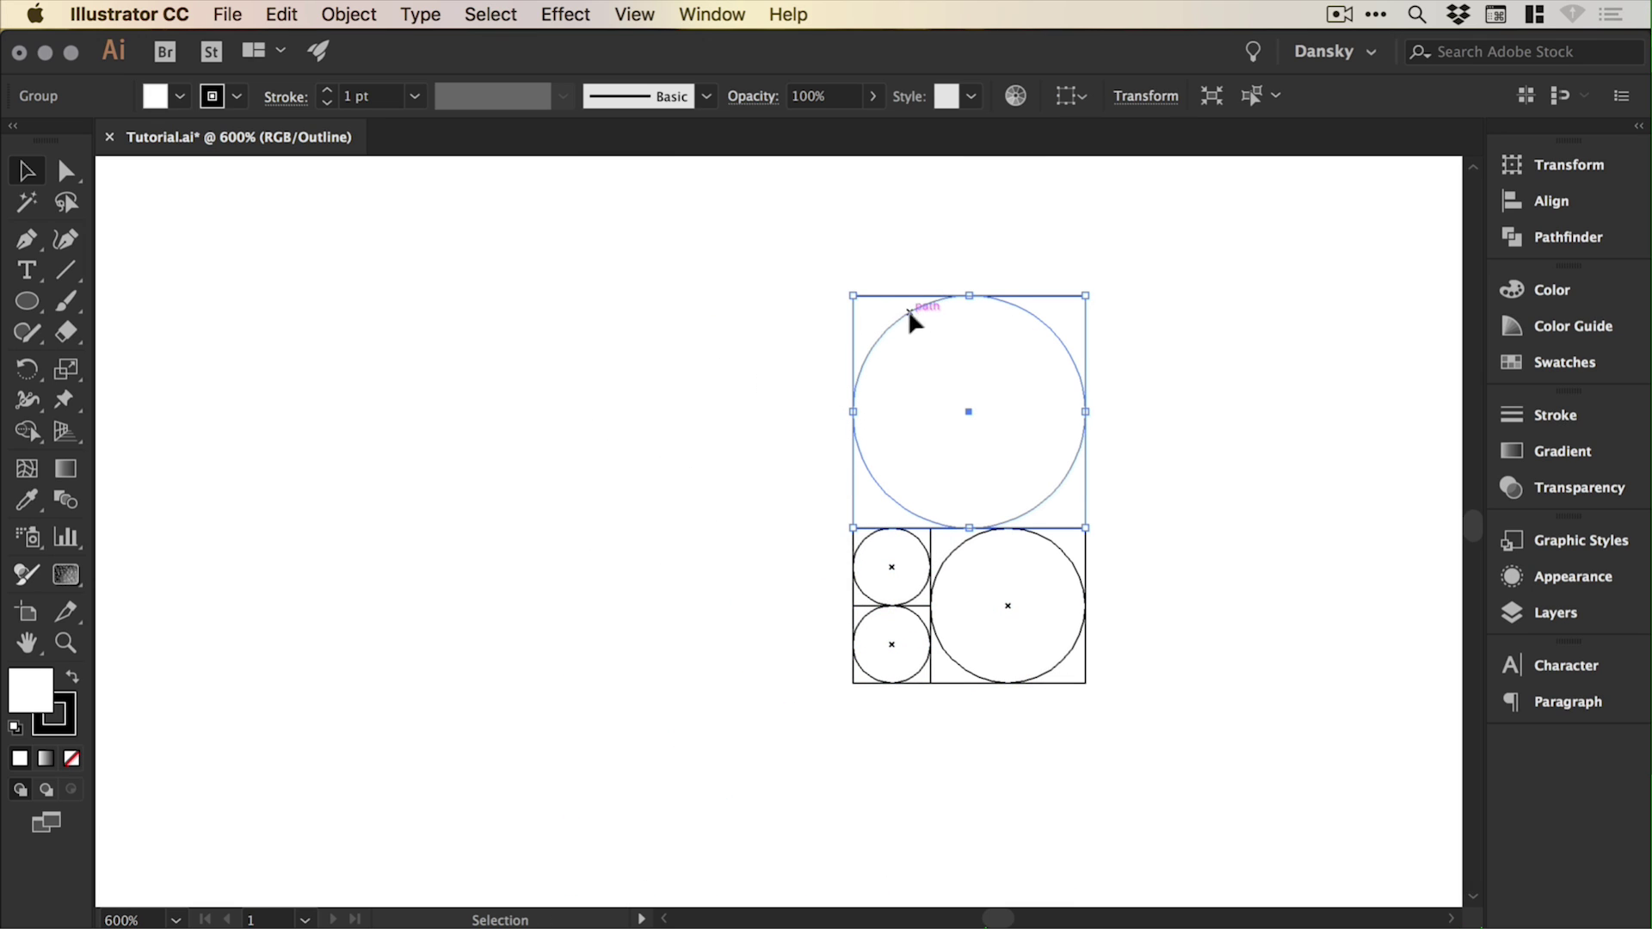
pyautogui.moveTo(907, 309); pyautogui.dragTo(686, 327)
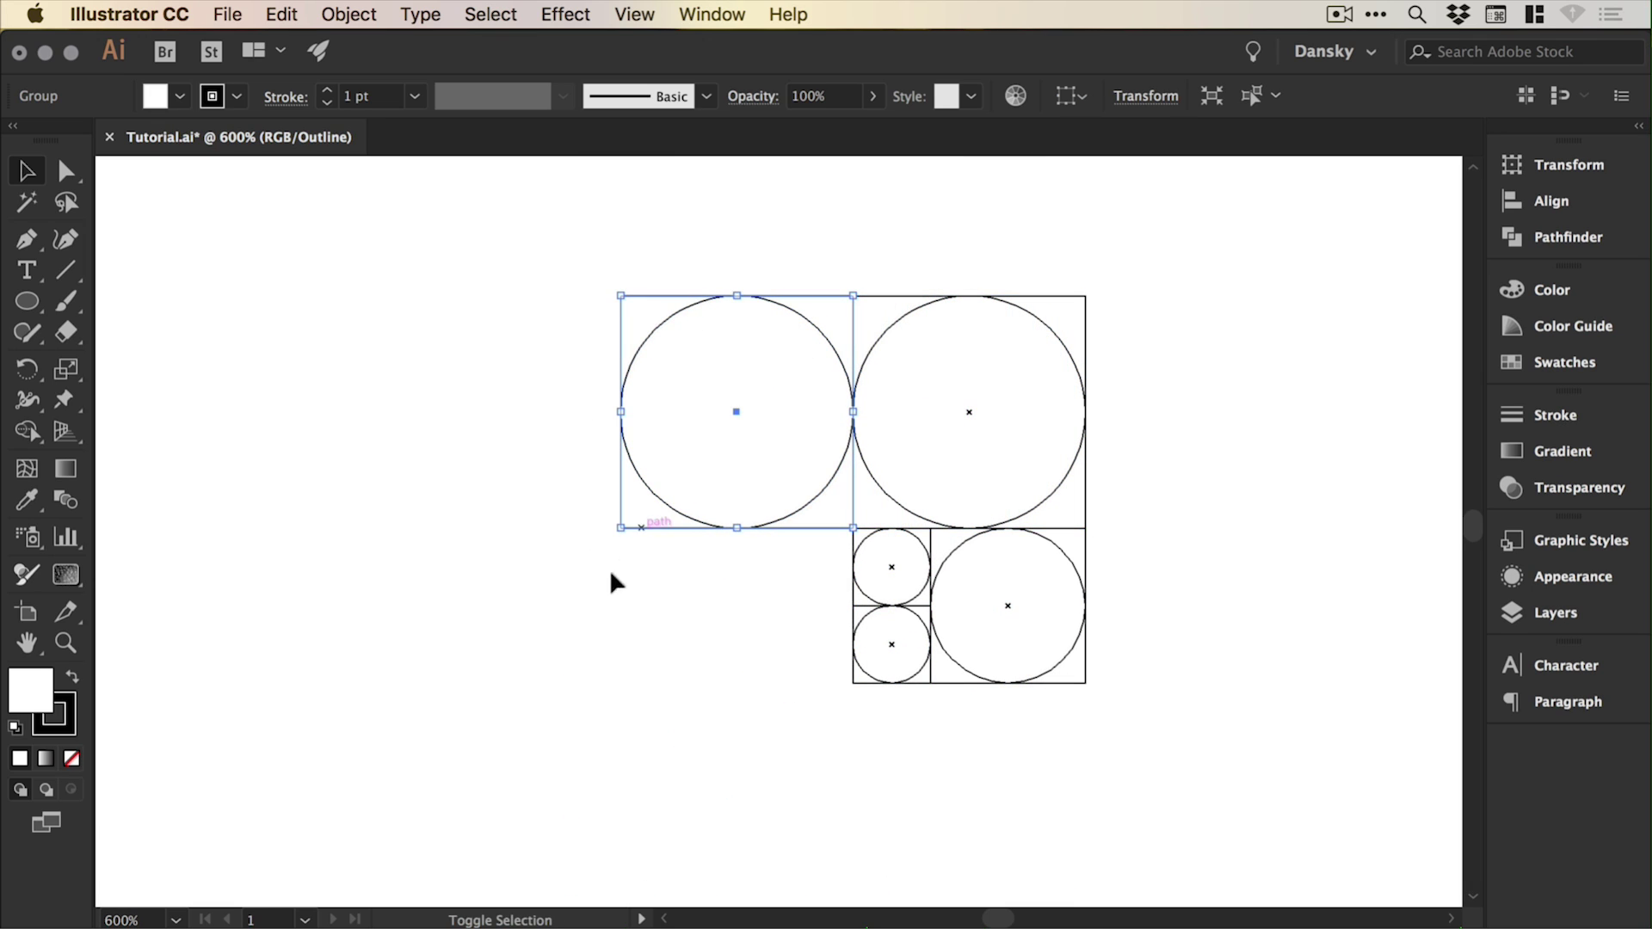
pyautogui.moveTo(619, 529); pyautogui.dragTo(418, 683)
# Rotate the layout once more and copy the top tile left, scaling it to 80 pt.
pyautogui.moveTo(349, 308); pyautogui.dragTo(1161, 680)
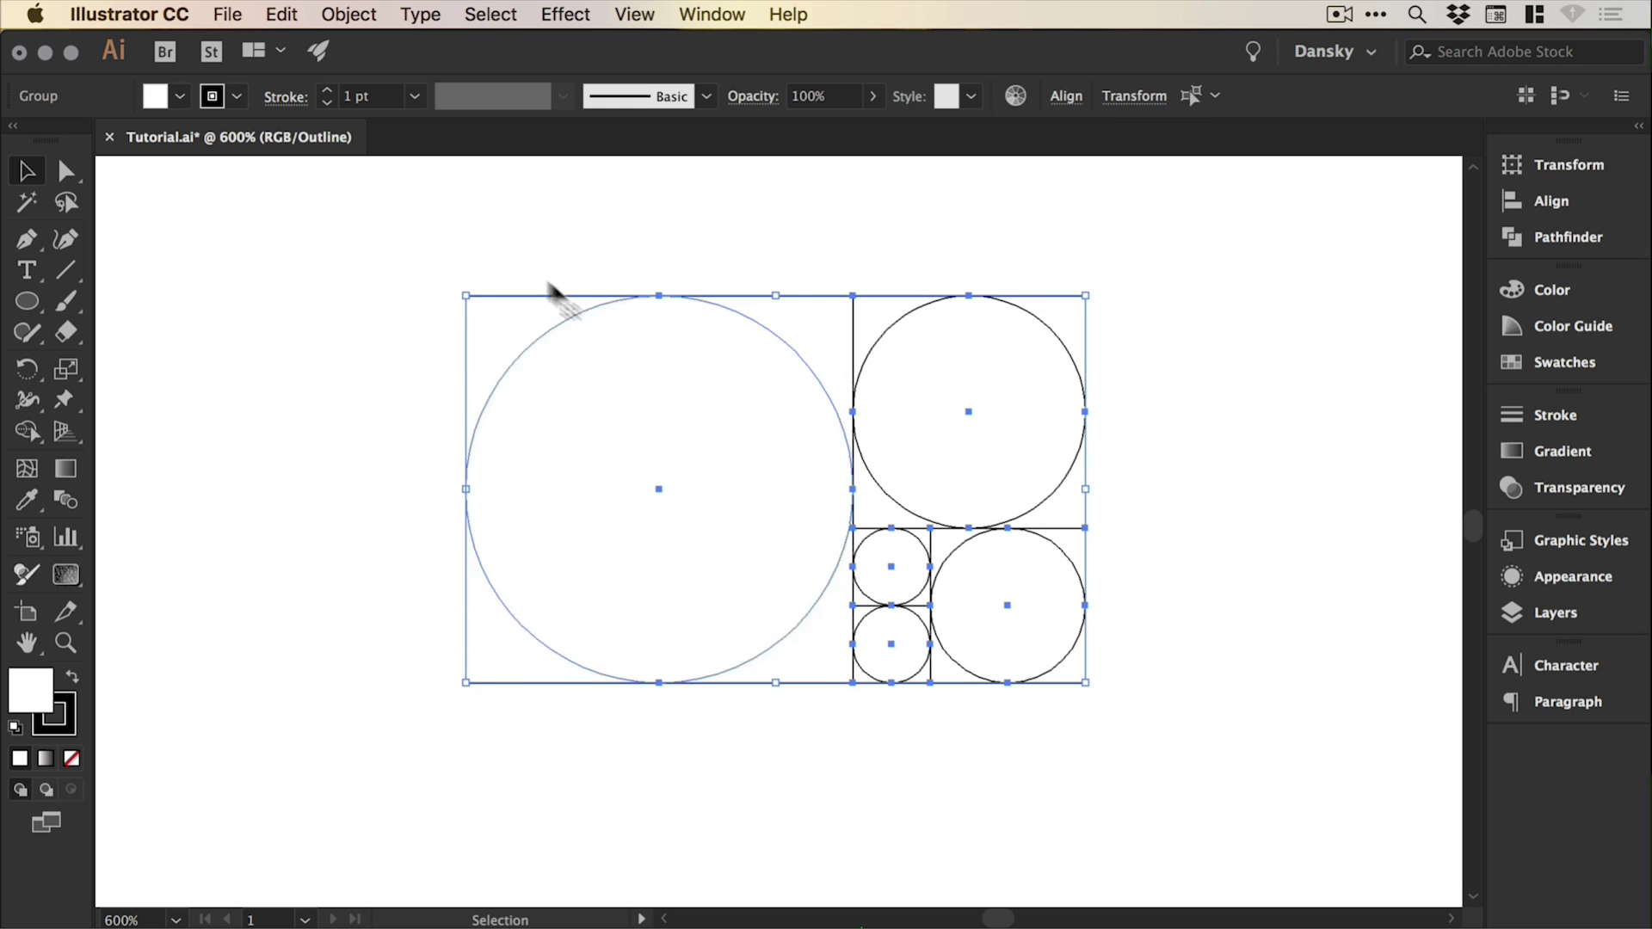
pyautogui.moveTo(450, 286); pyautogui.dragTo(719, 295)
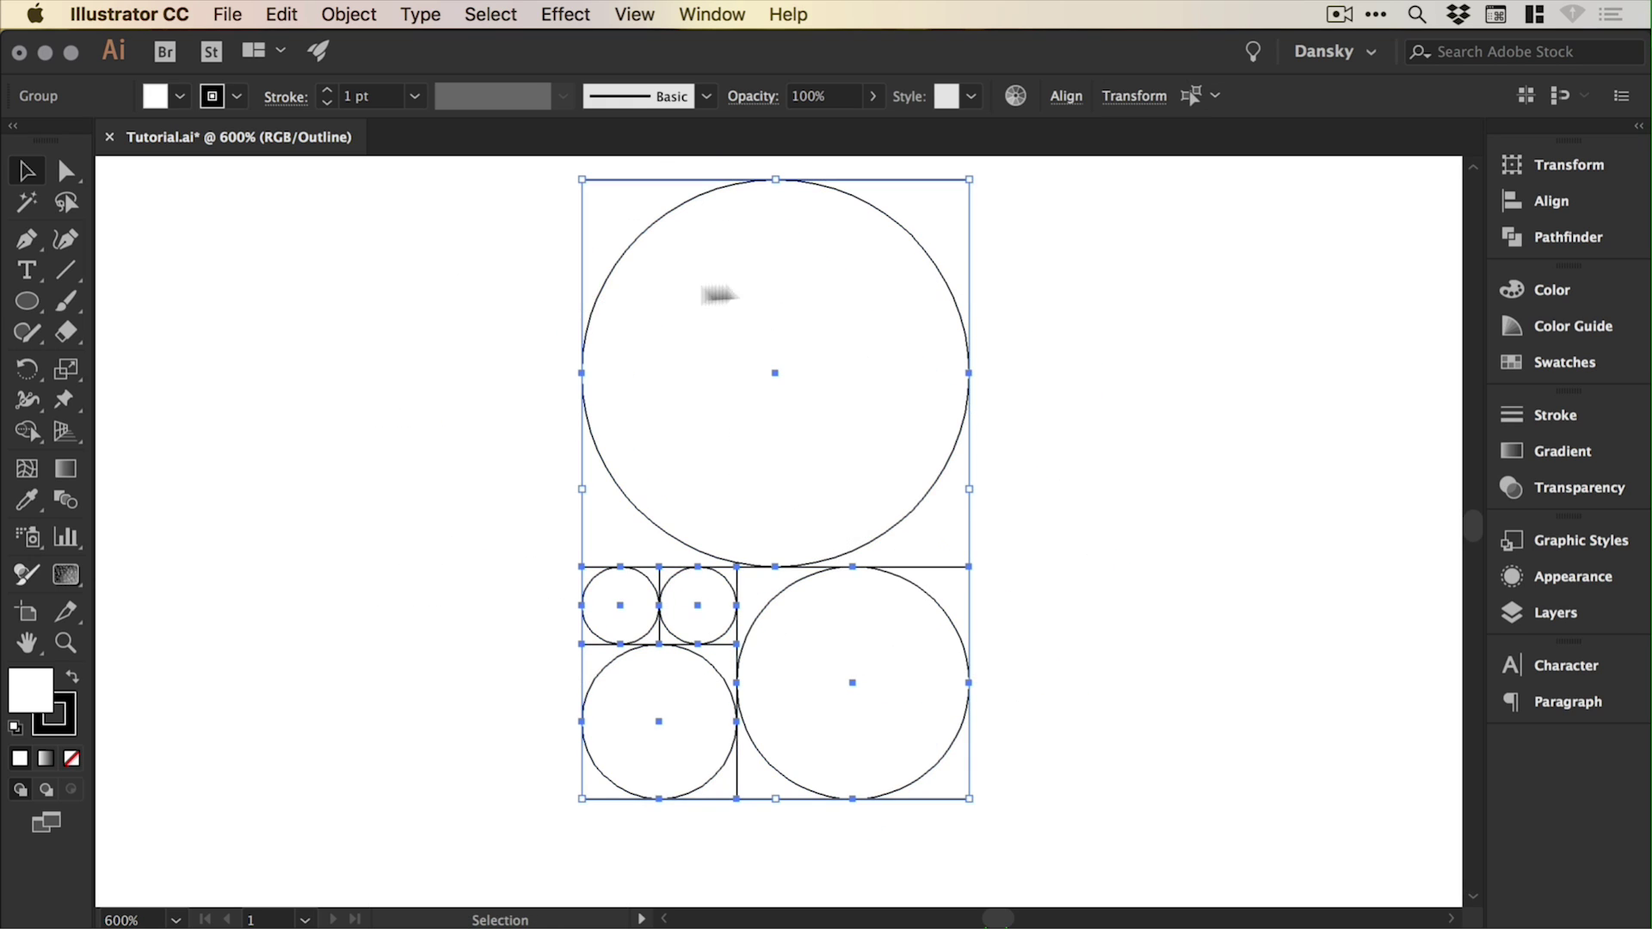
pyautogui.moveTo(568, 295); pyautogui.dragTo(929, 387)
pyautogui.moveTo(866, 250); pyautogui.dragTo(473, 273)
pyautogui.hscroll(-5, 531, 341)
pyautogui.moveTo(535, 550); pyautogui.dragTo(296, 784)
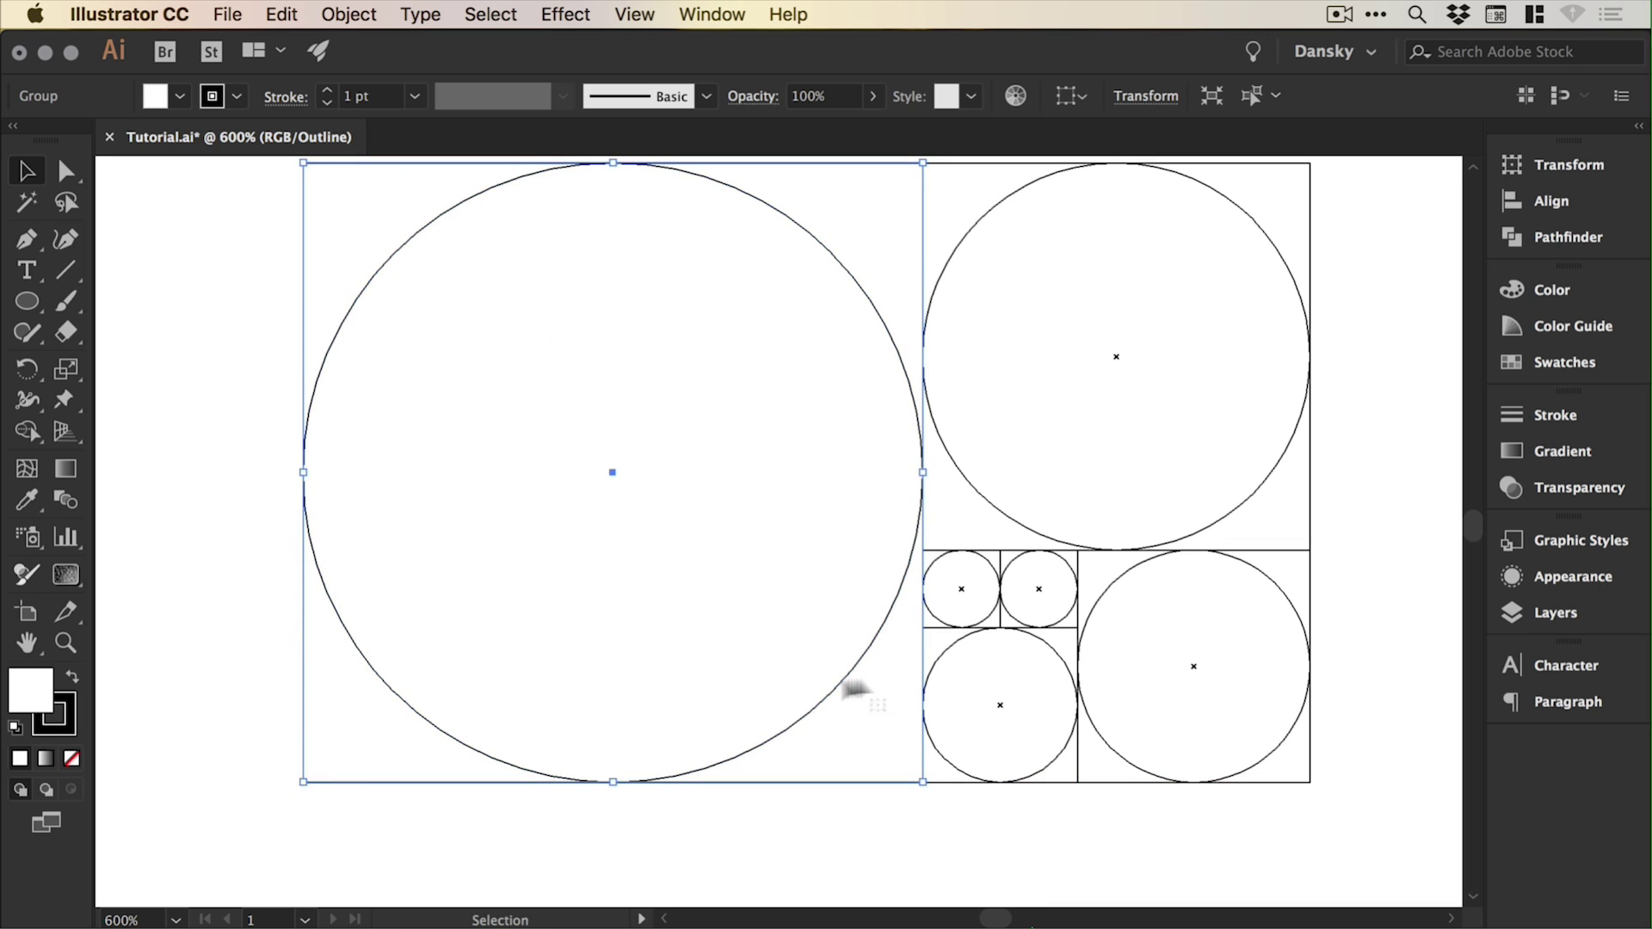
# Zoom deep into the large tile's corner junction and try nudging it into place, undoing the move.
pyautogui.press('z')
pyautogui.moveTo(924, 788); pyautogui.dragTo(928, 790)
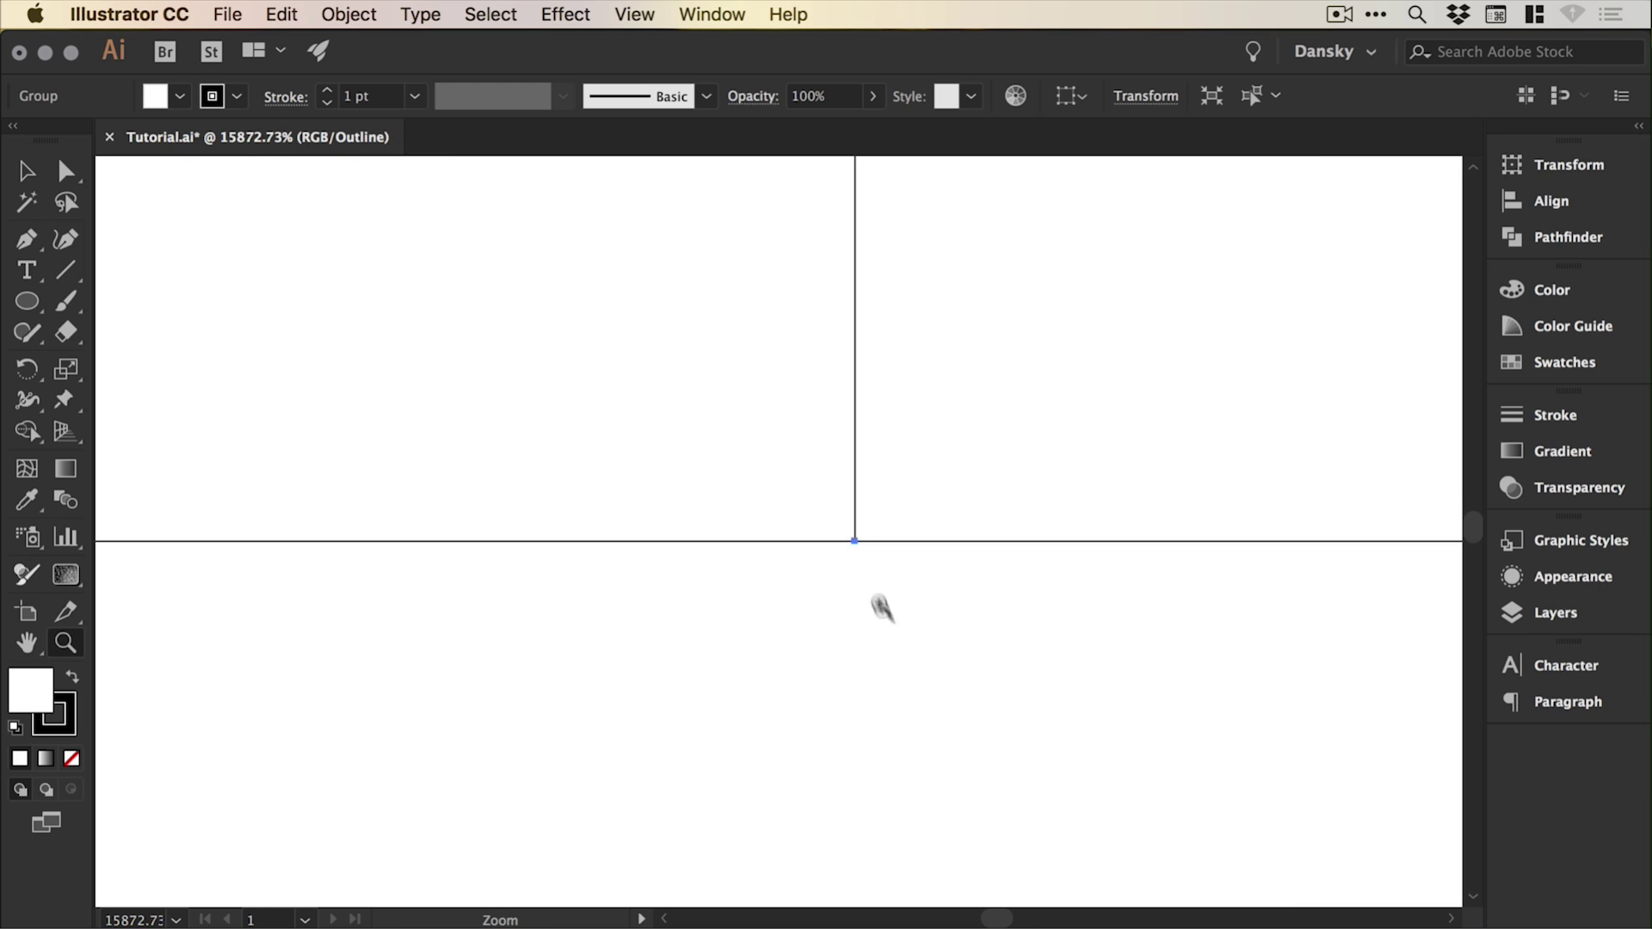
pyautogui.moveTo(773, 451); pyautogui.dragTo(946, 619)
pyautogui.press('v')
pyautogui.moveTo(638, 719); pyautogui.dragTo(845, 419)
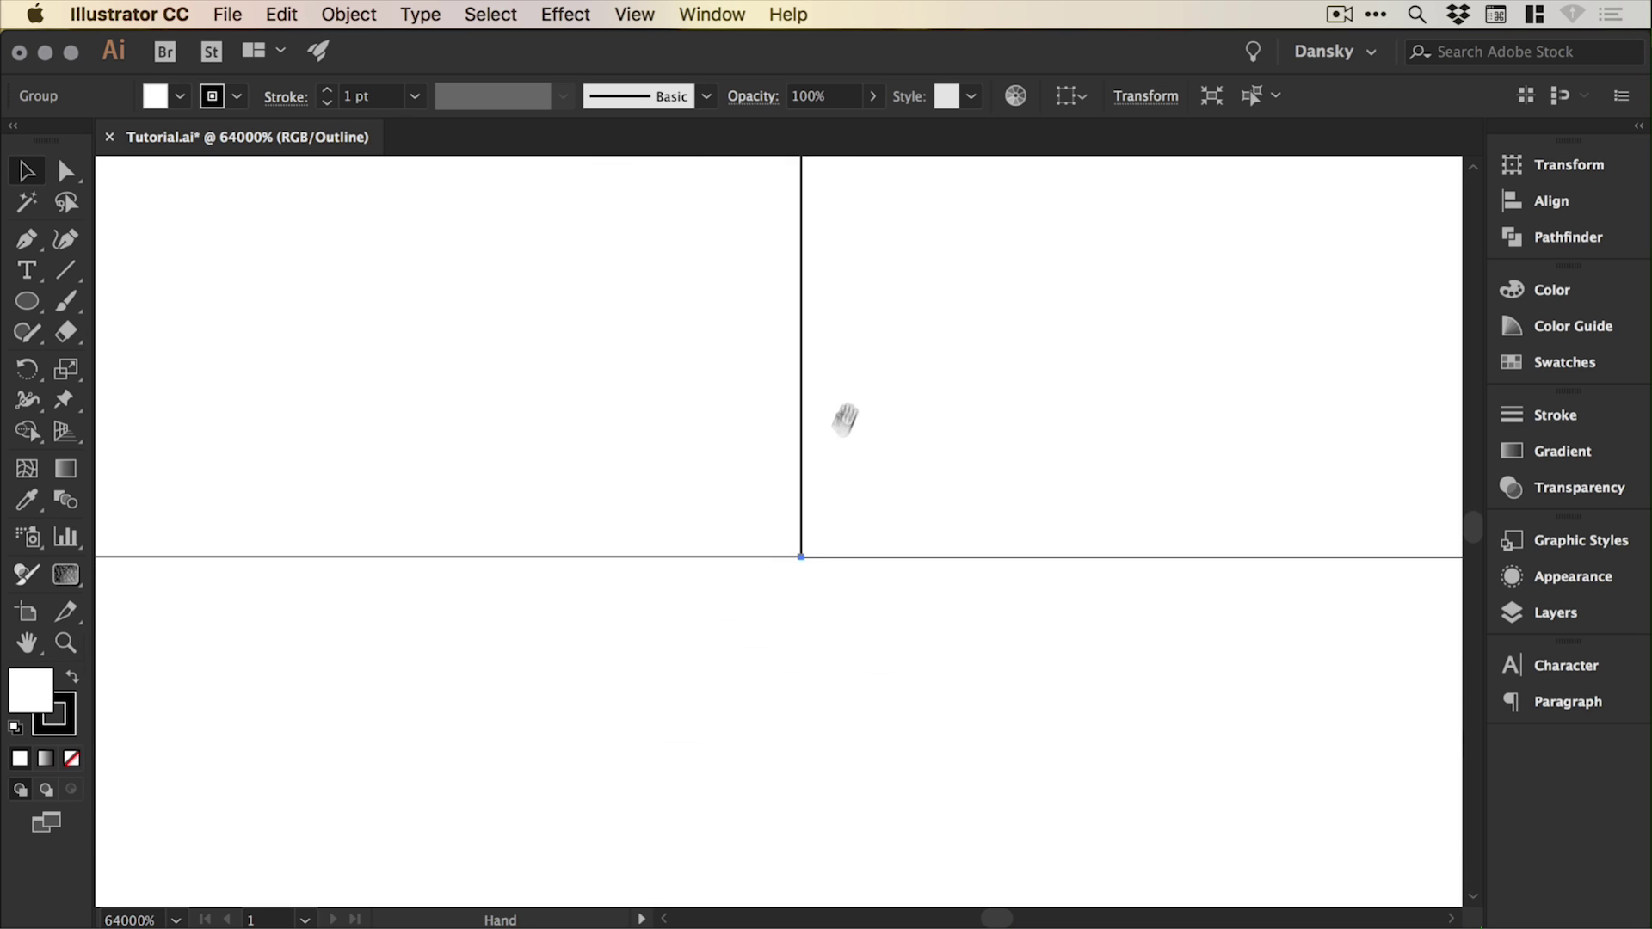
pyautogui.moveTo(793, 555)
pyautogui.mouseDown()
pyautogui.moveTo(717, 475)
pyautogui.moveTo(842, 607)
pyautogui.moveTo(801, 558)
pyautogui.moveTo(830, 560)
pyautogui.moveTo(730, 564)
pyautogui.moveTo(804, 561)
pyautogui.moveTo(760, 556)
pyautogui.mouseUp()
pyautogui.click(855, 612)
pyautogui.click(806, 479)
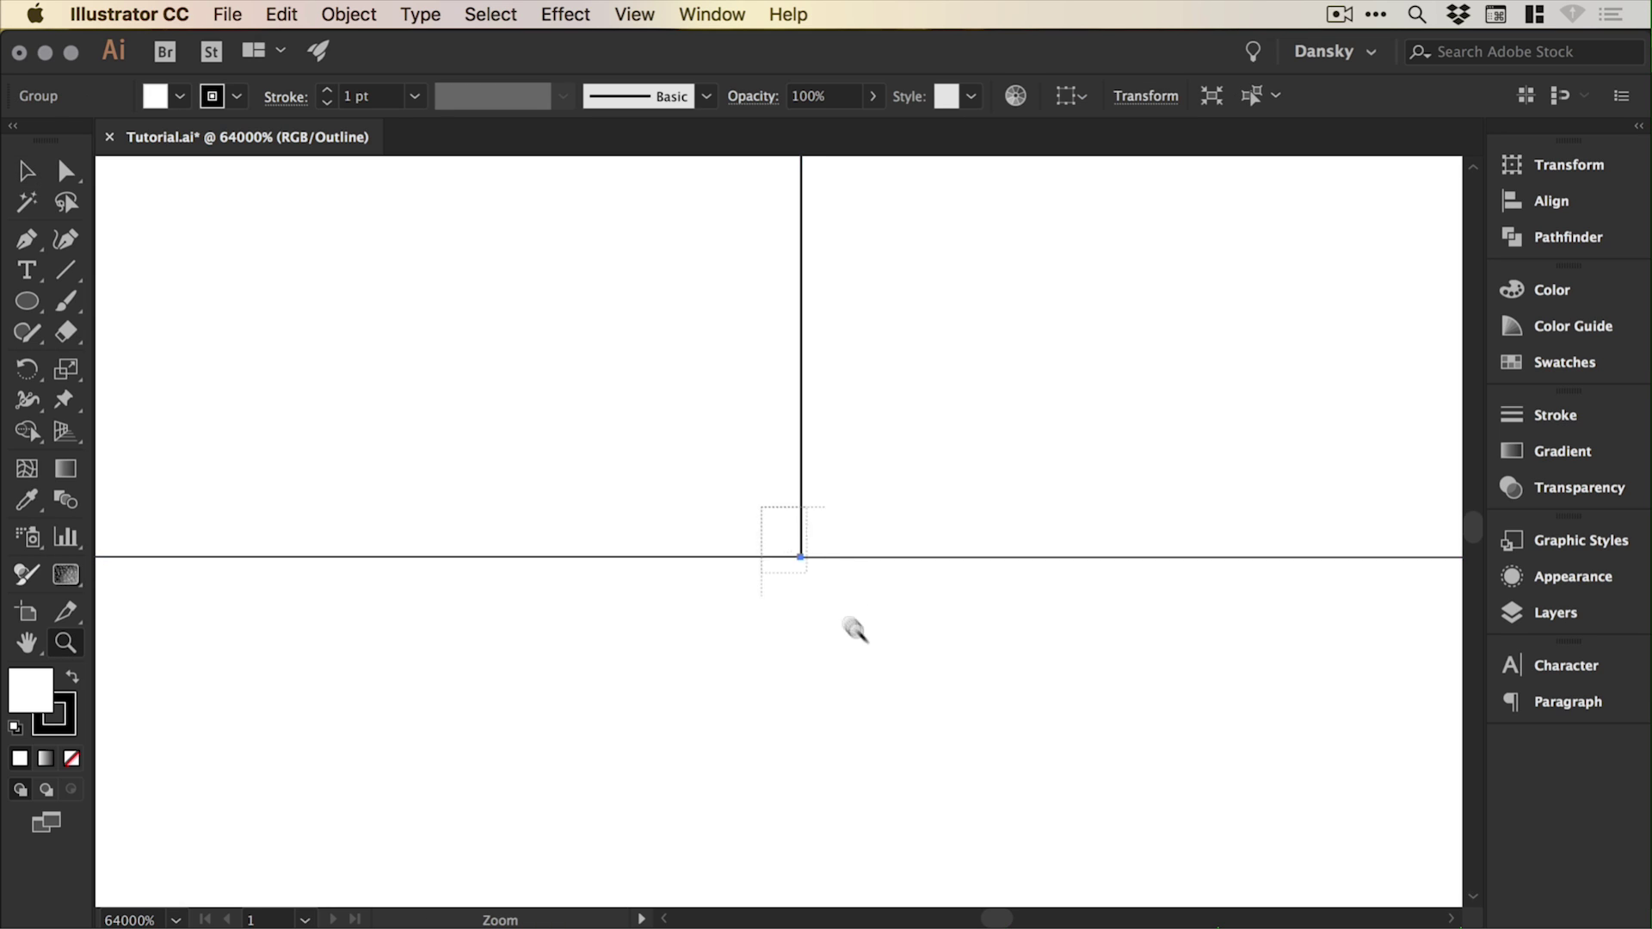
pyautogui.moveTo(736, 557)
pyautogui.mouseDown()
pyautogui.moveTo(685, 557)
pyautogui.moveTo(735, 559)
pyautogui.mouseUp()
pyautogui.click(740, 641)
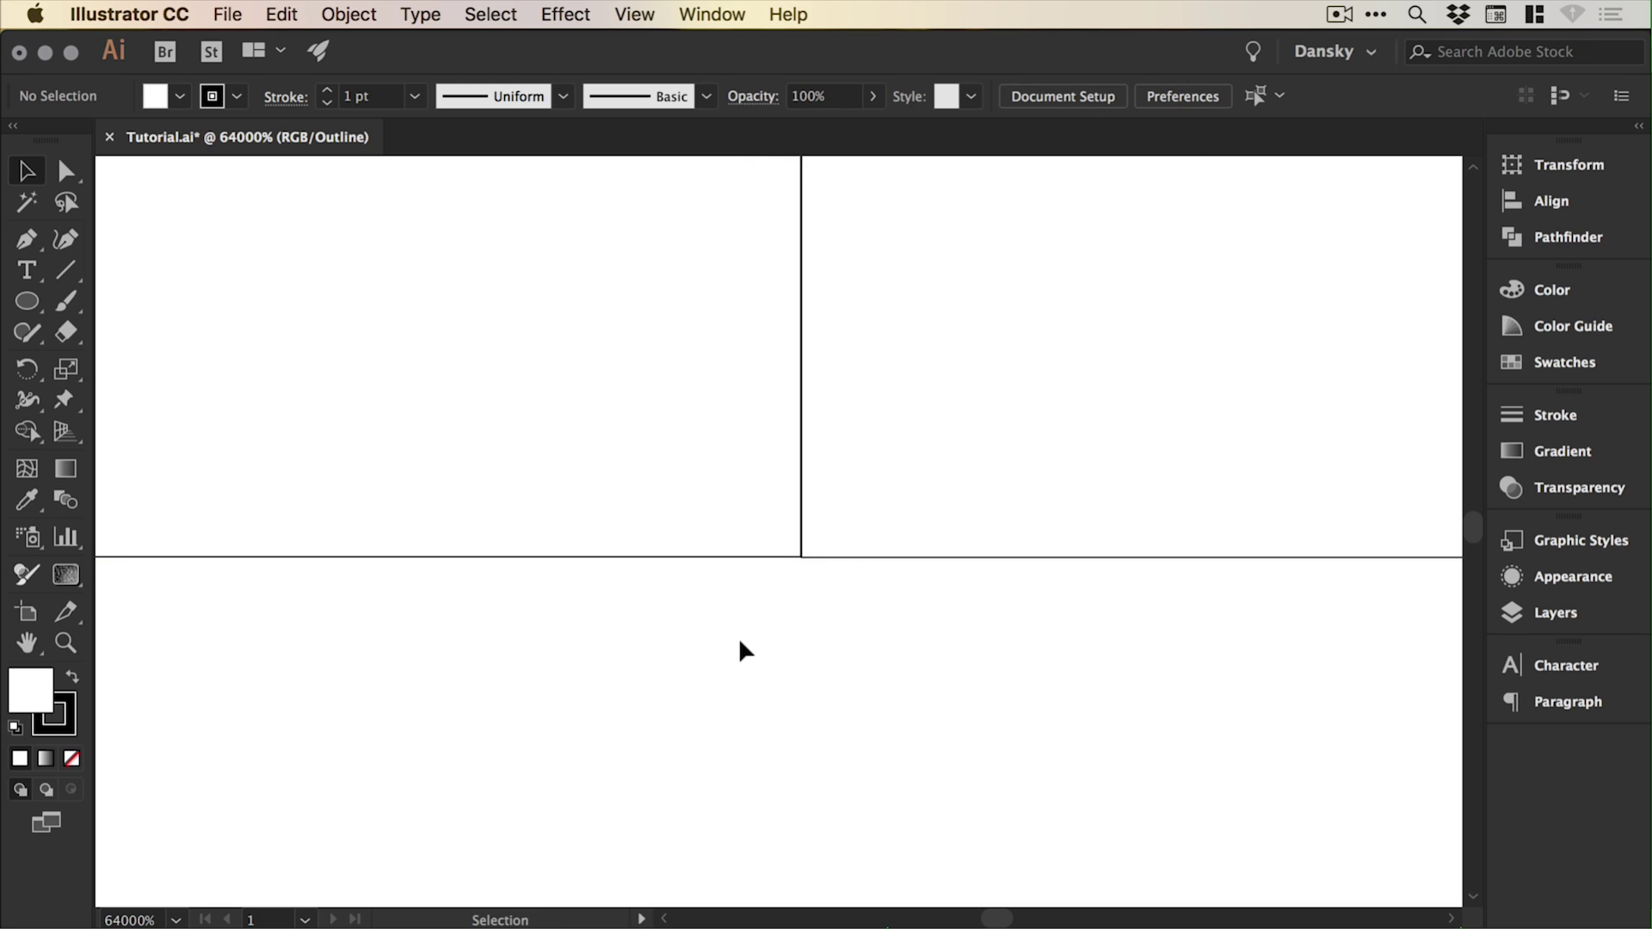
pyautogui.press('super+z')
# Select the square path inside the large tile's group, then exit the group and zoom out.
pyautogui.doubleClick(702, 555)
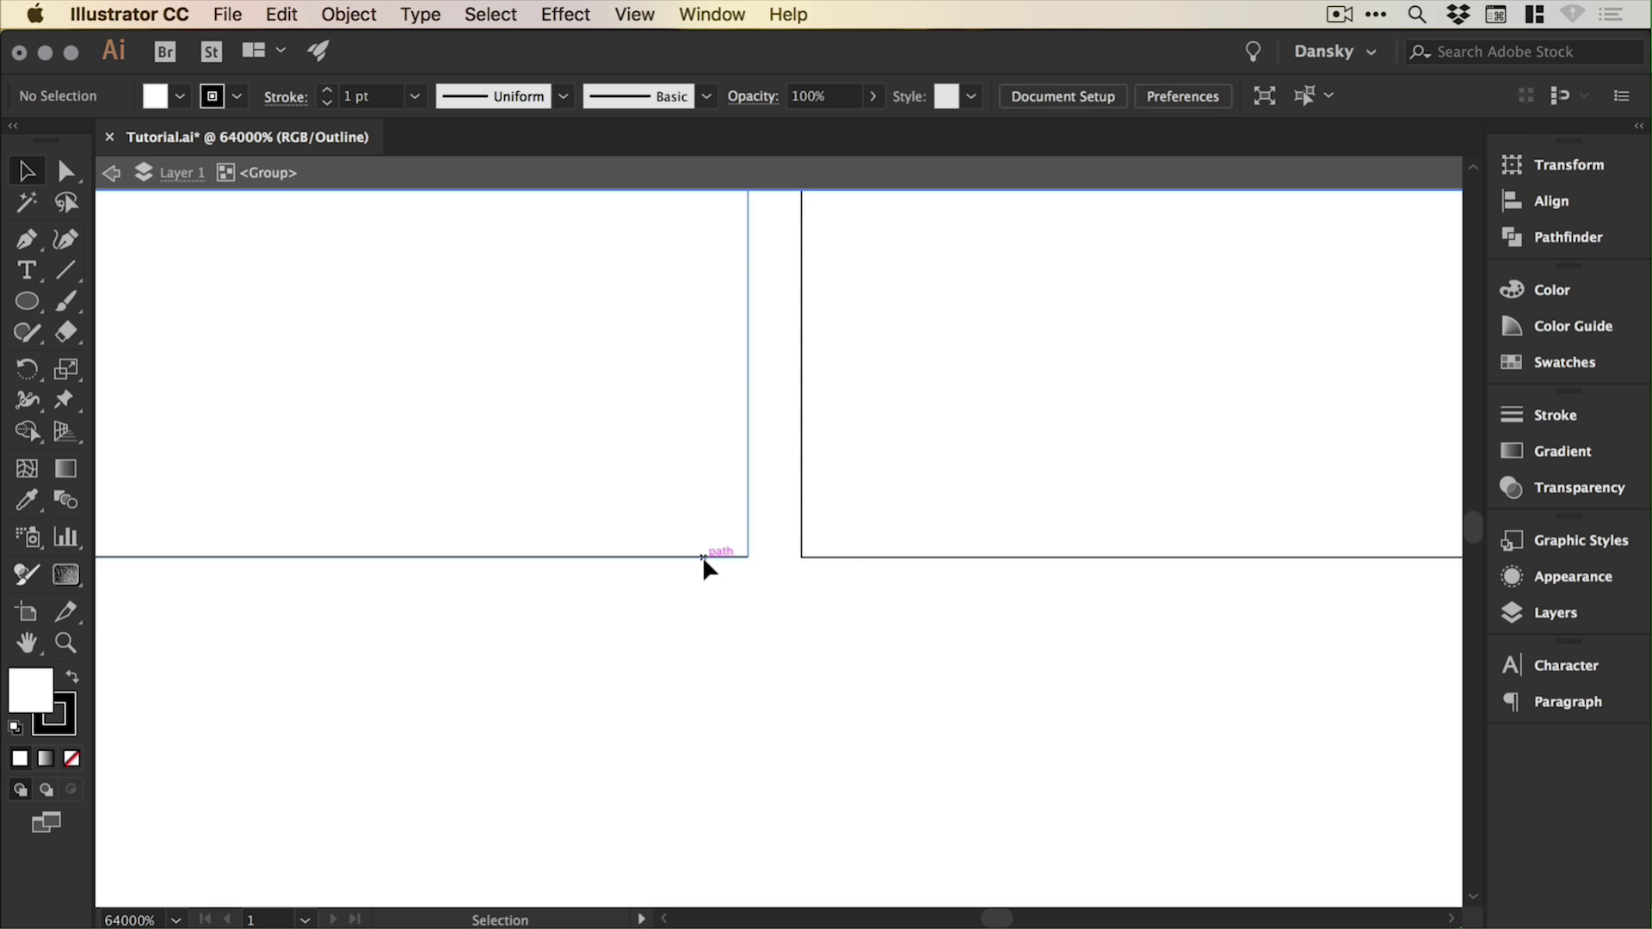
pyautogui.click(702, 556)
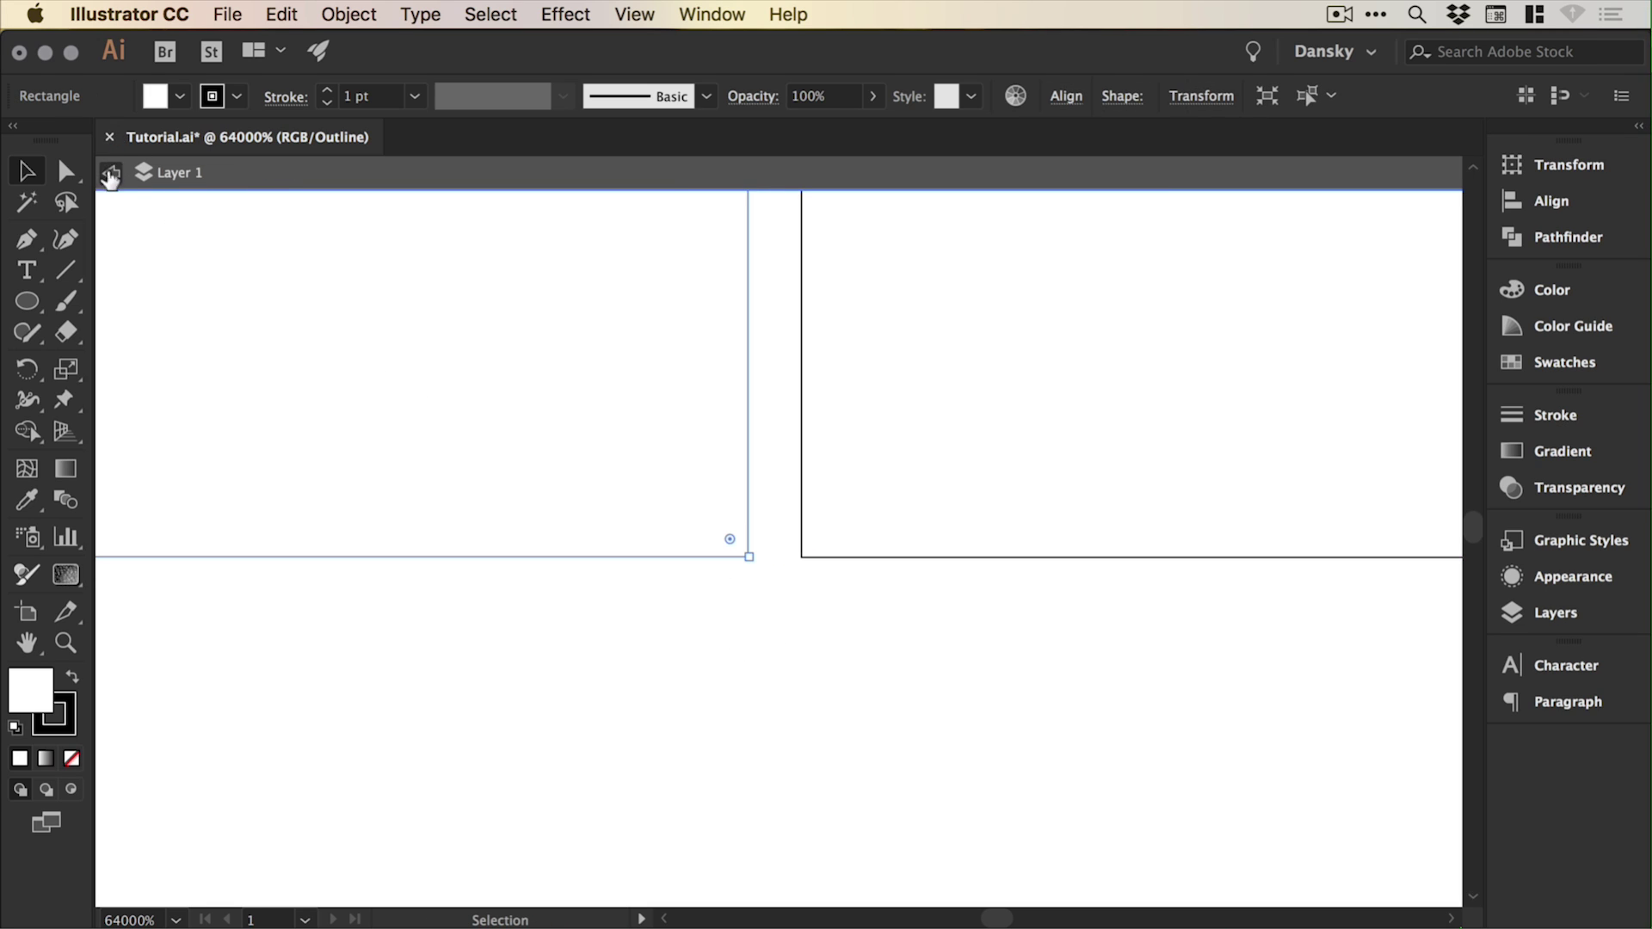
pyautogui.click(110, 174)
pyautogui.press('super+minus')
pyautogui.press('super+minus')
pyautogui.press('super+minus')
pyautogui.press('super+minus')
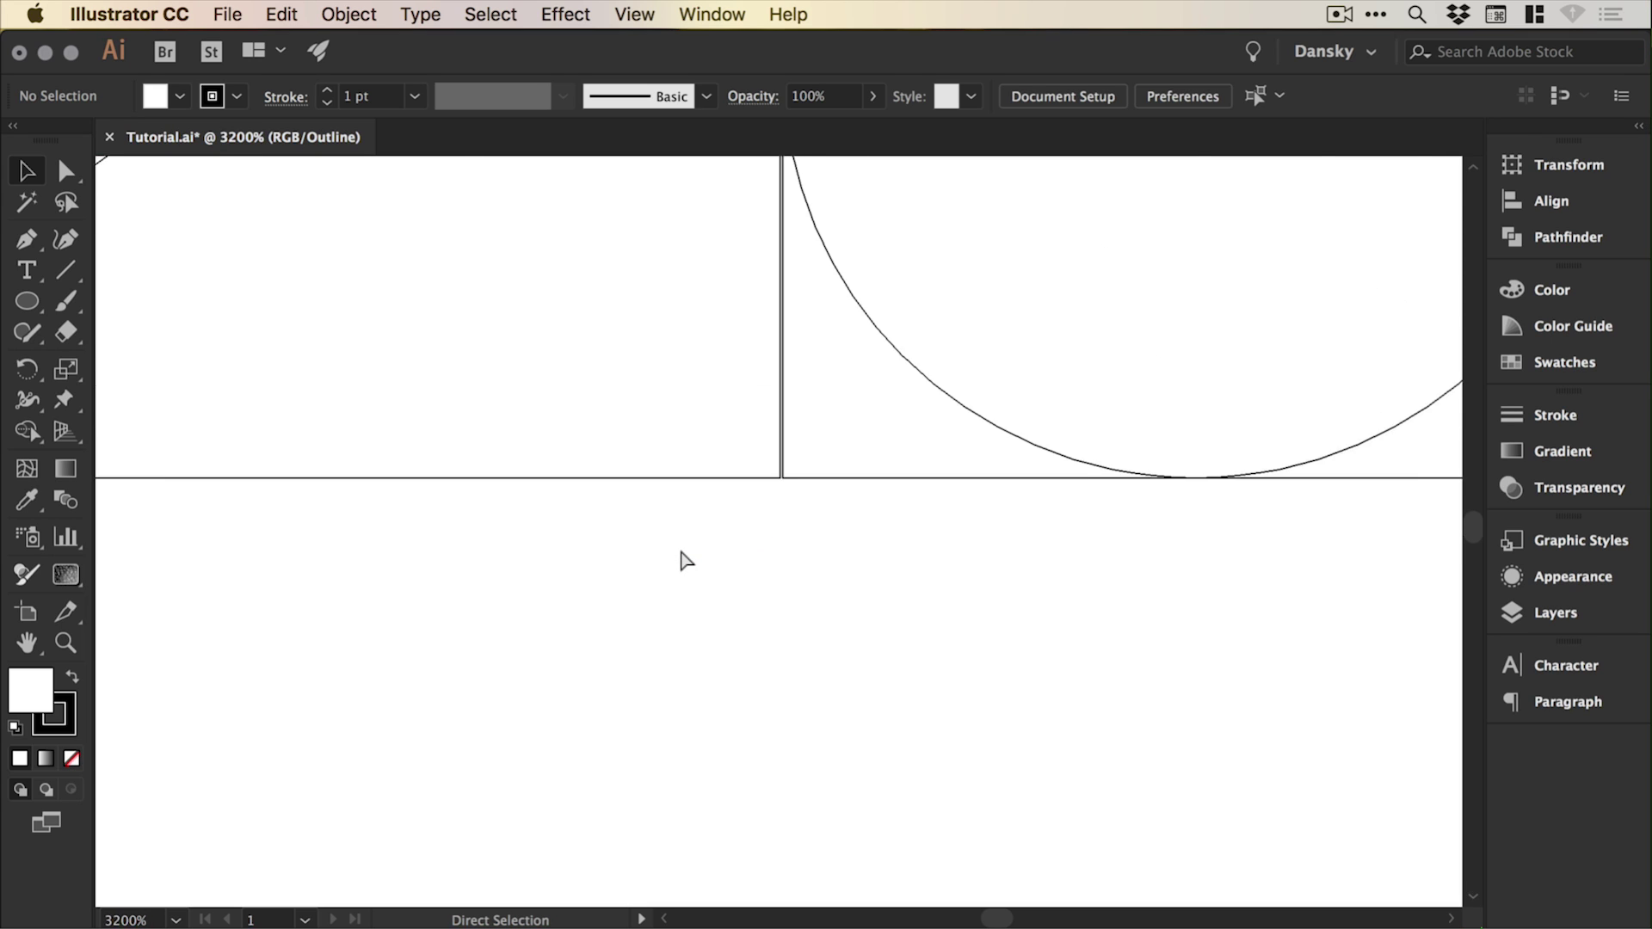
pyautogui.press('super+minus')
pyautogui.press('super+minus')
pyautogui.press('super+minus')
pyautogui.press('super+minus')
pyautogui.press('super+minus')
pyautogui.press('super+minus')
# Snap the large tile's edge onto the corner intersection, closing the gap.
pyautogui.click(706, 520)
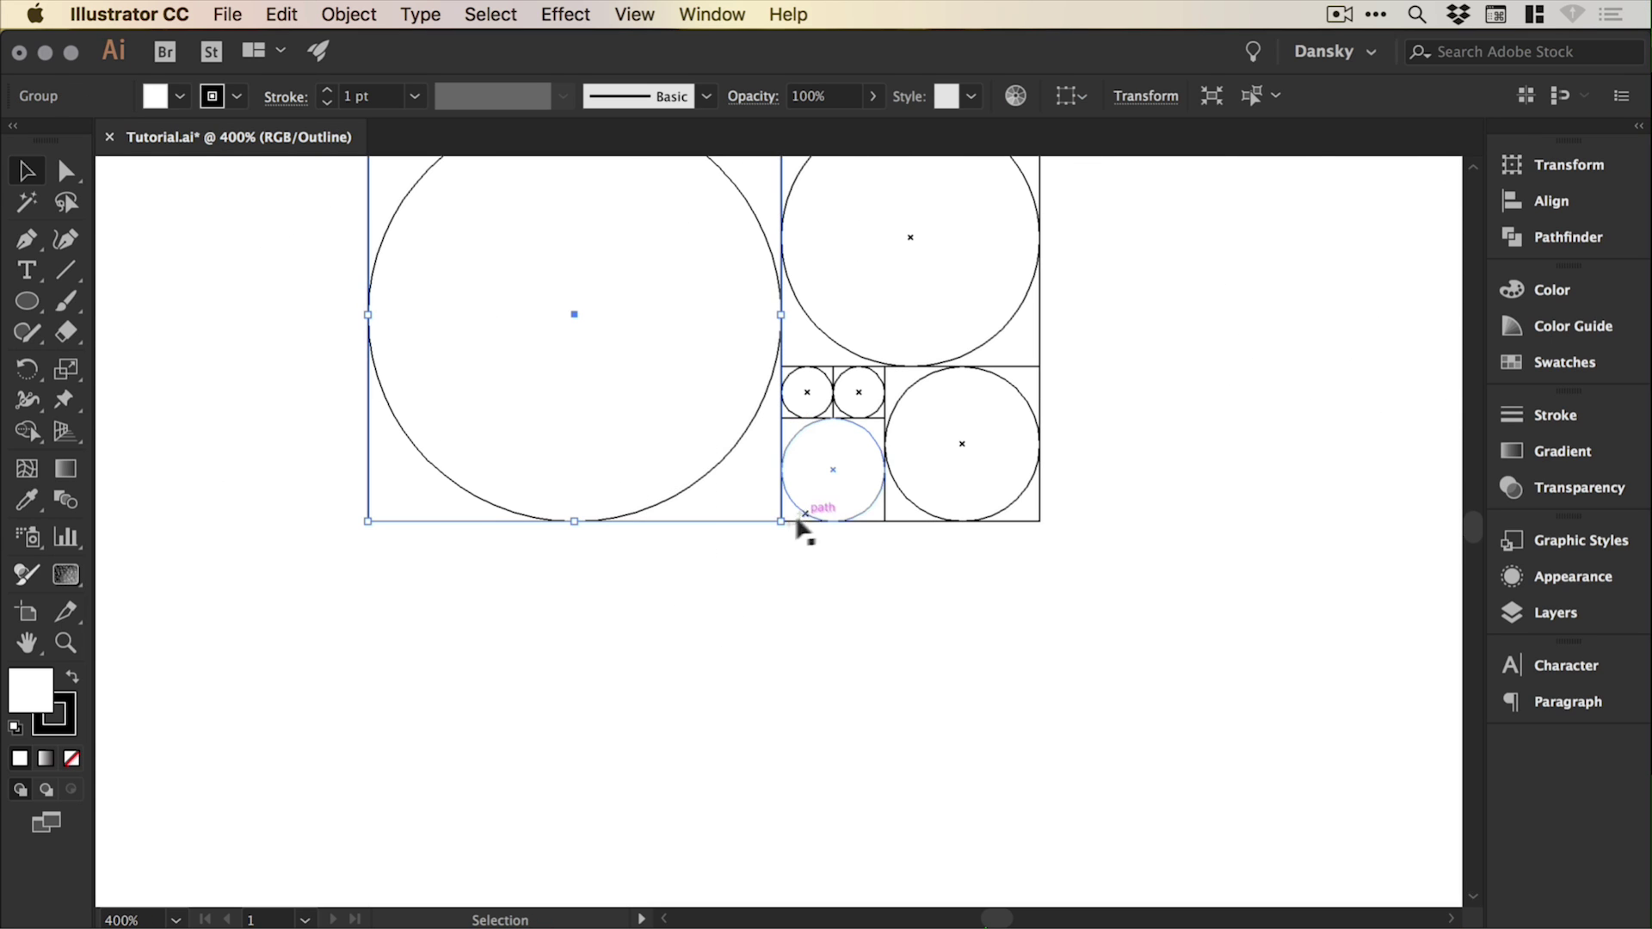
pyautogui.press('z')
pyautogui.moveTo(797, 534); pyautogui.dragTo(707, 492)
pyautogui.press('v')
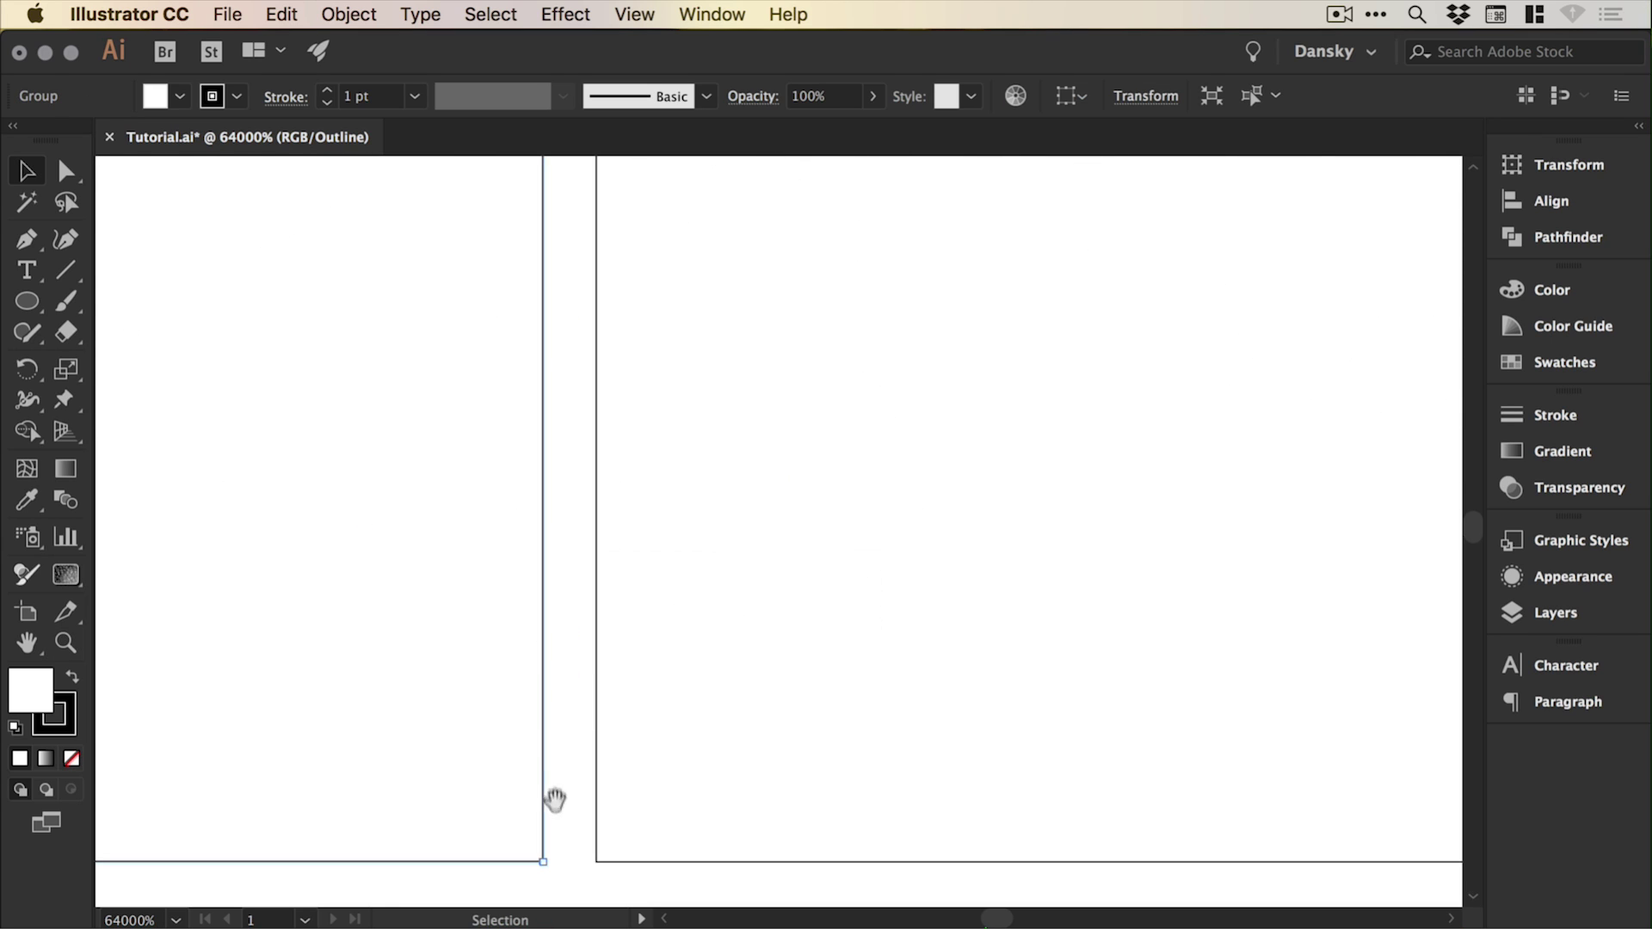
pyautogui.moveTo(553, 797); pyautogui.dragTo(828, 540)
pyautogui.click(942, 627)
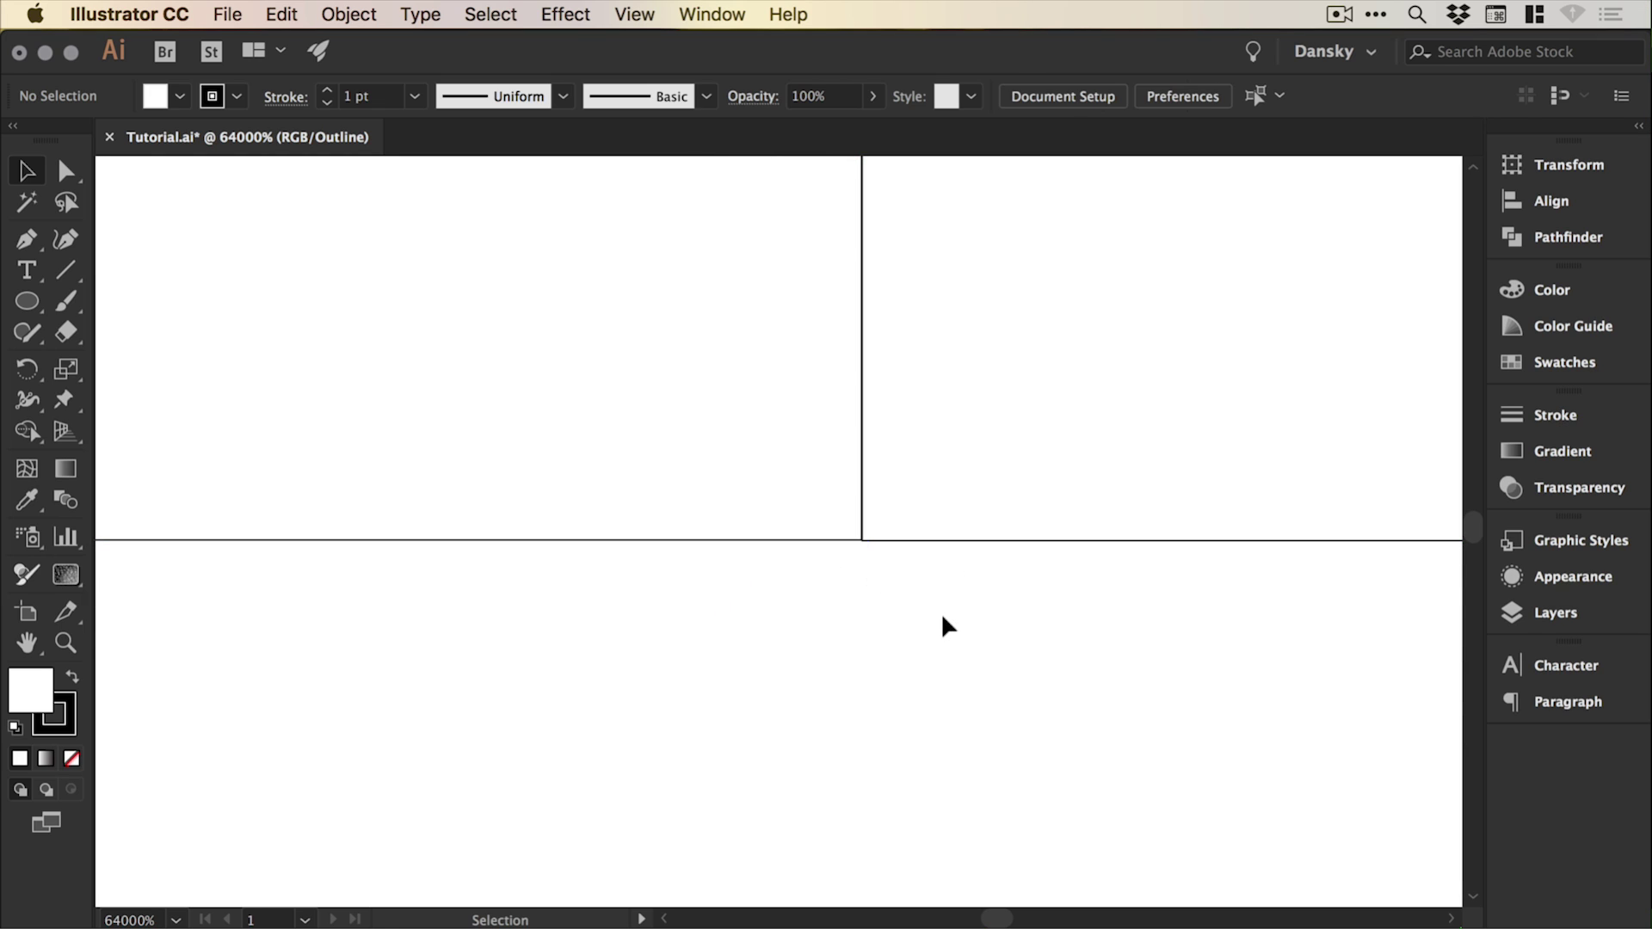
pyautogui.press('super+minus')
pyautogui.press('super+minus')
pyautogui.press('super+minus')
pyautogui.press('super+minus')
pyautogui.press('super+minus')
pyautogui.press('super+minus')
pyautogui.press('super+minus')
pyautogui.press('super+minus')
pyautogui.press('super+minus')
pyautogui.press('super+minus')
pyautogui.press('super+minus')
pyautogui.press('super+minus')
pyautogui.press('super+minus')
pyautogui.press('super+minus')
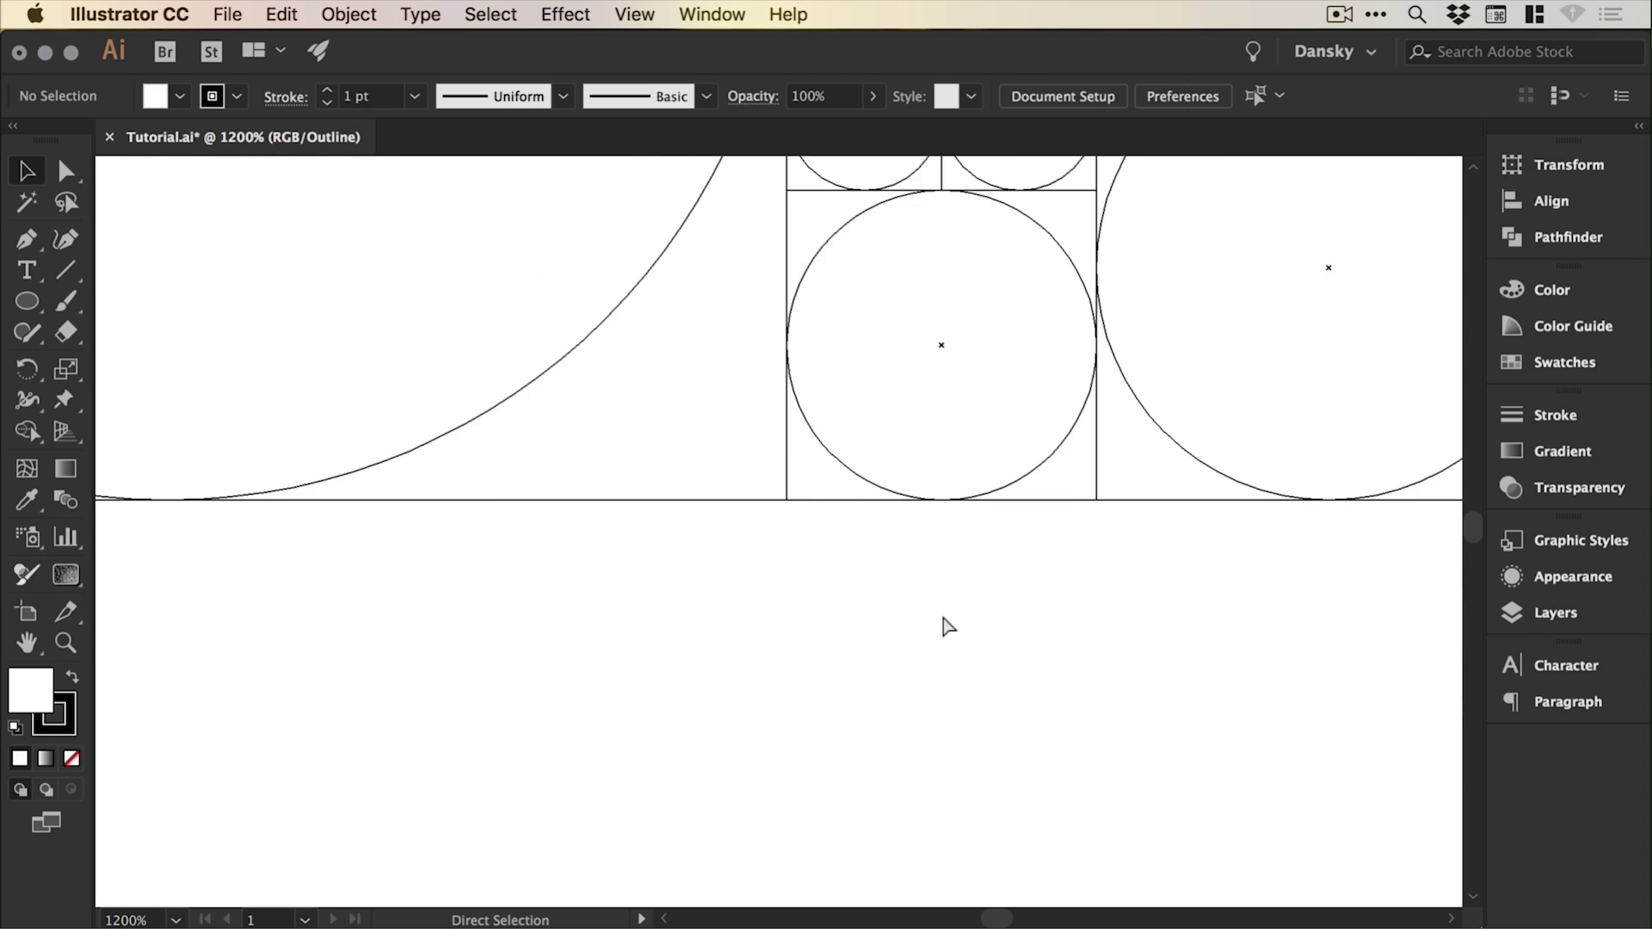
# Rotate the grid 90° and copy the top tile left, enlarging it to 130 pt.
pyautogui.moveTo(534, 645); pyautogui.dragTo(991, 326)
pyautogui.moveTo(557, 306); pyautogui.dragTo(829, 266)
pyautogui.moveTo(645, 332); pyautogui.dragTo(785, 428)
pyautogui.click(870, 313)
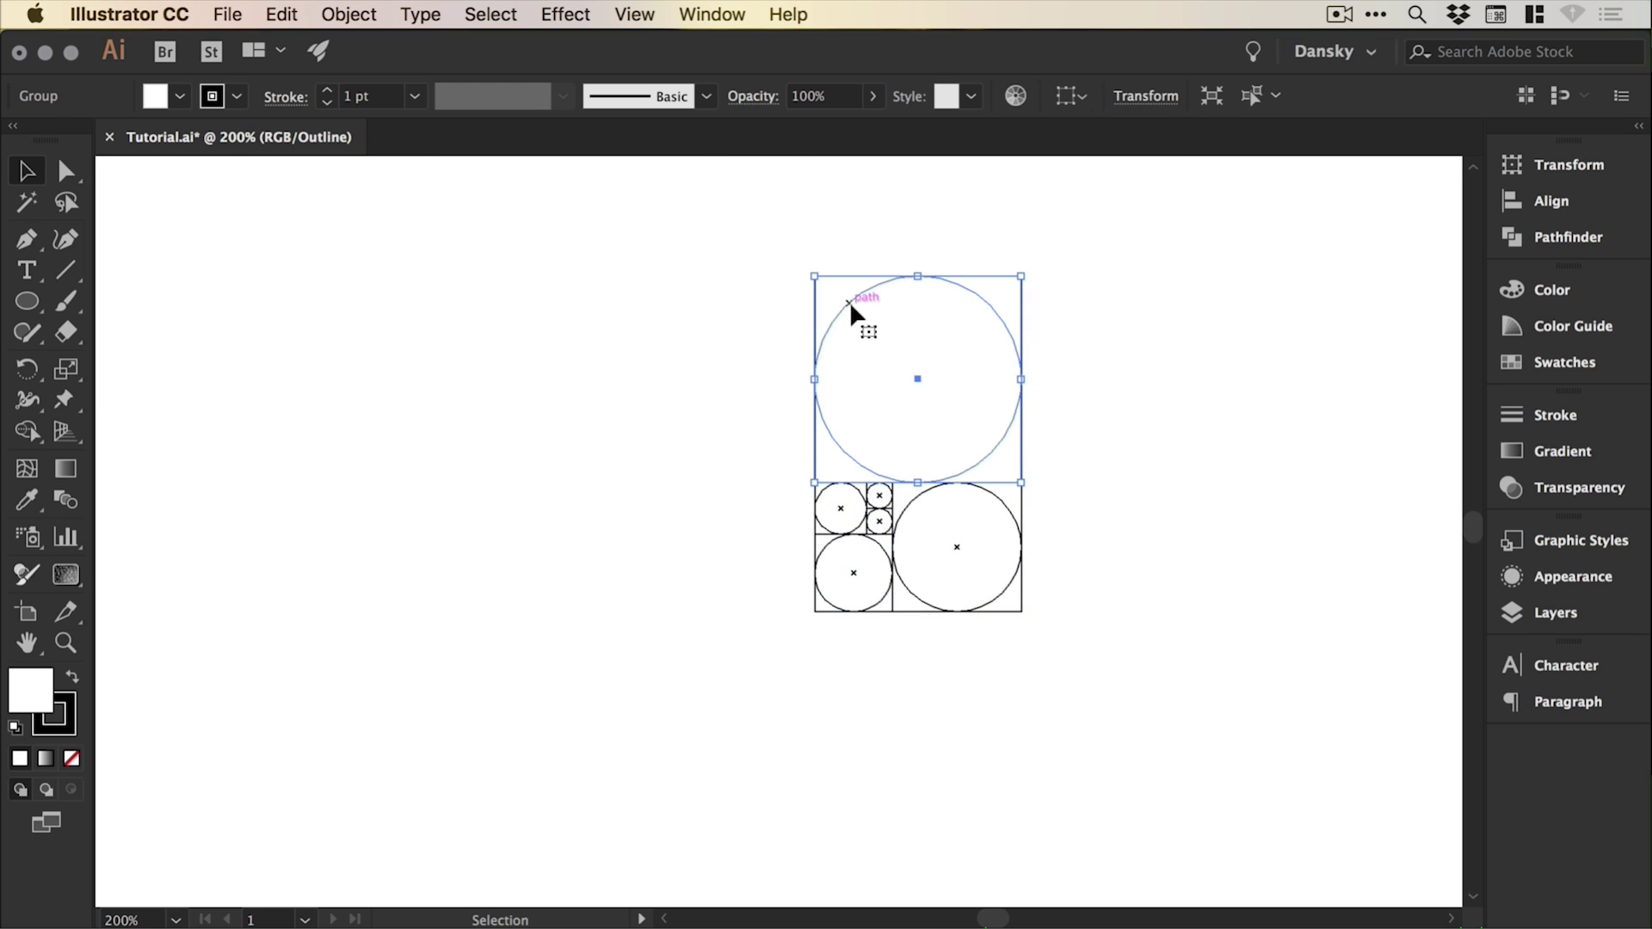
pyautogui.moveTo(849, 301); pyautogui.dragTo(643, 313)
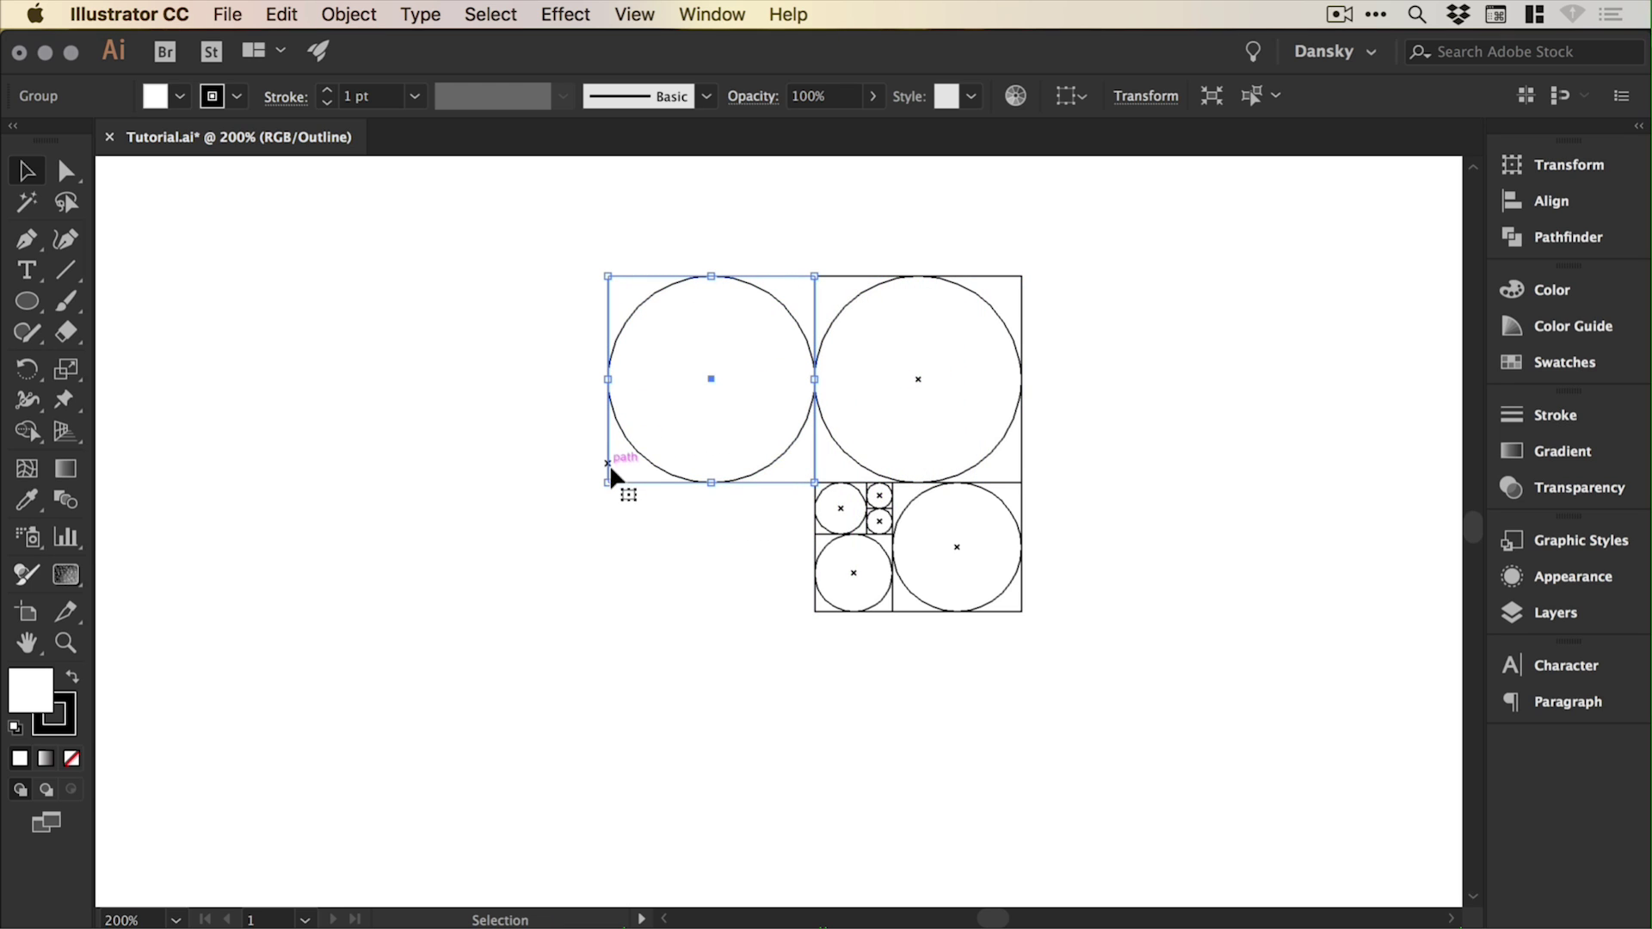
pyautogui.moveTo(608, 478); pyautogui.dragTo(477, 616)
# Rotate the grid upright and add a copied tile enlarged to about 208 pt.
pyautogui.moveTo(785, 682); pyautogui.dragTo(483, 509)
pyautogui.moveTo(542, 380); pyautogui.dragTo(632, 453)
pyautogui.moveTo(557, 340); pyautogui.dragTo(859, 269)
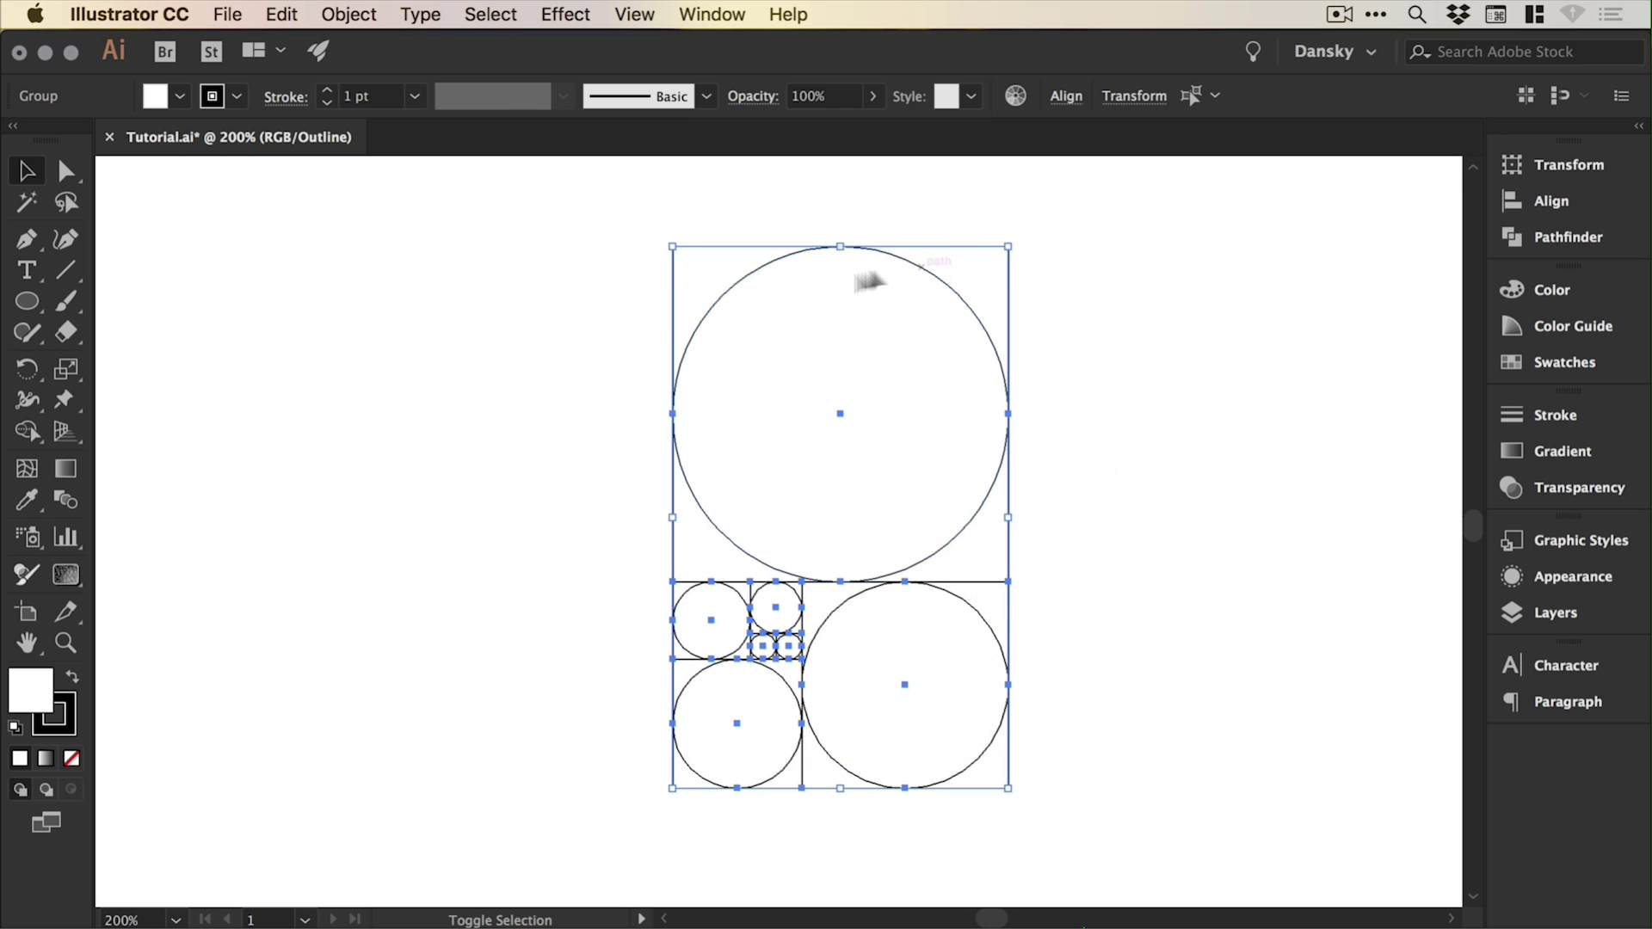
pyautogui.moveTo(659, 310); pyautogui.dragTo(852, 276)
pyautogui.moveTo(758, 406); pyautogui.dragTo(585, 295)
pyautogui.moveTo(526, 549); pyautogui.dragTo(332, 792)
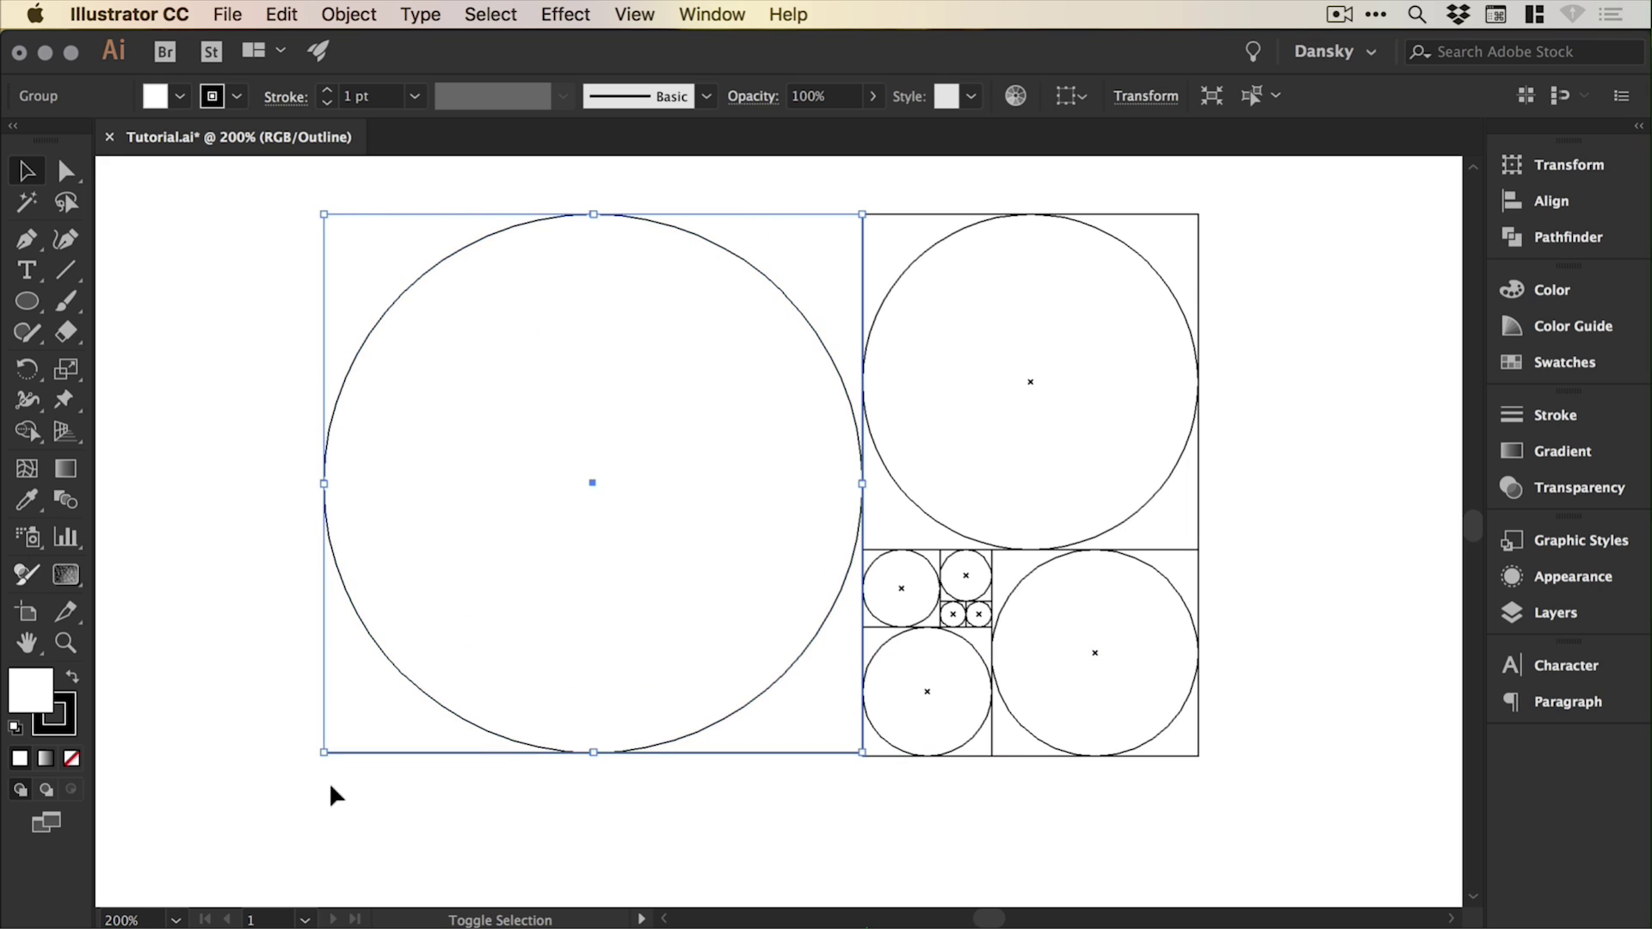
# Resize the new square to 210.1 pt and snap it flush onto the corner.
pyautogui.press('z')
pyautogui.moveTo(866, 761); pyautogui.dragTo(867, 762)
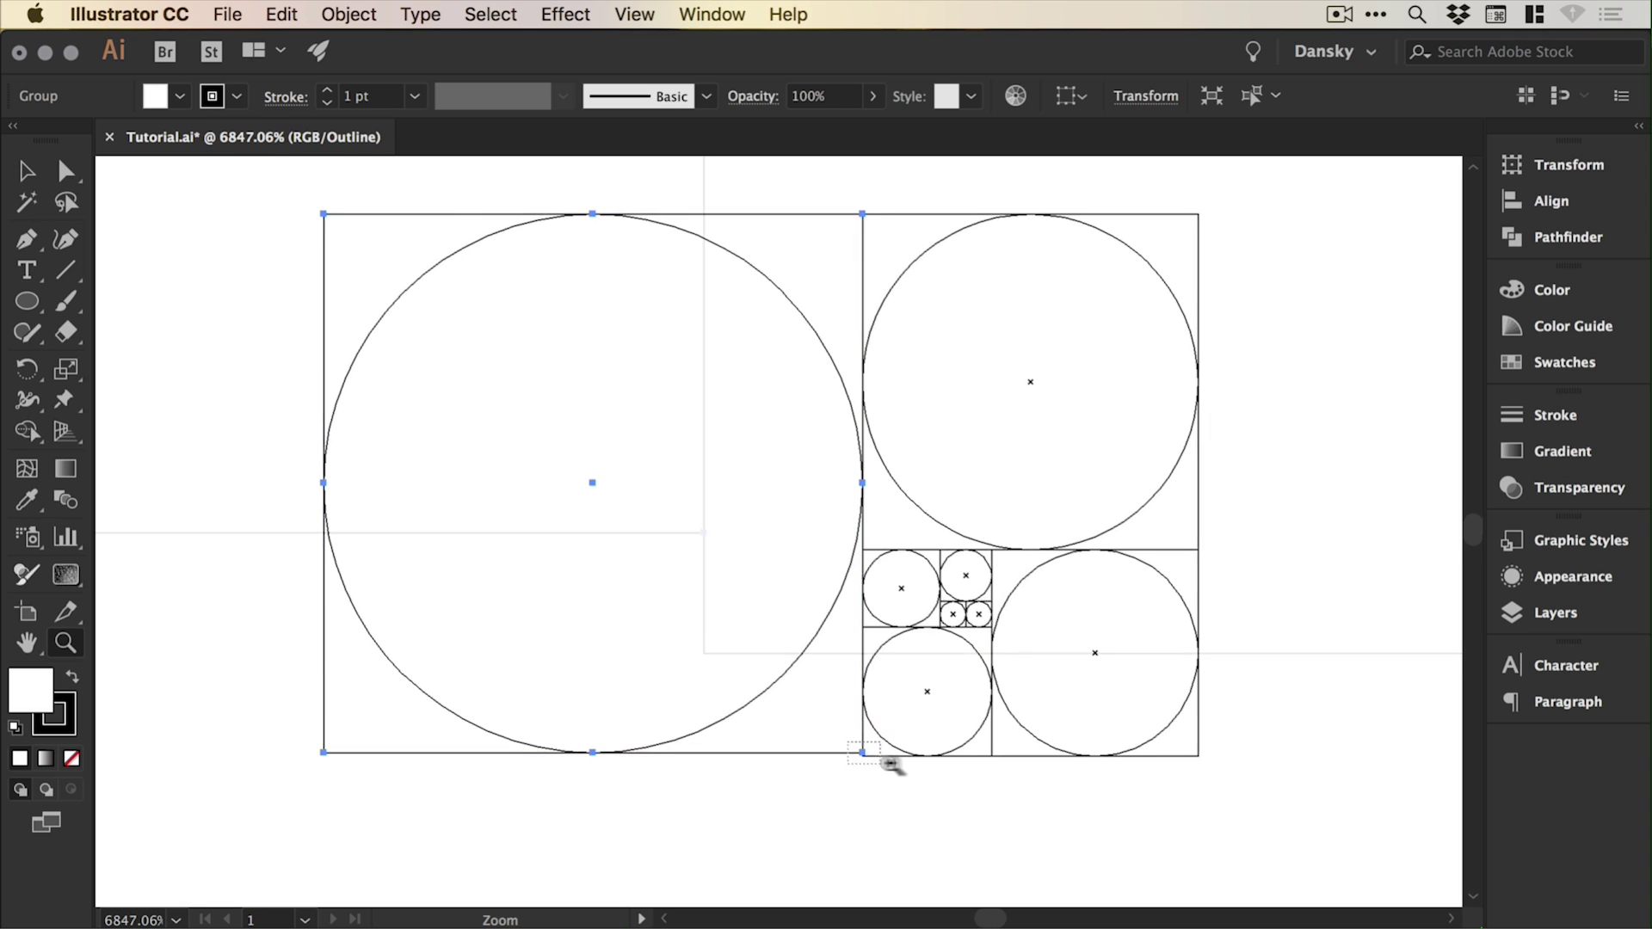
pyautogui.press('v')
pyautogui.moveTo(704, 534); pyautogui.dragTo(845, 660)
pyautogui.moveTo(647, 652); pyautogui.dragTo(528, 655)
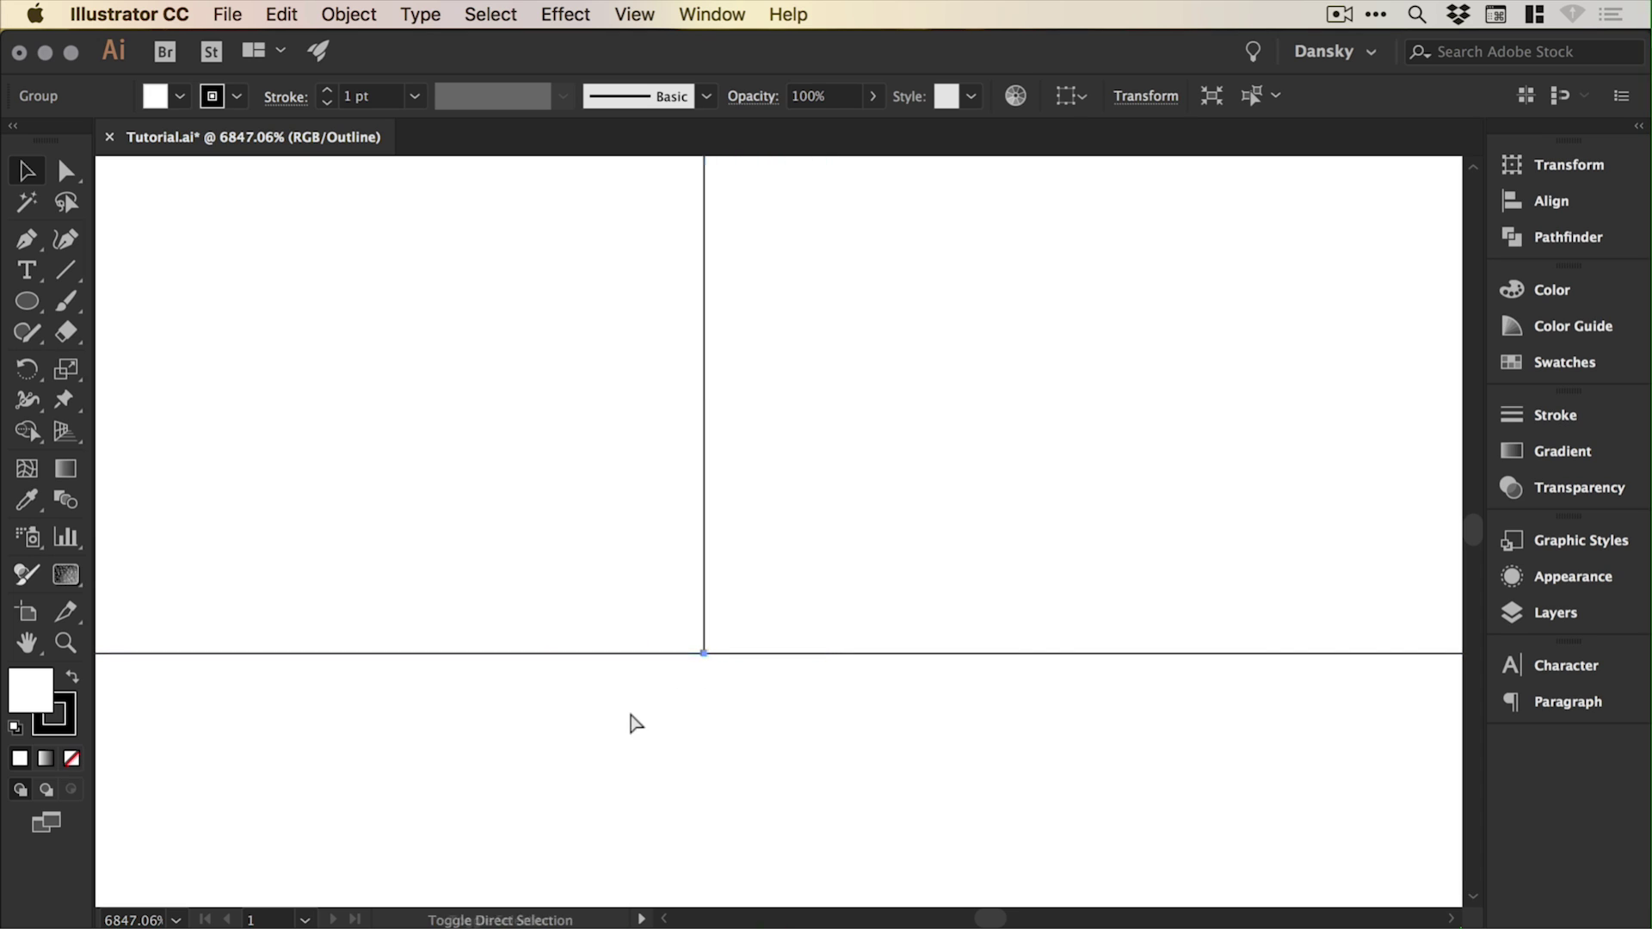
pyautogui.click(616, 704)
pyautogui.press('super+minus')
pyautogui.press('super+minus')
pyautogui.press('super+minus')
pyautogui.press('super+minus')
pyautogui.press('super+minus')
pyautogui.press('super+minus')
pyautogui.press('super+minus')
pyautogui.press('super+minus')
pyautogui.press('super+minus')
pyautogui.press('super+minus')
pyautogui.press('super+minus')
pyautogui.press('super+minus')
pyautogui.press('super+minus')
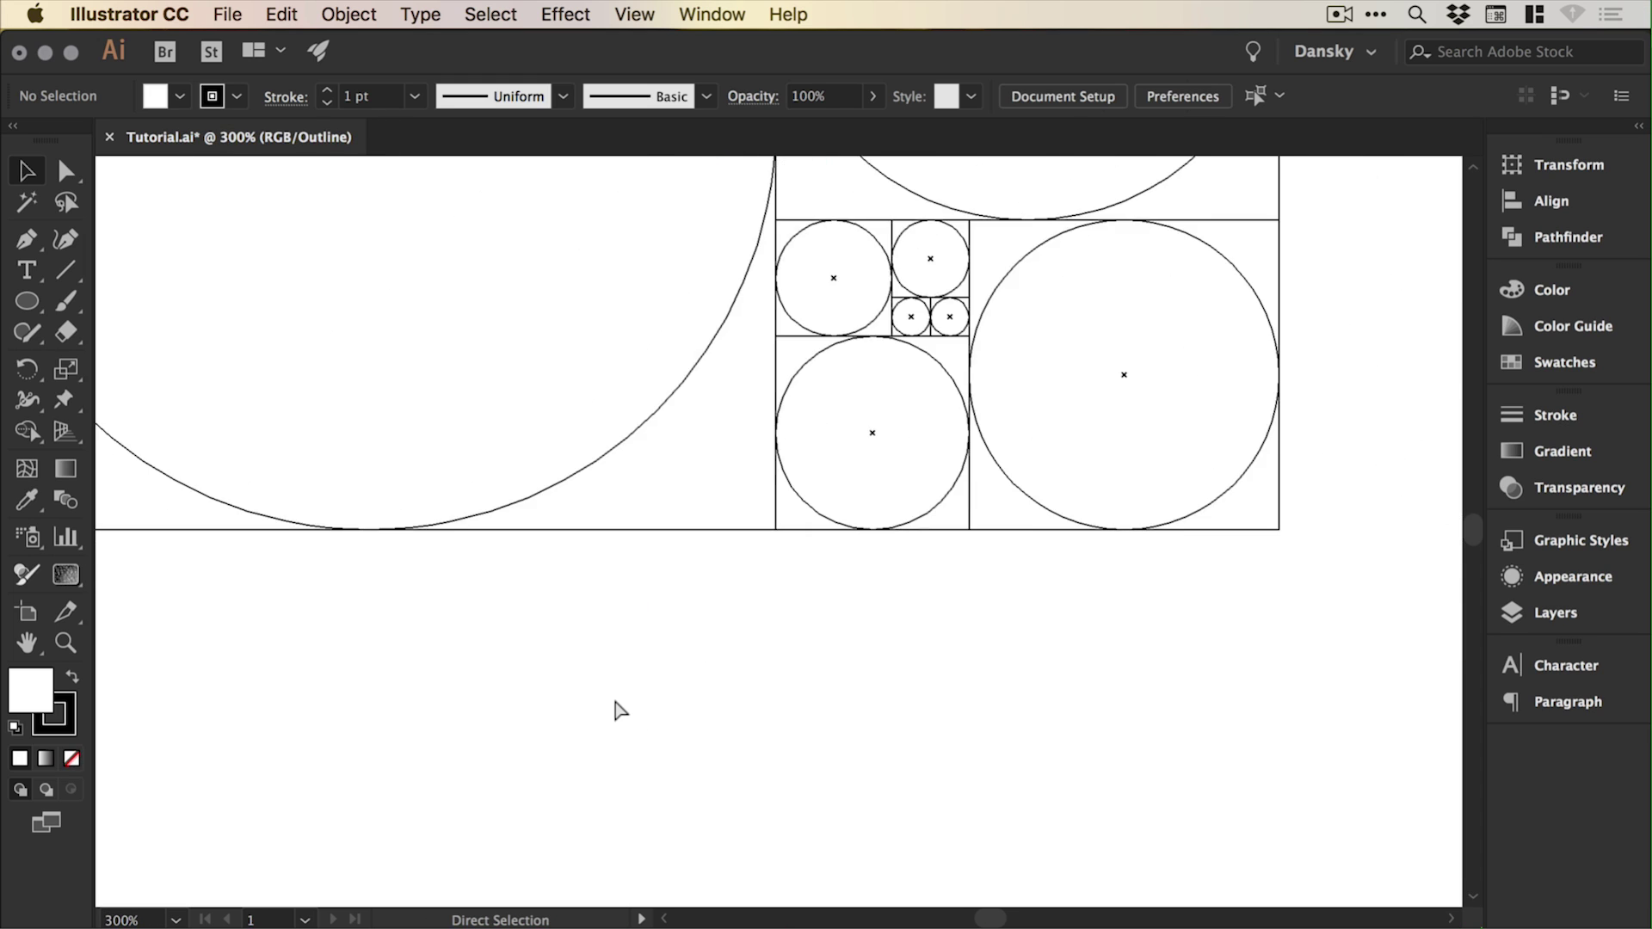
# Rotate the grid 90° and copy the top tile left, enlarging it to about 335 pt.
pyautogui.moveTo(627, 570); pyautogui.dragTo(663, 664)
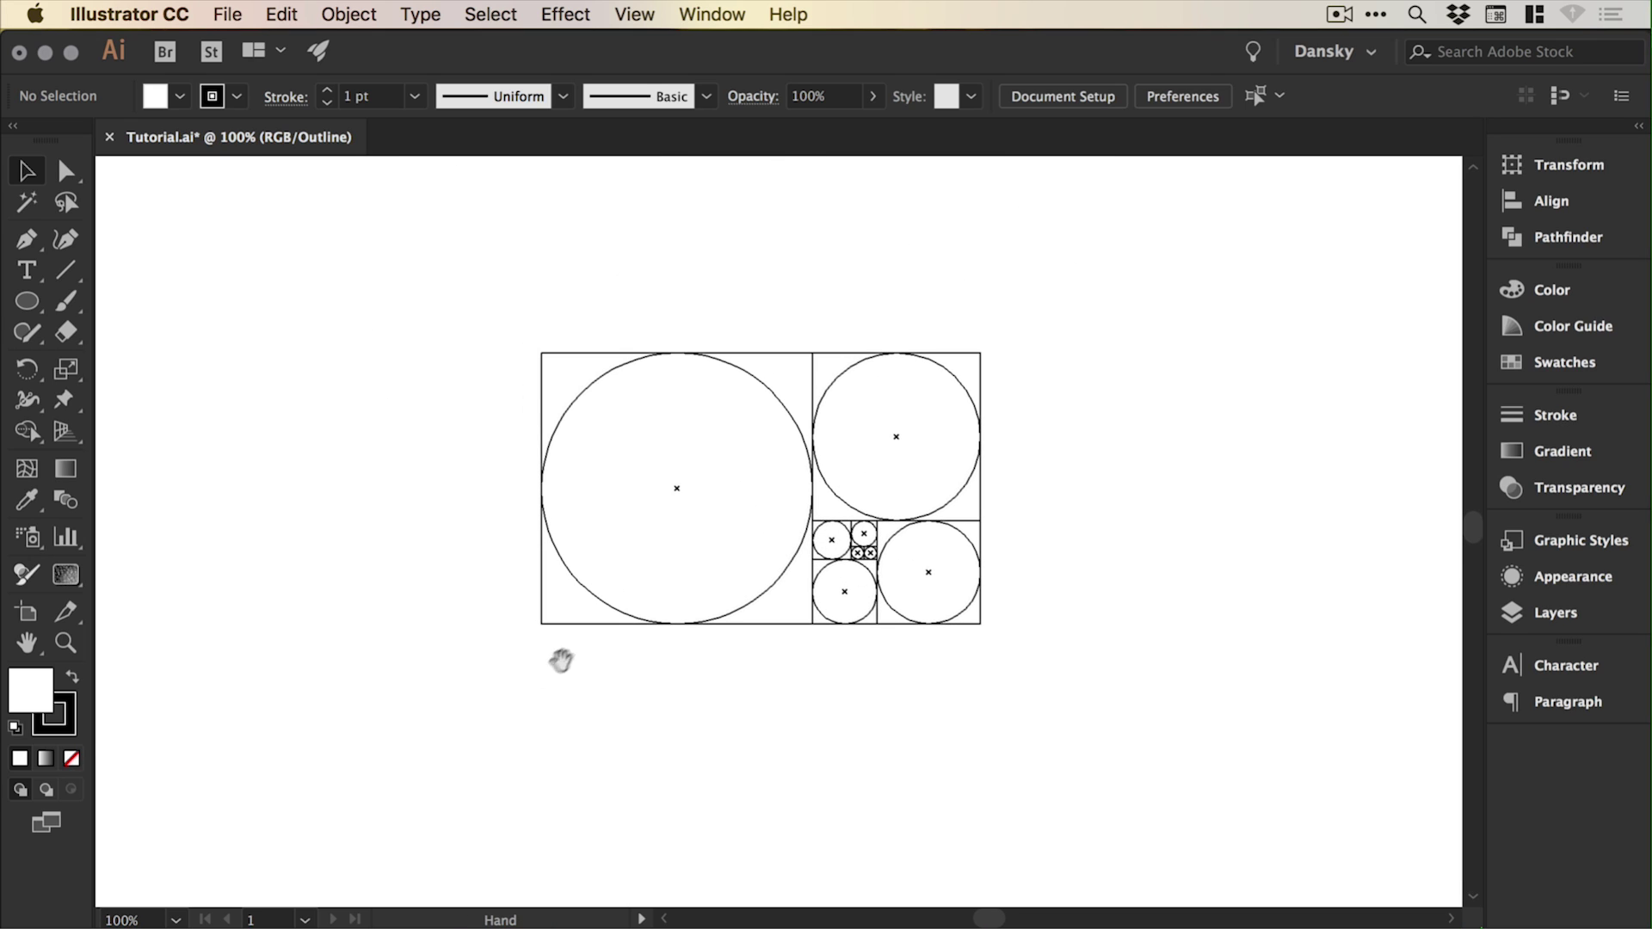
pyautogui.moveTo(516, 723); pyautogui.dragTo(1017, 335)
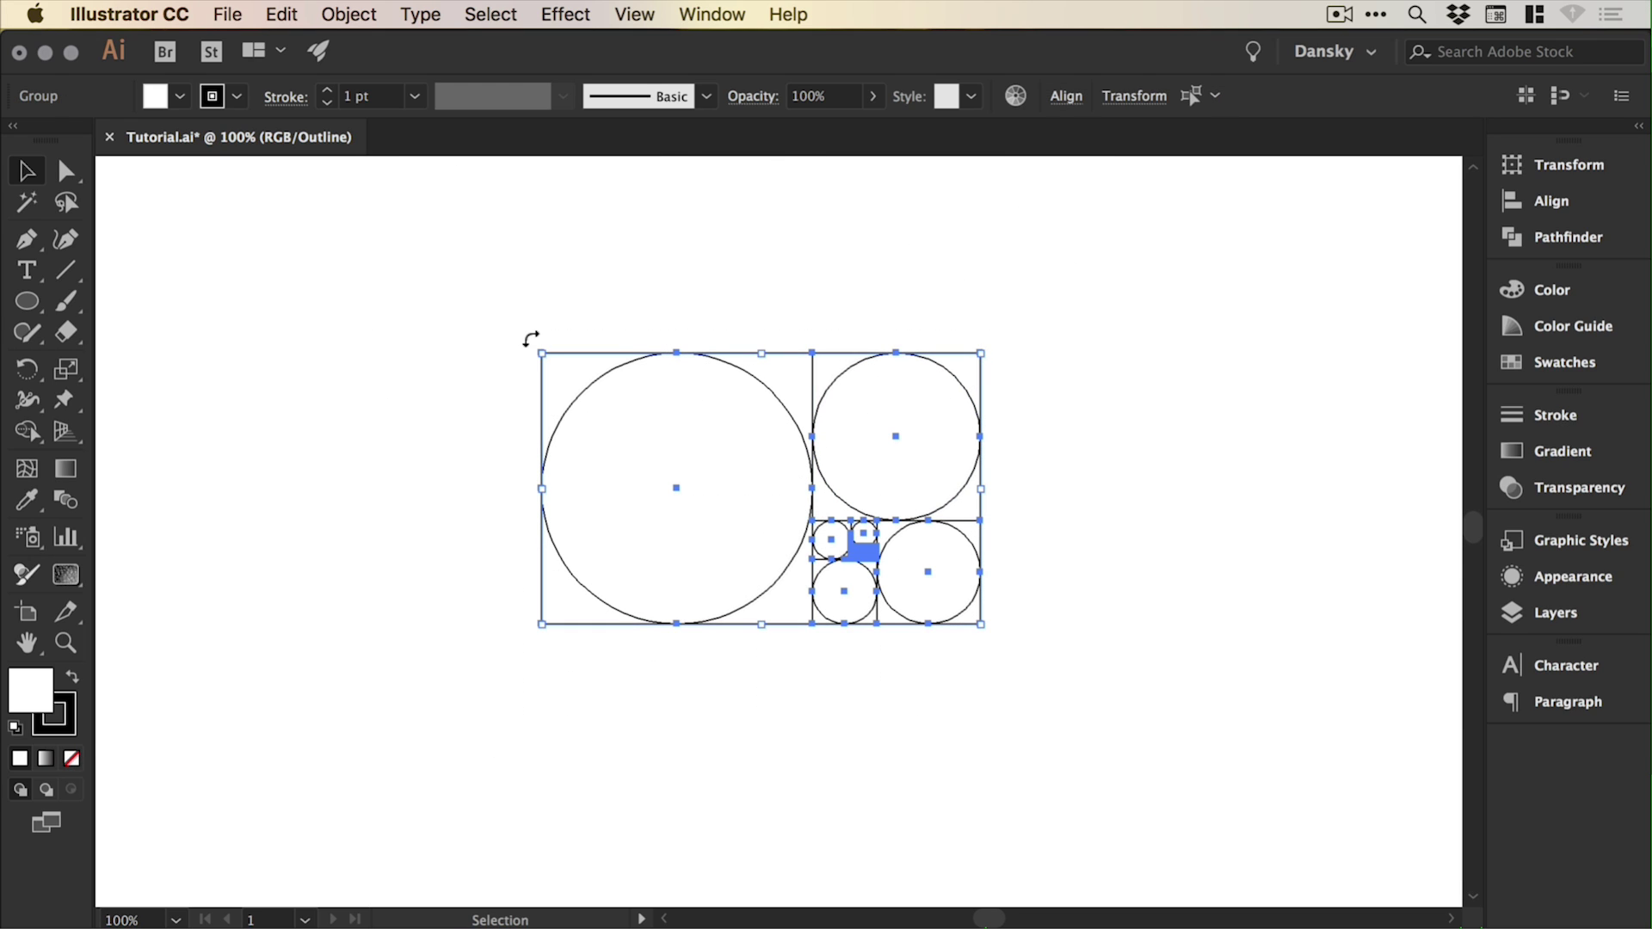
pyautogui.moveTo(531, 338); pyautogui.dragTo(869, 302)
pyautogui.moveTo(685, 380); pyautogui.dragTo(897, 385)
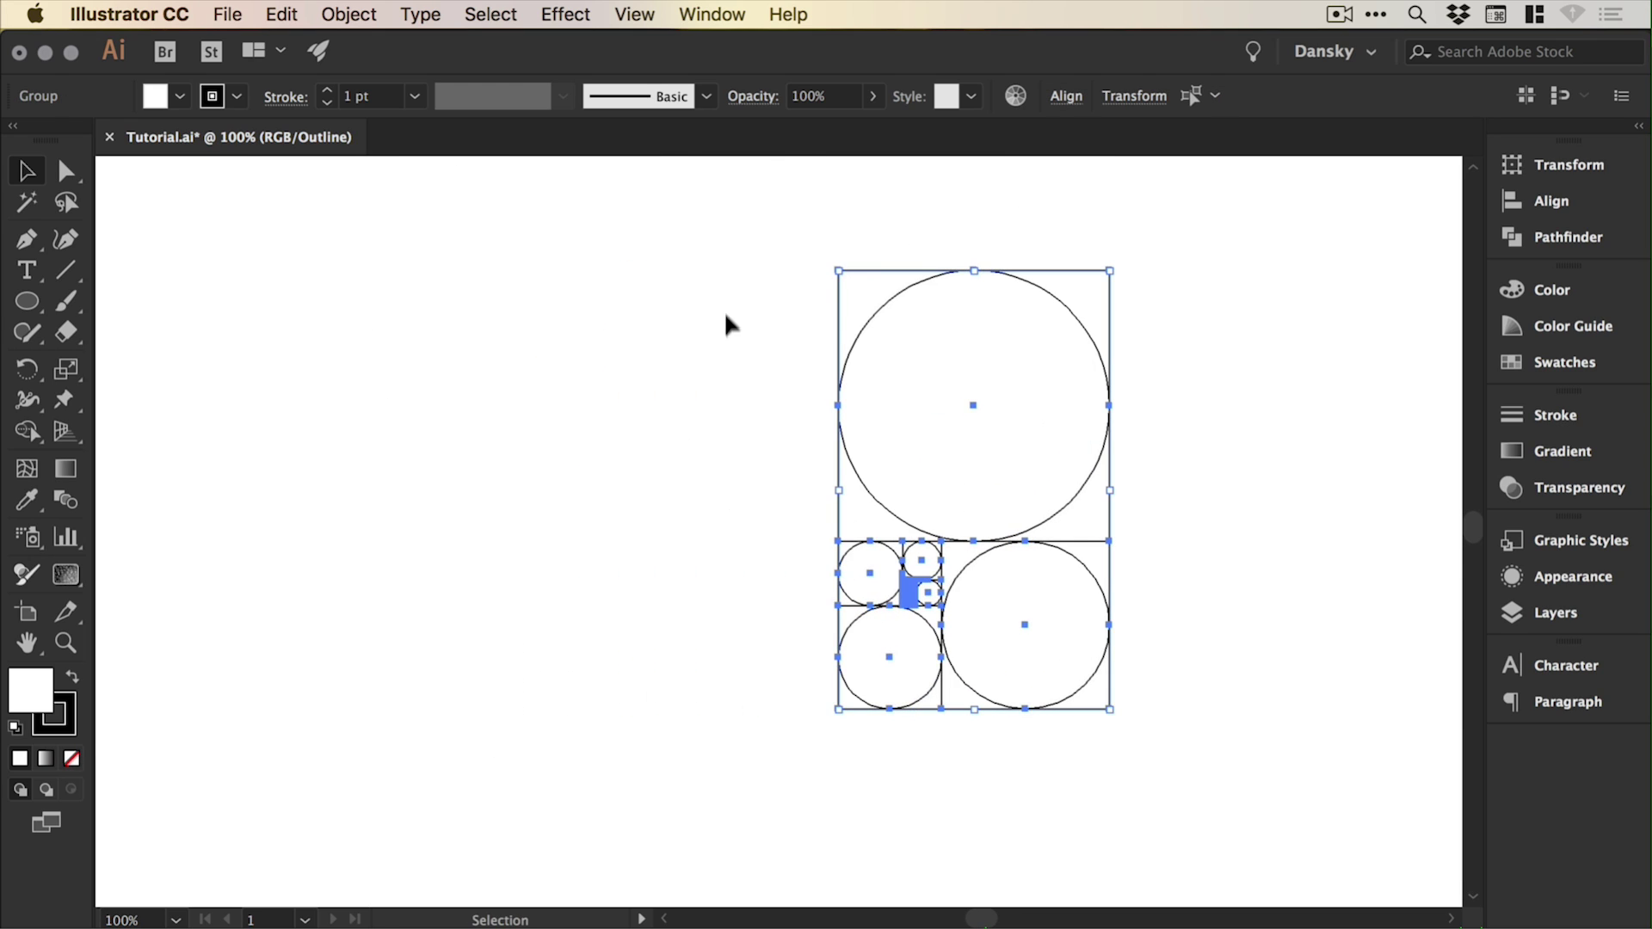
pyautogui.moveTo(874, 310); pyautogui.dragTo(605, 329)
pyautogui.moveTo(566, 543); pyautogui.dragTo(383, 711)
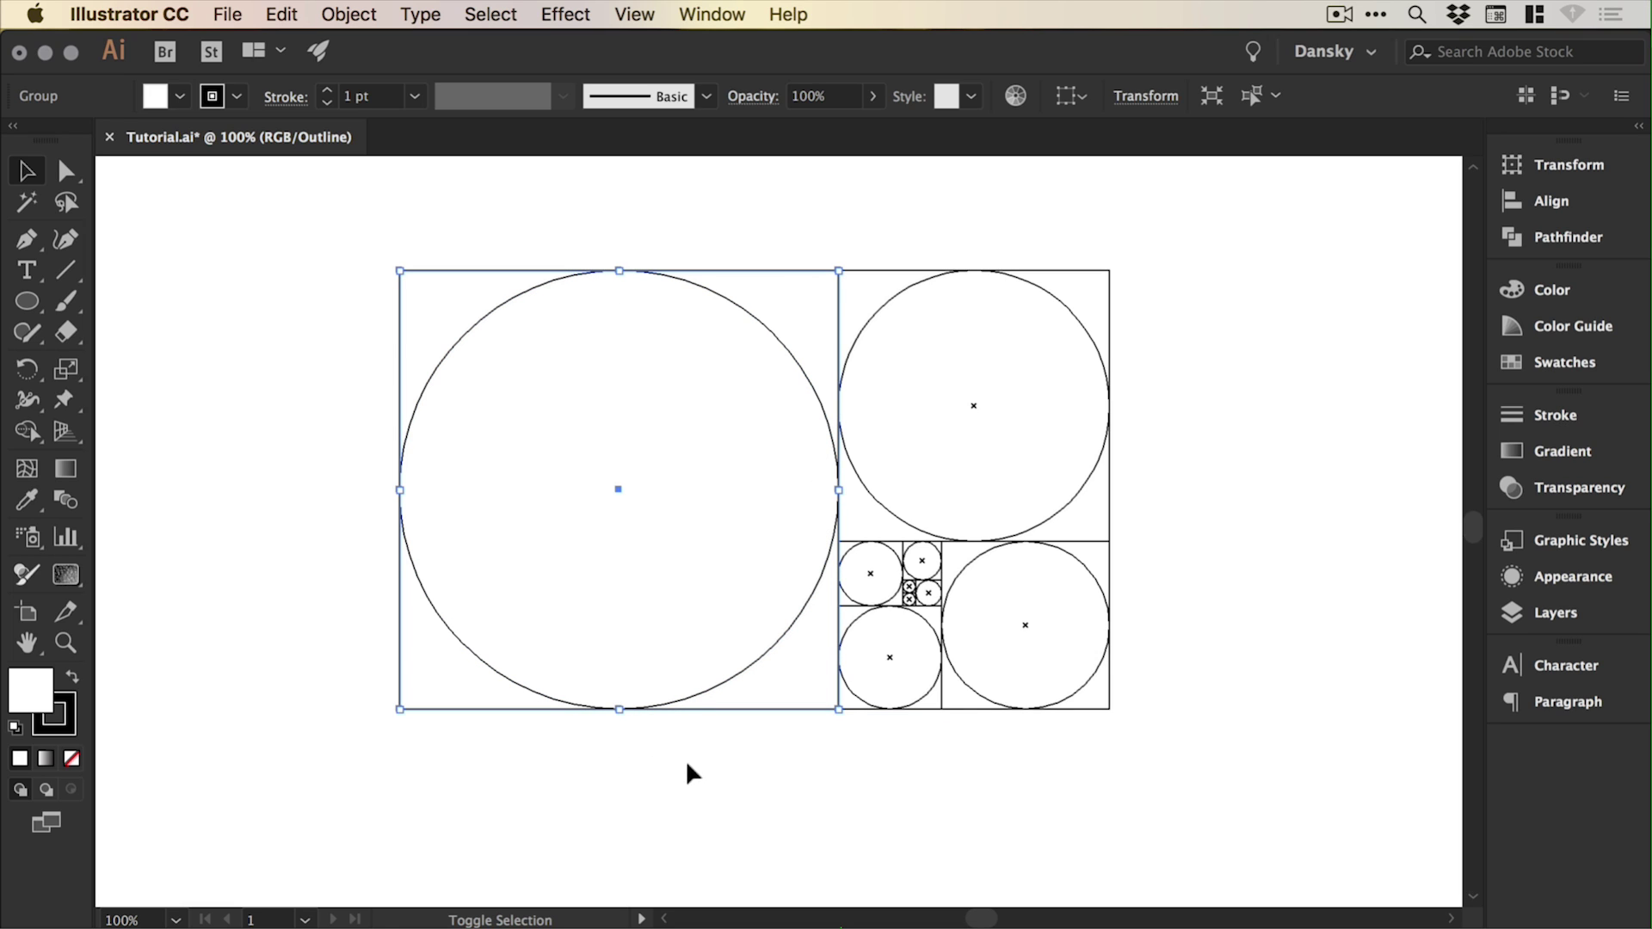
pyautogui.click(900, 714)
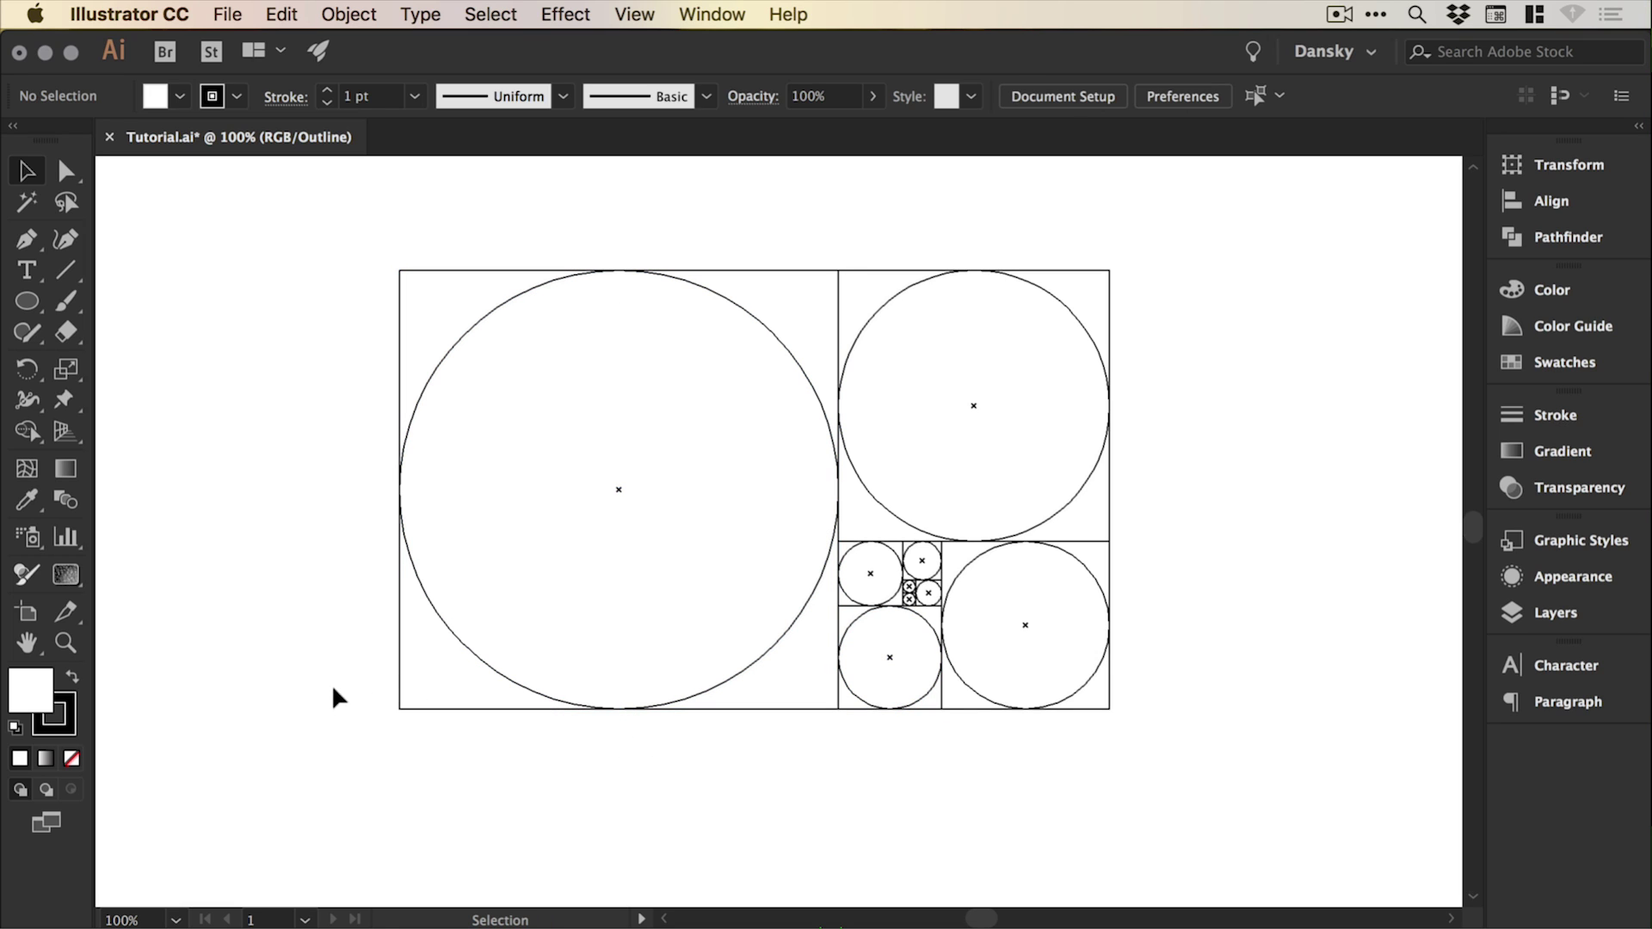
pyautogui.moveTo(331, 770); pyautogui.dragTo(1100, 345)
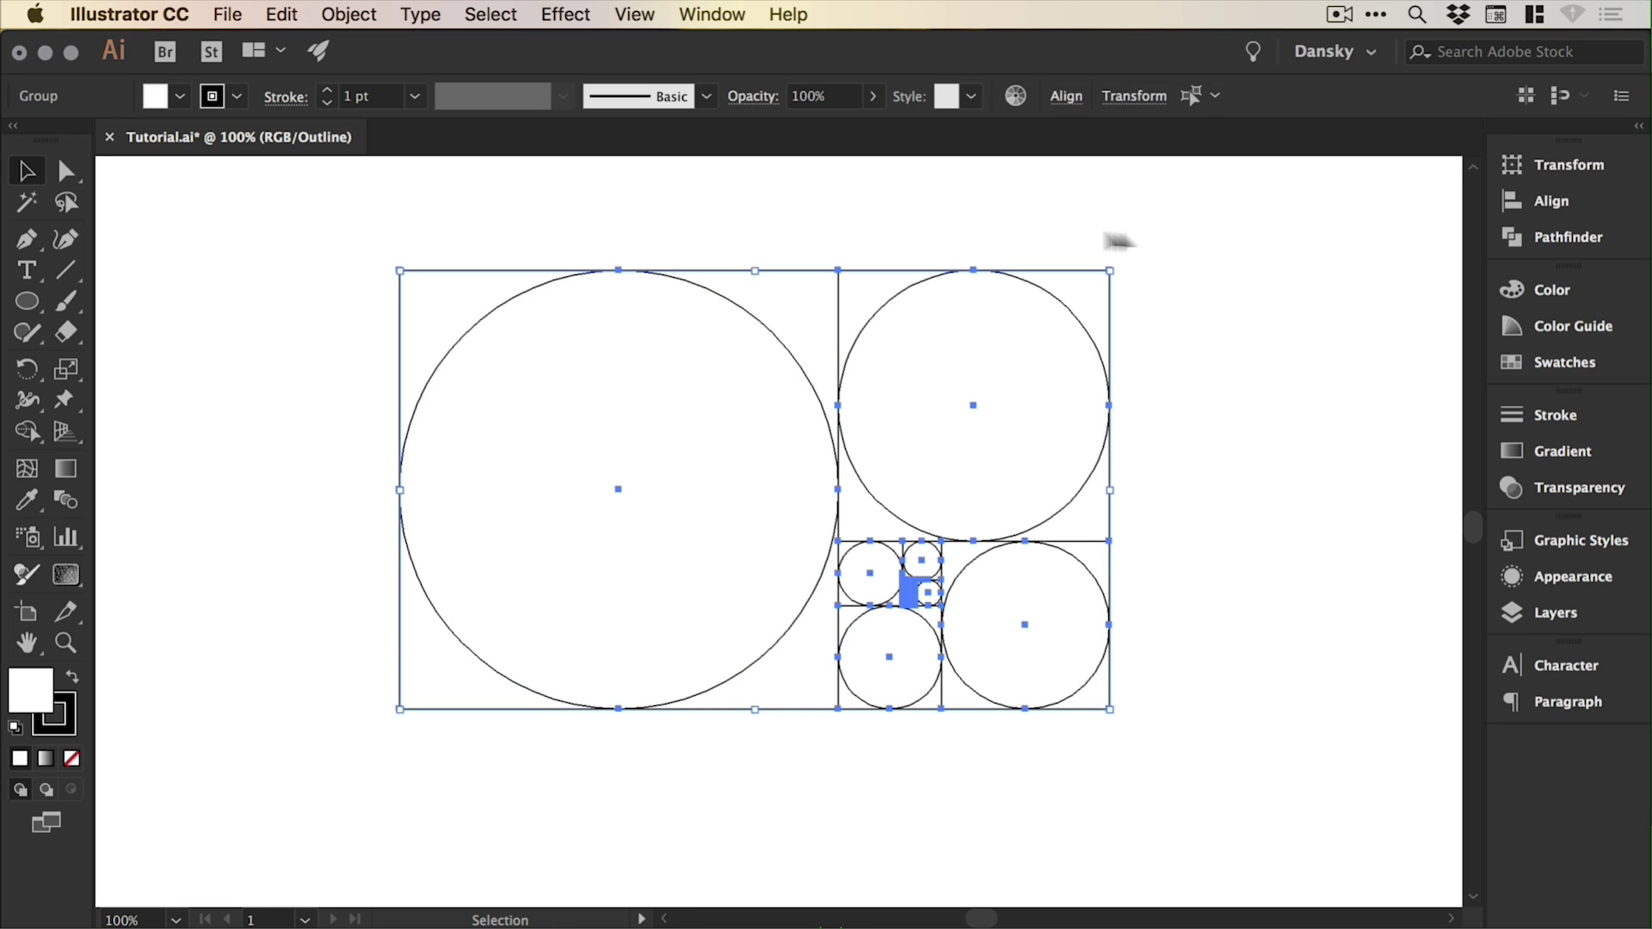
# Group all the selected grid shapes and switch from Outline to Preview view.
pyautogui.click(327, 14)
pyautogui.click(369, 107)
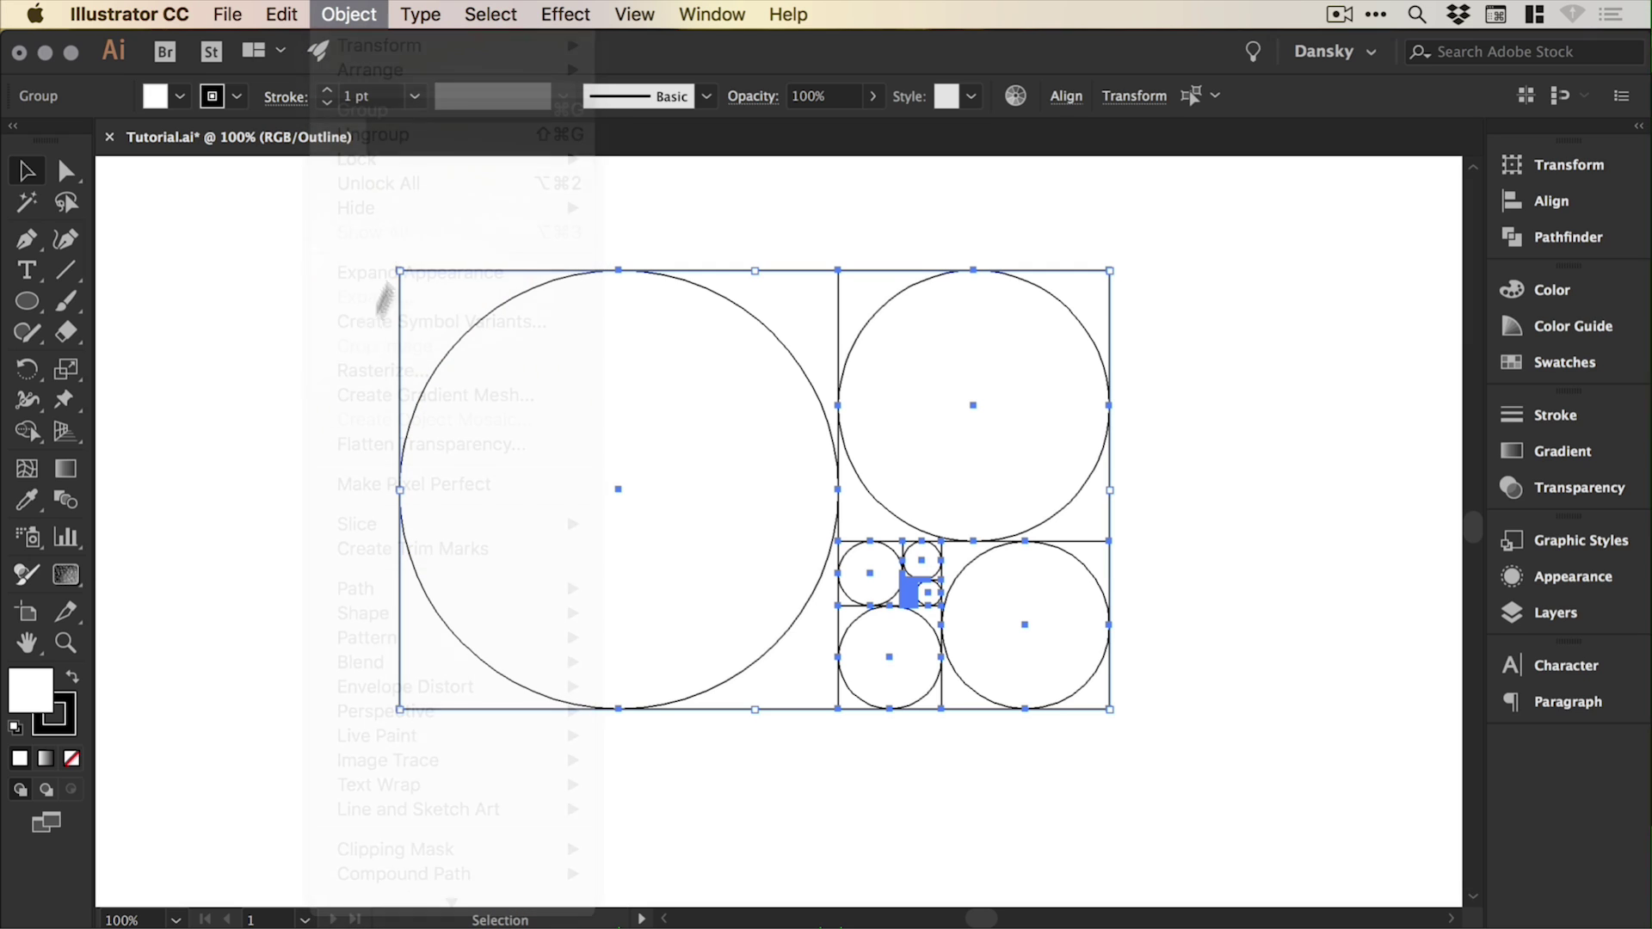
pyautogui.hotkey('ctrl', 'y')
pyautogui.click(295, 401)
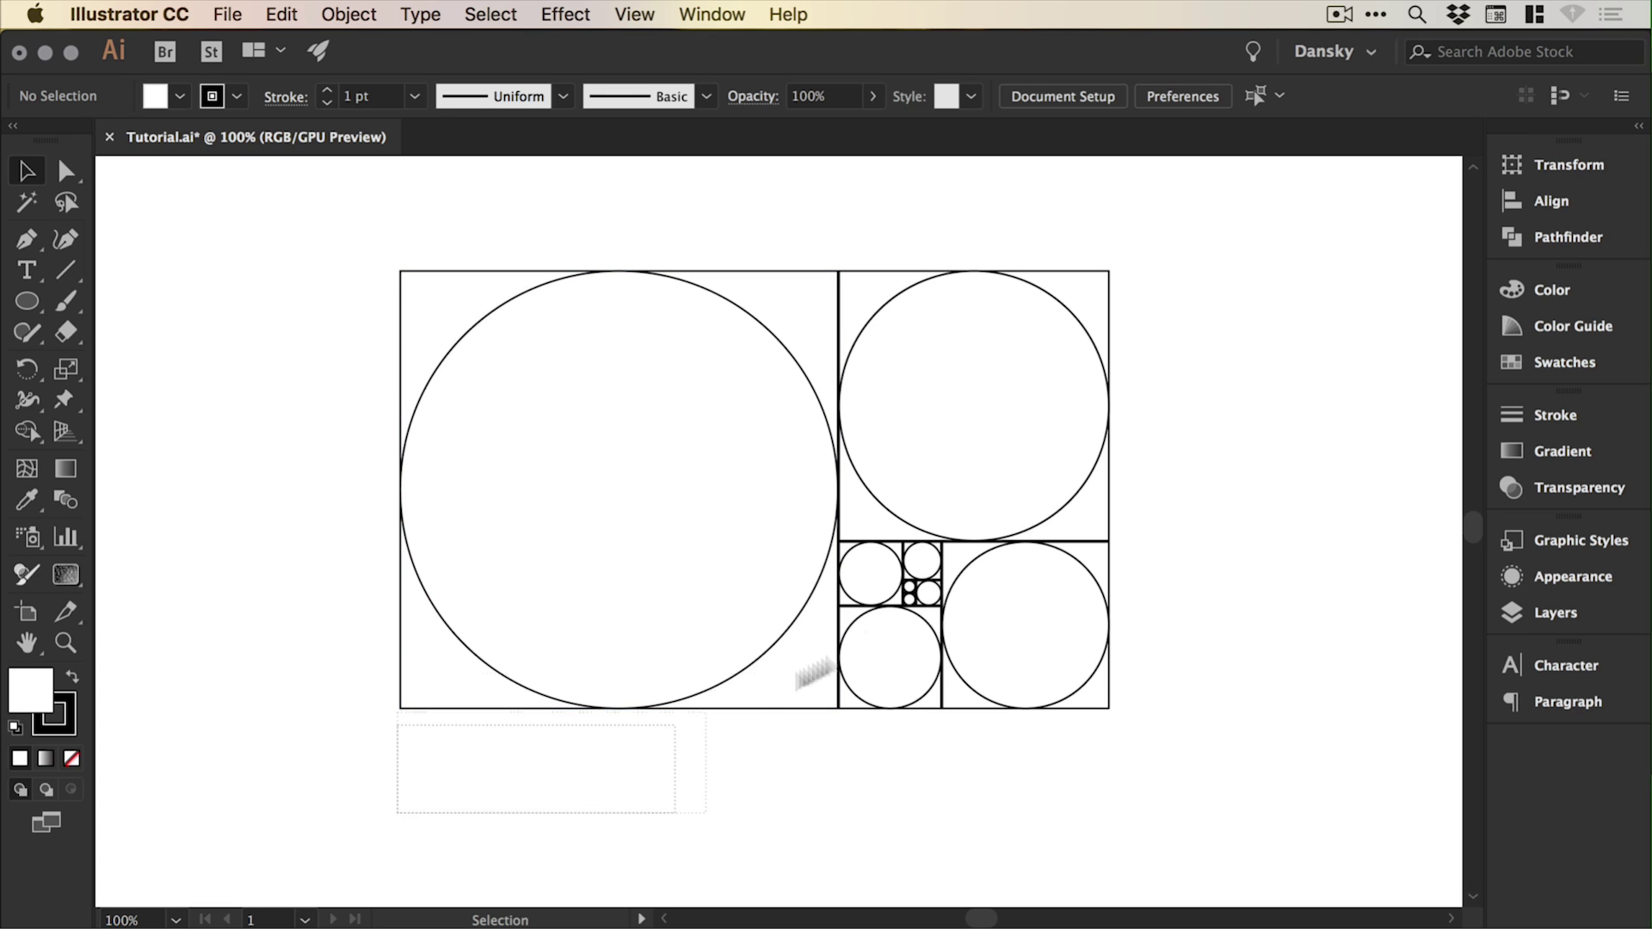
# Set the fill of the whole circle grid to None.
pyautogui.moveTo(813, 671); pyautogui.dragTo(1147, 221)
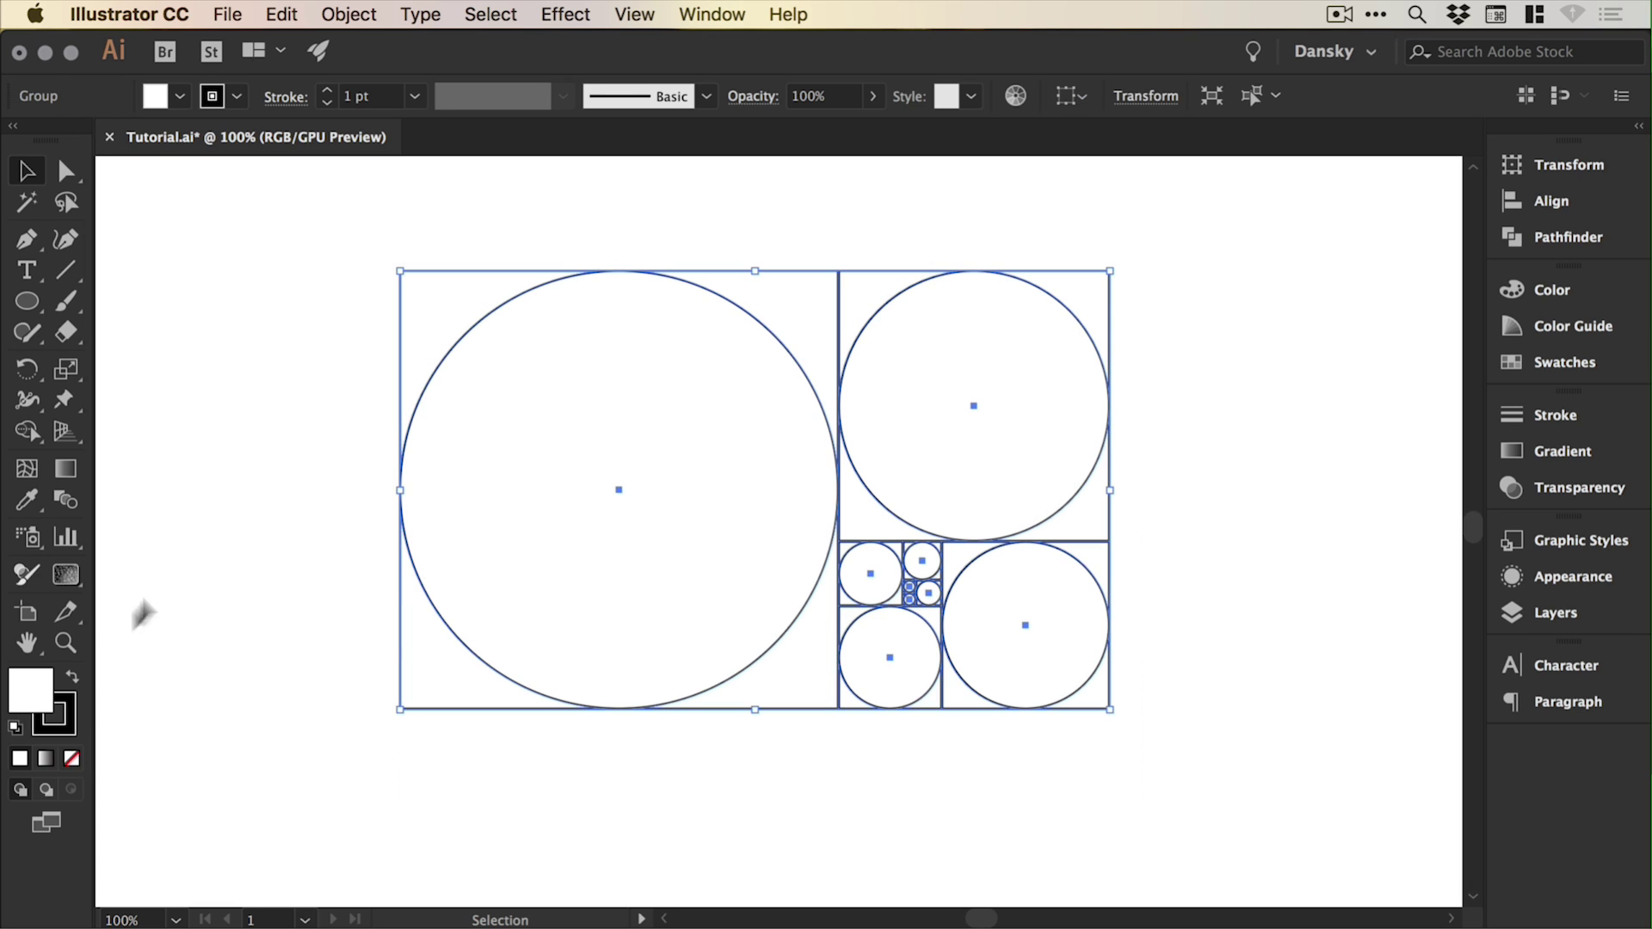
pyautogui.click(72, 758)
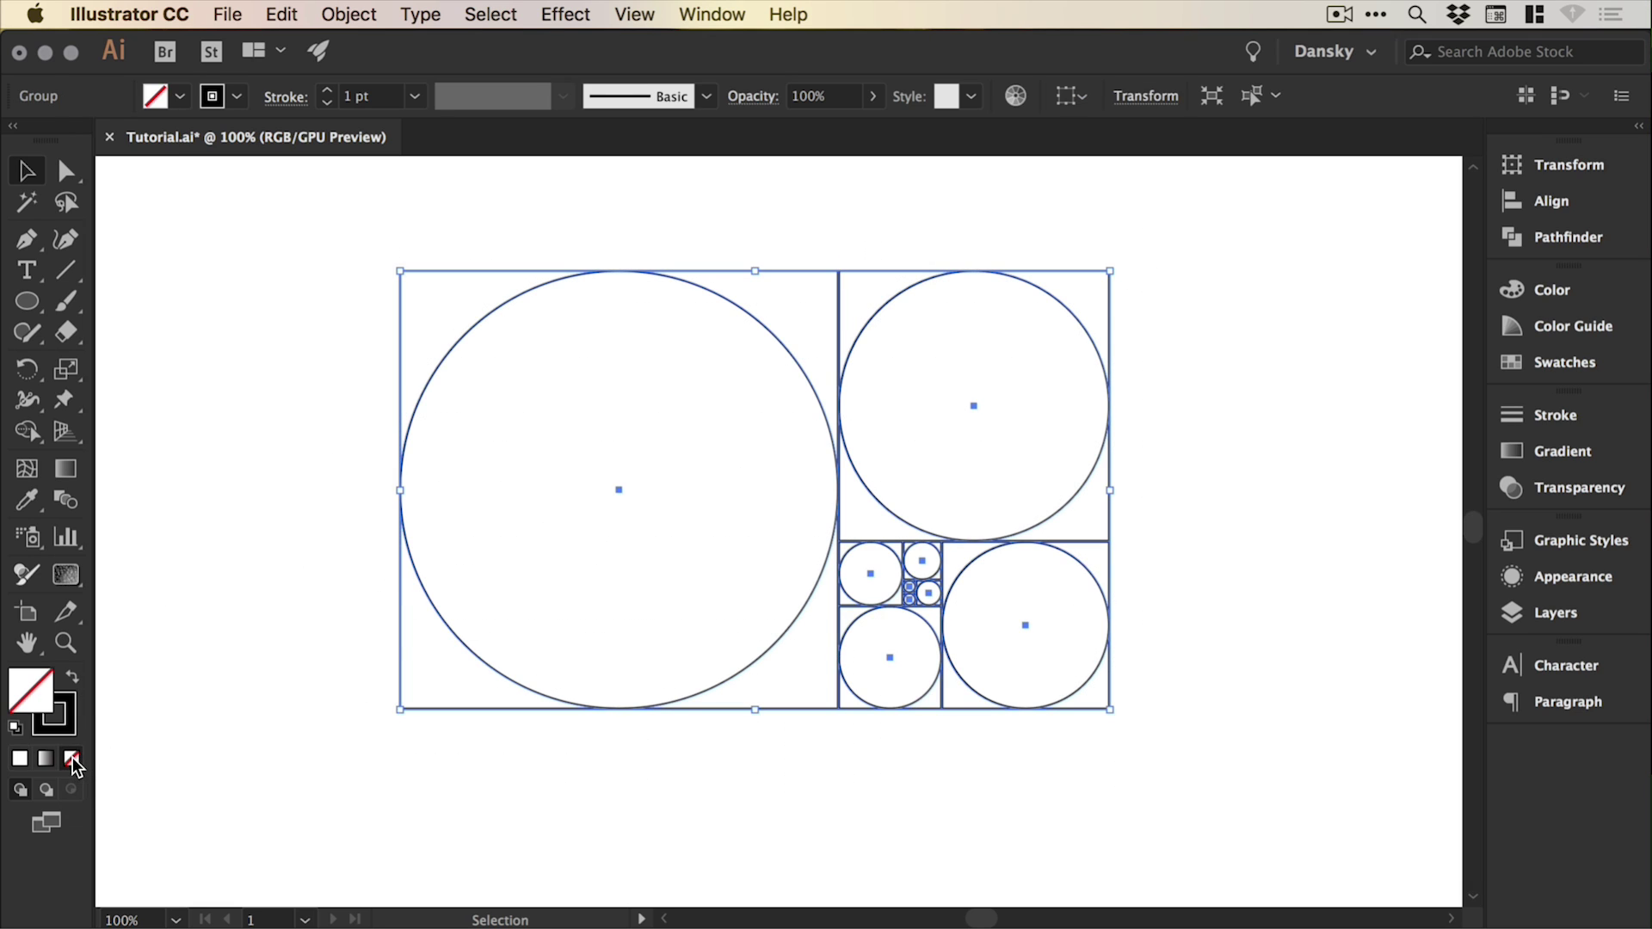
pyautogui.click(69, 731)
pyautogui.click(1571, 425)
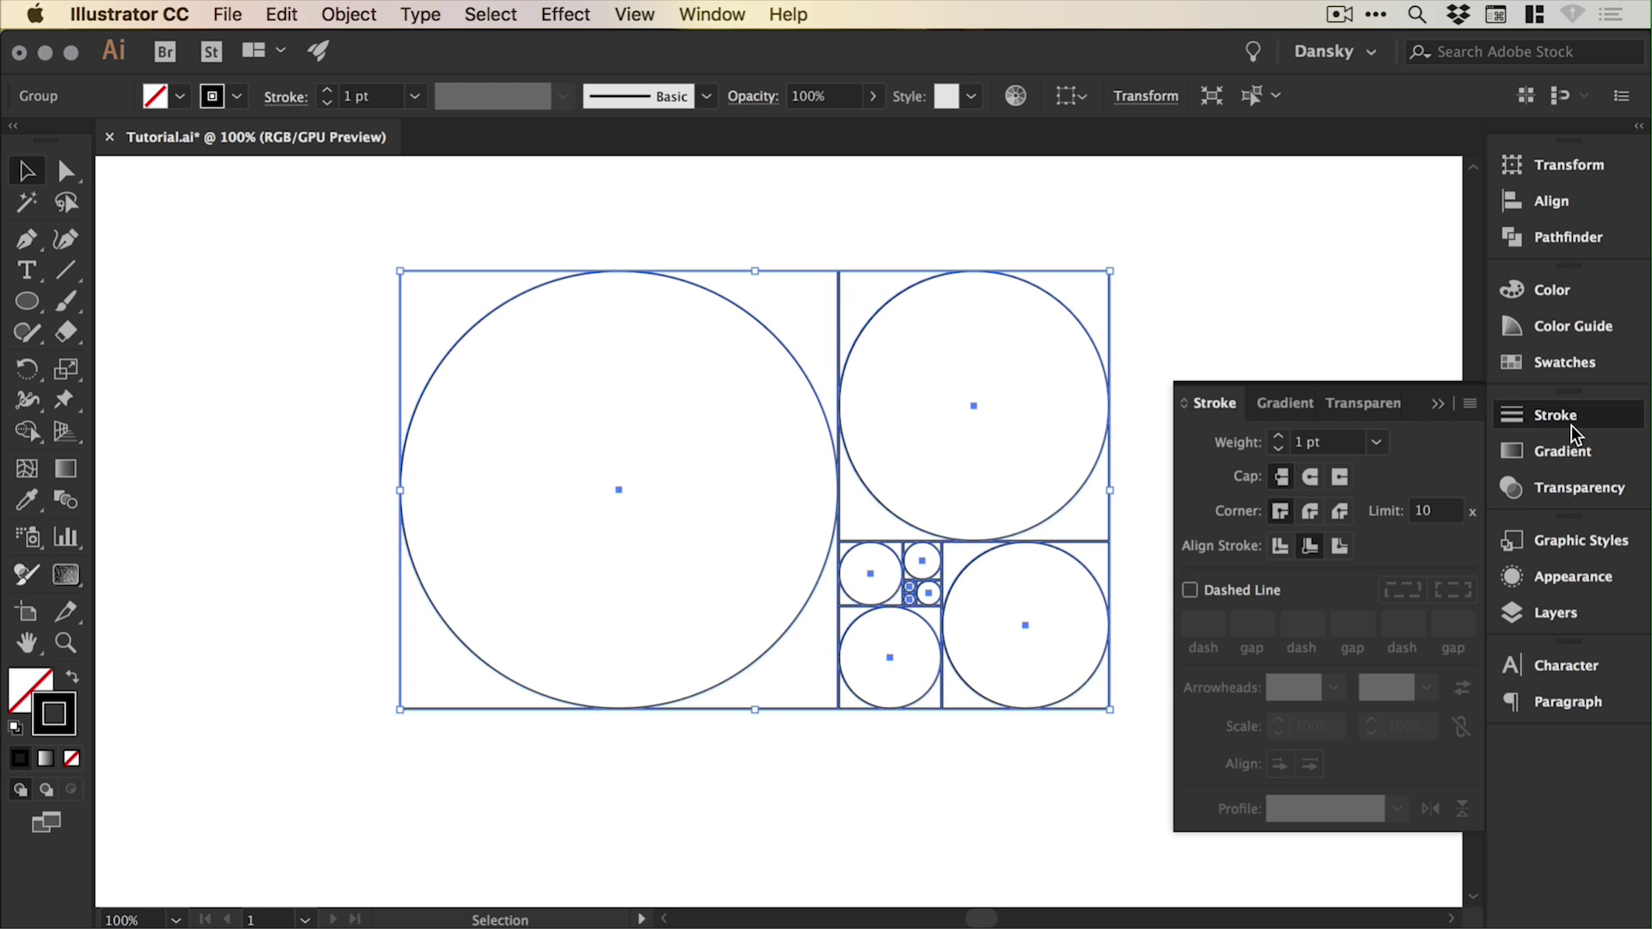
pyautogui.click(1521, 428)
# Lower the grid's stroke weight from 1 pt to 0.5 pt.
pyautogui.click(1260, 428)
pyautogui.press('super+a')
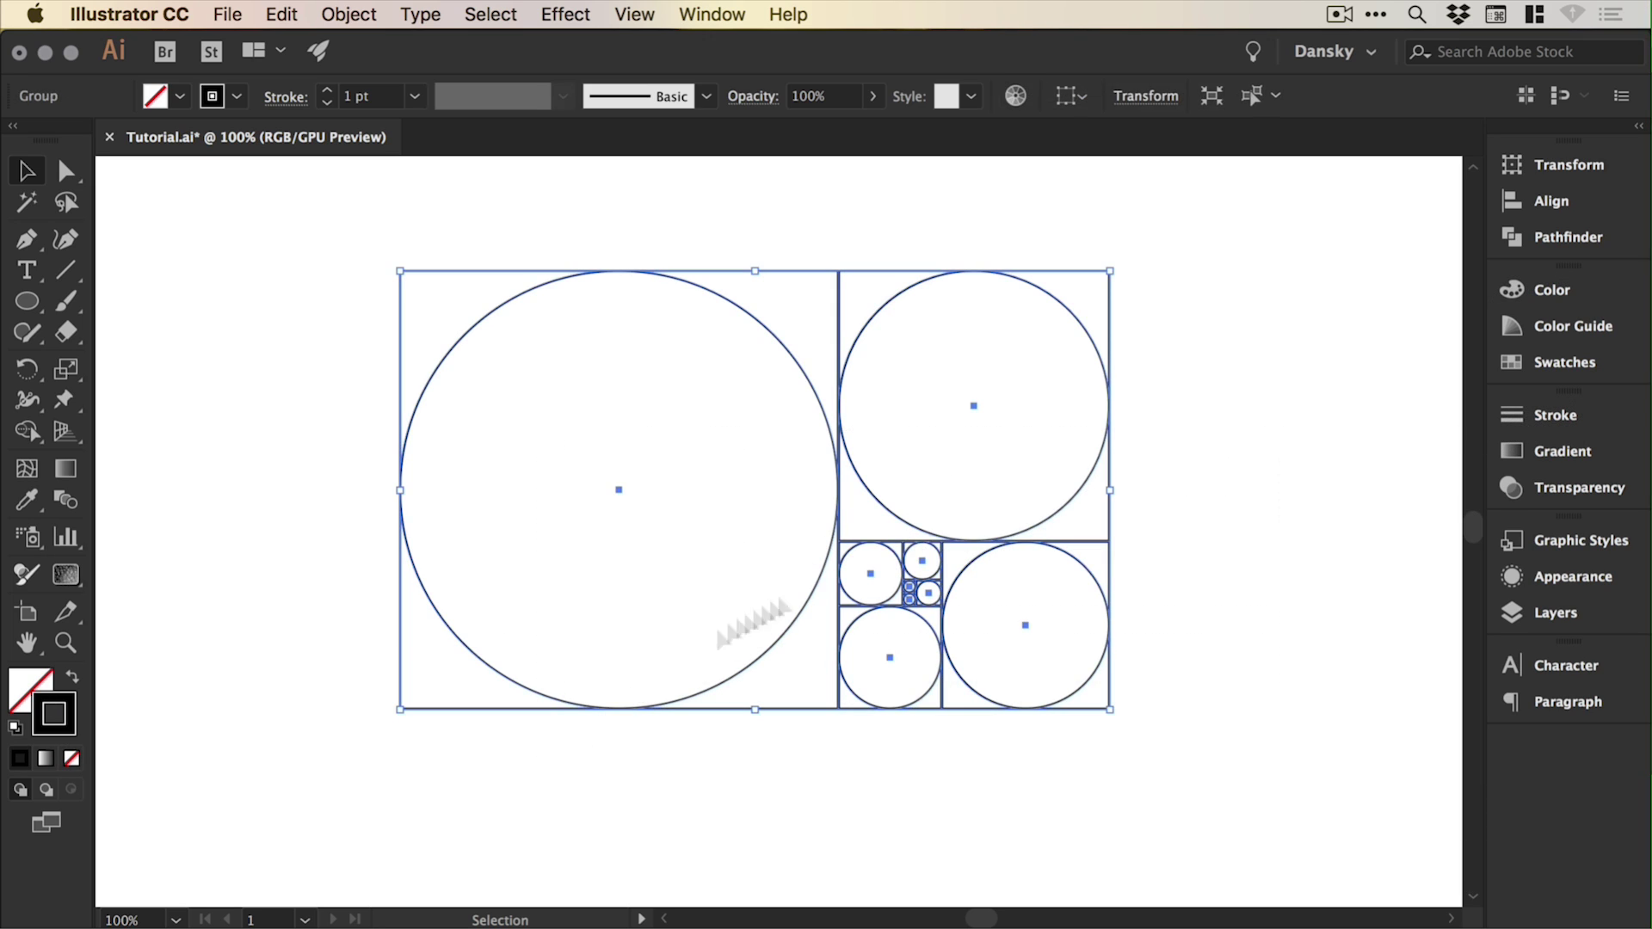
pyautogui.click(1549, 421)
pyautogui.click(1279, 455)
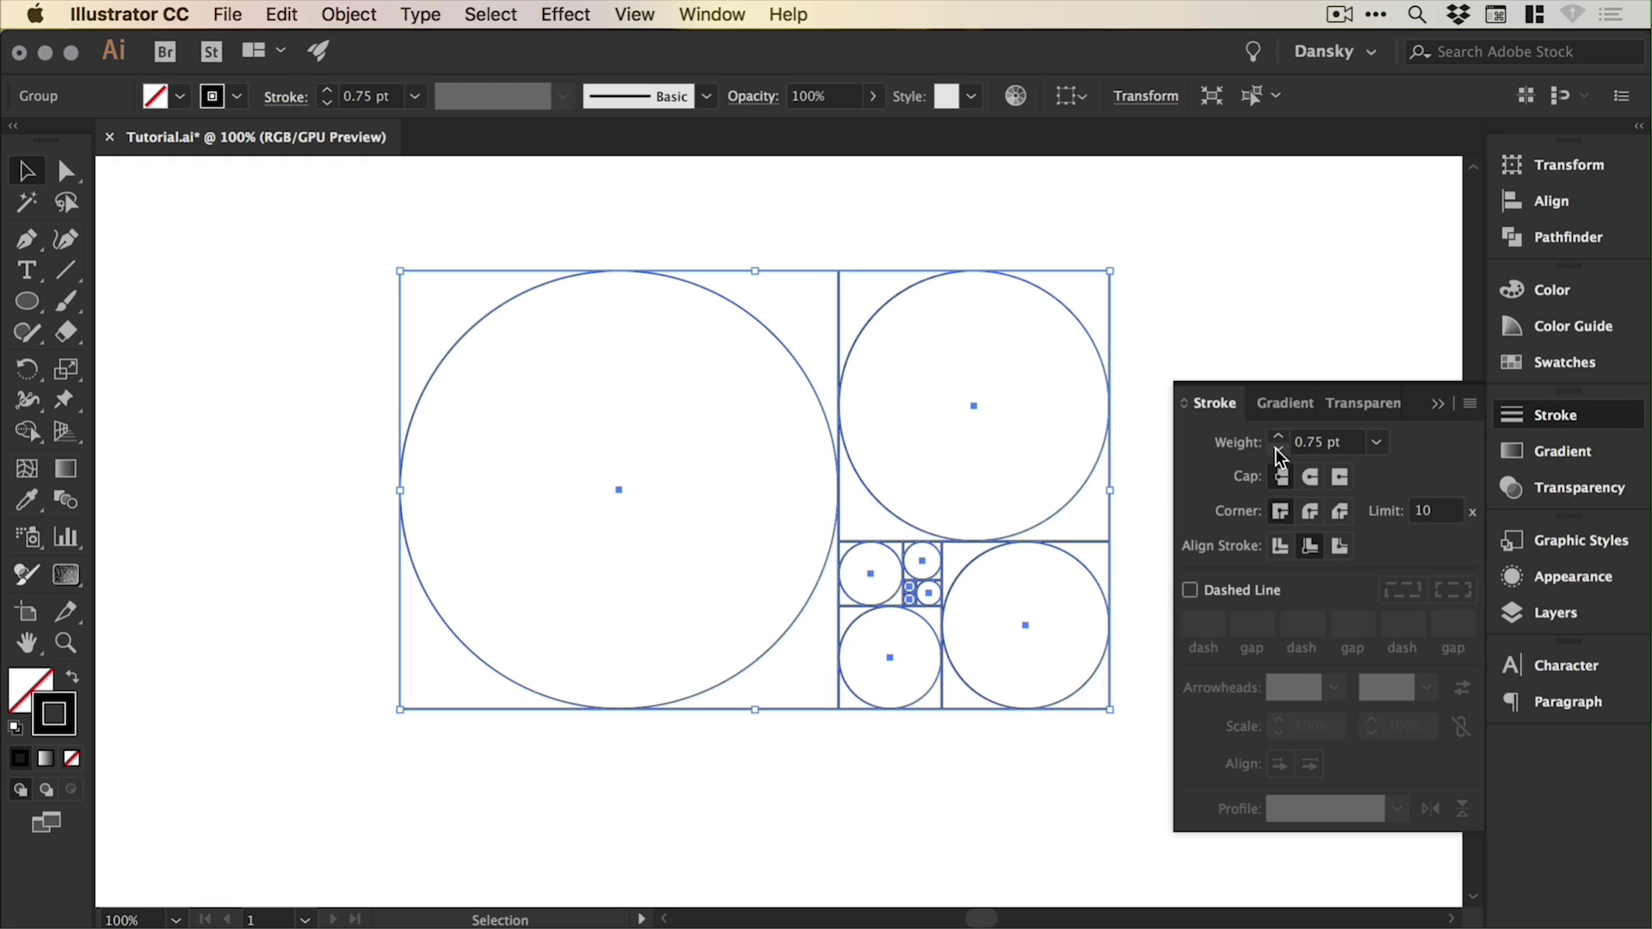
pyautogui.click(1279, 455)
pyautogui.click(1527, 420)
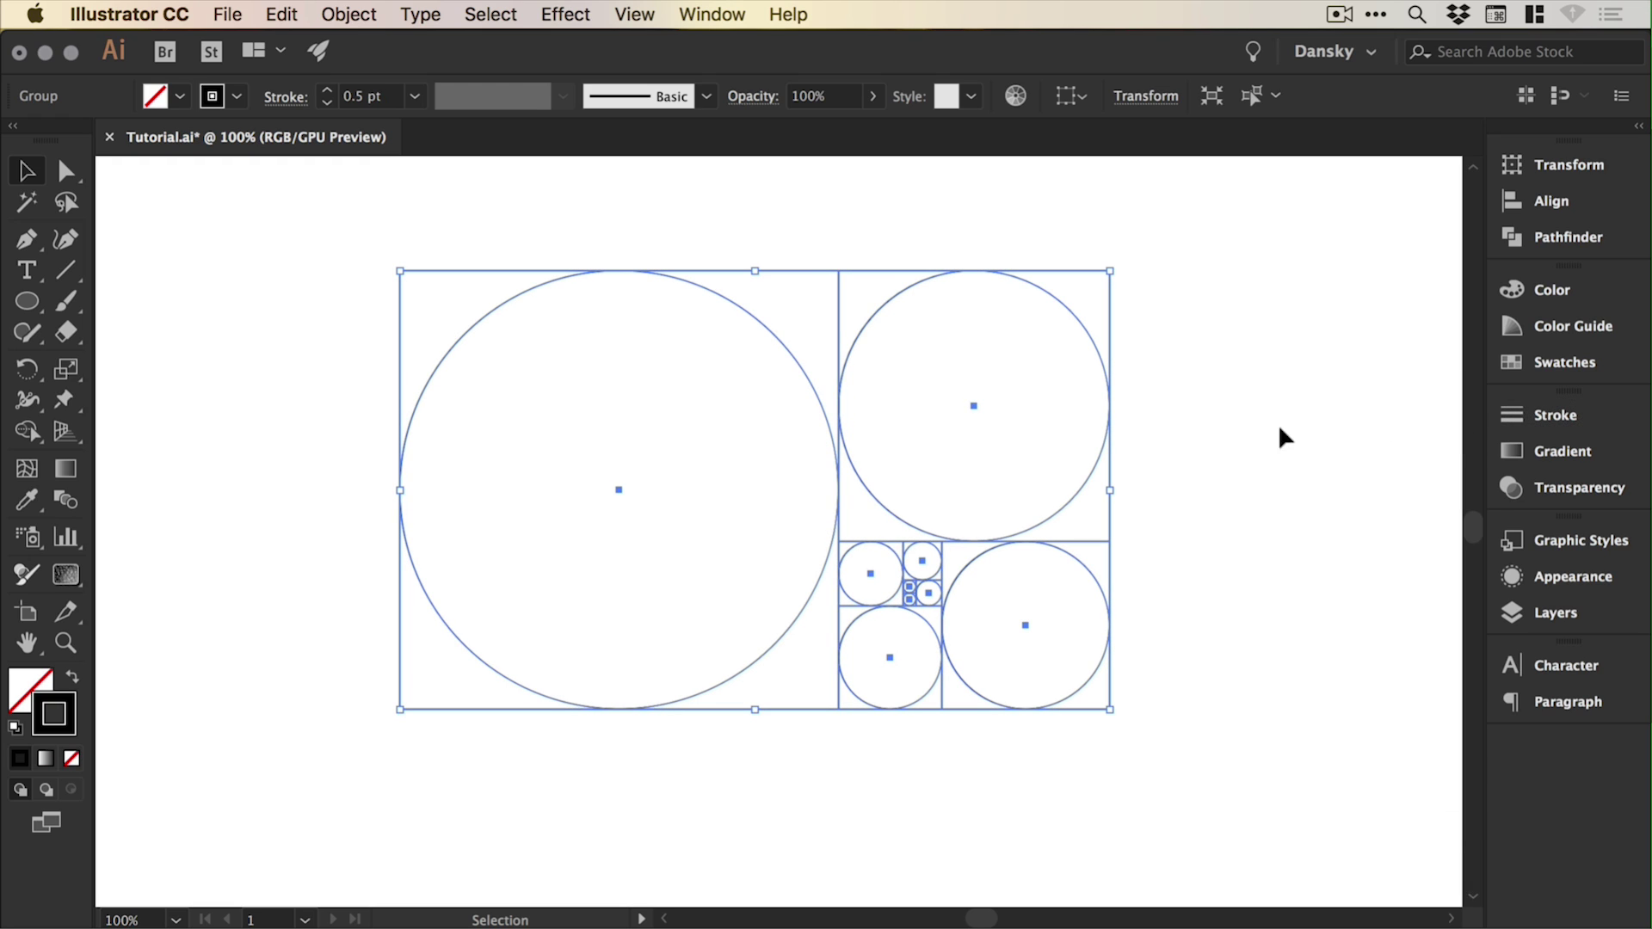
pyautogui.click(1218, 520)
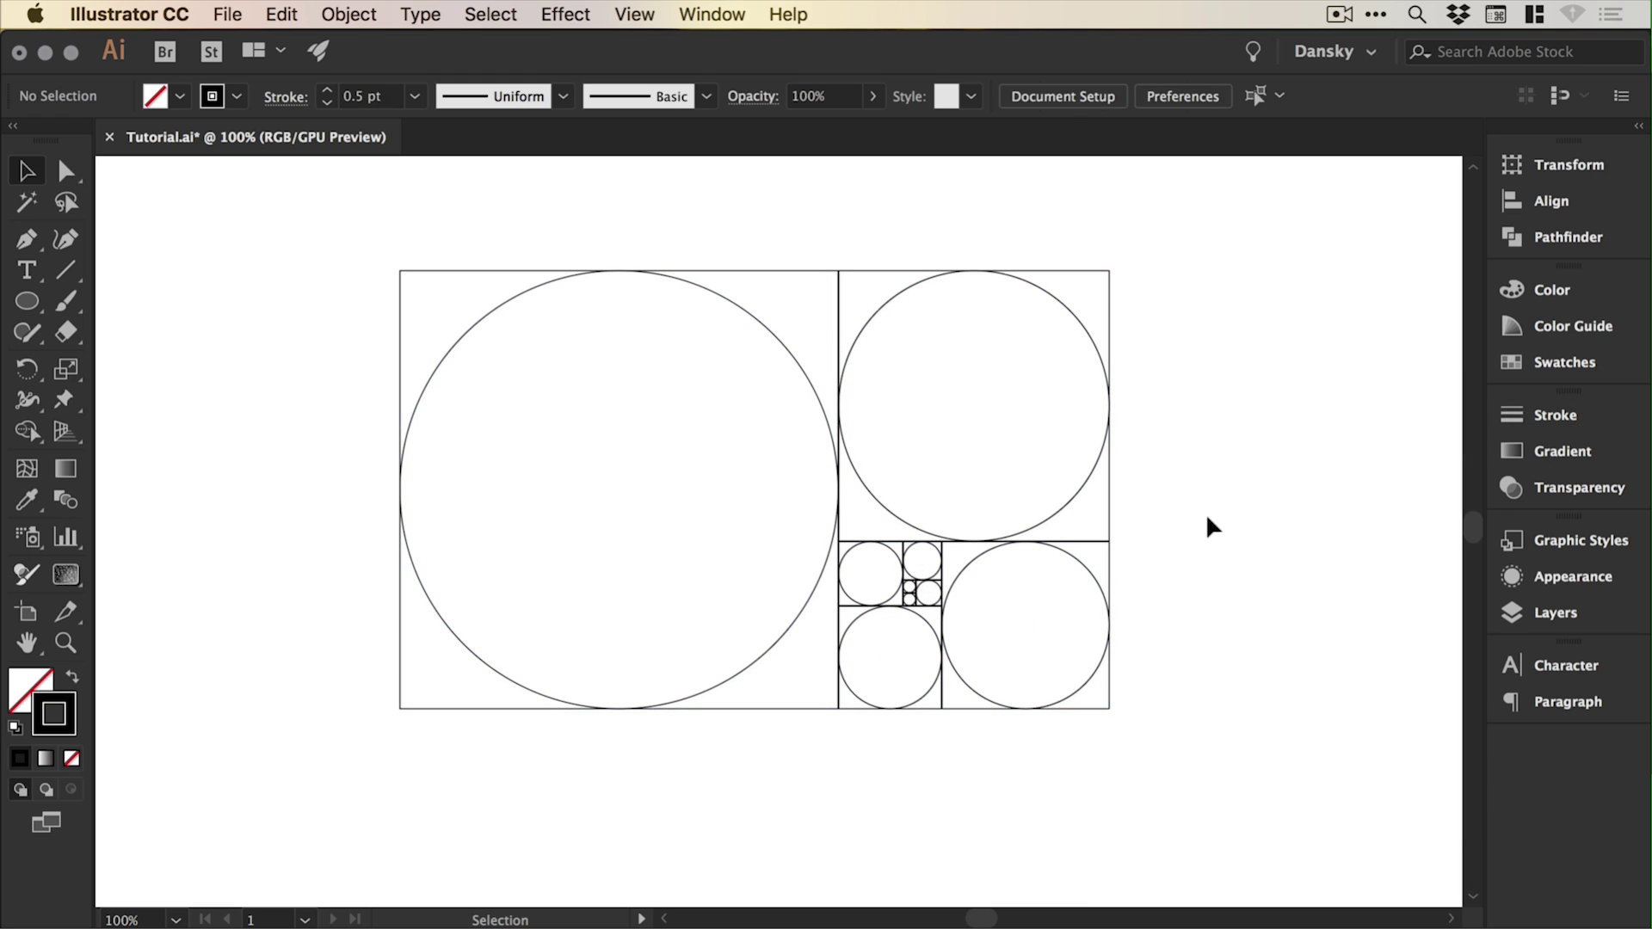
pyautogui.press('super+minus')
# Move the circle grid right and down beside the bird artboard, then zoom in on it.
pyautogui.hscroll(3, 1201, 528)
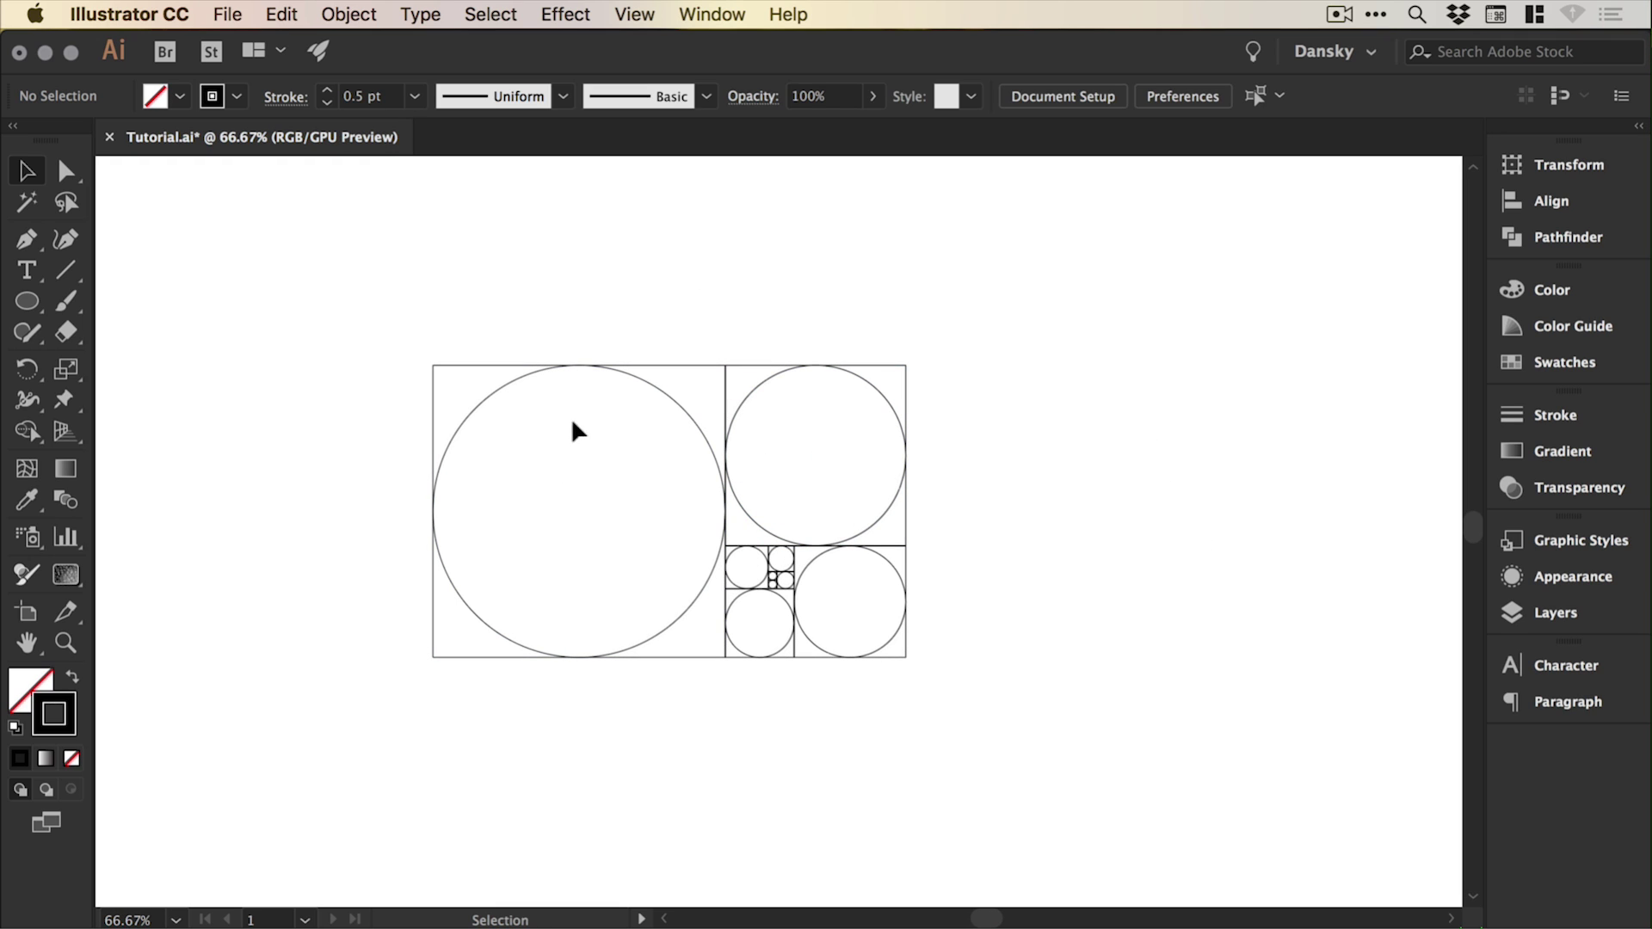
pyautogui.press('super+minus')
pyautogui.press('super+minus')
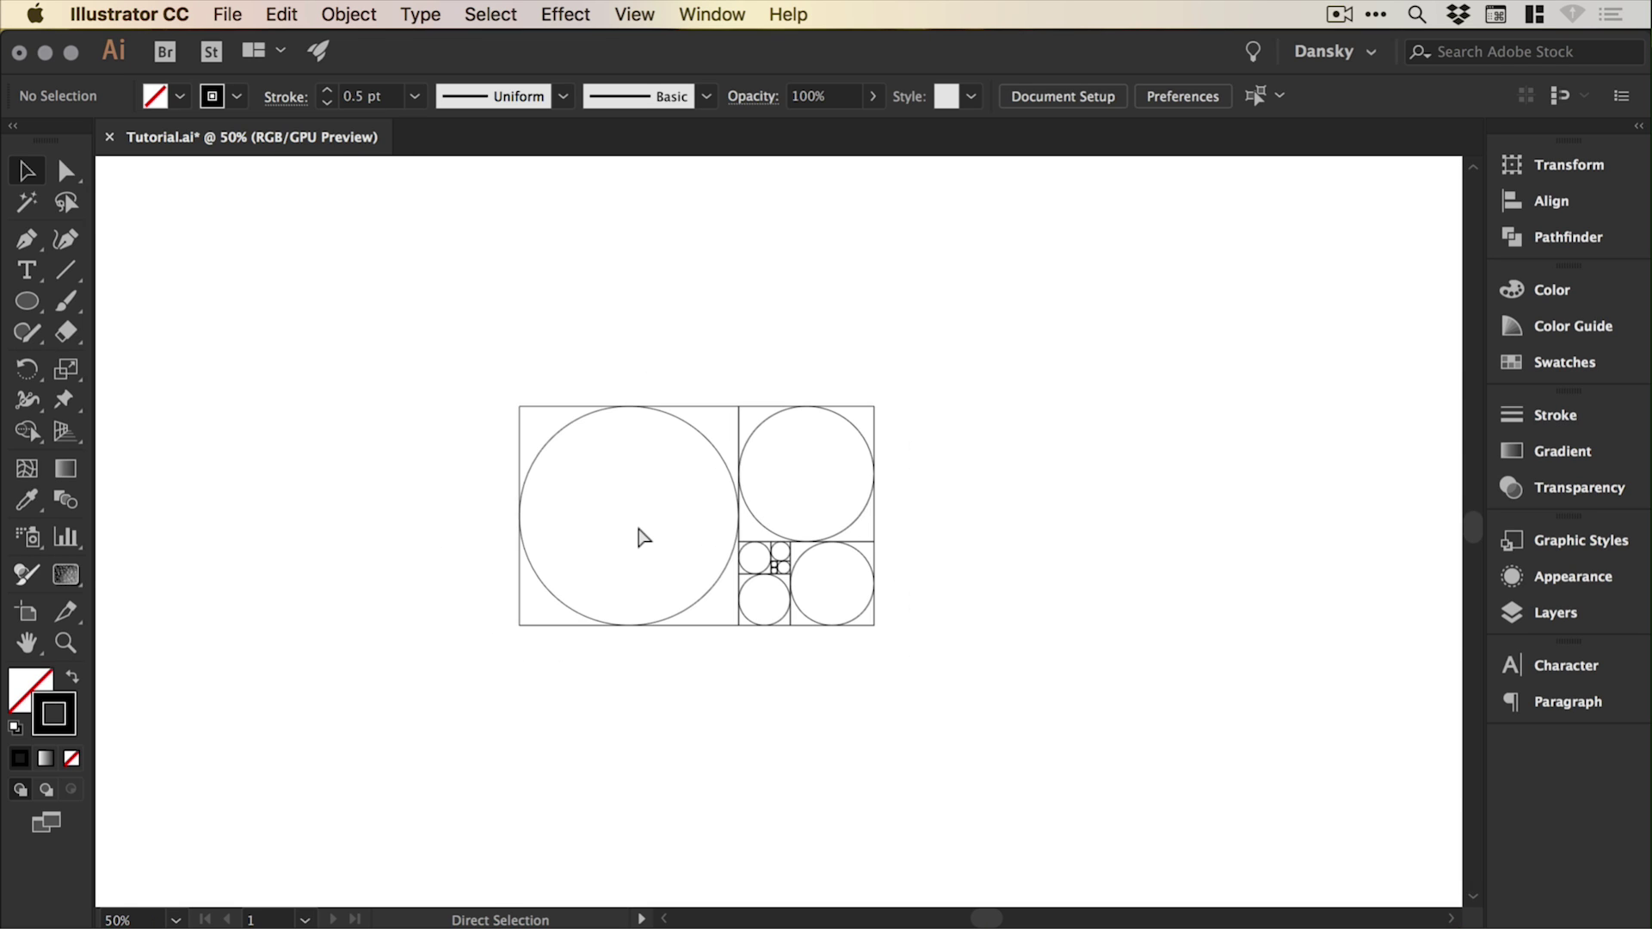
pyautogui.hscroll(6, 641, 538)
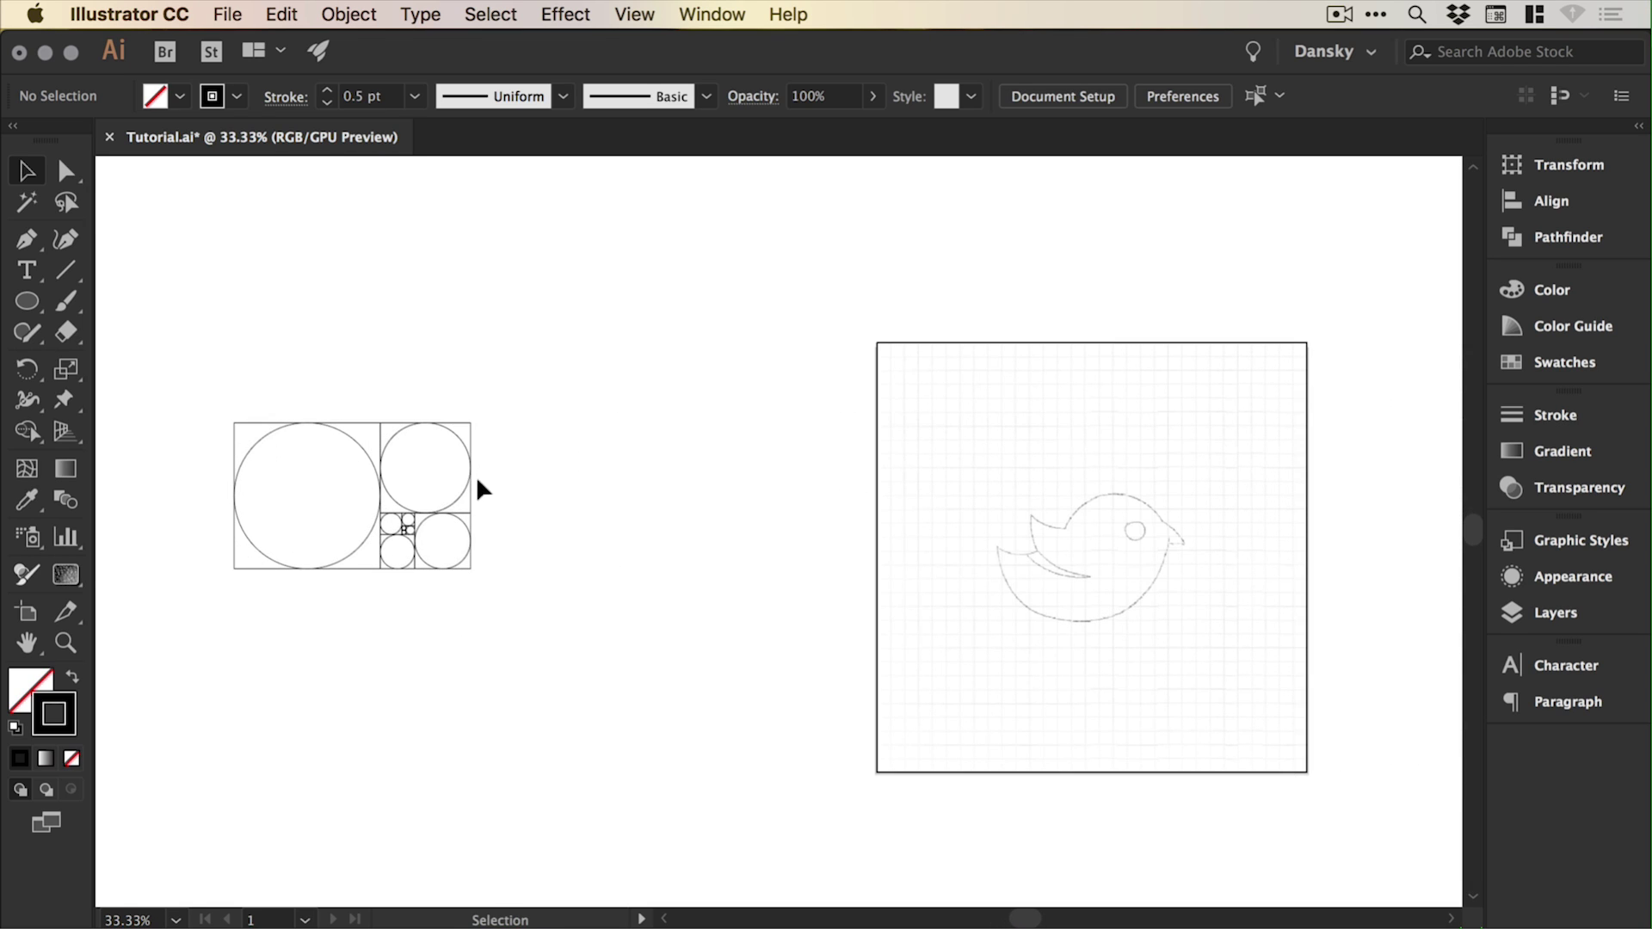
pyautogui.moveTo(477, 481); pyautogui.dragTo(566, 524)
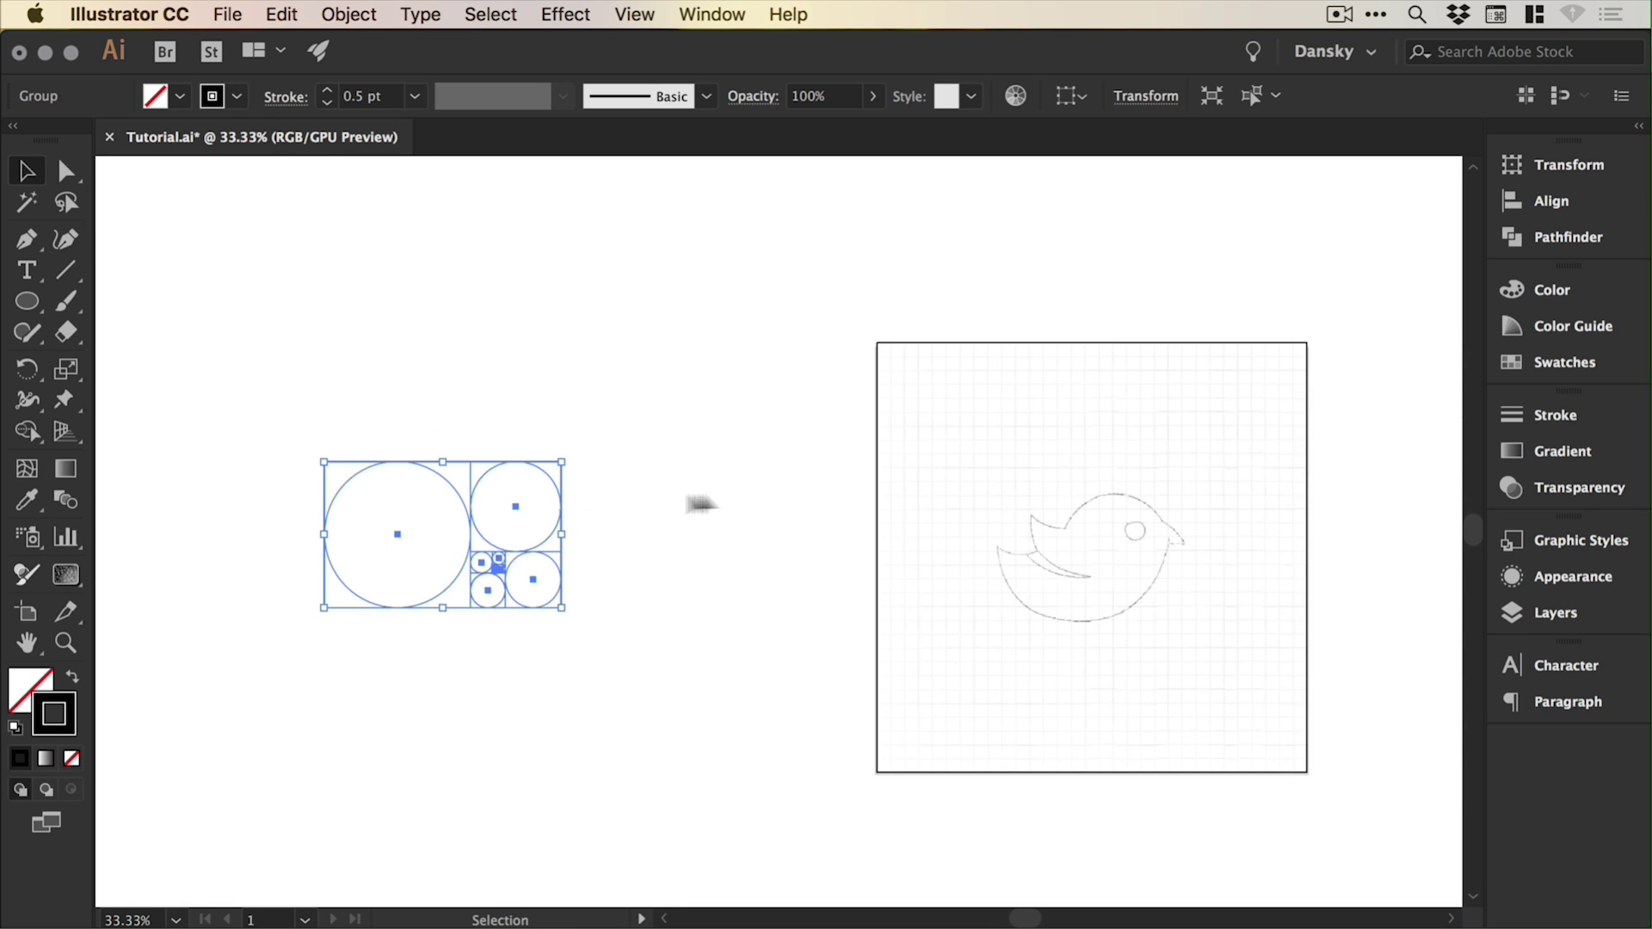
pyautogui.click(632, 430)
pyautogui.press('super+space')
pyautogui.moveTo(258, 387); pyautogui.dragTo(874, 688)
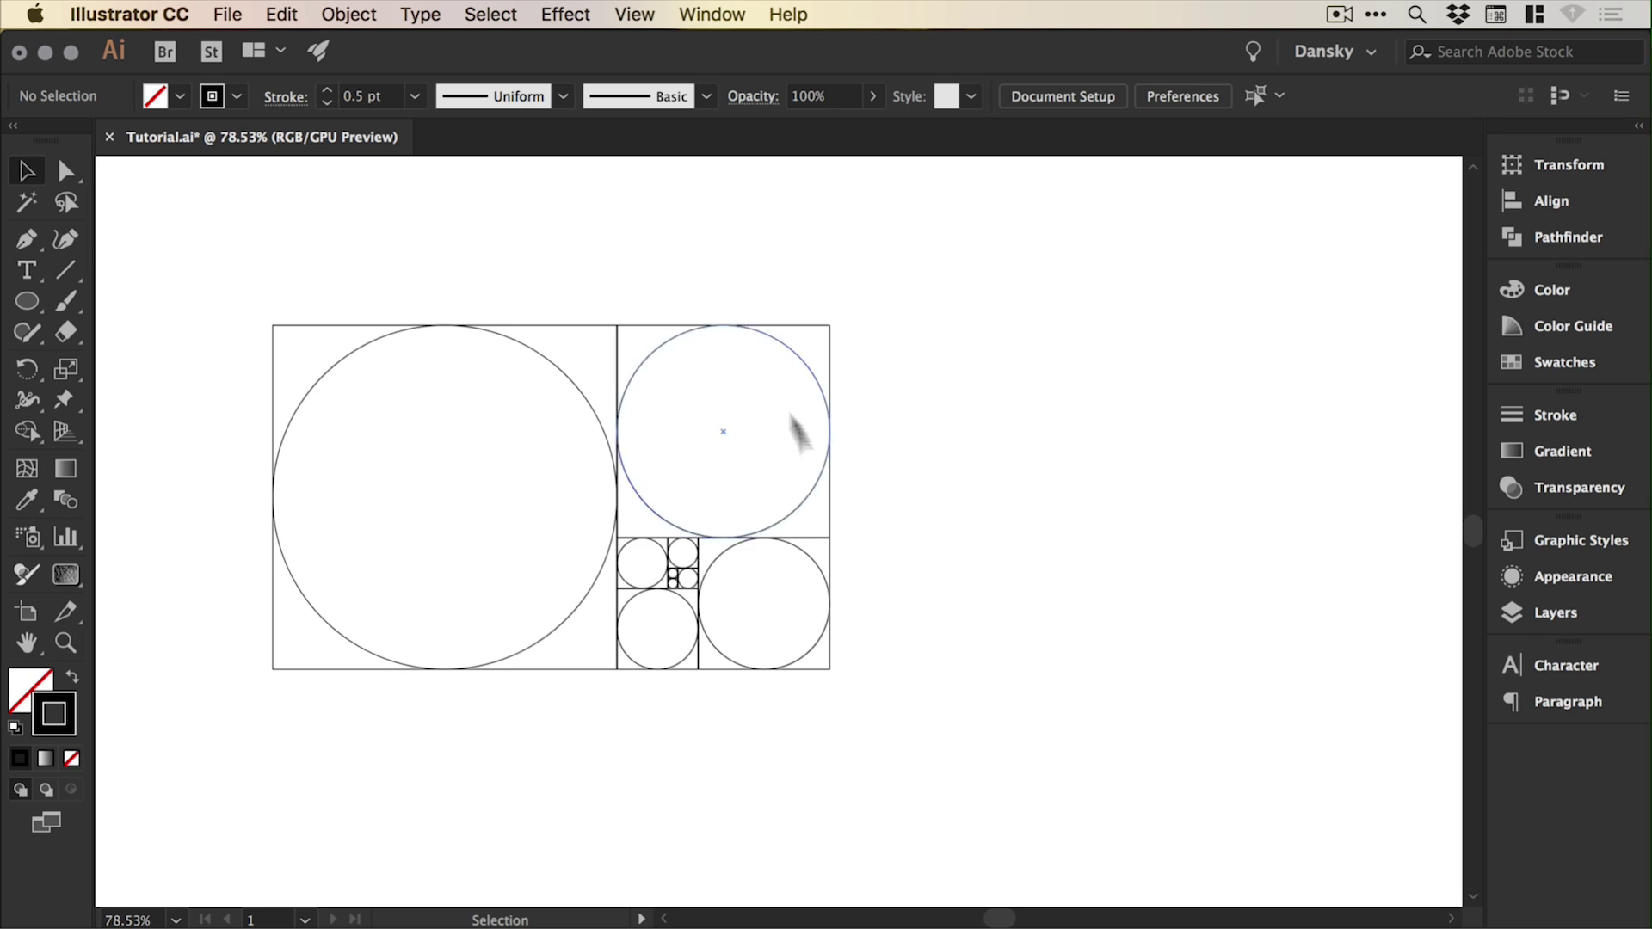
# Ungroup the circle grid and test-drag one circle-square out, undoing the move.
pyautogui.moveTo(969, 731); pyautogui.dragTo(243, 259)
pyautogui.click(349, 15)
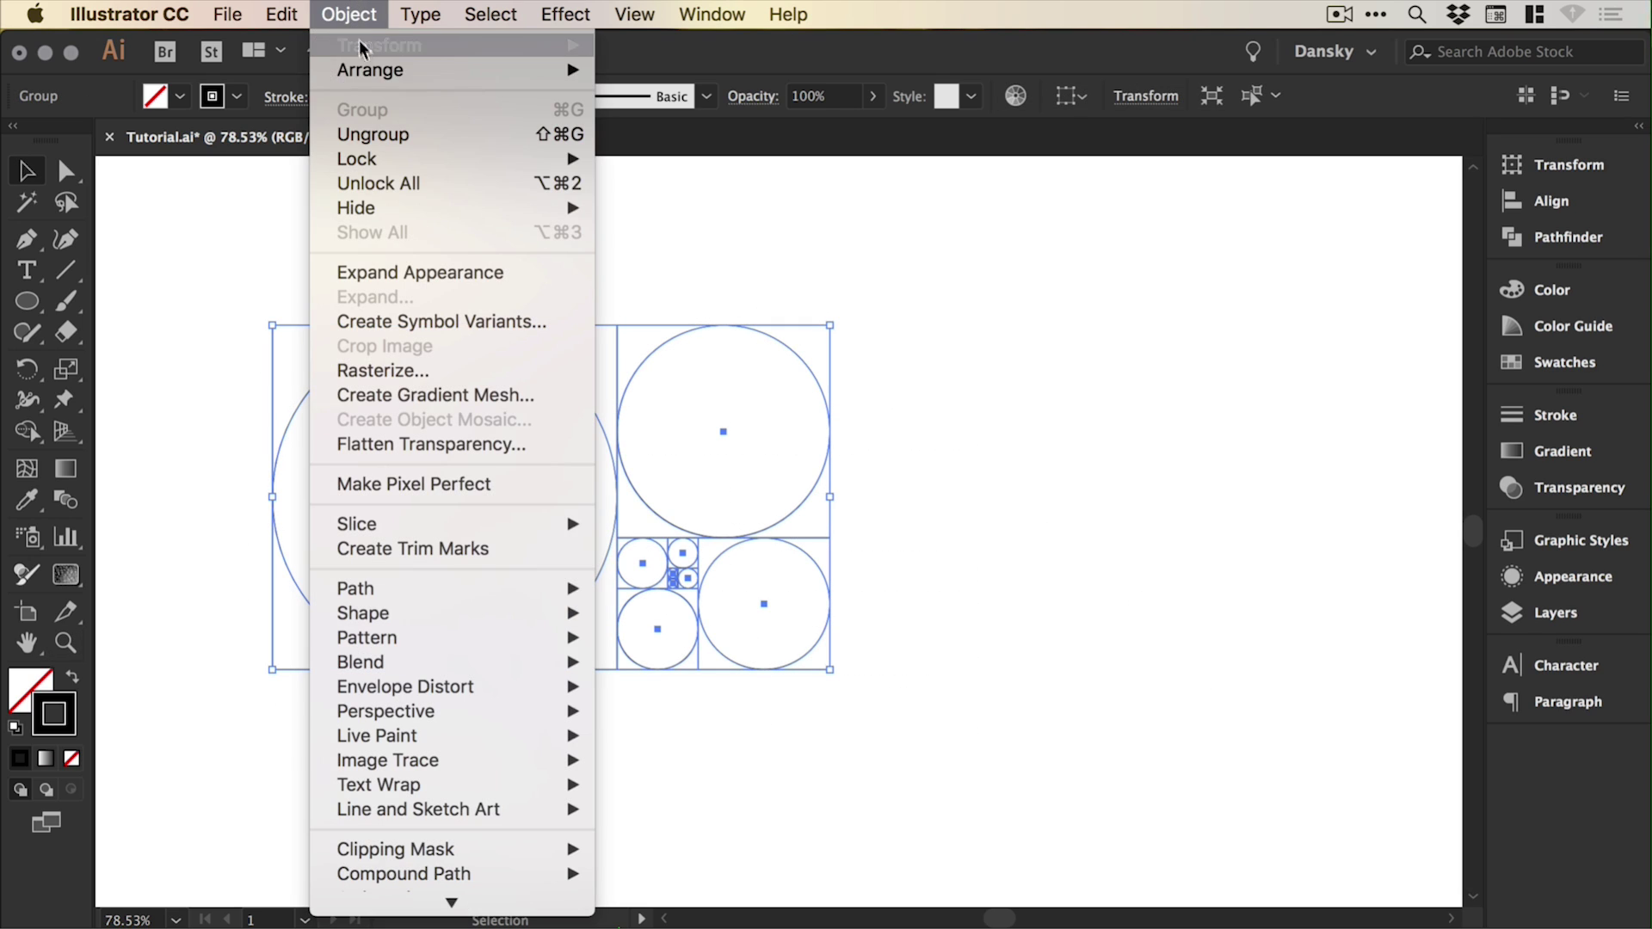
pyautogui.click(368, 136)
pyautogui.click(918, 375)
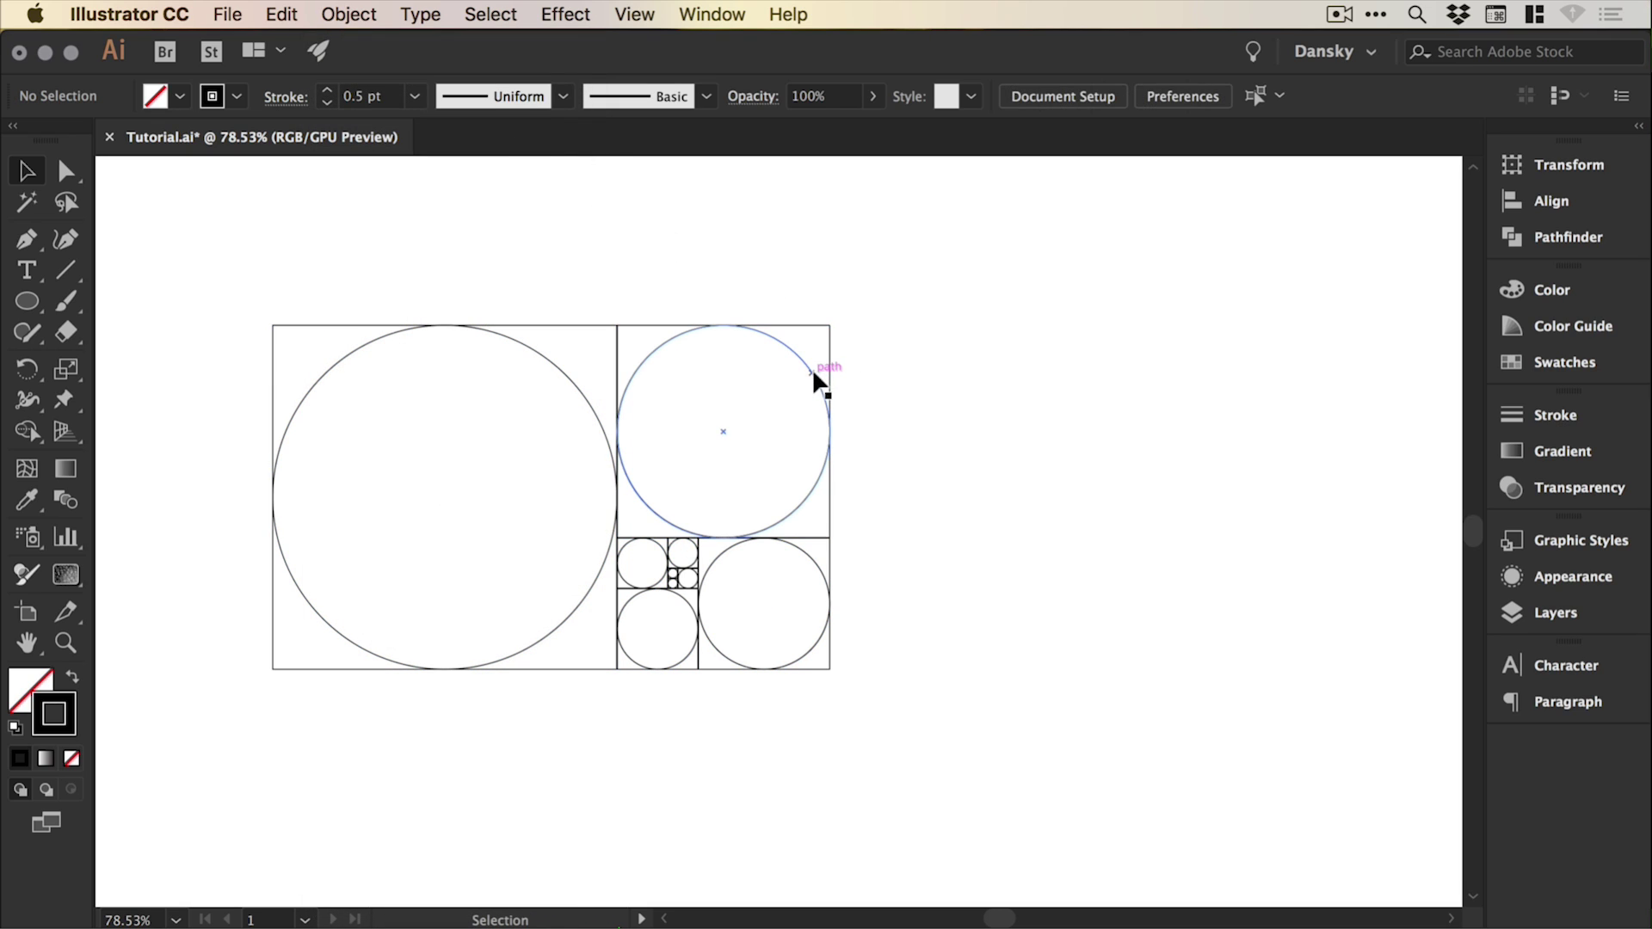
pyautogui.moveTo(812, 368); pyautogui.dragTo(1032, 384)
pyautogui.click(1086, 377)
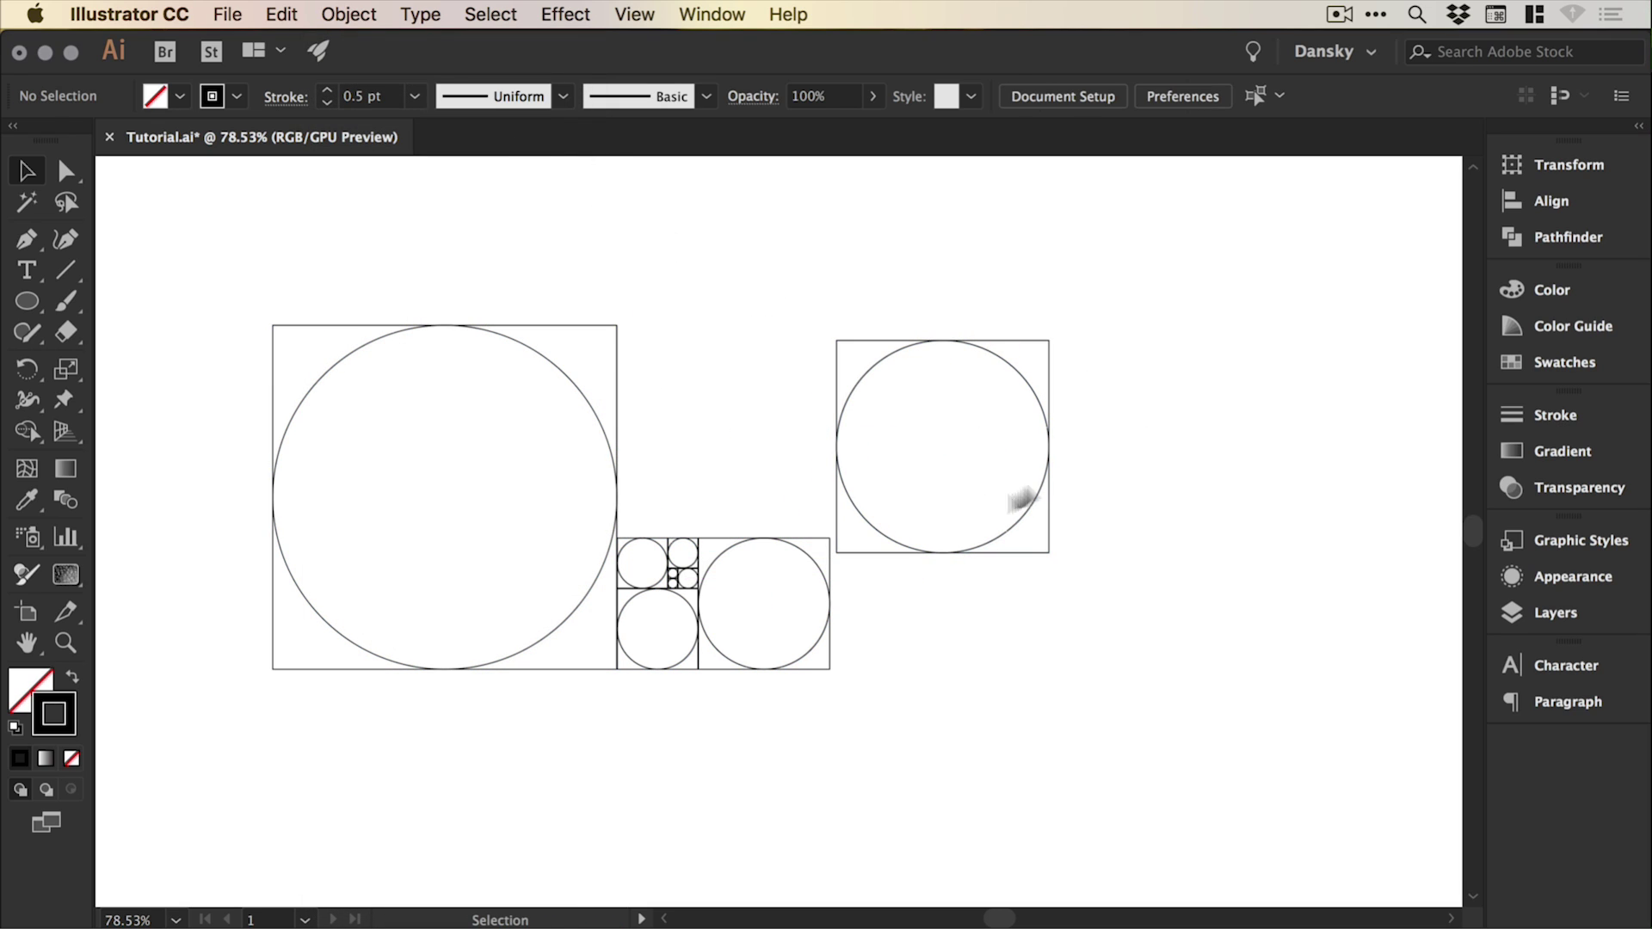
pyautogui.press('super+z')
pyautogui.press('super+z')
# Ungroup the grid's remaining nested groups.
pyautogui.moveTo(1060, 355); pyautogui.dragTo(258, 684)
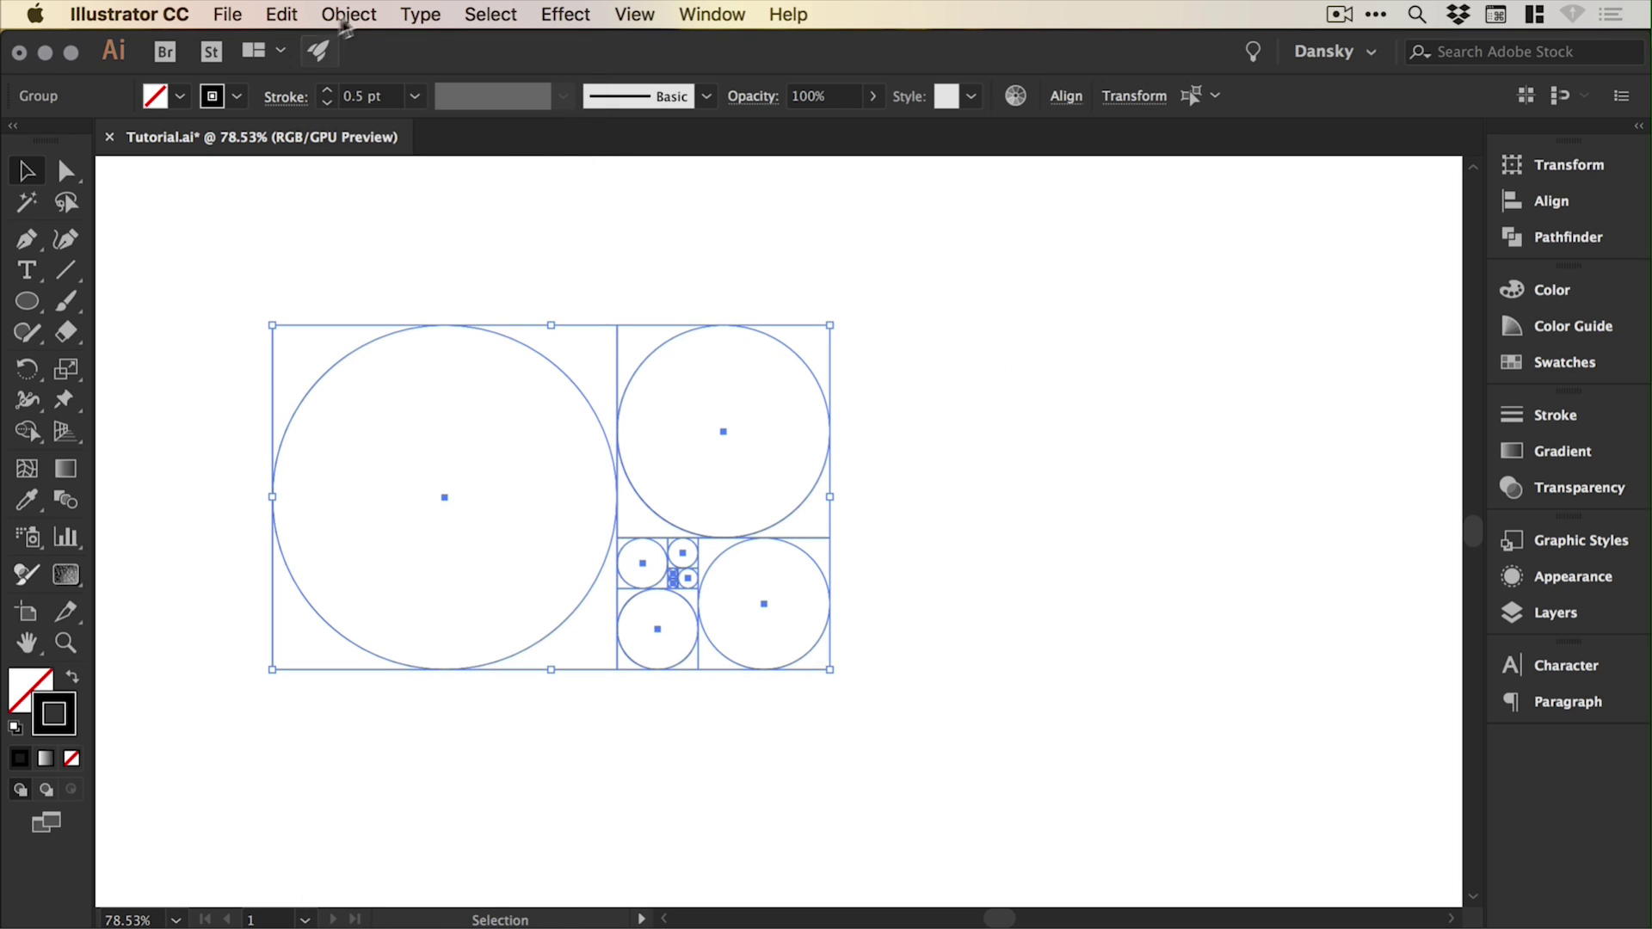
pyautogui.click(348, 15)
pyautogui.click(372, 135)
pyautogui.click(950, 435)
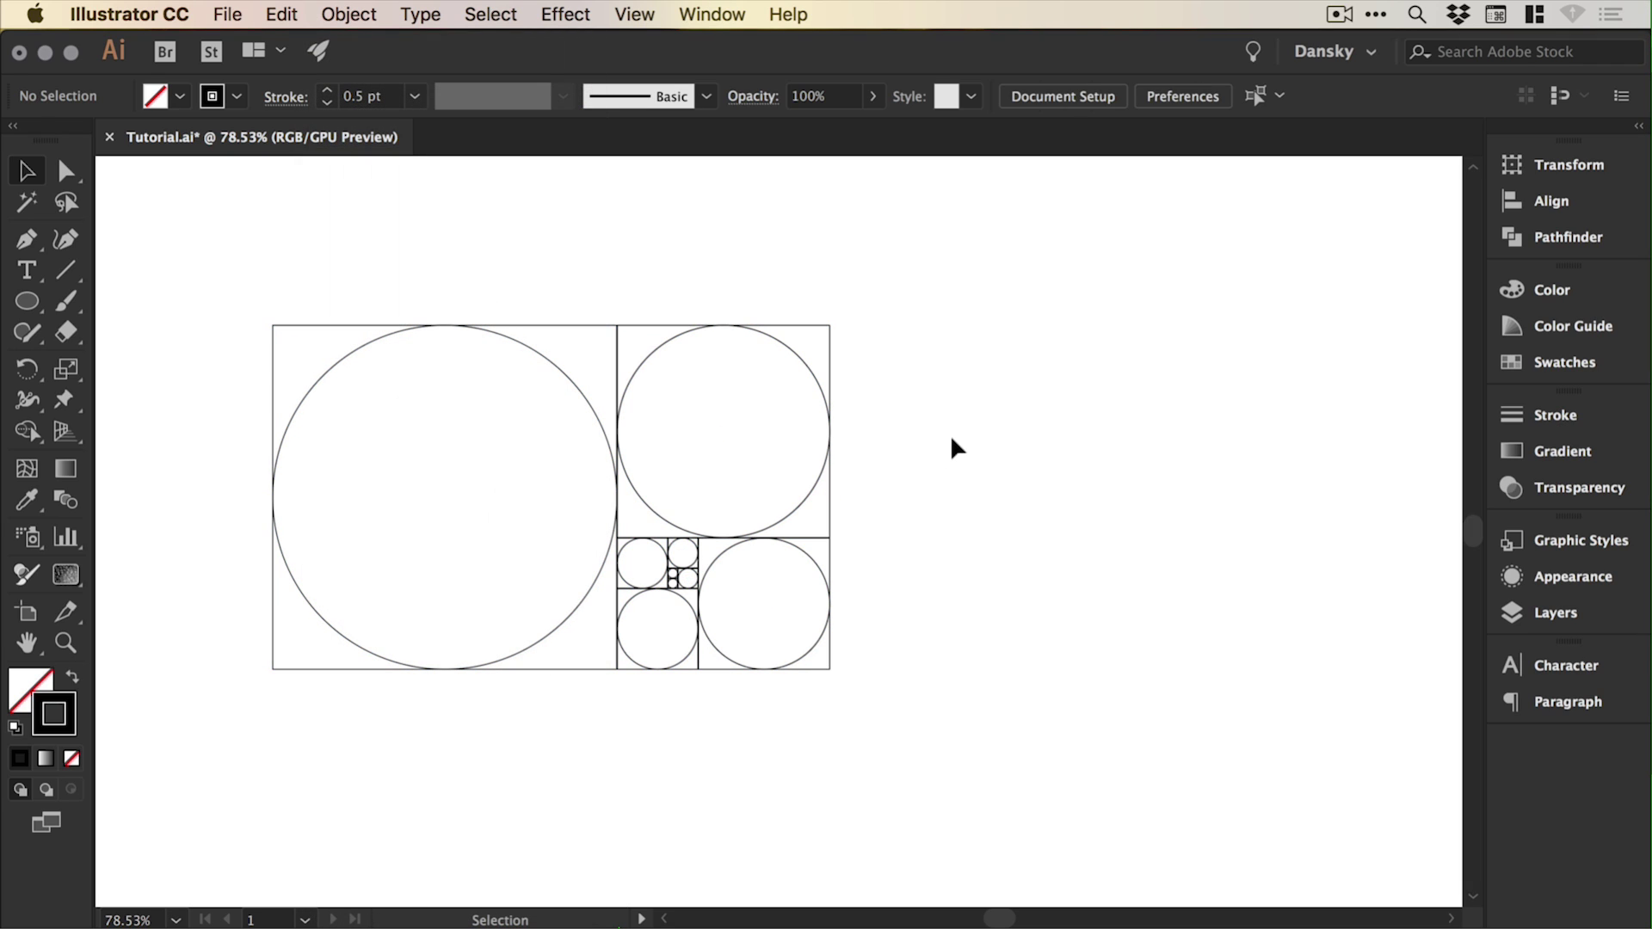
# Select the largest circle and add four more of the grid's circles to the selection.
pyautogui.click(550, 360)
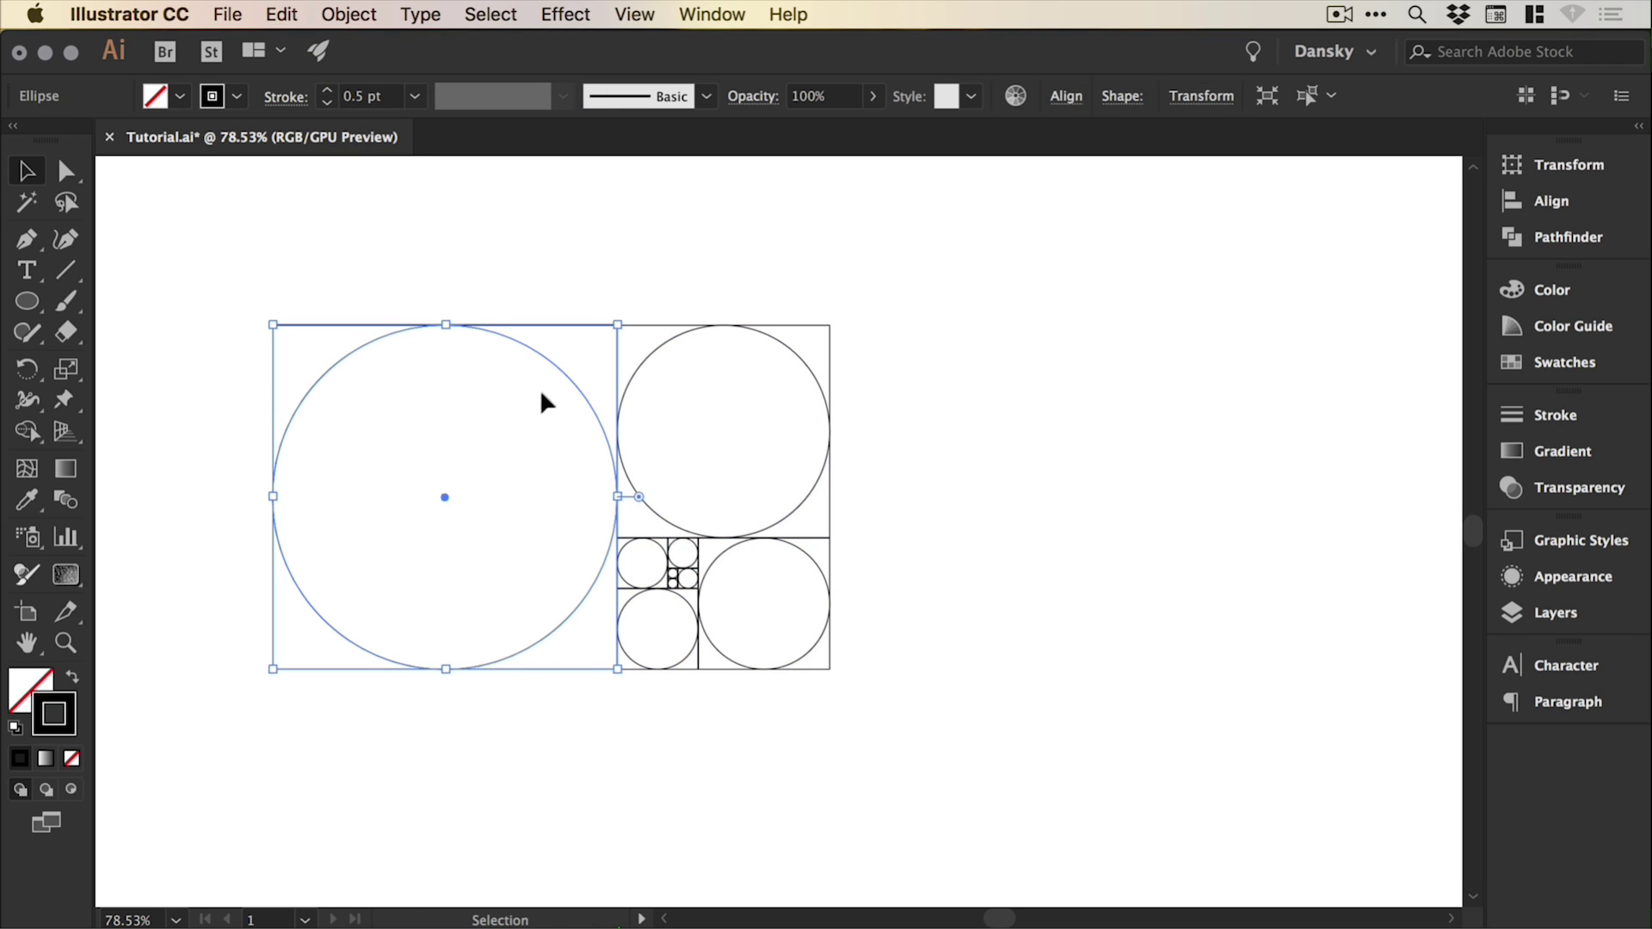
pyautogui.press('z')
pyautogui.moveTo(452, 251); pyautogui.dragTo(901, 469)
pyautogui.press('v')
pyautogui.keyDown('shift'); pyautogui.click(703, 292); pyautogui.keyUp('shift')
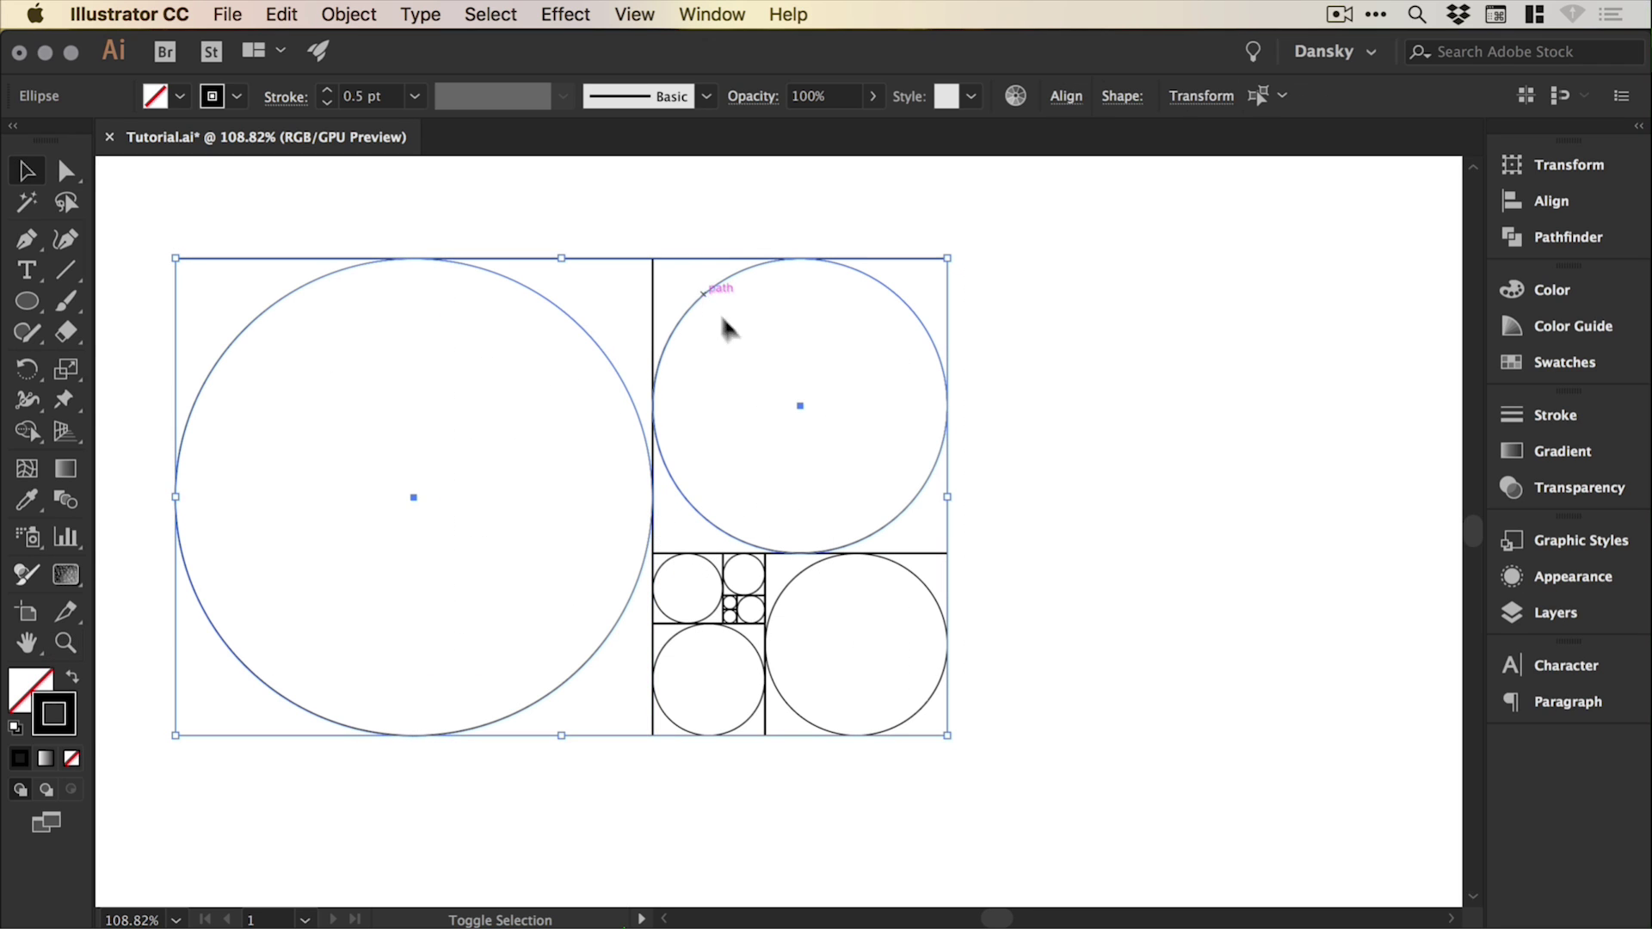
pyautogui.keyDown('shift'); pyautogui.click(790, 580); pyautogui.keyUp('shift')
pyautogui.keyDown('shift'); pyautogui.click(668, 638); pyautogui.keyUp('shift')
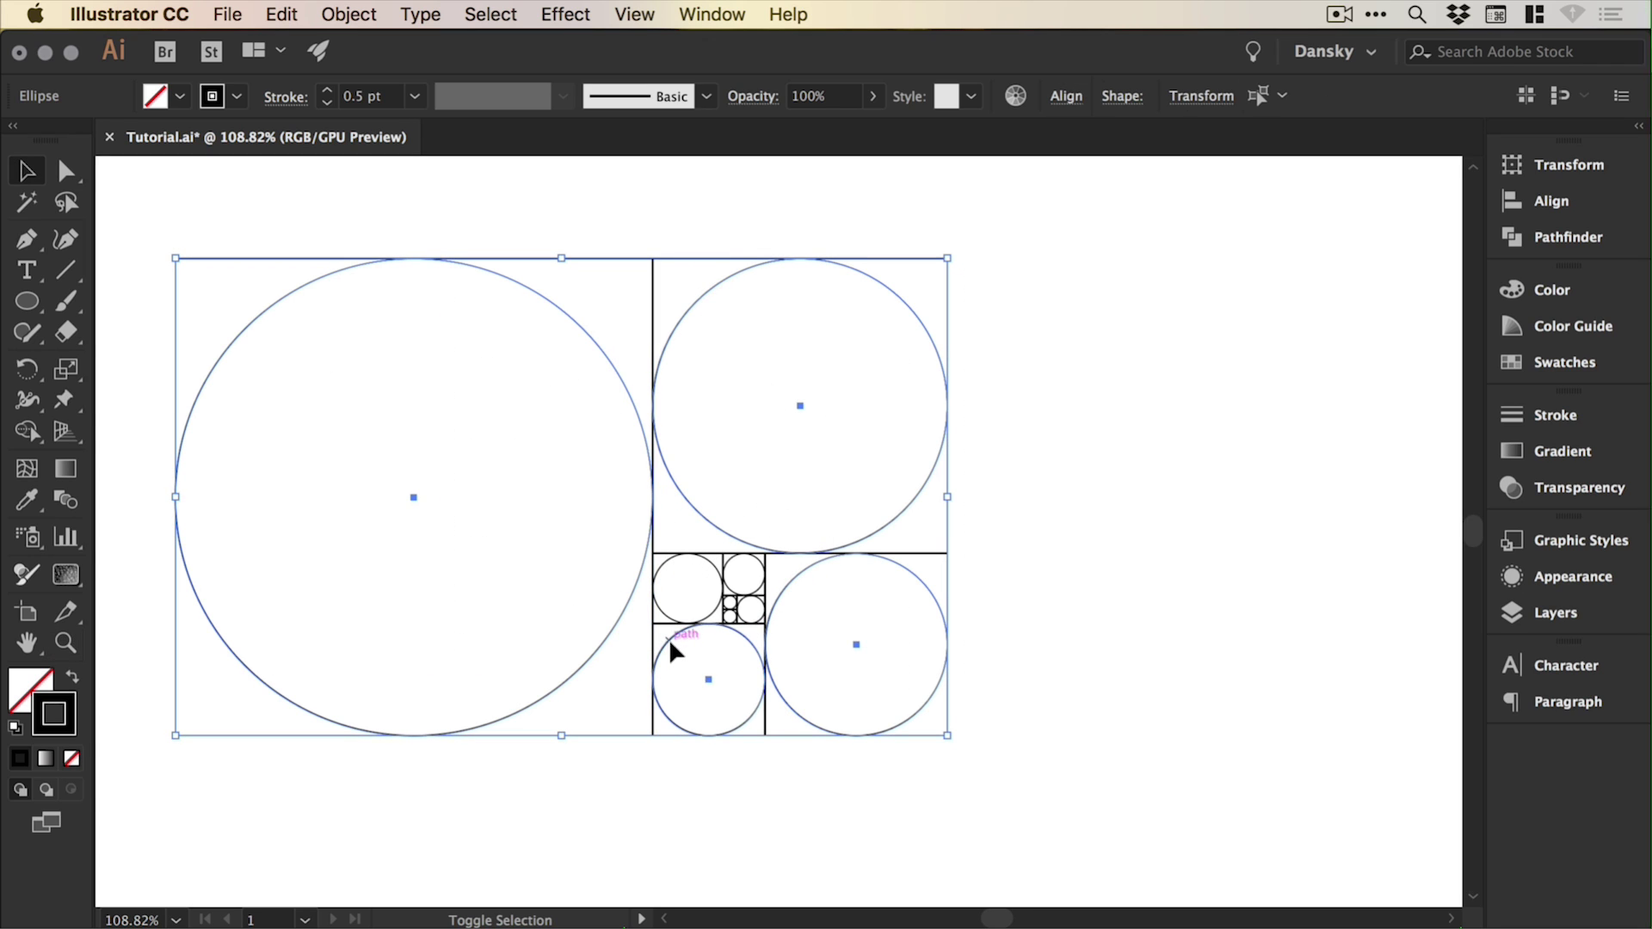
pyautogui.keyDown('shift'); pyautogui.click(668, 582); pyautogui.keyUp('shift')
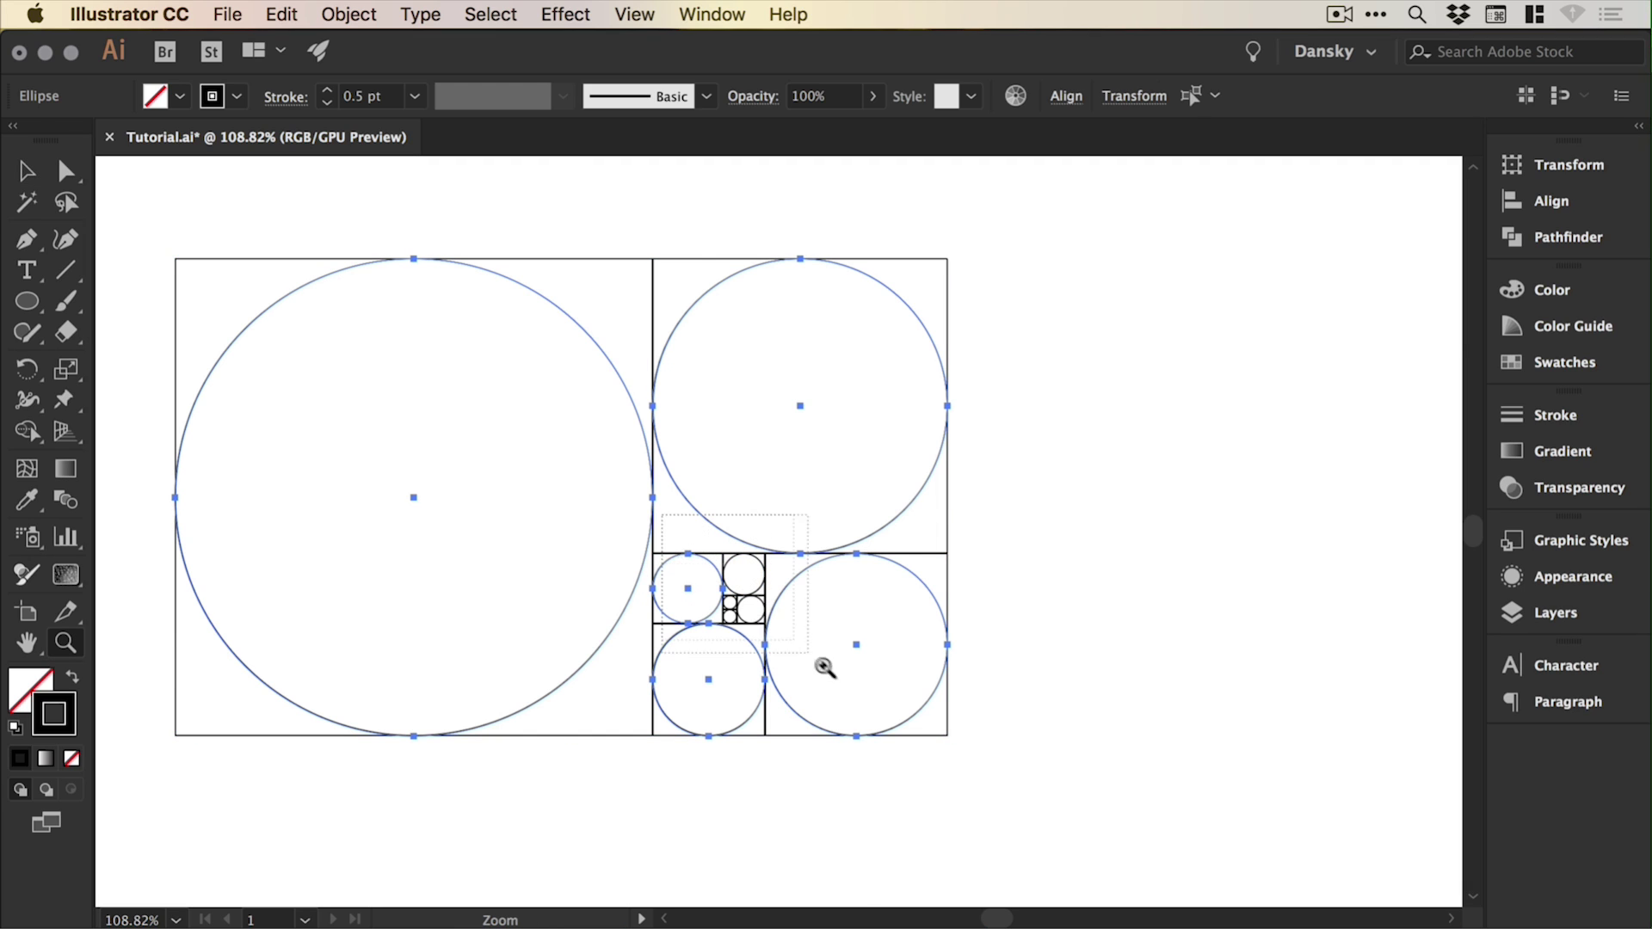
# Add the two tiniest circles to the selection, then zoom out toward the bird sketch.
pyautogui.moveTo(739, 611); pyautogui.dragTo(822, 540)
pyautogui.keyDown('shift'); pyautogui.click(756, 564); pyautogui.keyUp('shift')
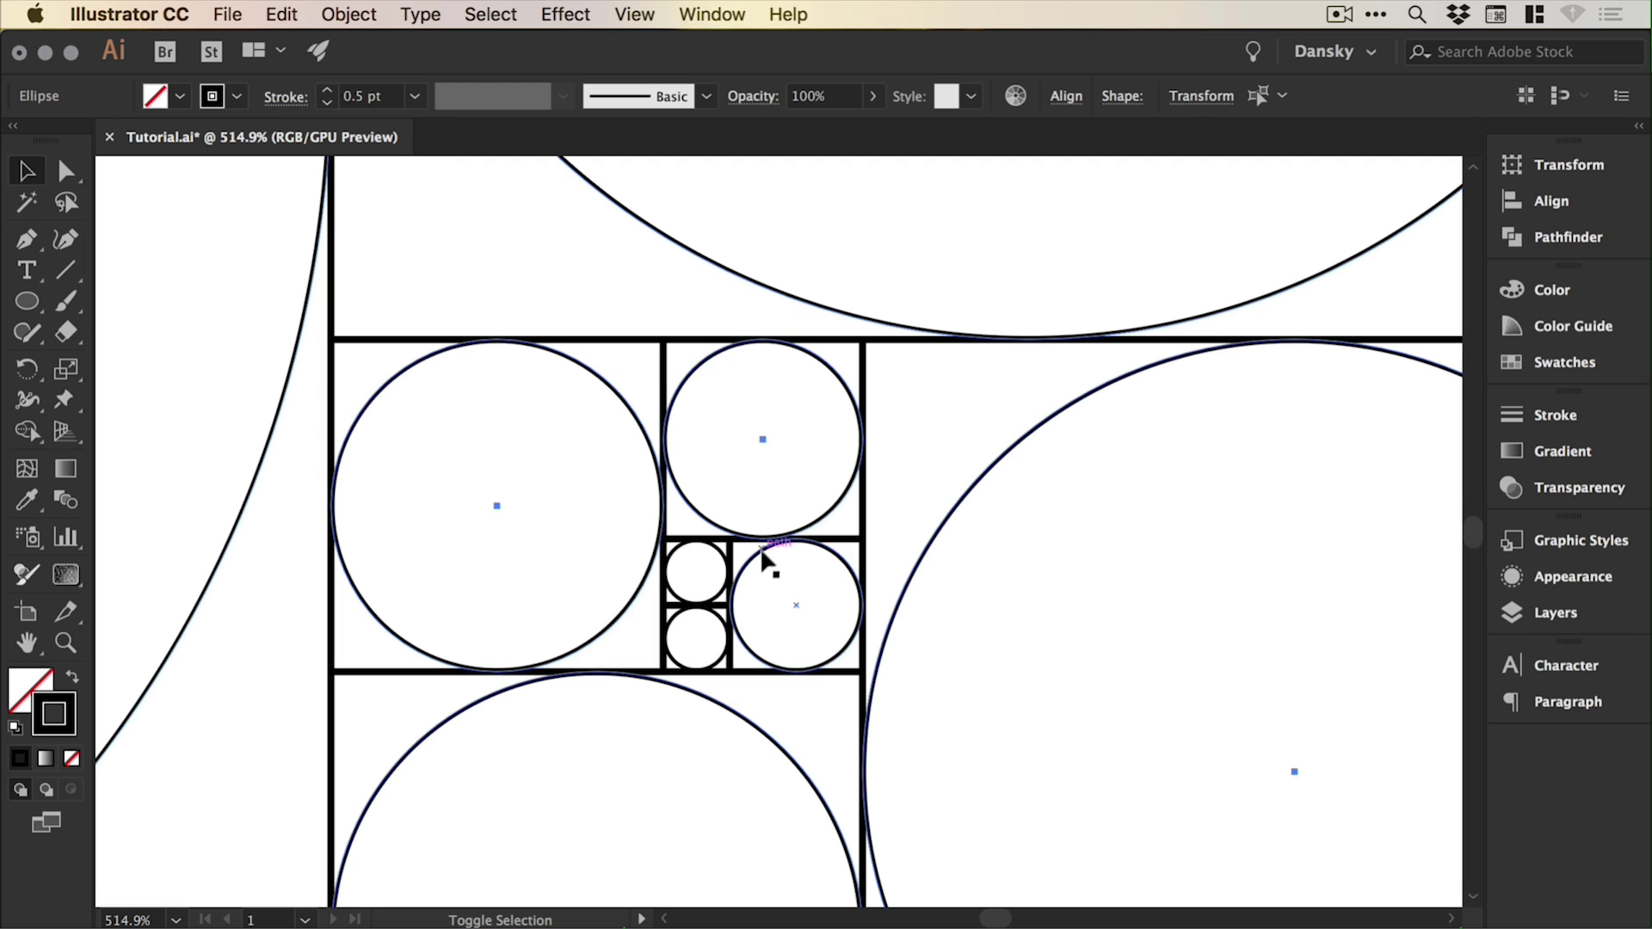
pyautogui.keyDown('shift'); pyautogui.click(717, 619); pyautogui.keyUp('shift')
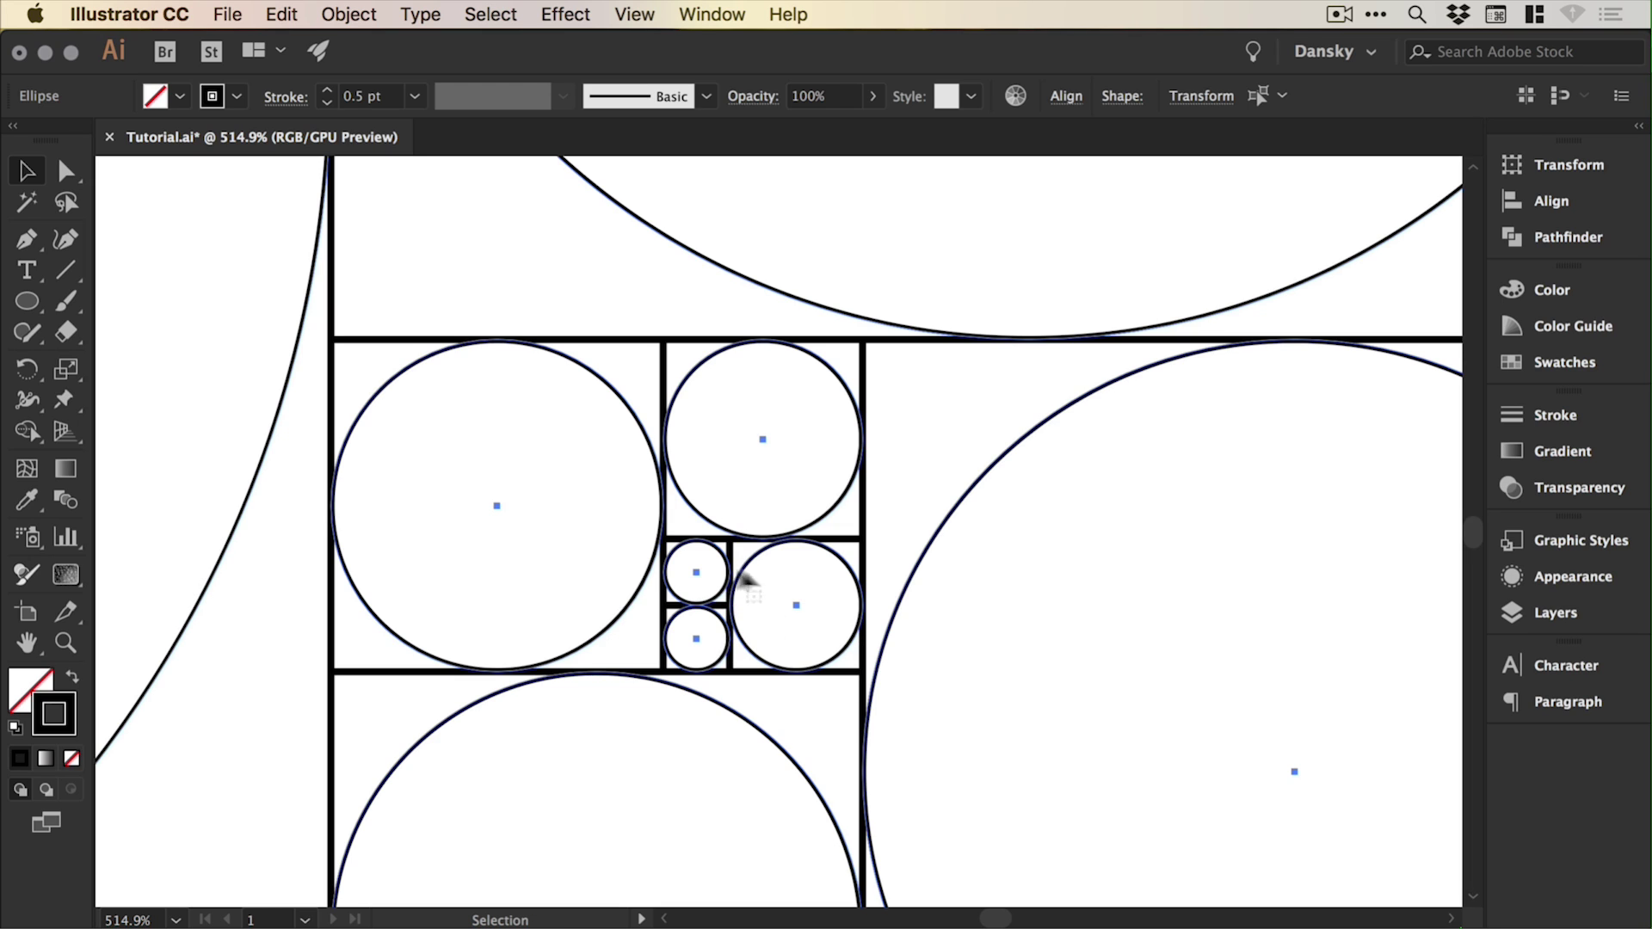
pyautogui.press('super+minus')
pyautogui.press('super+minus')
pyautogui.press('super+minus')
pyautogui.press('super+minus')
pyautogui.press('super+minus')
pyautogui.press('super+minus')
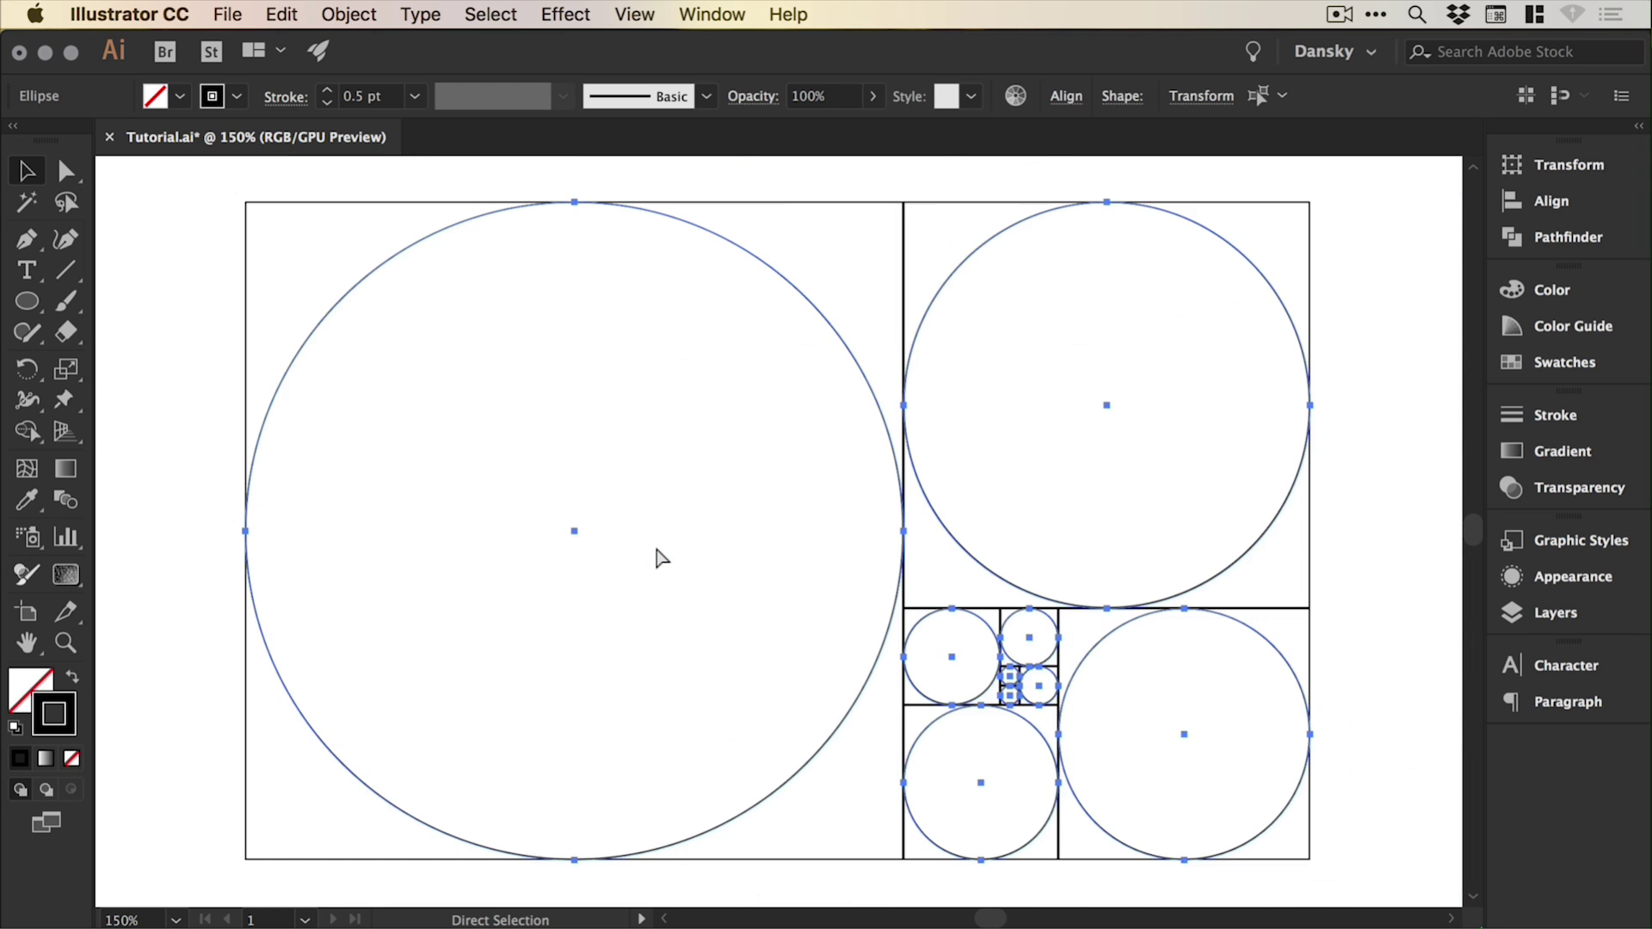
pyautogui.press('super+minus')
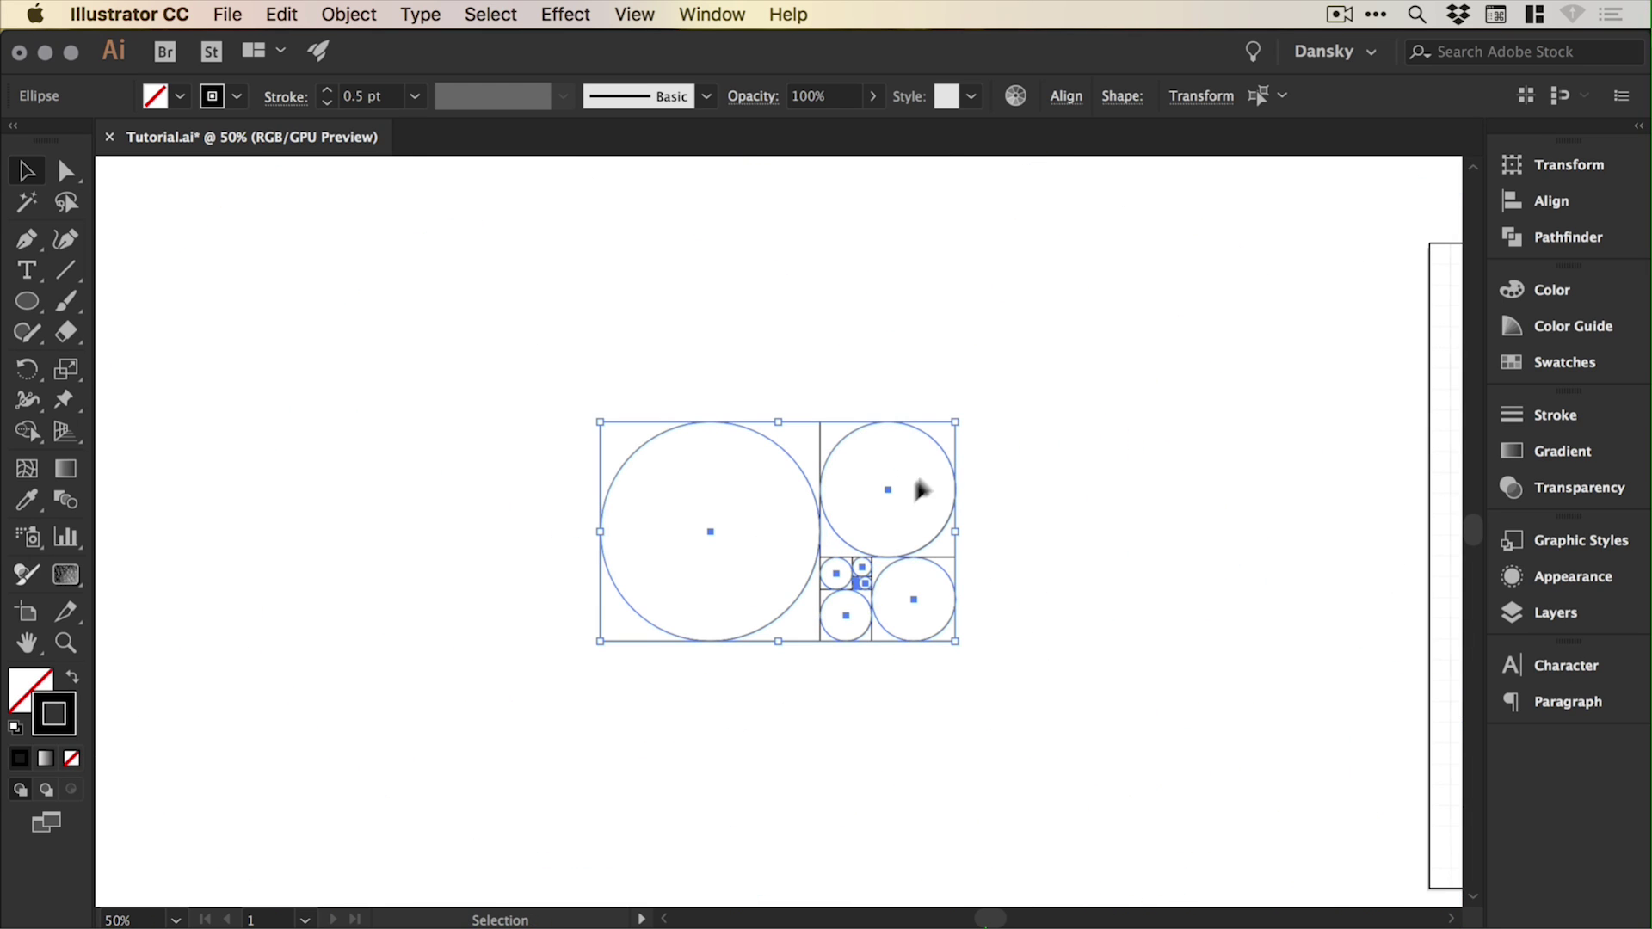
pyautogui.moveTo(916, 447); pyautogui.dragTo(643, 411)
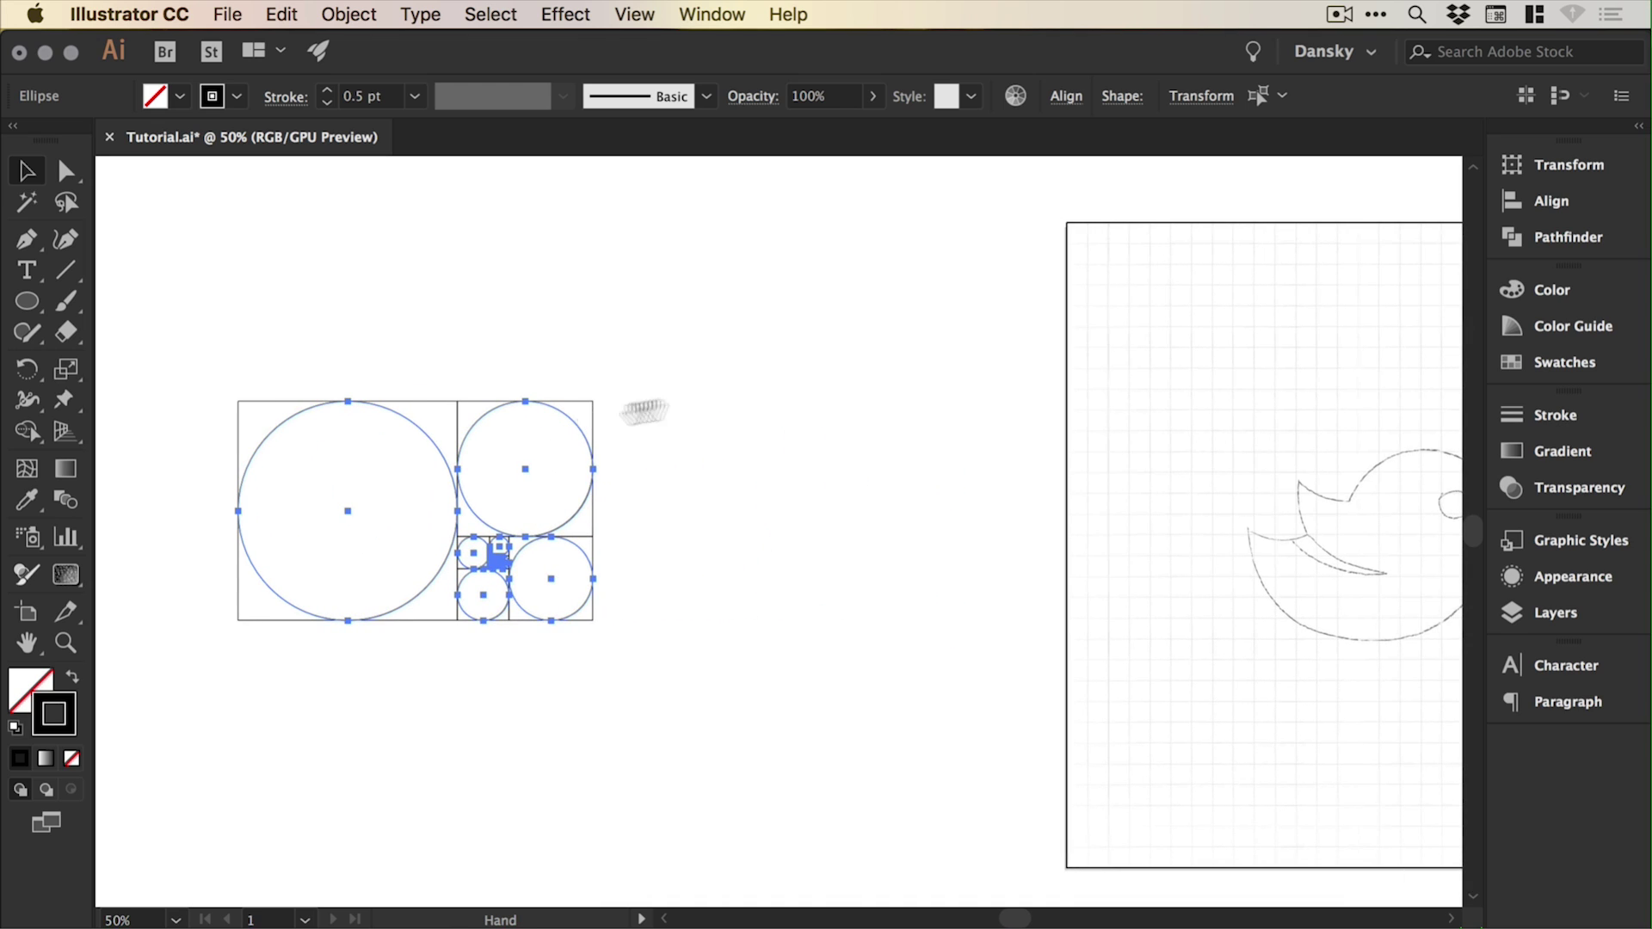
# Copy the selected circles, paste them in place, and nudge the copy to the right.
pyautogui.click(282, 14)
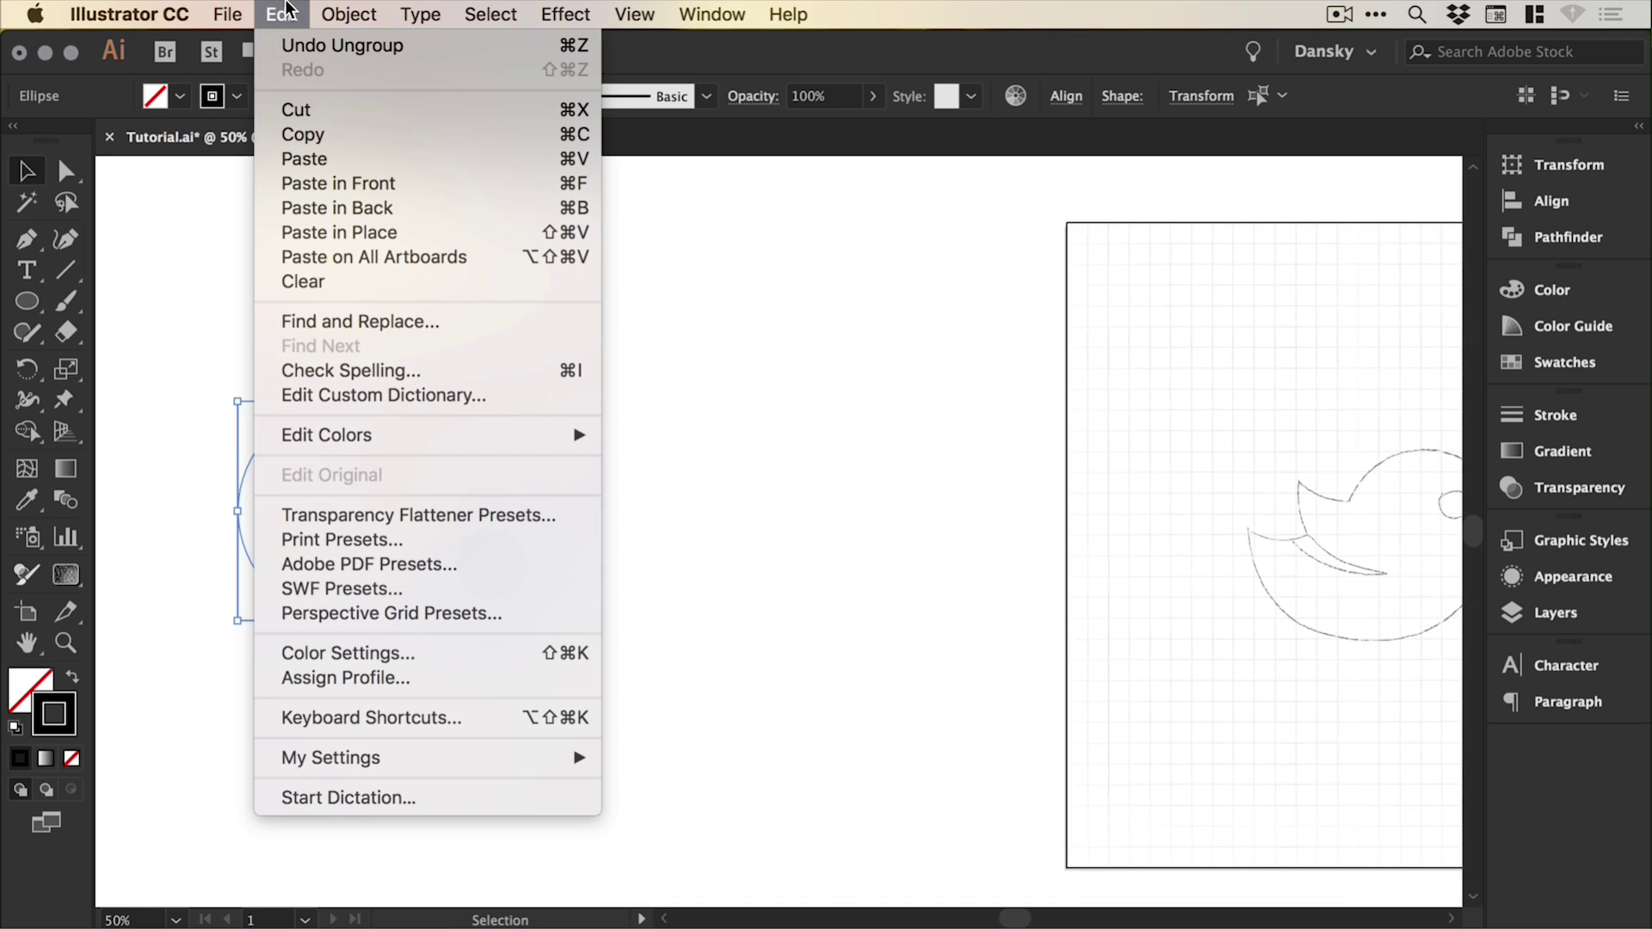
pyautogui.click(296, 131)
pyautogui.click(281, 14)
pyautogui.click(339, 230)
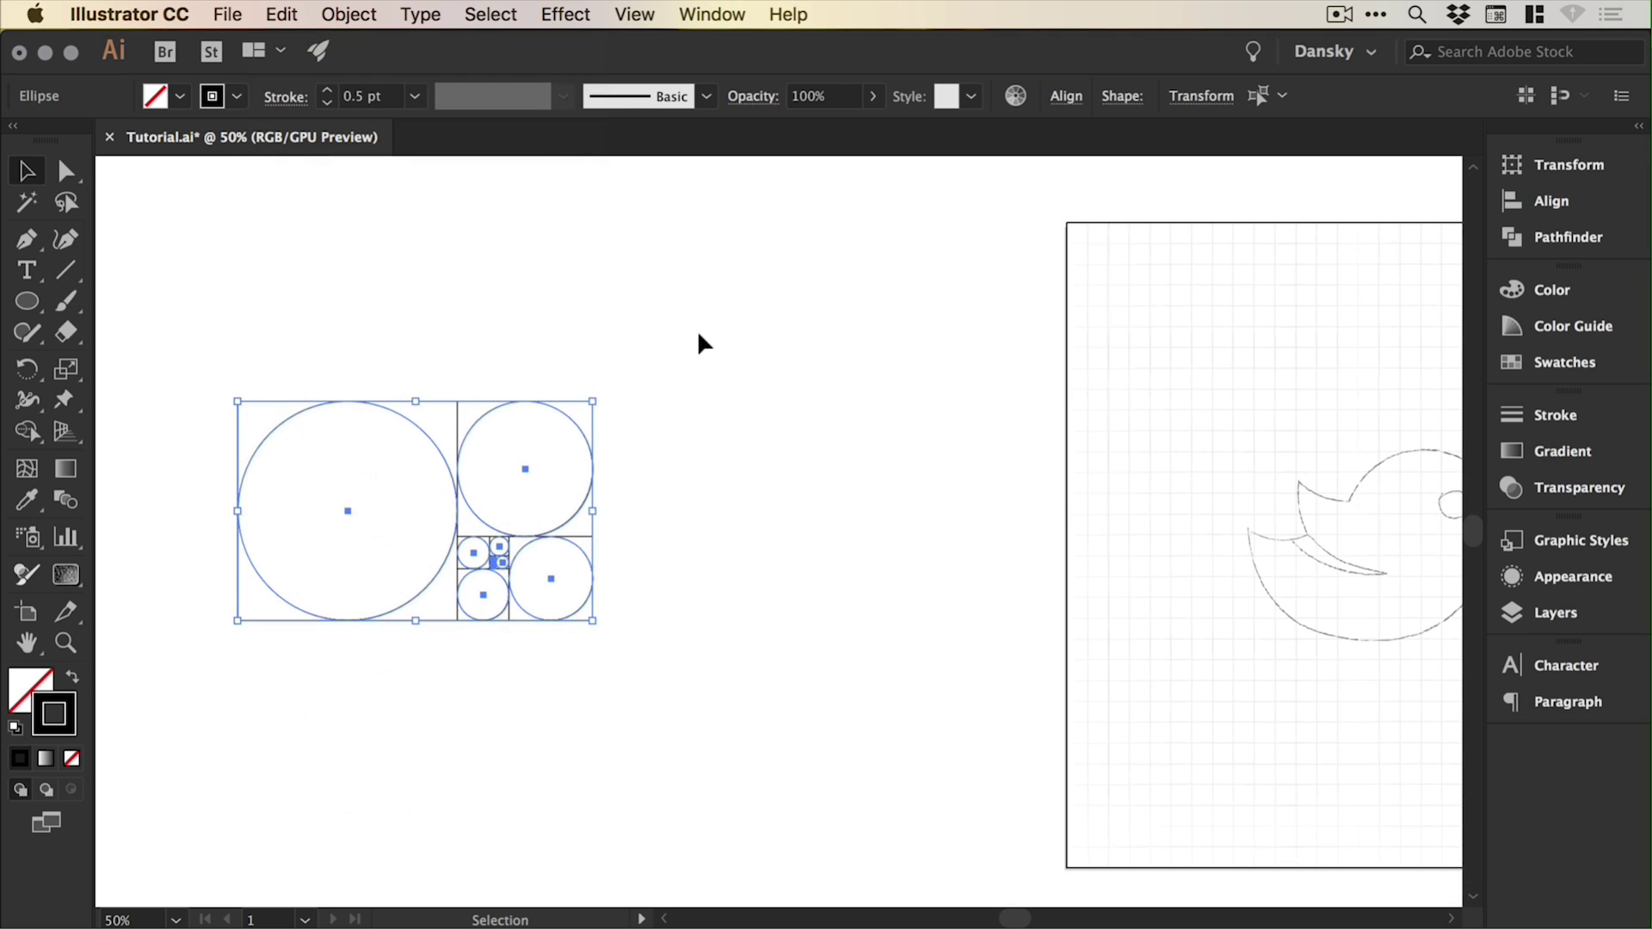
pyautogui.hotkey('shift', 'Right')
pyautogui.hotkey('shift', 'Right')
pyautogui.hotkey('shift', 'Right')
pyautogui.hotkey('shift', 'Right')
pyautogui.hotkey('shift', 'Right')
pyautogui.hotkey('shift', 'Right')
pyautogui.hotkey('shift', 'Right')
pyautogui.hotkey('shift', 'Right')
pyautogui.hotkey('shift', 'Right')
pyautogui.hotkey('shift', 'Right')
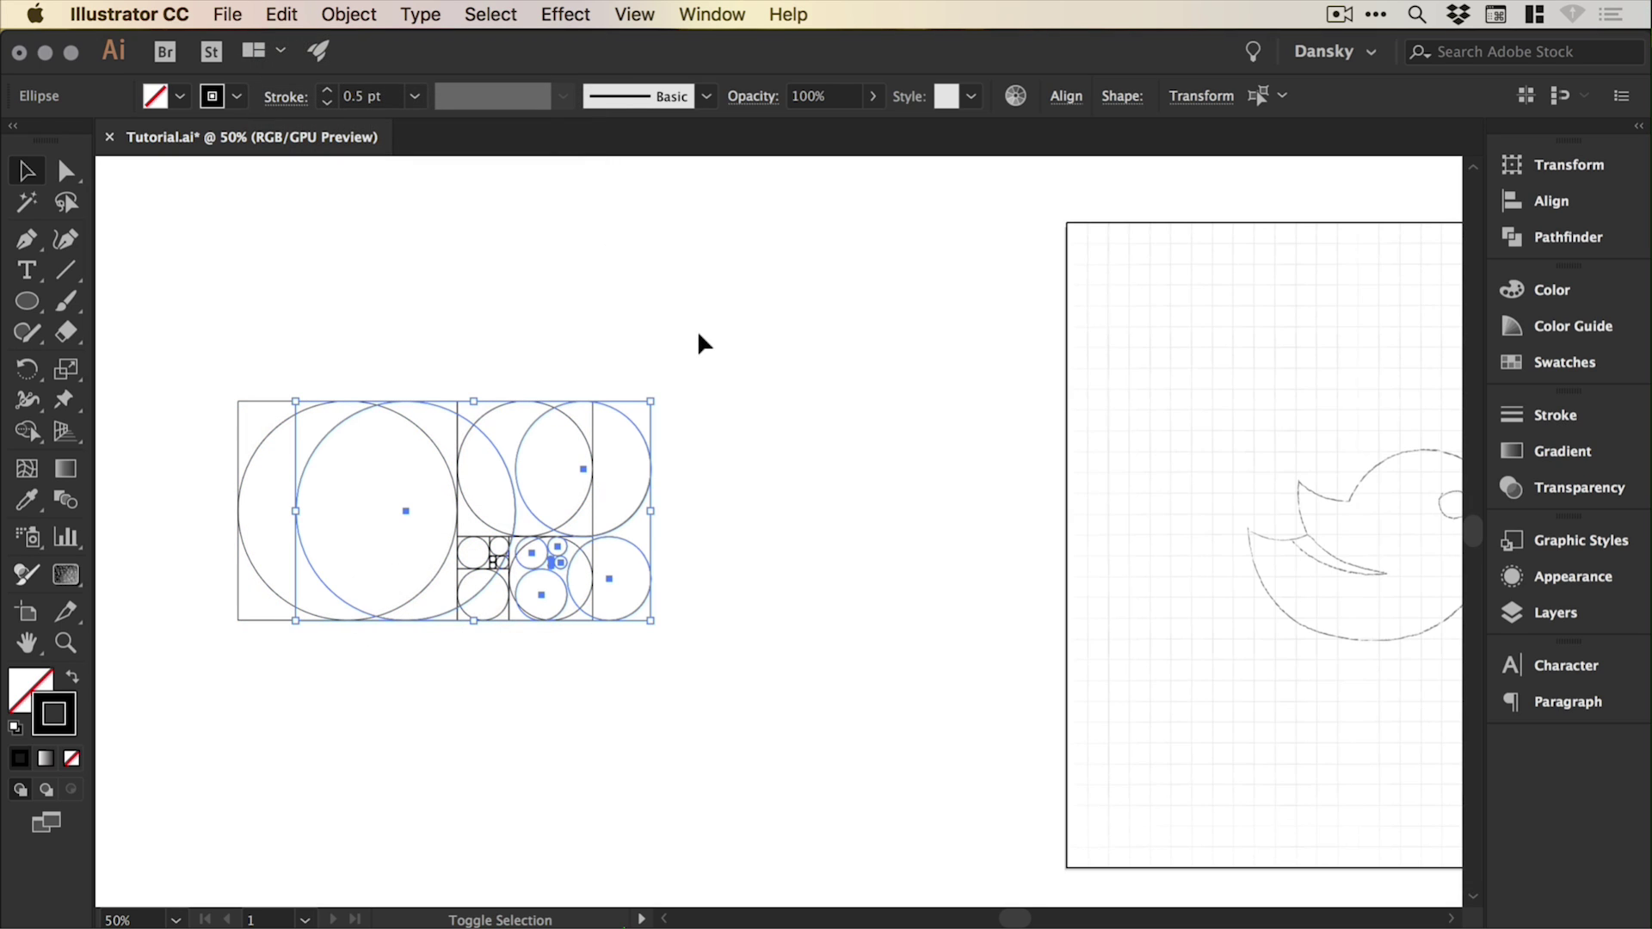
pyautogui.hotkey('shift', 'Right')
pyautogui.hotkey('shift', 'Right')
pyautogui.hotkey('shift', 'Right')
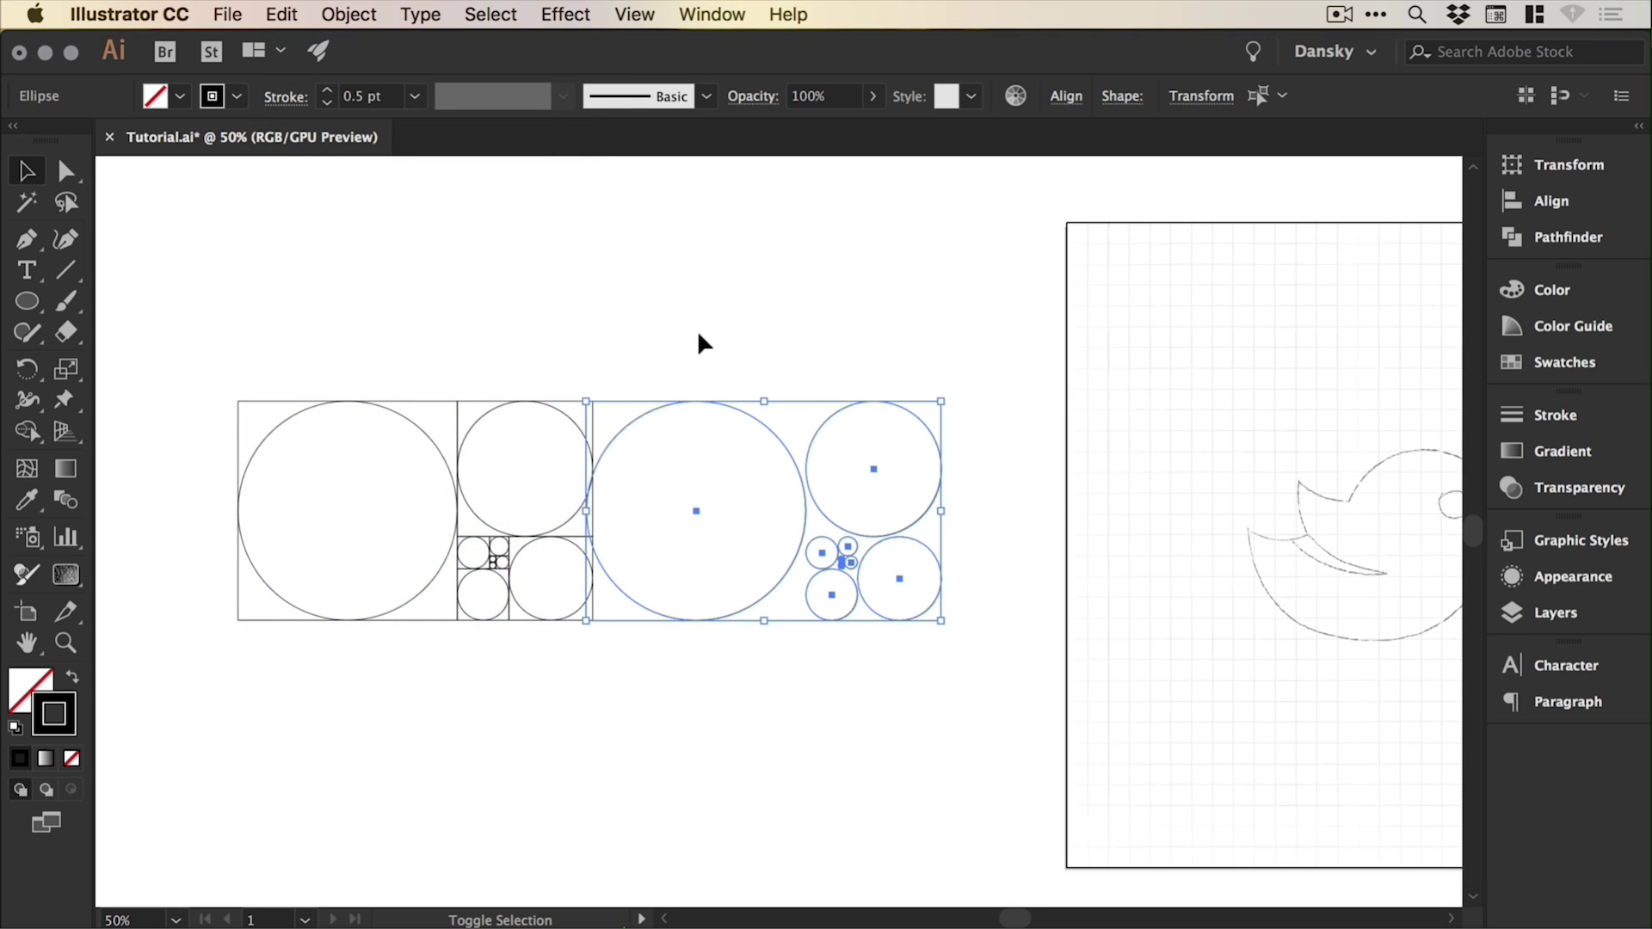
pyautogui.hotkey('shift', 'Right')
pyautogui.hotkey('shift', 'Right')
pyautogui.hotkey('shift', 'Right')
pyautogui.hotkey('shift', 'Right')
pyautogui.hotkey('shift', 'Right')
pyautogui.hotkey('shift', 'Right')
pyautogui.hotkey('shift', 'Right')
pyautogui.hotkey('shift', 'Right')
pyautogui.hotkey('shift', 'Right')
pyautogui.hotkey('shift', 'Right')
pyautogui.hotkey('shift', 'Right')
pyautogui.hotkey('shift', 'Right')
pyautogui.hotkey('shift', 'Right')
pyautogui.hotkey('shift', 'Right')
pyautogui.click(697, 329)
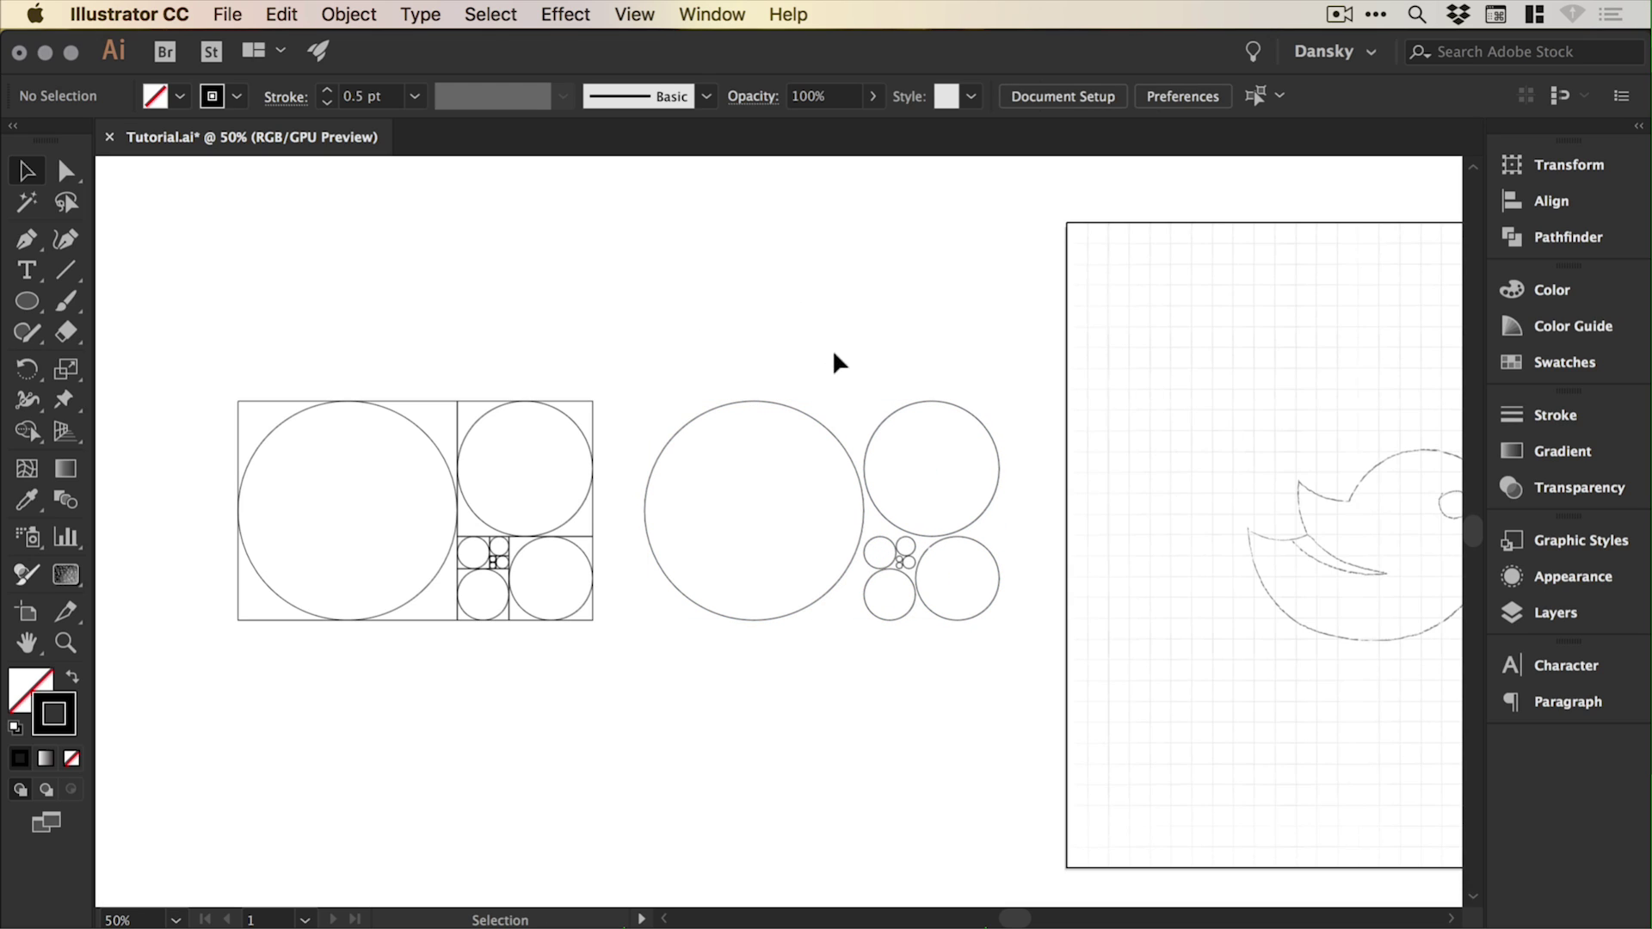
# Centre the copied circles horizontally and vertically so they become concentric.
pyautogui.moveTo(712, 291); pyautogui.dragTo(997, 688)
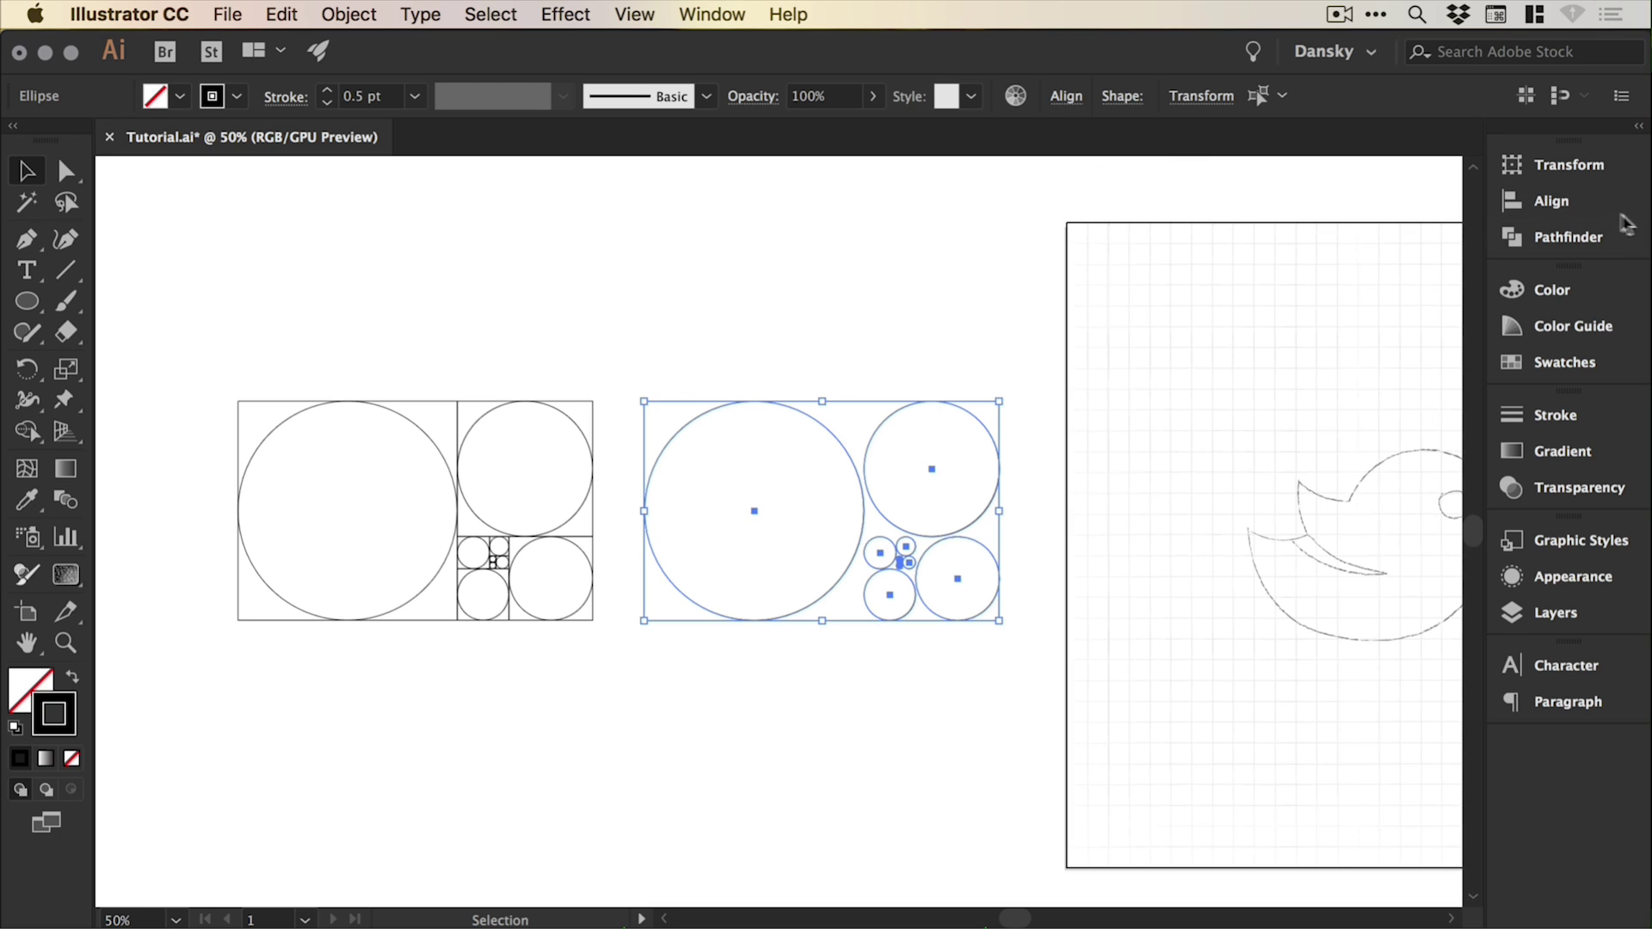
pyautogui.click(1581, 203)
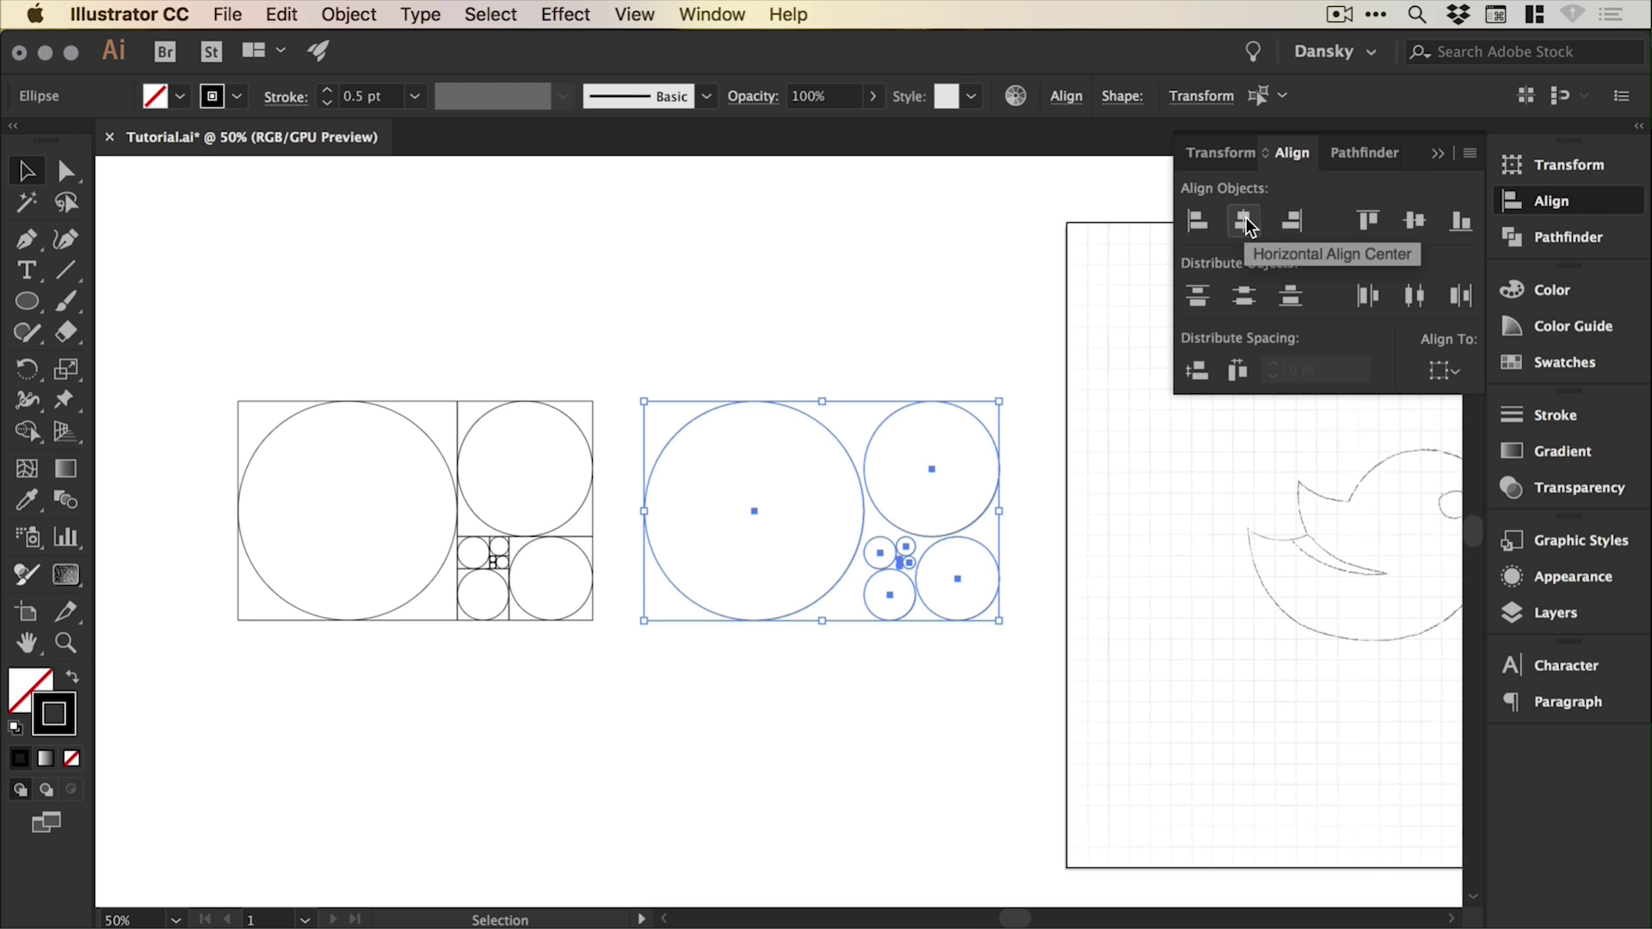
pyautogui.click(1245, 223)
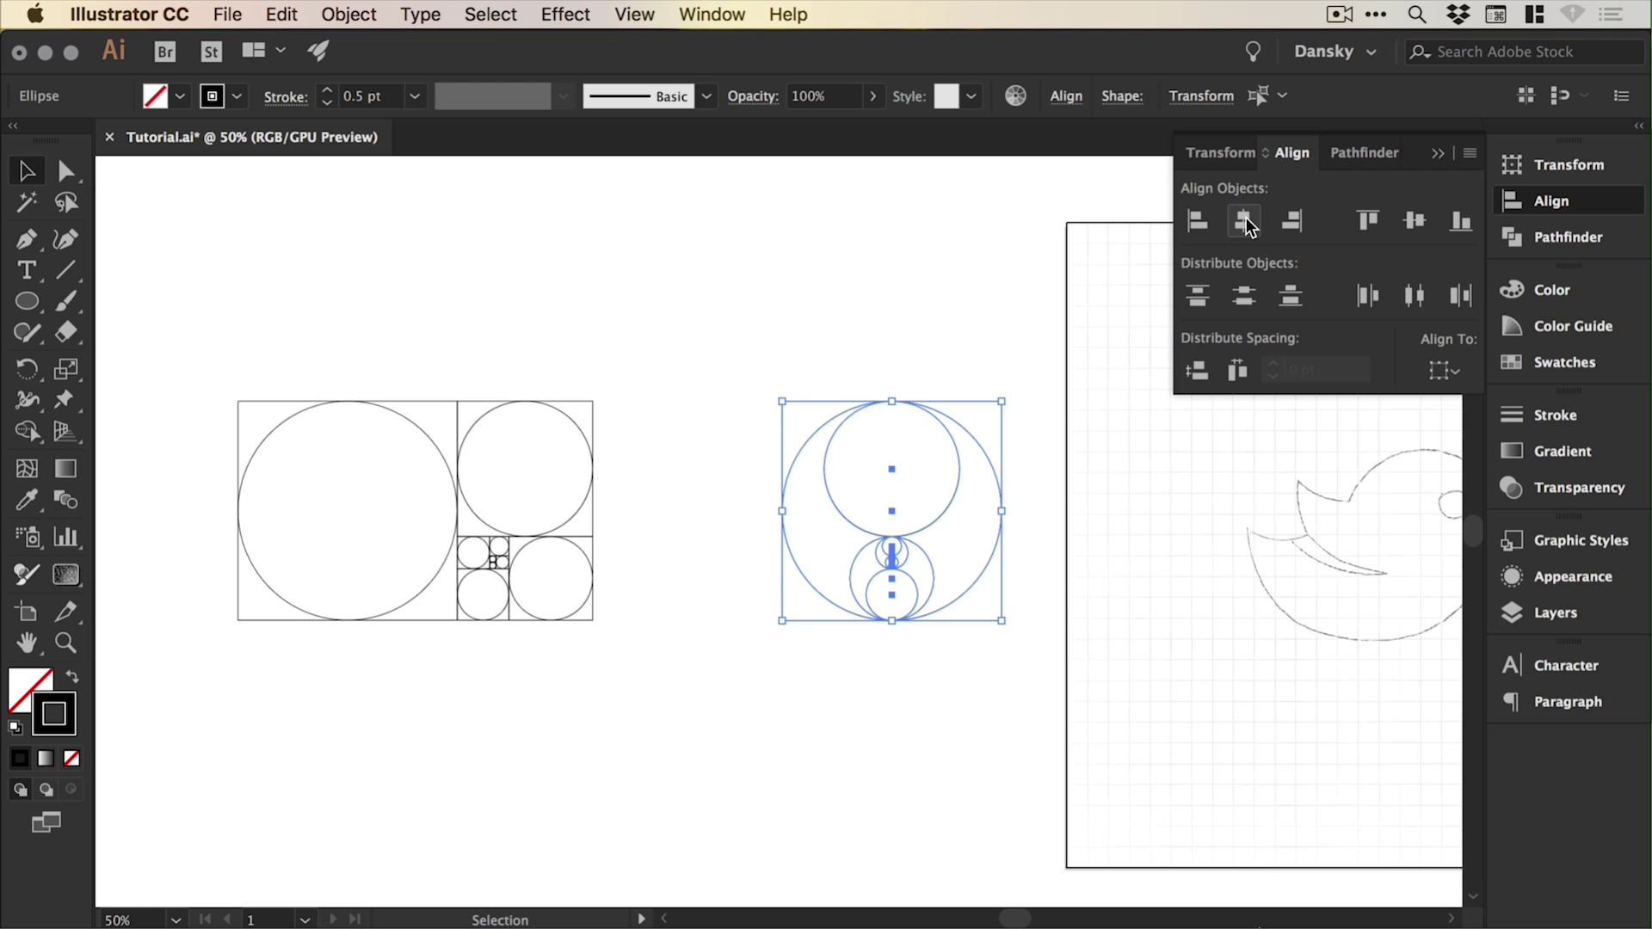
pyautogui.click(1413, 222)
pyautogui.click(1552, 201)
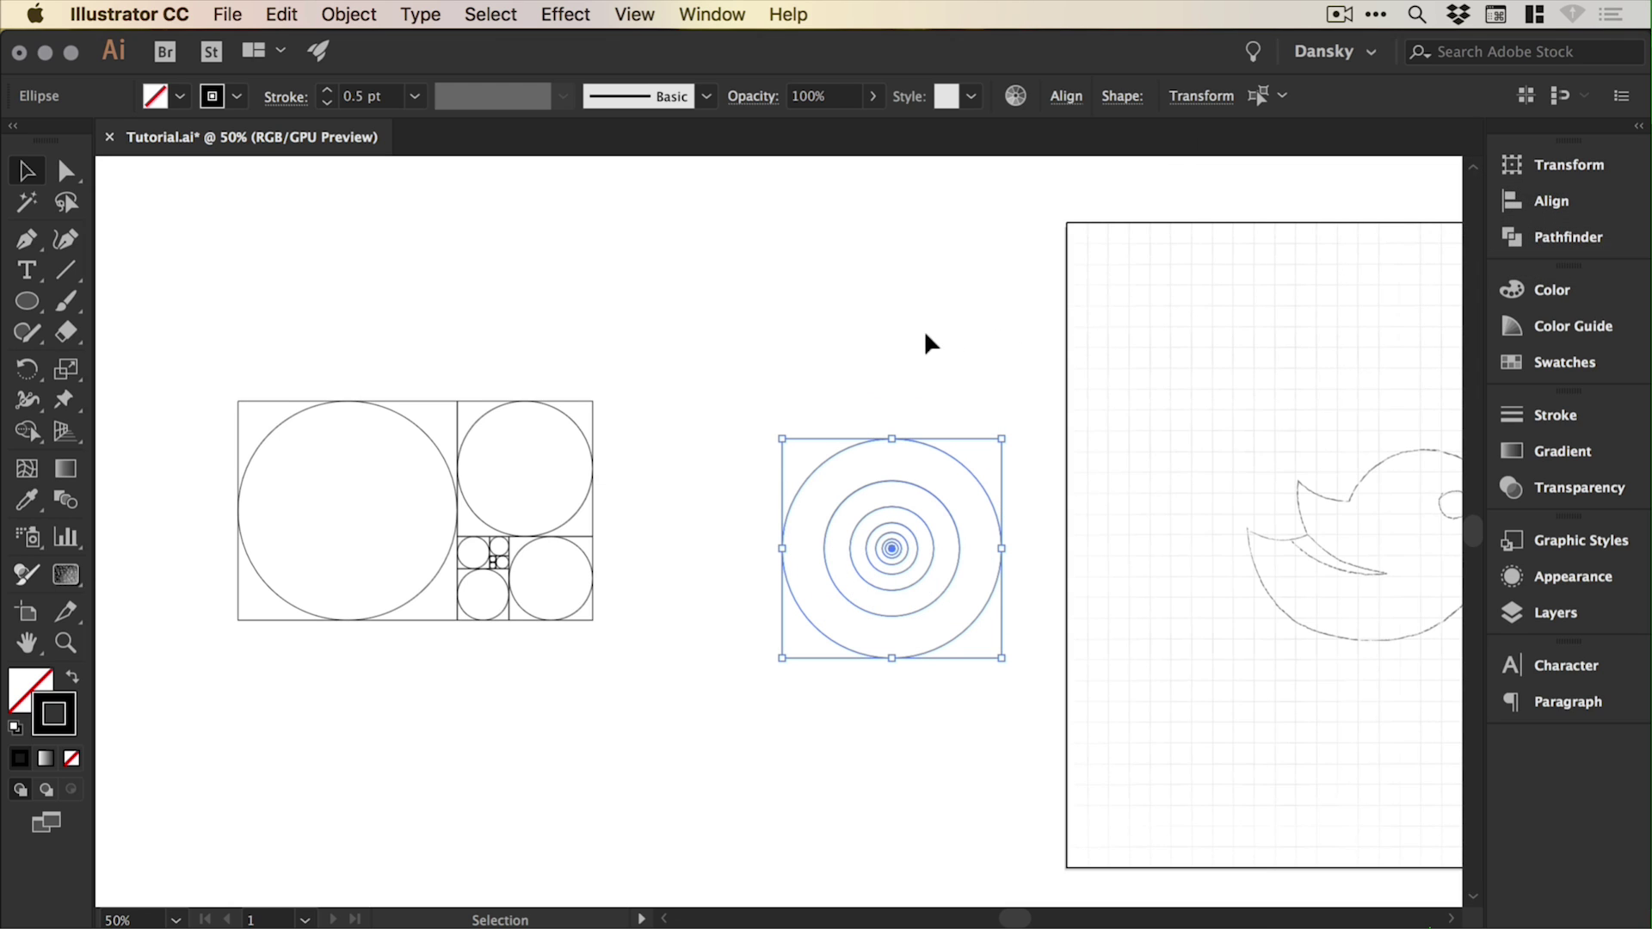
pyautogui.click(989, 431)
pyautogui.moveTo(988, 431); pyautogui.dragTo(606, 472)
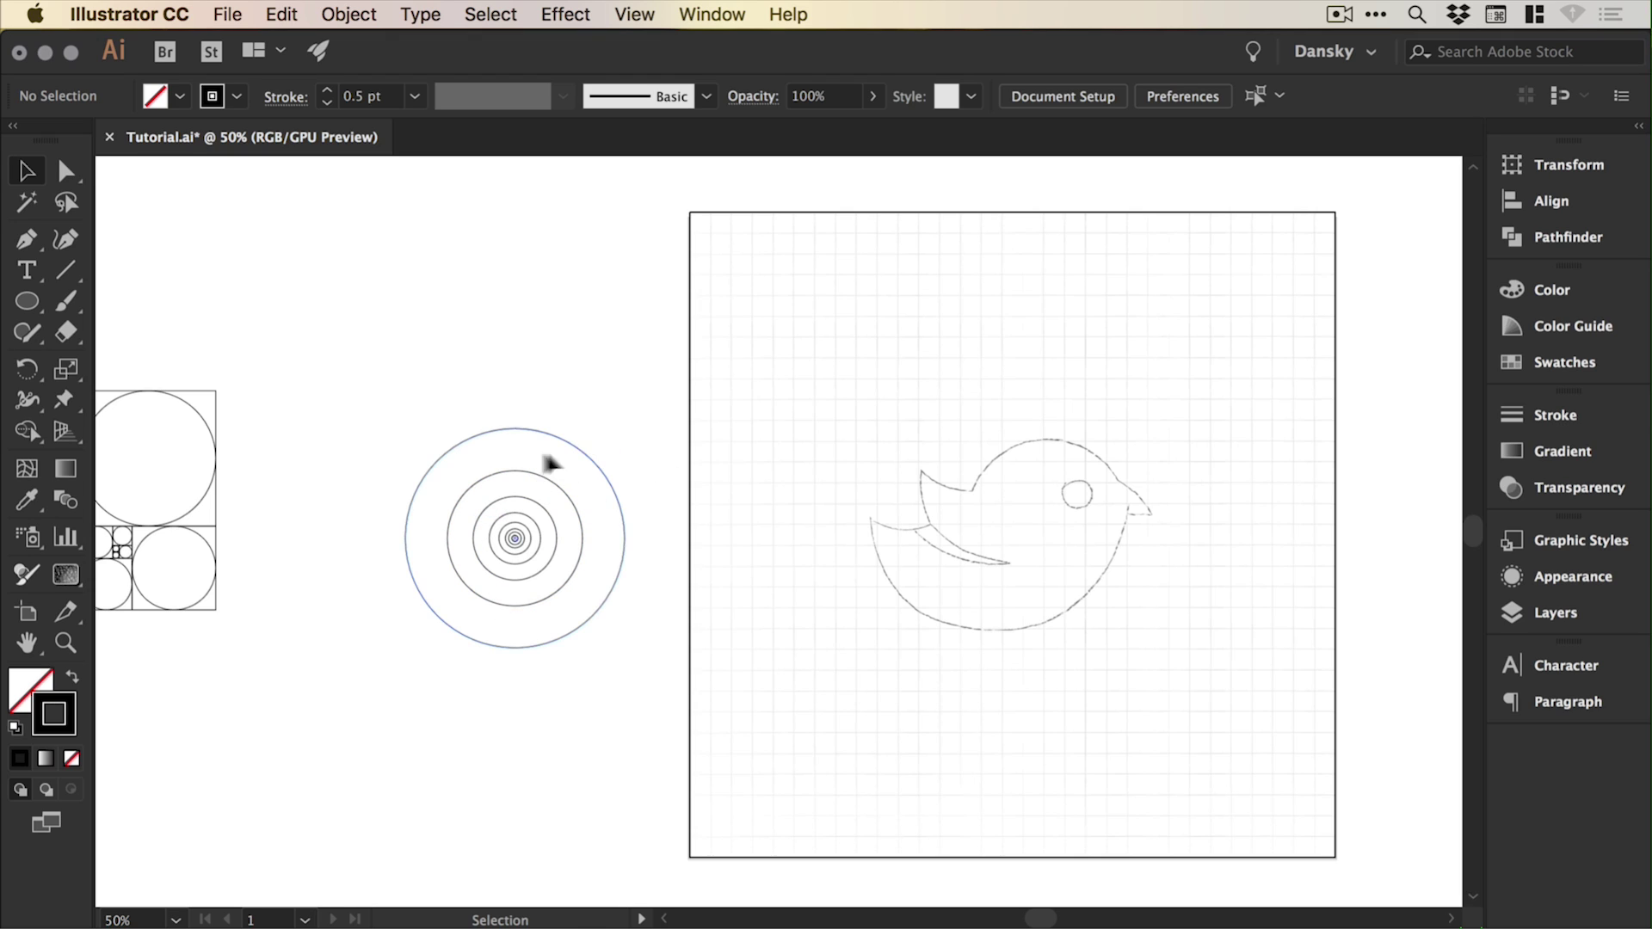
# Test-scale the concentric circles, undo a trial placement over the bird, then resize them to about 349.6 pt.
pyautogui.moveTo(434, 389); pyautogui.dragTo(594, 658)
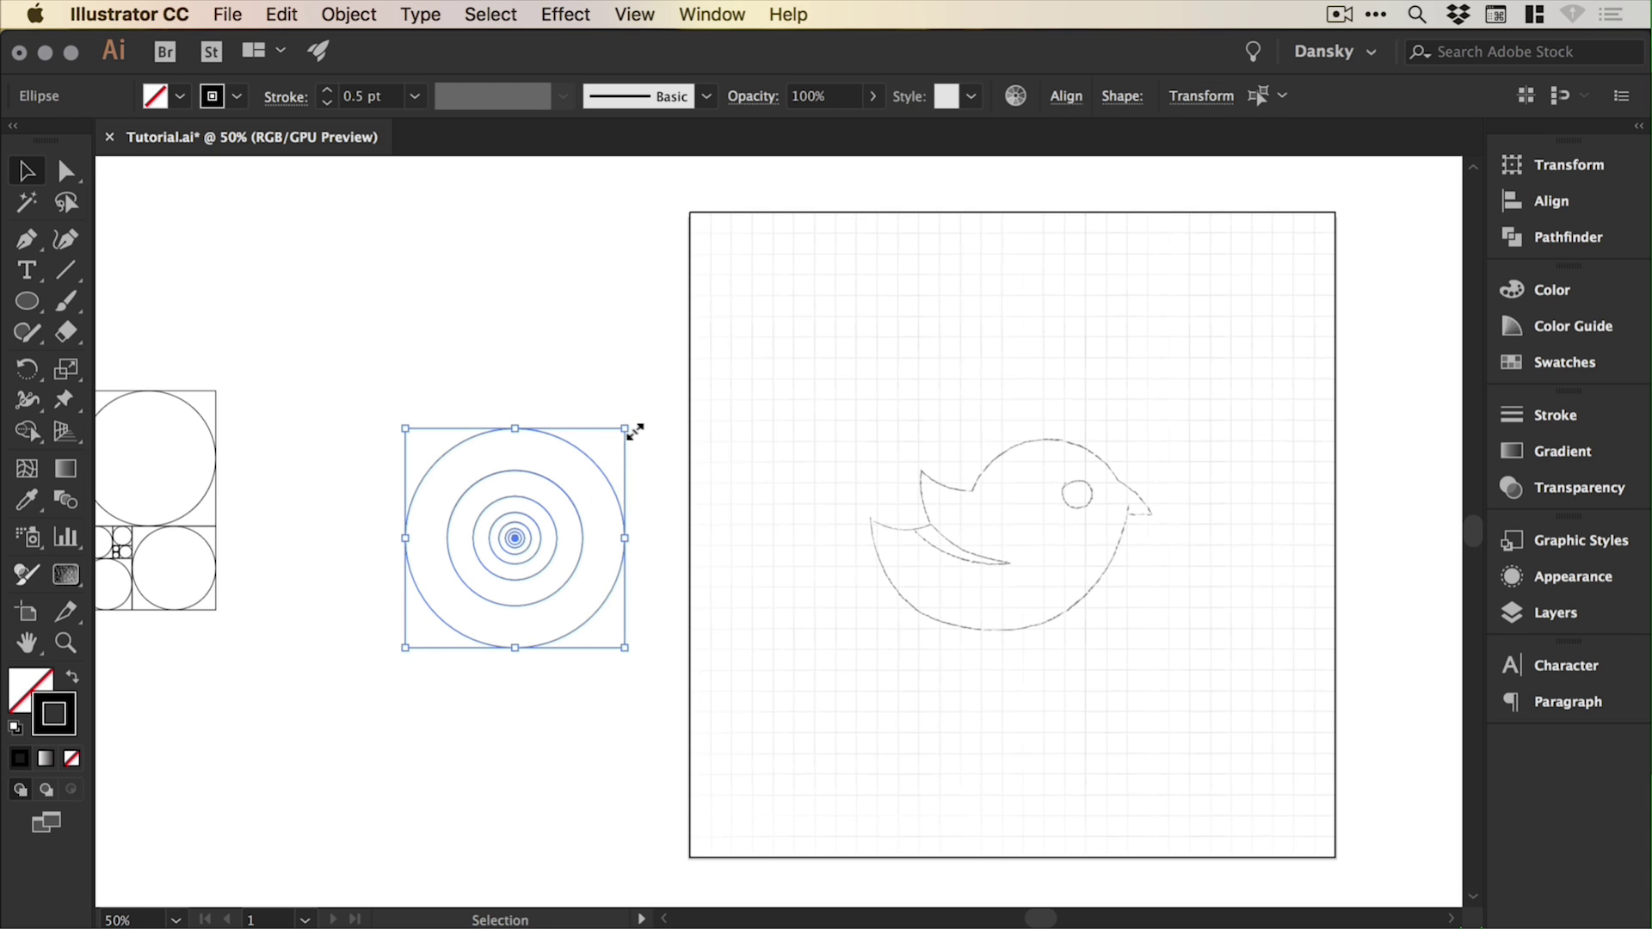
pyautogui.moveTo(635, 432); pyautogui.dragTo(759, 345)
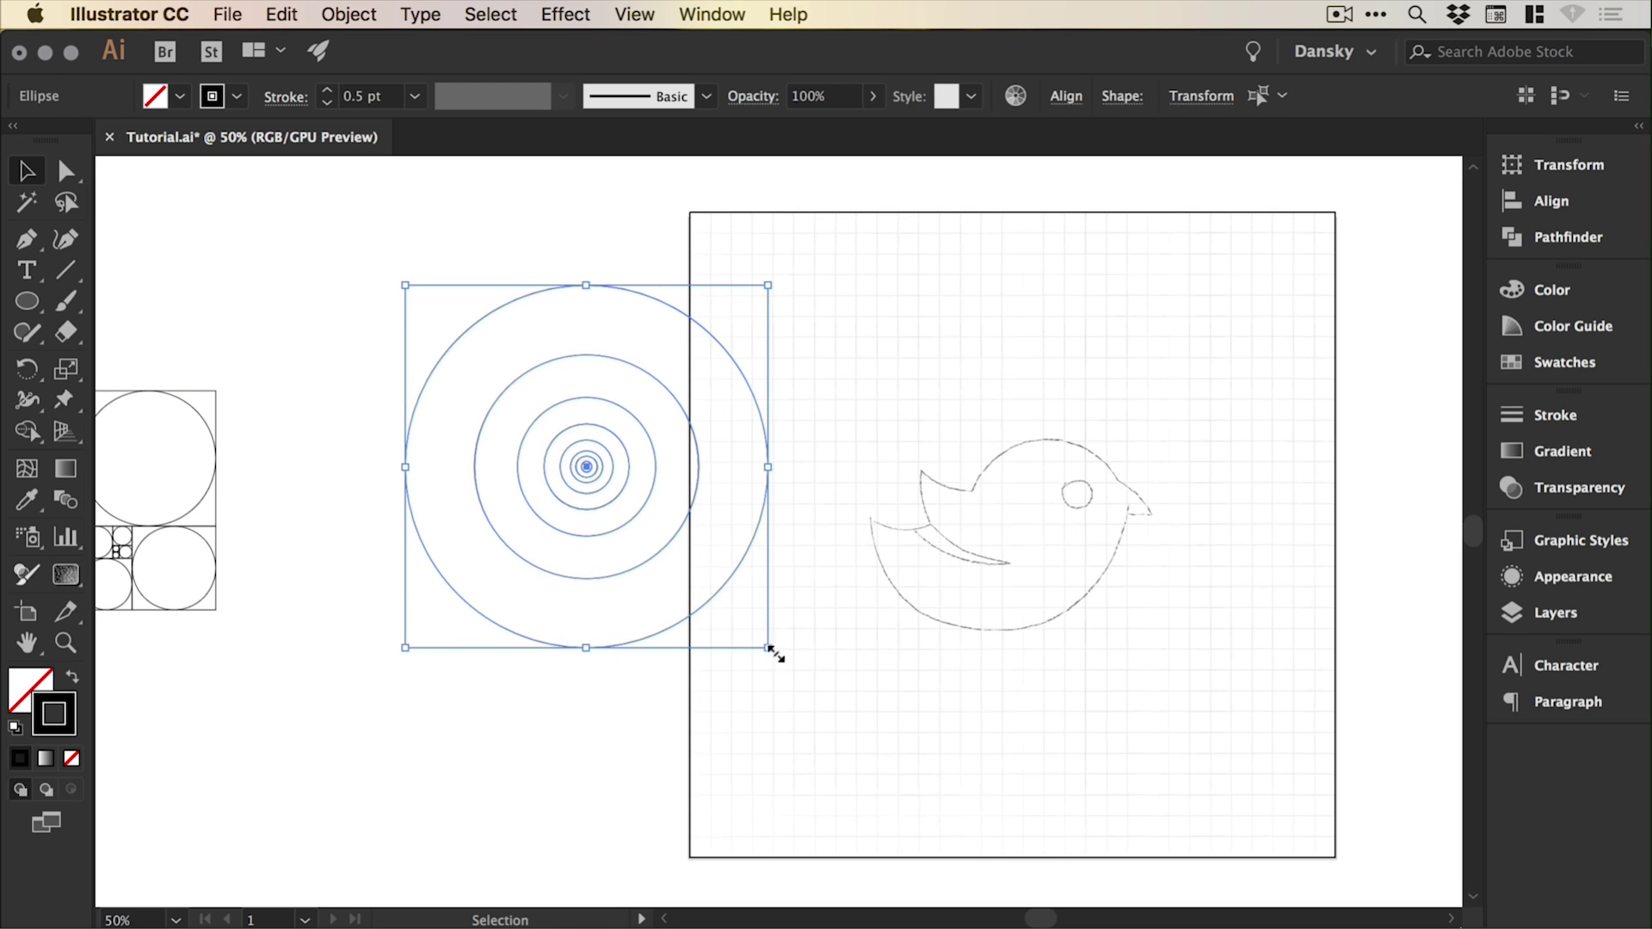
pyautogui.moveTo(767, 647)
pyautogui.mouseDown()
pyautogui.moveTo(553, 432)
pyautogui.moveTo(1041, 609)
pyautogui.mouseUp()
pyautogui.click(531, 439)
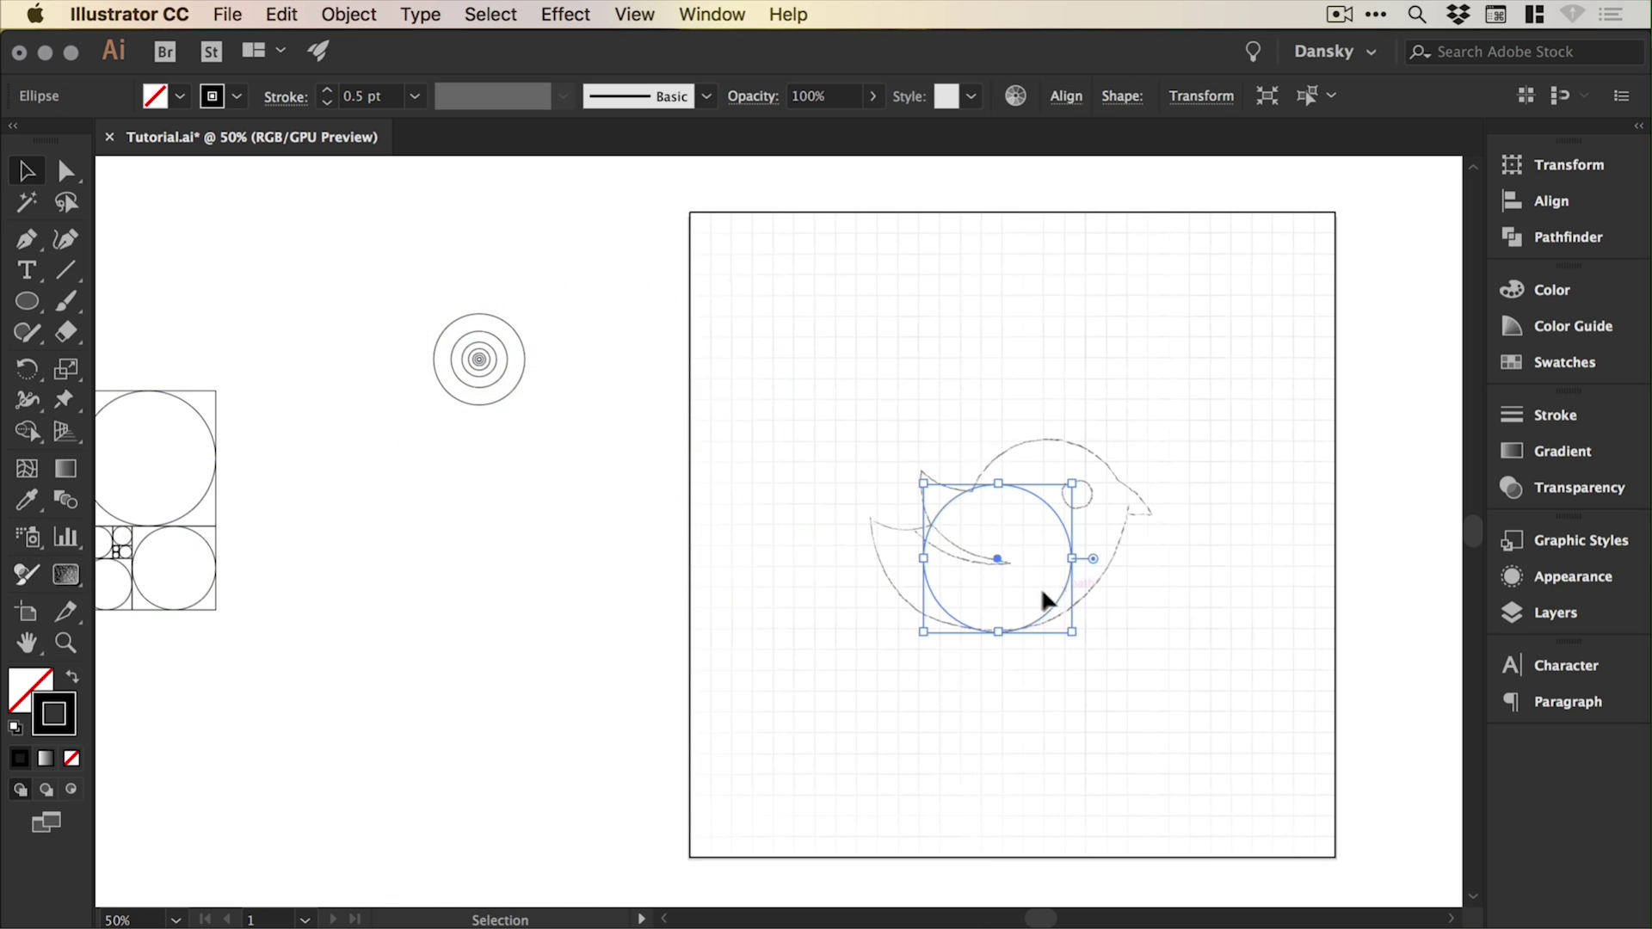
pyautogui.press('super+z')
pyautogui.moveTo(346, 246); pyautogui.dragTo(581, 501)
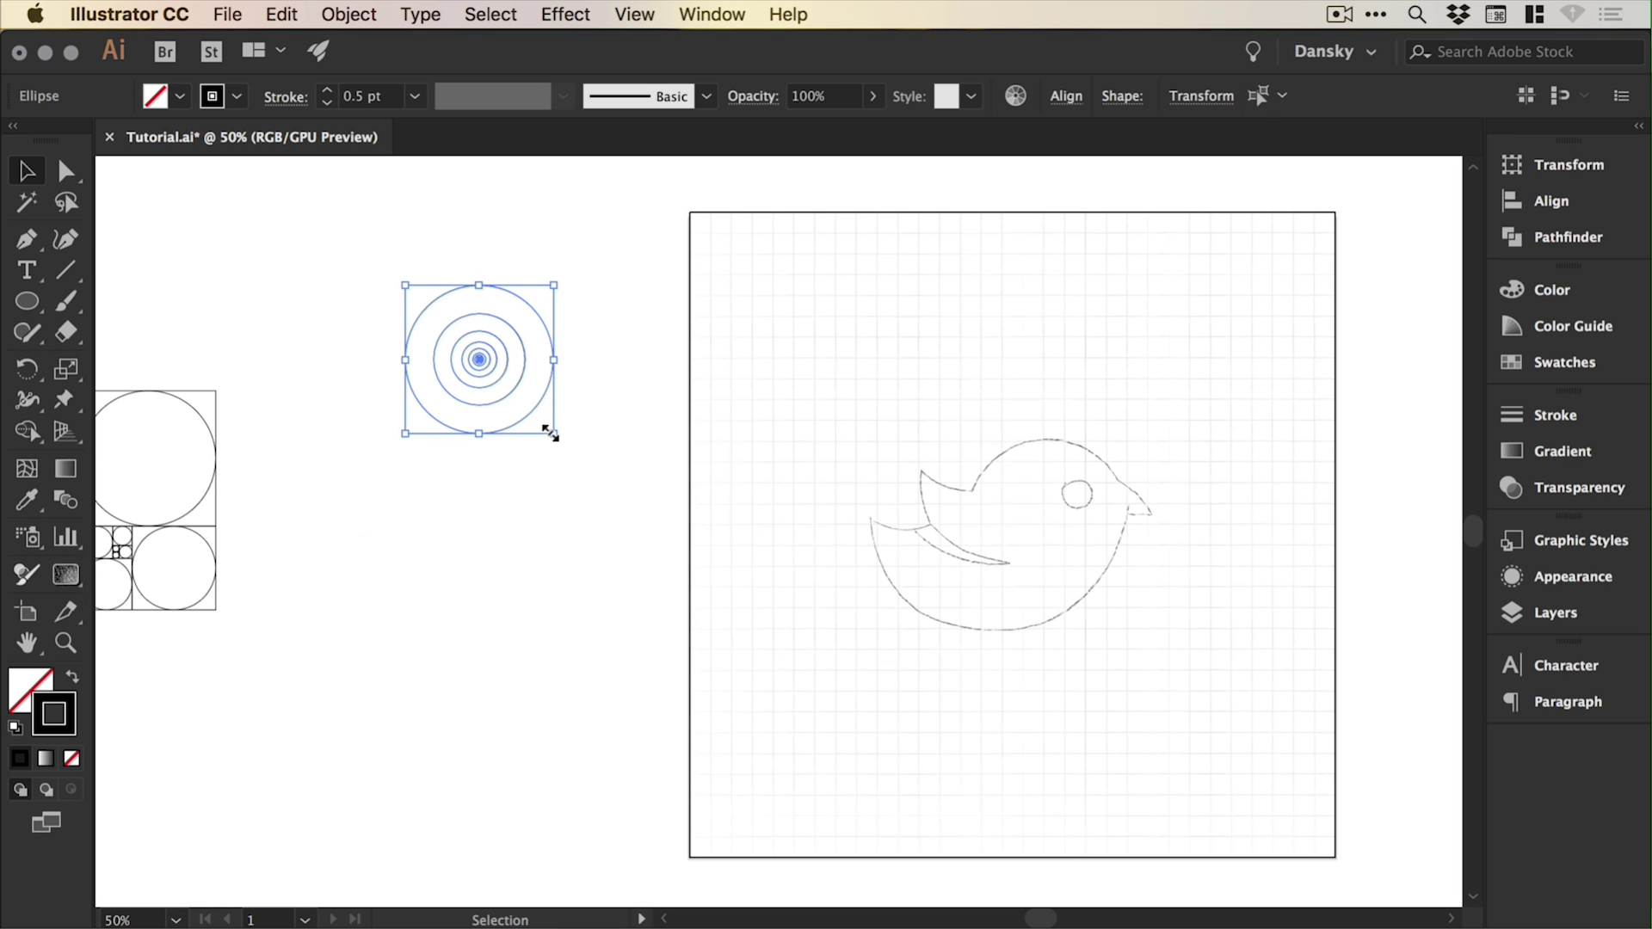
pyautogui.moveTo(550, 434); pyautogui.dragTo(644, 517)
# Try enlarging the middle ring on its own, undoing and redoing the change.
pyautogui.moveTo(332, 302); pyautogui.dragTo(734, 583)
pyautogui.click(744, 762)
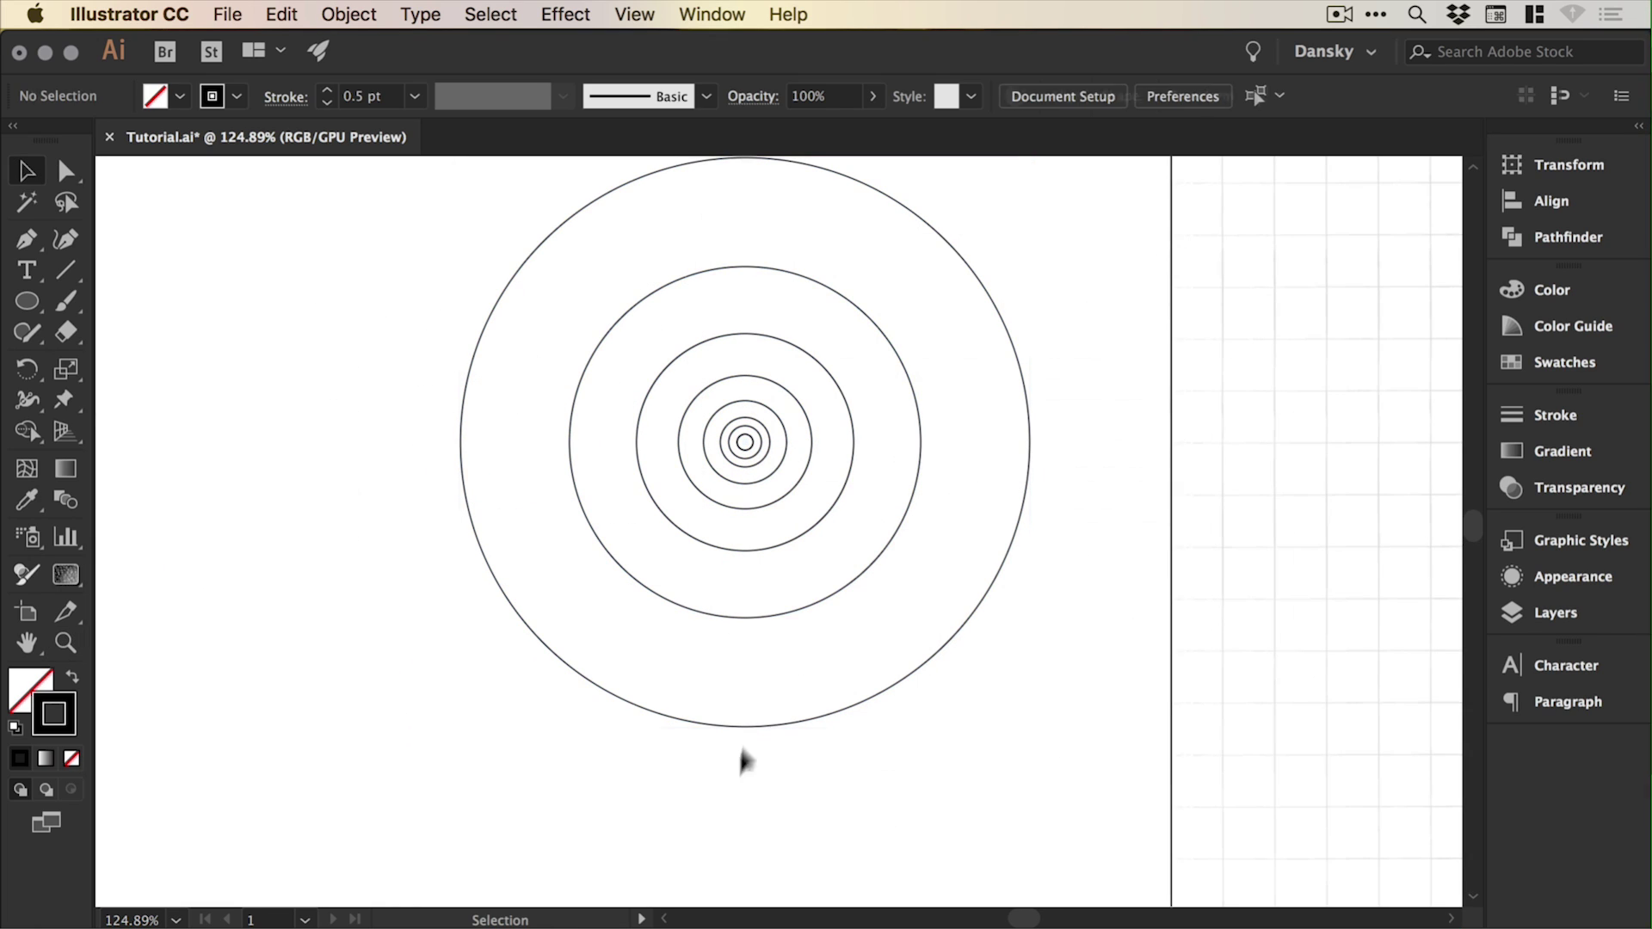
pyautogui.click(792, 602)
pyautogui.moveTo(922, 619); pyautogui.dragTo(953, 651)
pyautogui.press('super+z')
pyautogui.press('super+z')
pyautogui.press('super+shift+z')
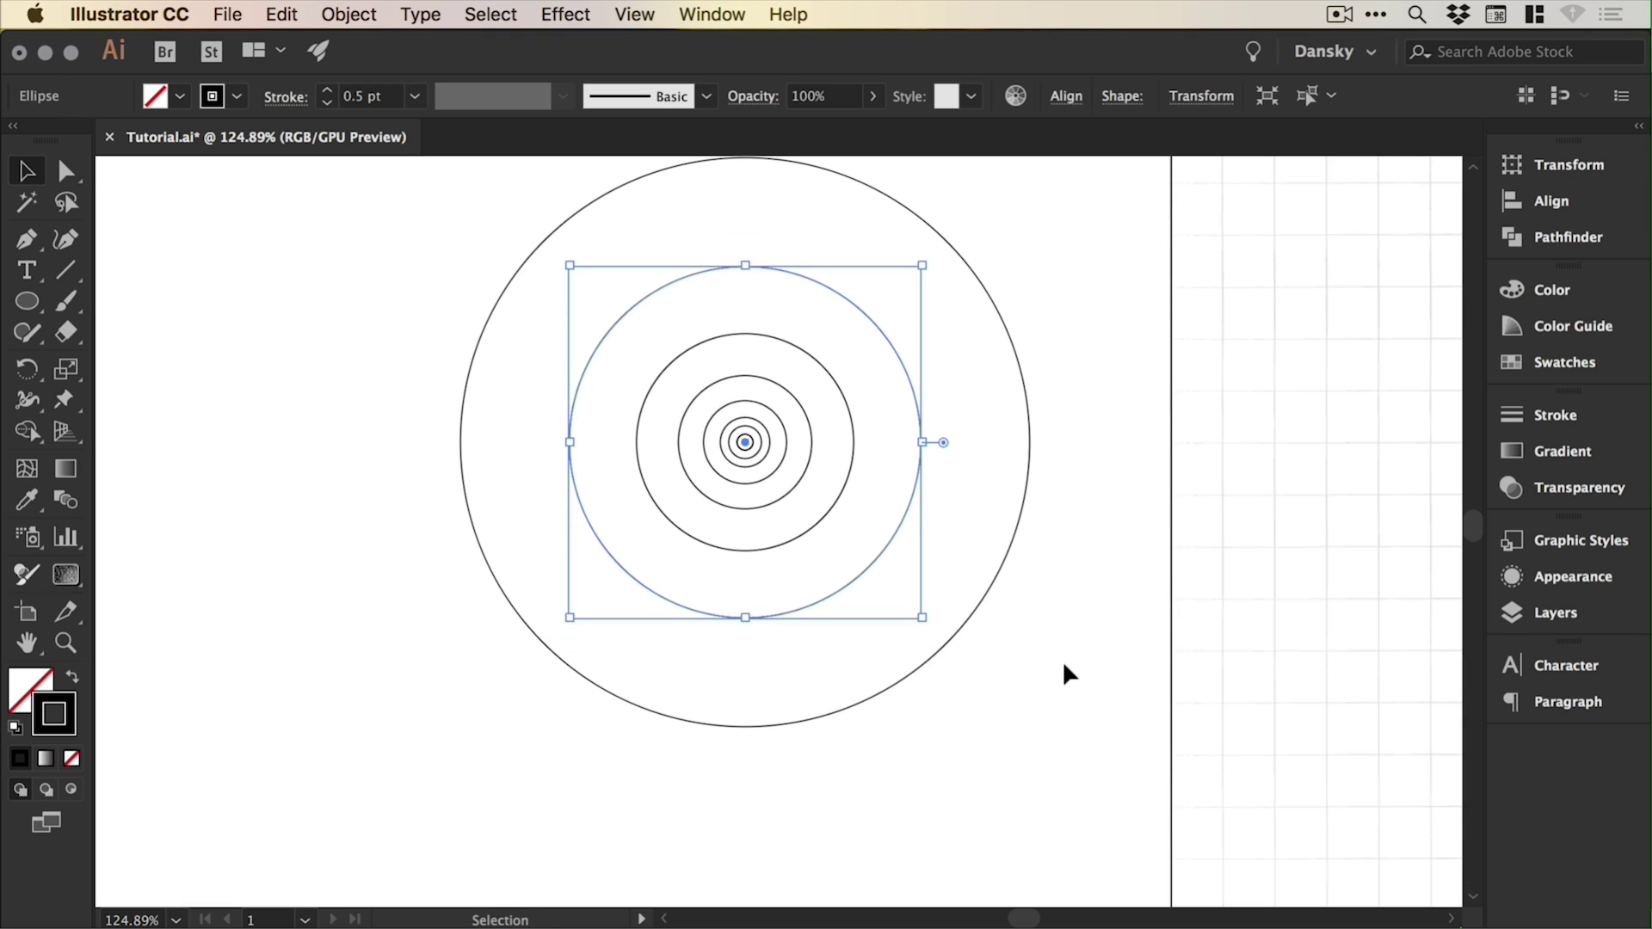
pyautogui.click(1064, 667)
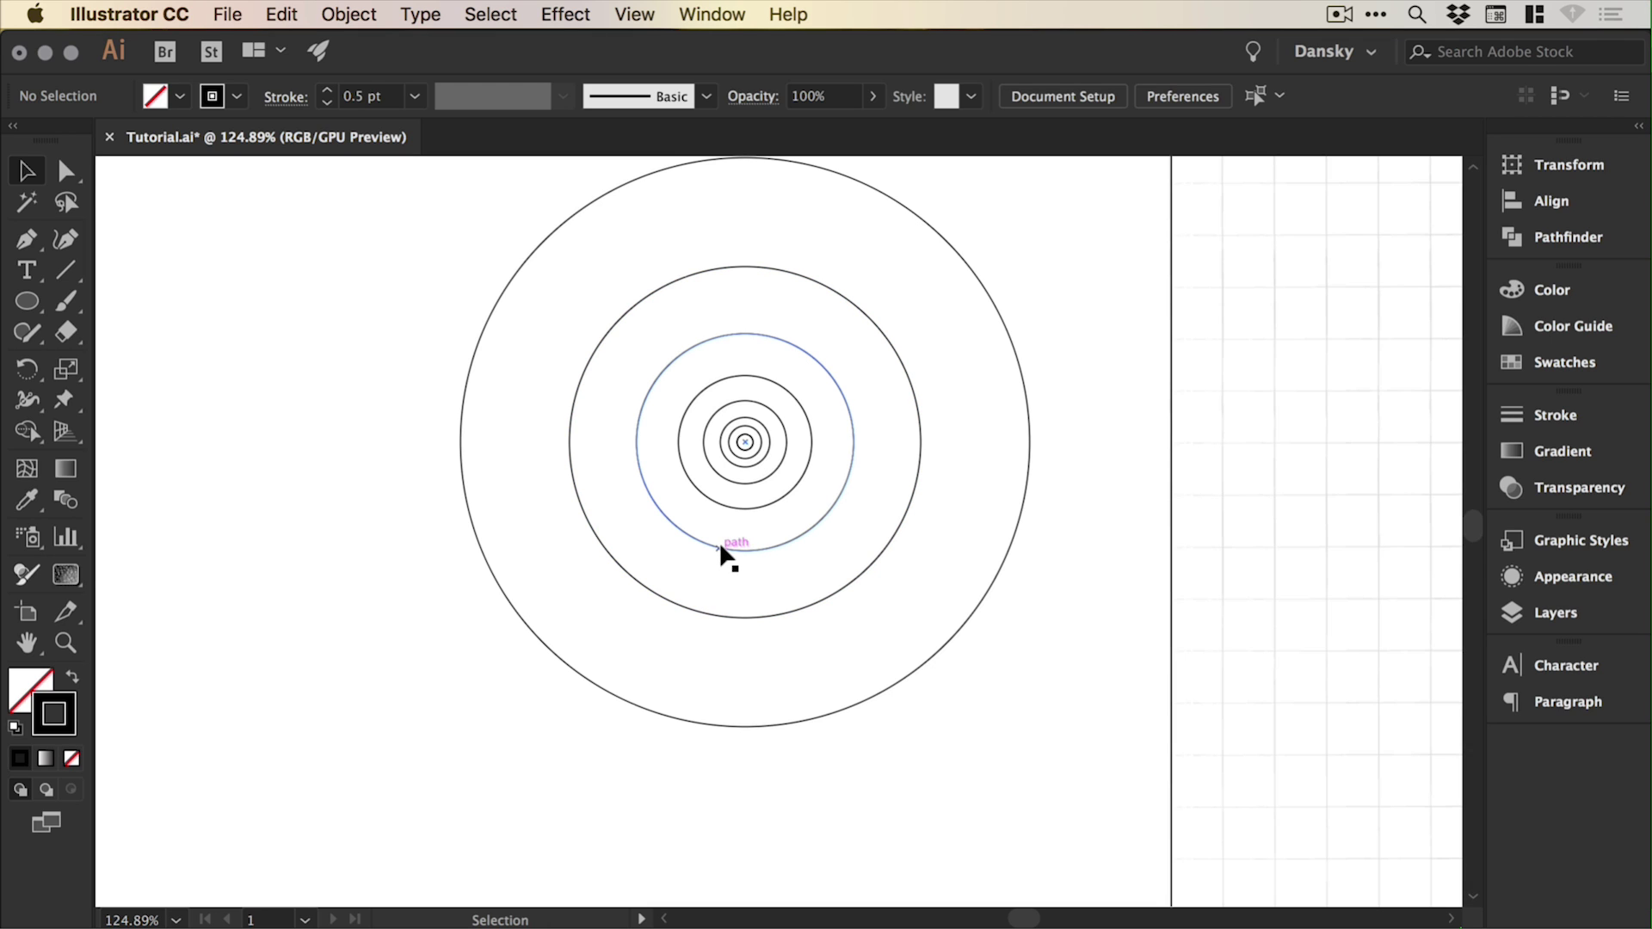
# Move the concentric circles level with the bird's centre and save the document.
pyautogui.press('super+minus')
pyautogui.press('super+minus')
pyautogui.press('super+minus')
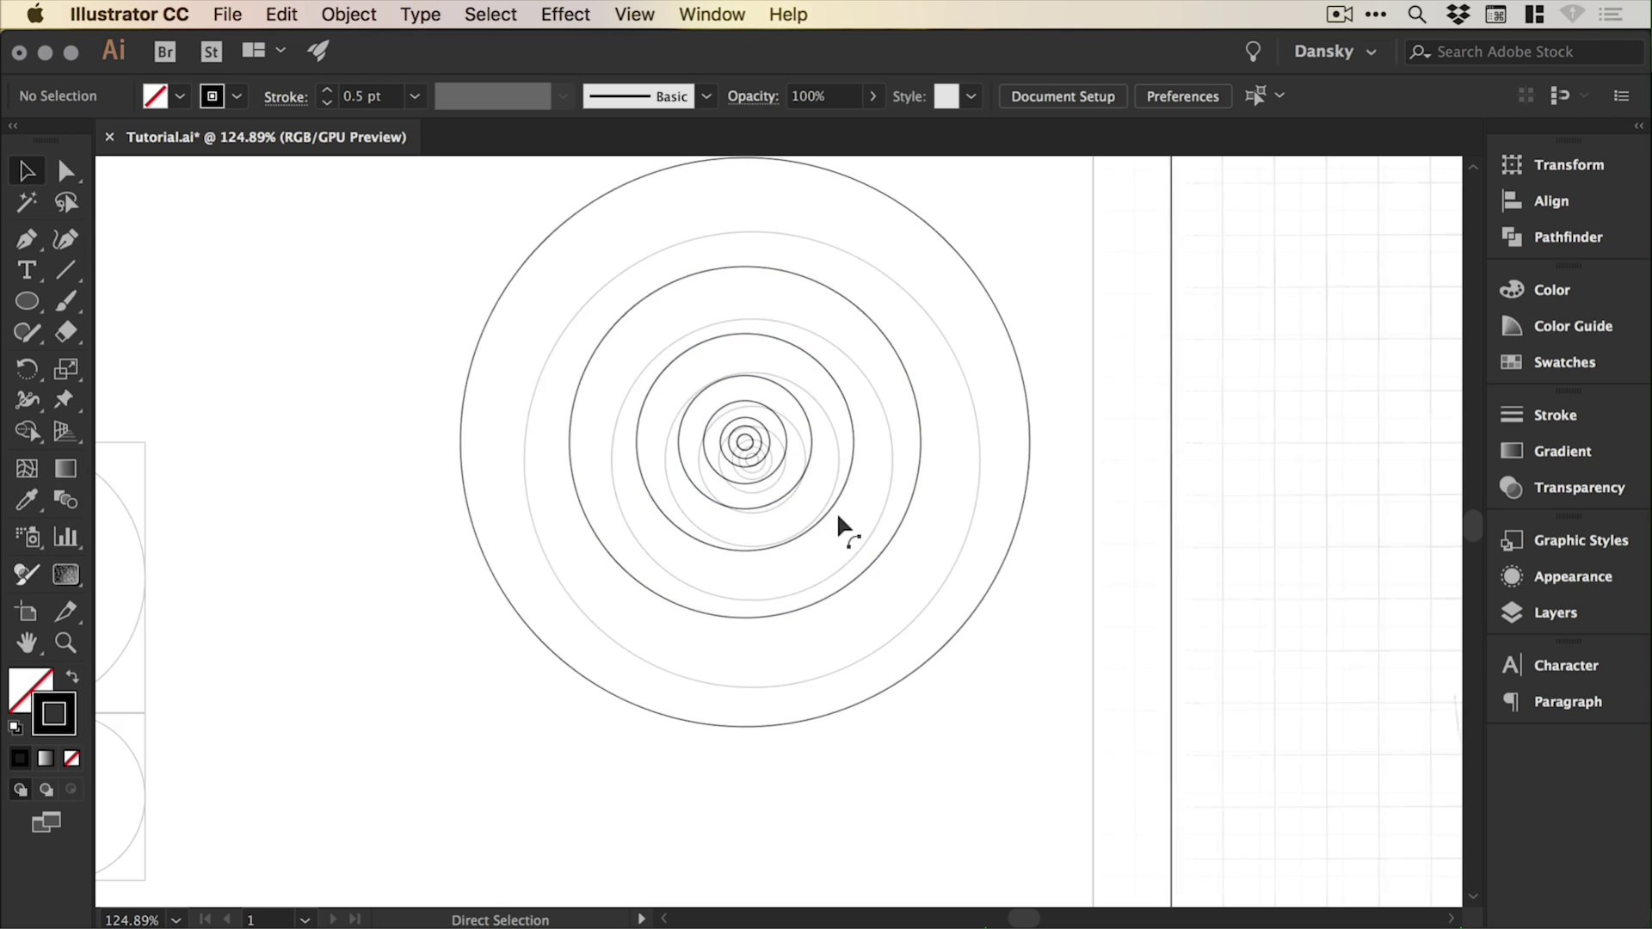
pyautogui.moveTo(837, 511); pyautogui.dragTo(529, 402)
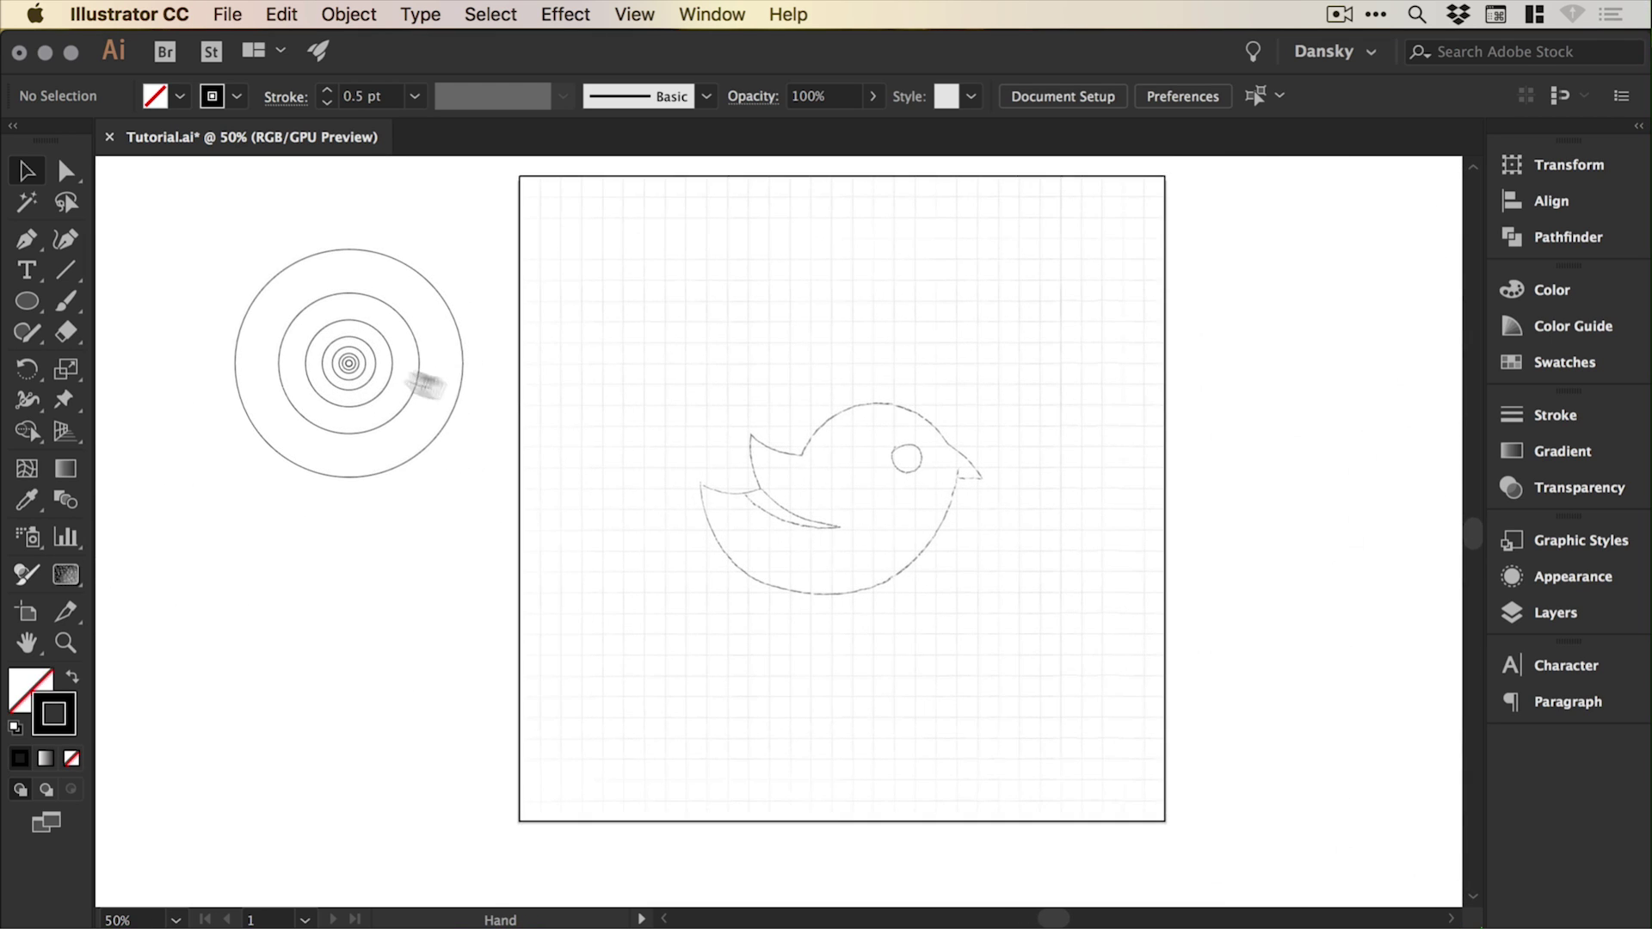
pyautogui.moveTo(350, 310); pyautogui.dragTo(431, 468)
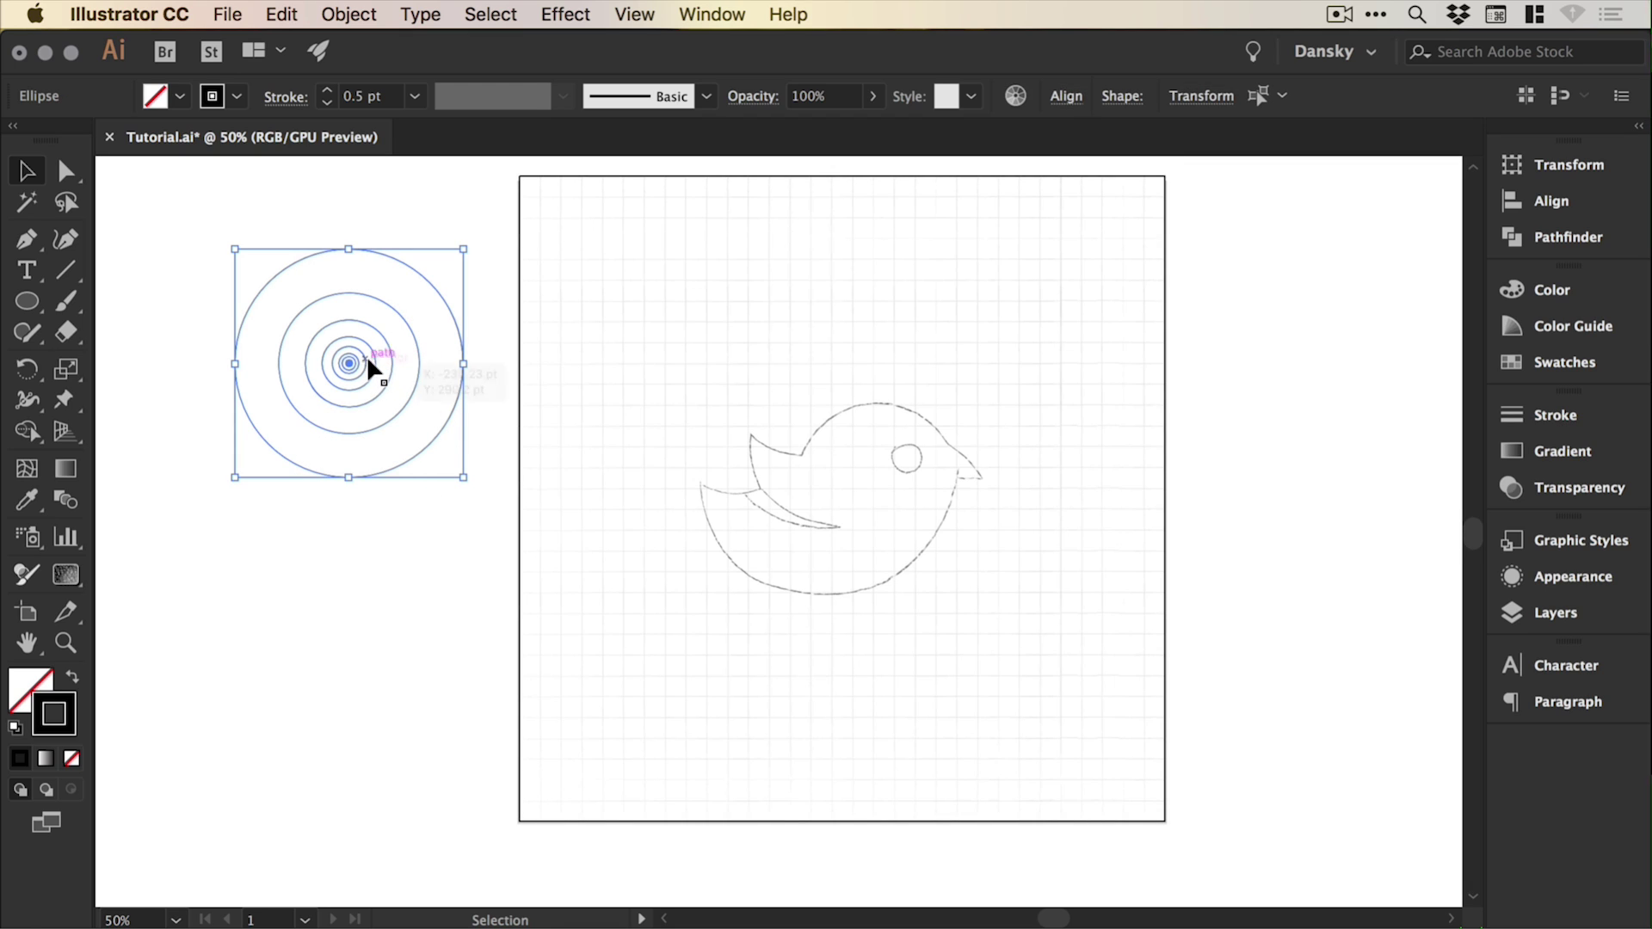
pyautogui.moveTo(366, 354); pyautogui.dragTo(364, 490)
pyautogui.press('a')
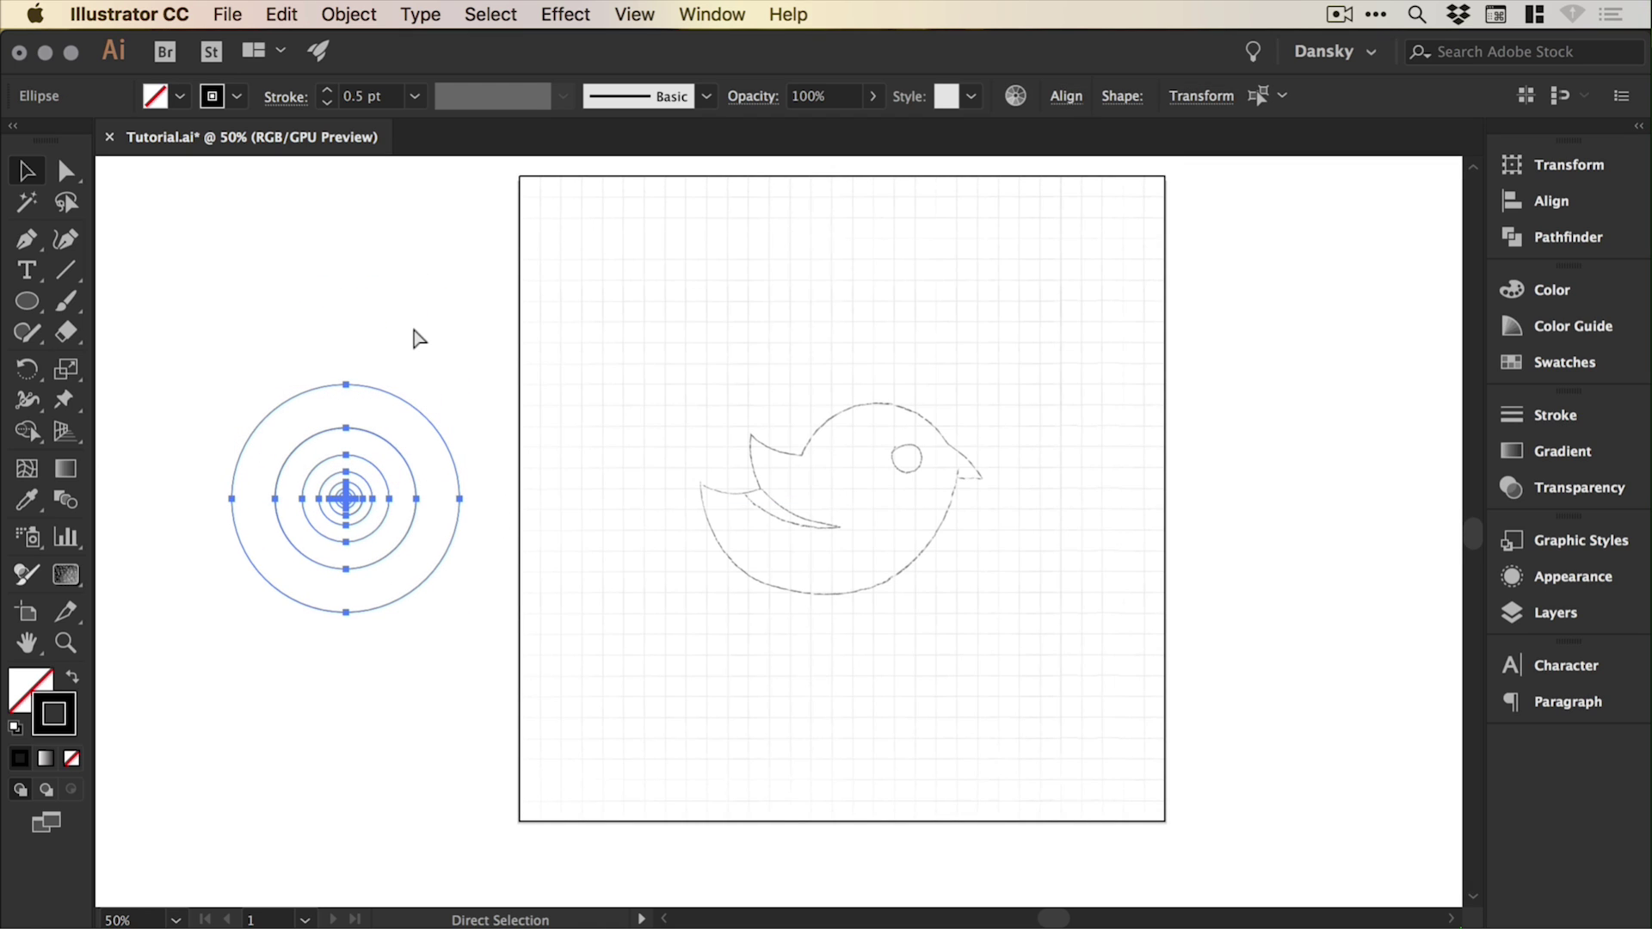
pyautogui.click(419, 338)
pyautogui.press('super+s')
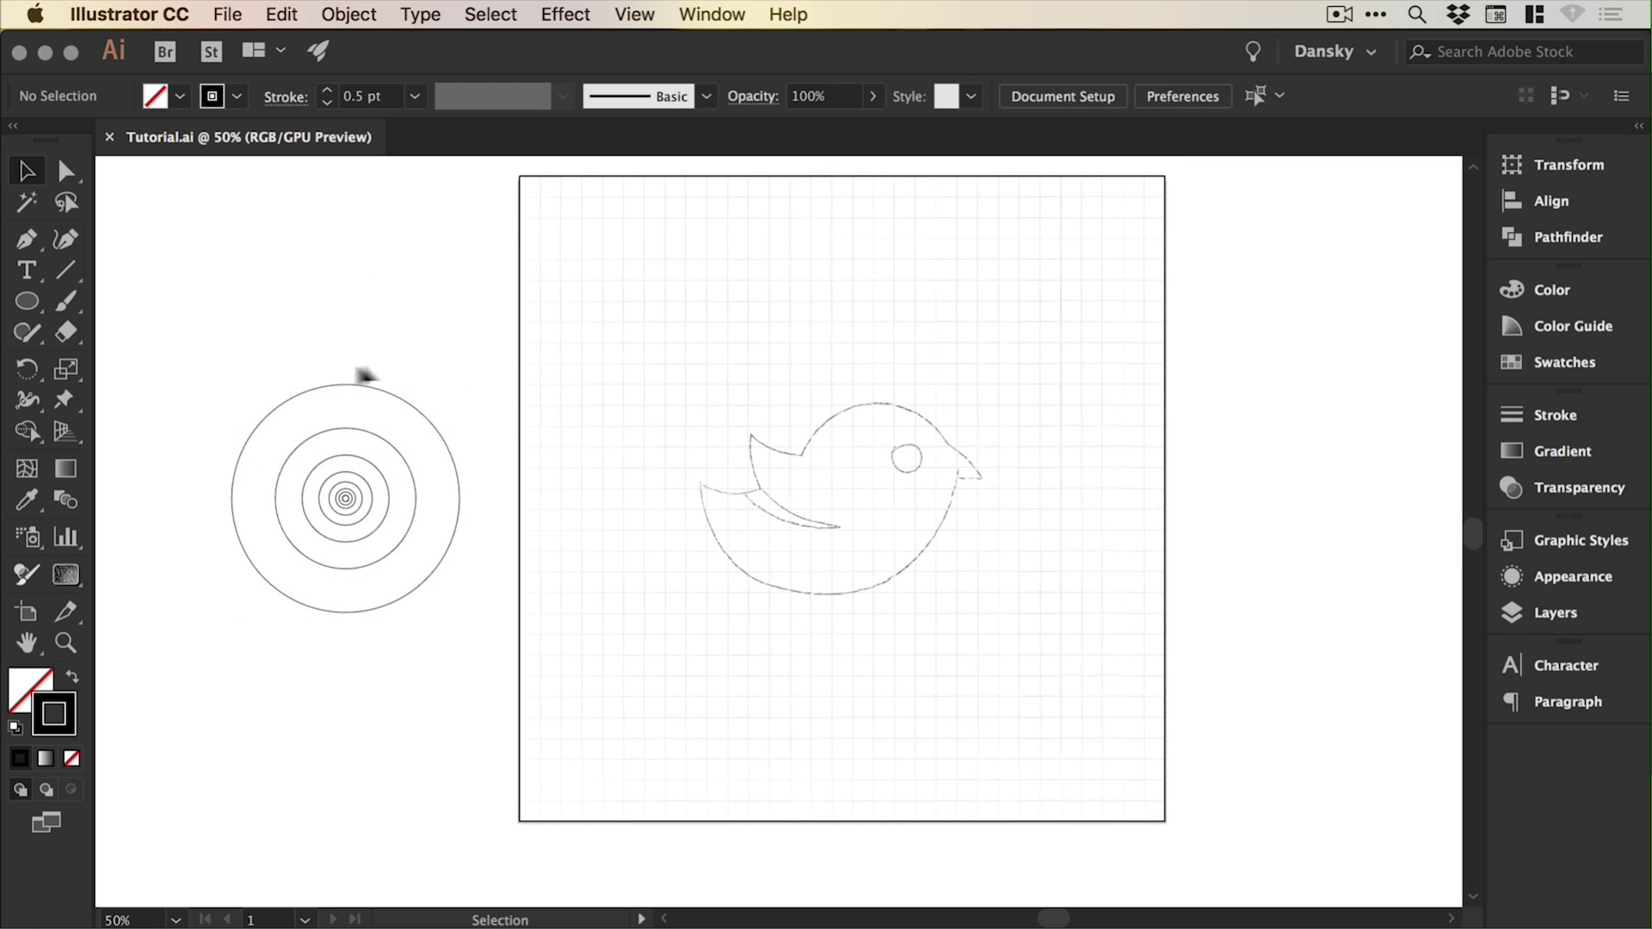
# Enlarge the concentric circles about their centre, shifting them down and left beside the artboard.
pyautogui.click(311, 431)
pyautogui.moveTo(463, 380); pyautogui.dragTo(590, 252)
pyautogui.moveTo(466, 261); pyautogui.dragTo(358, 308)
pyautogui.click(414, 229)
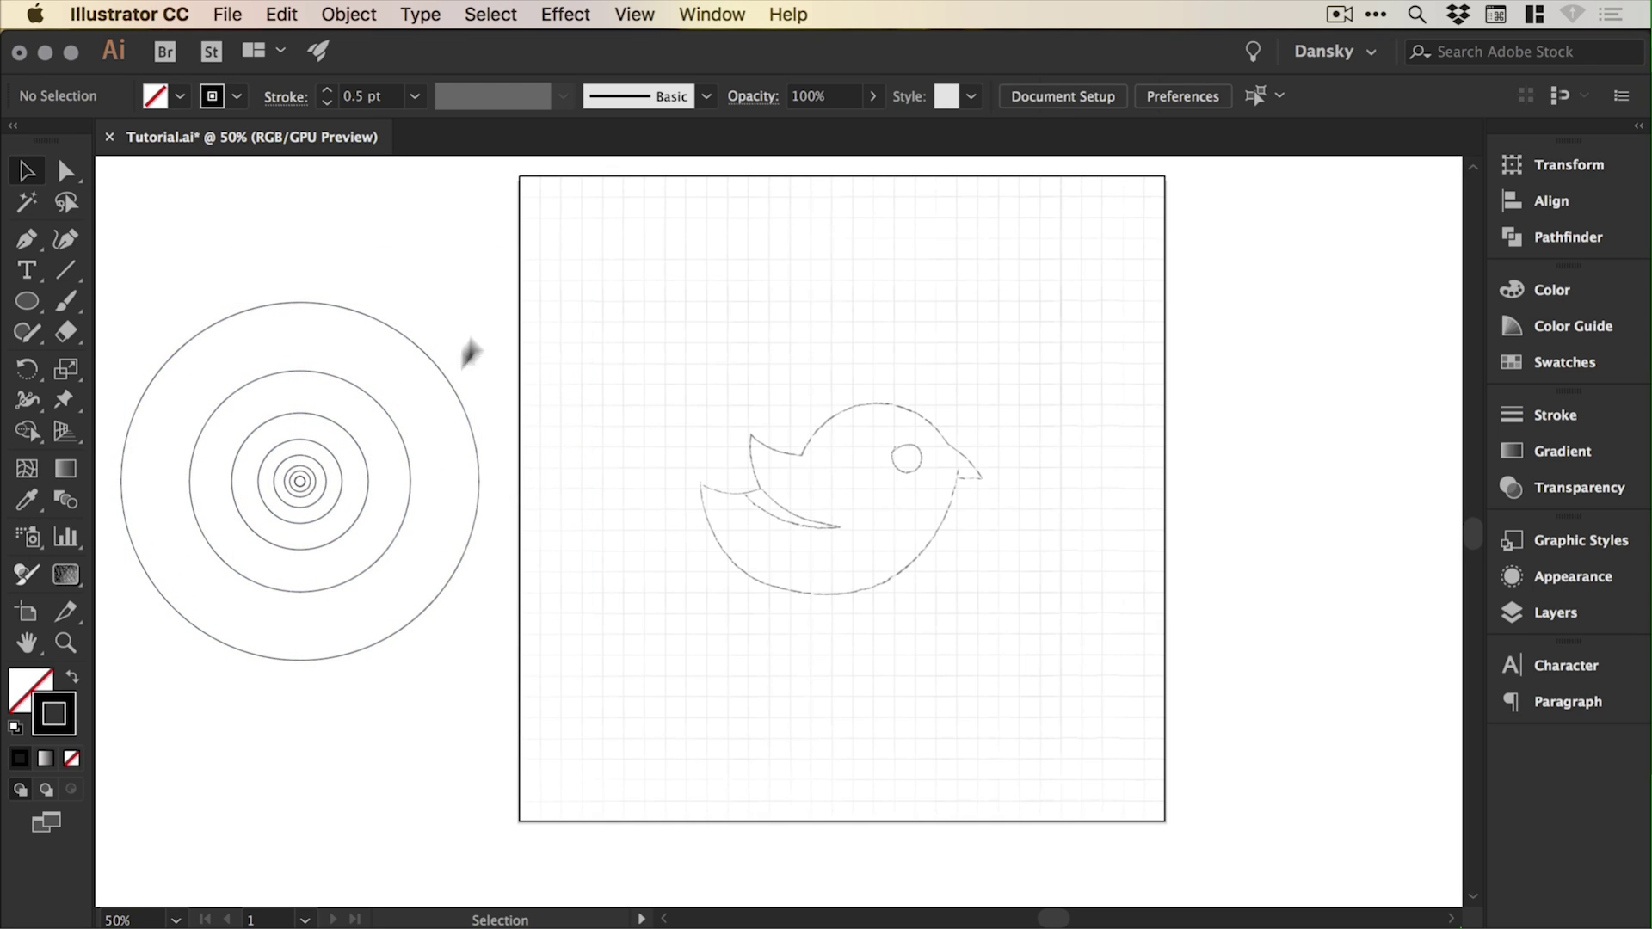
pyautogui.moveTo(454, 229); pyautogui.dragTo(306, 546)
pyautogui.moveTo(487, 302)
pyautogui.mouseDown()
pyautogui.moveTo(498, 270)
pyautogui.moveTo(496, 284)
pyautogui.mouseUp()
# Try placing the outer circle and a smaller circle over the bird, undoing or deleting each attempt.
pyautogui.click(468, 236)
pyautogui.press('space')
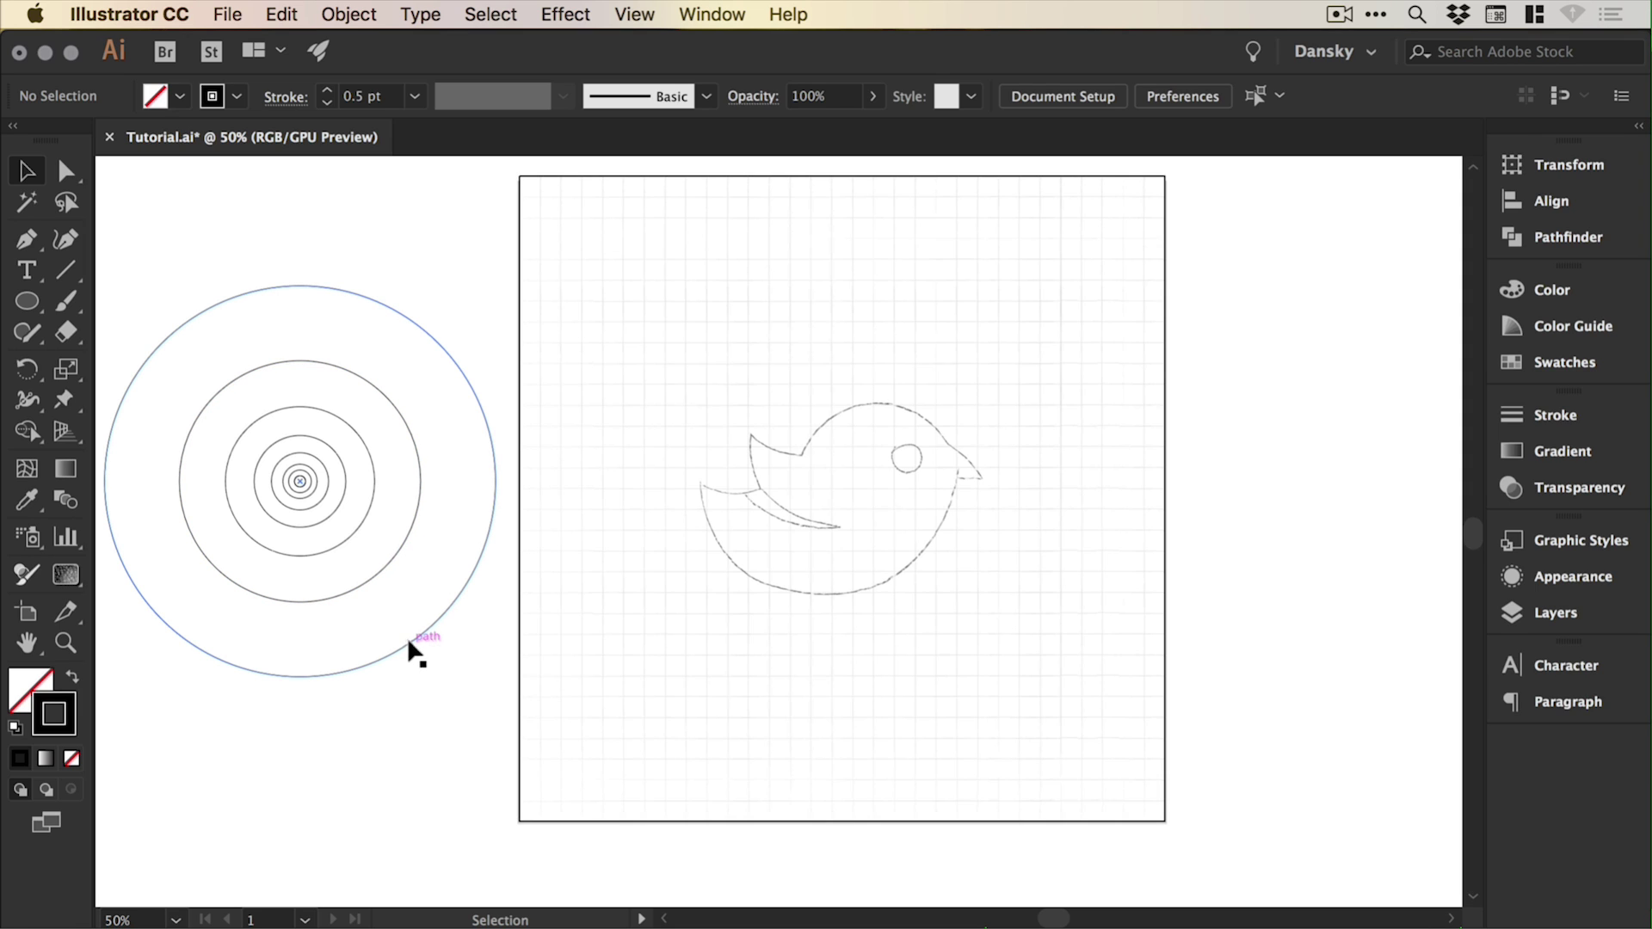
pyautogui.moveTo(408, 638); pyautogui.dragTo(877, 634)
pyautogui.press('cmd+z')
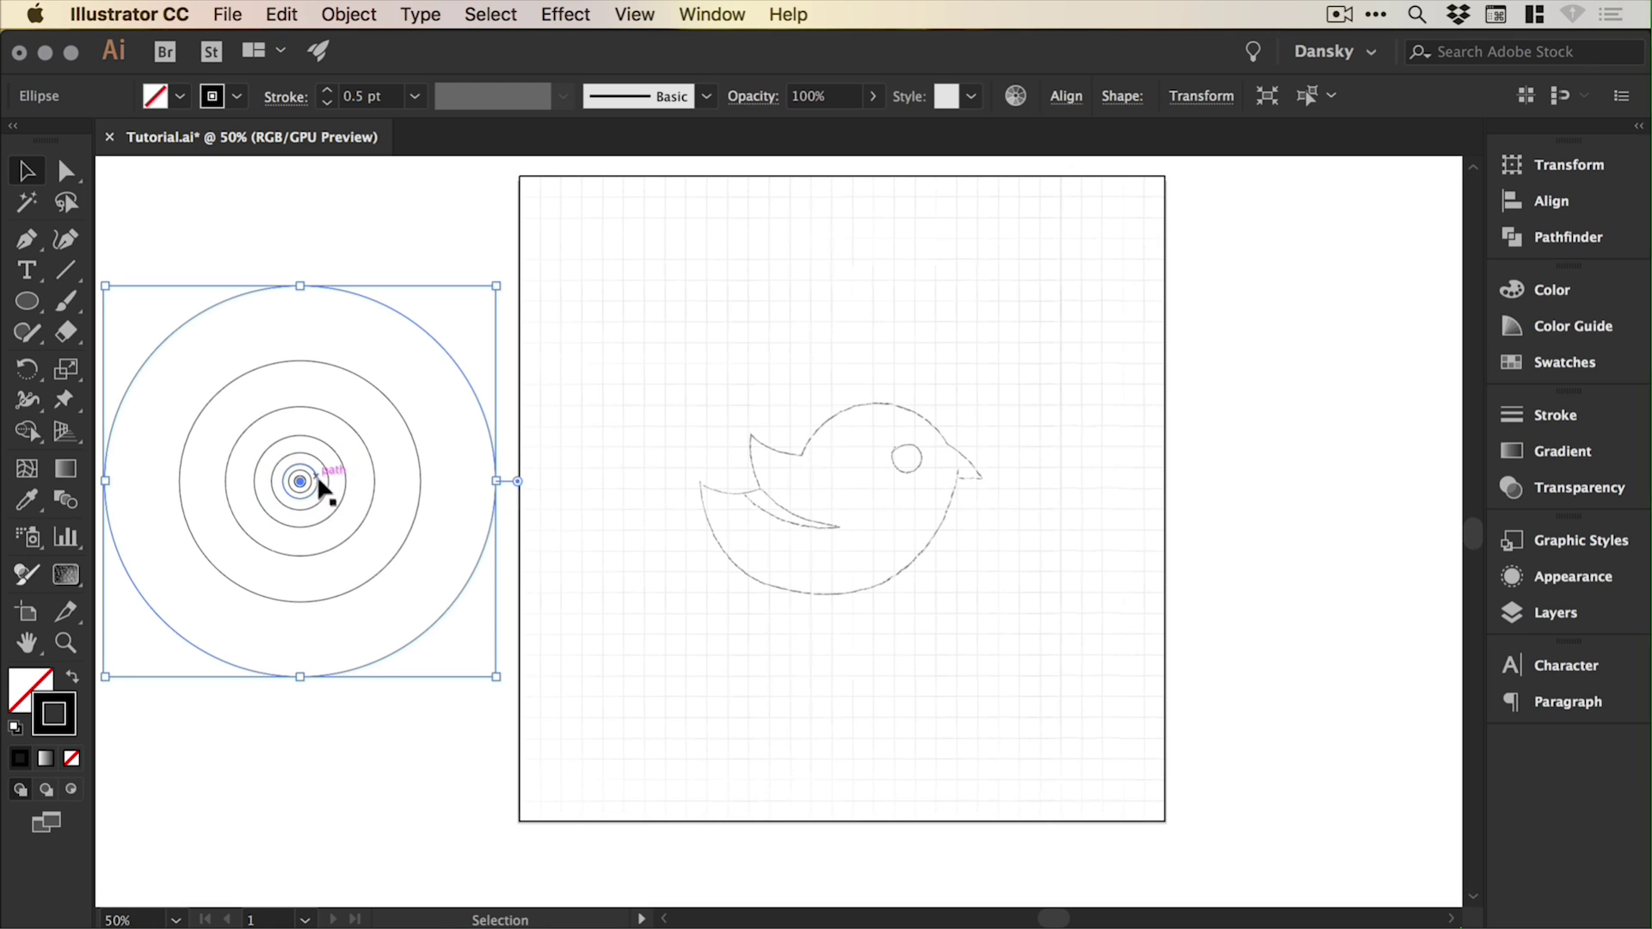
pyautogui.moveTo(458, 623); pyautogui.dragTo(1066, 594)
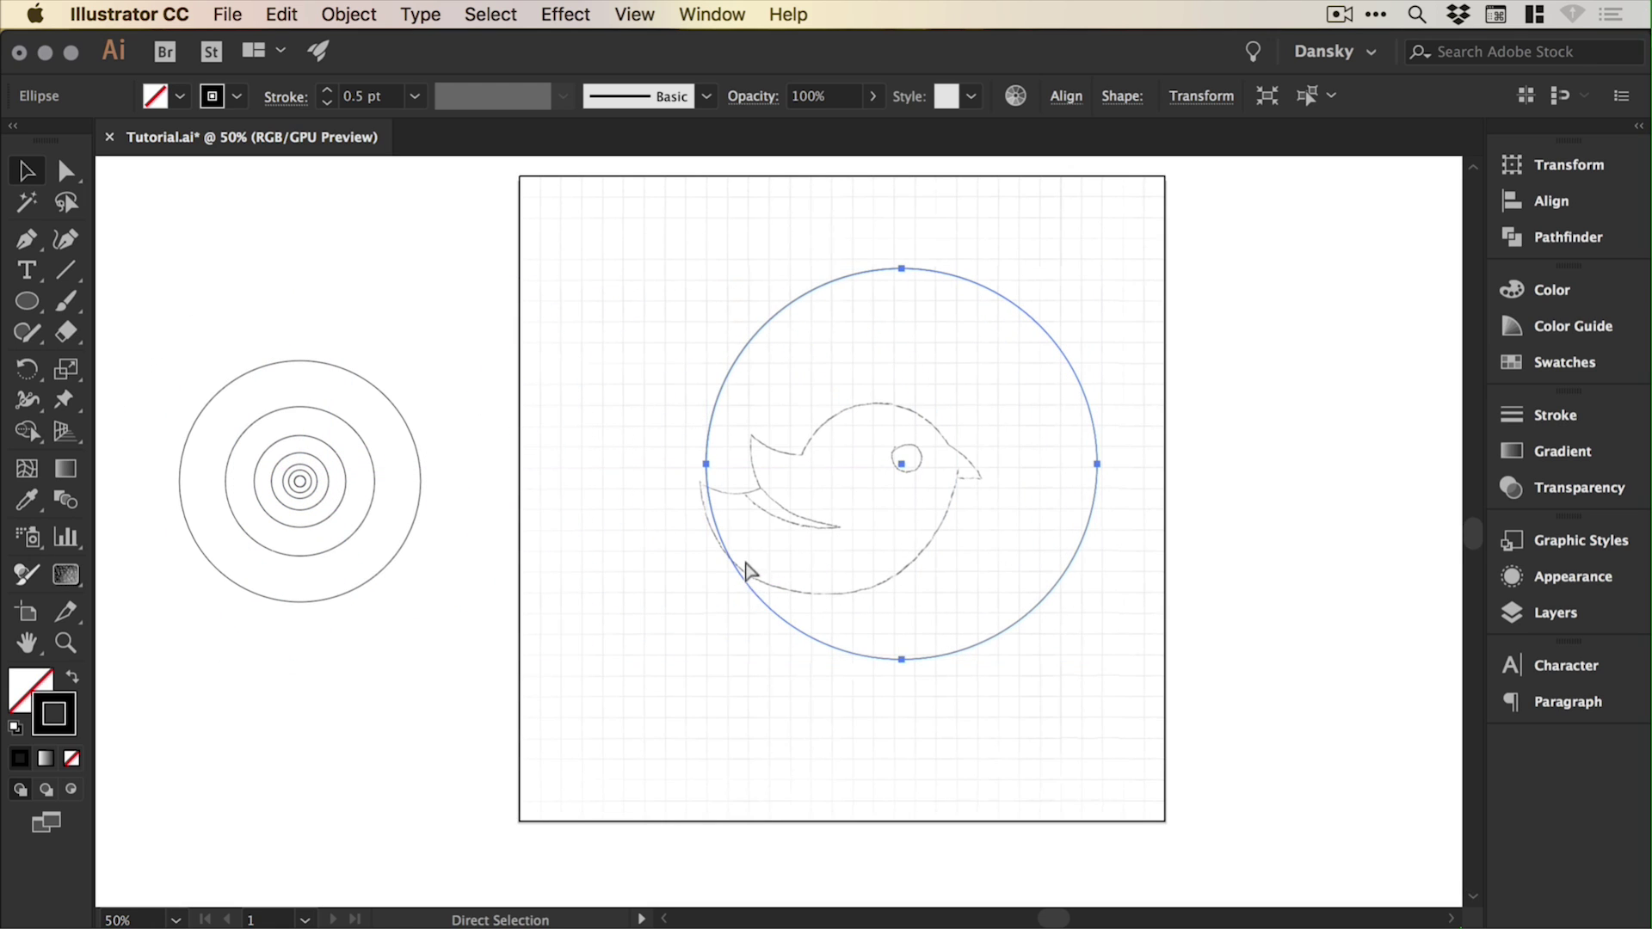
pyautogui.press('super+z')
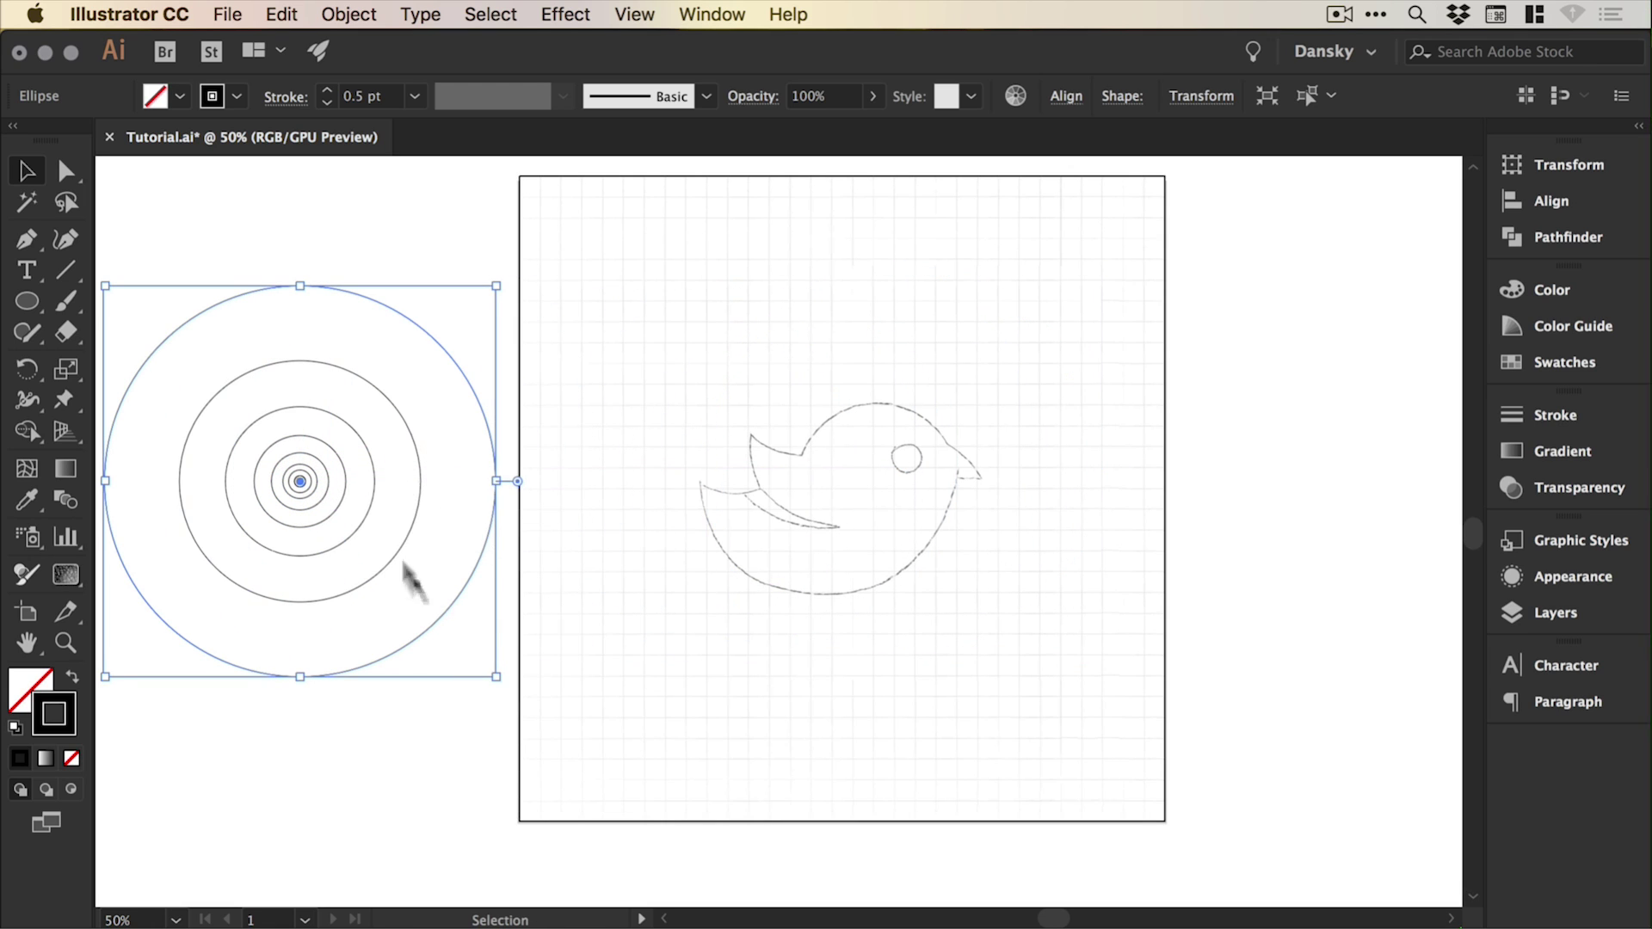
pyautogui.moveTo(430, 637); pyautogui.dragTo(965, 558)
pyautogui.press('Delete')
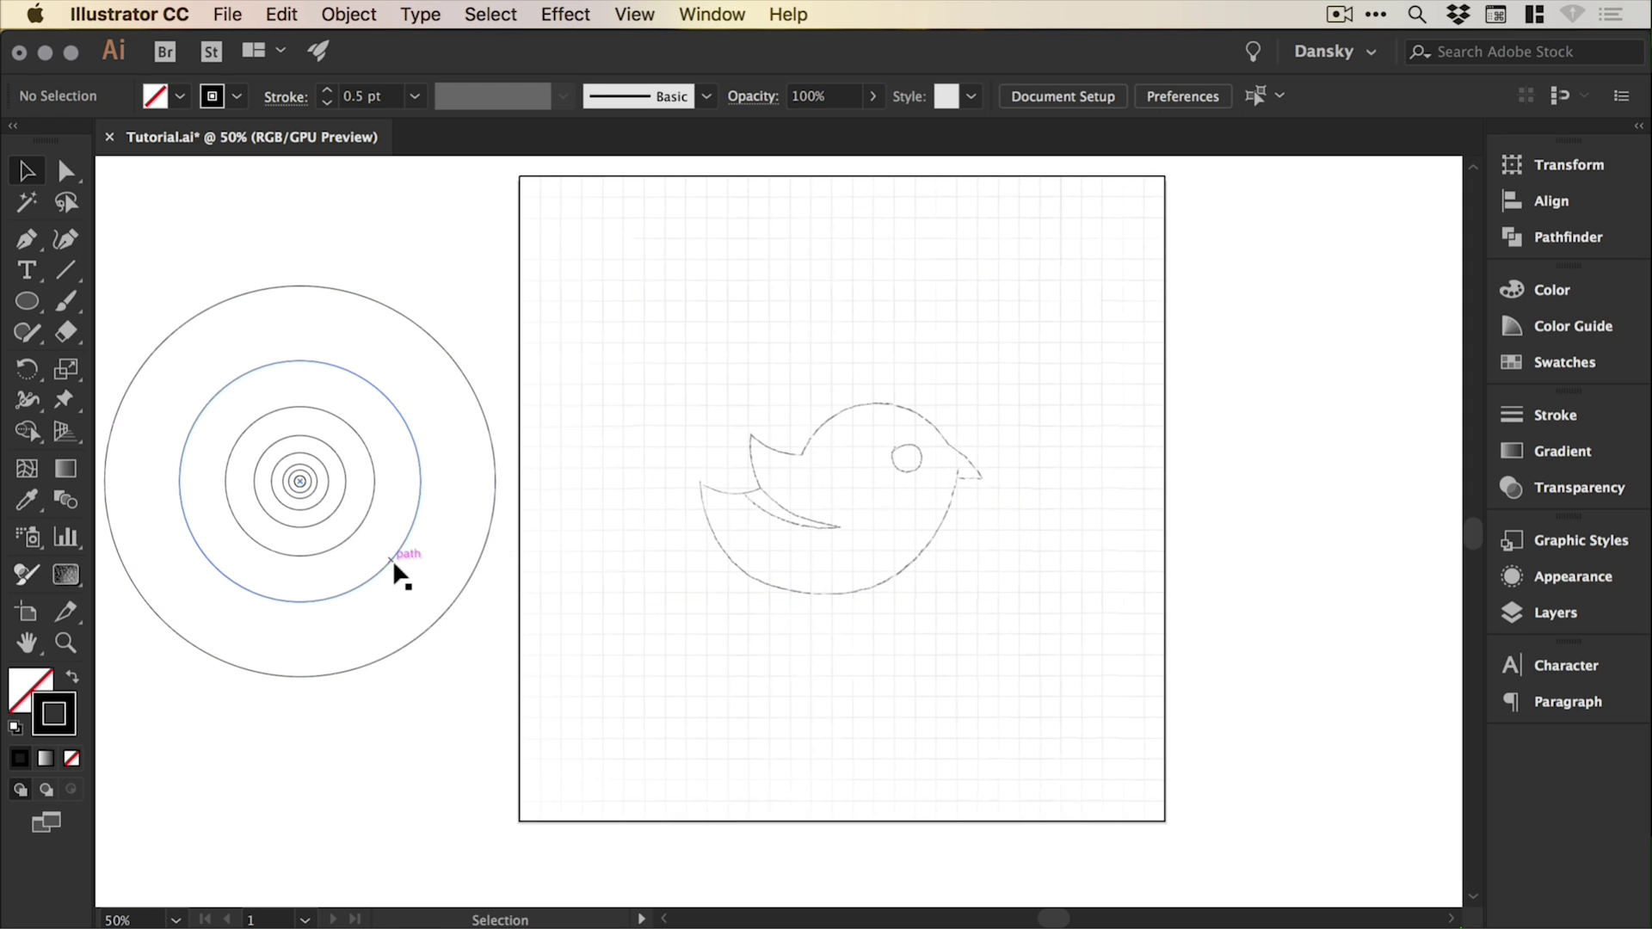
pyautogui.moveTo(395, 556); pyautogui.dragTo(926, 550)
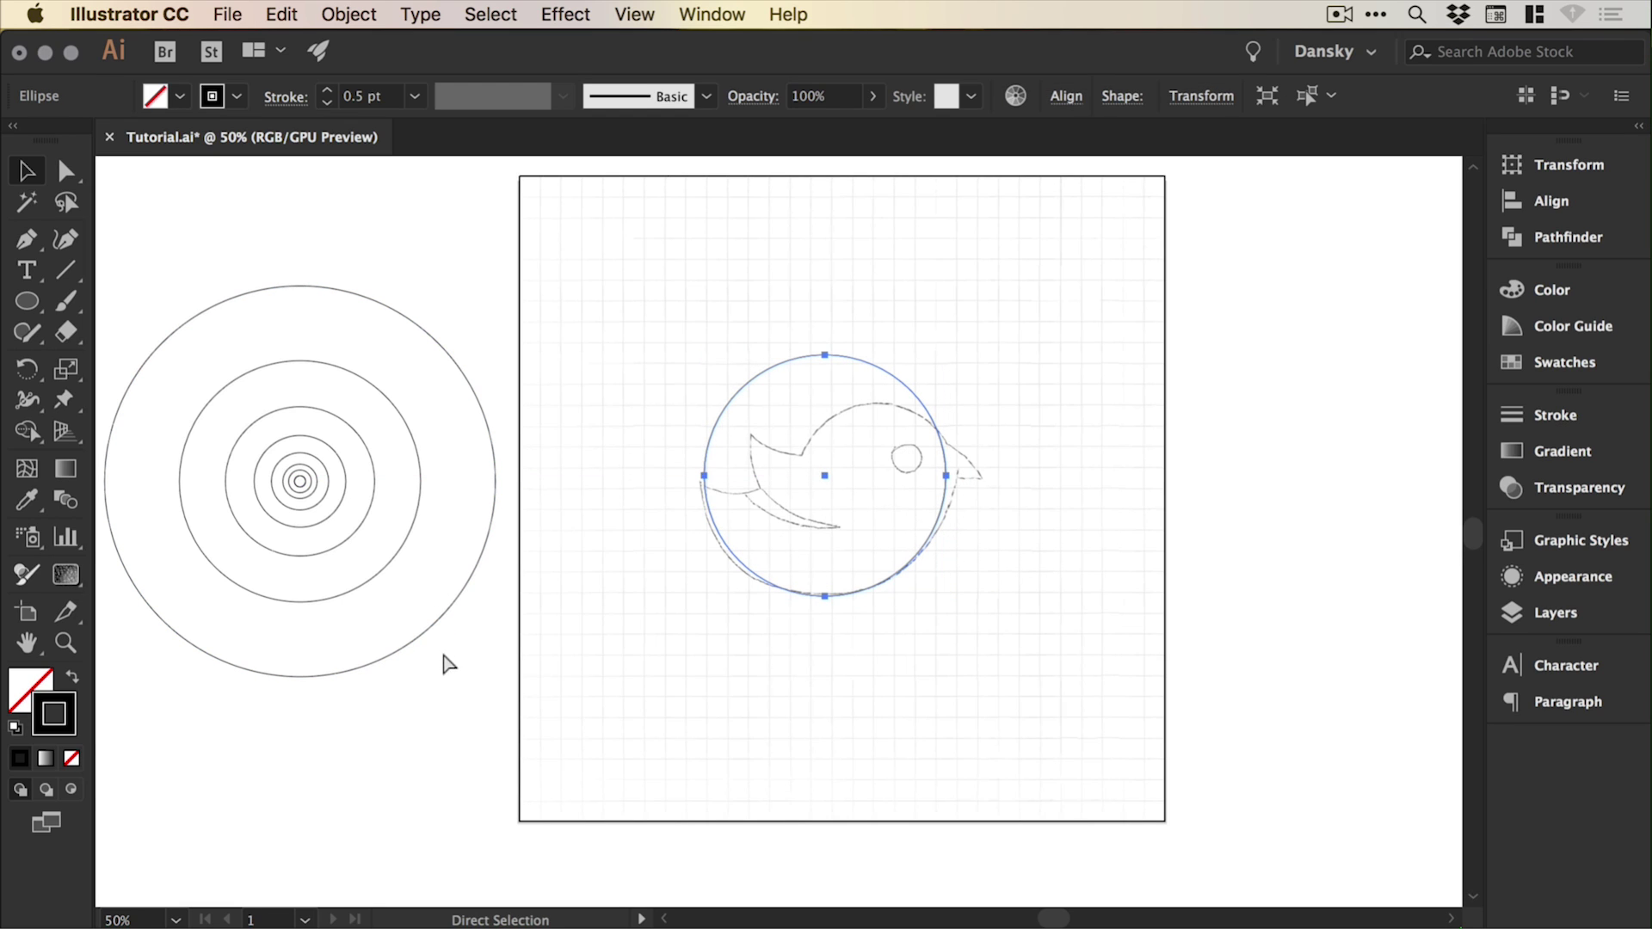
pyautogui.press('Delete')
# Enlarge the concentric set further and copy one circle over the bird's round body.
pyautogui.click(284, 427)
pyautogui.moveTo(498, 286); pyautogui.dragTo(509, 277)
pyautogui.press('super')
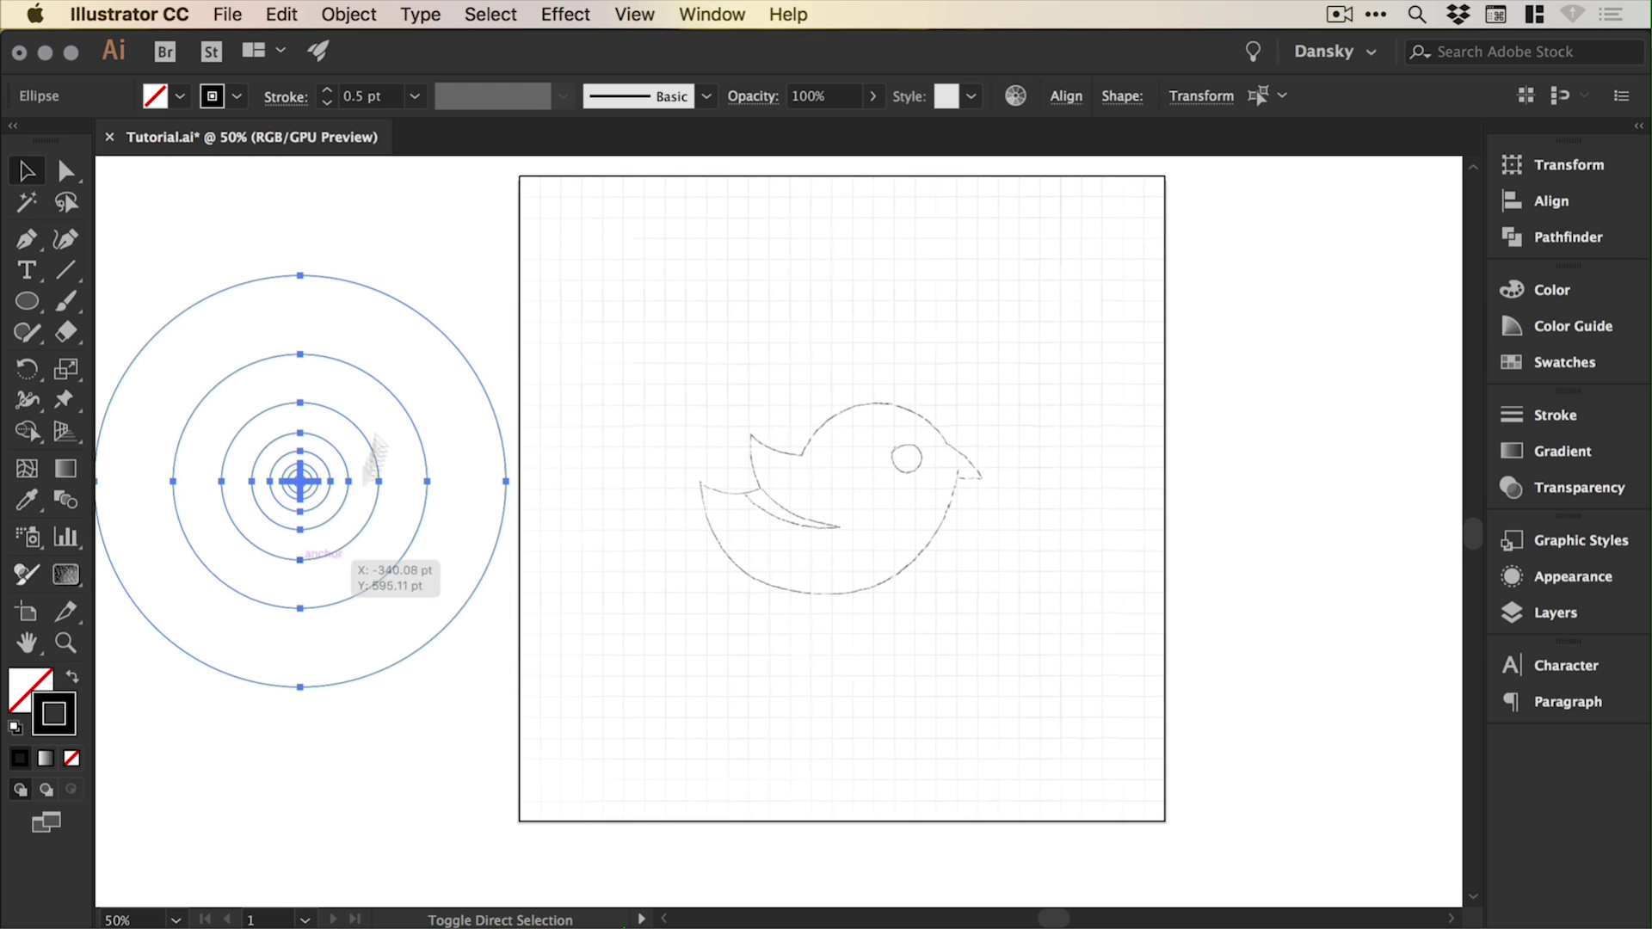
pyautogui.press('super+shift+a')
pyautogui.moveTo(416, 560); pyautogui.dragTo(937, 546)
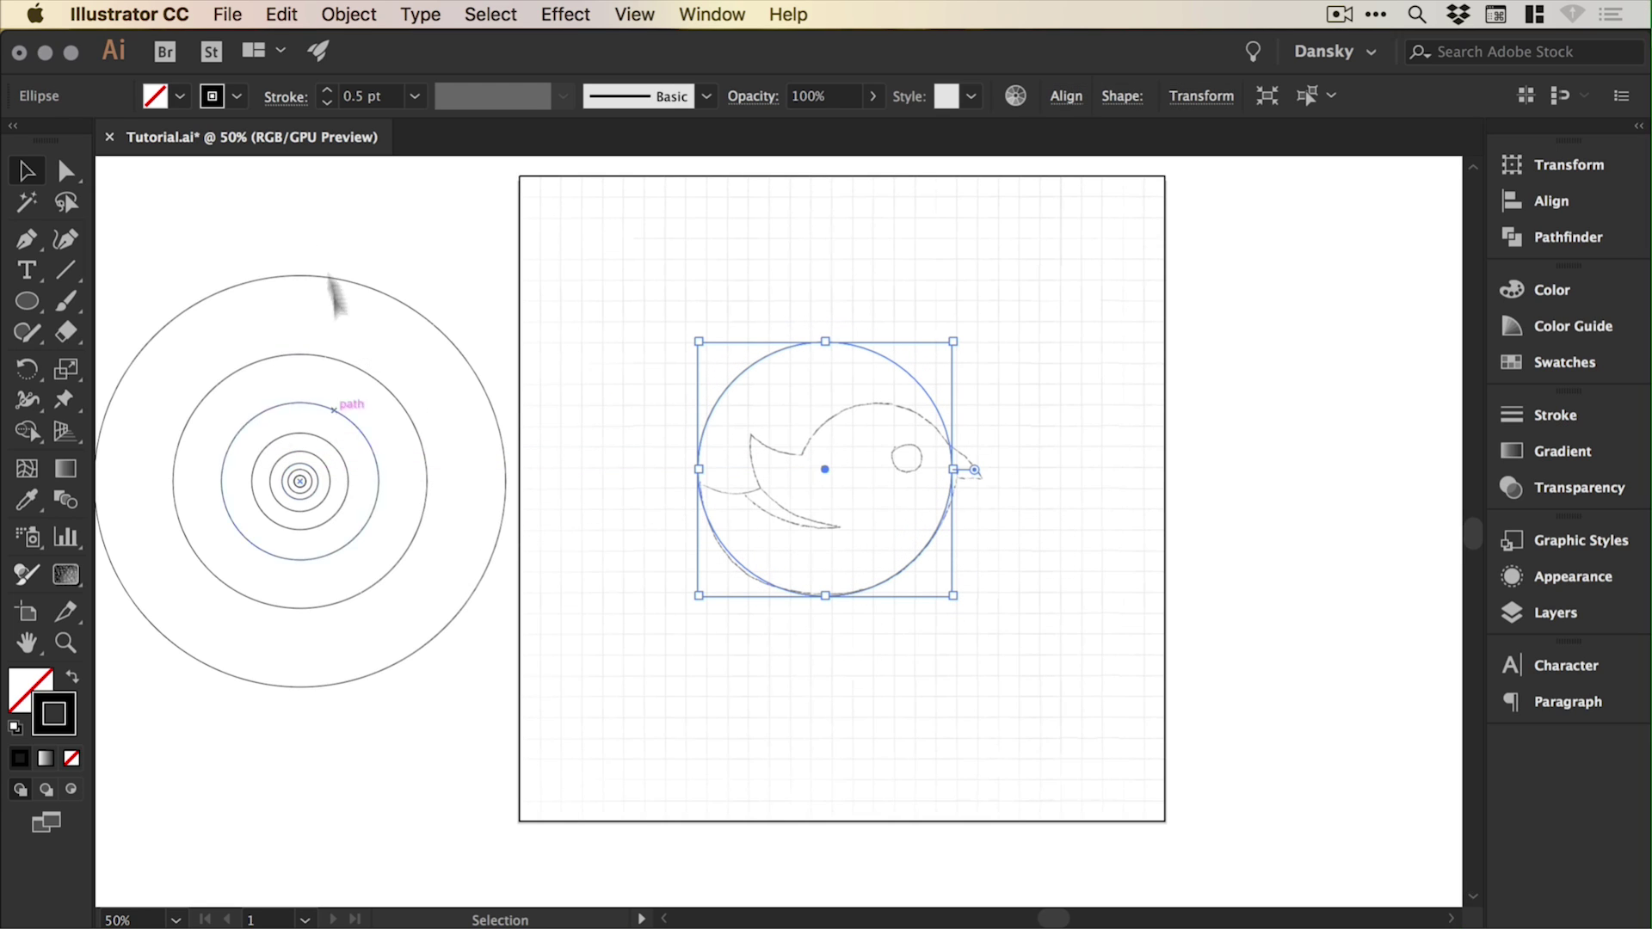
pyautogui.moveTo(237, 228); pyautogui.dragTo(369, 604)
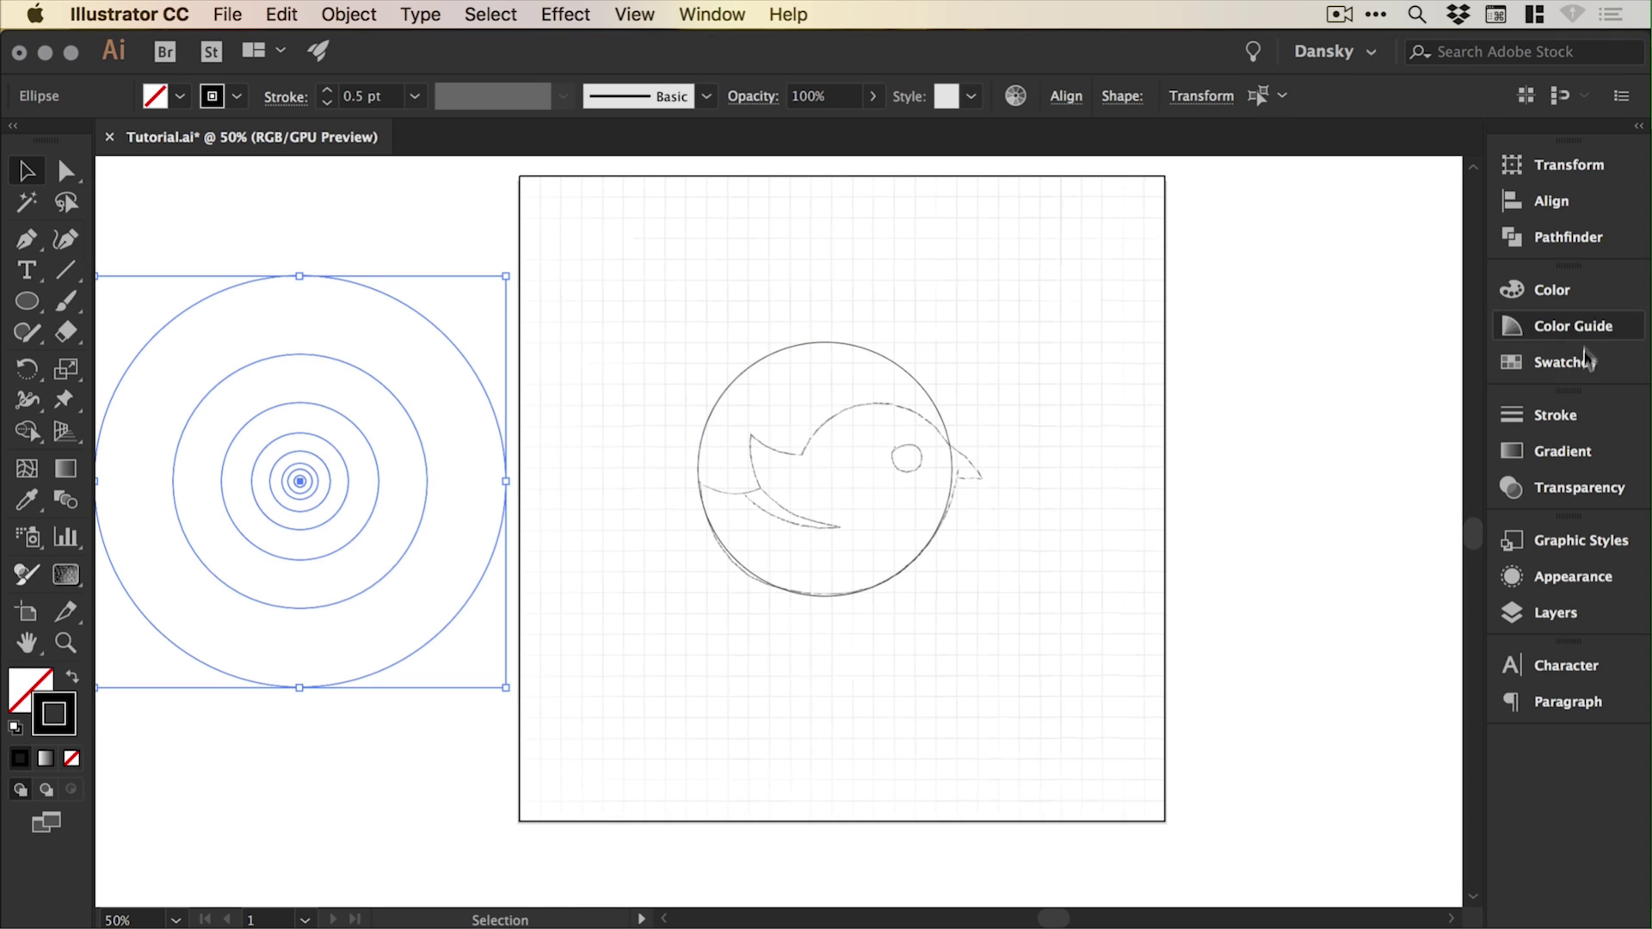
# Make the Black swatch global and change it to magenta (R 255, G 0, B 255).
pyautogui.click(1560, 364)
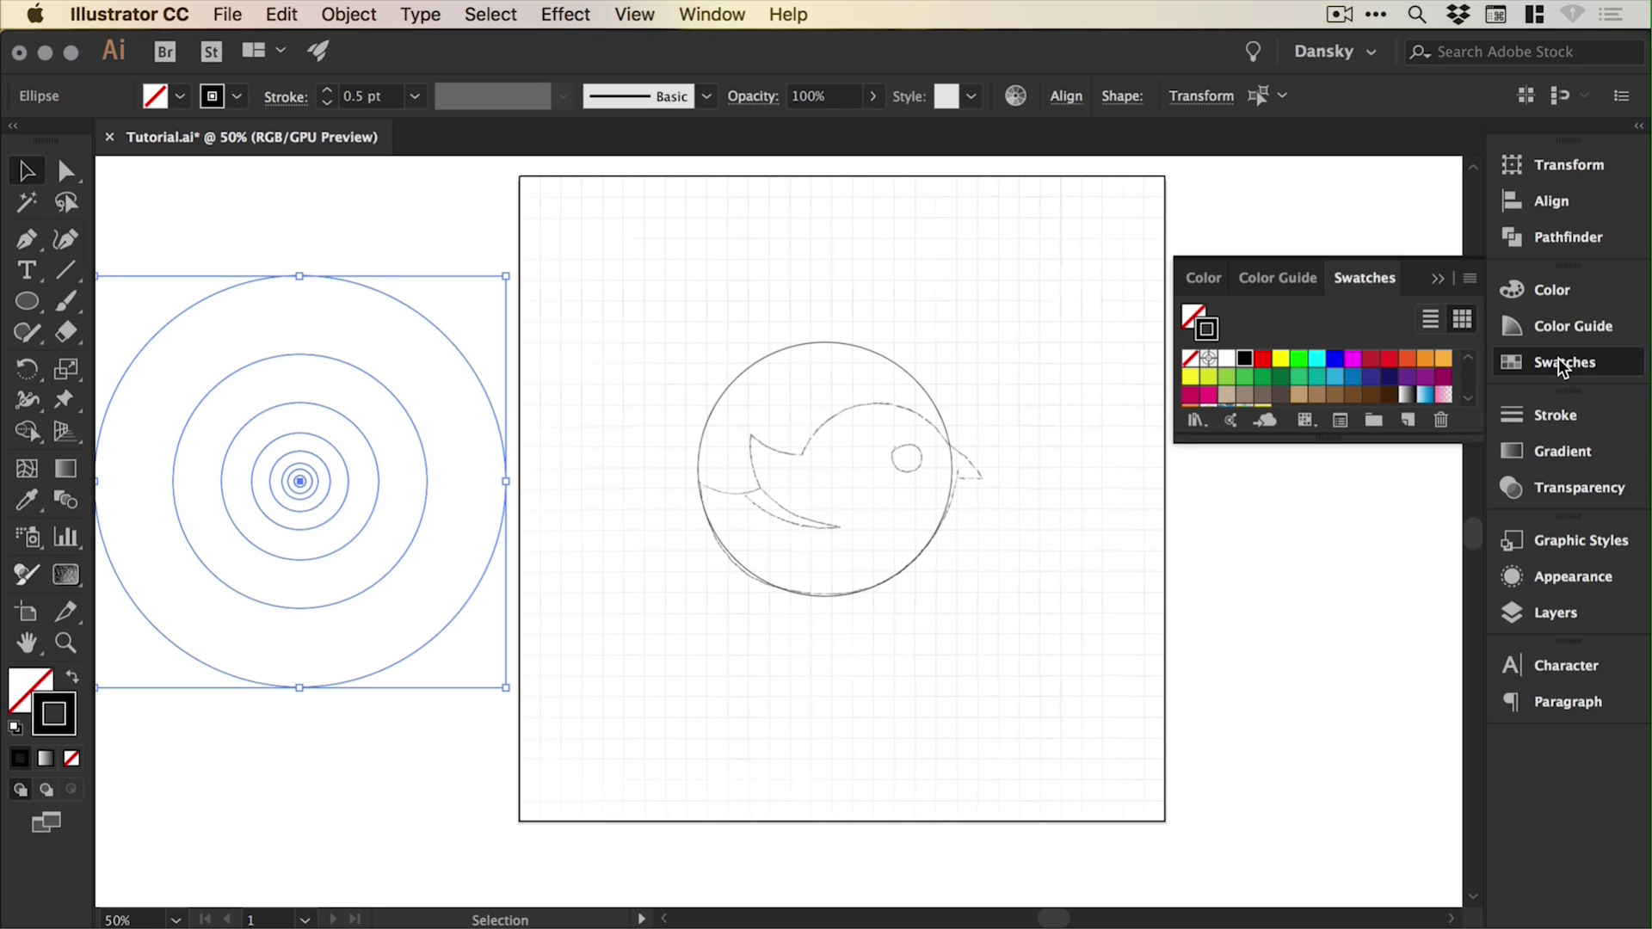
pyautogui.doubleClick(1245, 362)
pyautogui.click(214, 742)
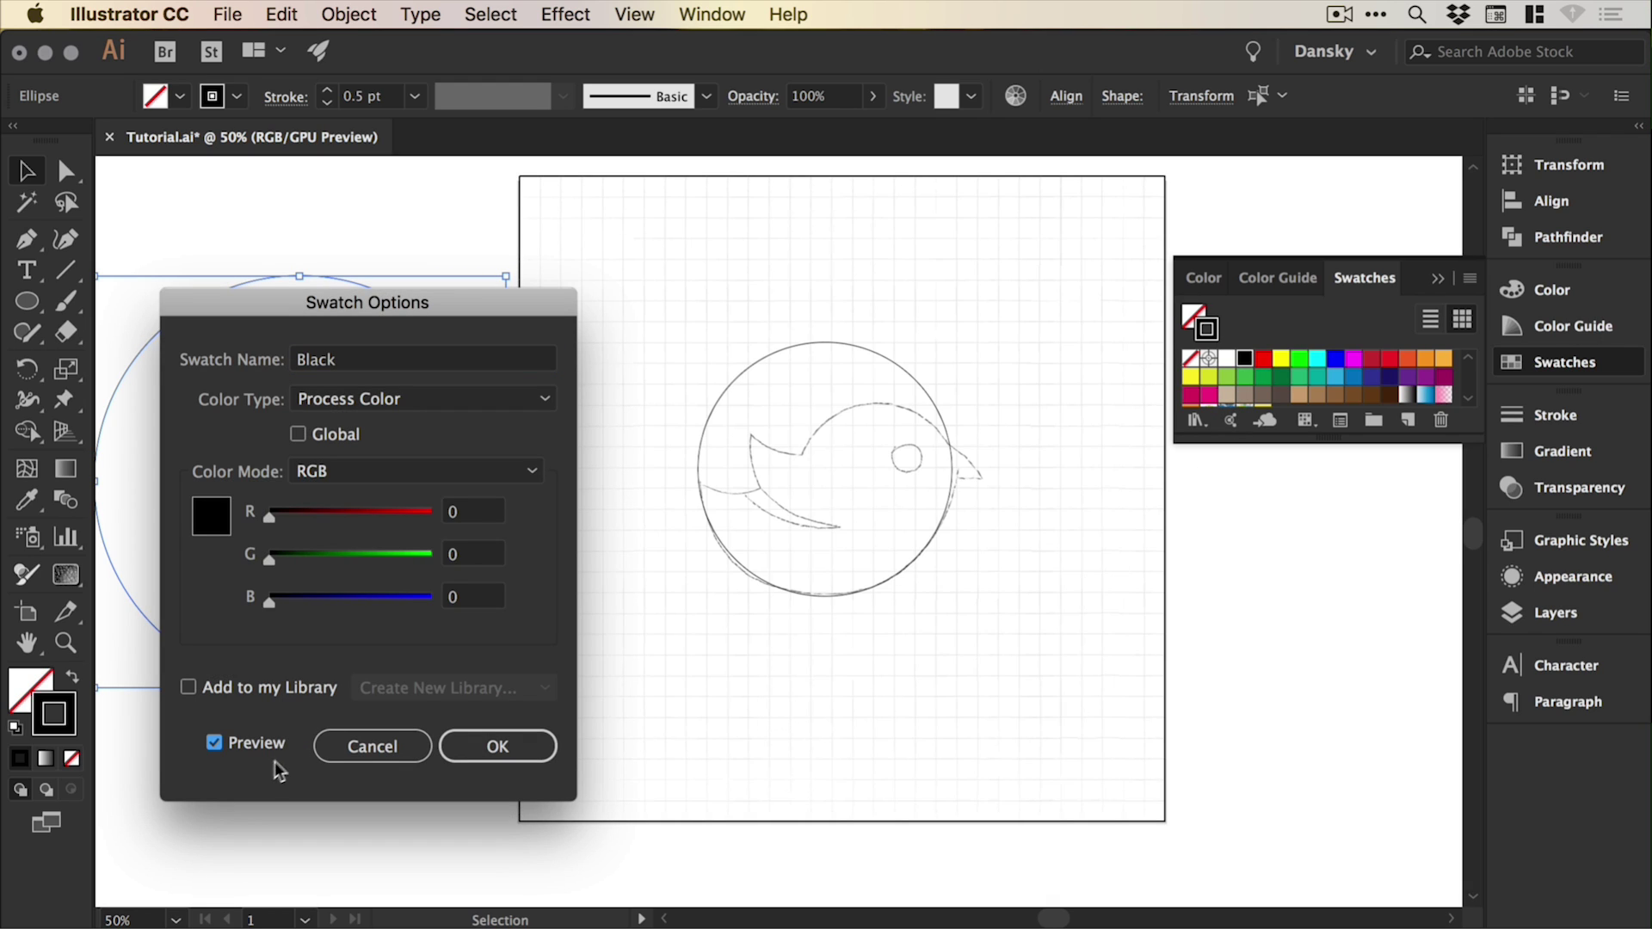
pyautogui.click(321, 434)
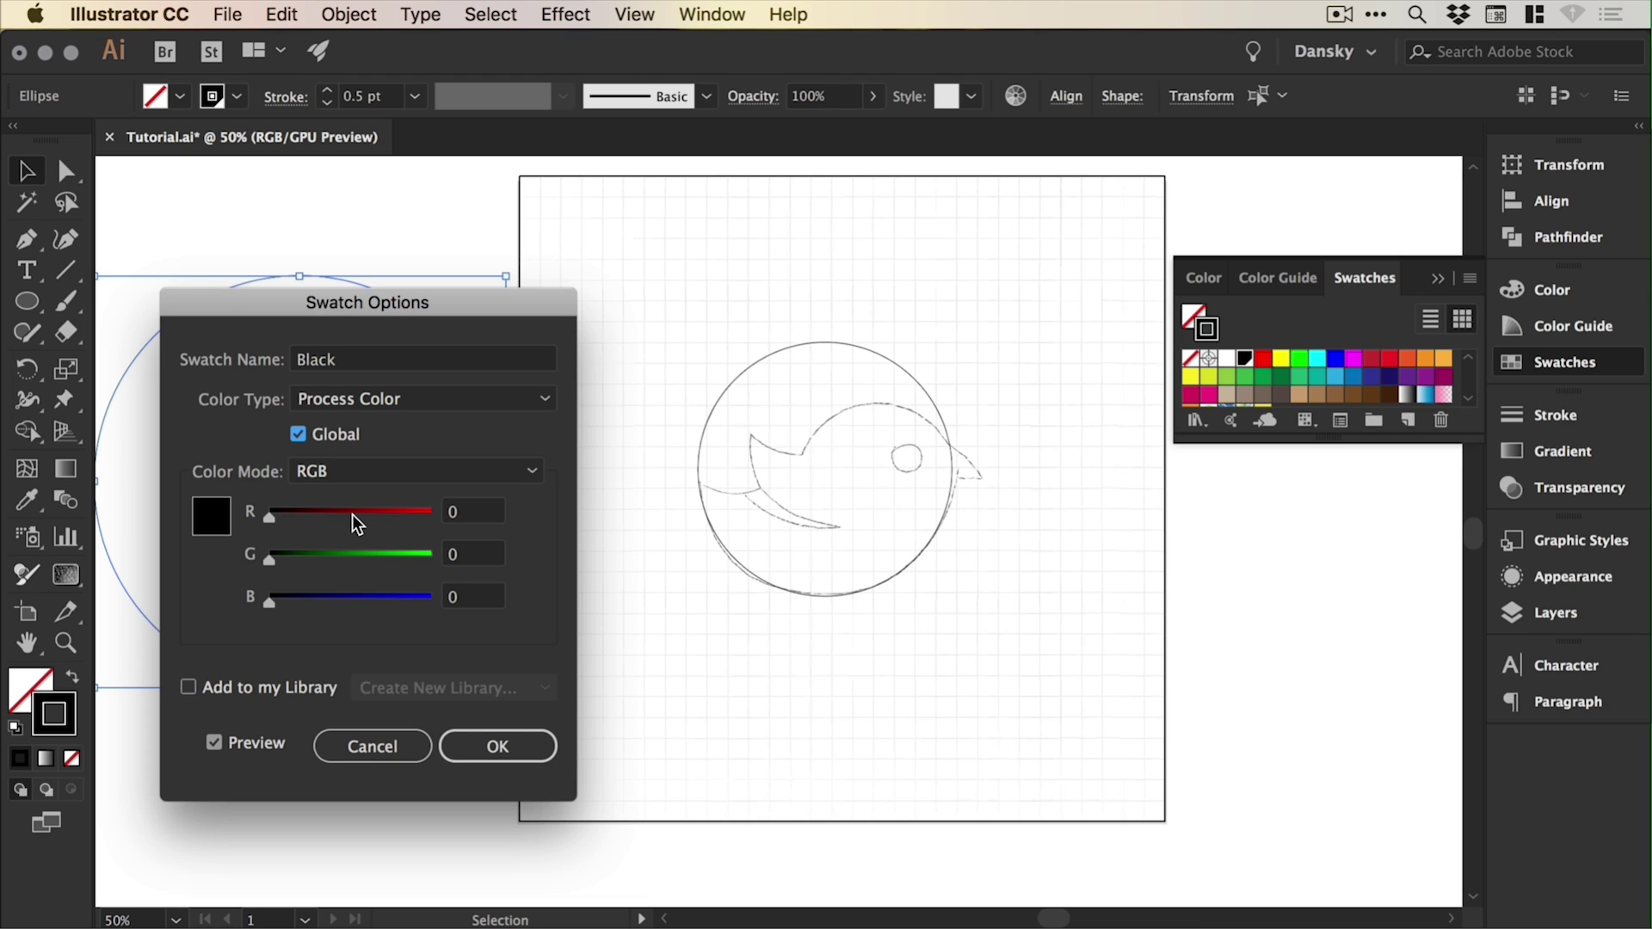
pyautogui.moveTo(352, 514); pyautogui.dragTo(433, 513)
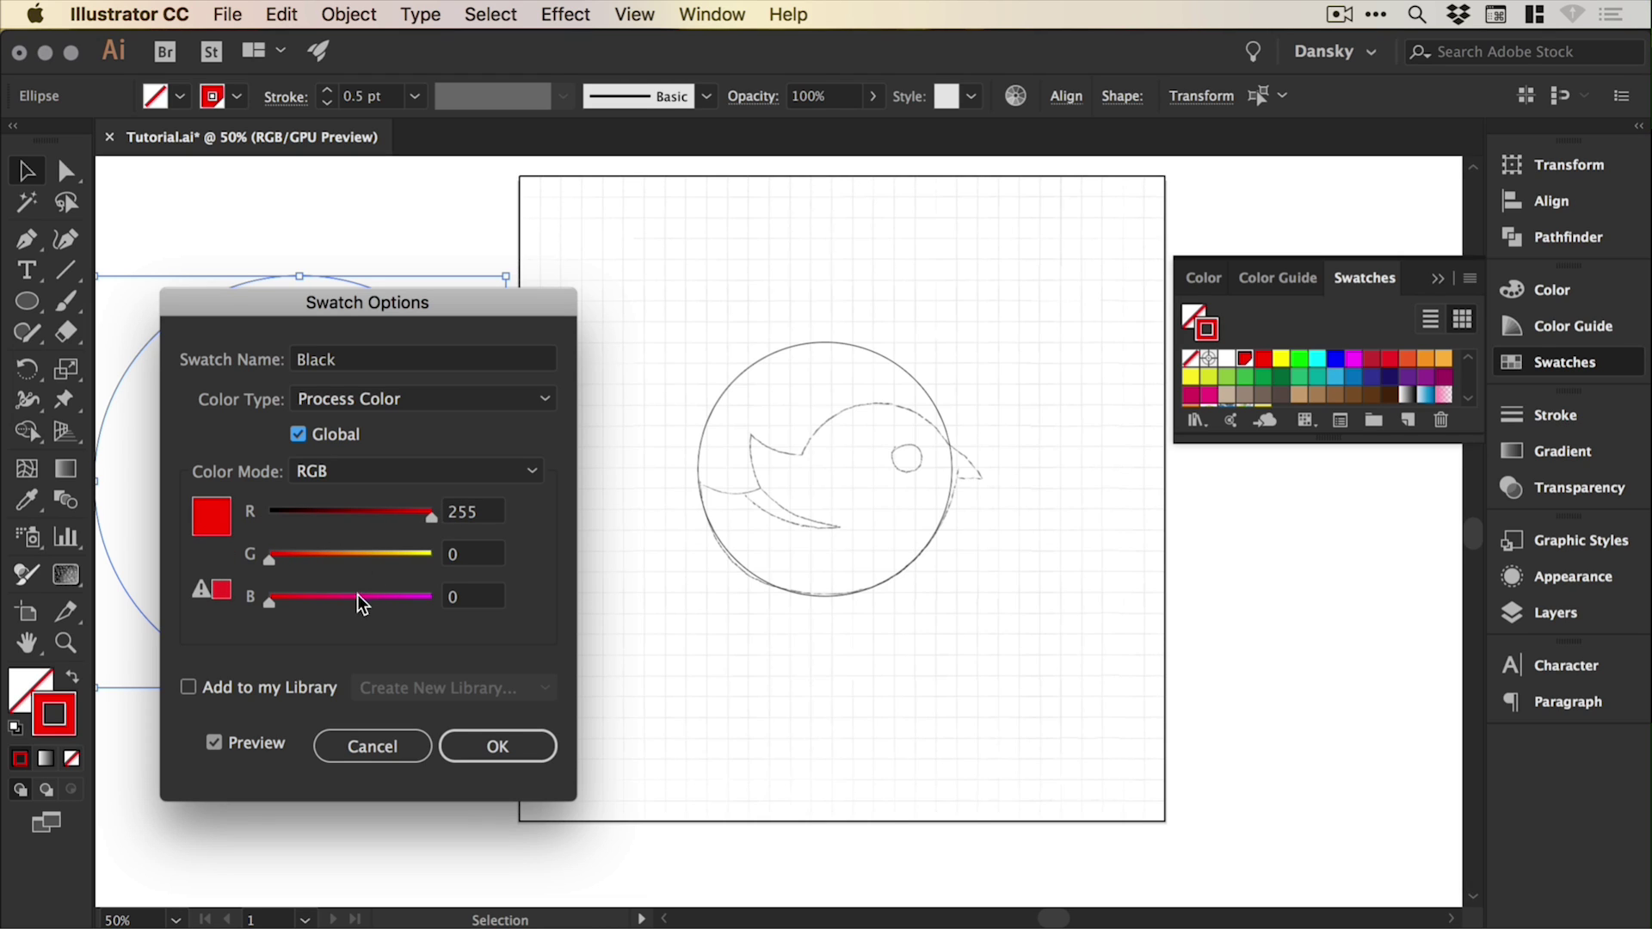
pyautogui.moveTo(358, 596); pyautogui.dragTo(472, 601)
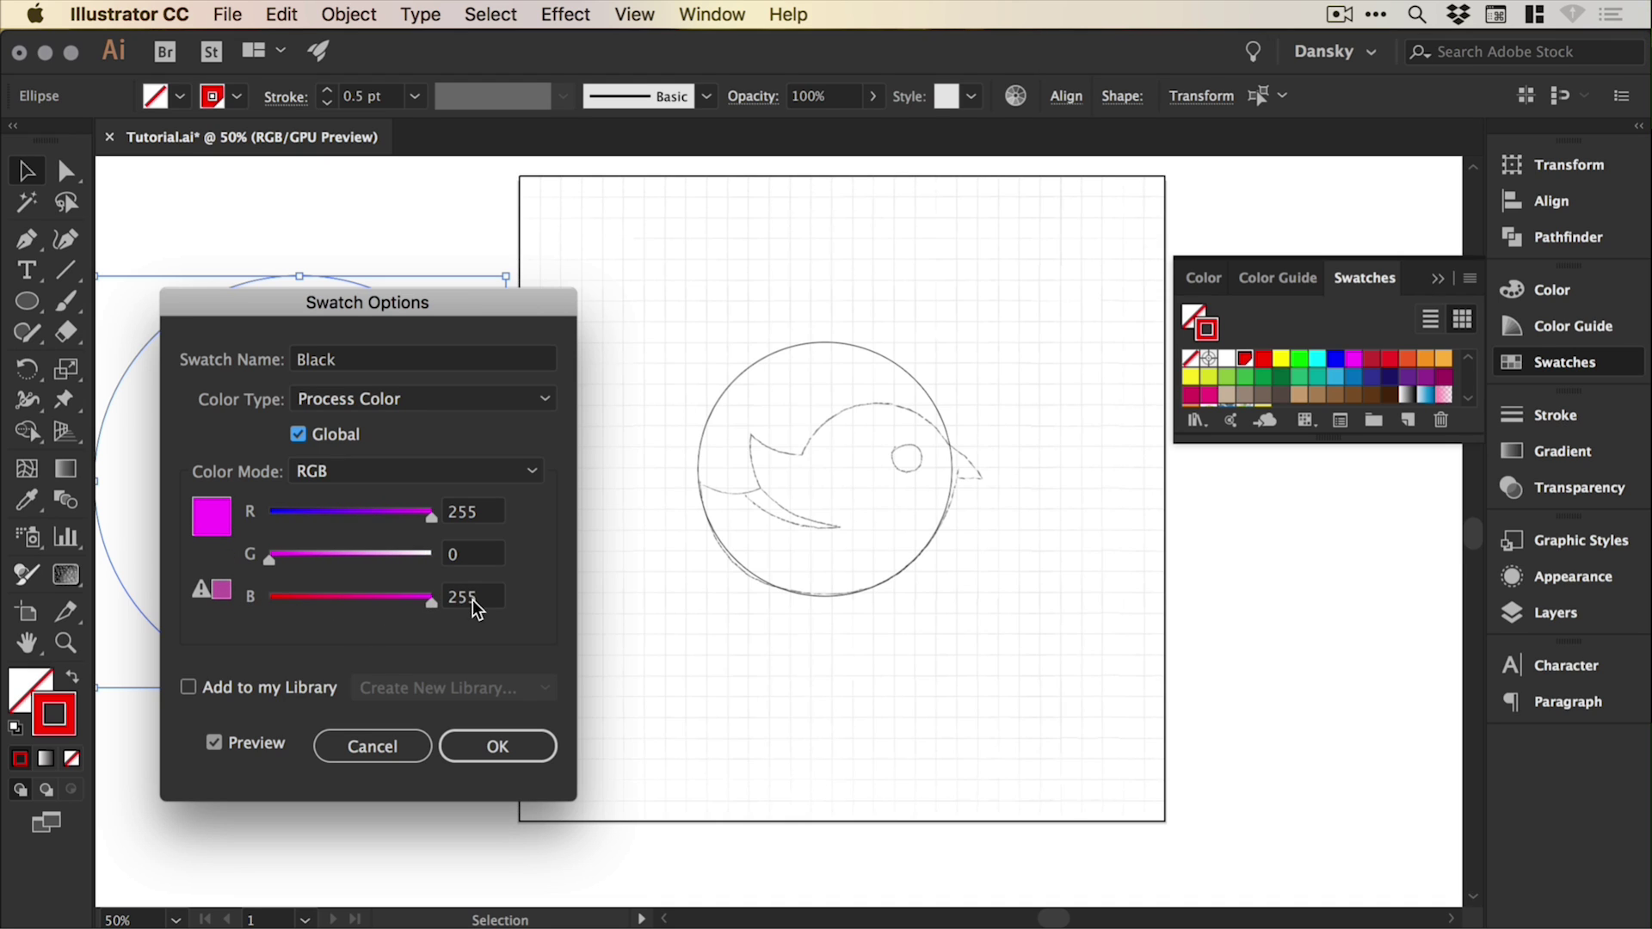
pyautogui.click(511, 746)
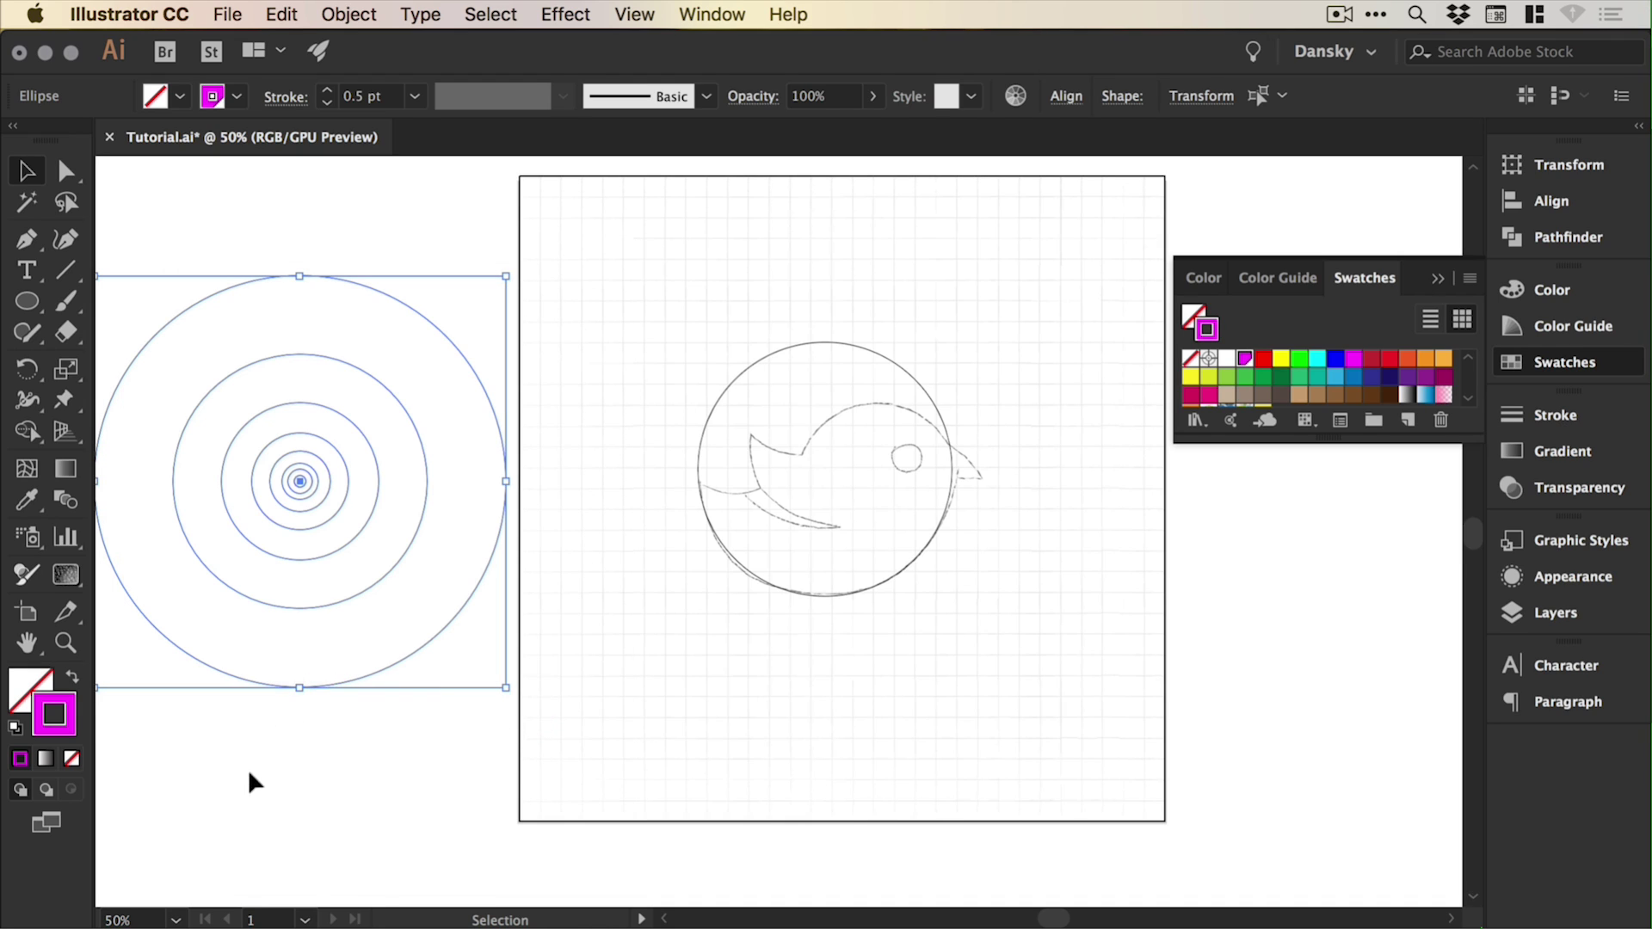
pyautogui.click(297, 750)
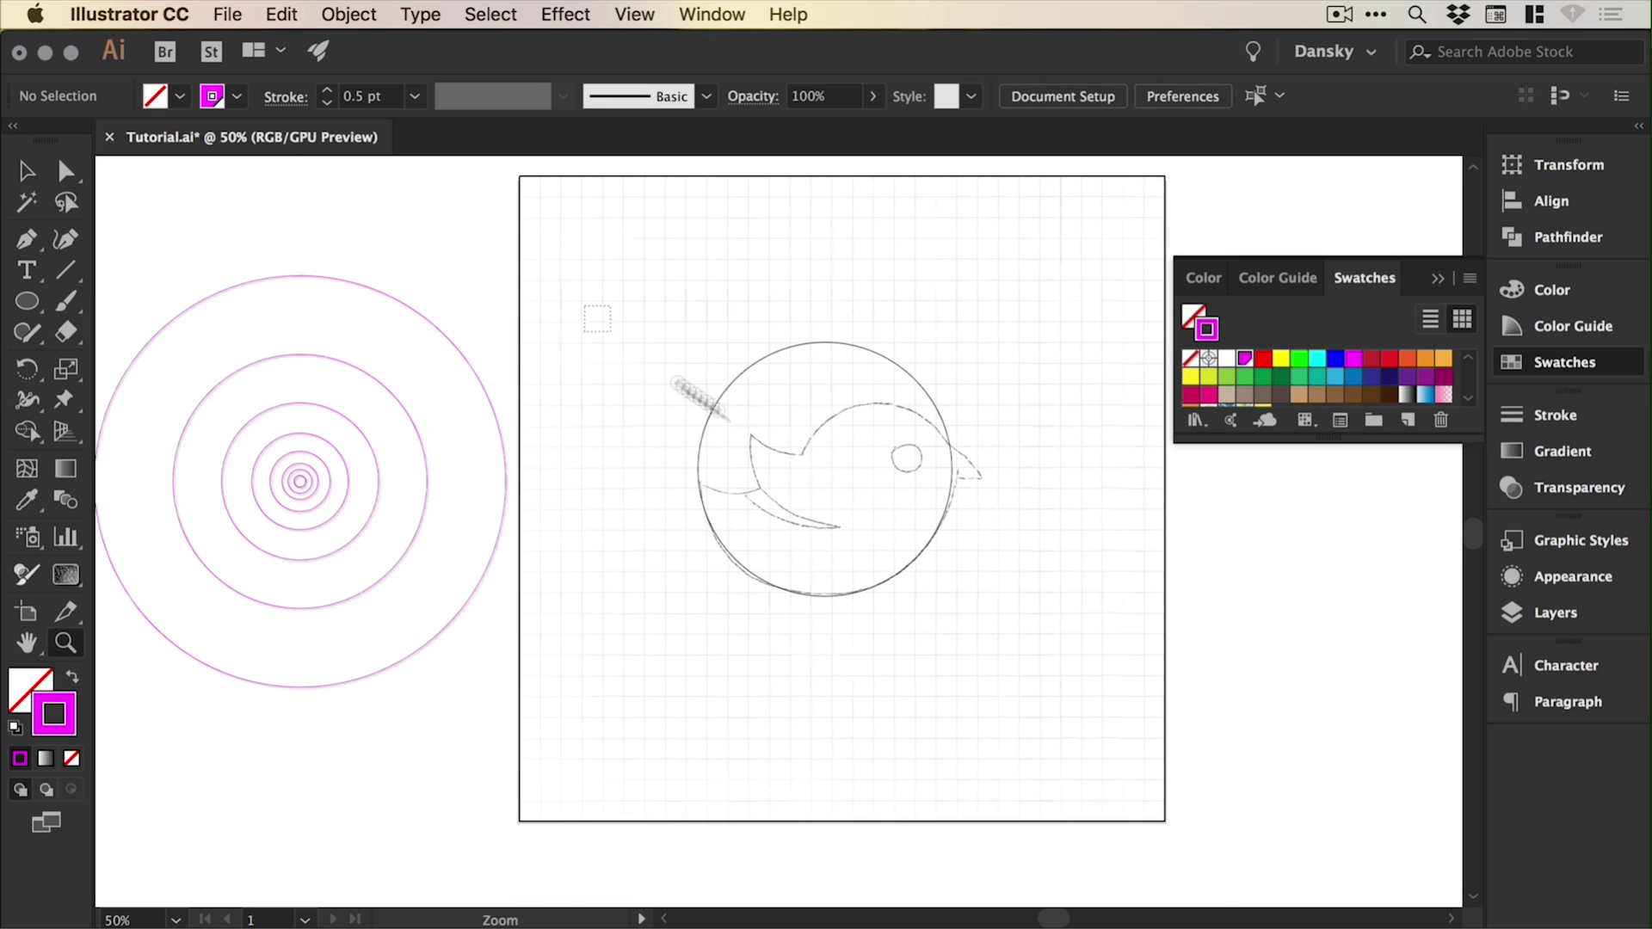
# Give the circle over the bird's body a magenta stroke.
pyautogui.scroll(3, 682, 387)
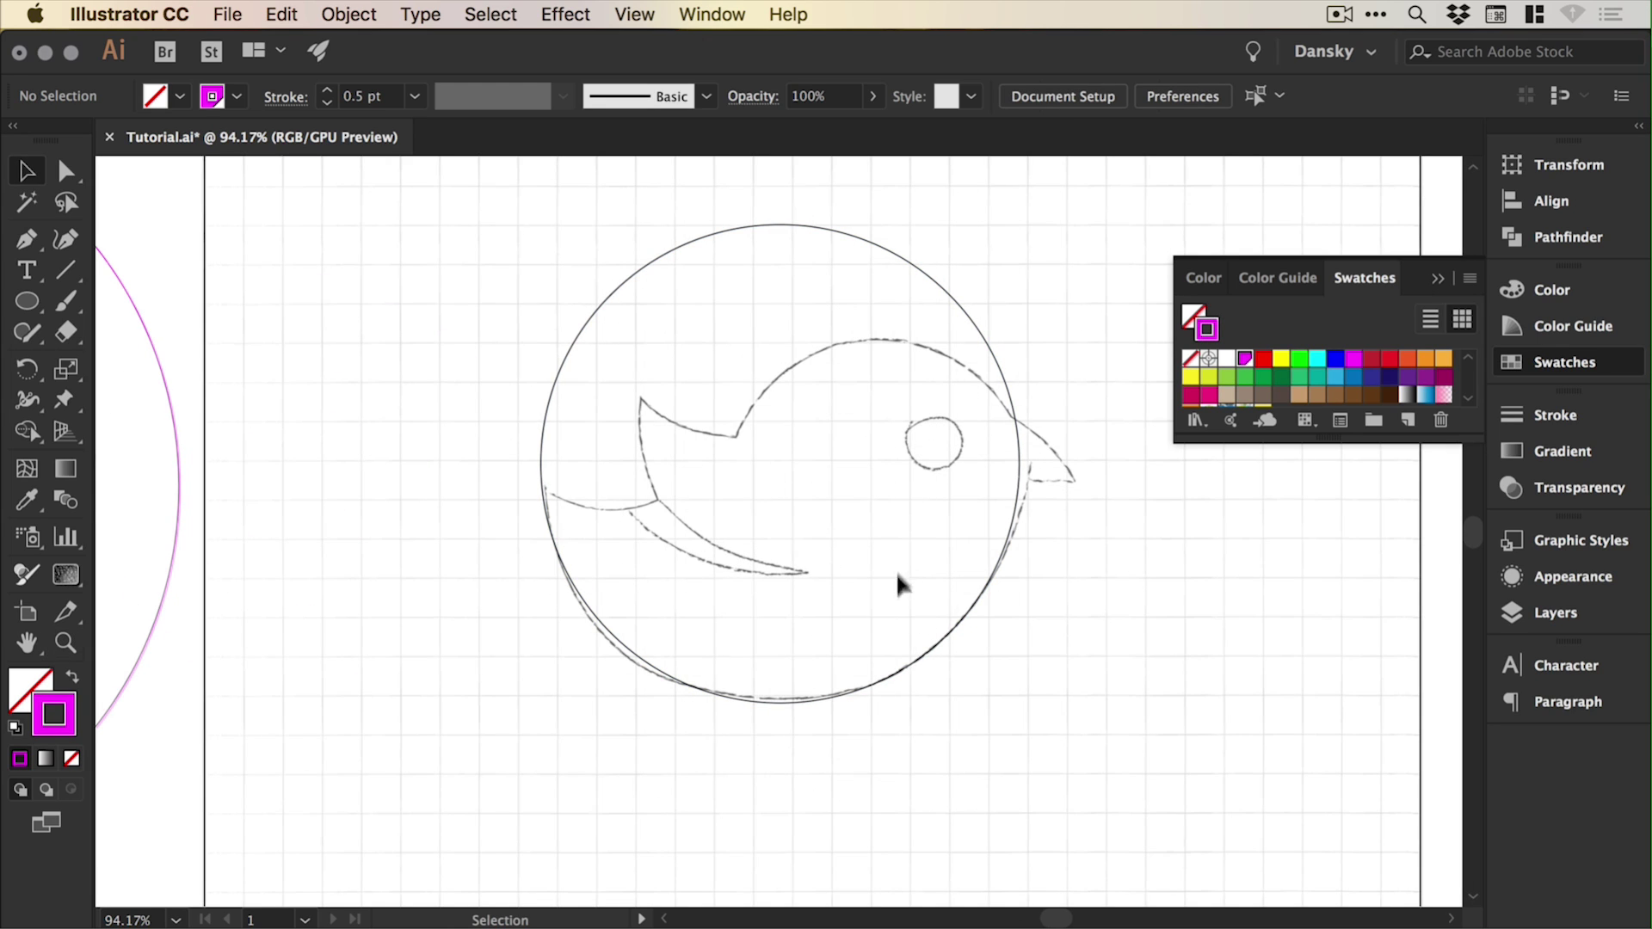
pyautogui.click(590, 319)
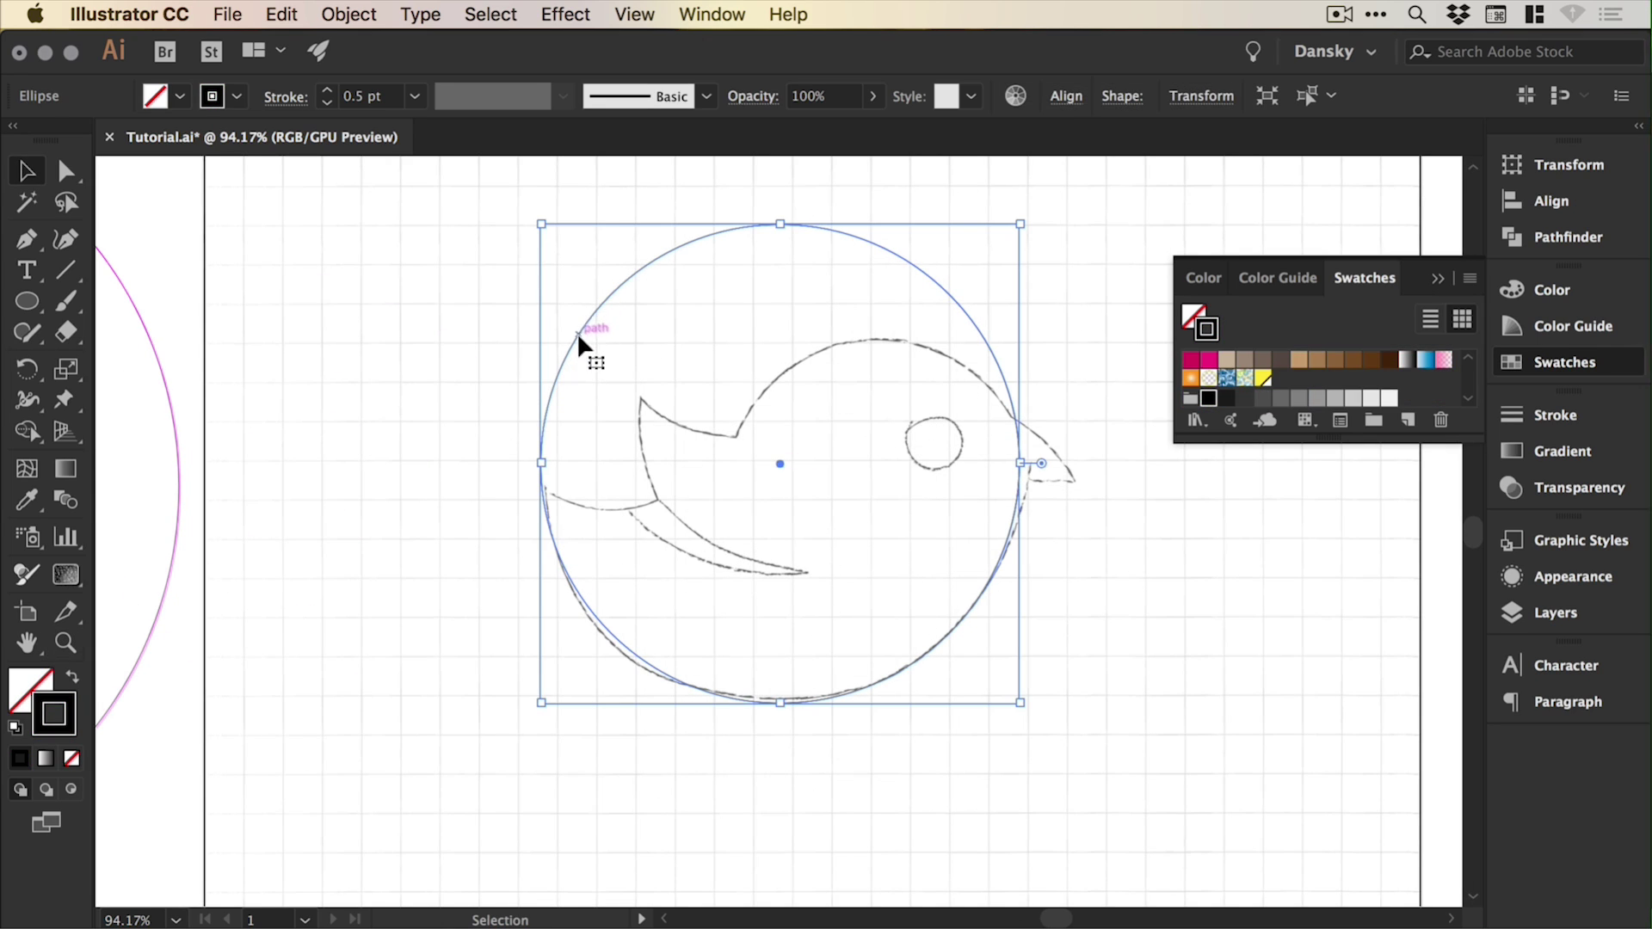
pyautogui.moveTo(1468, 440); pyautogui.dragTo(1468, 638)
pyautogui.click(1353, 359)
pyautogui.click(1564, 362)
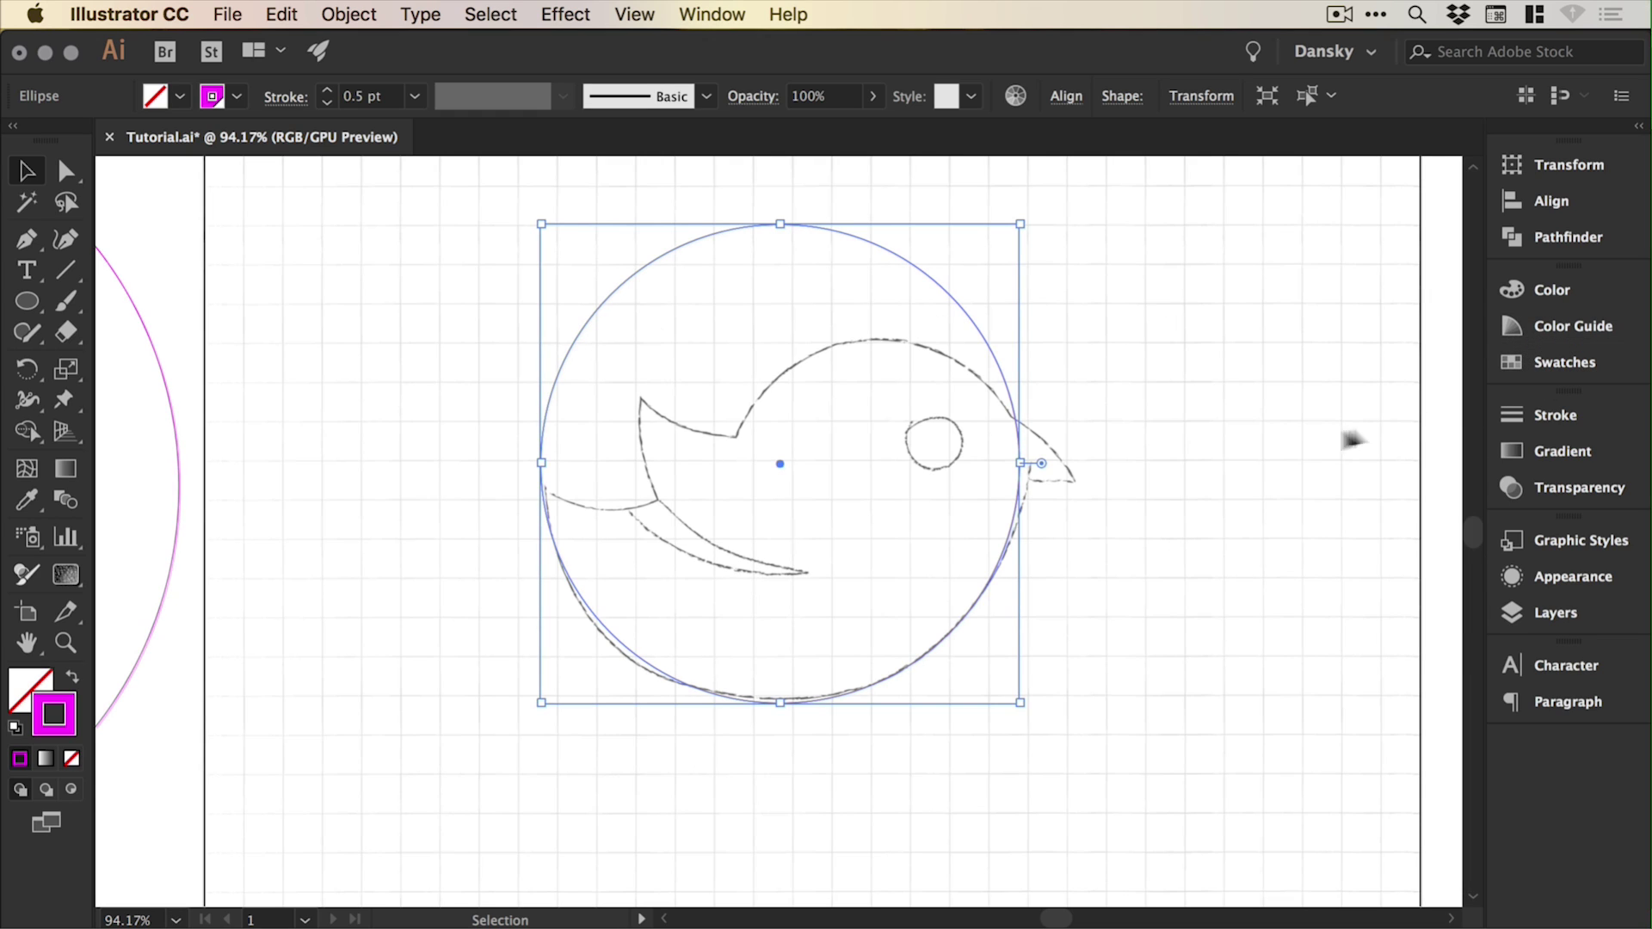
pyautogui.click(1299, 487)
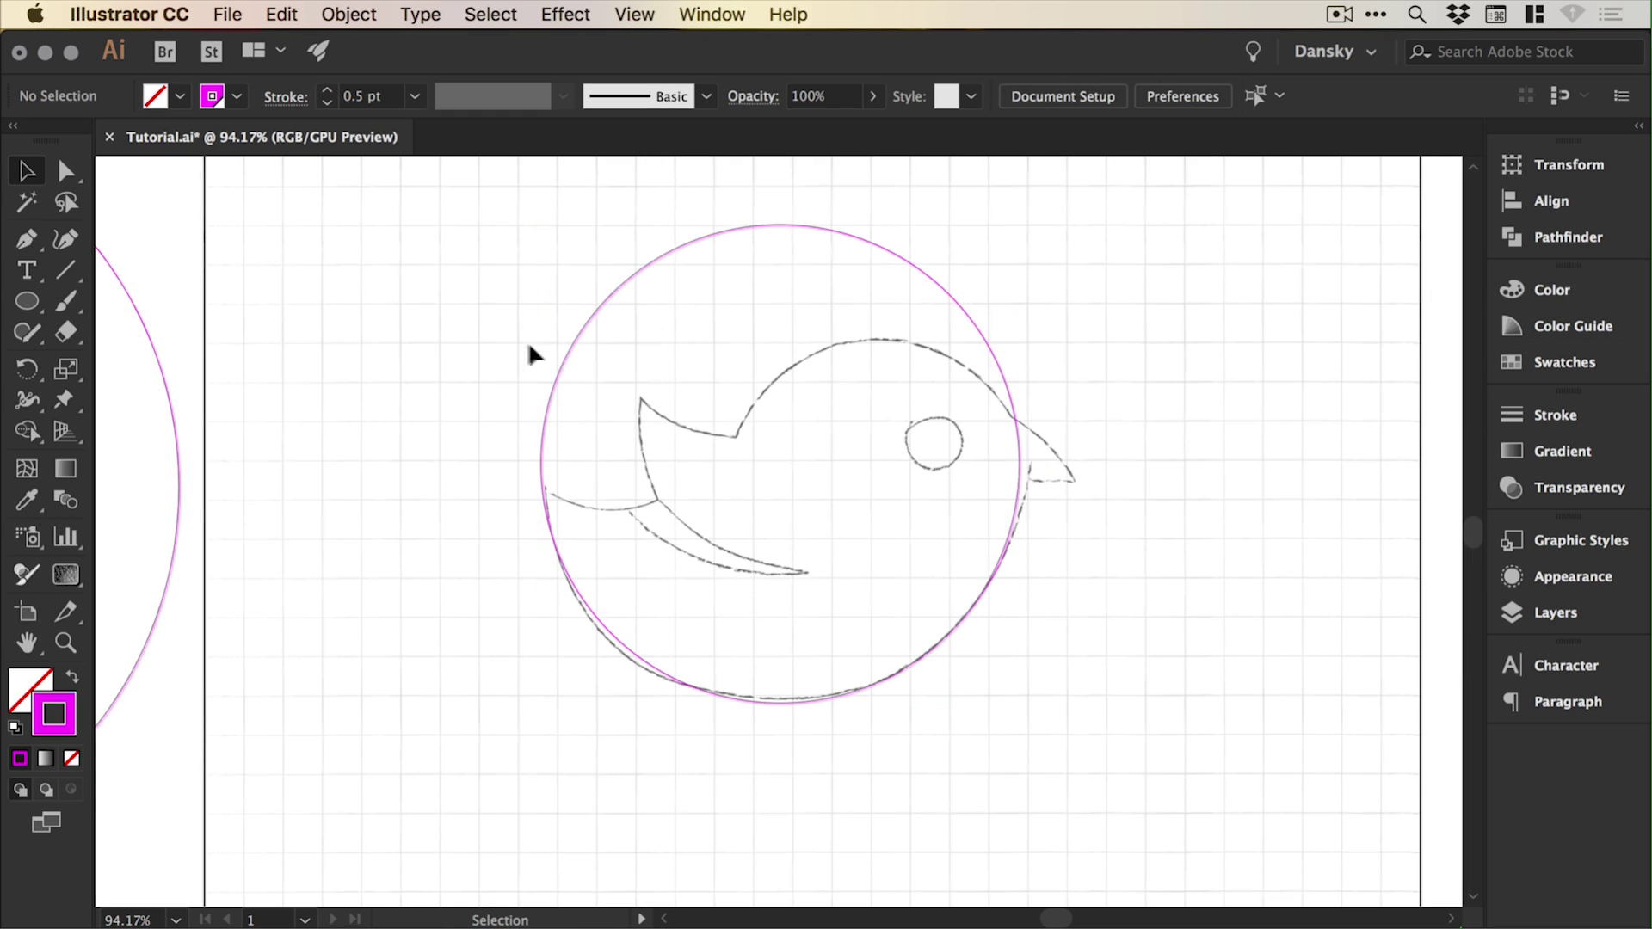
# Raise the body circle's stroke weight from 0.5 pt to 1 pt.
pyautogui.moveTo(573, 376); pyautogui.dragTo(574, 382)
pyautogui.click(1555, 415)
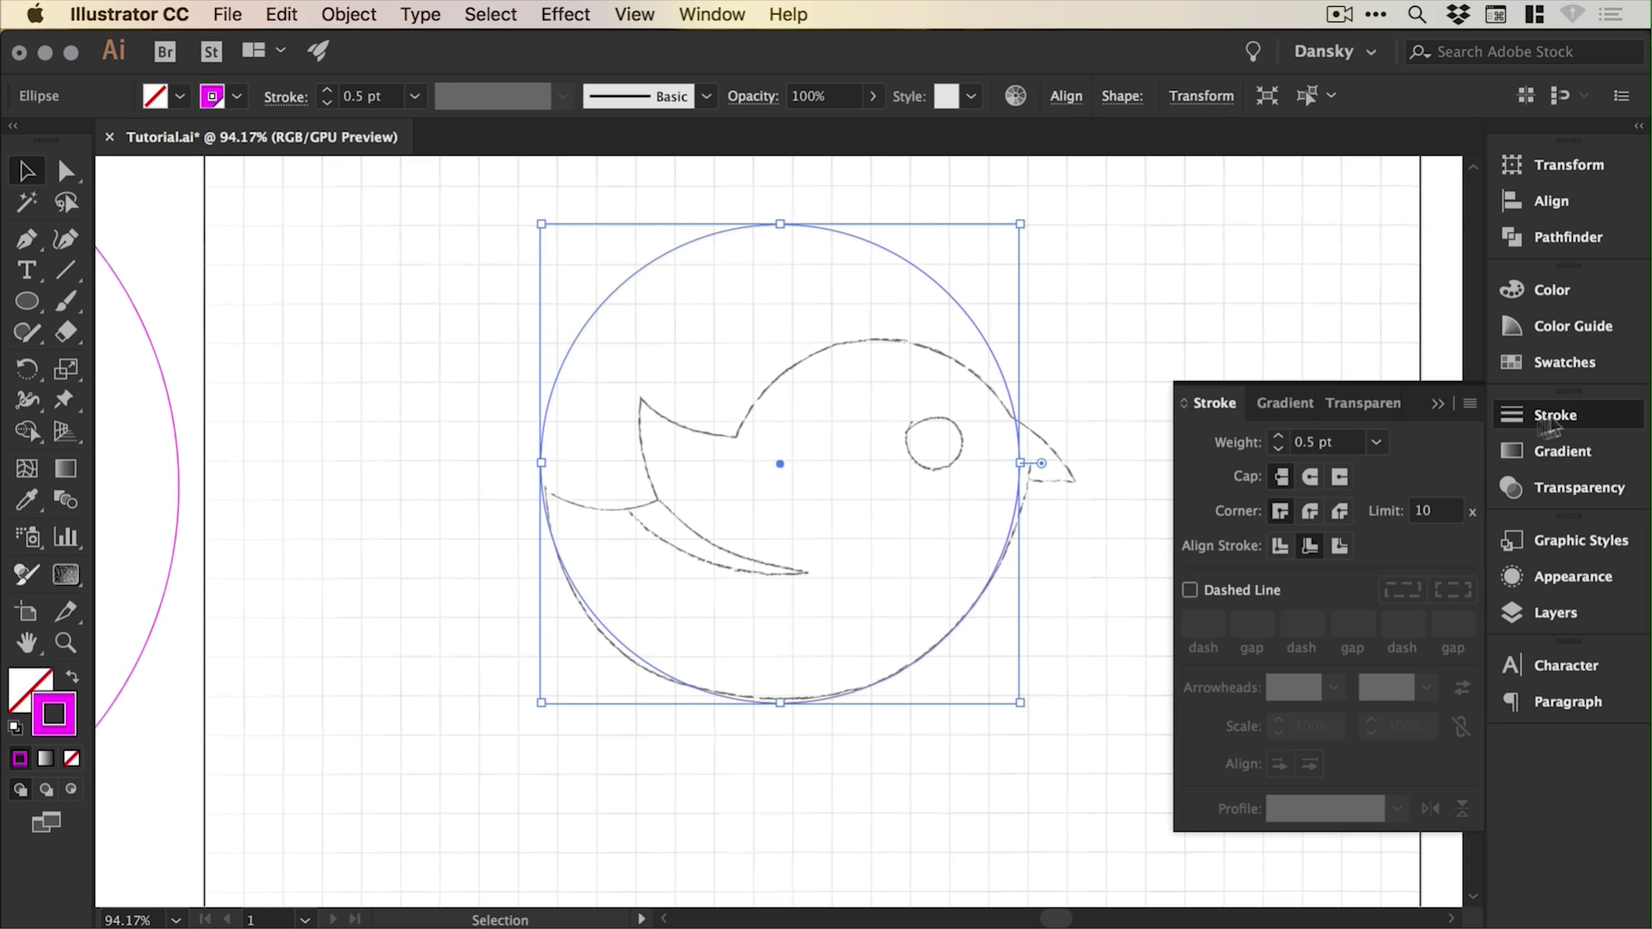
pyautogui.click(1279, 437)
pyautogui.click(1279, 437)
pyautogui.click(1522, 415)
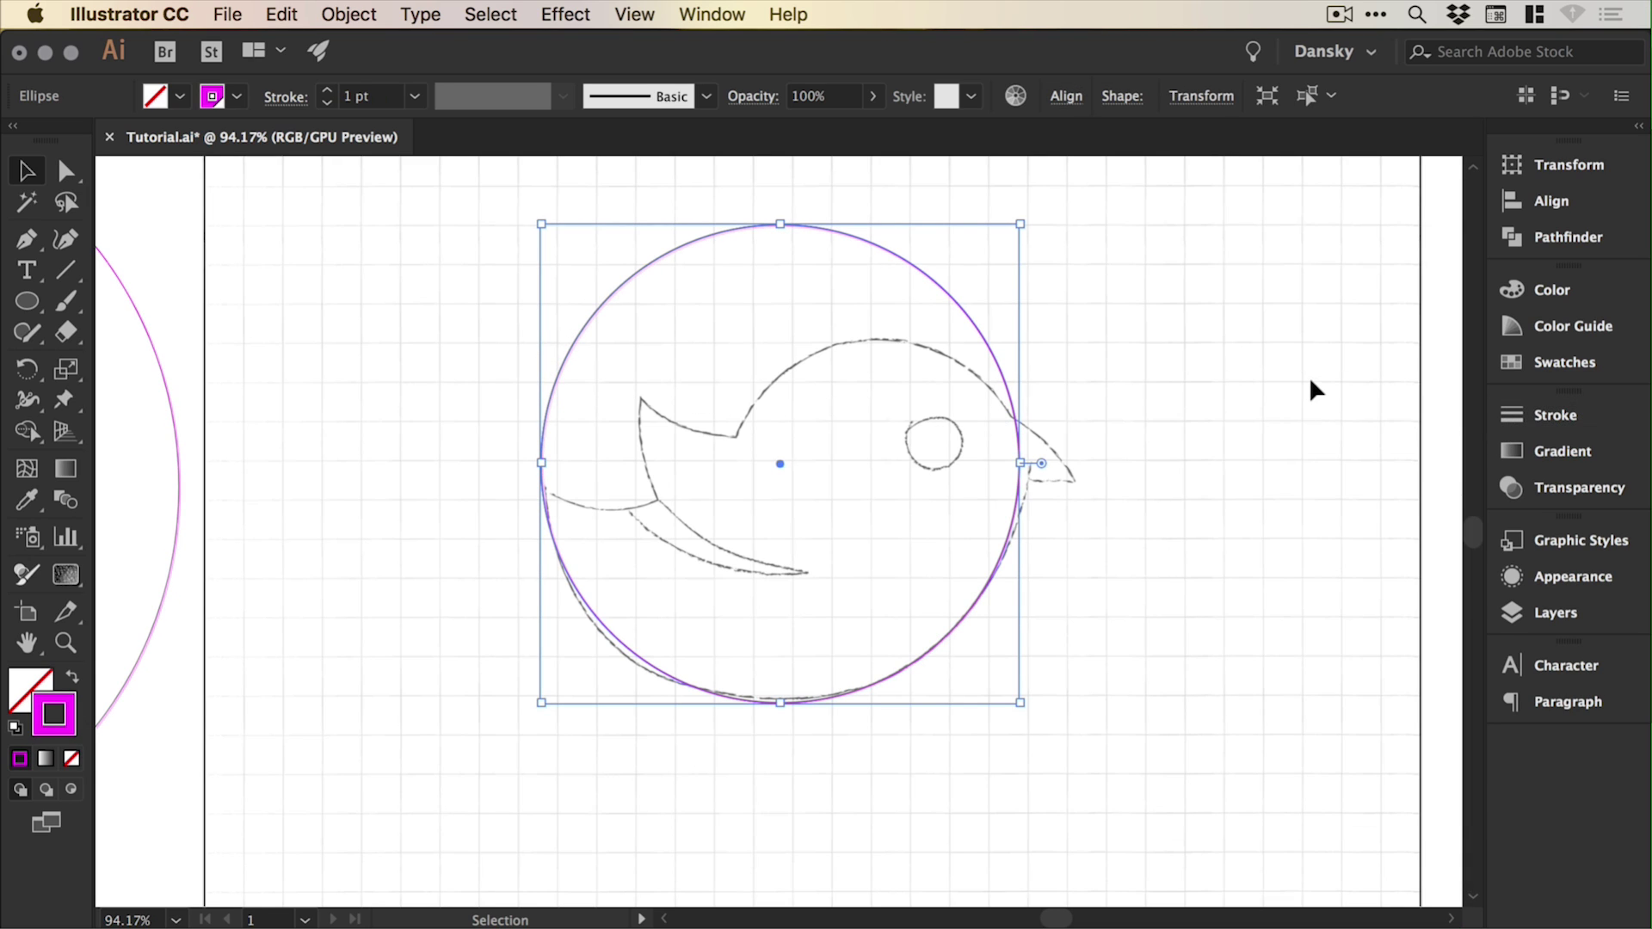
pyautogui.click(1279, 398)
# Raise all the concentric circles' stroke weight to 1 pt.
pyautogui.press('super+minus')
pyautogui.press('super+minus')
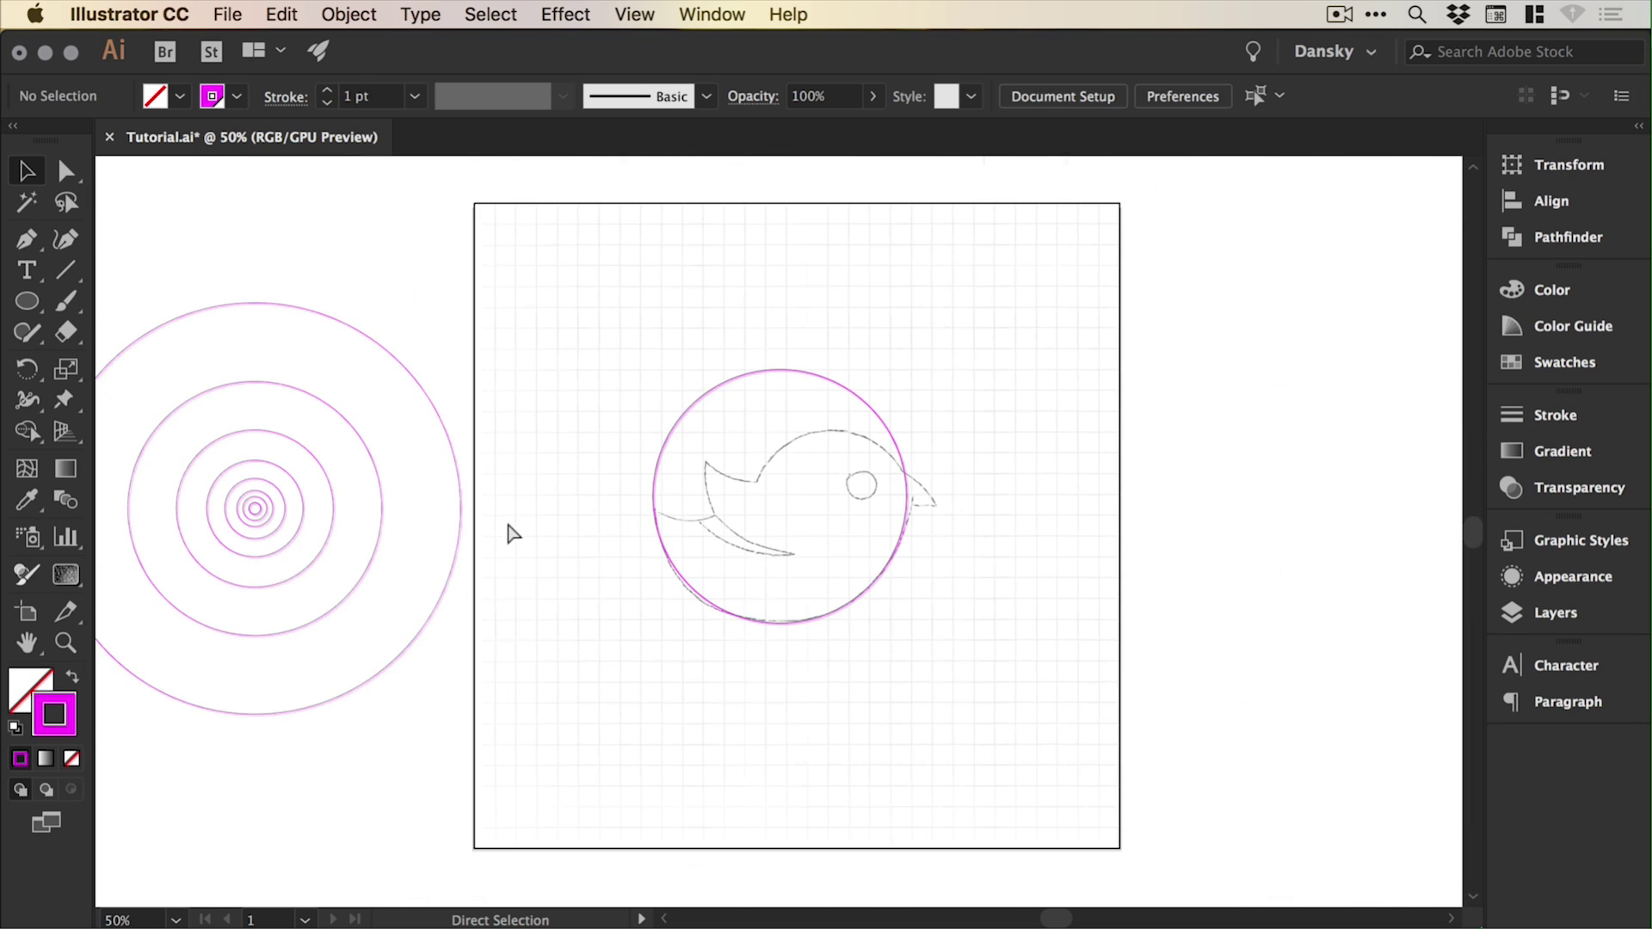
pyautogui.moveTo(295, 809); pyautogui.dragTo(256, 430)
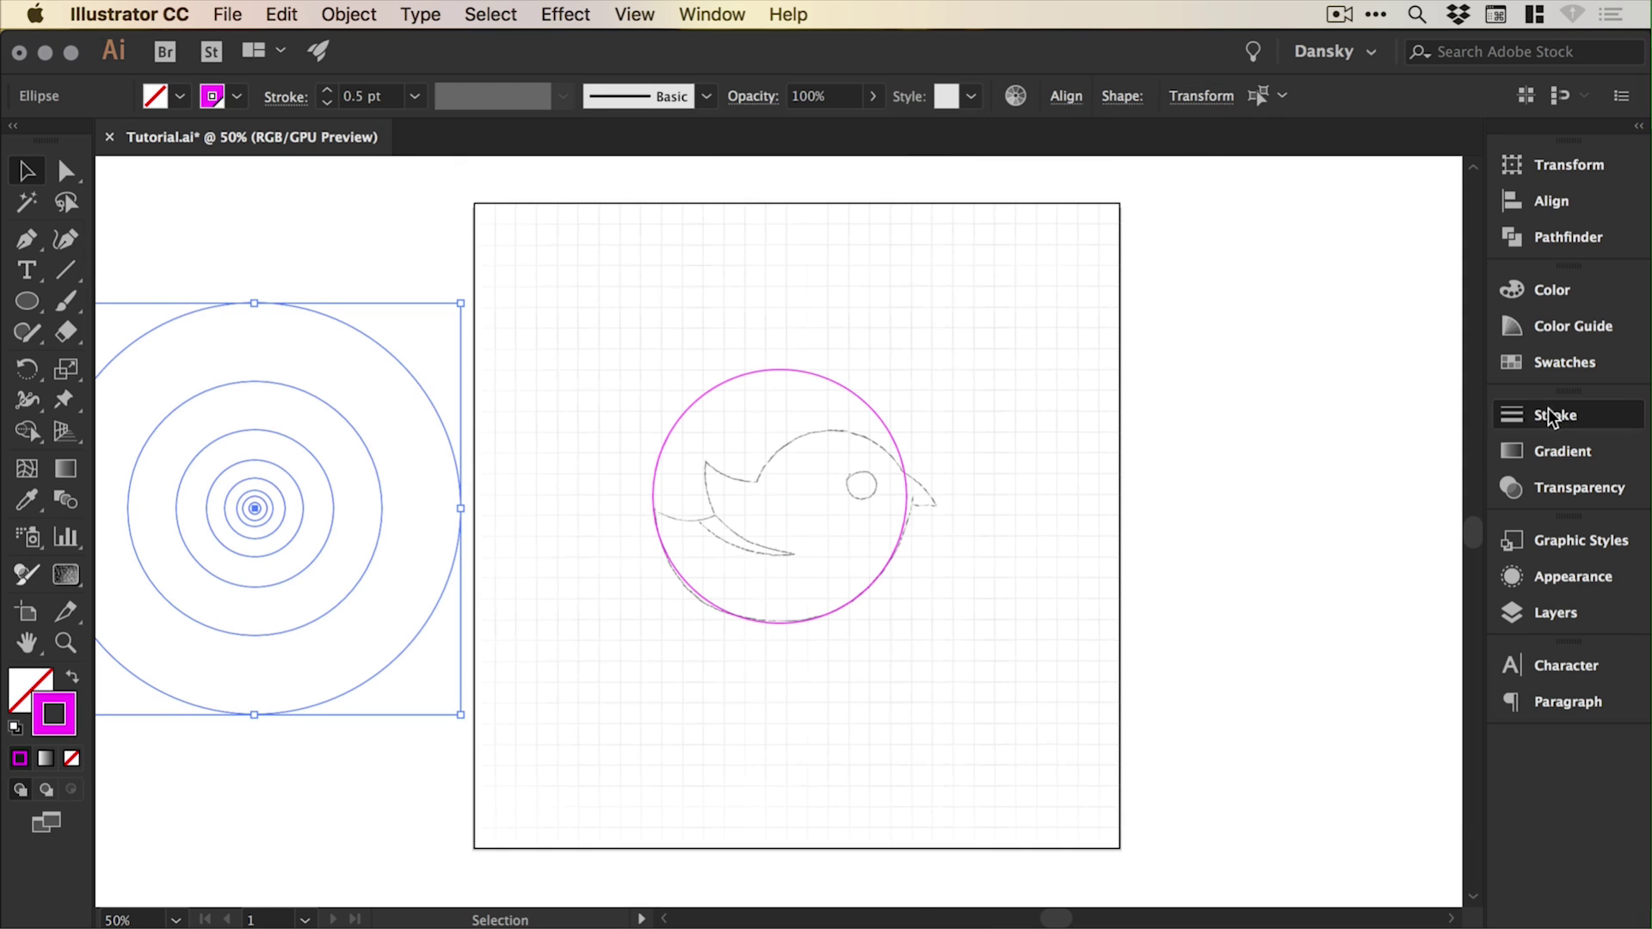
pyautogui.click(1555, 415)
pyautogui.click(1278, 436)
pyautogui.click(1278, 437)
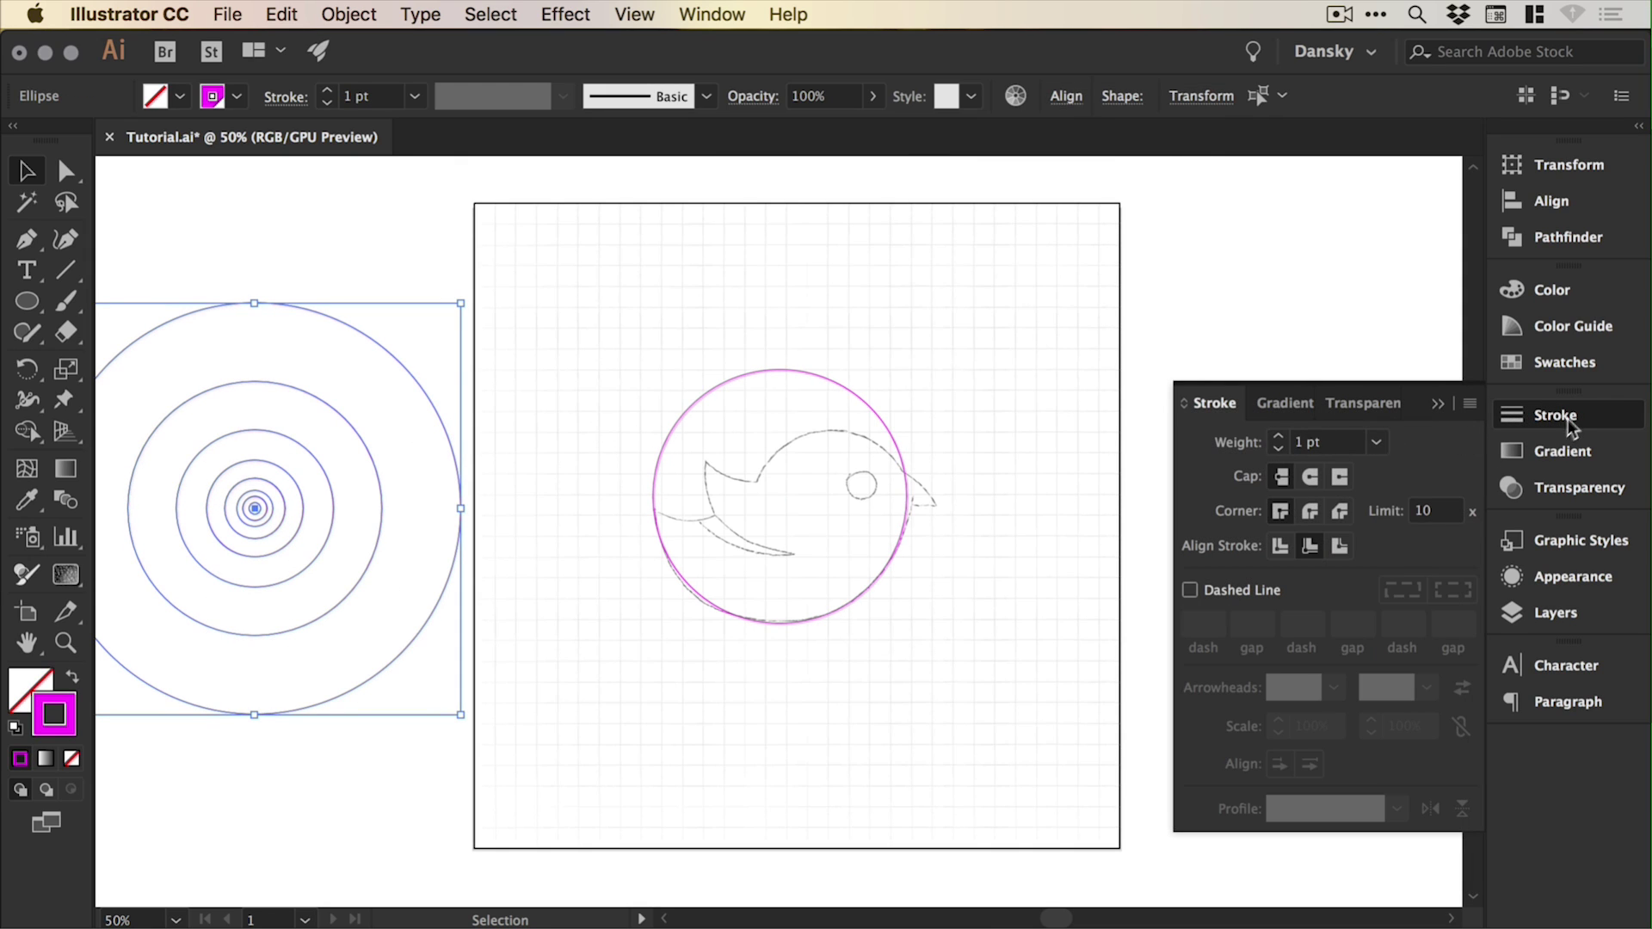
pyautogui.click(1557, 418)
pyautogui.press('z')
pyautogui.moveTo(593, 331); pyautogui.dragTo(1014, 719)
pyautogui.press('v')
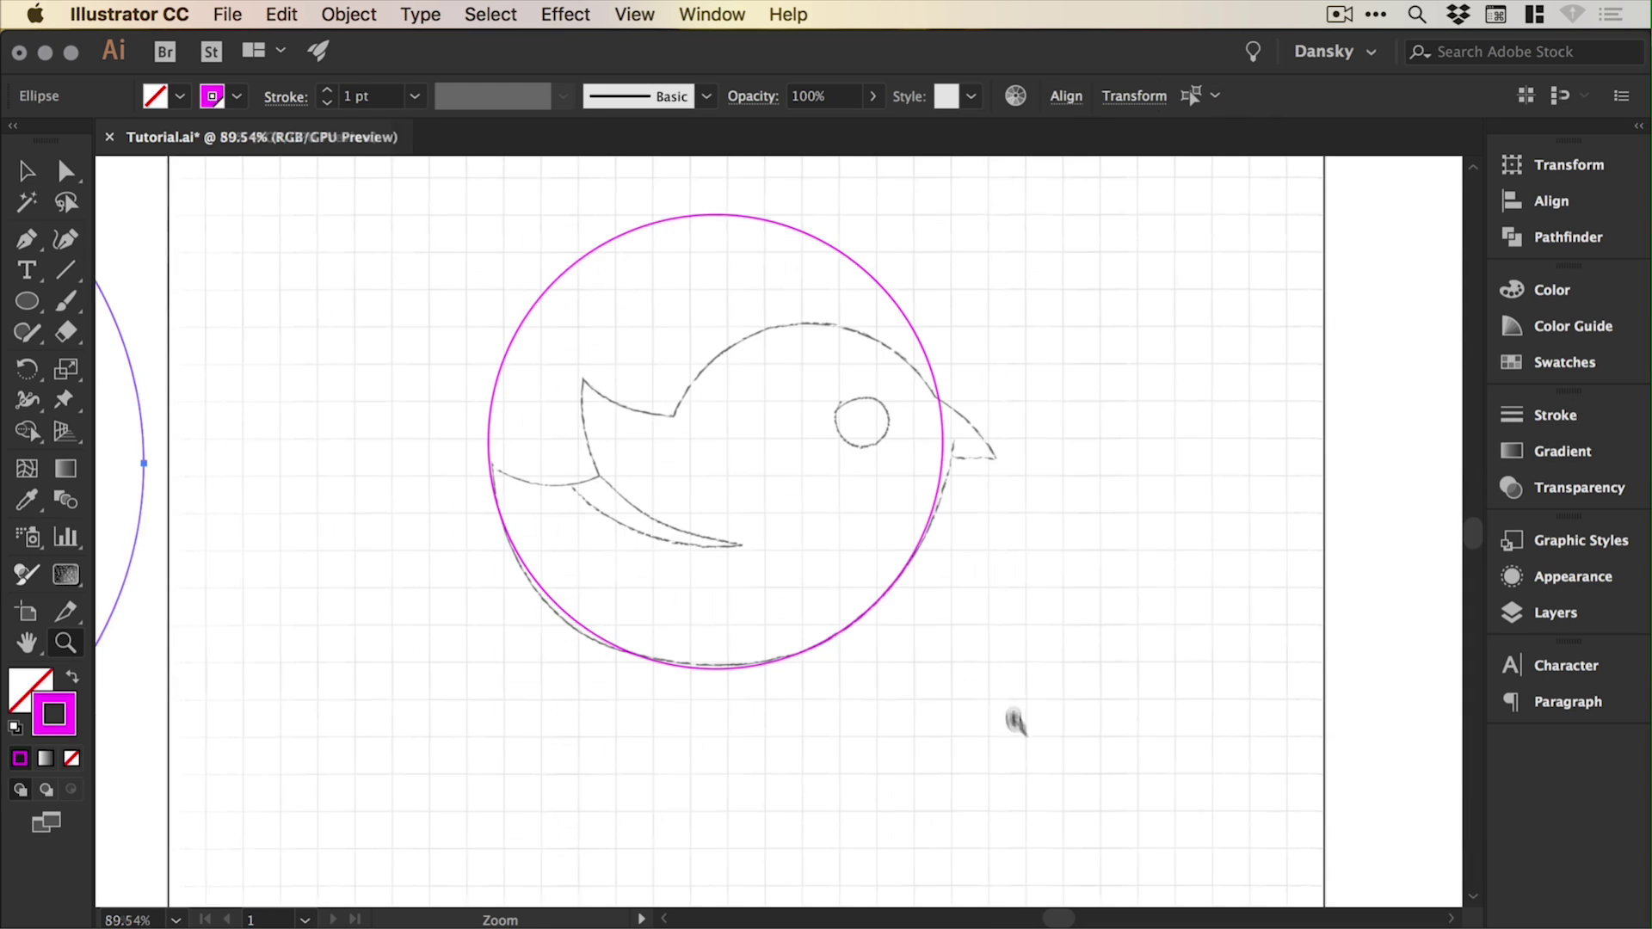
pyautogui.press('space')
pyautogui.moveTo(682, 376); pyautogui.dragTo(1071, 538)
# Copy the smallest guide circle onto the bird's eye and fit it there.
pyautogui.click(281, 535)
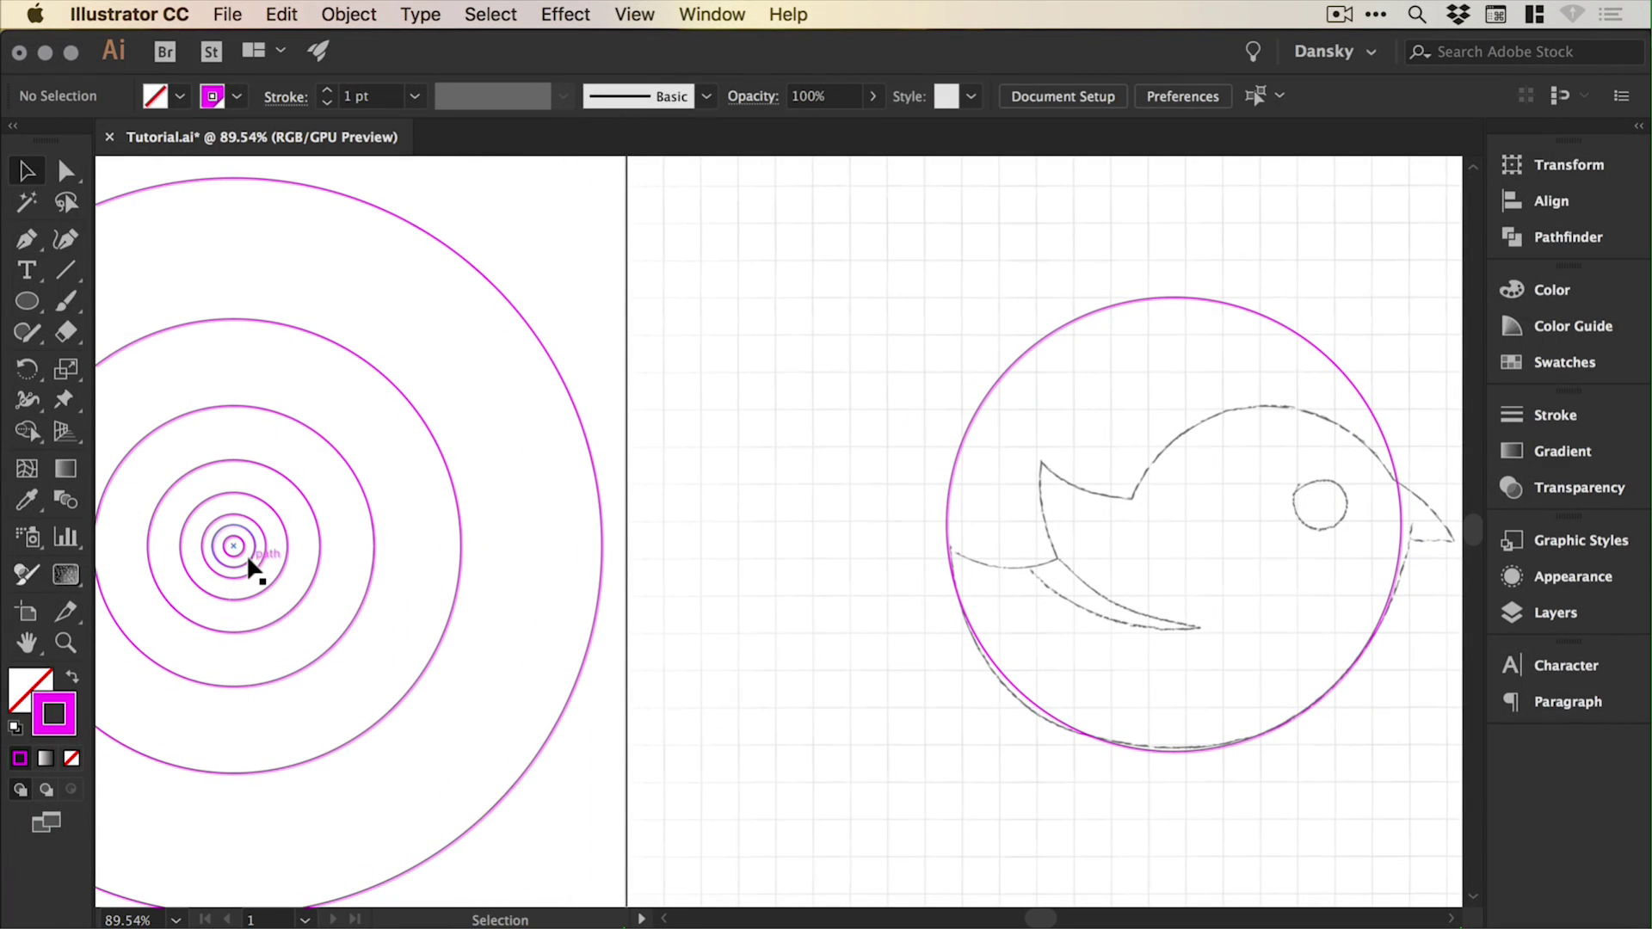
pyautogui.moveTo(249, 568); pyautogui.dragTo(1343, 529)
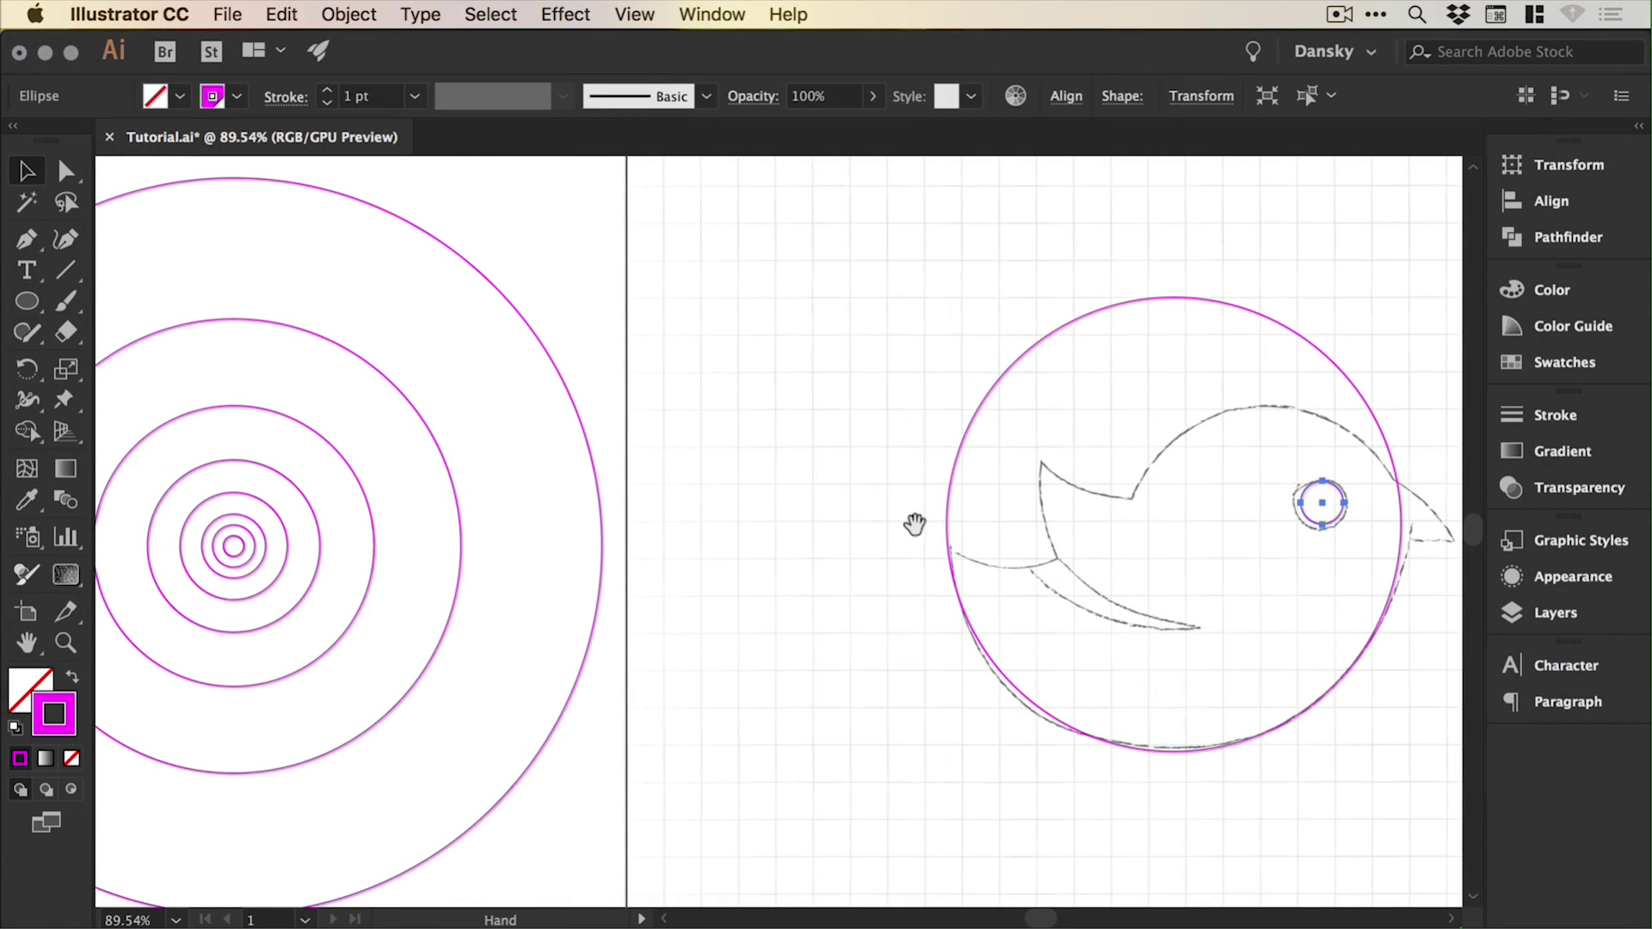
pyautogui.moveTo(914, 524); pyautogui.dragTo(748, 527)
pyautogui.click(772, 492)
pyautogui.scroll(1, 774, 497)
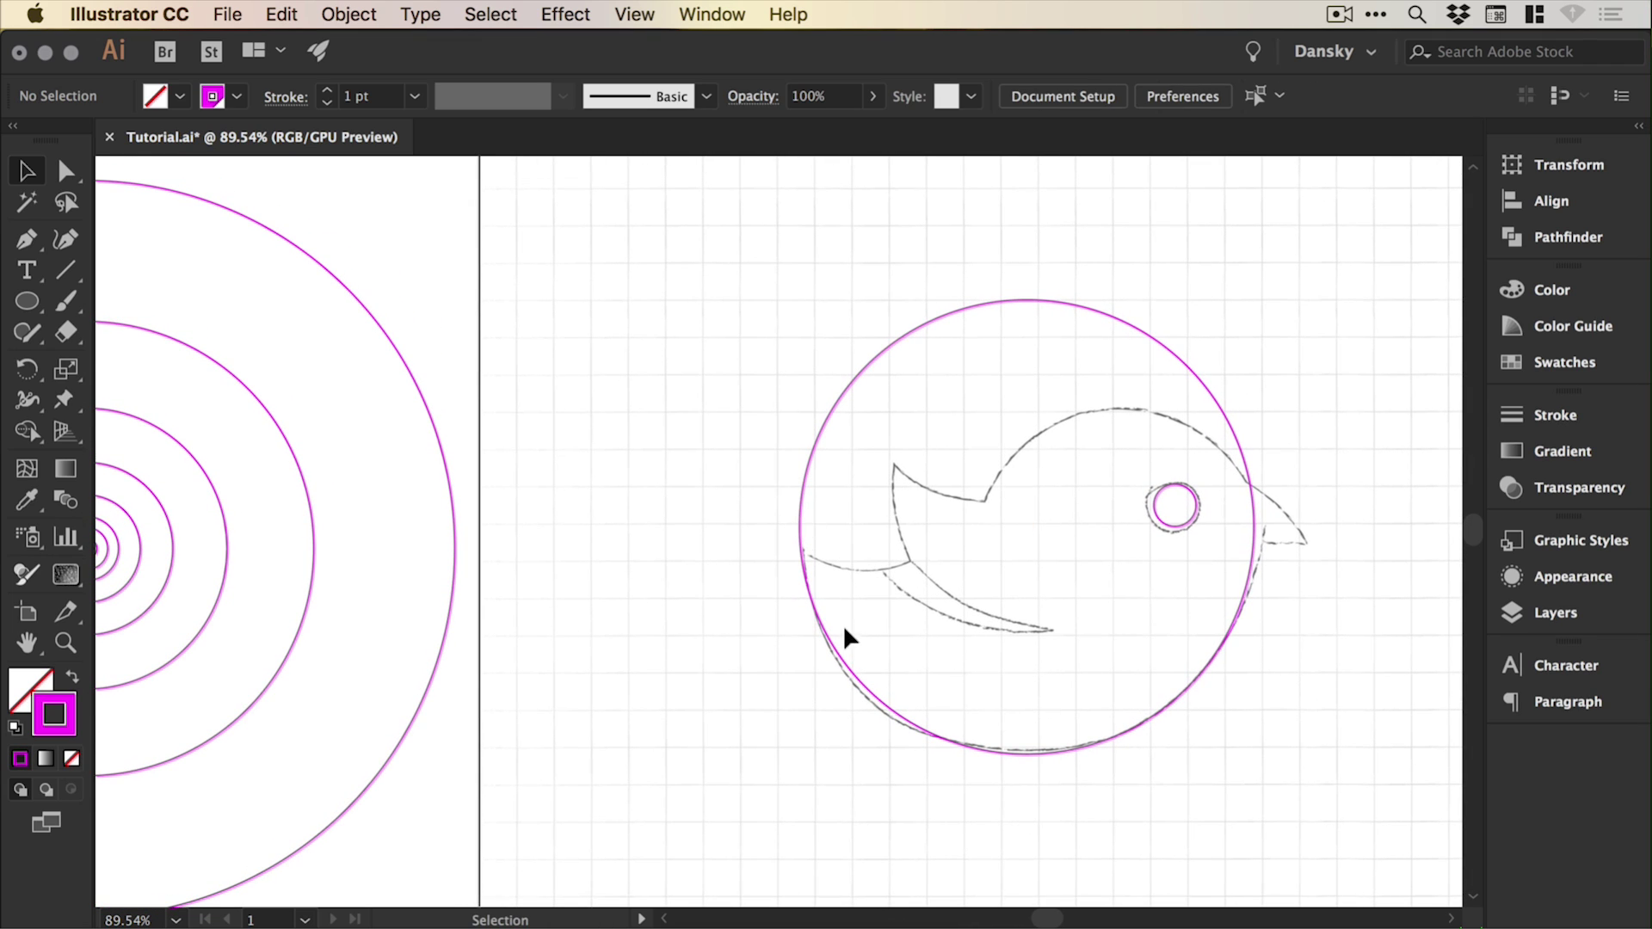
pyautogui.moveTo(833, 638)
pyautogui.mouseDown()
pyautogui.moveTo(854, 635)
pyautogui.moveTo(919, 516)
pyautogui.mouseUp()
pyautogui.hotkey('ctrl', 'z')
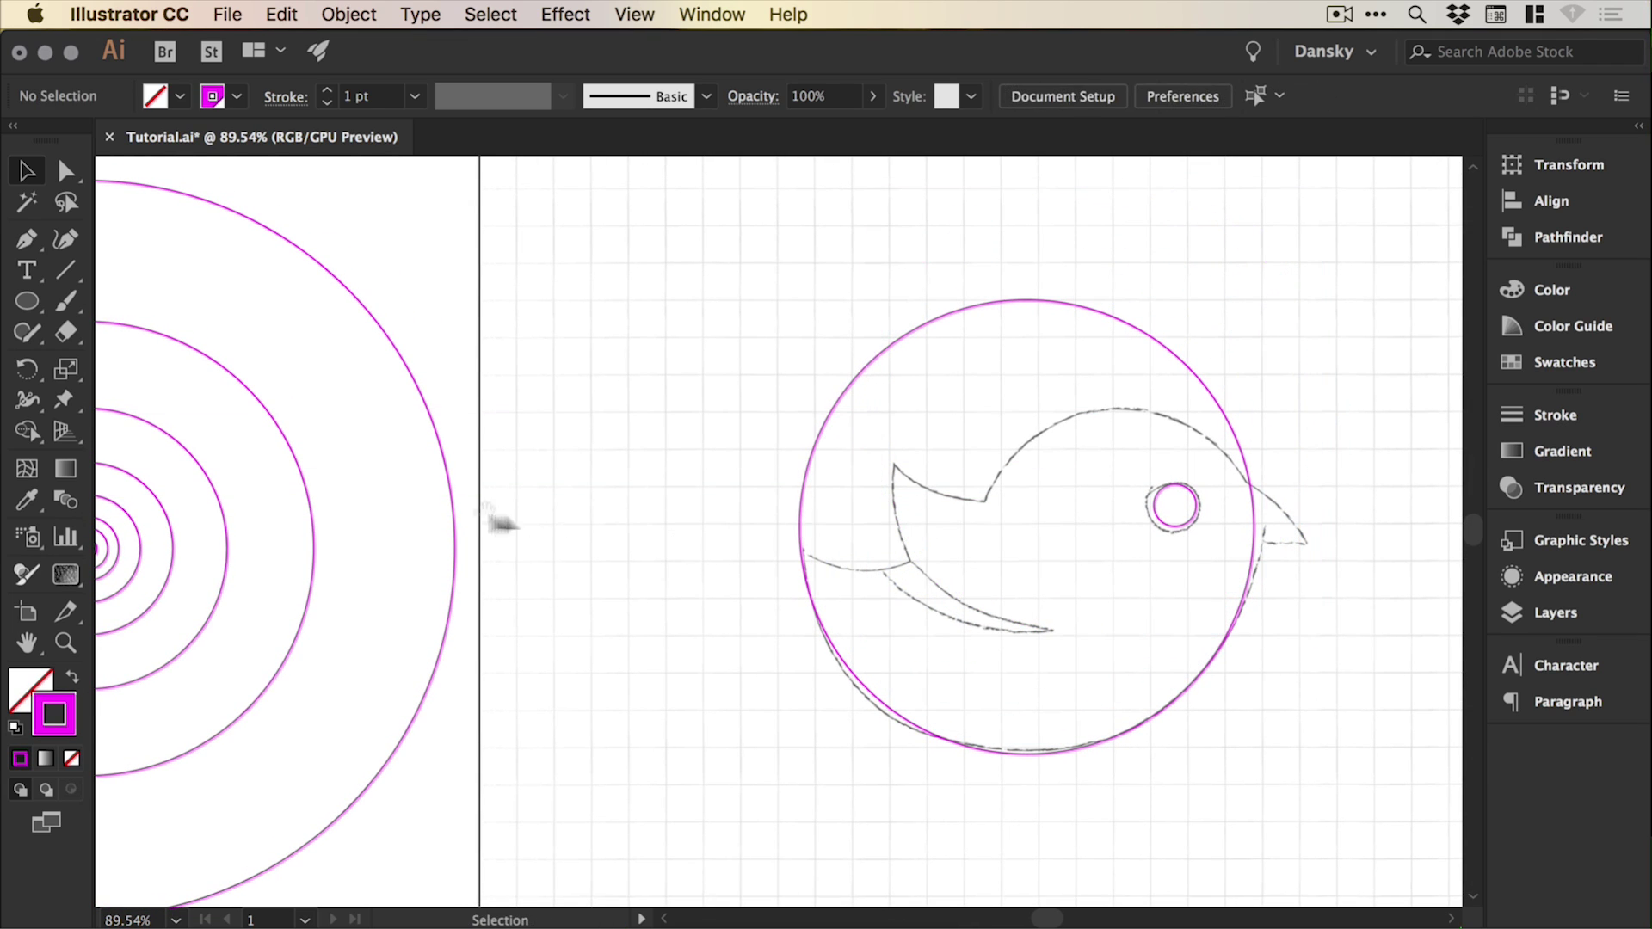
pyautogui.moveTo(372, 543); pyautogui.dragTo(468, 539)
# Copy concentric circles onto the bird's body and above it, deleting the unwanted inner circle.
pyautogui.moveTo(314, 597); pyautogui.dragTo(1098, 484)
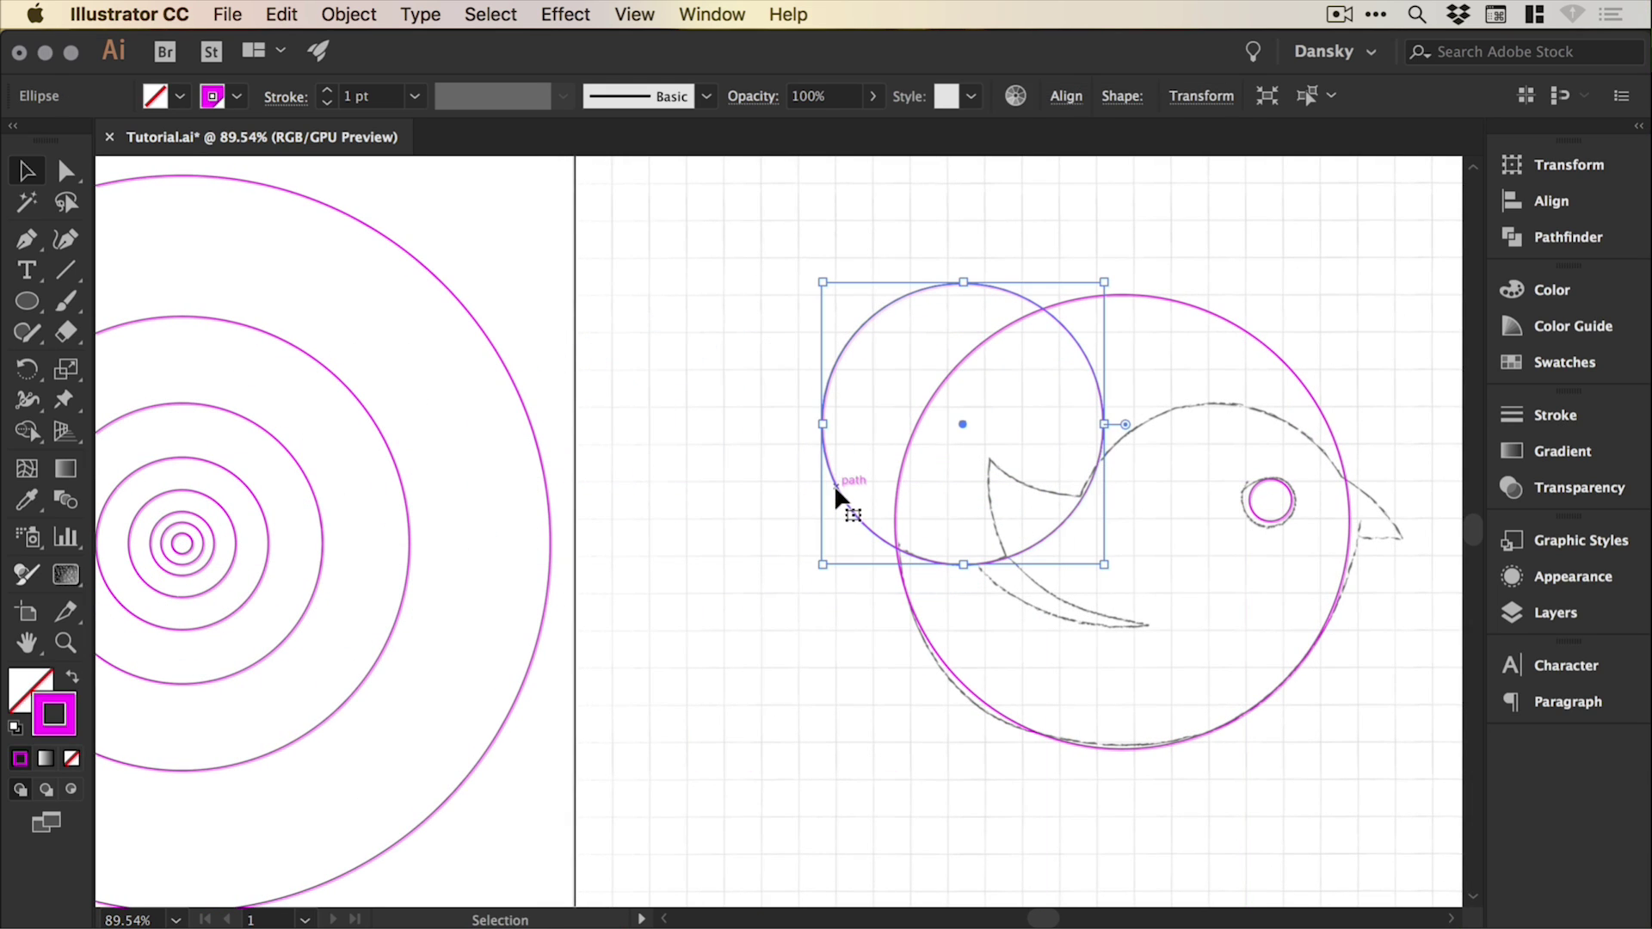
pyautogui.moveTo(841, 489); pyautogui.dragTo(955, 424)
pyautogui.press('space')
pyautogui.moveTo(1058, 436); pyautogui.dragTo(781, 516)
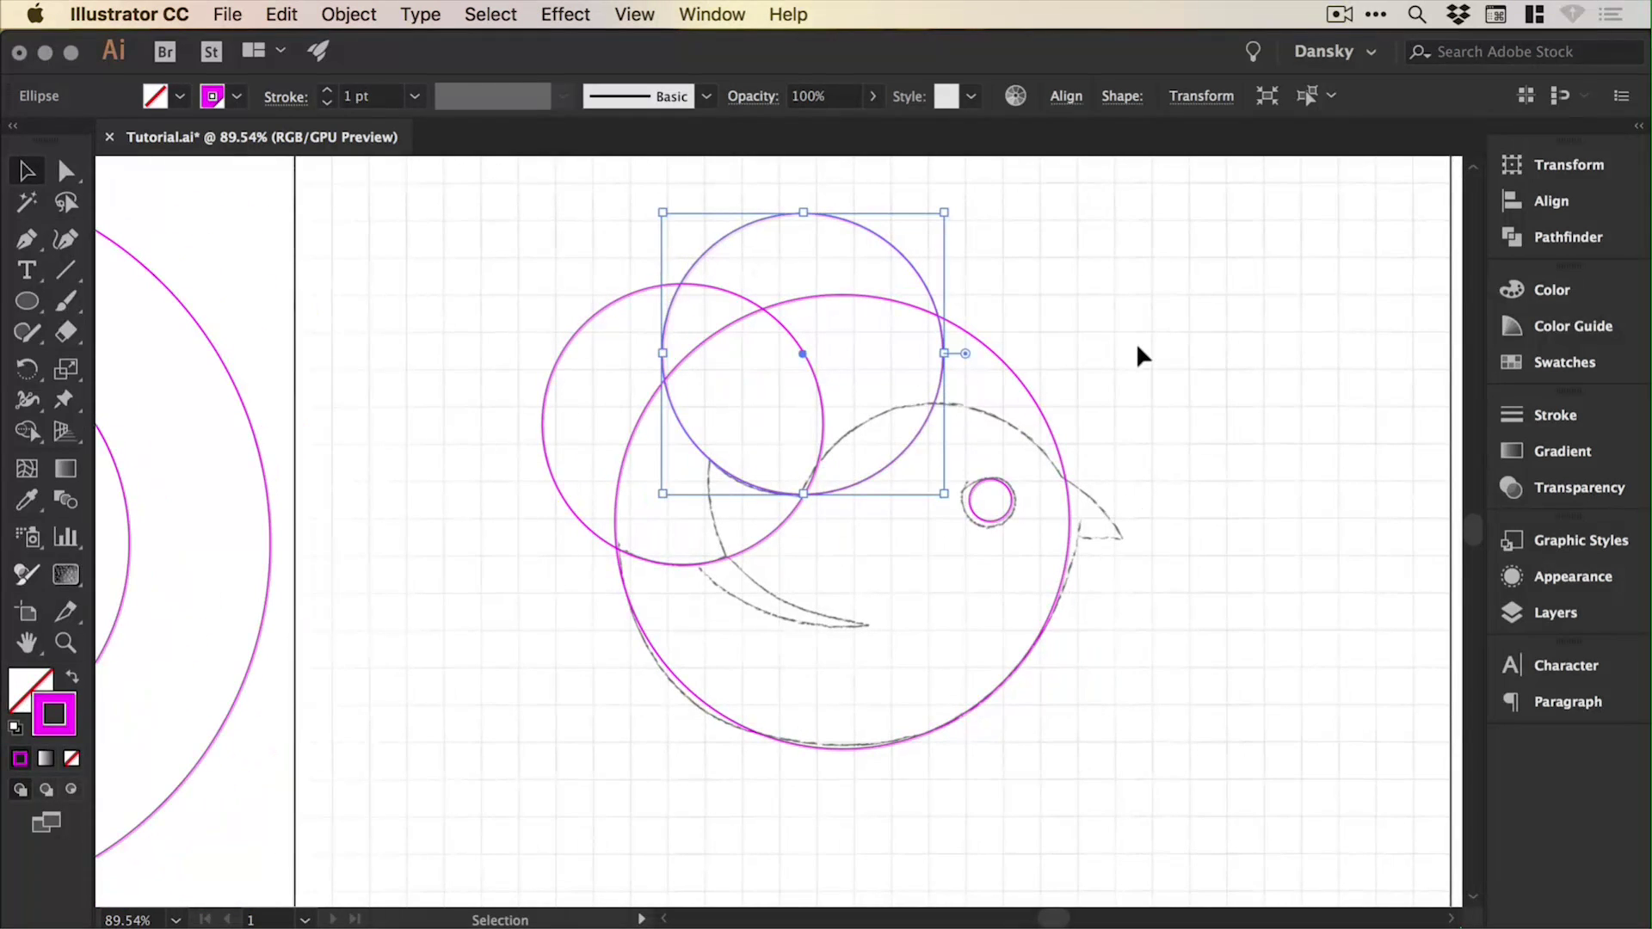
pyautogui.click(1138, 348)
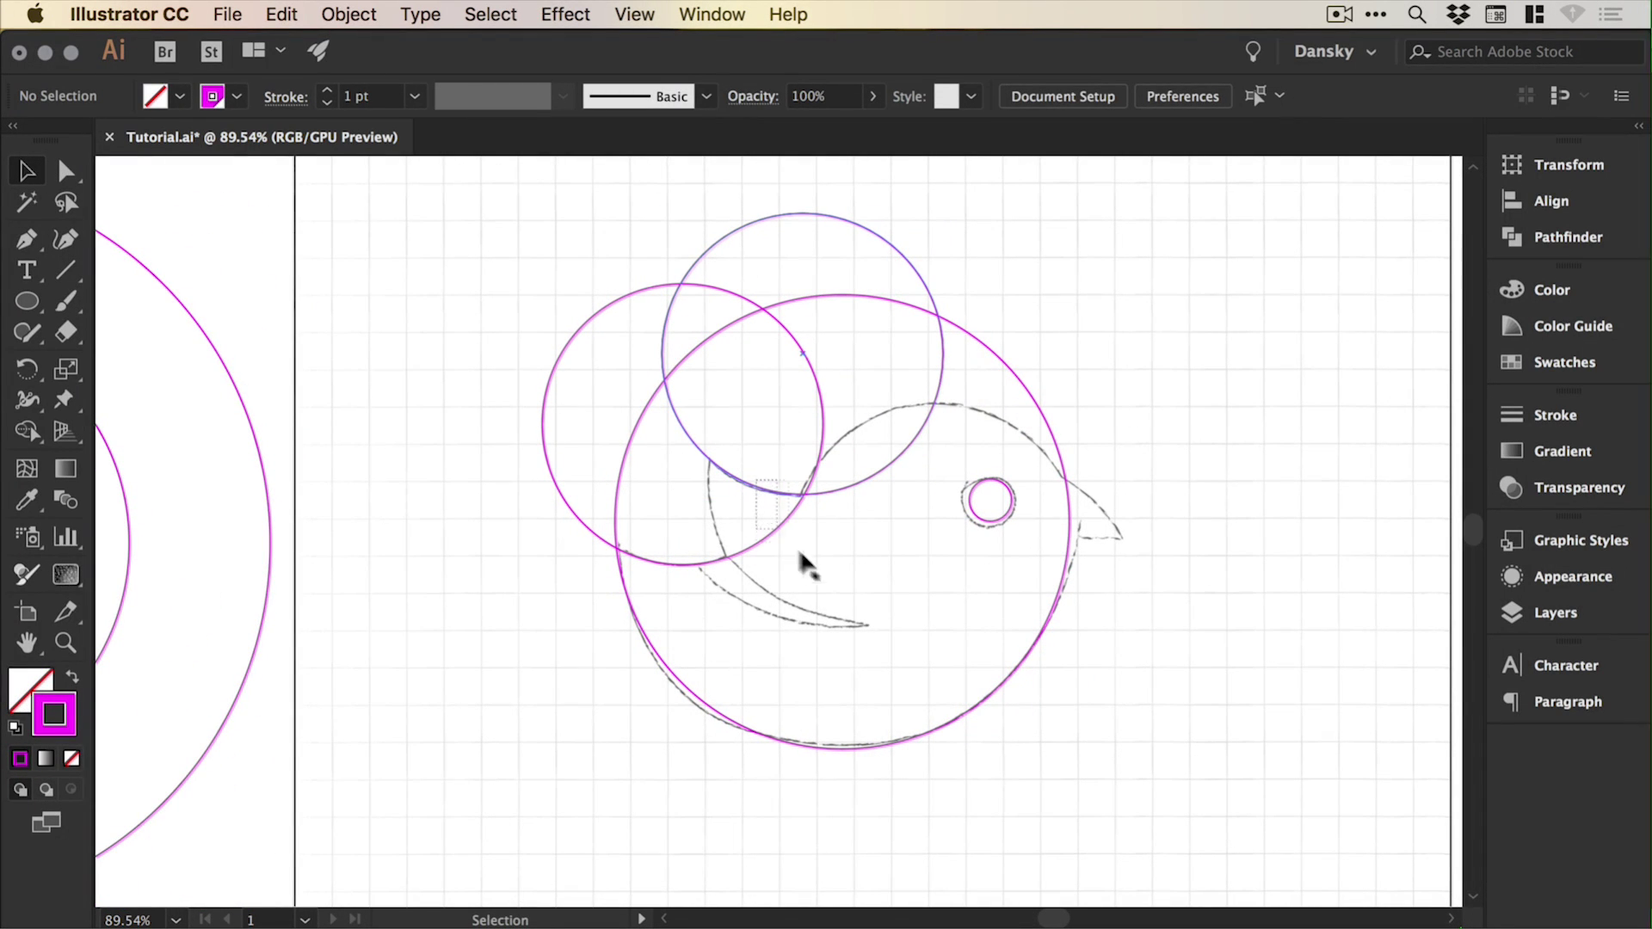
pyautogui.press('super+a')
pyautogui.click(1187, 409)
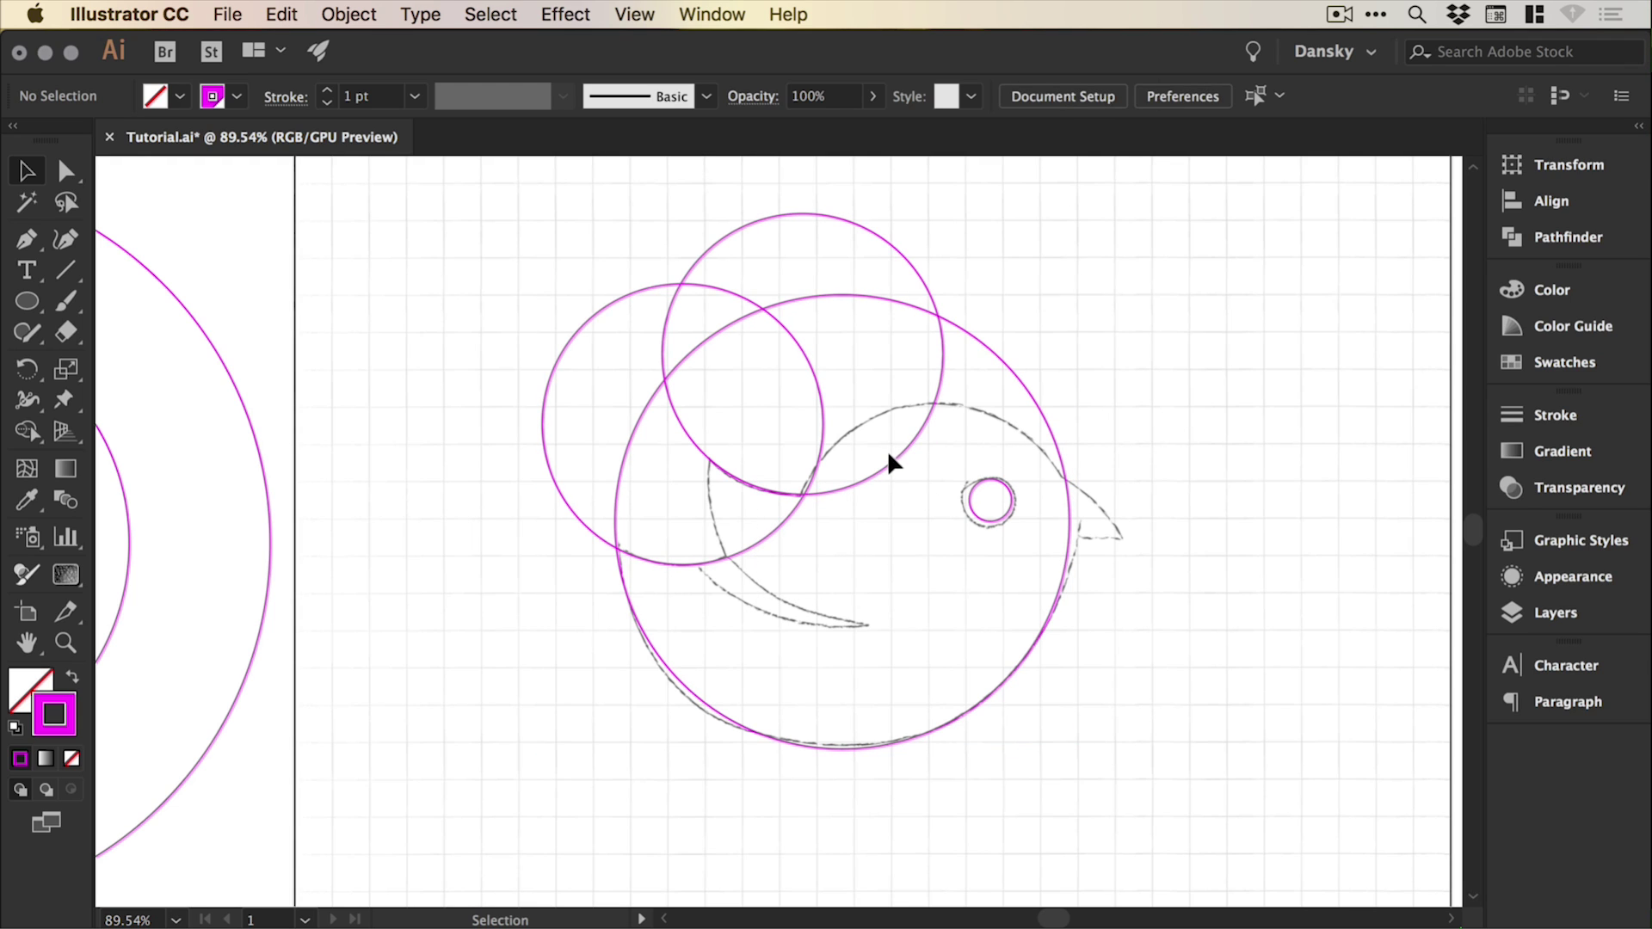
pyautogui.moveTo(895, 462); pyautogui.dragTo(953, 594)
pyautogui.press('Delete')
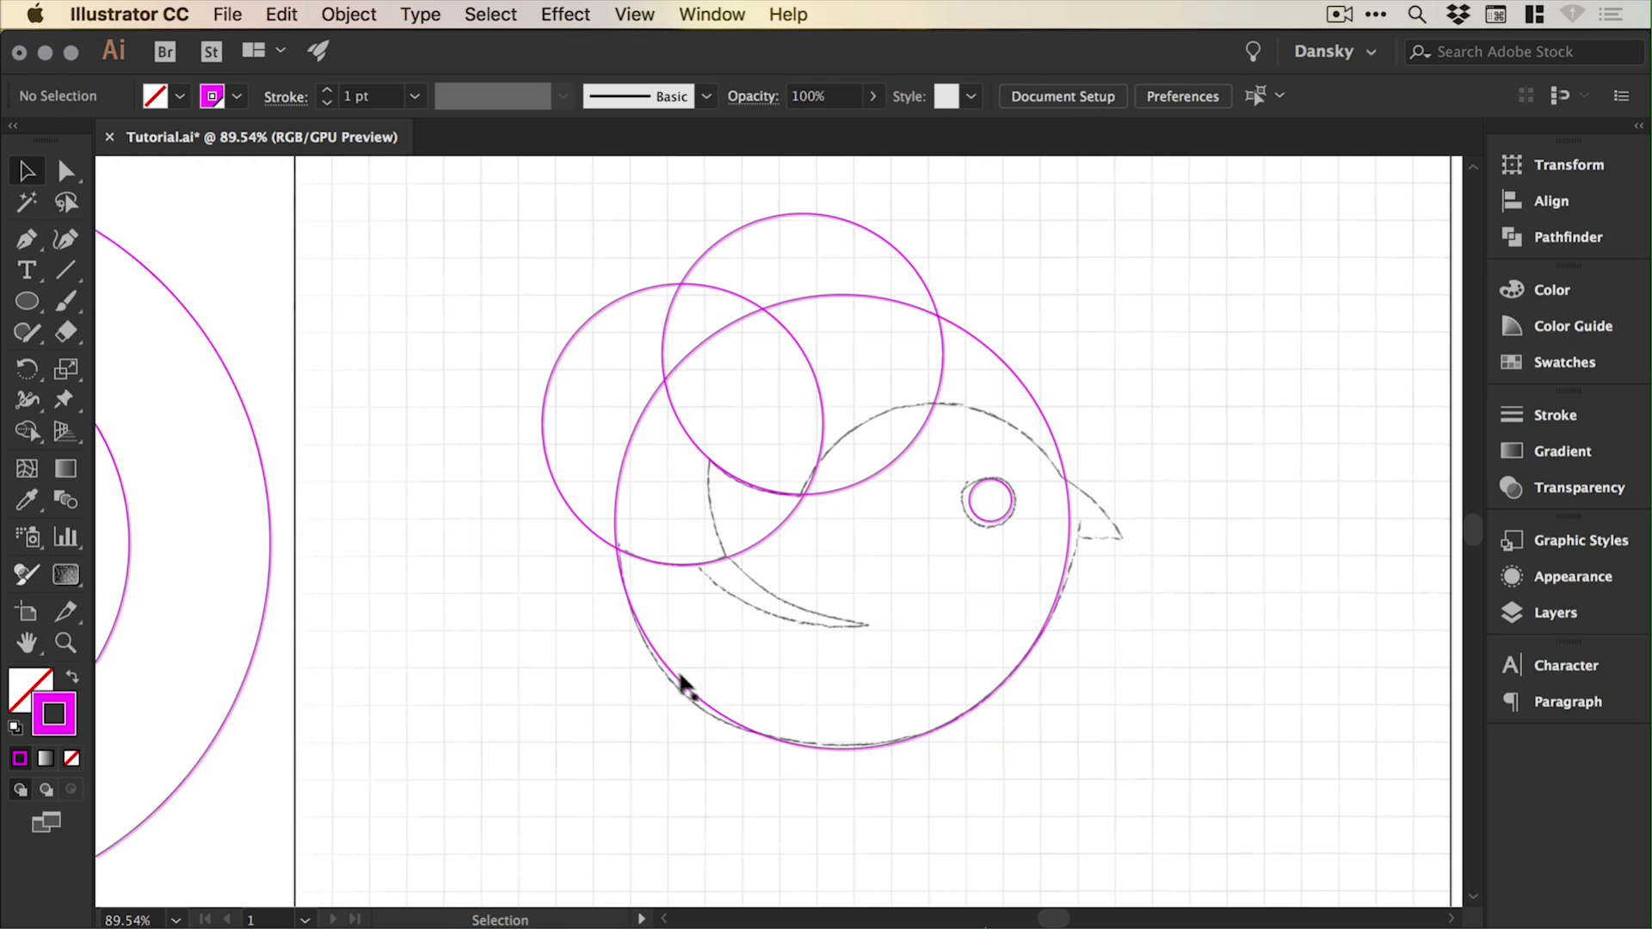
pyautogui.moveTo(693, 697); pyautogui.dragTo(748, 578)
# Place further large circle copies along the bird's back and over its head around the eye.
pyautogui.click(1253, 608)
pyautogui.moveTo(973, 607)
pyautogui.mouseDown()
pyautogui.moveTo(933, 621)
pyautogui.moveTo(952, 618)
pyautogui.mouseUp()
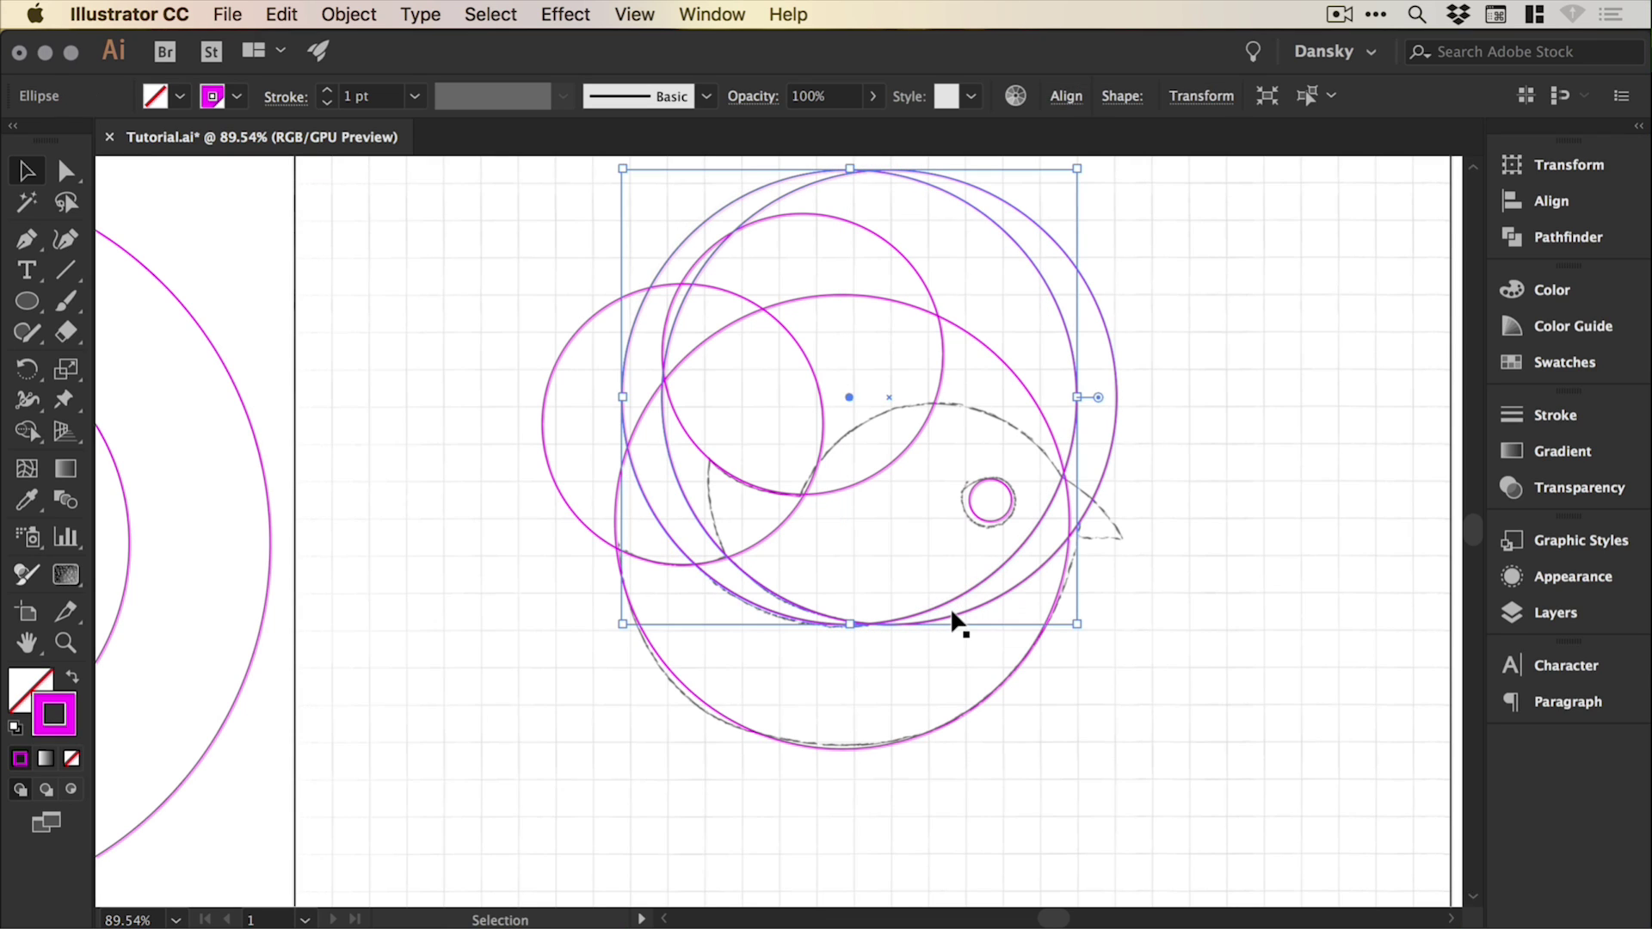
pyautogui.click(952, 613)
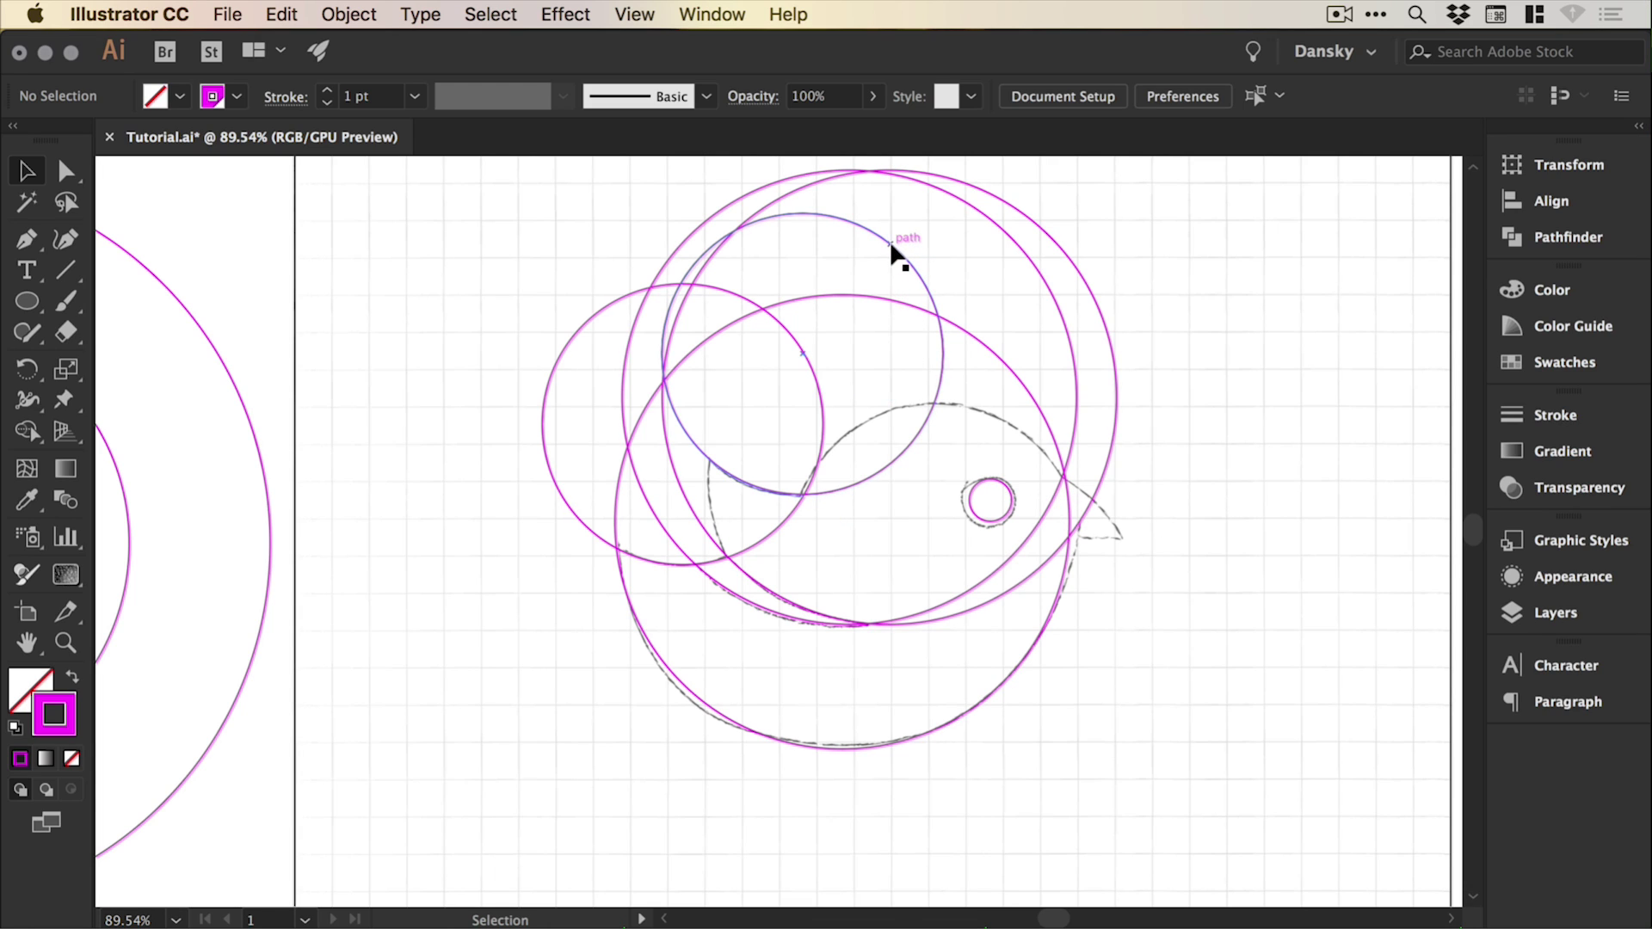
pyautogui.moveTo(891, 249); pyautogui.dragTo(946, 384)
pyautogui.press('super+shift+a')
pyautogui.moveTo(1117, 450); pyautogui.dragTo(1044, 459)
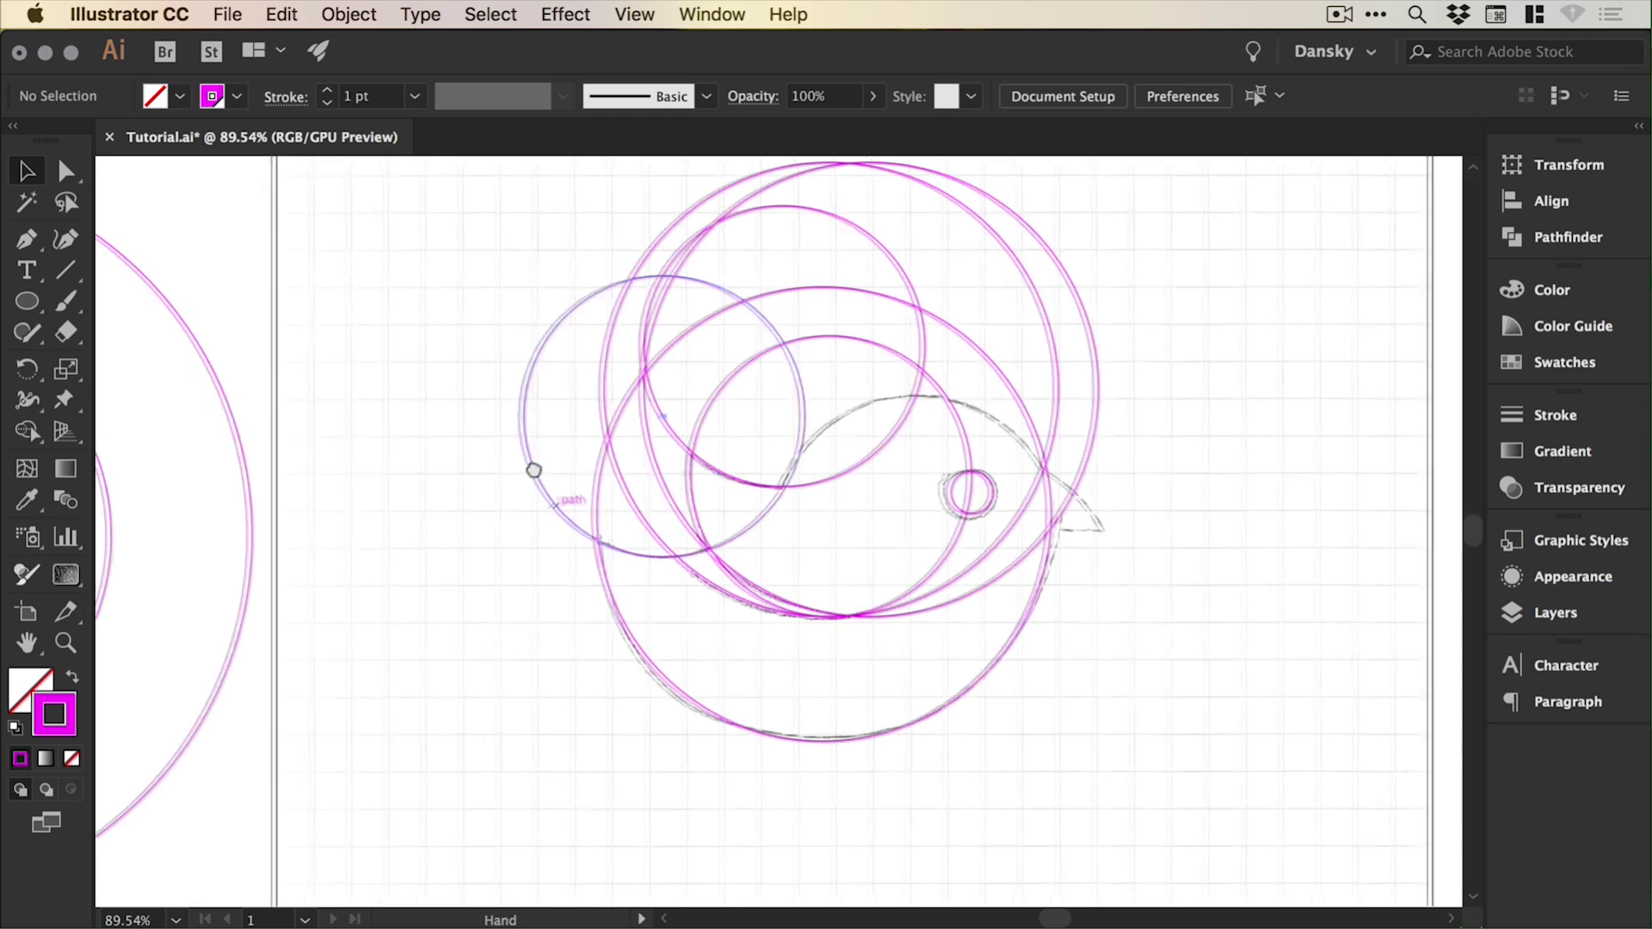
pyautogui.moveTo(535, 468); pyautogui.dragTo(569, 461)
pyautogui.moveTo(824, 372); pyautogui.dragTo(1072, 478)
pyautogui.click(1230, 495)
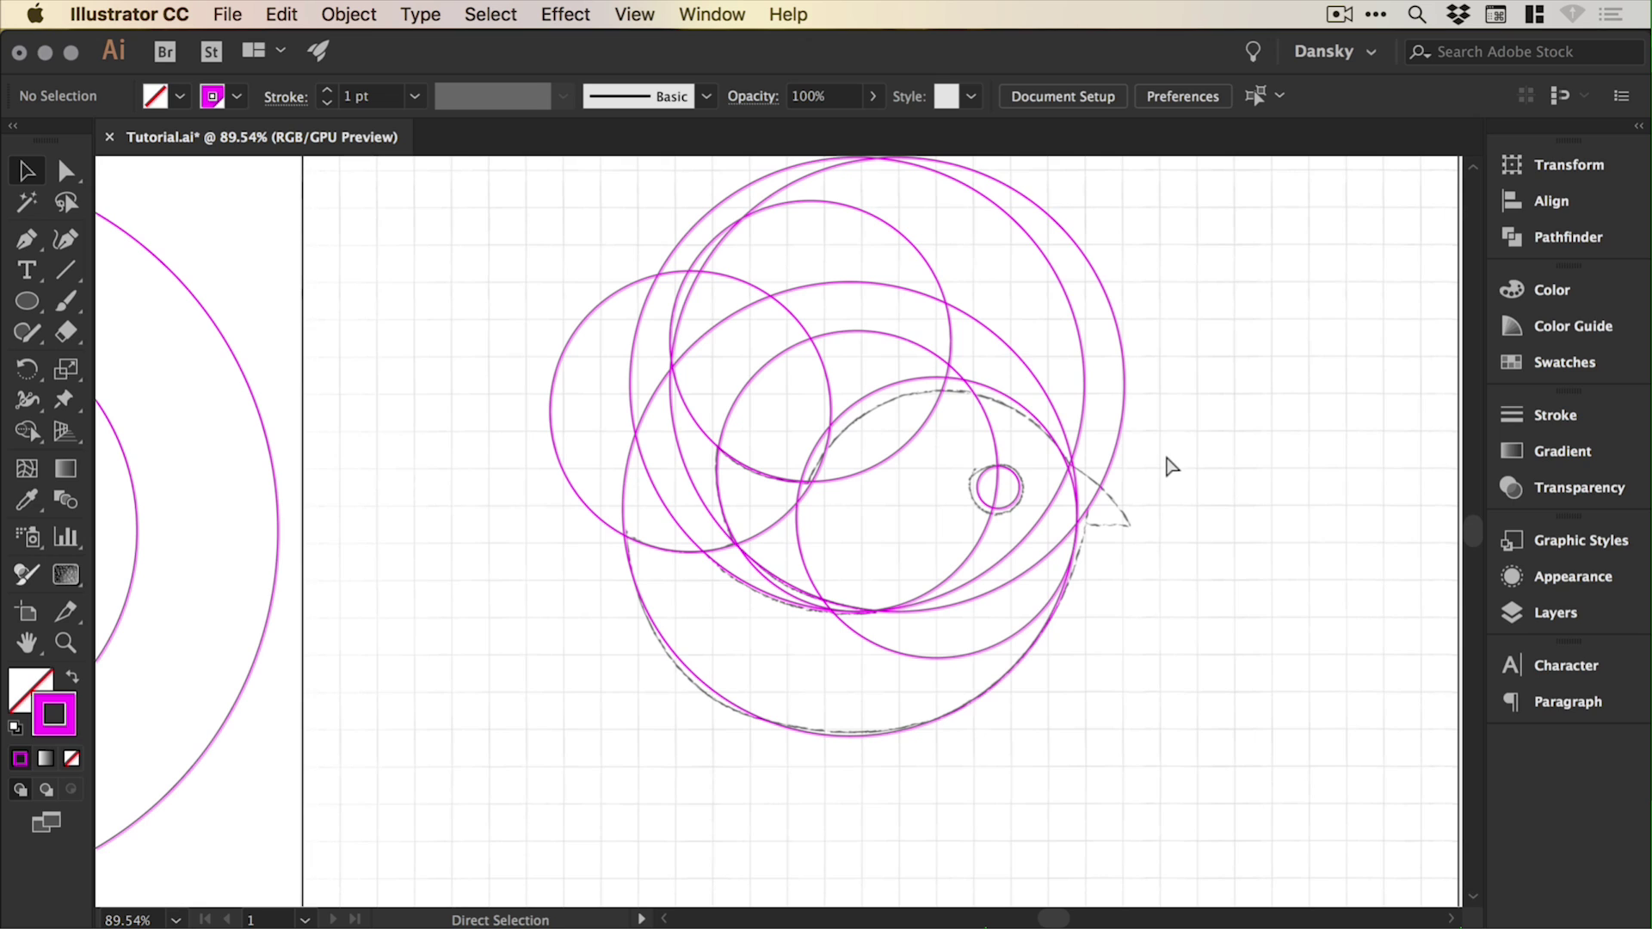
# Copy a circle from the left down to the bird's lower right and nudge it into place.
pyautogui.hotkey('ctrl', 'y')
pyautogui.press('z')
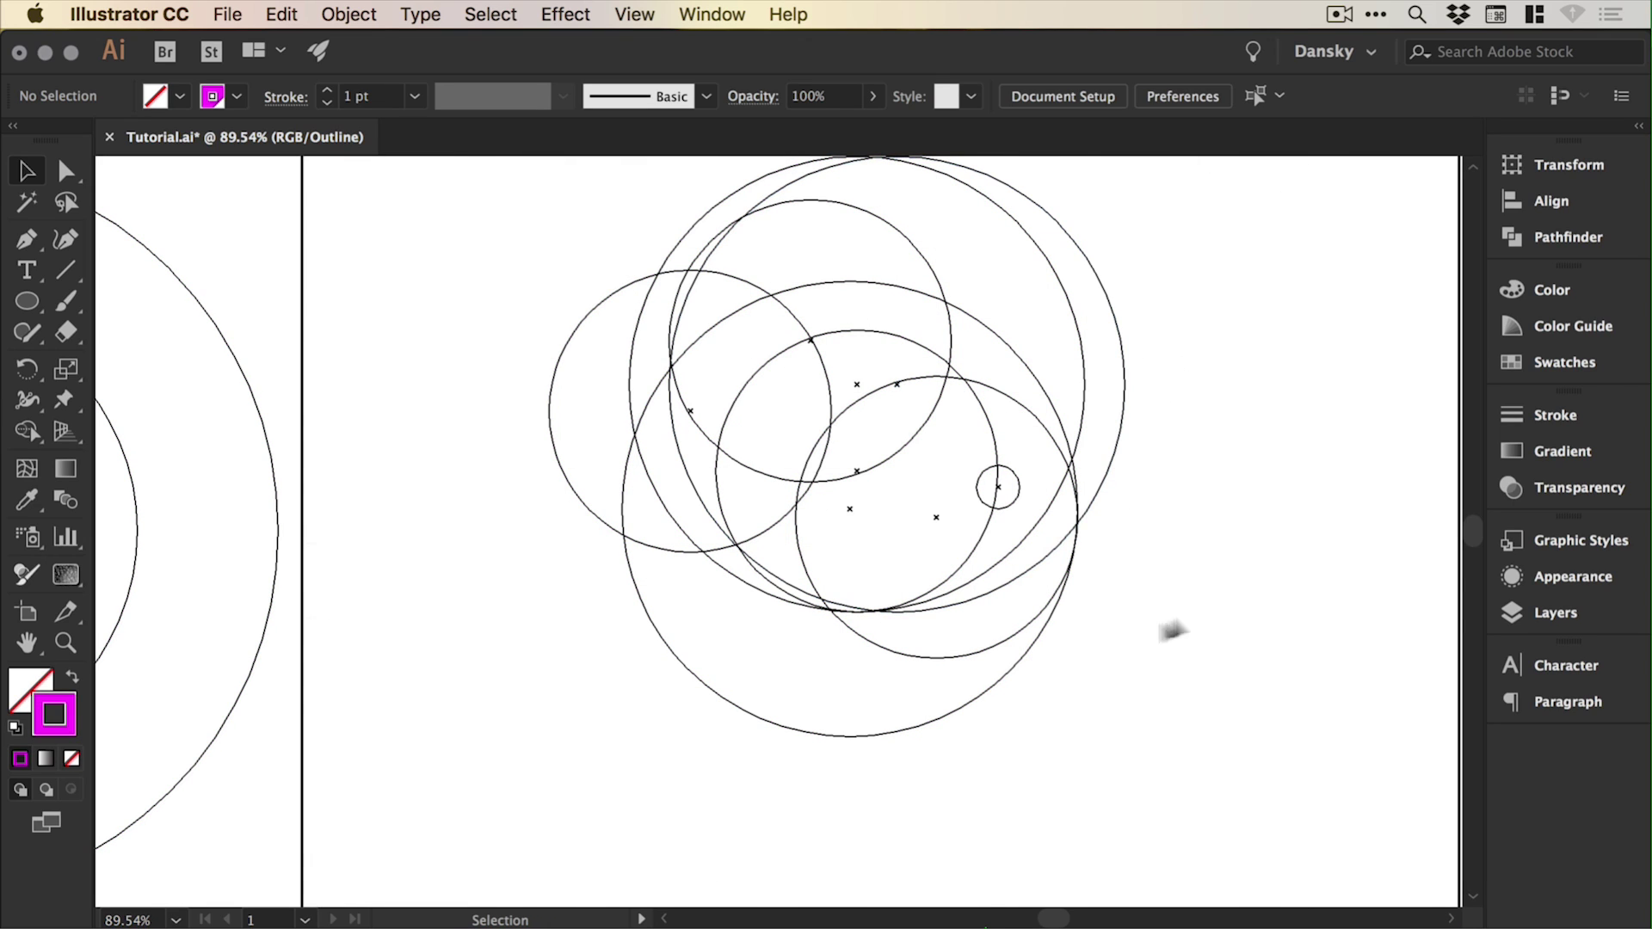
pyautogui.moveTo(675, 324); pyautogui.dragTo(1188, 654)
pyautogui.press('v')
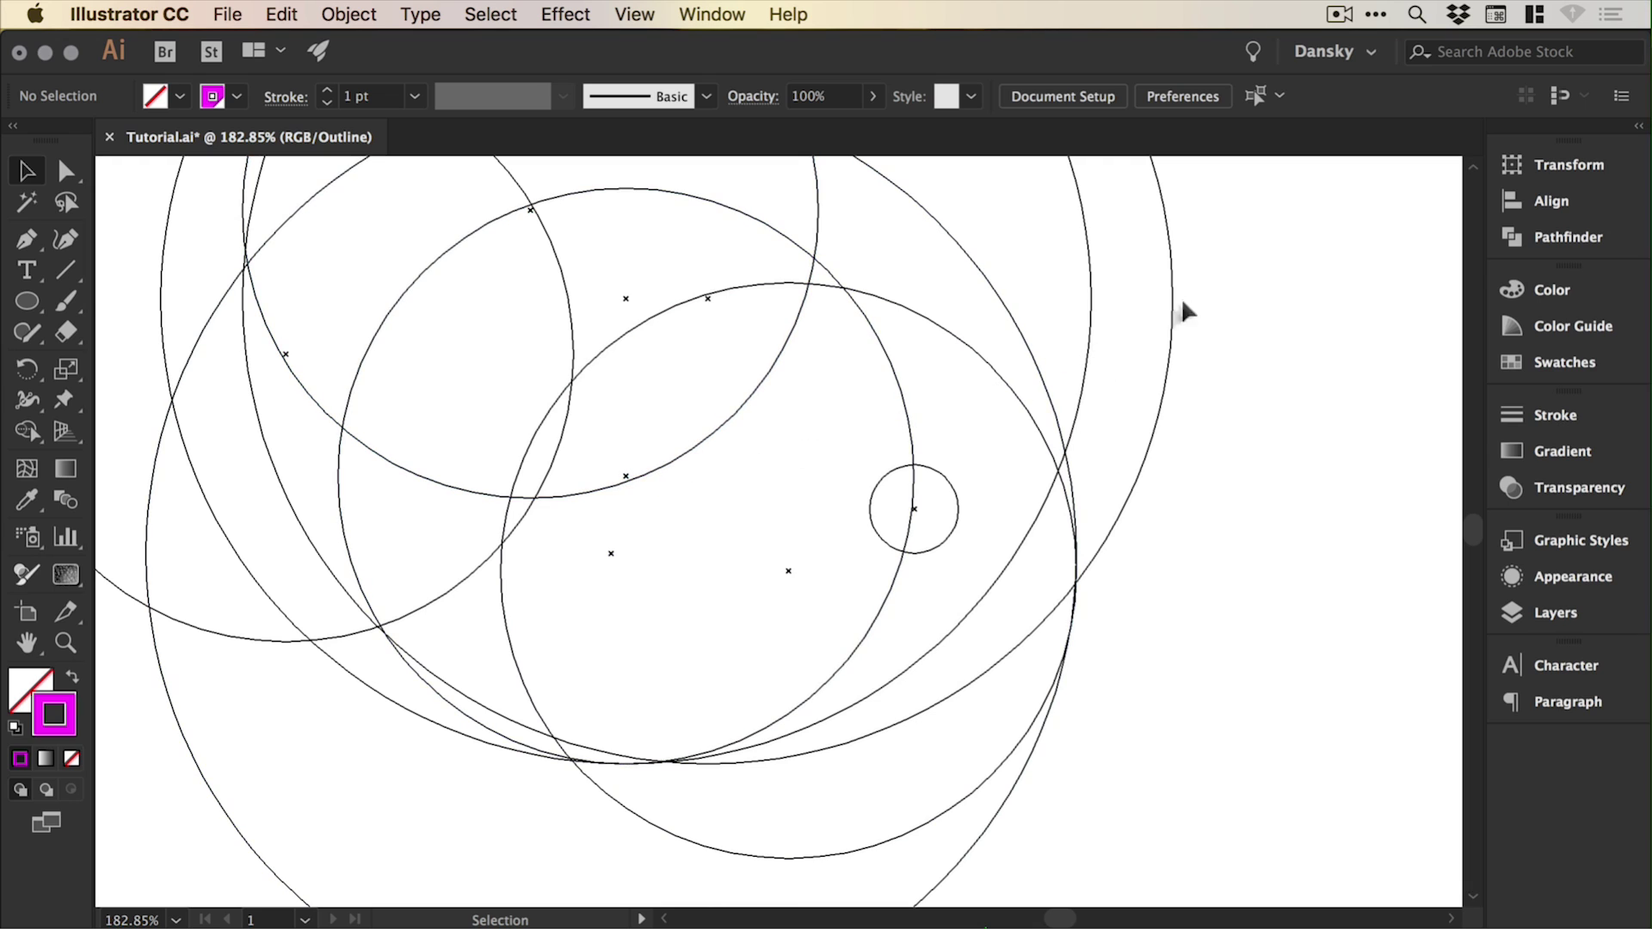
pyautogui.press('a')
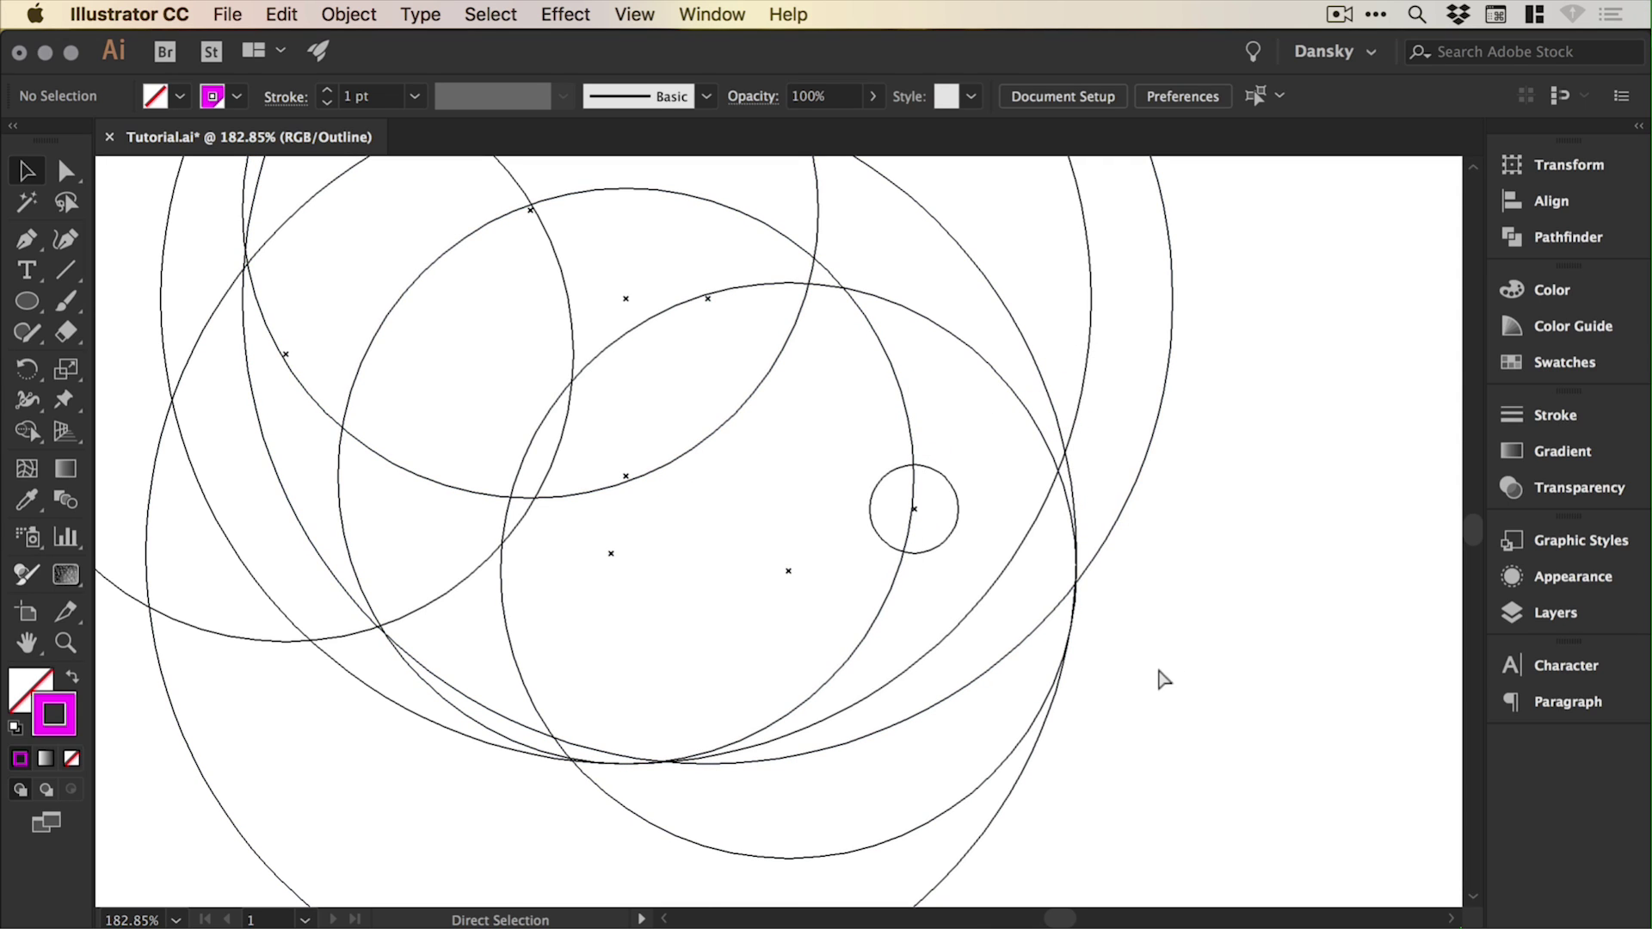
pyautogui.press('super+y')
pyautogui.press('super+minus')
pyautogui.press('super+minus')
pyautogui.press('super+minus')
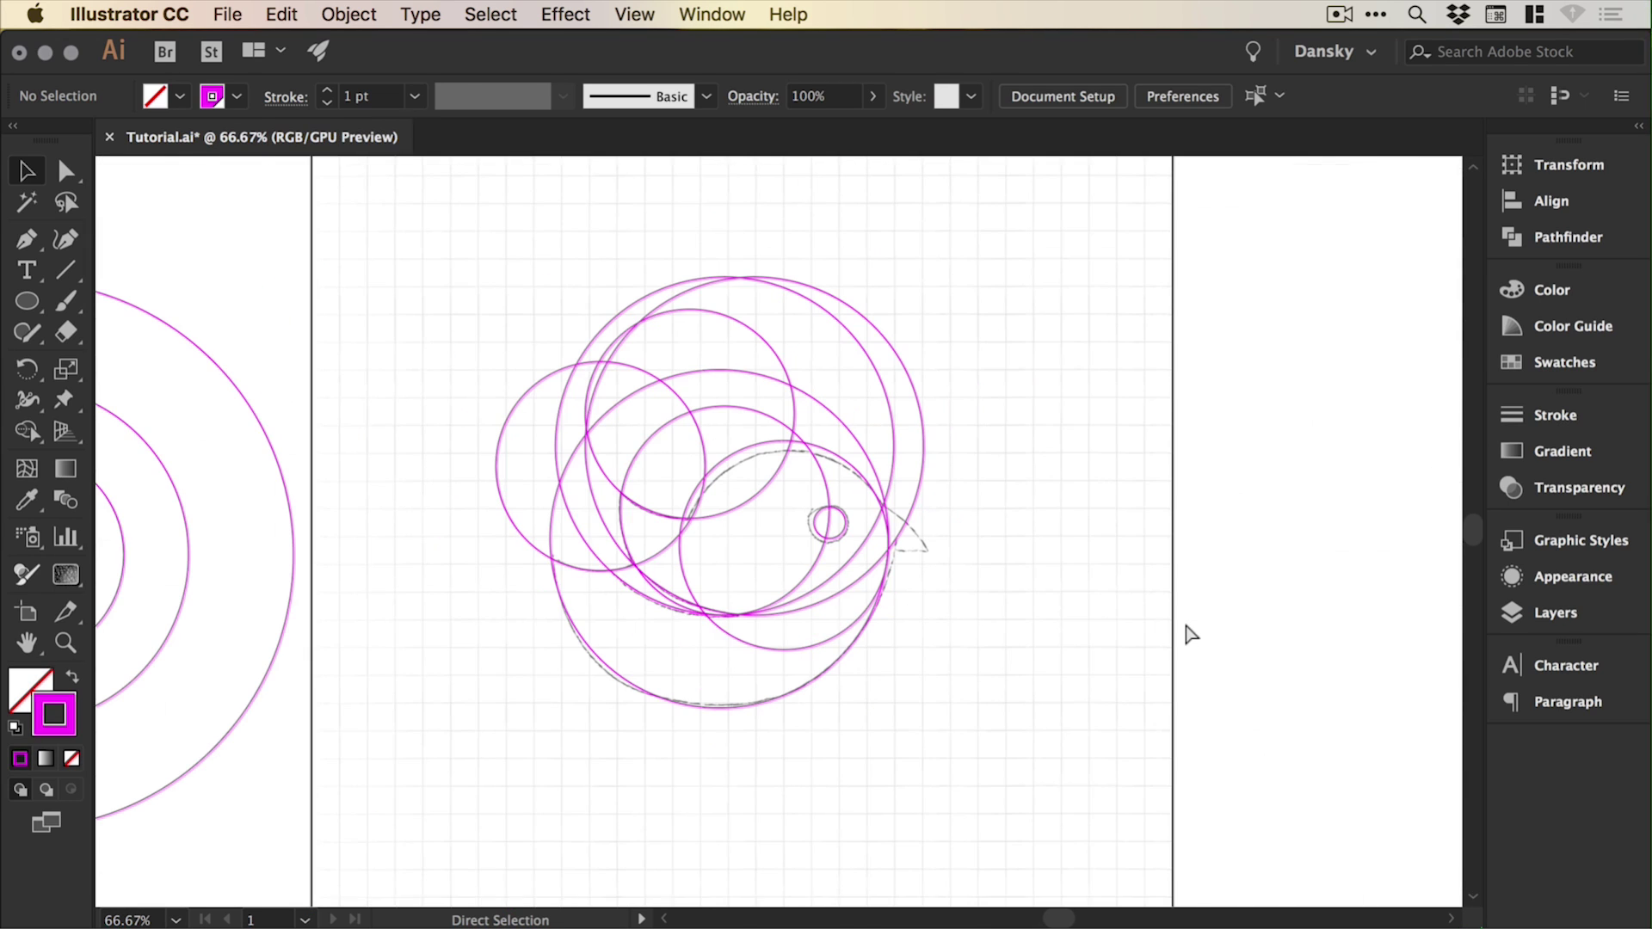
pyautogui.hscroll(-5, 925, 613)
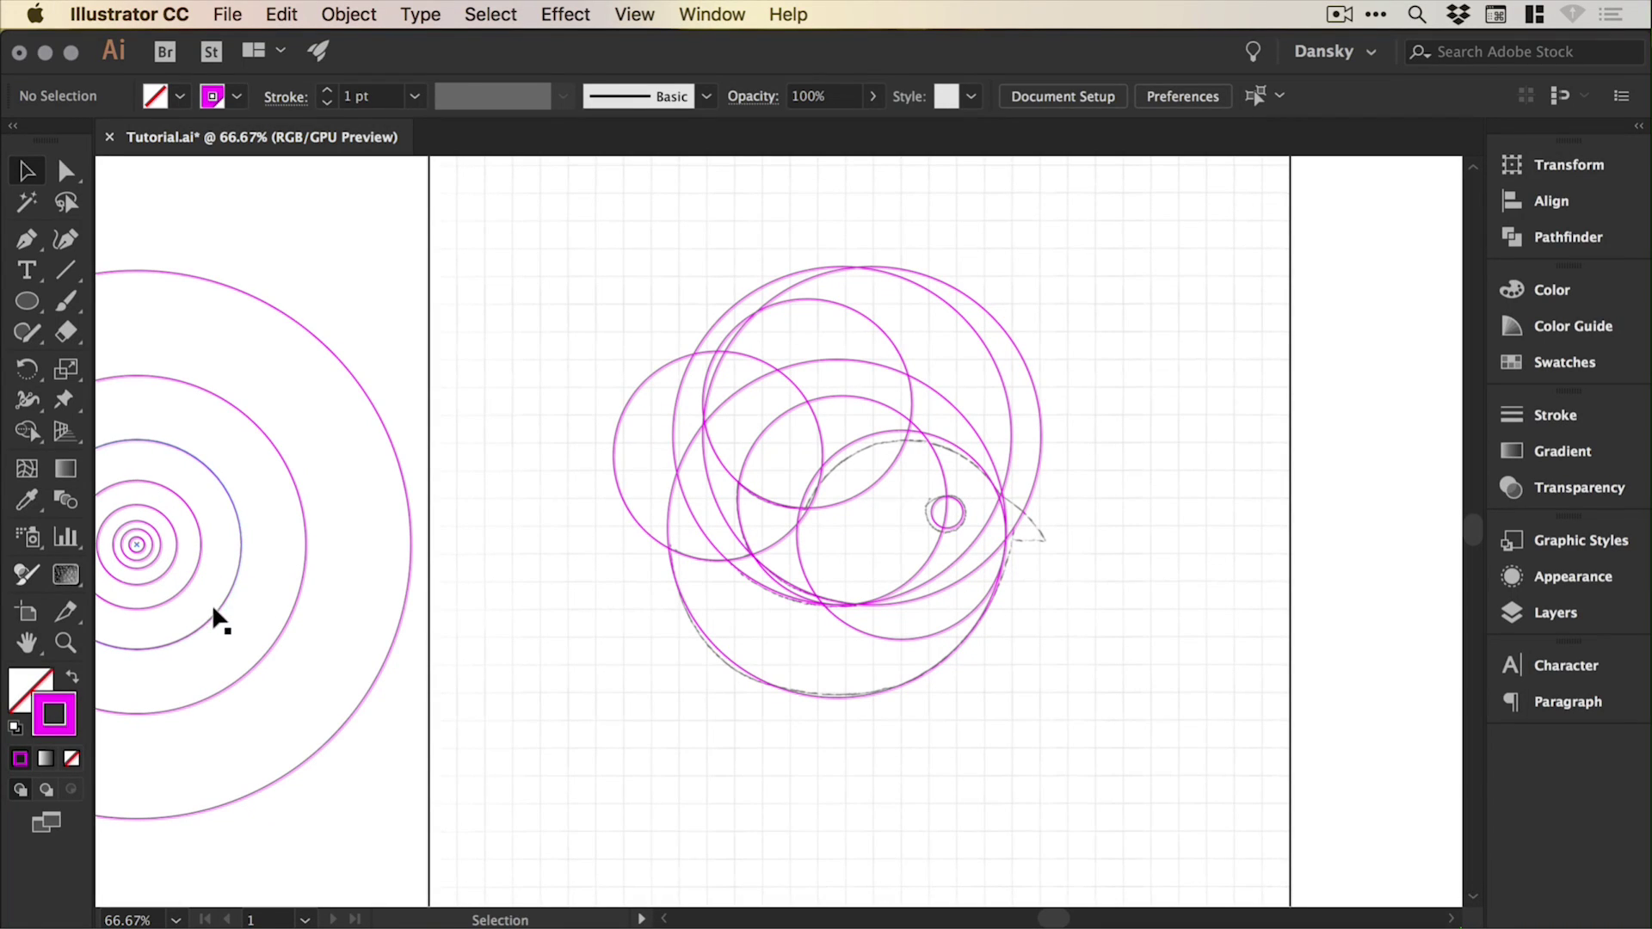
pyautogui.moveTo(218, 606); pyautogui.dragTo(1111, 705)
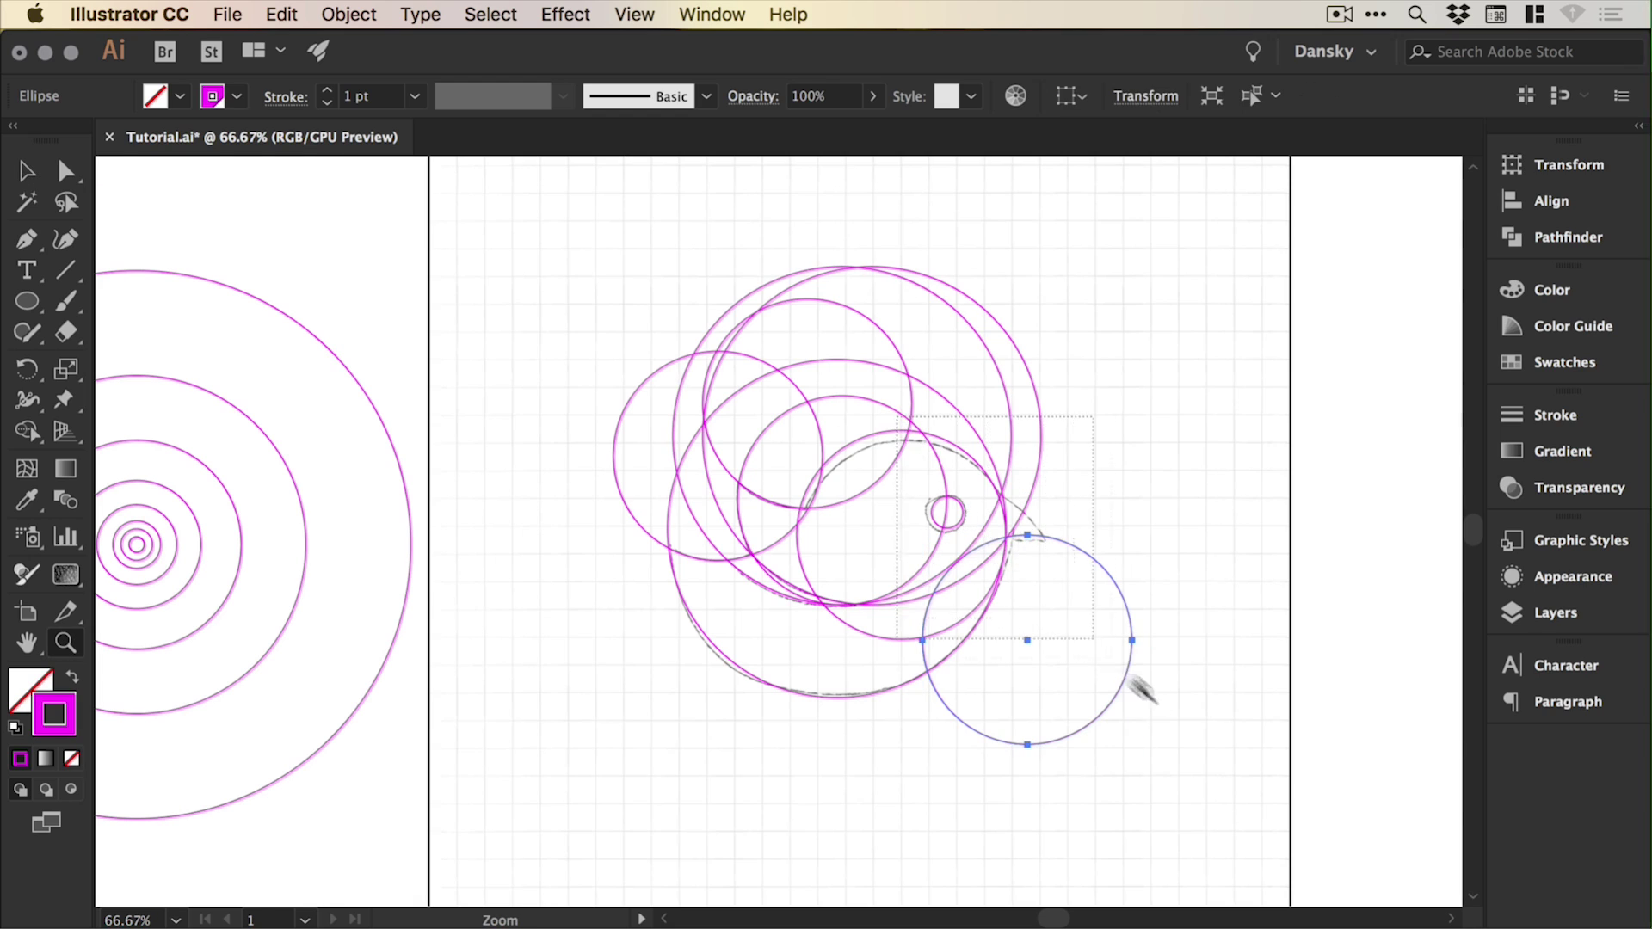
pyautogui.scroll(5, 1187, 620)
pyautogui.moveTo(963, 543); pyautogui.dragTo(791, 554)
pyautogui.click(1026, 547)
# Zoom out and recentre the view to show the whole circle cluster on the artboard.
pyautogui.press('super+minus')
pyautogui.press('super+minus')
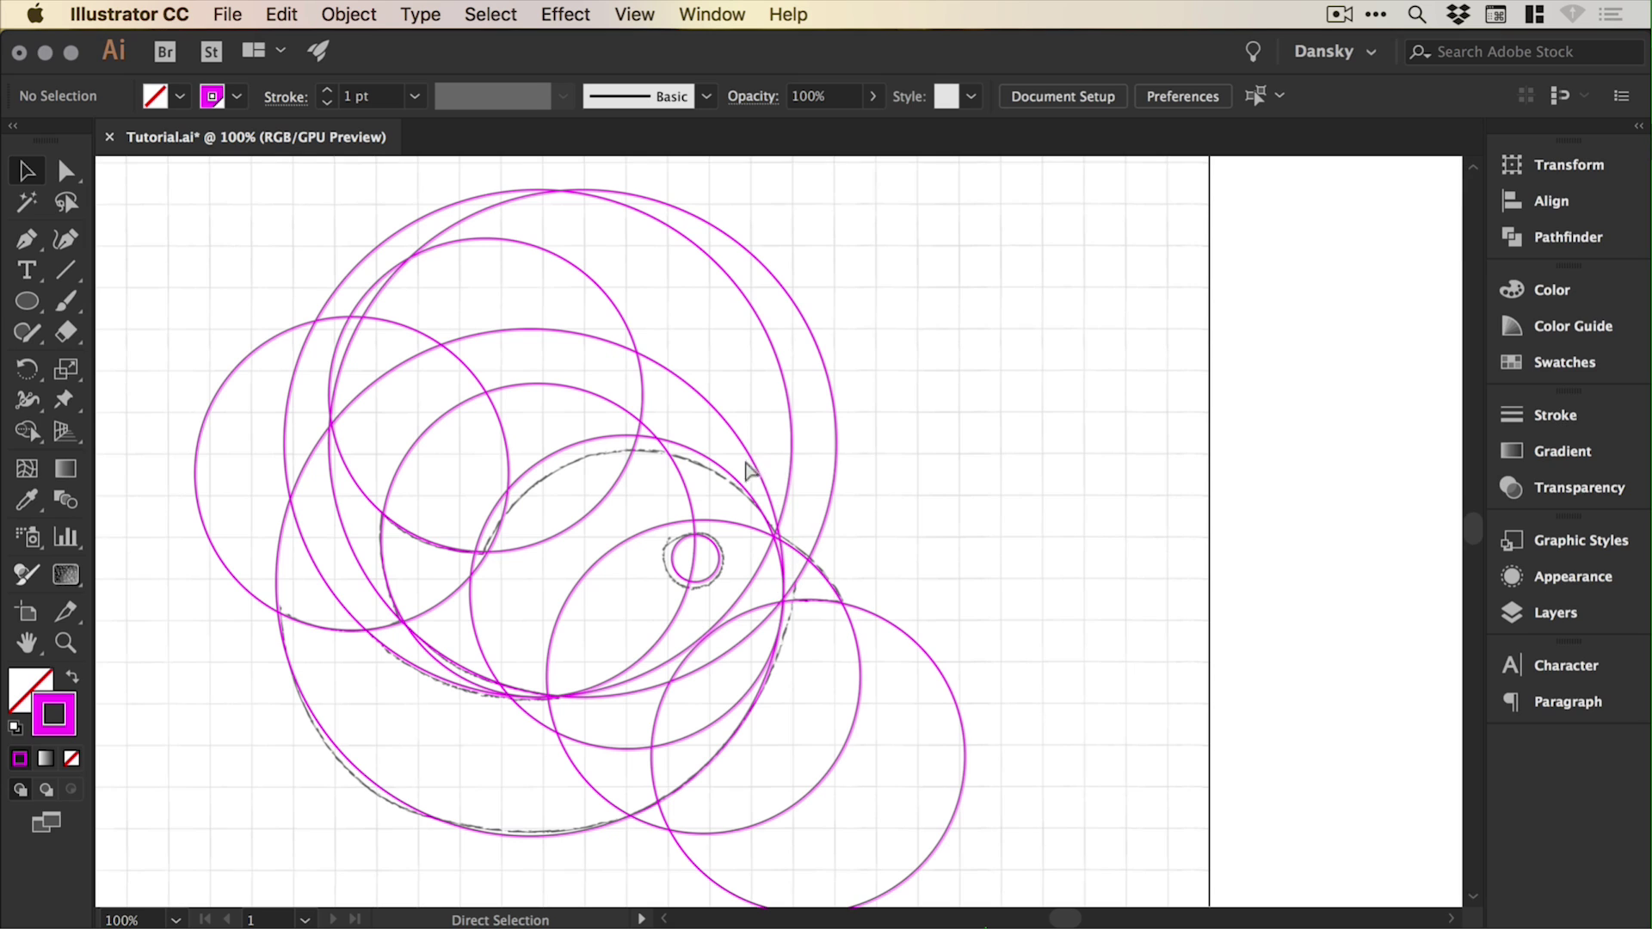
pyautogui.moveTo(757, 464); pyautogui.dragTo(895, 407)
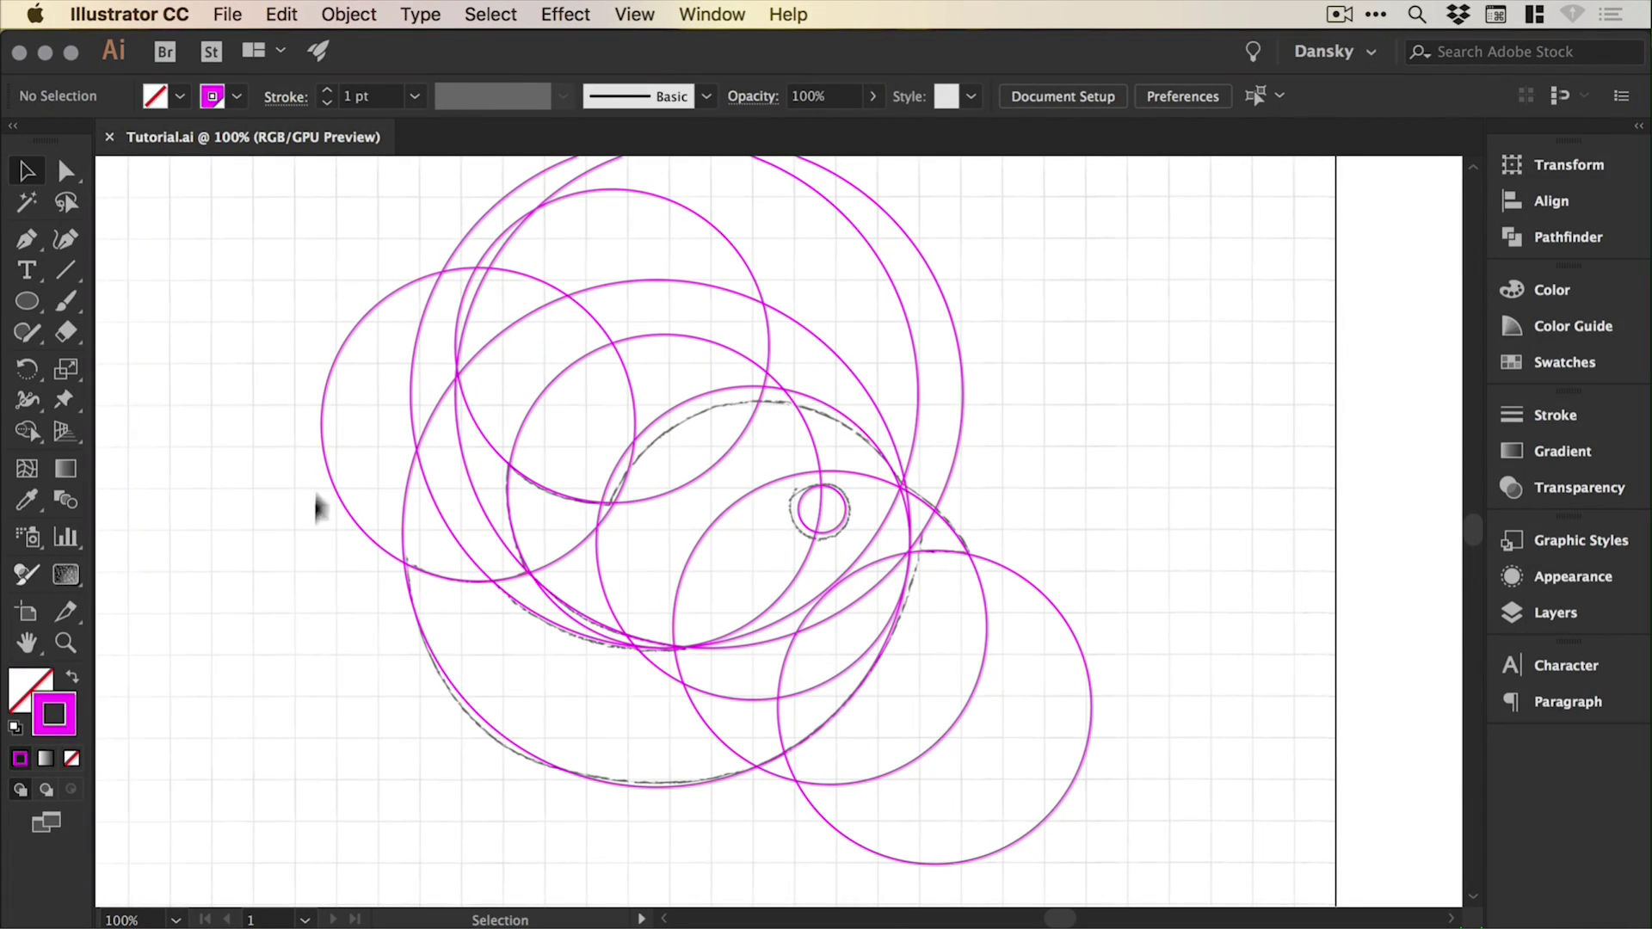
pyautogui.moveTo(867, 688); pyautogui.dragTo(903, 659)
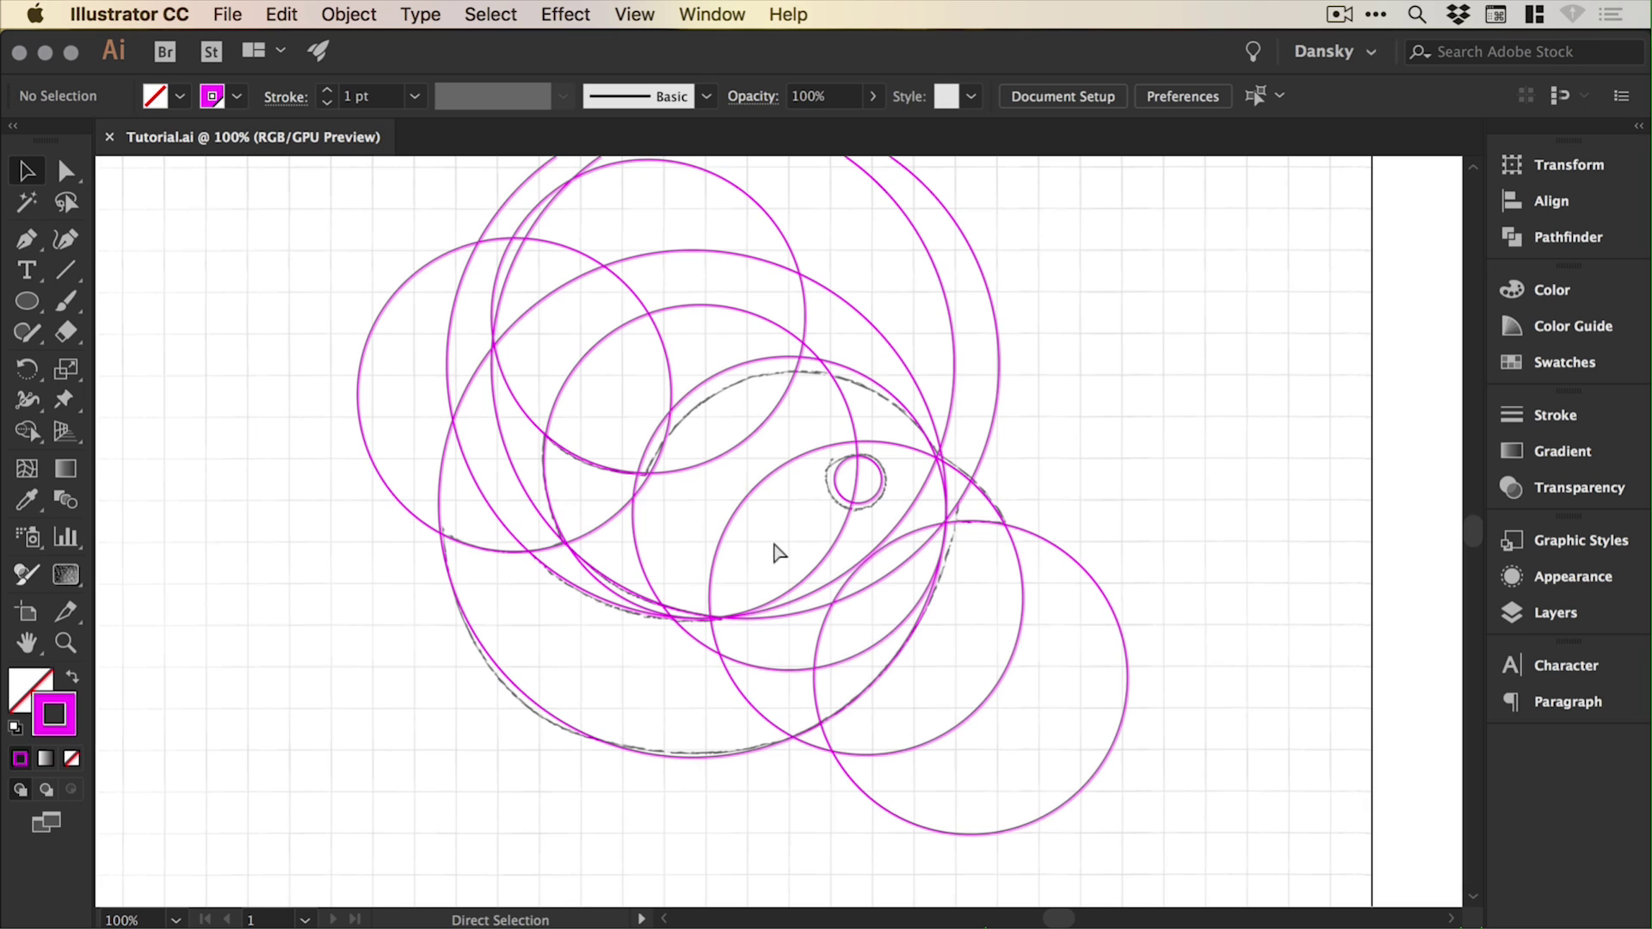
pyautogui.press('super+minus')
pyautogui.moveTo(820, 512); pyautogui.dragTo(898, 522)
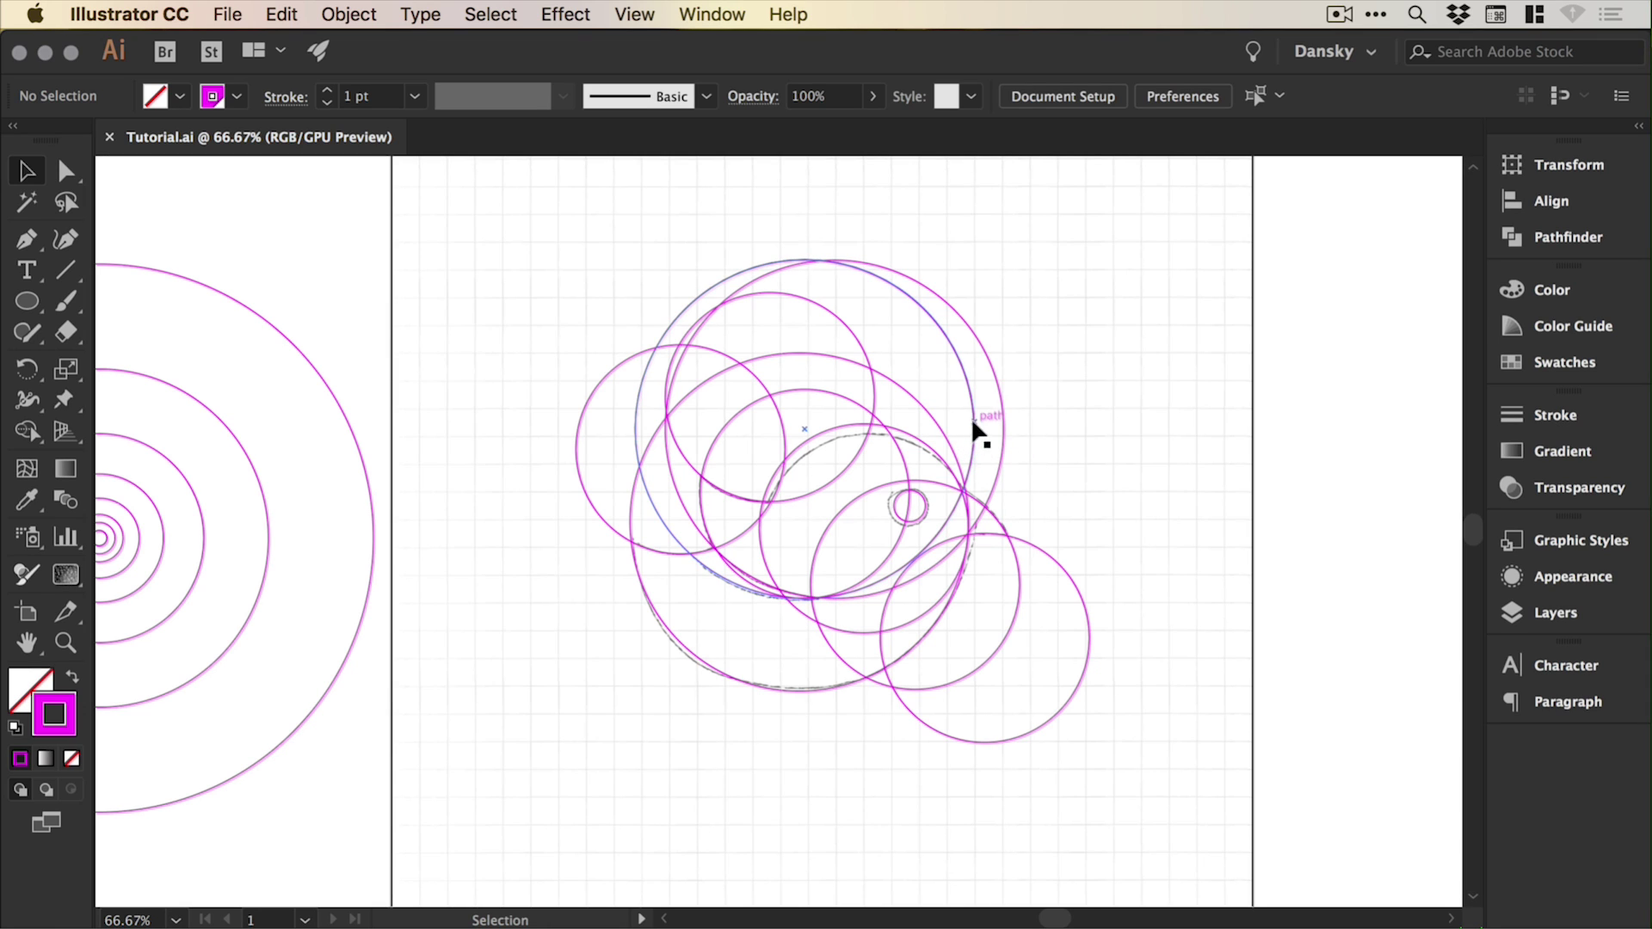
pyautogui.press('space')
pyautogui.moveTo(841, 376); pyautogui.dragTo(866, 361)
pyautogui.press('super+space')
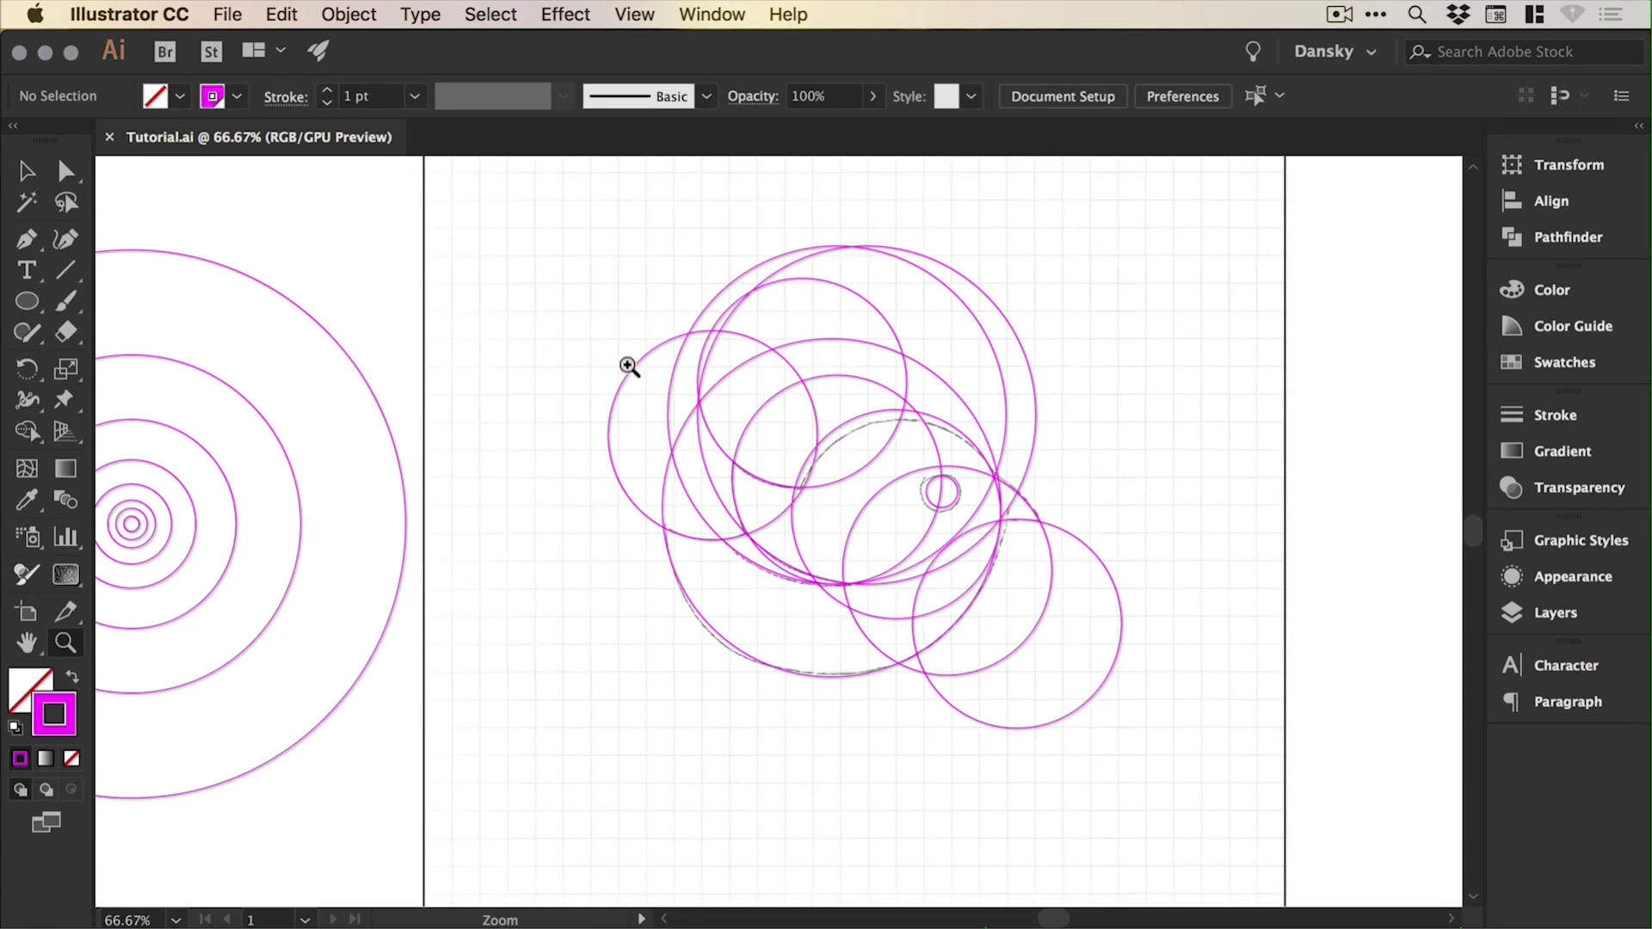
pyautogui.moveTo(627, 361); pyautogui.dragTo(1067, 679)
pyautogui.press('space')
pyautogui.moveTo(849, 450); pyautogui.dragTo(889, 473)
pyautogui.press('super+minus')
pyautogui.press('super+minus')
pyautogui.press('super+minus')
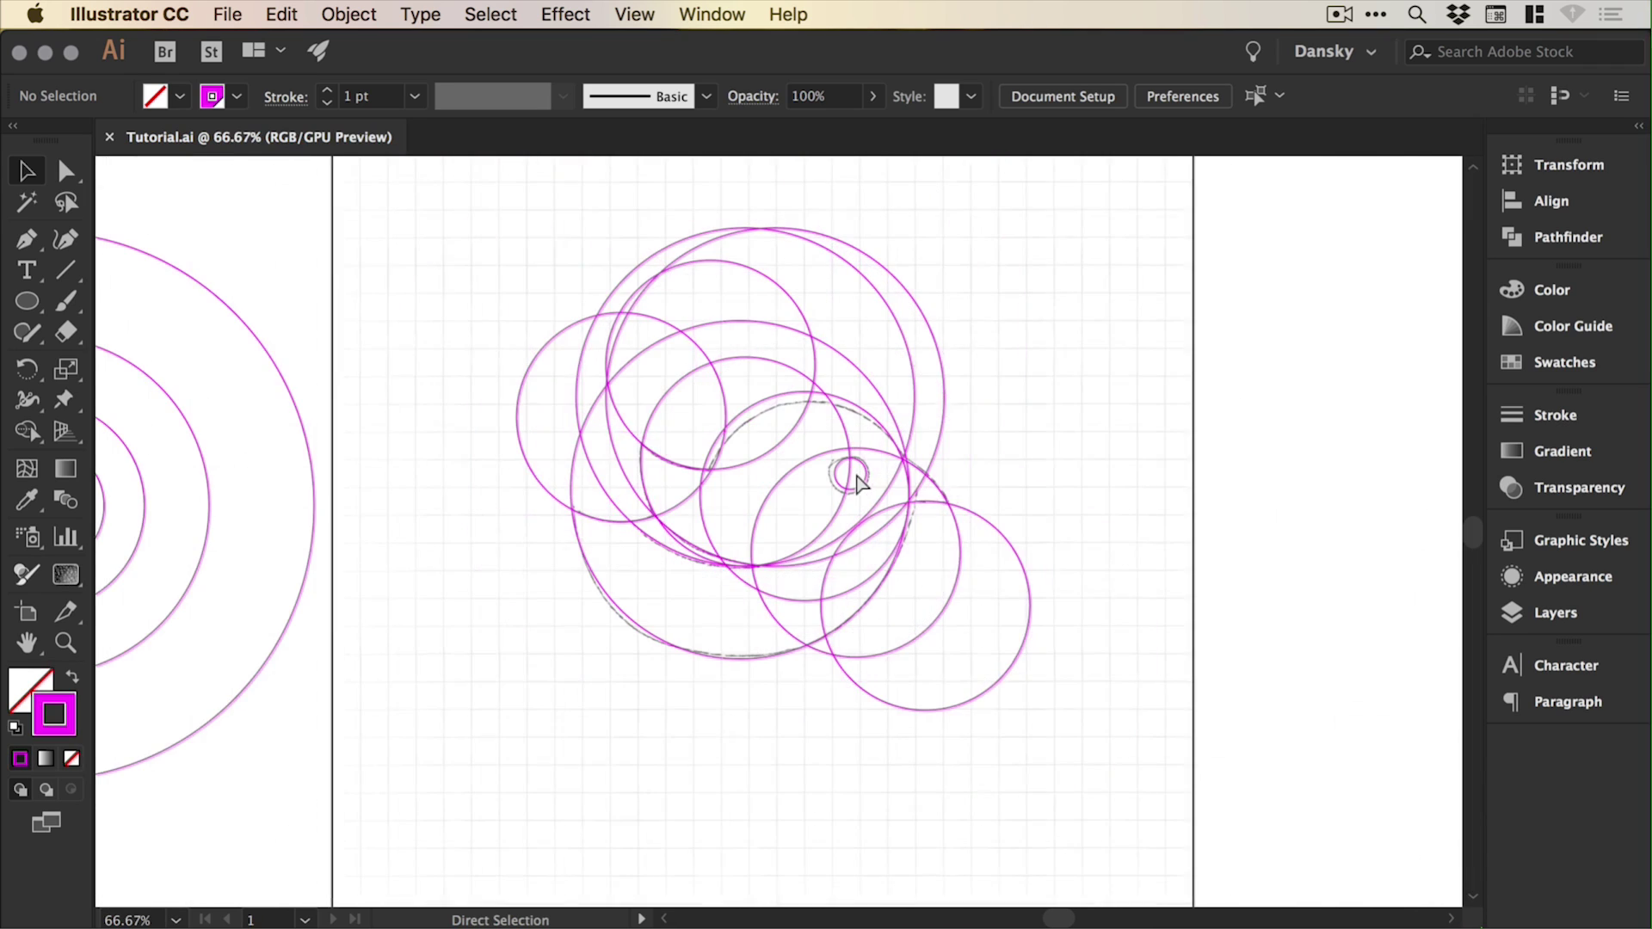
# Copy all the circles, paste them in place, and shift the copy right of the artboard.
pyautogui.moveTo(572, 253); pyautogui.dragTo(988, 756)
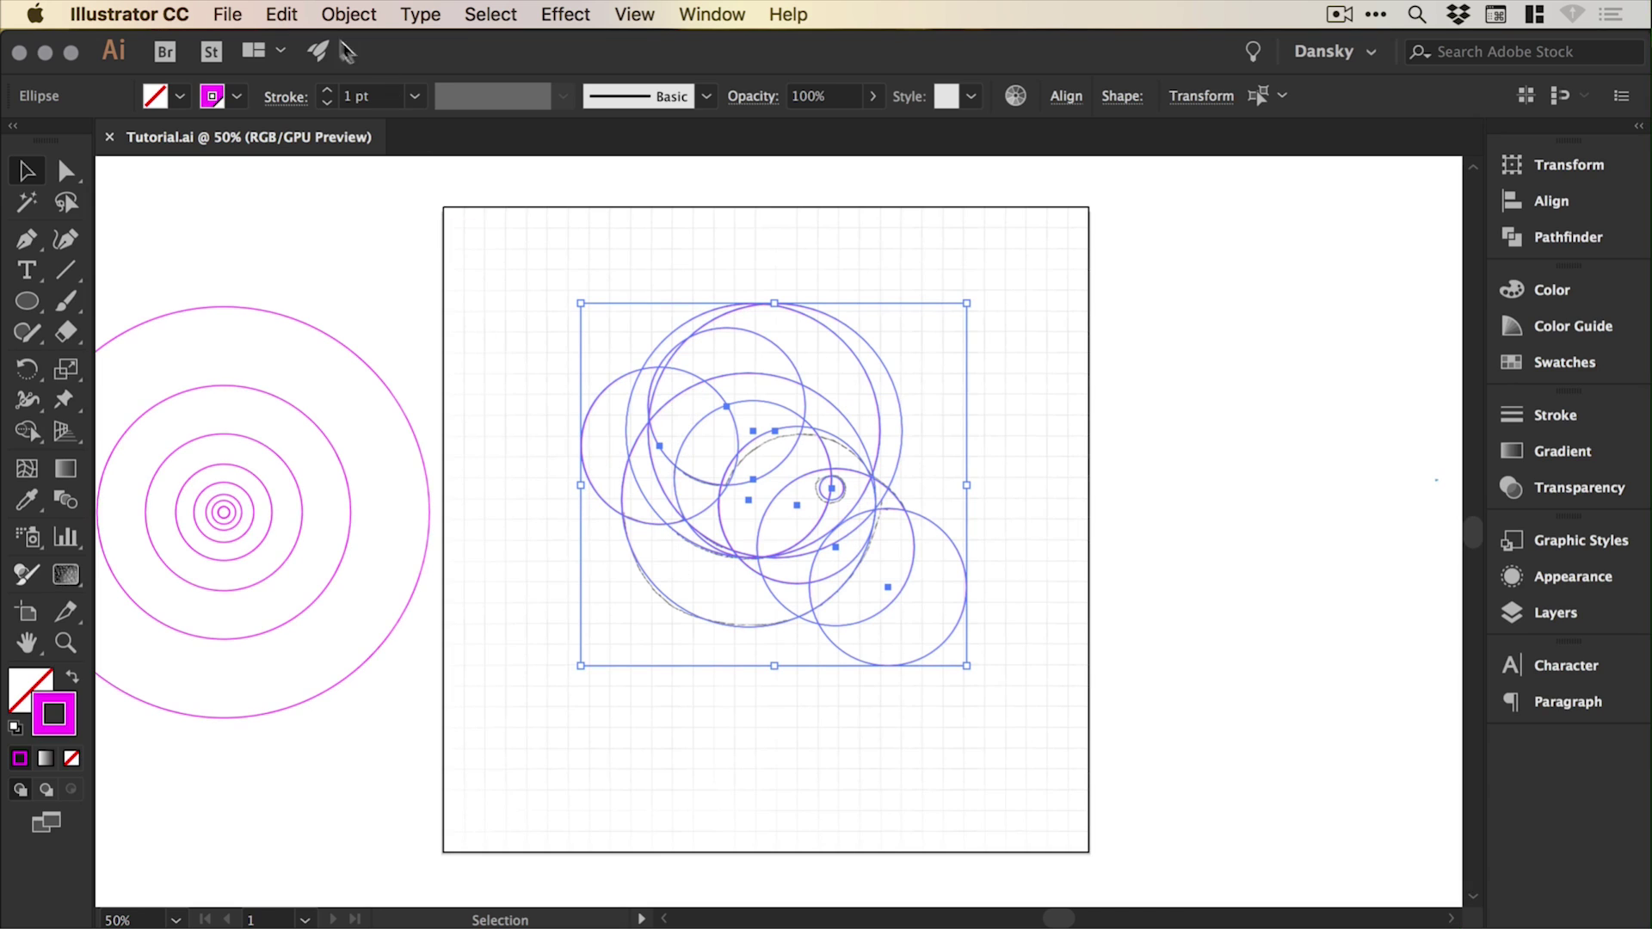
pyautogui.click(281, 13)
pyautogui.click(292, 133)
pyautogui.click(281, 14)
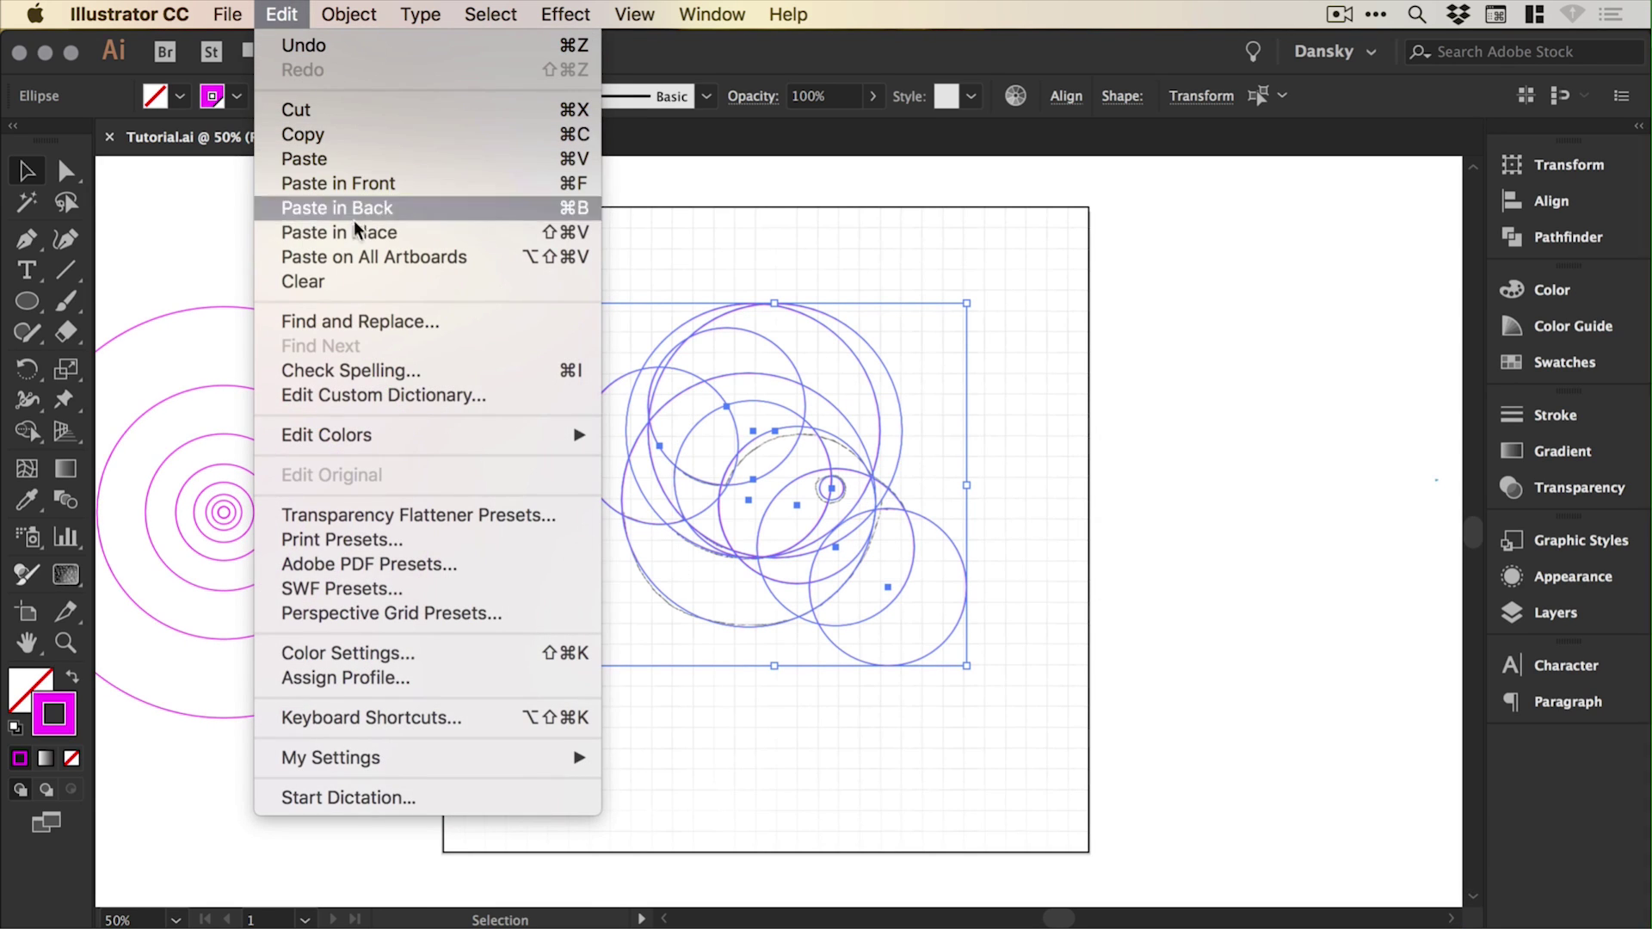
pyautogui.click(404, 229)
pyautogui.moveTo(988, 490); pyautogui.dragTo(638, 484)
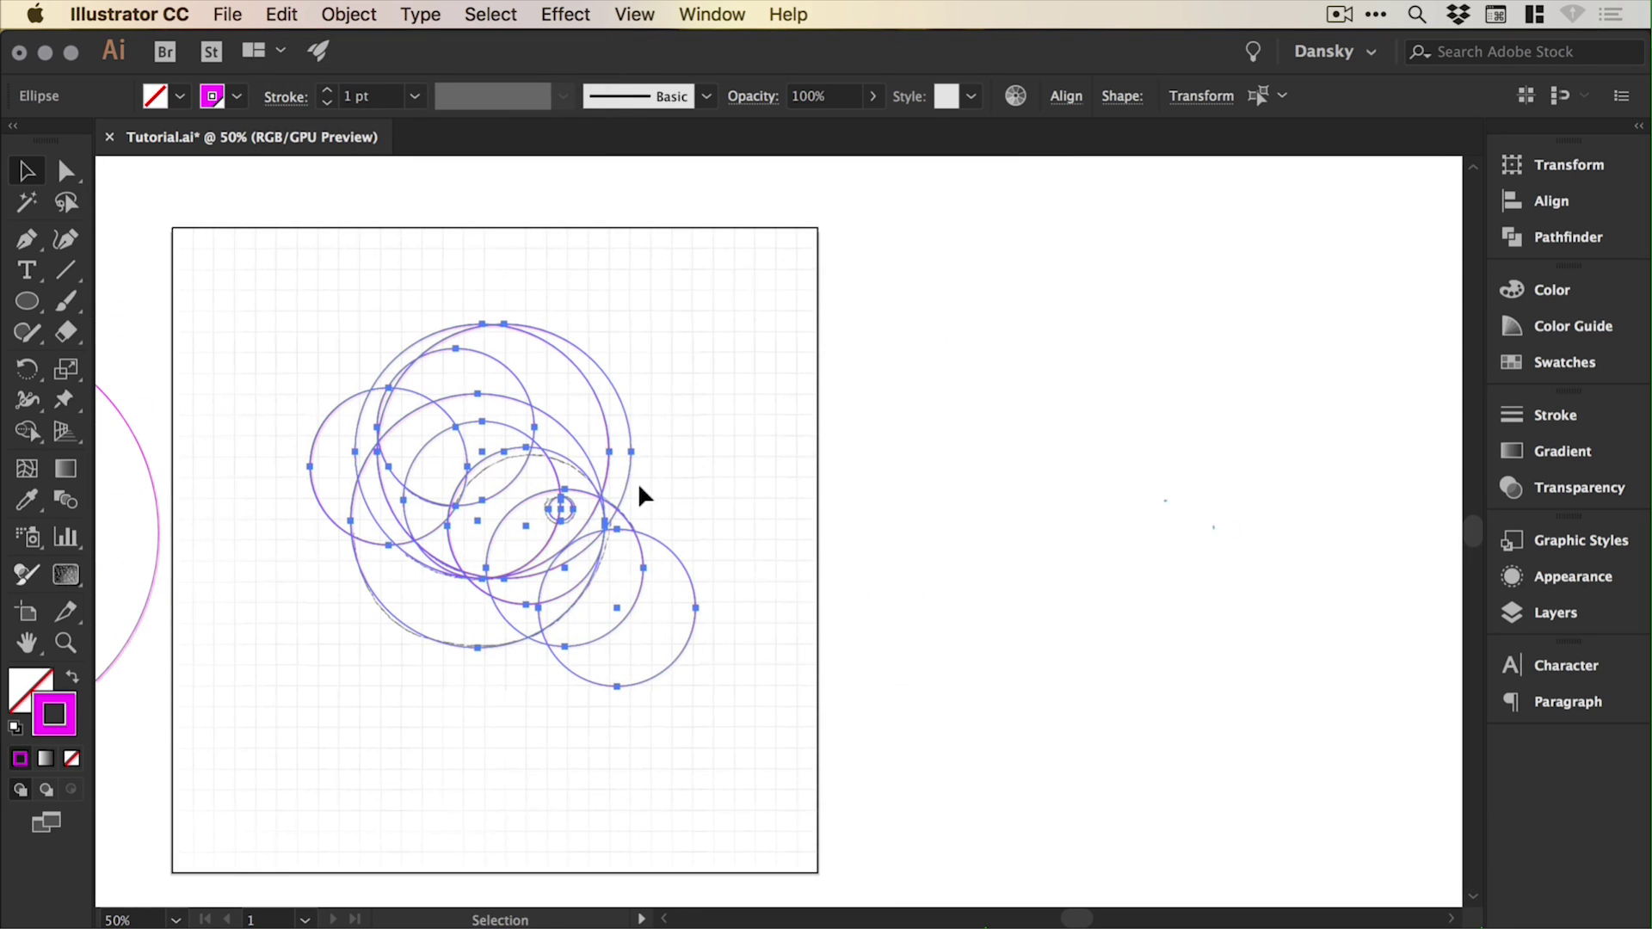
pyautogui.hotkey('shift', 'Right')
pyautogui.hotkey('shift', 'Right')
pyautogui.hotkey('shift', 'Right')
pyautogui.hotkey('shift', 'Right')
pyautogui.hotkey('shift', 'Right')
pyautogui.hotkey('shift', 'Right')
pyautogui.hotkey('shift', 'Right')
pyautogui.hotkey('shift', 'Right')
pyautogui.hotkey('shift', 'Right')
pyautogui.hotkey('shift', 'Right')
pyautogui.hotkey('shift', 'Right')
pyautogui.hotkey('shift', 'Right')
pyautogui.hotkey('shift', 'Right')
pyautogui.hotkey('shift', 'Right')
pyautogui.hotkey('shift', 'Right')
pyautogui.hotkey('shift', 'Right')
pyautogui.hotkey('shift', 'Right')
pyautogui.hotkey('shift', 'Right')
pyautogui.hotkey('shift', 'Right')
pyautogui.hotkey('shift', 'Right')
pyautogui.hotkey('shift', 'Right')
pyautogui.hotkey('shift', 'Right')
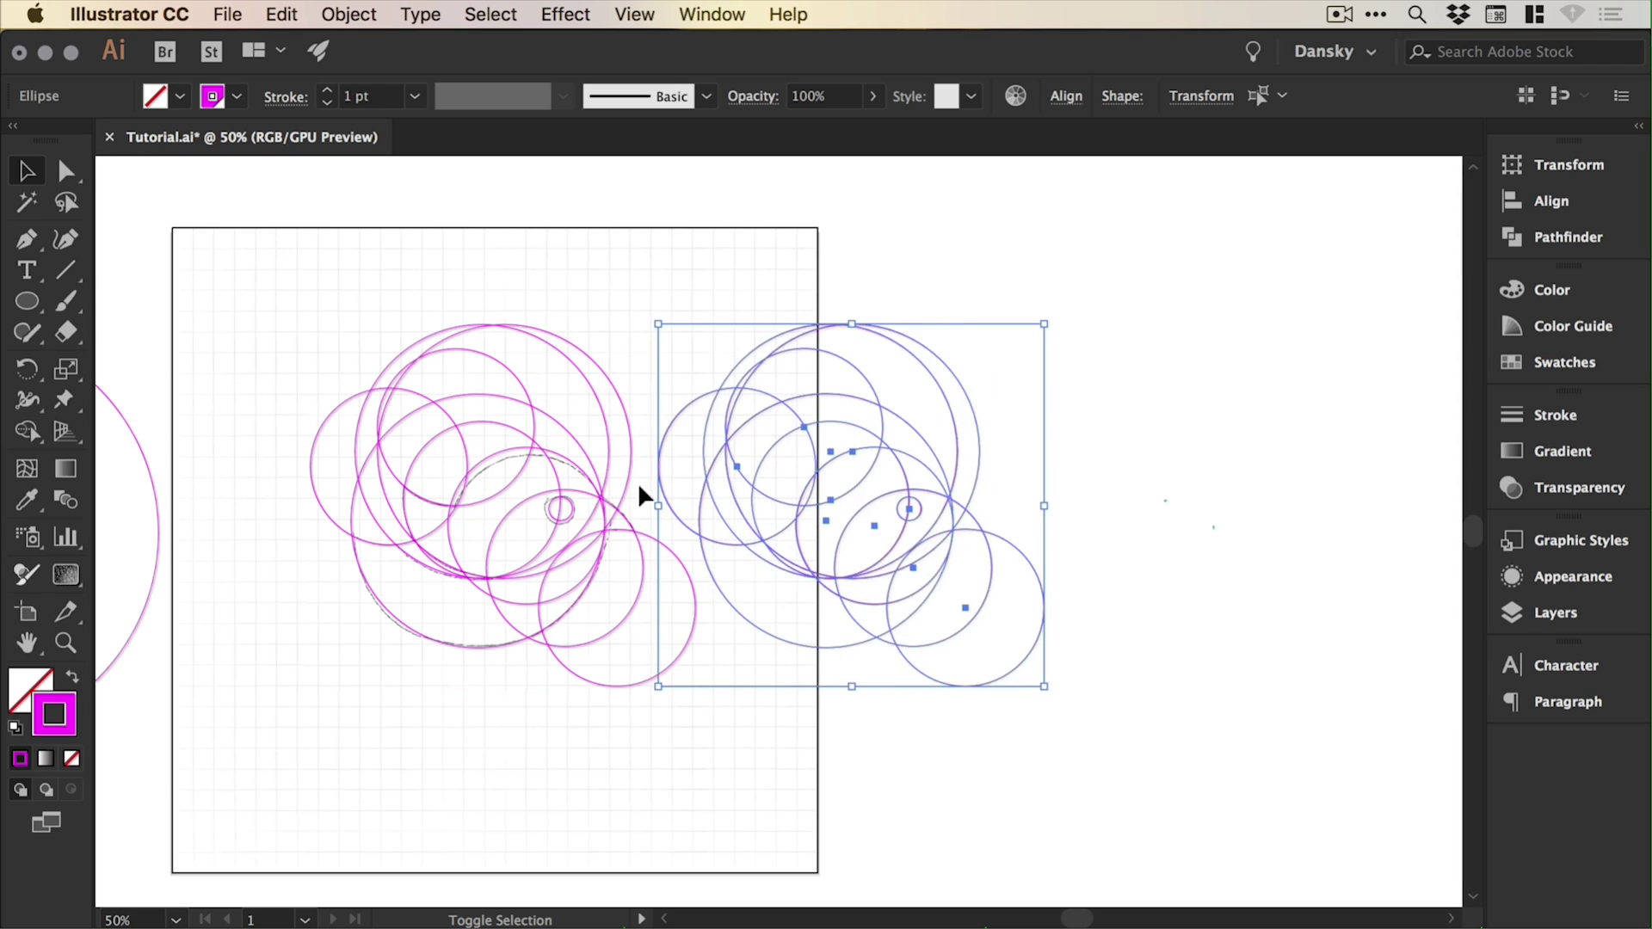
# Zoom in beside the copy and delete the stray bar and triangle fragments.
pyautogui.hscroll(3, 1115, 482)
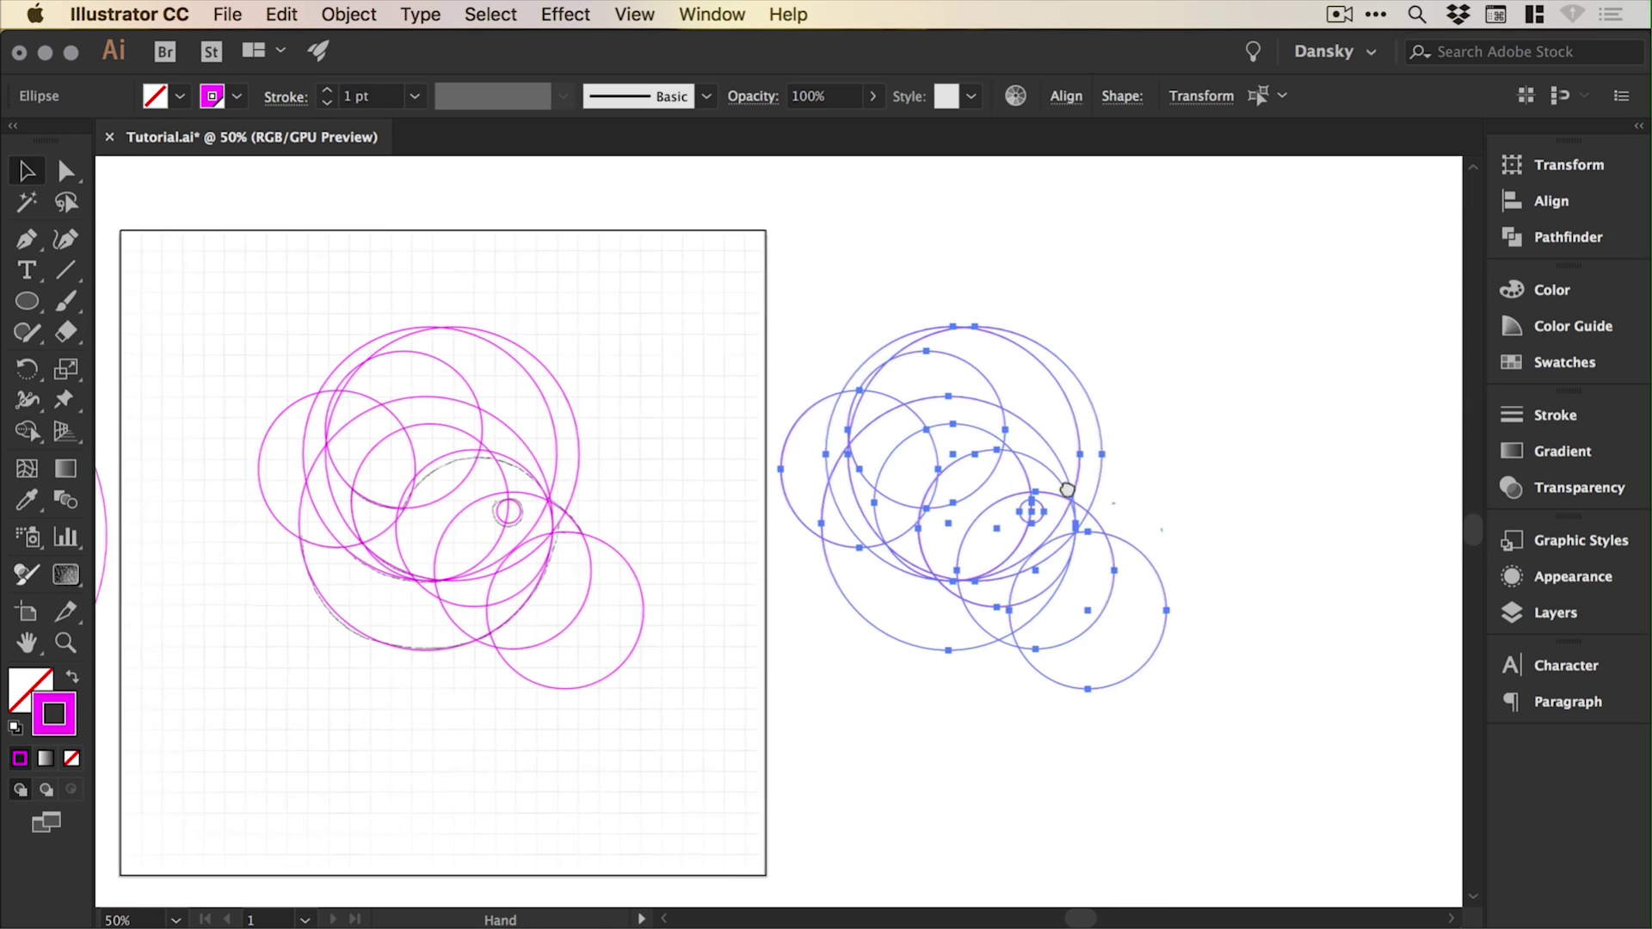
pyautogui.press('super')
pyautogui.press('super+y')
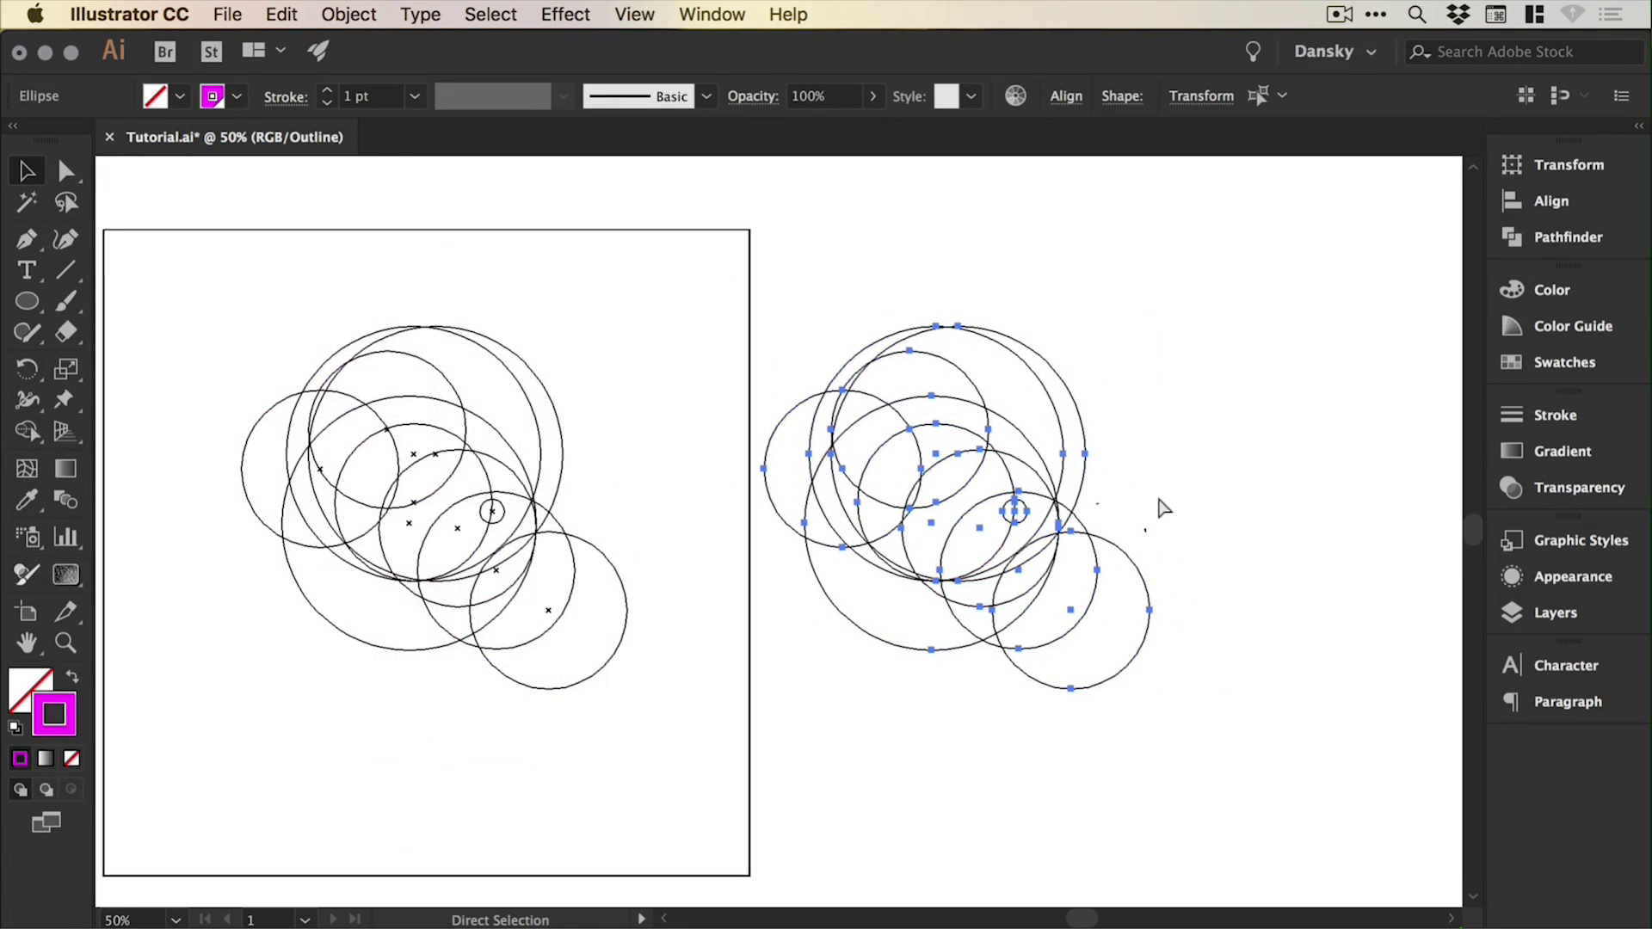
pyautogui.press('super+space')
pyautogui.moveTo(1113, 487); pyautogui.dragTo(1187, 583)
pyautogui.press('super+y')
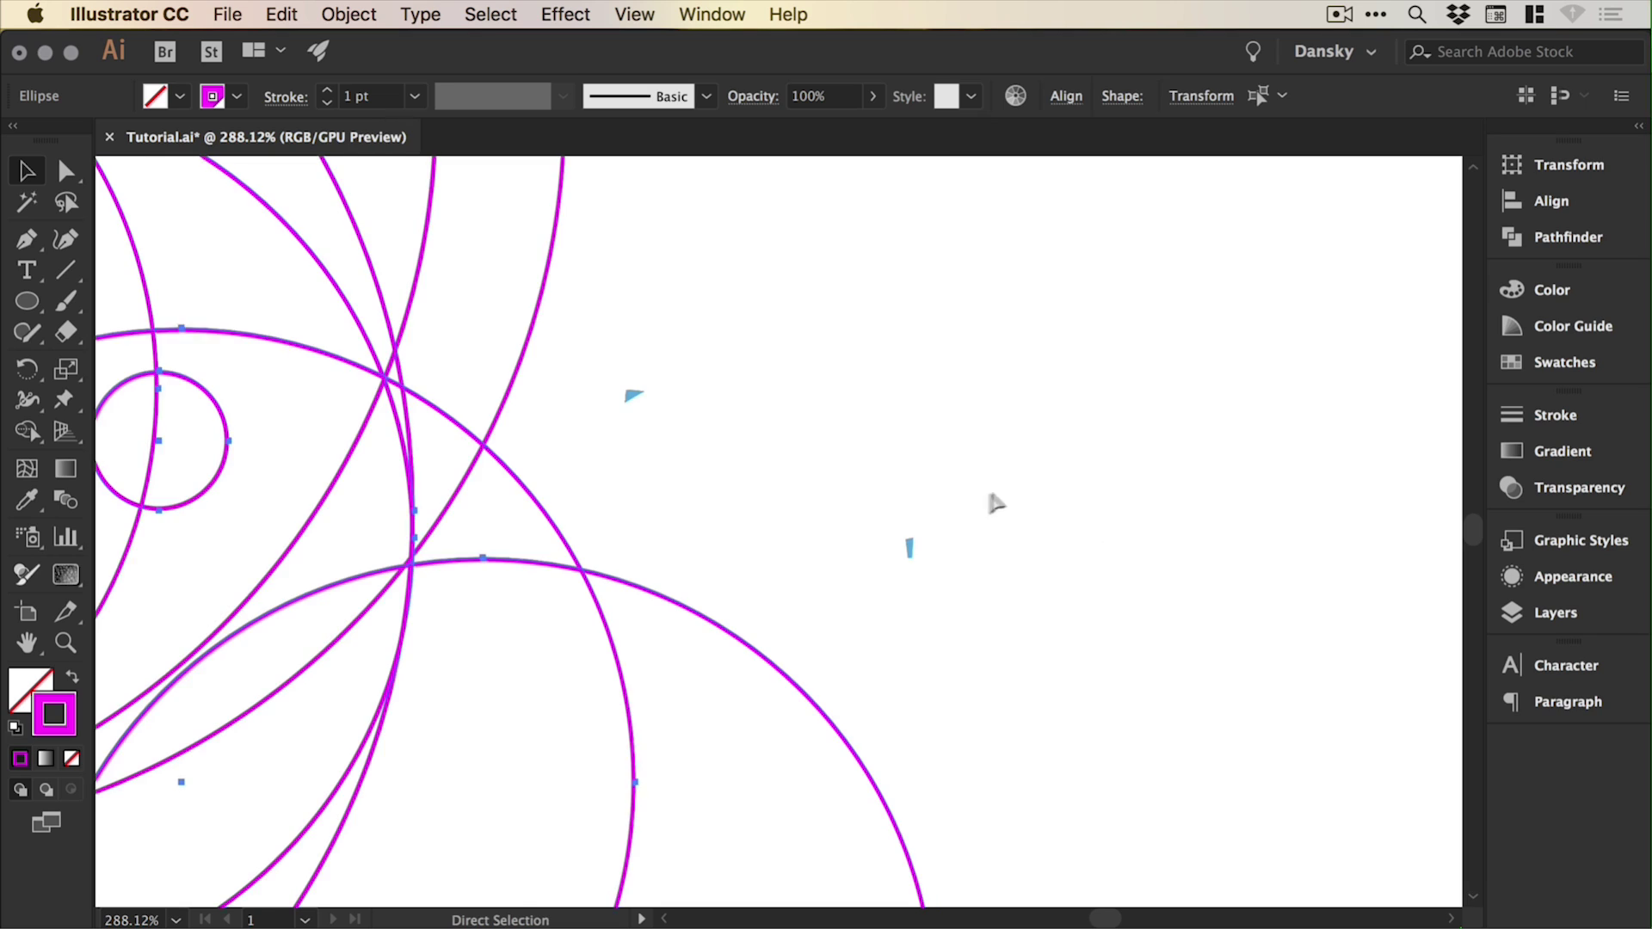
pyautogui.click(963, 559)
pyautogui.moveTo(963, 564); pyautogui.dragTo(886, 516)
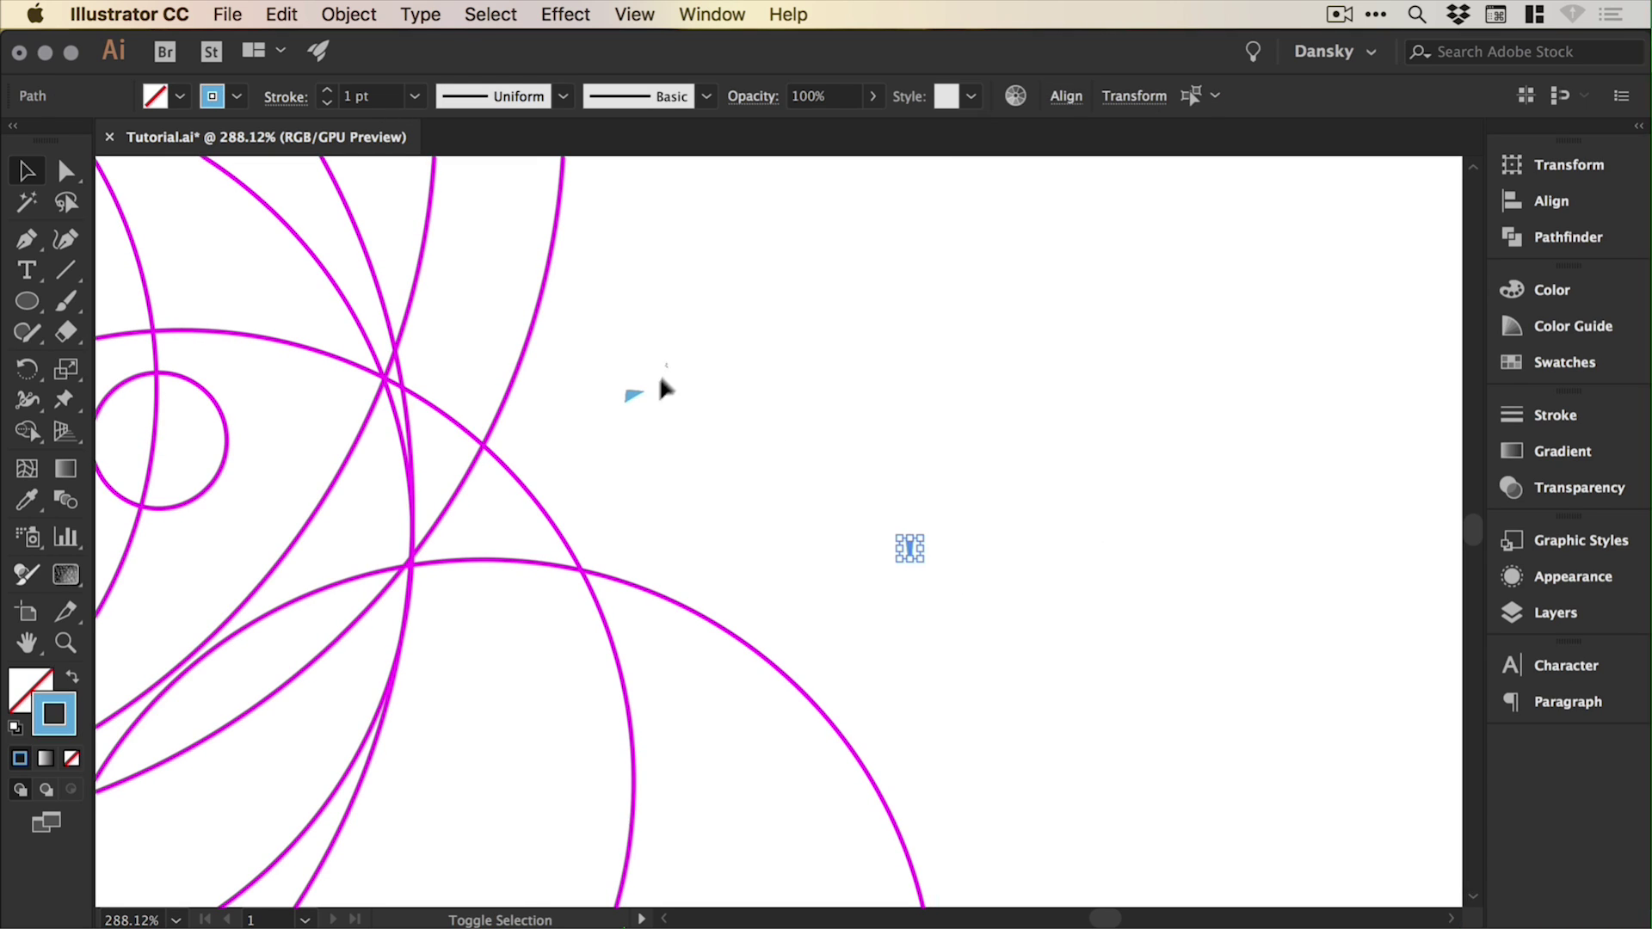
pyautogui.keyDown('shift'); pyautogui.click(634, 396); pyautogui.keyUp('shift')
pyautogui.click(641, 423)
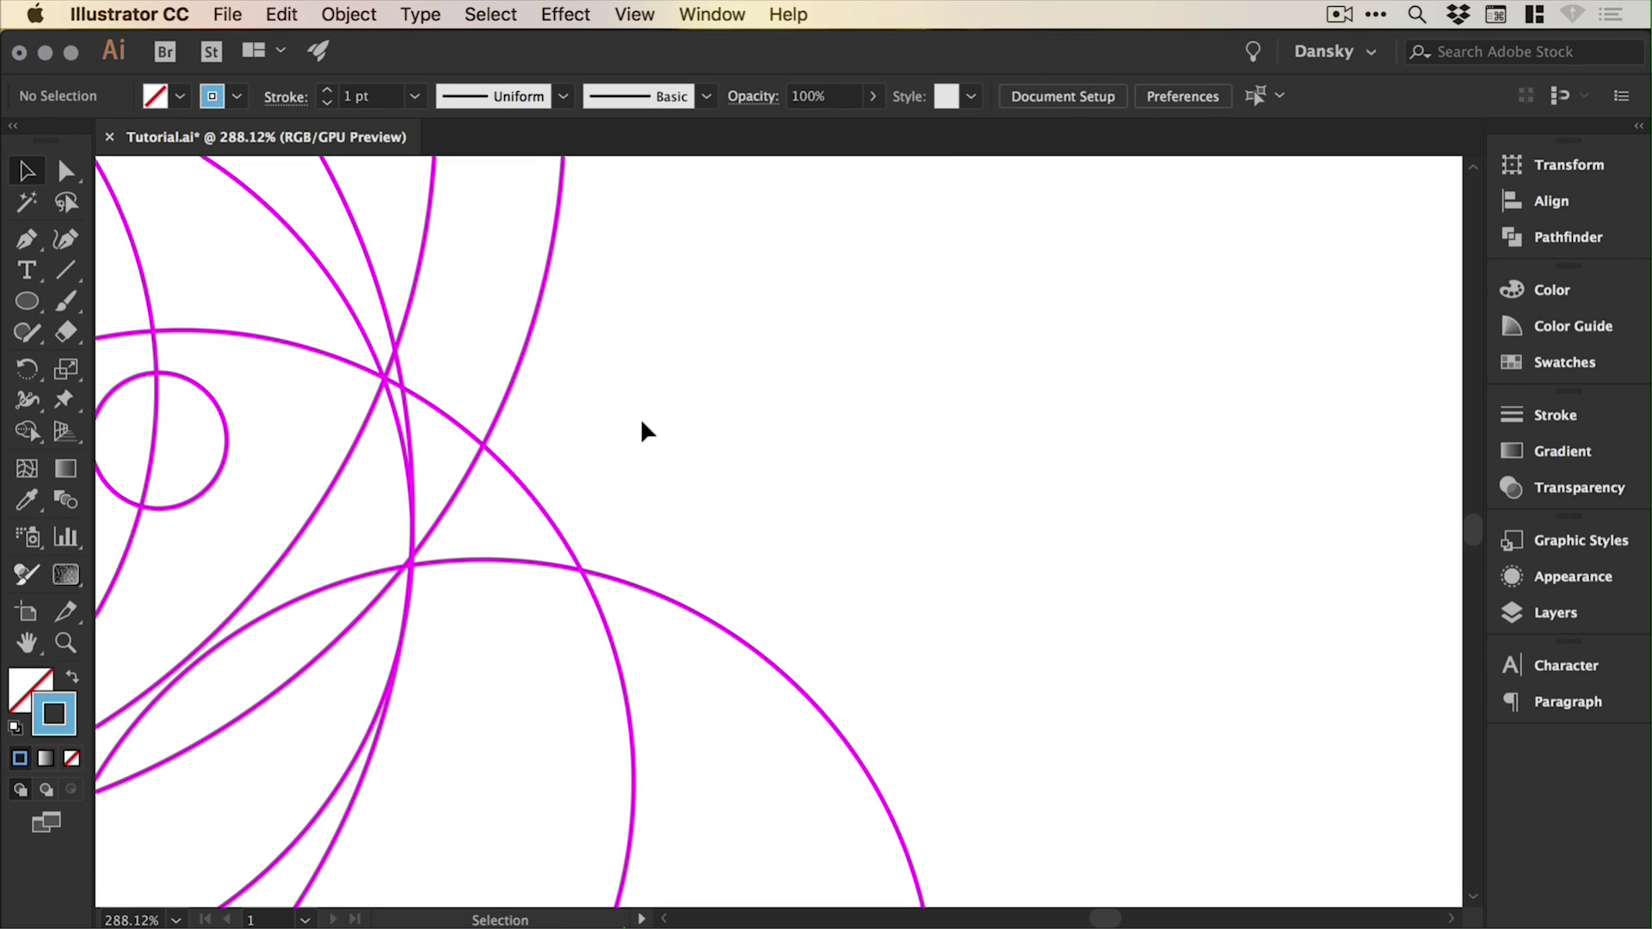
# Select the whole copied circle set and nudge it further right.
pyautogui.press('super+minus')
pyautogui.press('super+minus')
pyautogui.press('super+minus')
pyautogui.press('super+minus')
pyautogui.press('super+minus')
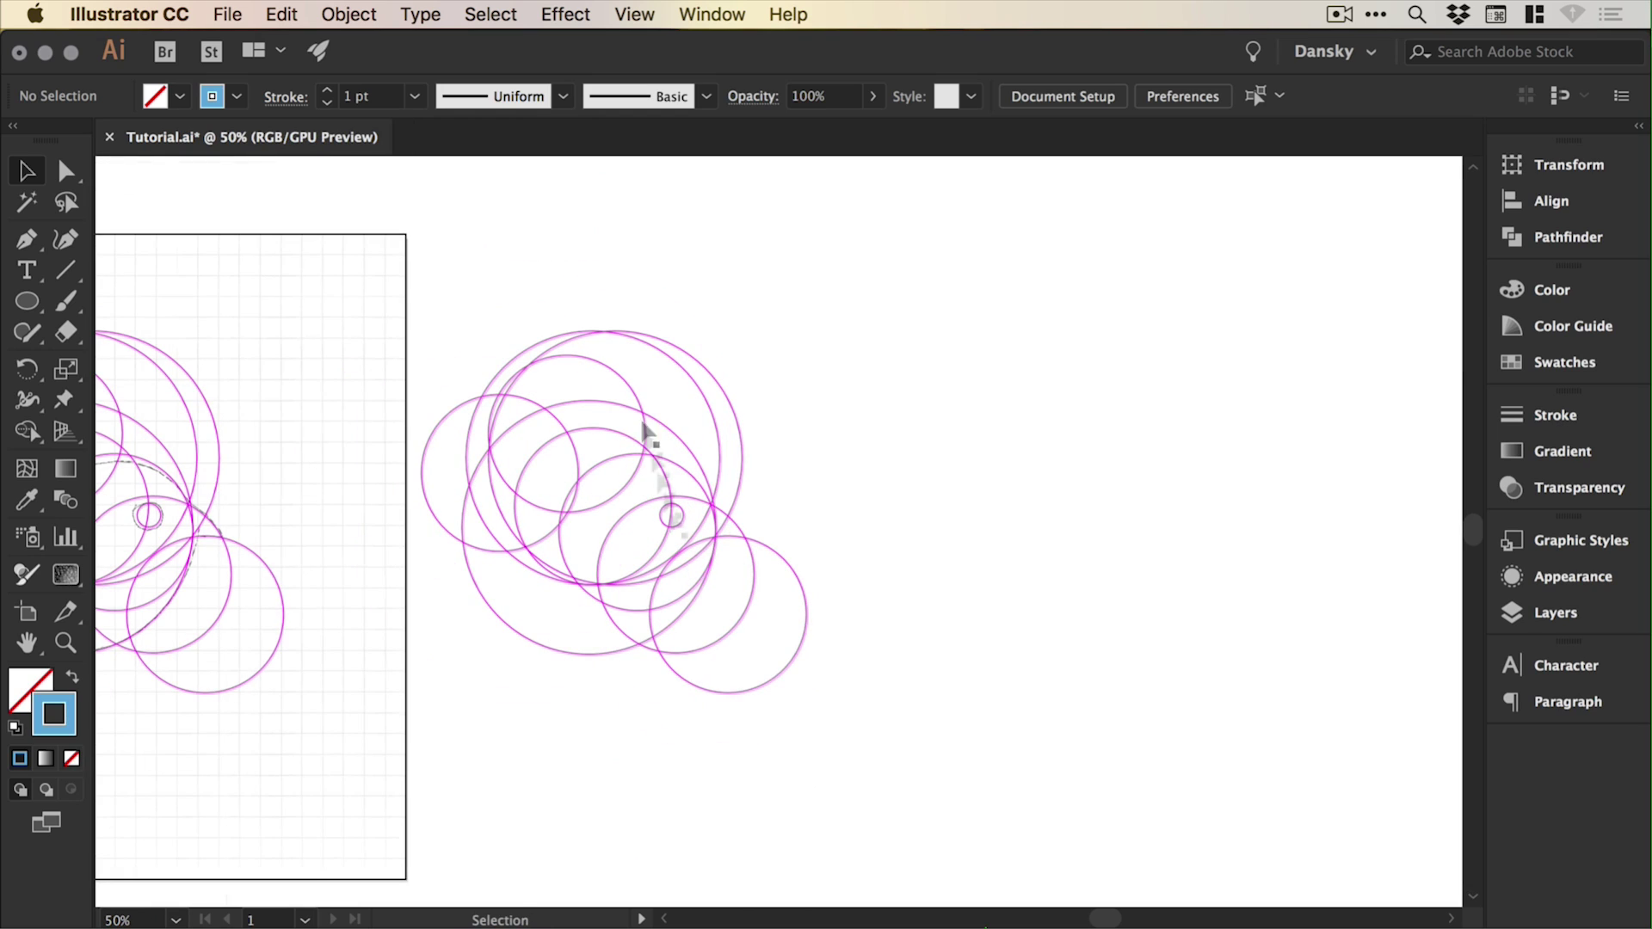
pyautogui.moveTo(915, 752); pyautogui.dragTo(627, 297)
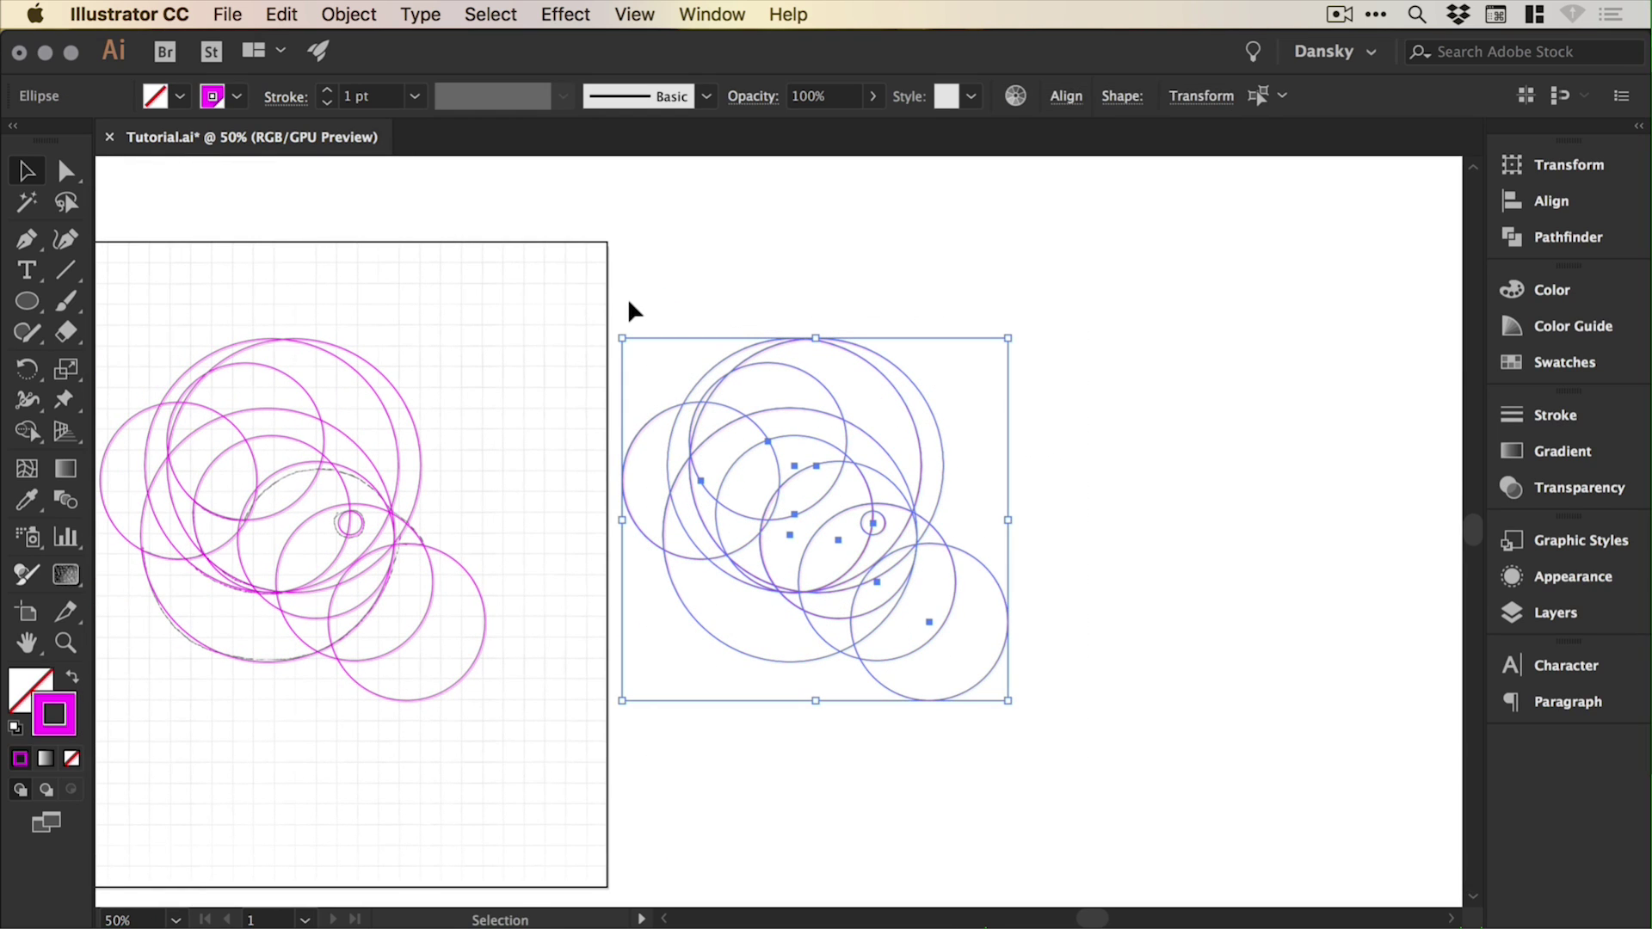
pyautogui.hotkey('shift', 'Right')
pyautogui.hotkey('shift', 'Right')
pyautogui.hotkey('shift', 'Right')
pyautogui.hotkey('shift', 'Right')
pyautogui.hotkey('shift', 'Right')
pyautogui.hotkey('shift', 'Right')
pyautogui.hotkey('shift', 'Right')
pyautogui.press('shift+super+a')
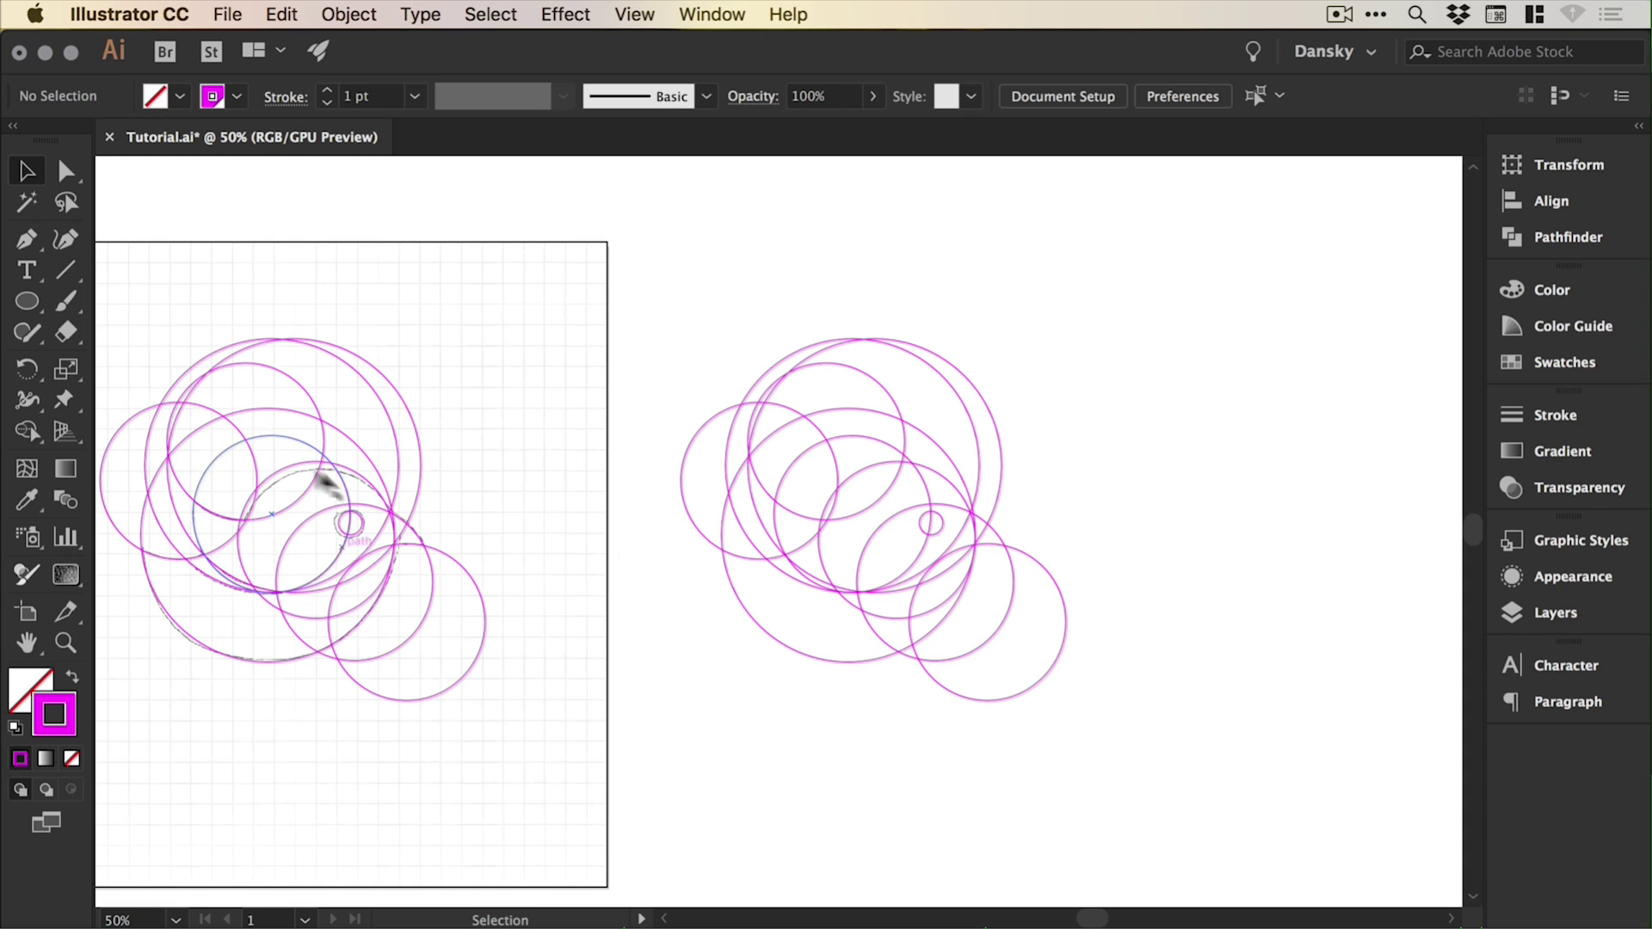
# With the Shape Builder, merge the leaf-shaped wing regions into one piece.
pyautogui.press('z')
pyautogui.moveTo(628, 298); pyautogui.dragTo(516, 215)
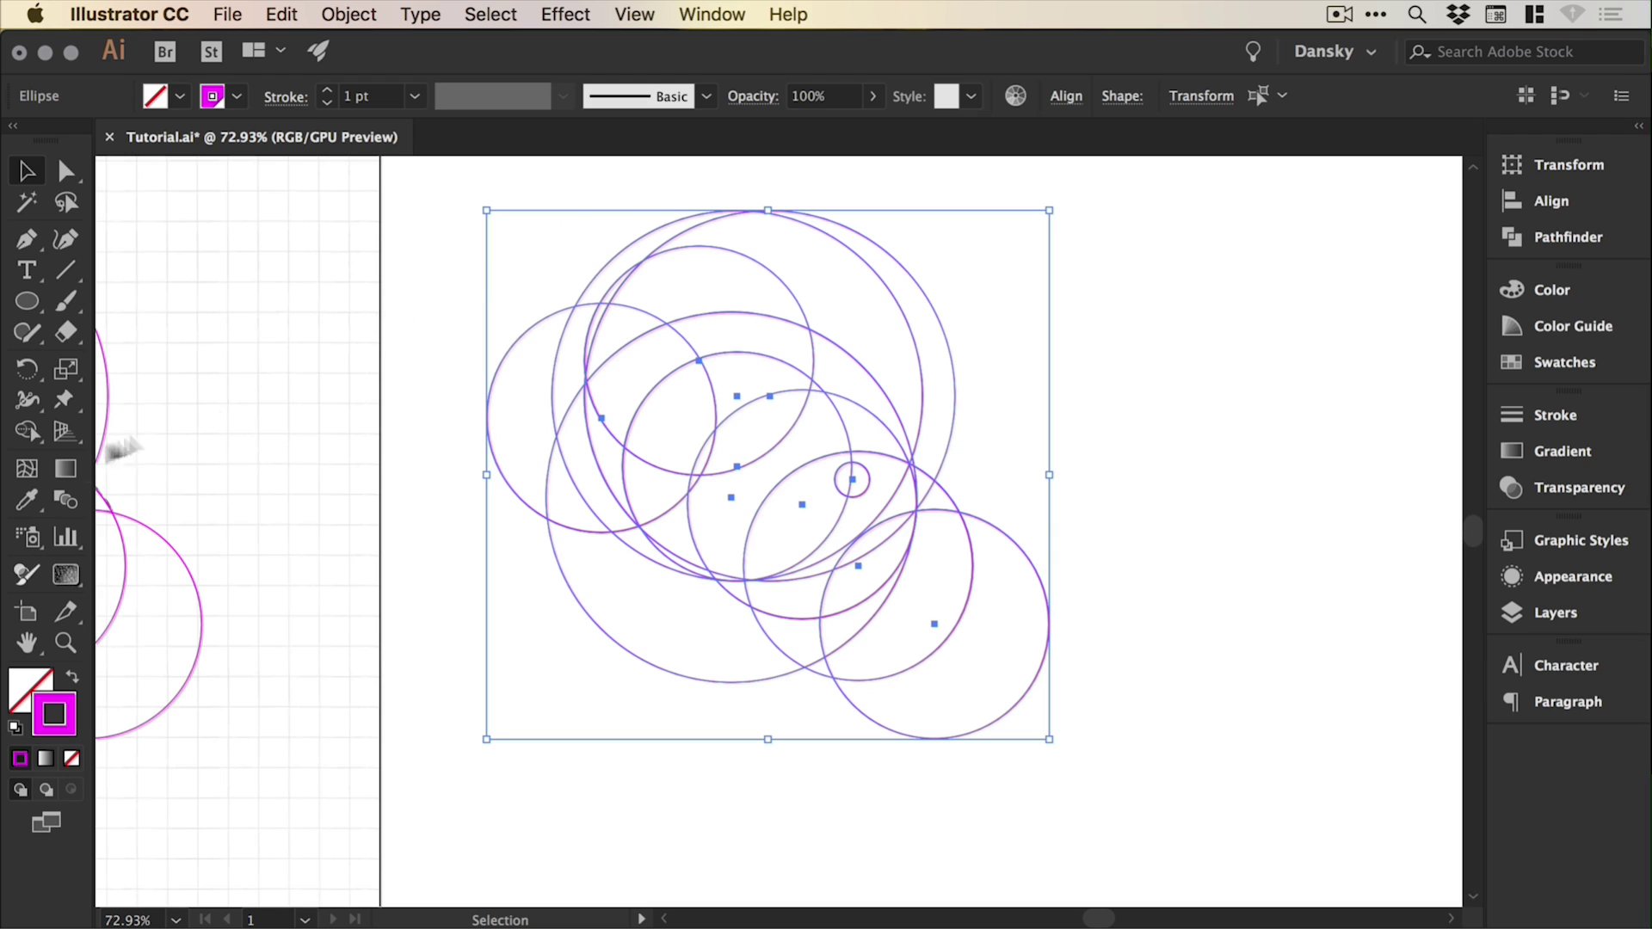
pyautogui.click(29, 439)
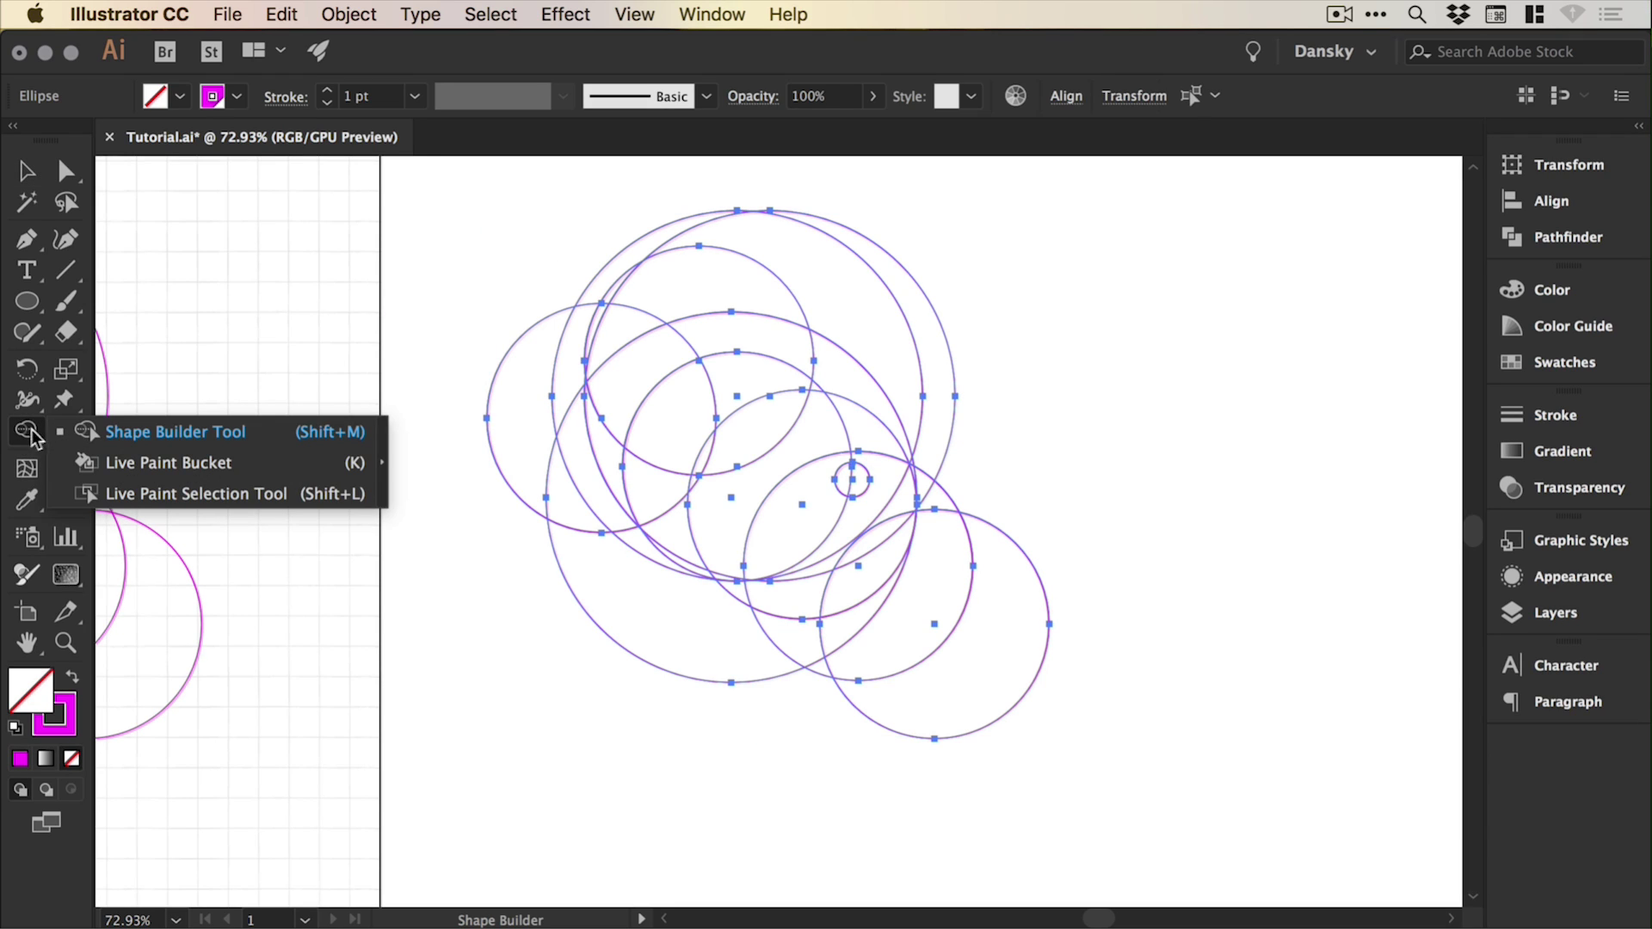
pyautogui.click(172, 432)
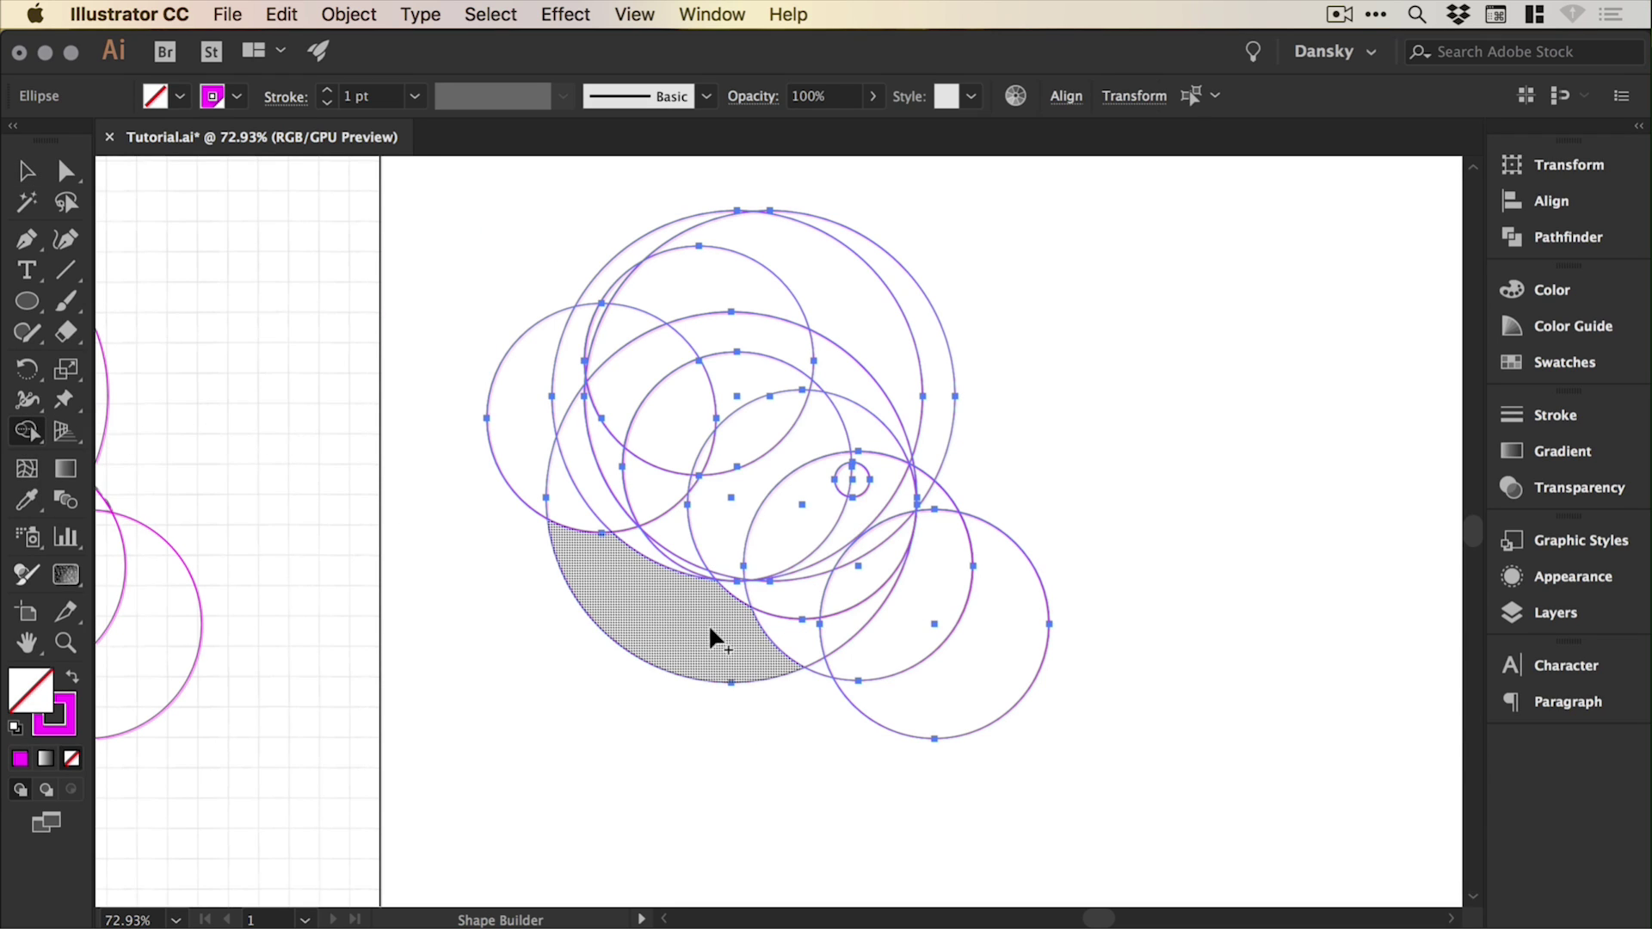
pyautogui.moveTo(710, 629)
pyautogui.mouseDown()
pyautogui.moveTo(837, 612)
pyautogui.moveTo(835, 590)
pyautogui.moveTo(772, 603)
pyautogui.moveTo(722, 577)
pyautogui.moveTo(889, 519)
pyautogui.mouseUp()
# Merge the lower crescent regions into a single body shape.
pyautogui.press('z')
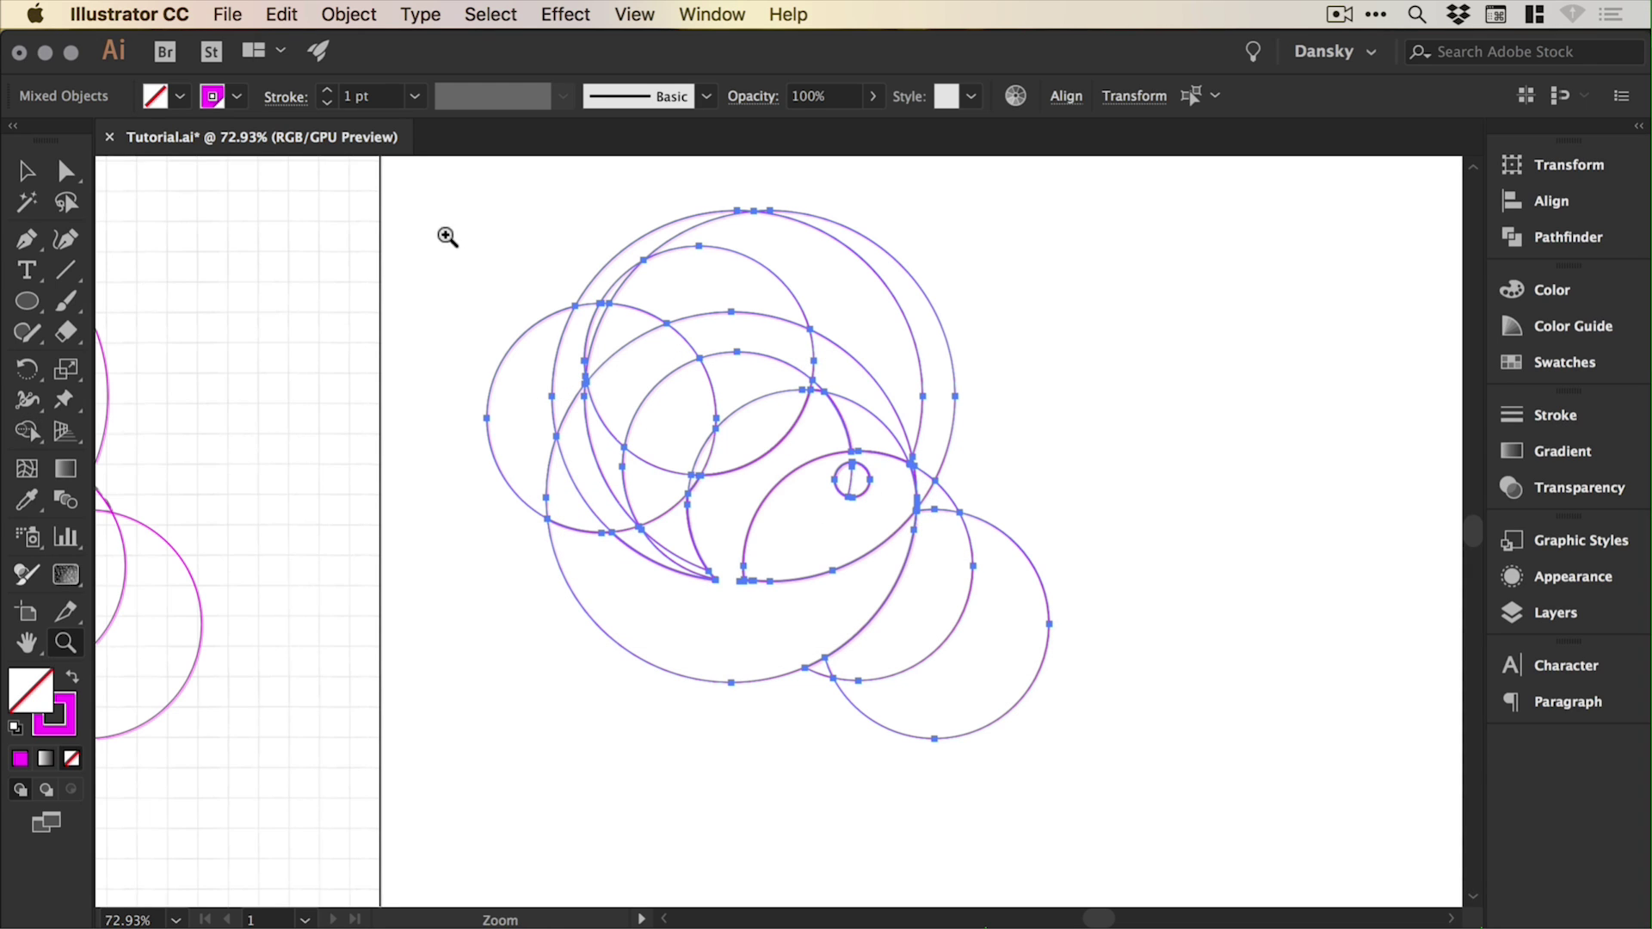
pyautogui.moveTo(448, 237); pyautogui.dragTo(1032, 701)
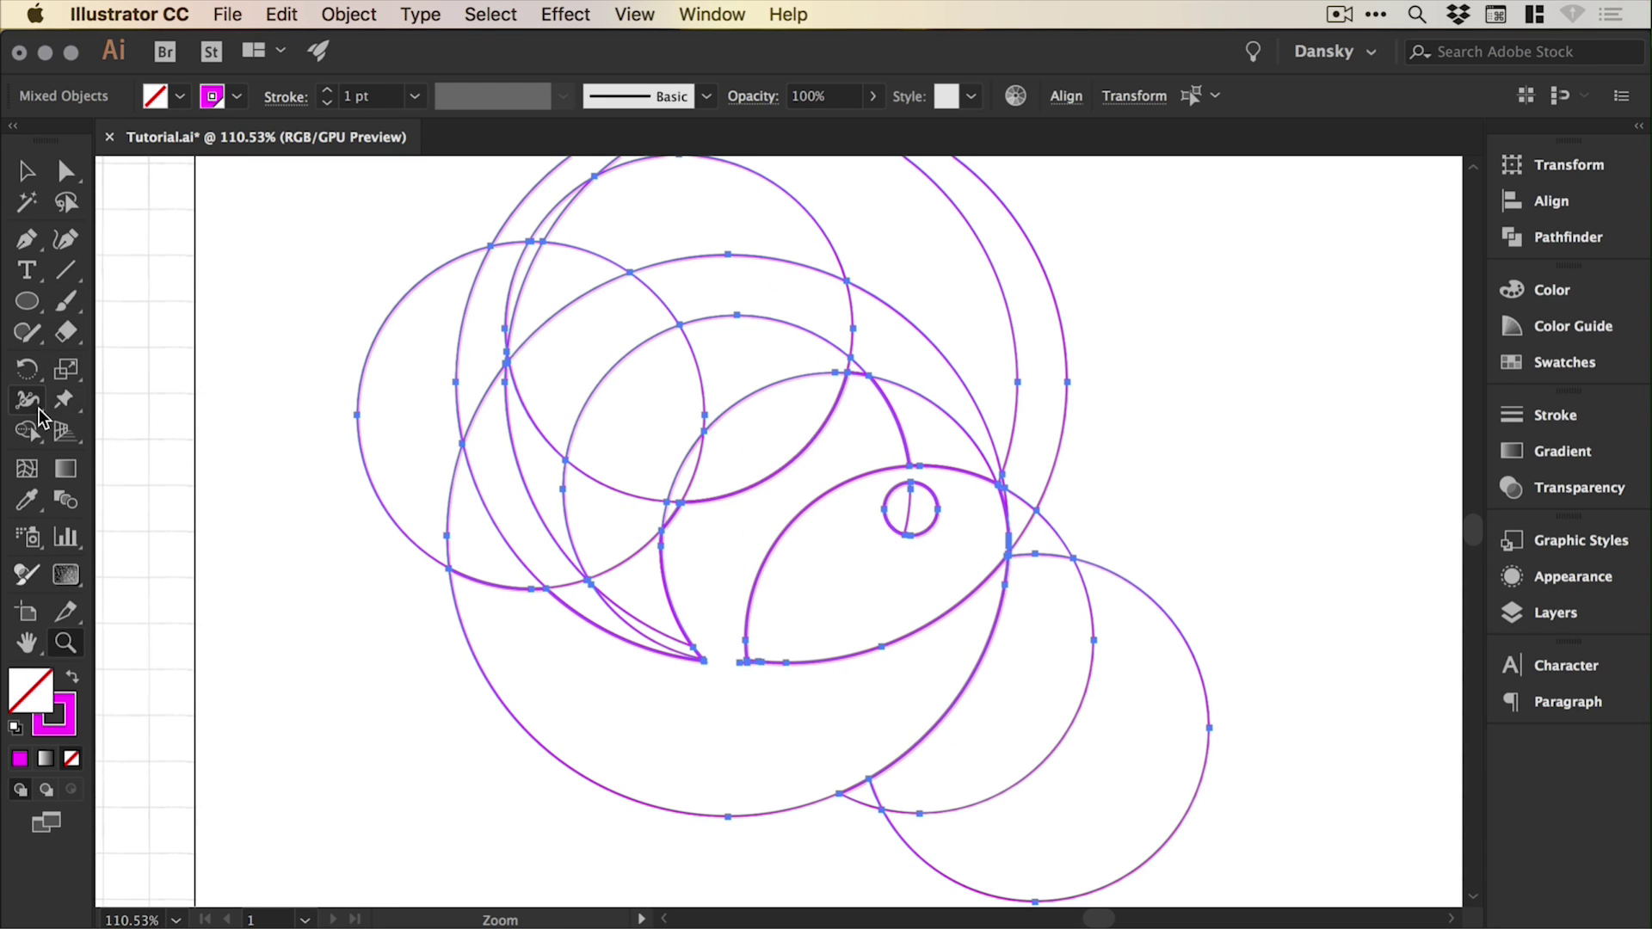
pyautogui.click(28, 431)
pyautogui.moveTo(775, 693)
pyautogui.mouseDown()
pyautogui.moveTo(792, 618)
pyautogui.moveTo(757, 666)
pyautogui.mouseUp()
pyautogui.moveTo(829, 517)
pyautogui.mouseDown()
pyautogui.moveTo(822, 413)
pyautogui.moveTo(804, 508)
pyautogui.moveTo(642, 498)
pyautogui.moveTo(763, 435)
pyautogui.moveTo(897, 413)
pyautogui.mouseUp()
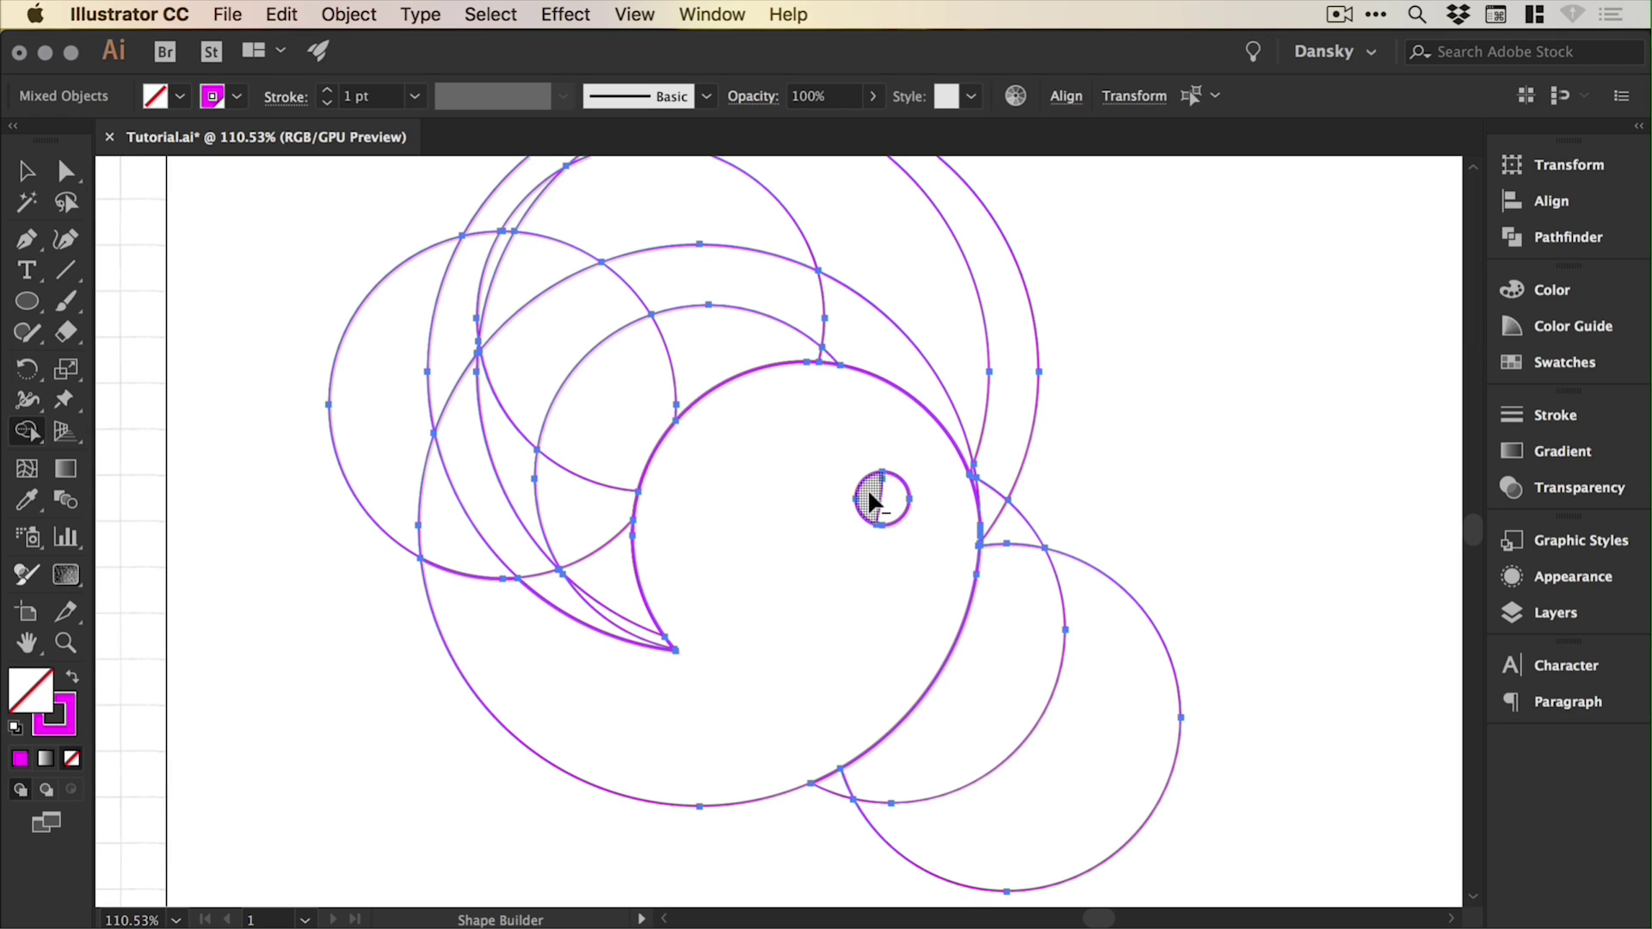
# Merge the two eye-circle halves and delete the lower-right crescent pieces.
pyautogui.moveTo(870, 506); pyautogui.dragTo(890, 514)
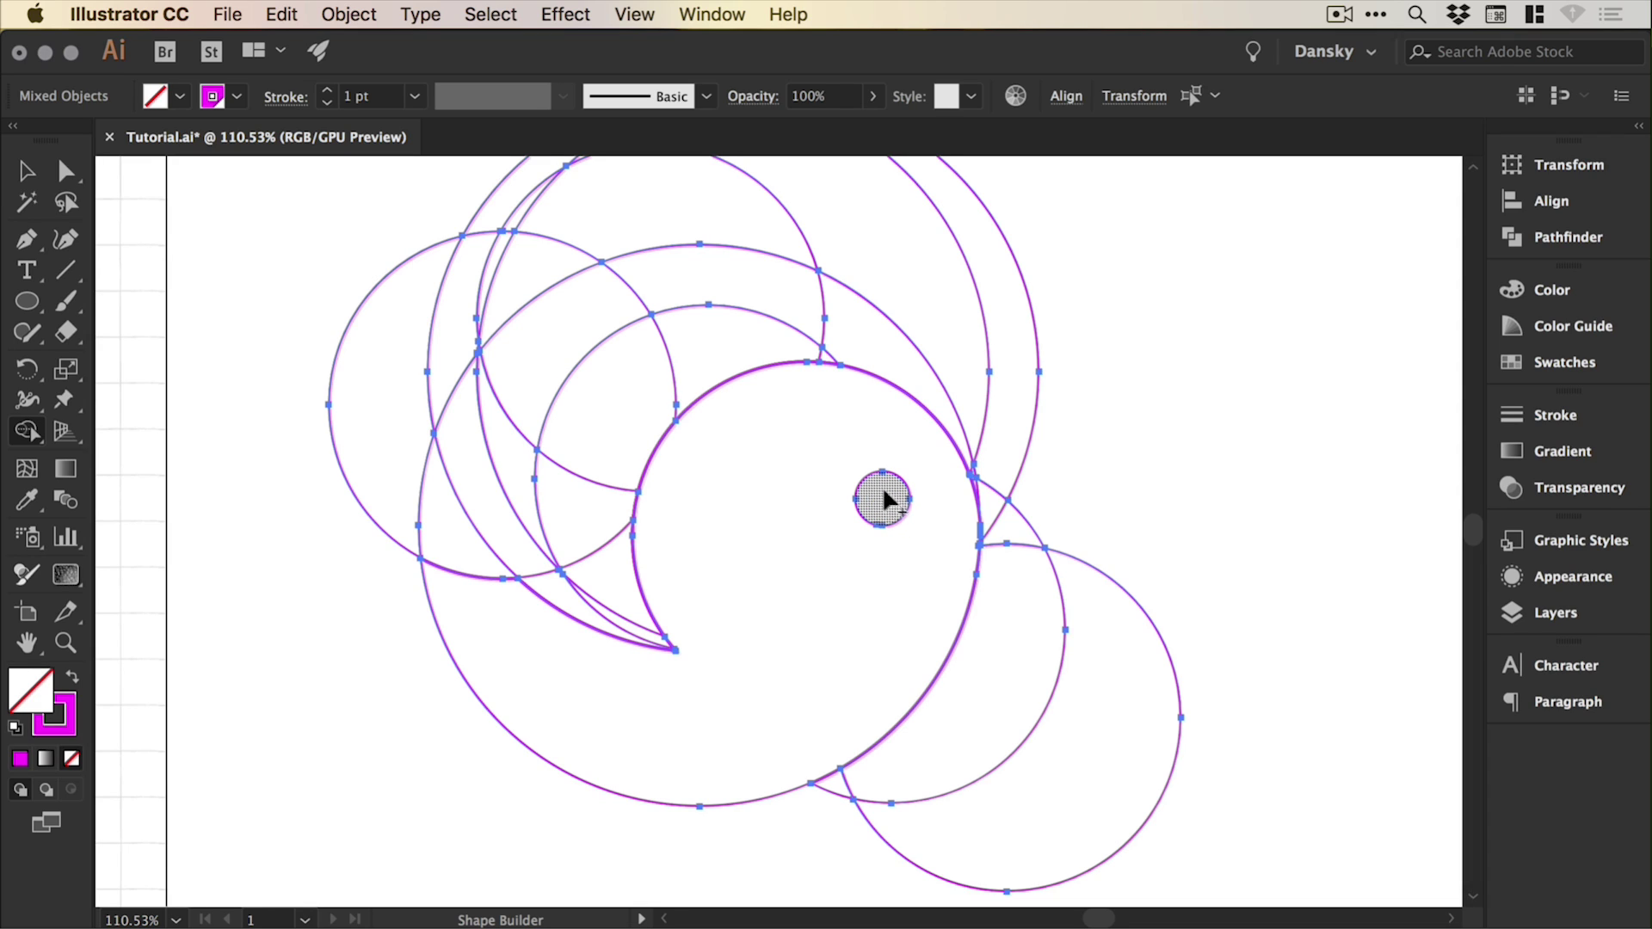
pyautogui.scroll(-2, 783, 540)
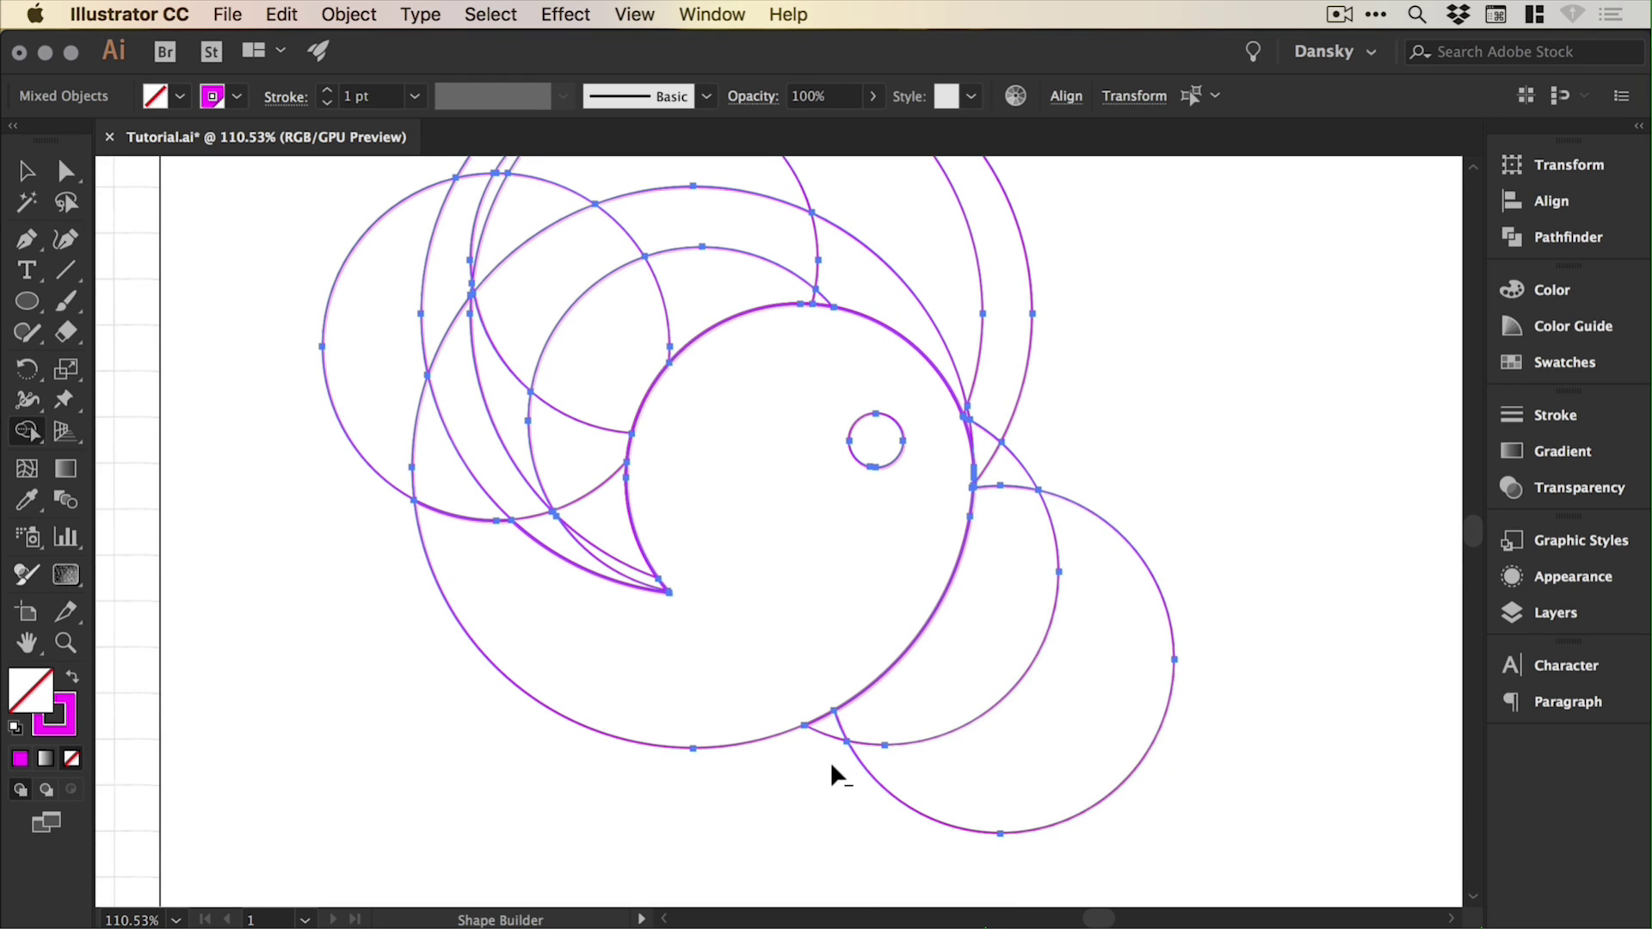
pyautogui.moveTo(917, 757); pyautogui.dragTo(1165, 684)
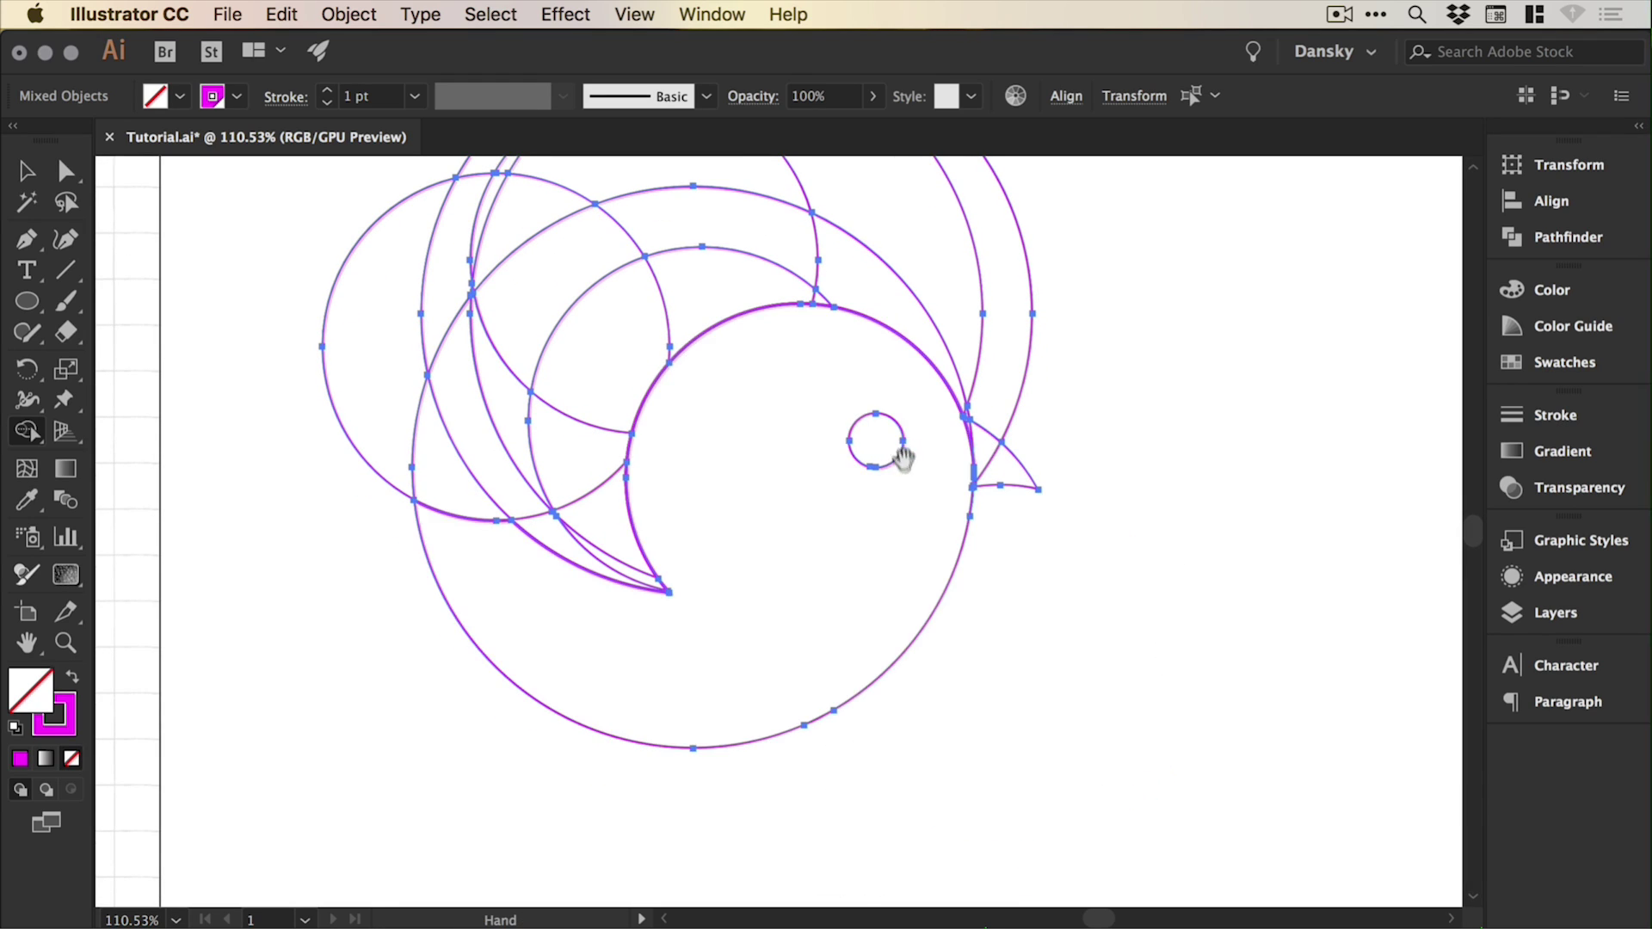
pyautogui.scroll(7, 1047, 649)
pyautogui.hscroll(-2, 1047, 649)
# Erase the remaining upper crescent and left-circle leftovers, then deselect.
pyautogui.moveTo(1130, 371)
pyautogui.mouseDown()
pyautogui.moveTo(937, 371)
pyautogui.moveTo(733, 340)
pyautogui.moveTo(591, 356)
pyautogui.moveTo(544, 402)
pyautogui.moveTo(506, 406)
pyautogui.mouseUp()
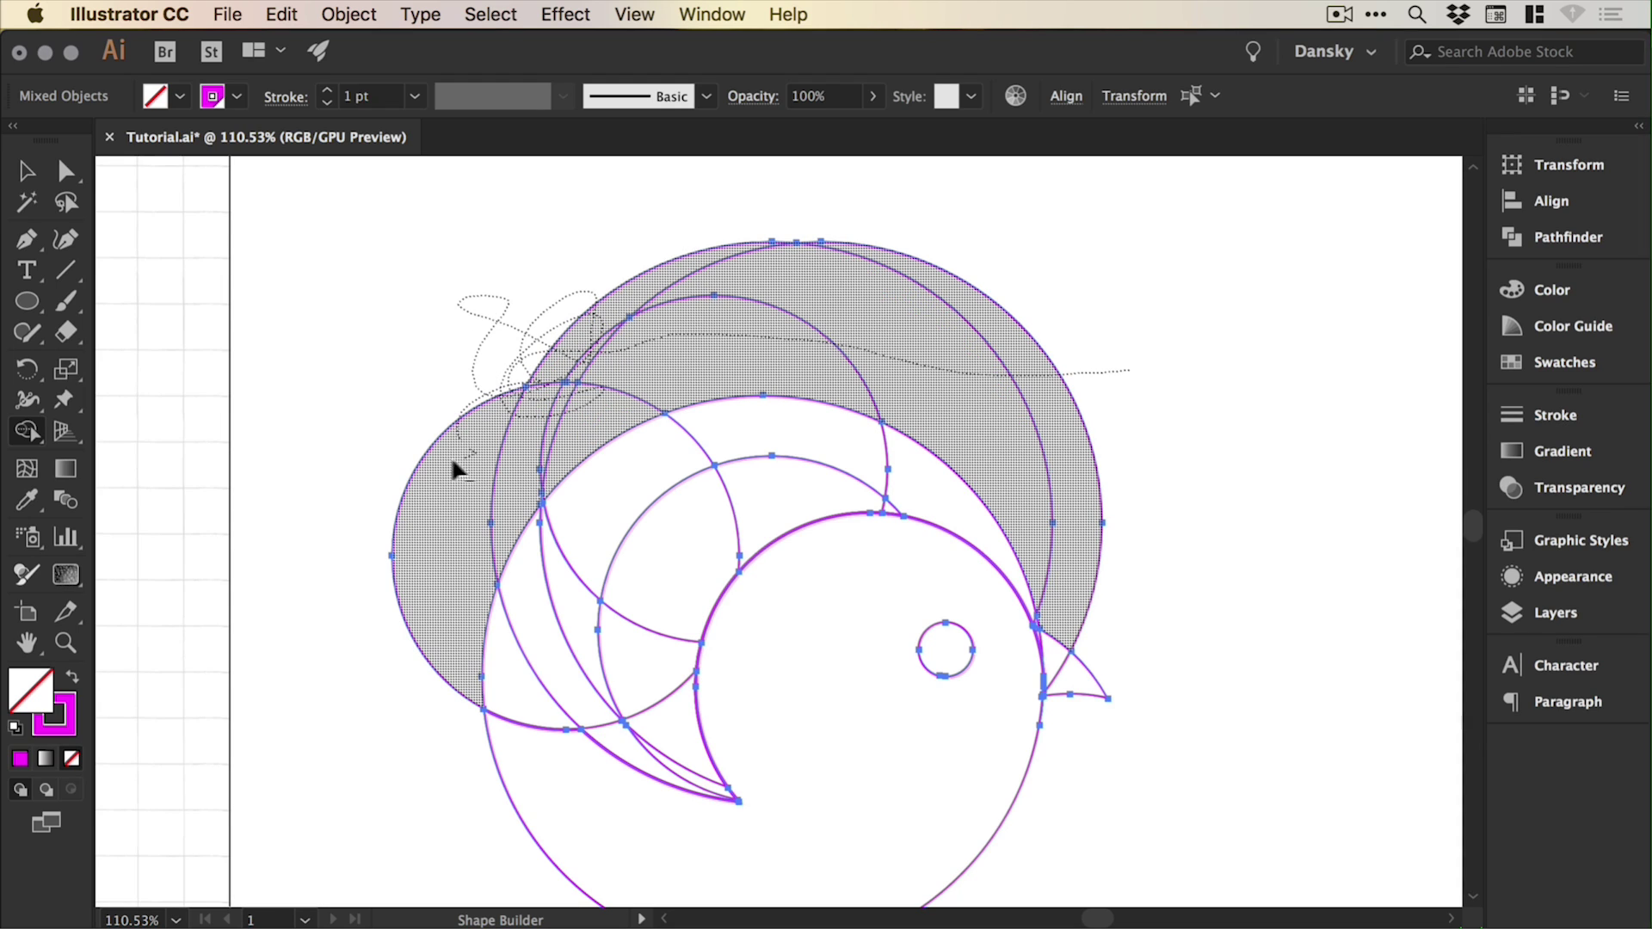
pyautogui.moveTo(457, 470); pyautogui.dragTo(427, 568)
pyautogui.moveTo(487, 663)
pyautogui.mouseDown()
pyautogui.moveTo(546, 666)
pyautogui.moveTo(586, 500)
pyautogui.moveTo(711, 420)
pyautogui.moveTo(842, 420)
pyautogui.moveTo(918, 467)
pyautogui.moveTo(922, 489)
pyautogui.moveTo(890, 508)
pyautogui.moveTo(841, 500)
pyautogui.moveTo(681, 532)
pyautogui.moveTo(782, 406)
pyautogui.moveTo(811, 312)
pyautogui.mouseUp()
pyautogui.press('v')
pyautogui.moveTo(1227, 413); pyautogui.dragTo(1211, 402)
pyautogui.click(1211, 403)
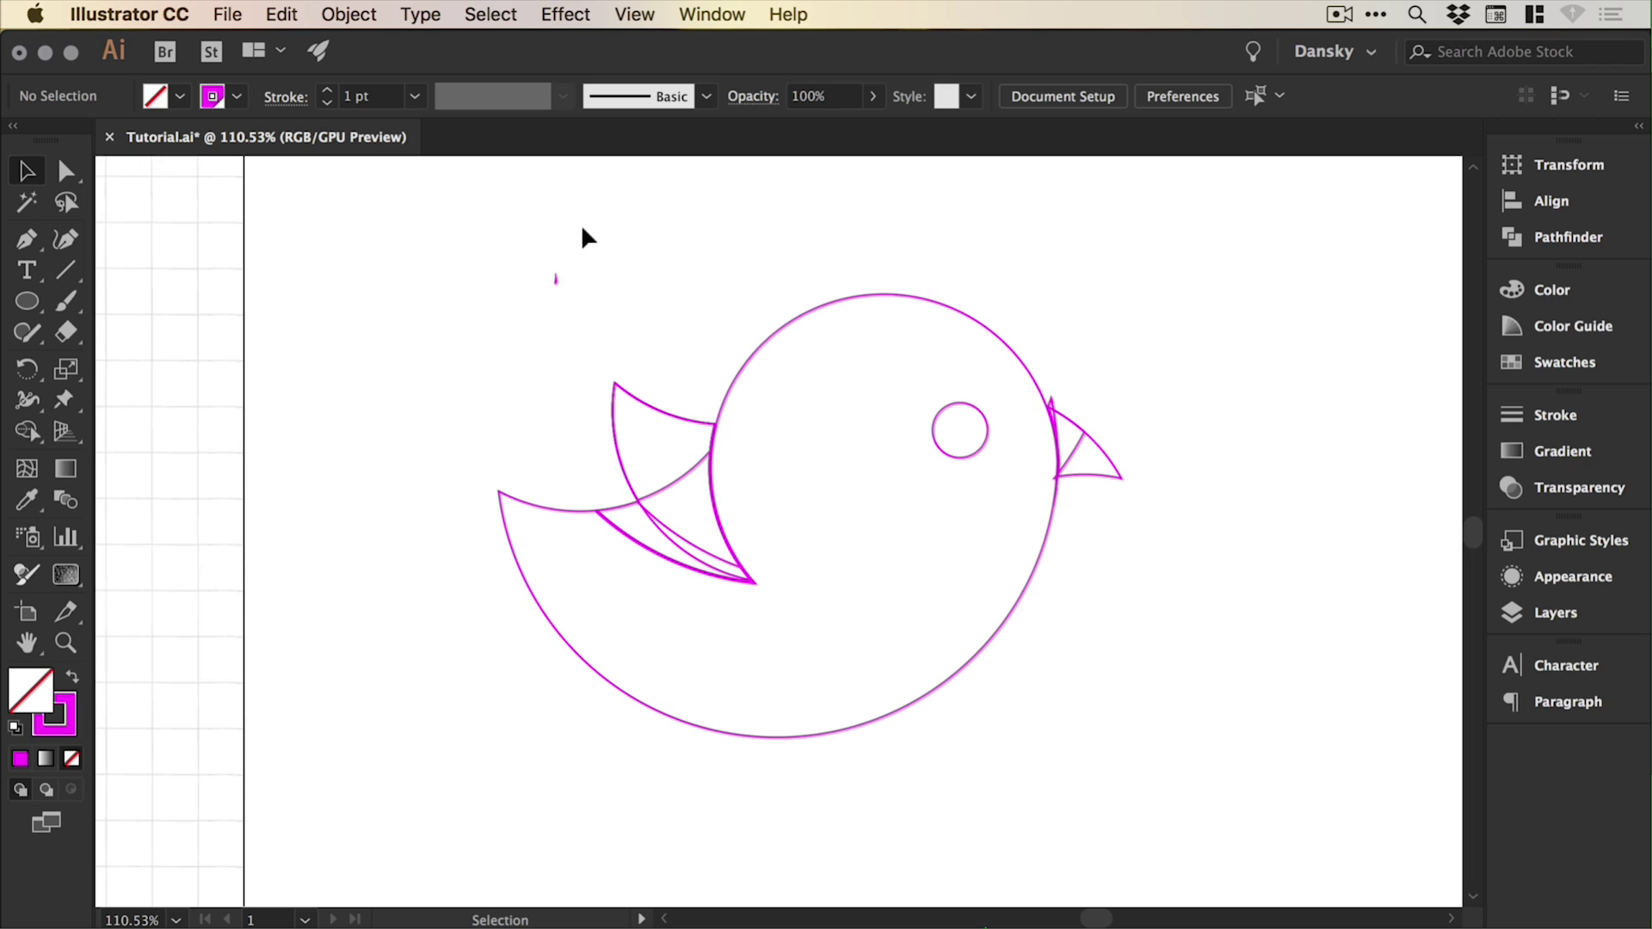
# In Outline view, select the tiny stray mark above the wing and delete it.
pyautogui.press('super+y')
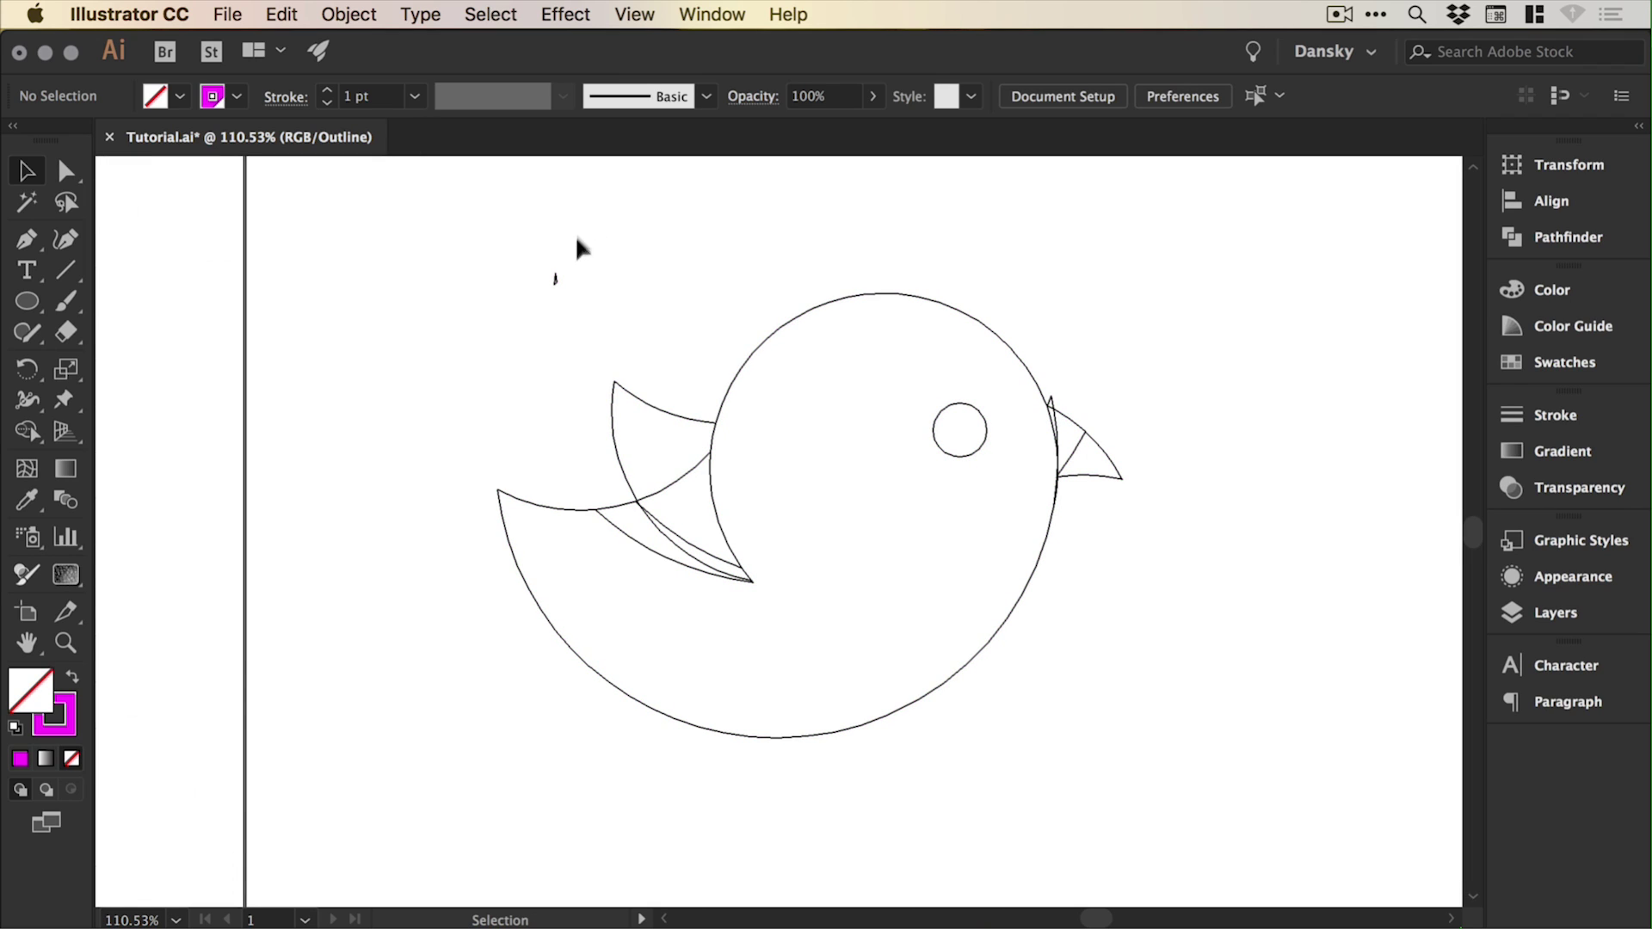
pyautogui.press('z')
pyautogui.moveTo(525, 237); pyautogui.dragTo(684, 405)
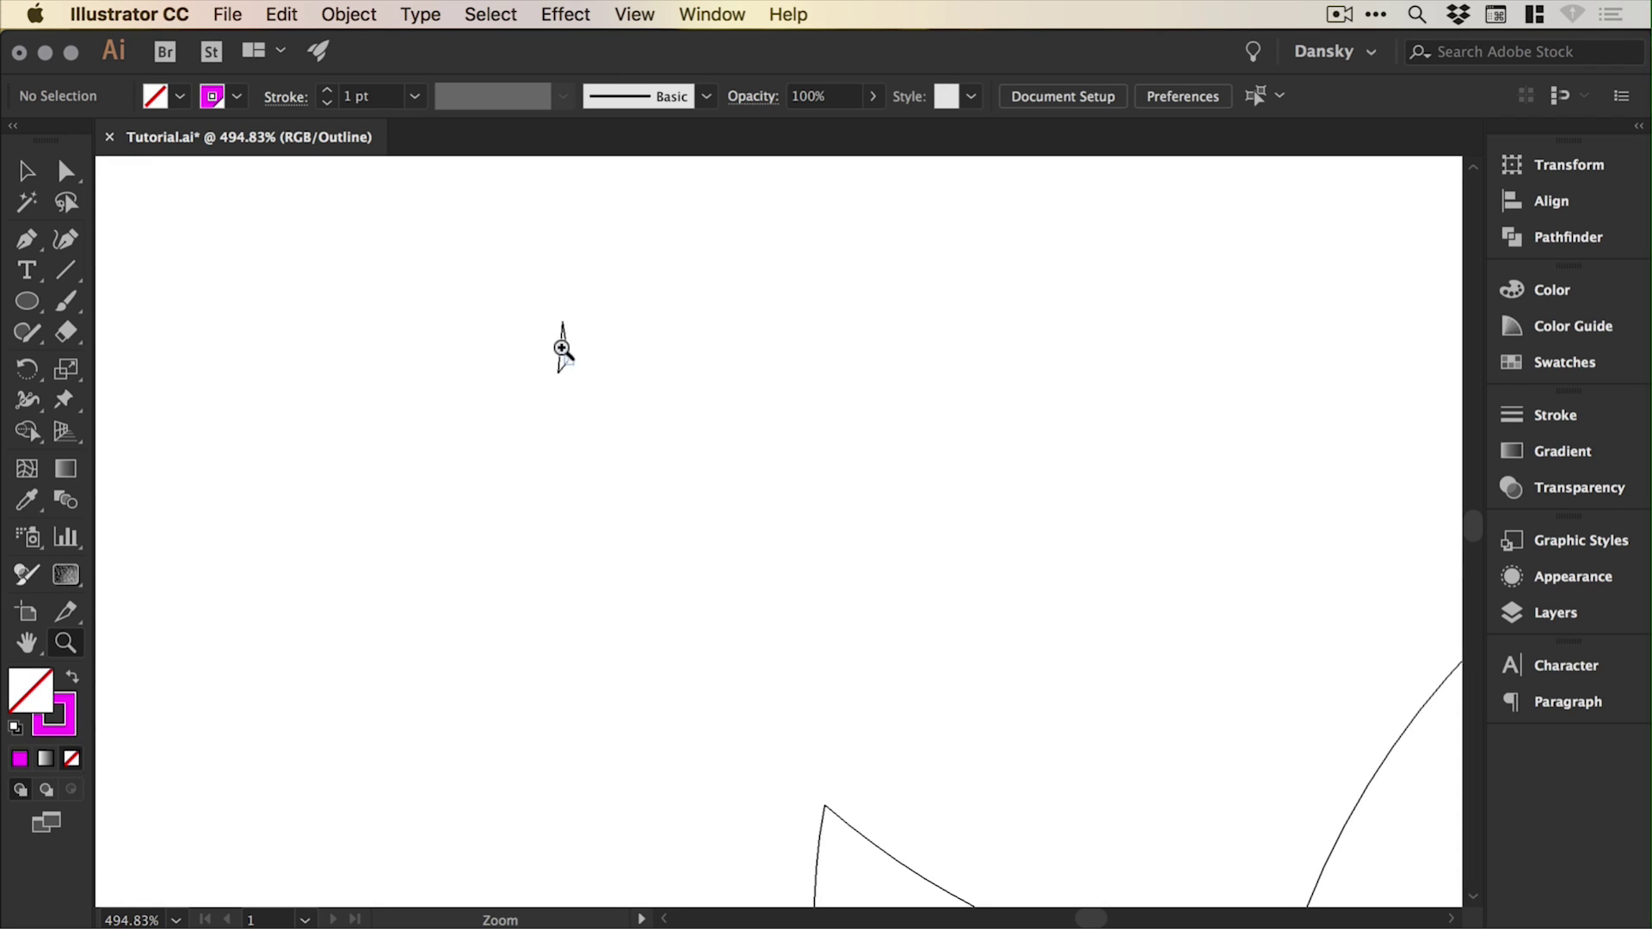
pyautogui.click(67, 172)
pyautogui.moveTo(493, 251); pyautogui.dragTo(654, 473)
pyautogui.click(745, 539)
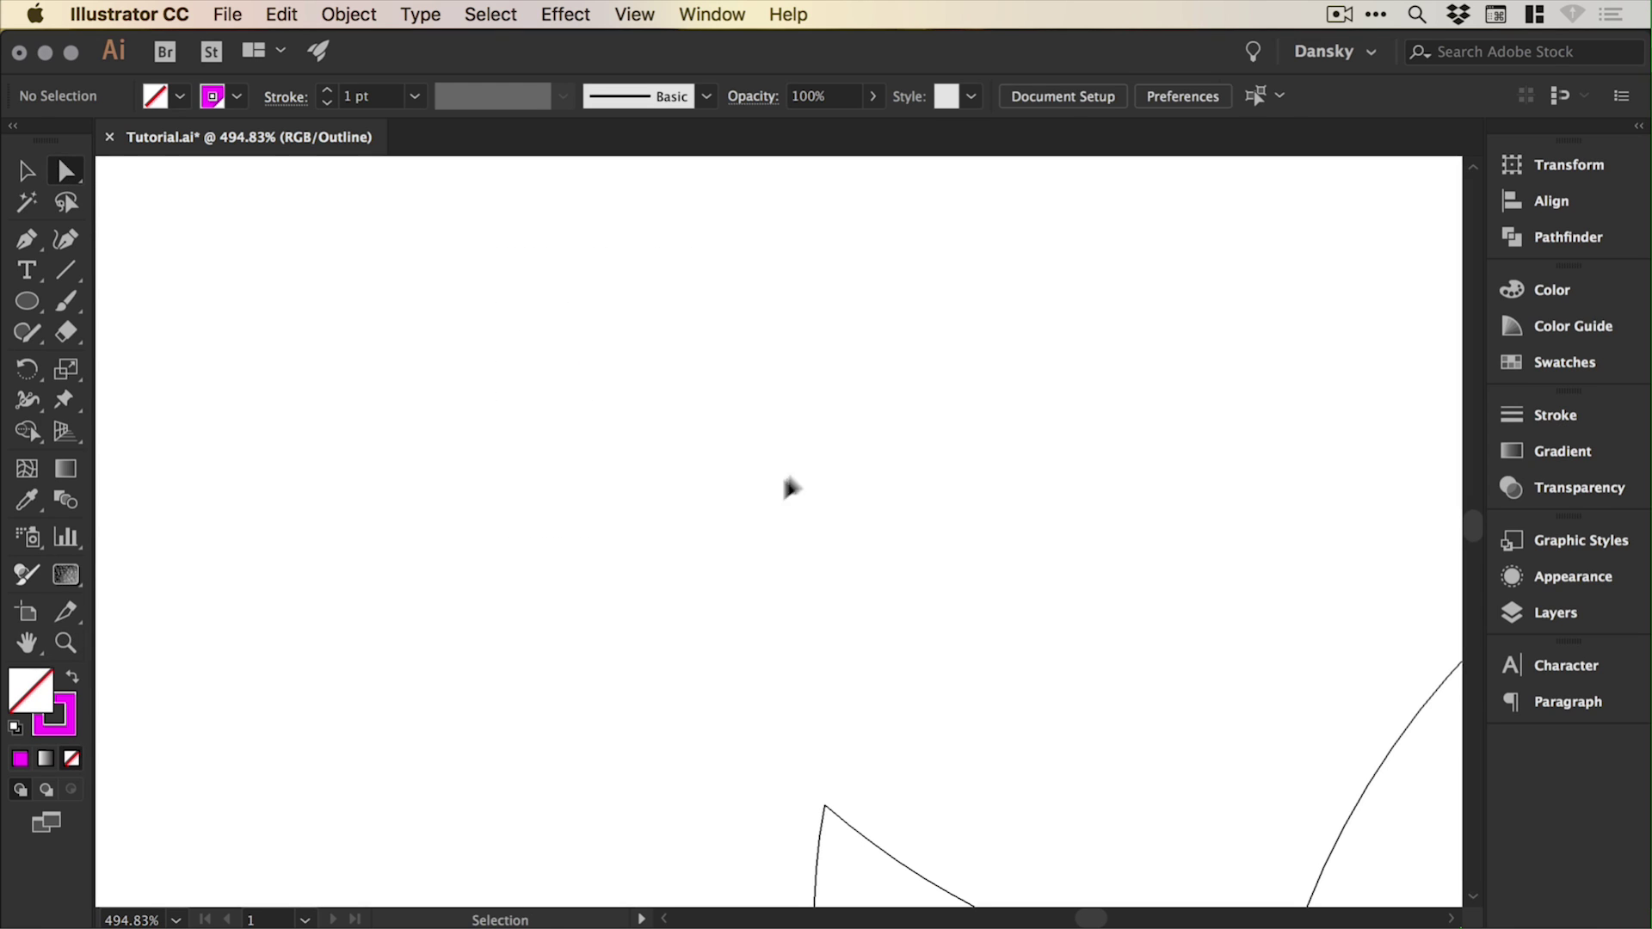
pyautogui.press('super+y')
# Zoom in on the beak in Outline view and marquee-select its pieces.
pyautogui.moveTo(456, 394); pyautogui.dragTo(369, 404)
pyautogui.press('super+minus')
pyautogui.press('super+minus')
pyautogui.press('super+minus')
pyautogui.press('super+minus')
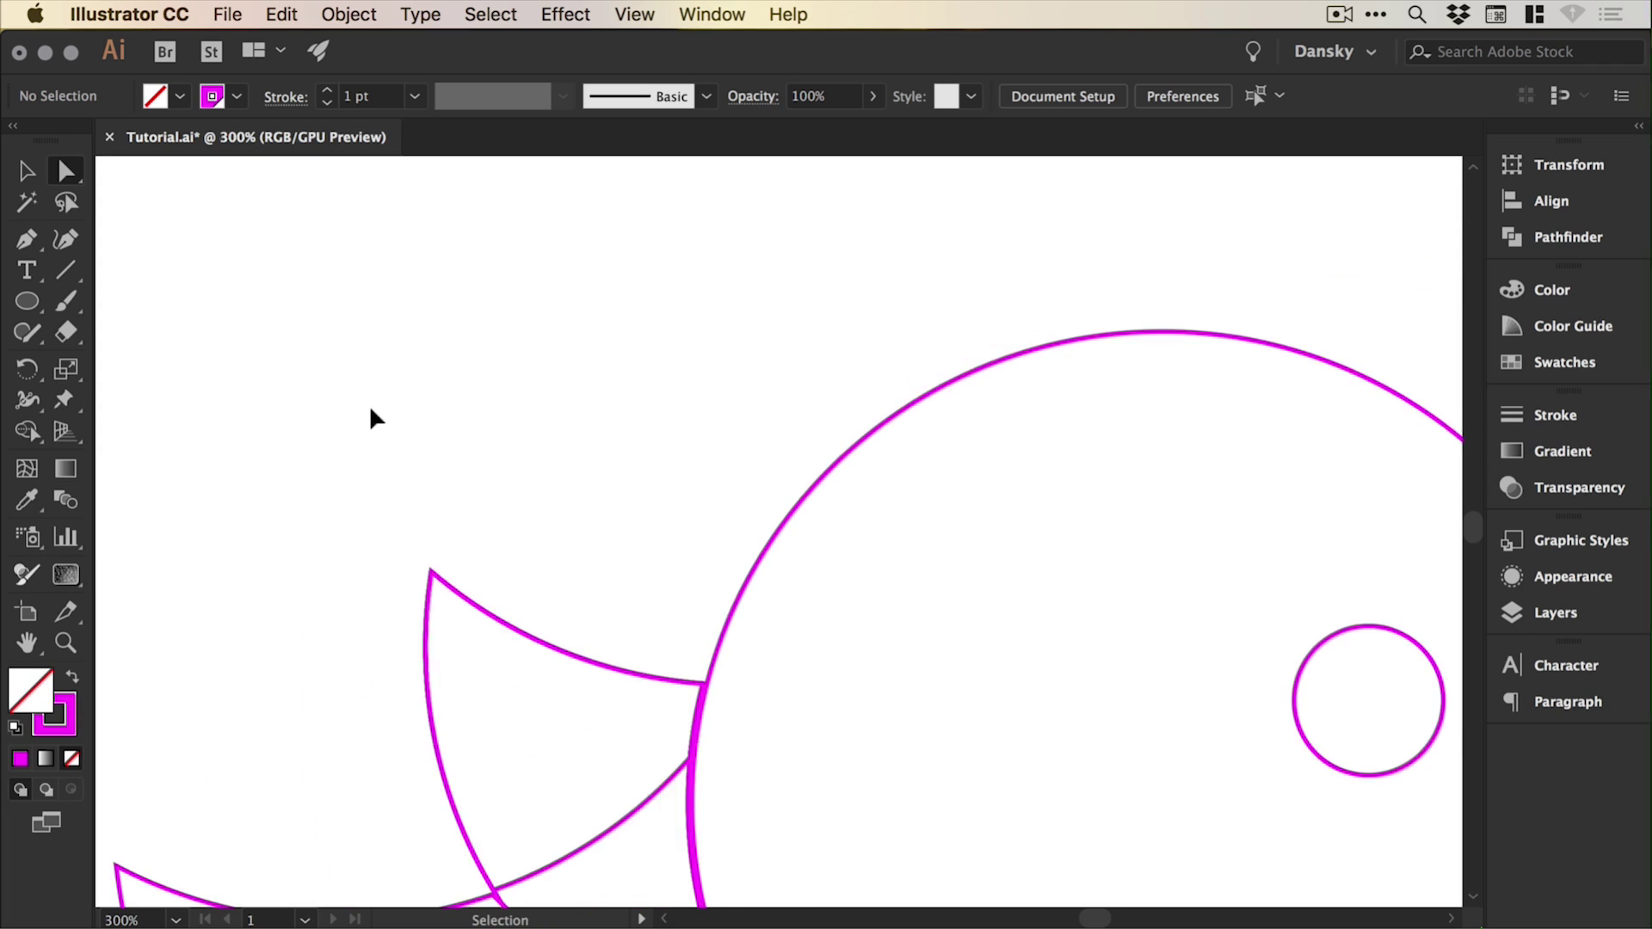
pyautogui.press('super+y')
pyautogui.moveTo(1037, 508); pyautogui.dragTo(757, 365)
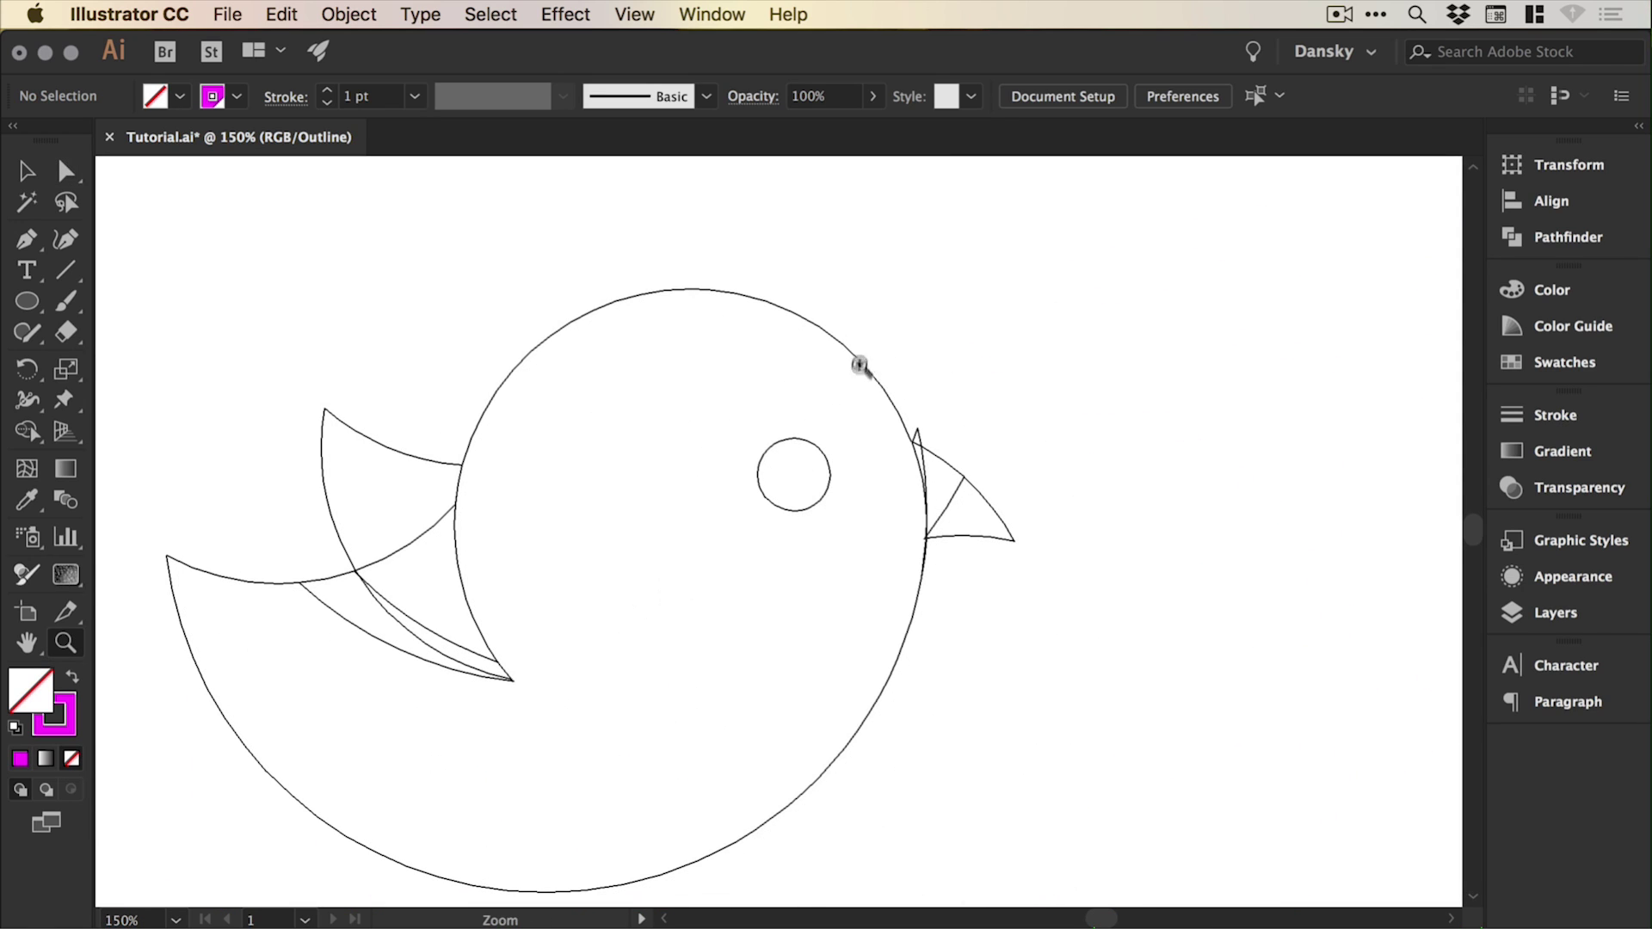
pyautogui.moveTo(858, 361); pyautogui.dragTo(1007, 633)
pyautogui.moveTo(742, 374); pyautogui.dragTo(779, 397)
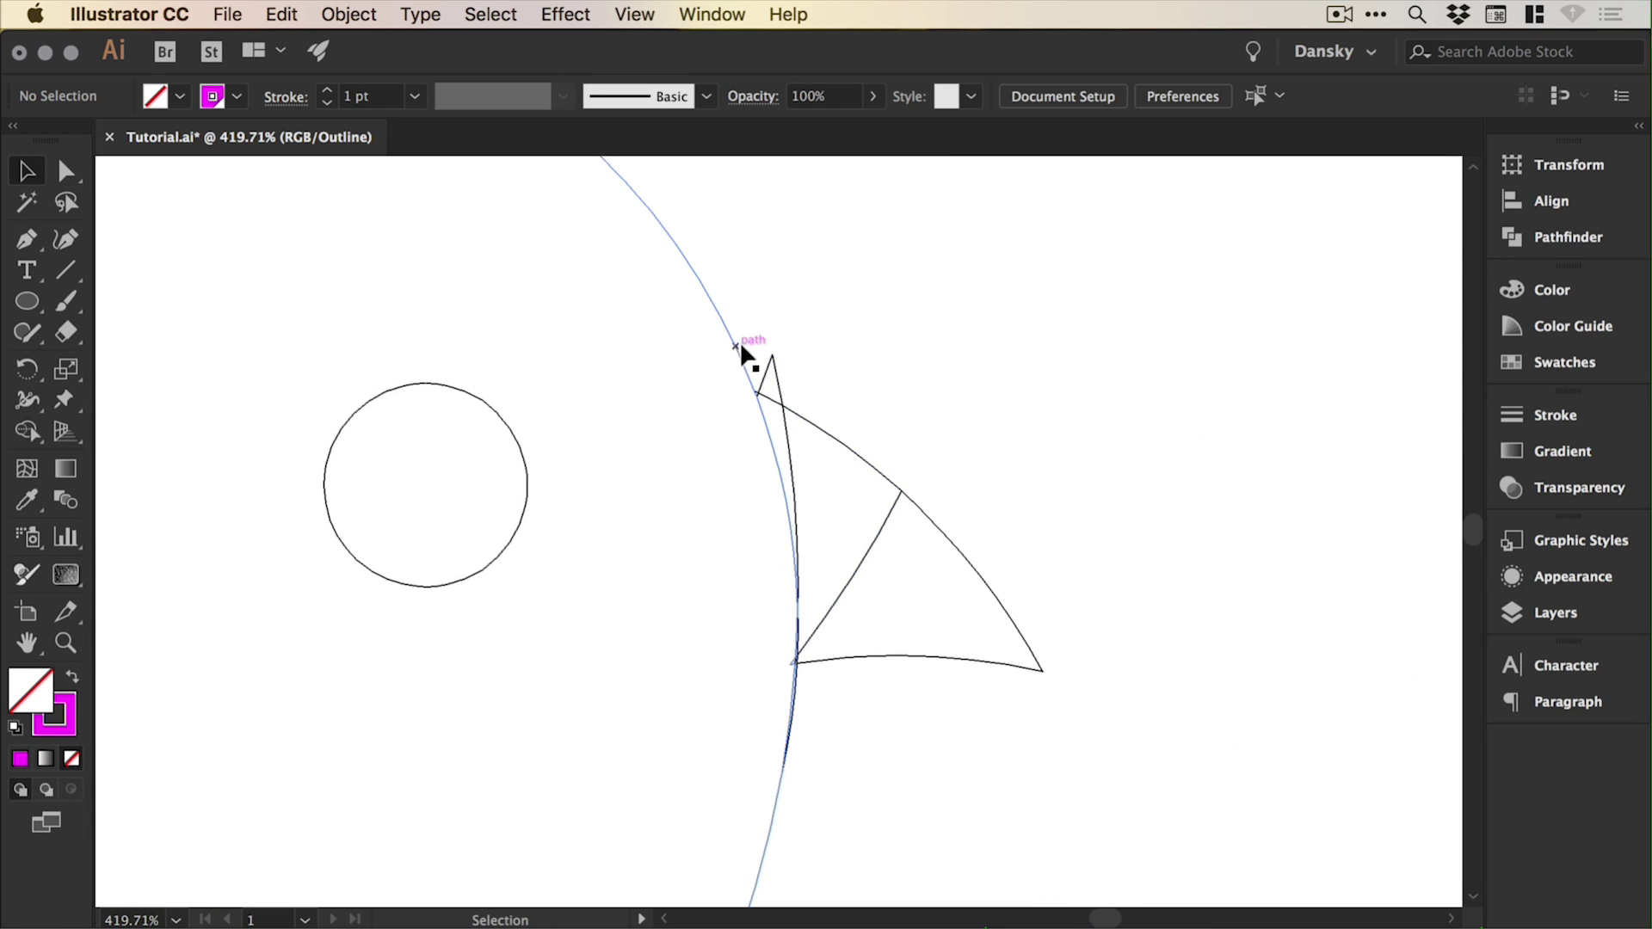
pyautogui.press('super+y')
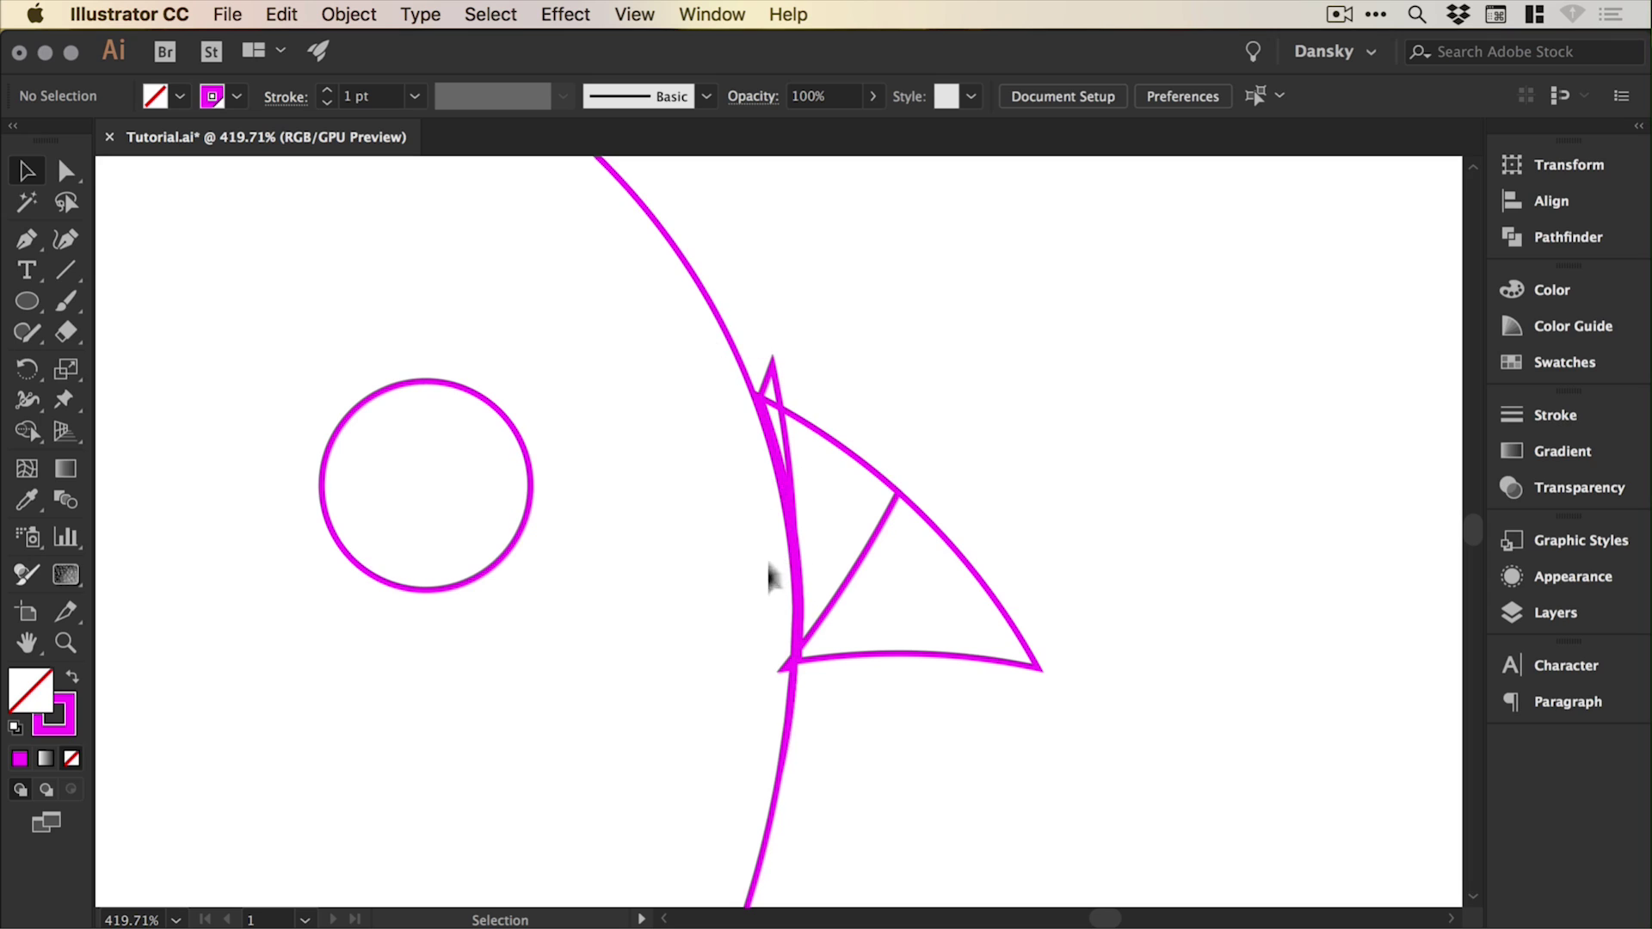
pyautogui.press('super+y')
pyautogui.press('z')
pyautogui.moveTo(674, 302); pyautogui.dragTo(1023, 791)
pyautogui.press('v')
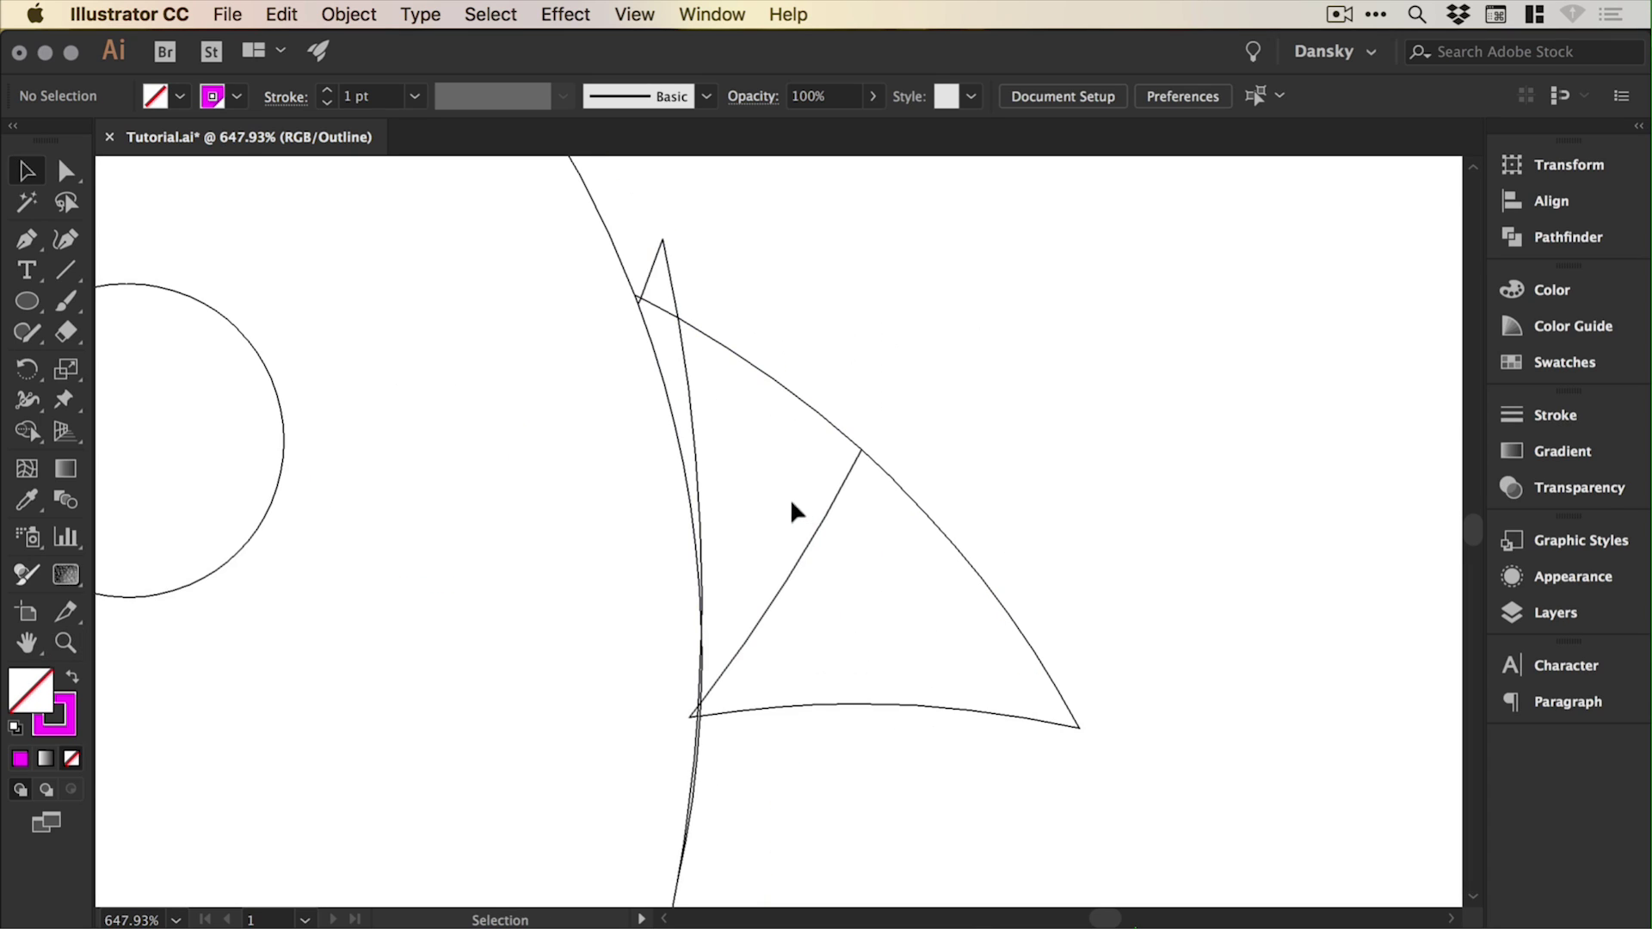
pyautogui.moveTo(682, 638); pyautogui.dragTo(714, 608)
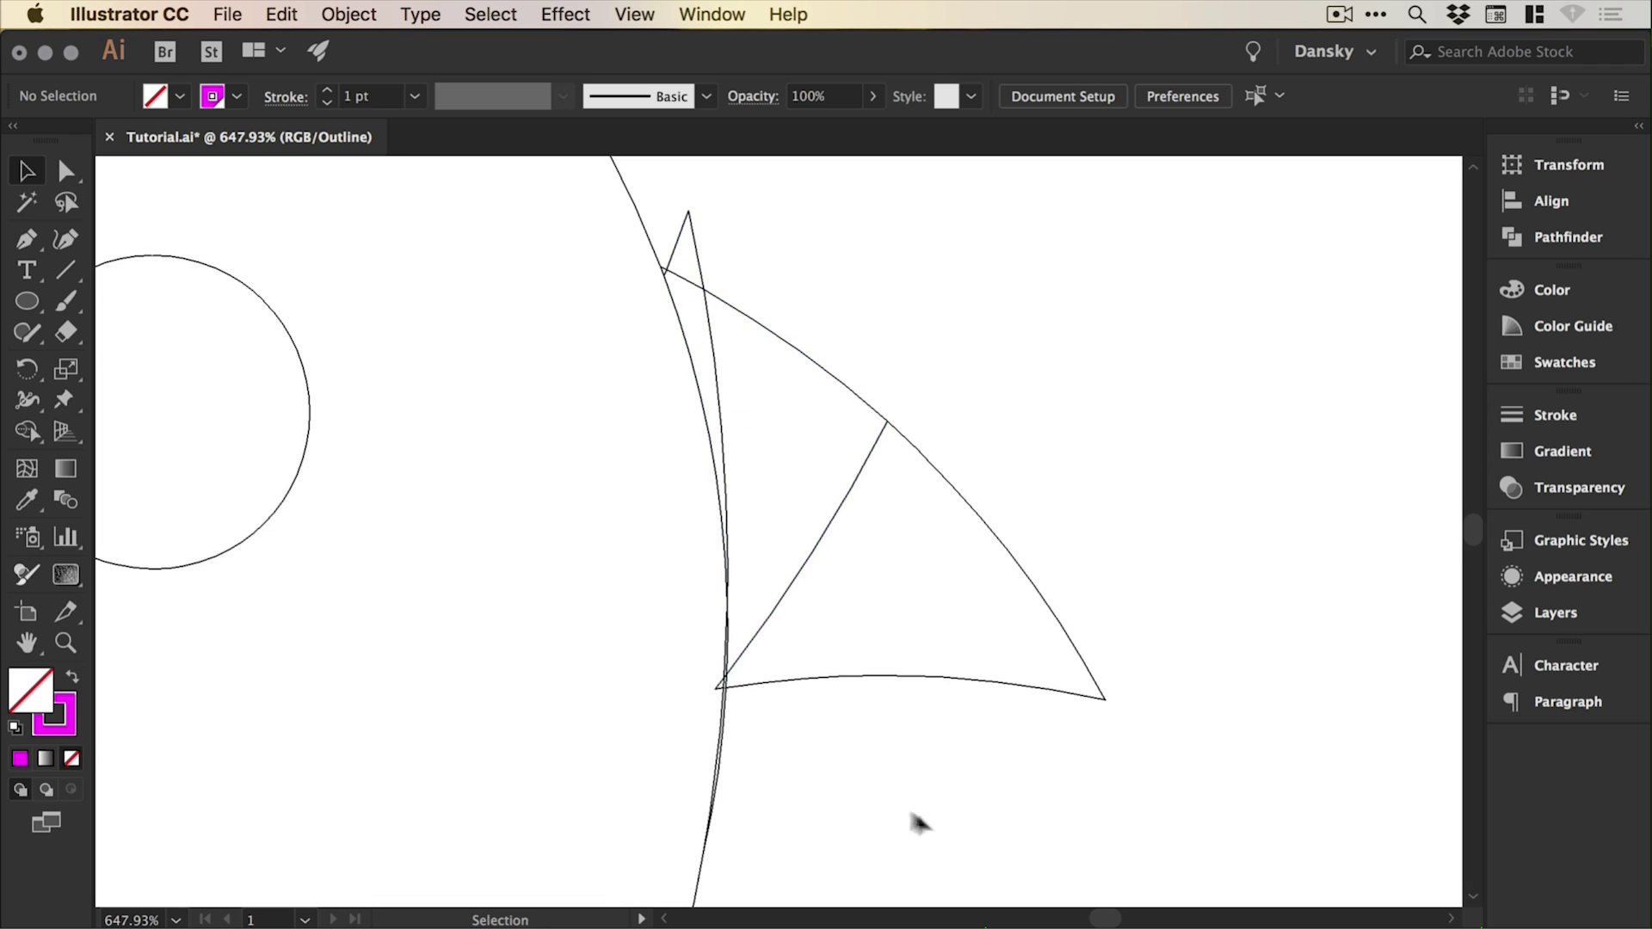
pyautogui.moveTo(917, 814); pyautogui.dragTo(616, 225)
# Delete the small triangle above the beak and merge the beak pieces into the head.
pyautogui.moveTo(637, 425); pyautogui.dragTo(699, 451)
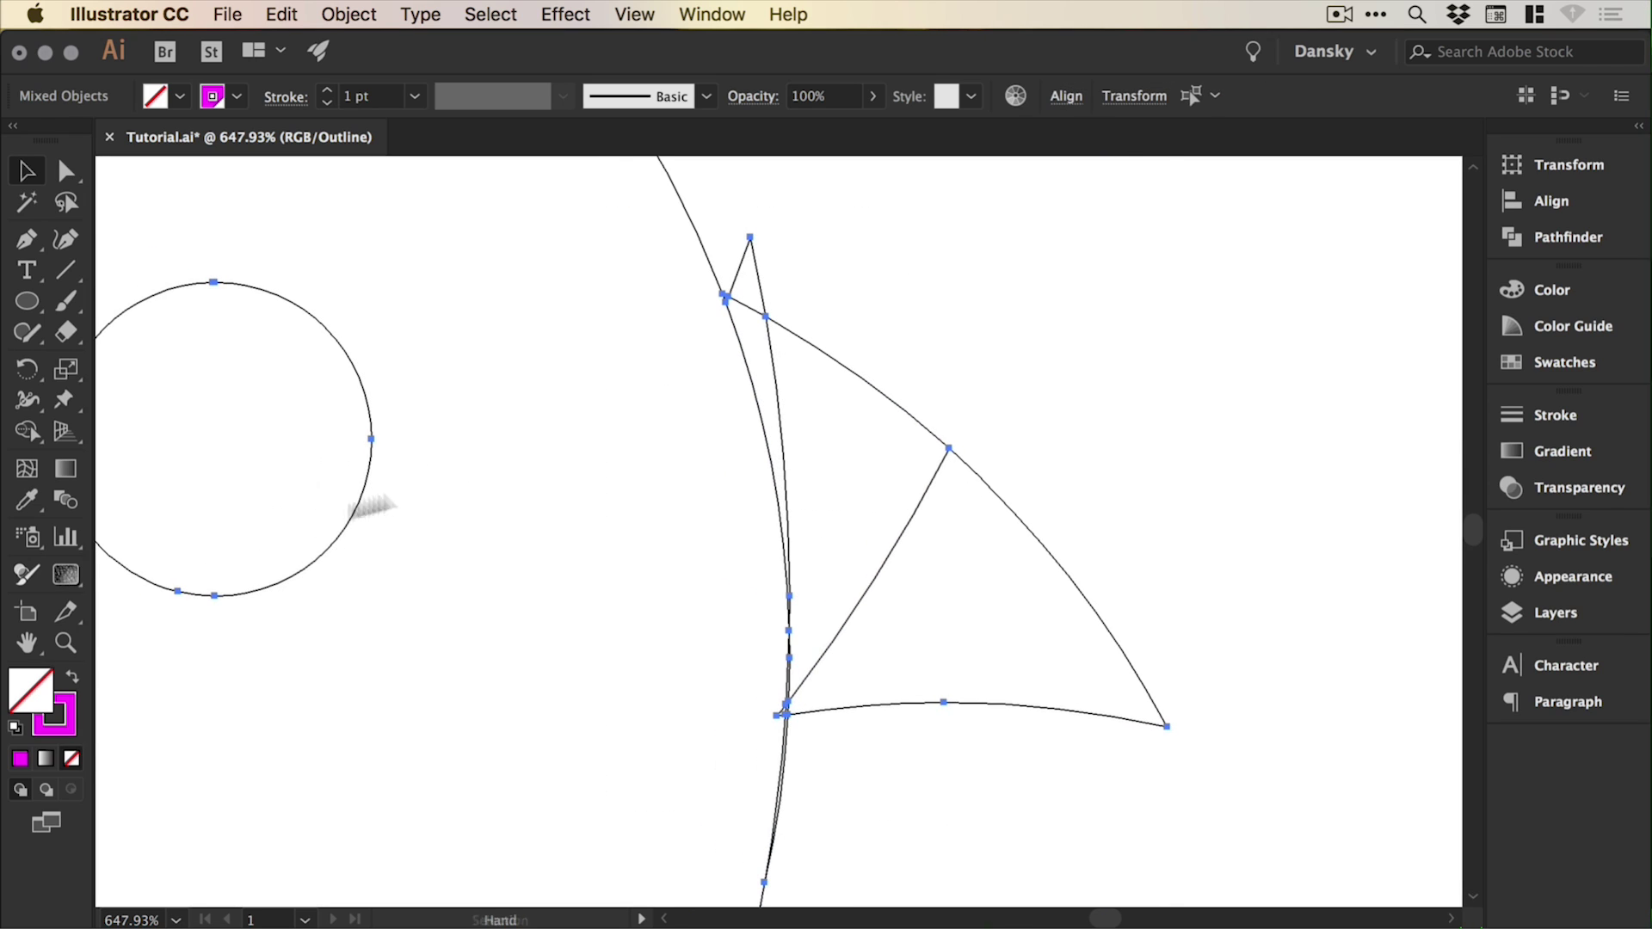
pyautogui.click(27, 432)
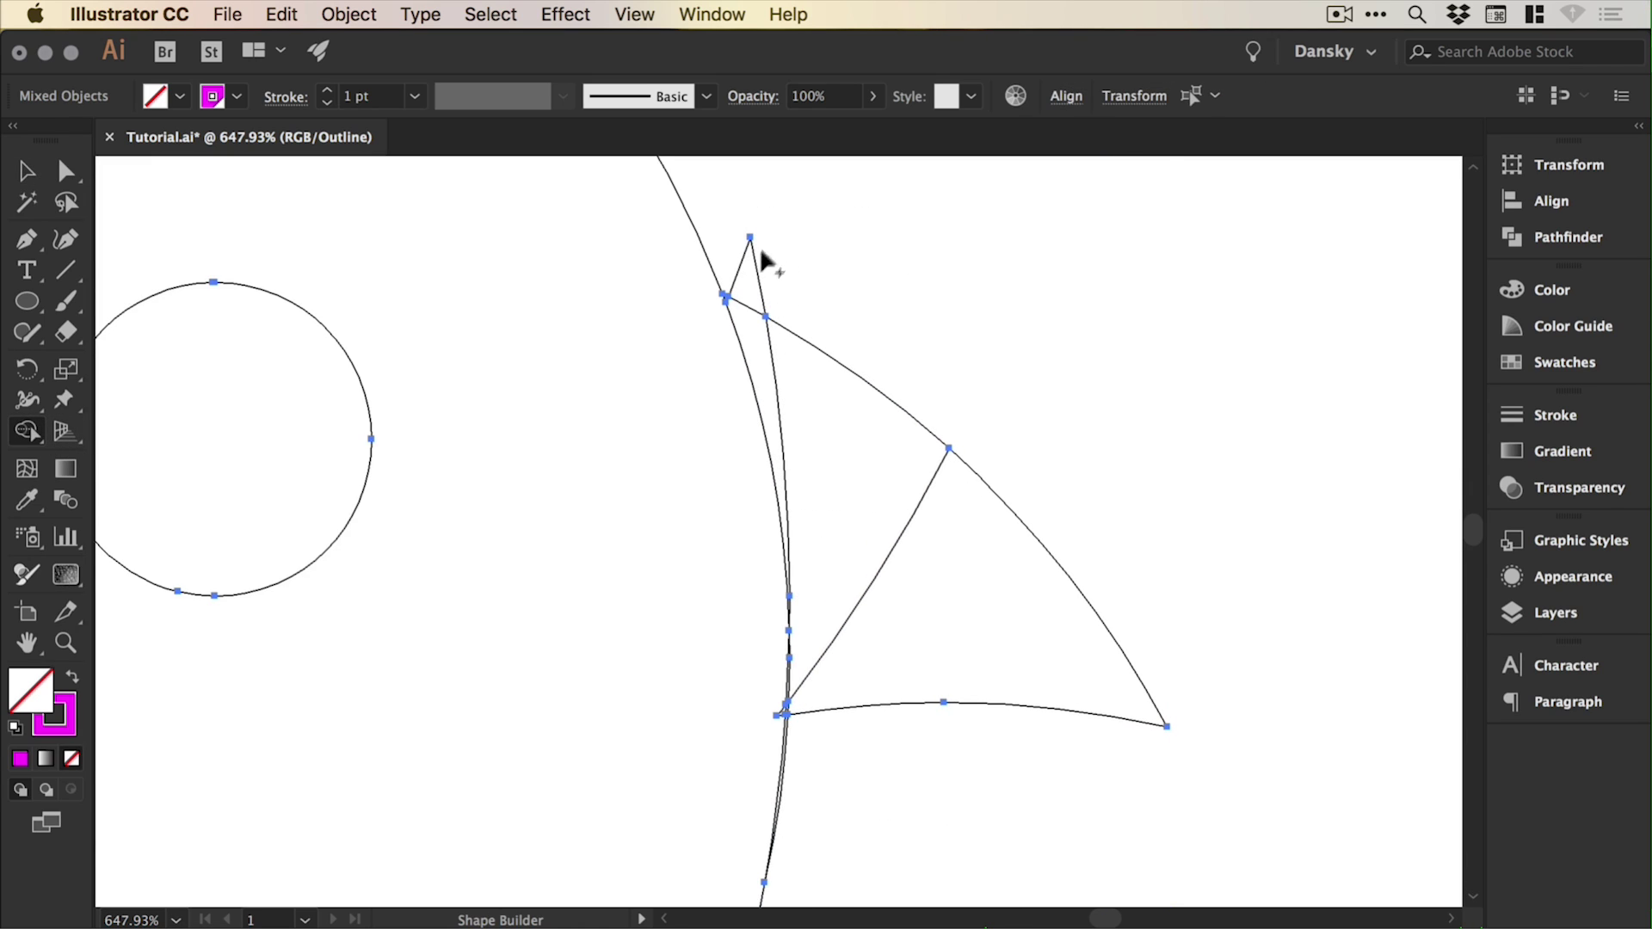
pyautogui.keyDown('alt'); pyautogui.click(734, 270); pyautogui.keyUp('alt')
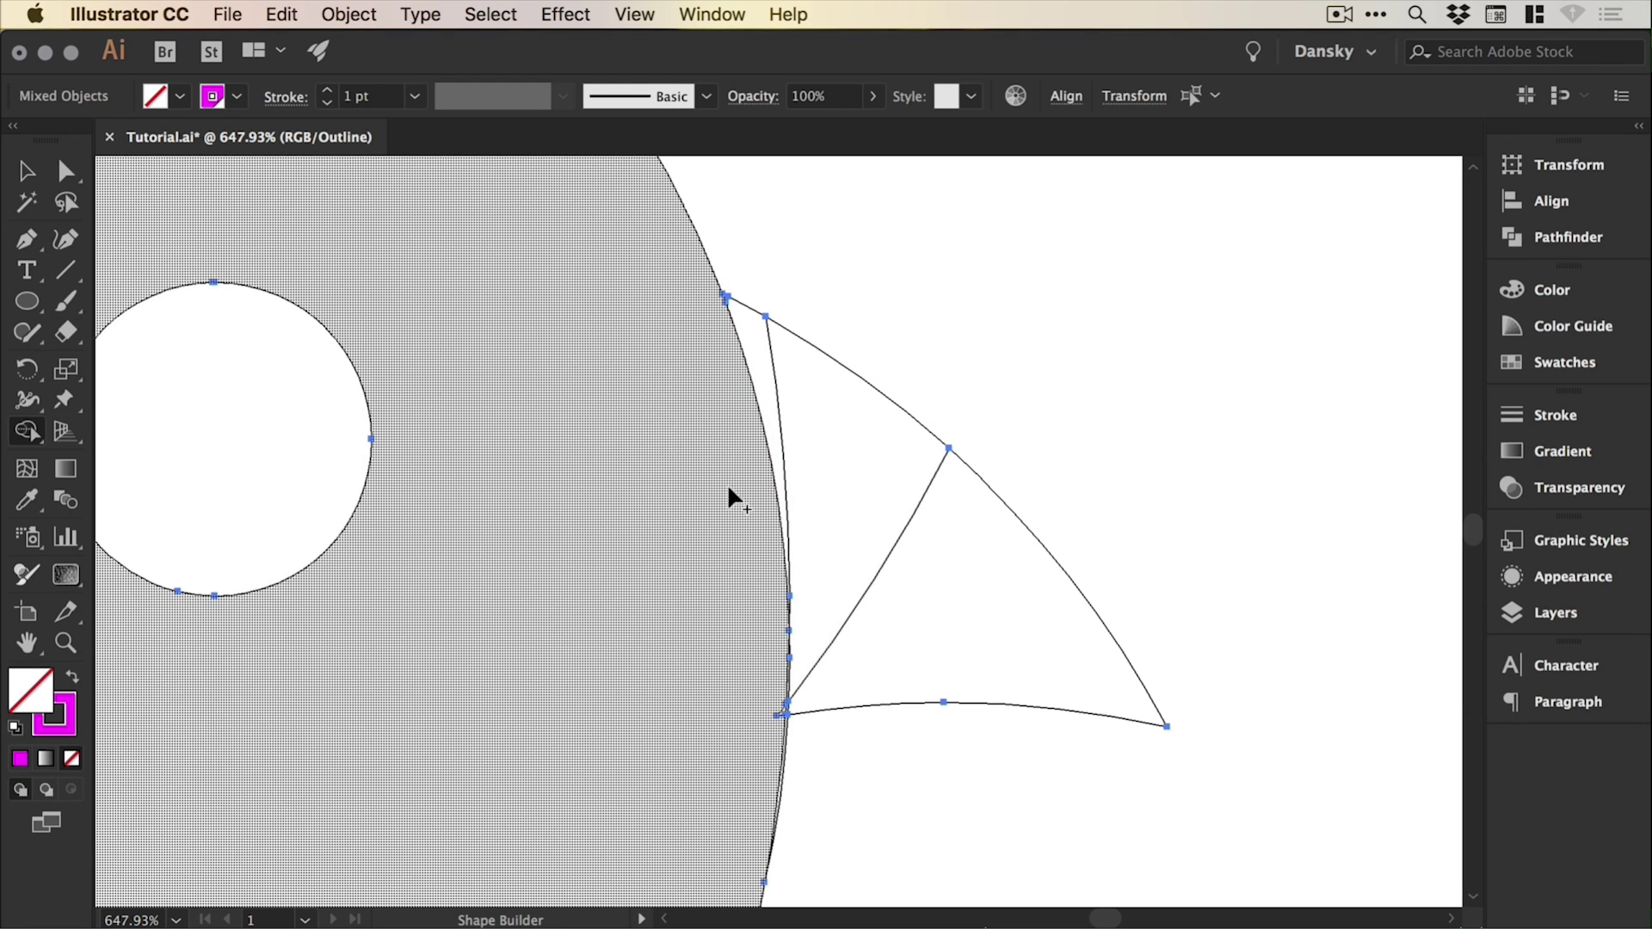
pyautogui.moveTo(726, 483)
pyautogui.mouseDown()
pyautogui.moveTo(908, 540)
pyautogui.moveTo(955, 594)
pyautogui.mouseUp()
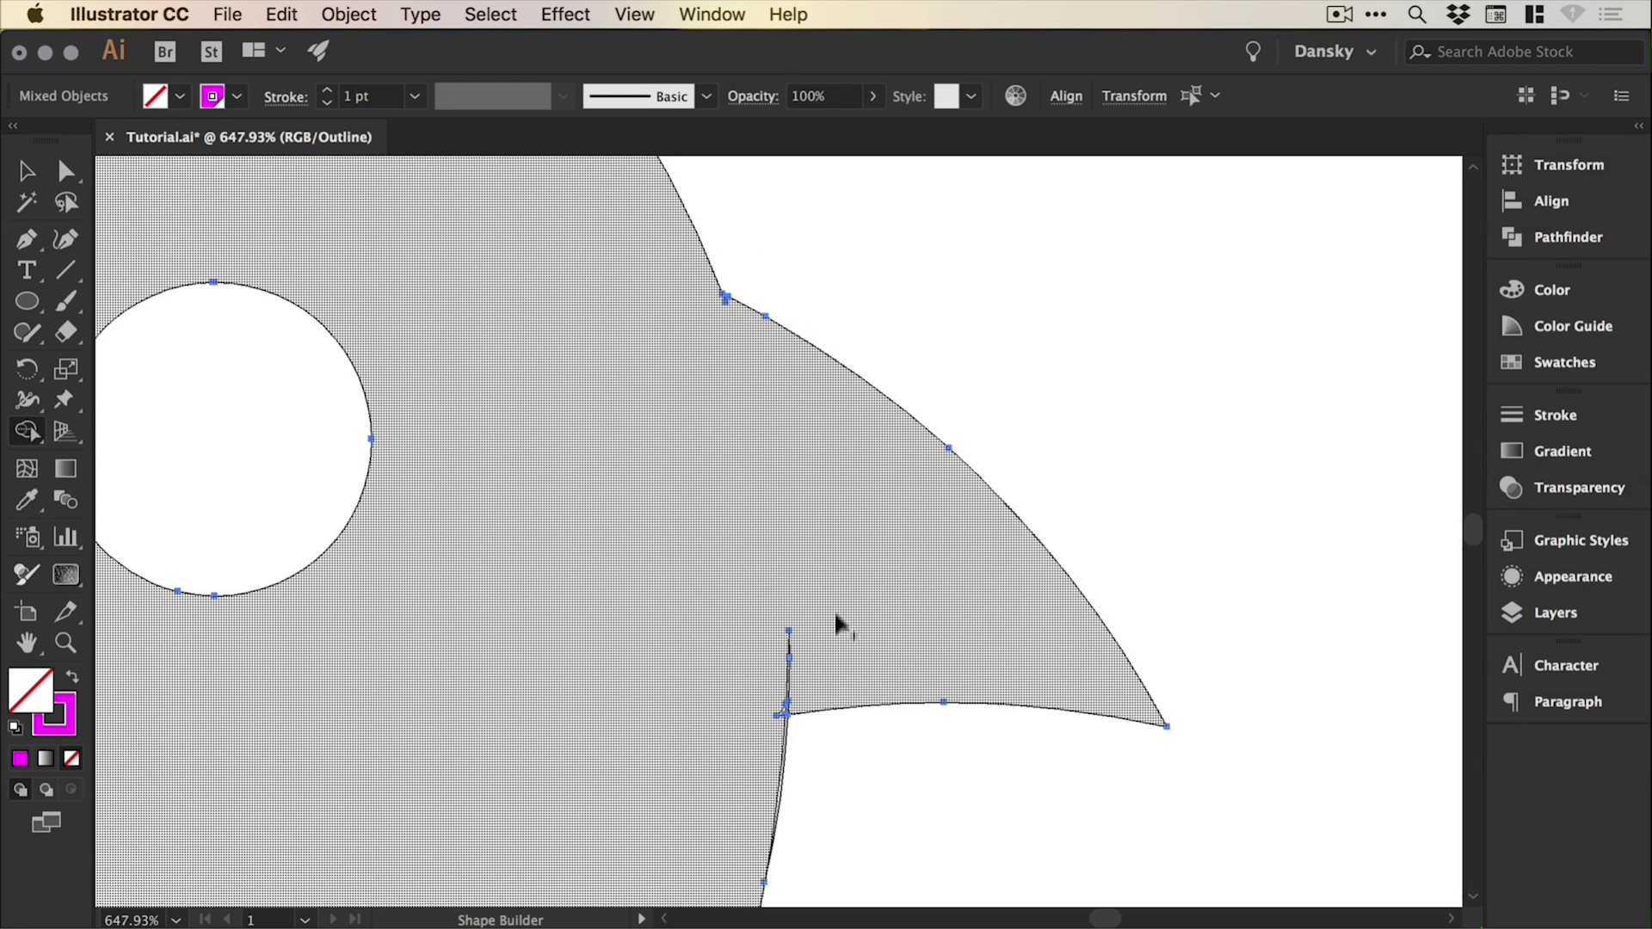
pyautogui.moveTo(834, 611)
pyautogui.mouseDown()
pyautogui.moveTo(887, 490)
pyautogui.moveTo(833, 537)
pyautogui.moveTo(828, 570)
pyautogui.moveTo(849, 527)
pyautogui.moveTo(812, 508)
pyautogui.moveTo(855, 497)
pyautogui.moveTo(812, 549)
pyautogui.moveTo(880, 516)
pyautogui.moveTo(849, 502)
pyautogui.moveTo(887, 639)
pyautogui.moveTo(947, 478)
pyautogui.moveTo(913, 411)
pyautogui.mouseUp()
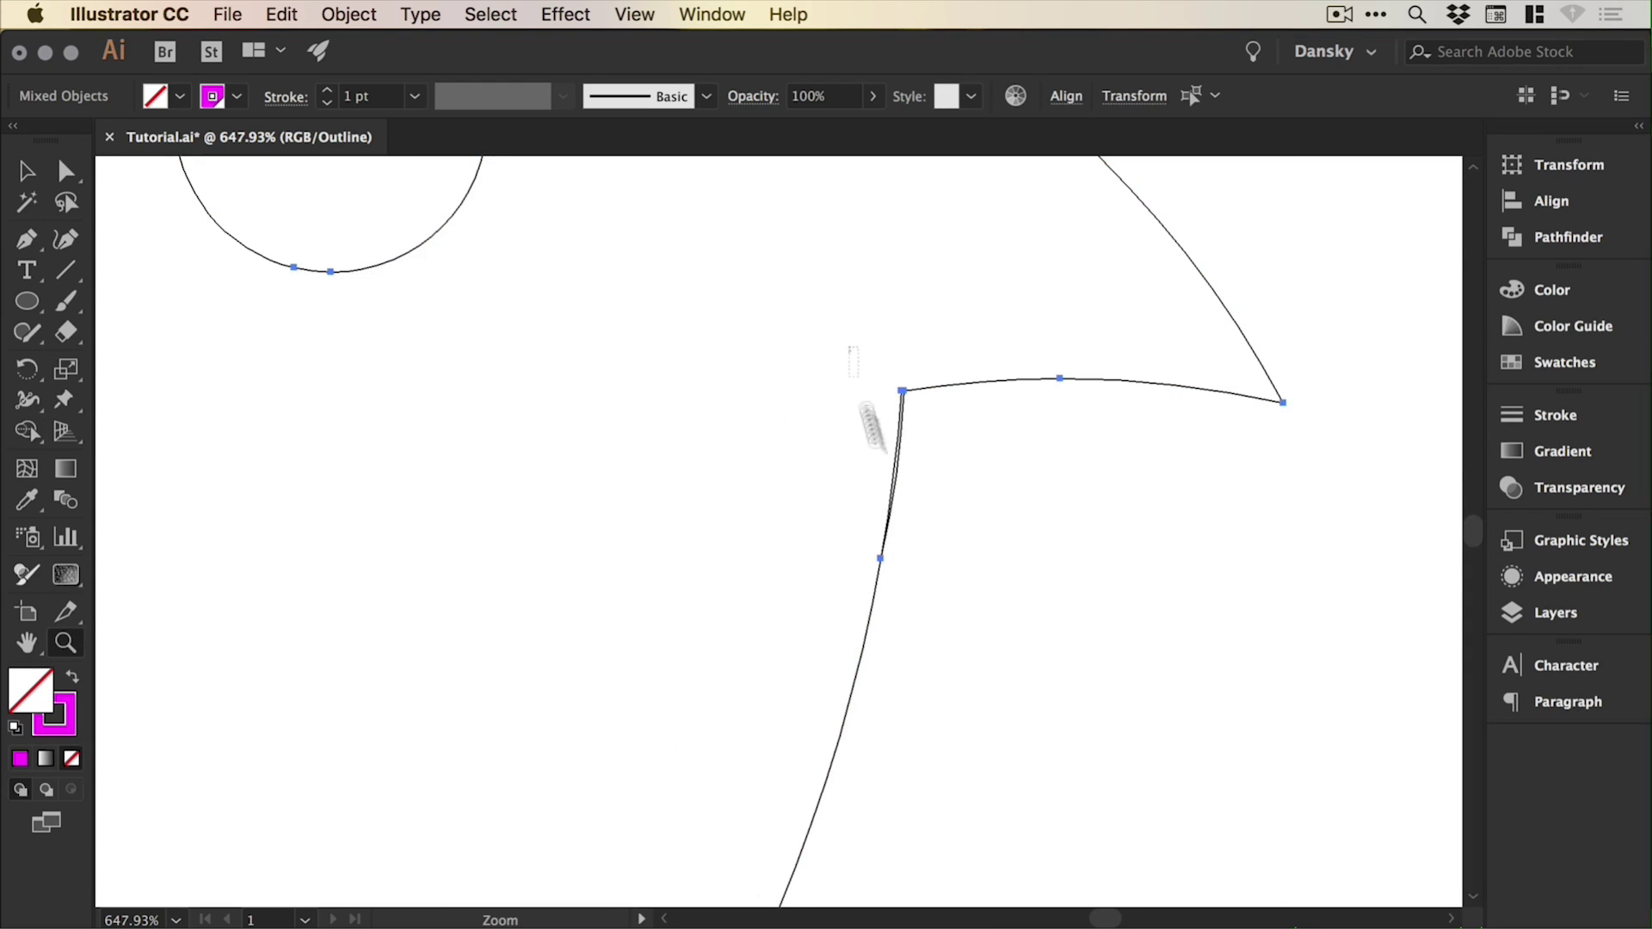
# Delete the thin sliver at the beak's base, deselect, and zoom back out.
pyautogui.keyDown('super'); pyautogui.click(870, 487); pyautogui.keyUp('super')
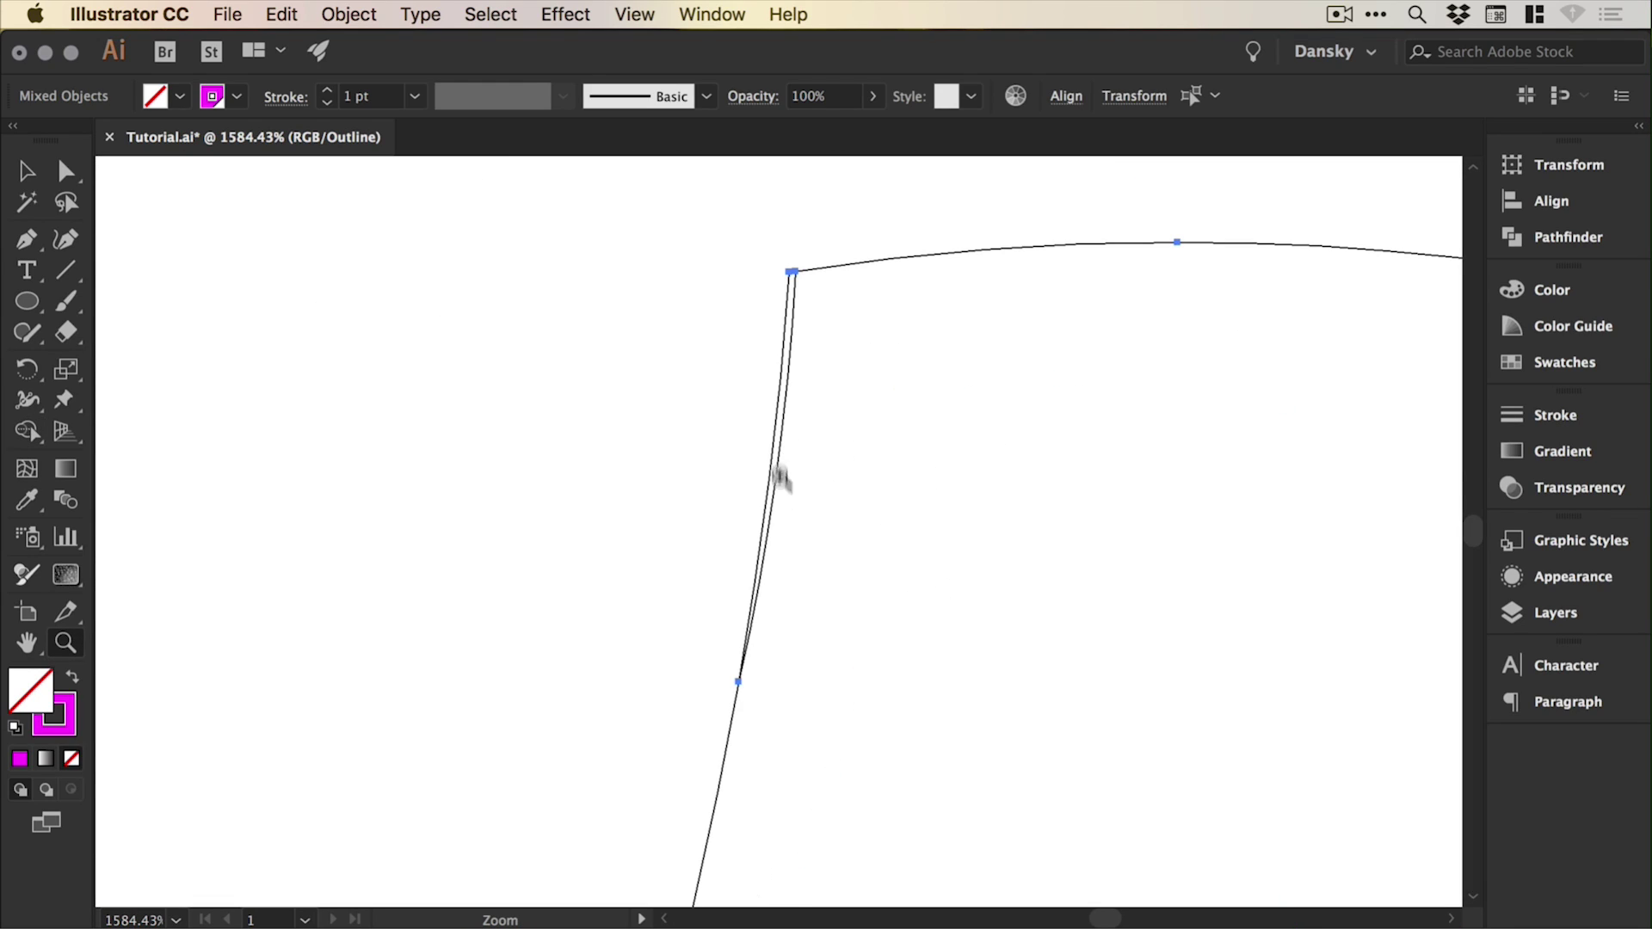
pyautogui.click(26, 399)
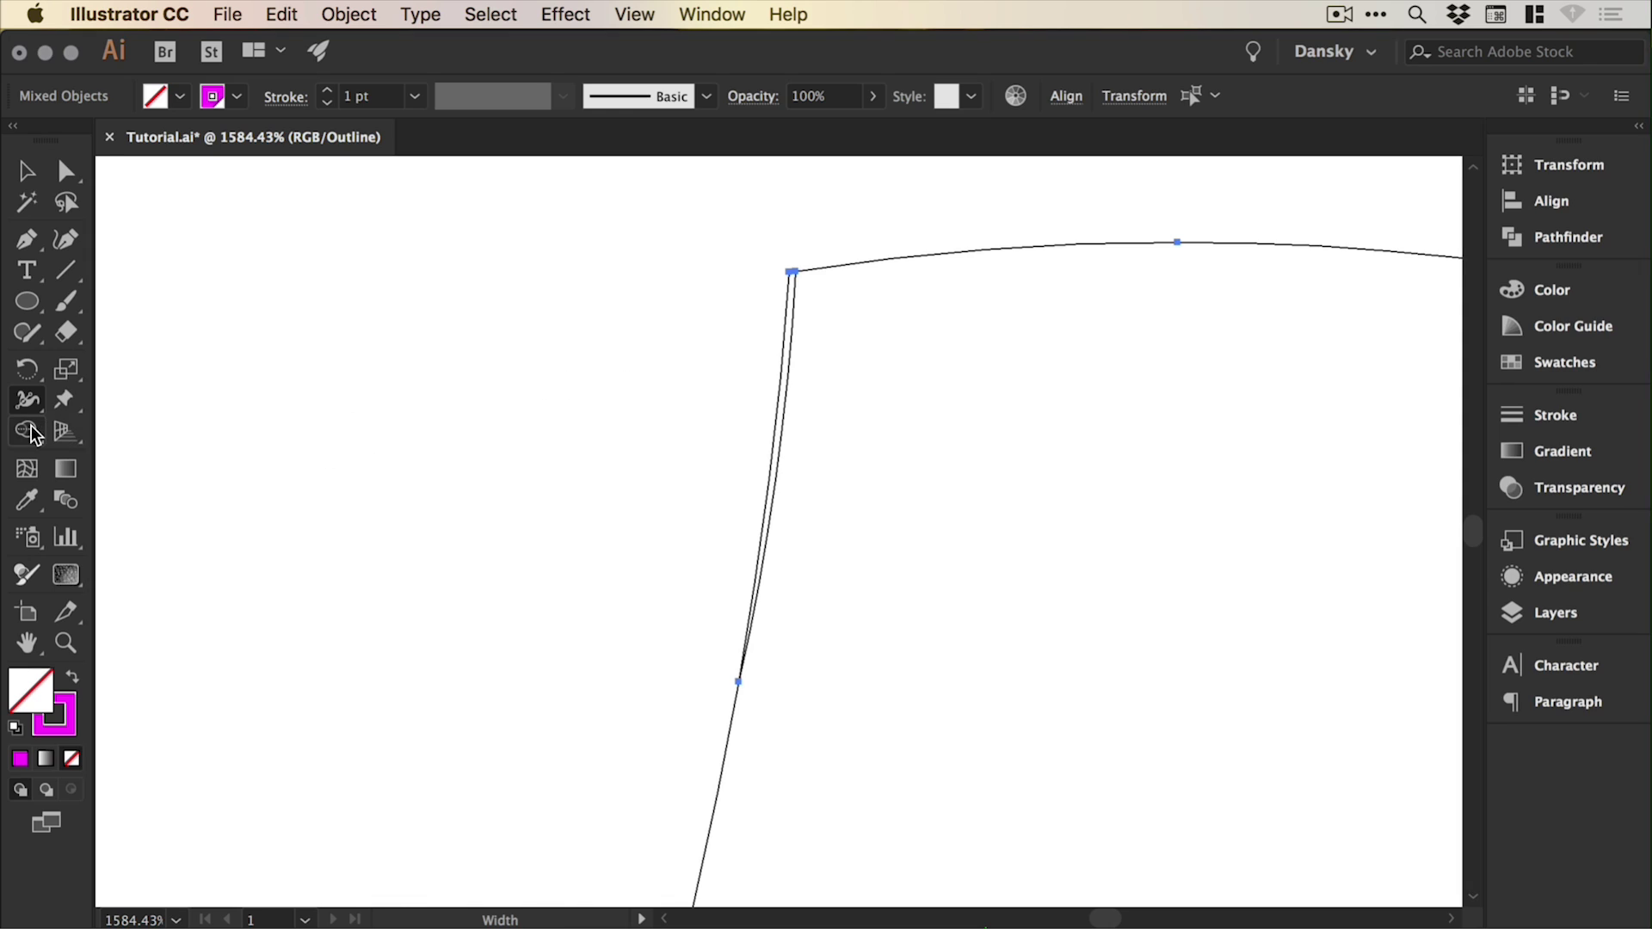
pyautogui.click(27, 431)
pyautogui.keyDown('alt'); pyautogui.click(785, 354); pyautogui.keyUp('alt')
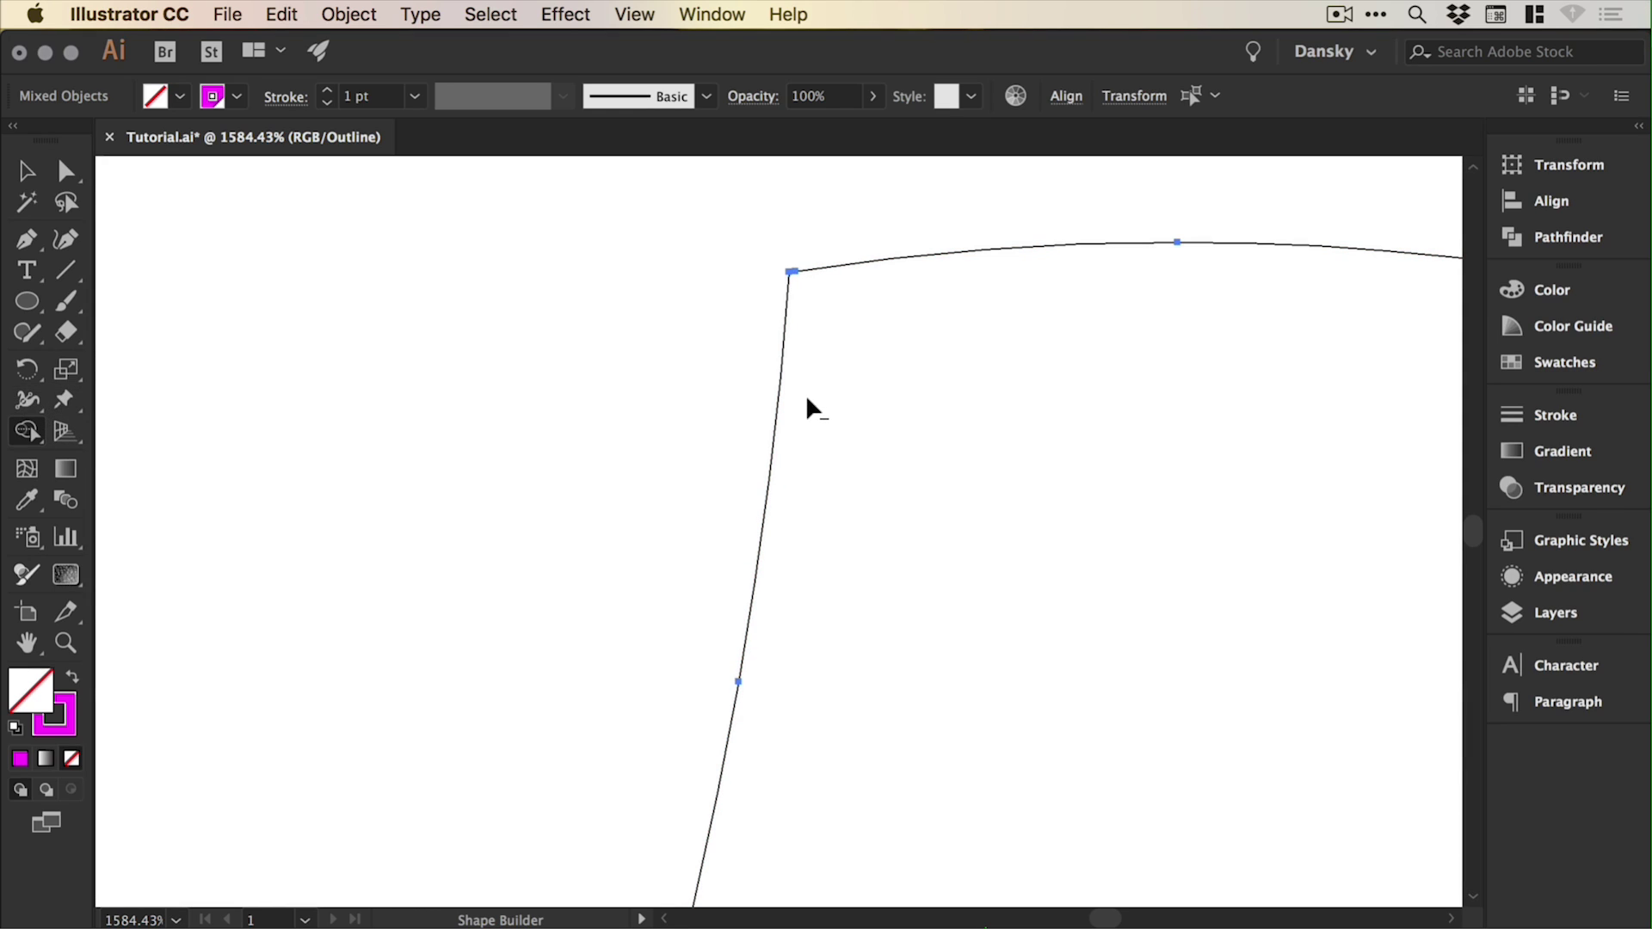
pyautogui.press('v')
pyautogui.click(831, 363)
pyautogui.press('a')
pyautogui.press('super+minus')
pyautogui.press('super+minus')
pyautogui.press('super+minus')
pyautogui.press('super+minus')
pyautogui.press('super+minus')
pyautogui.press('super+minus')
pyautogui.press('super+minus')
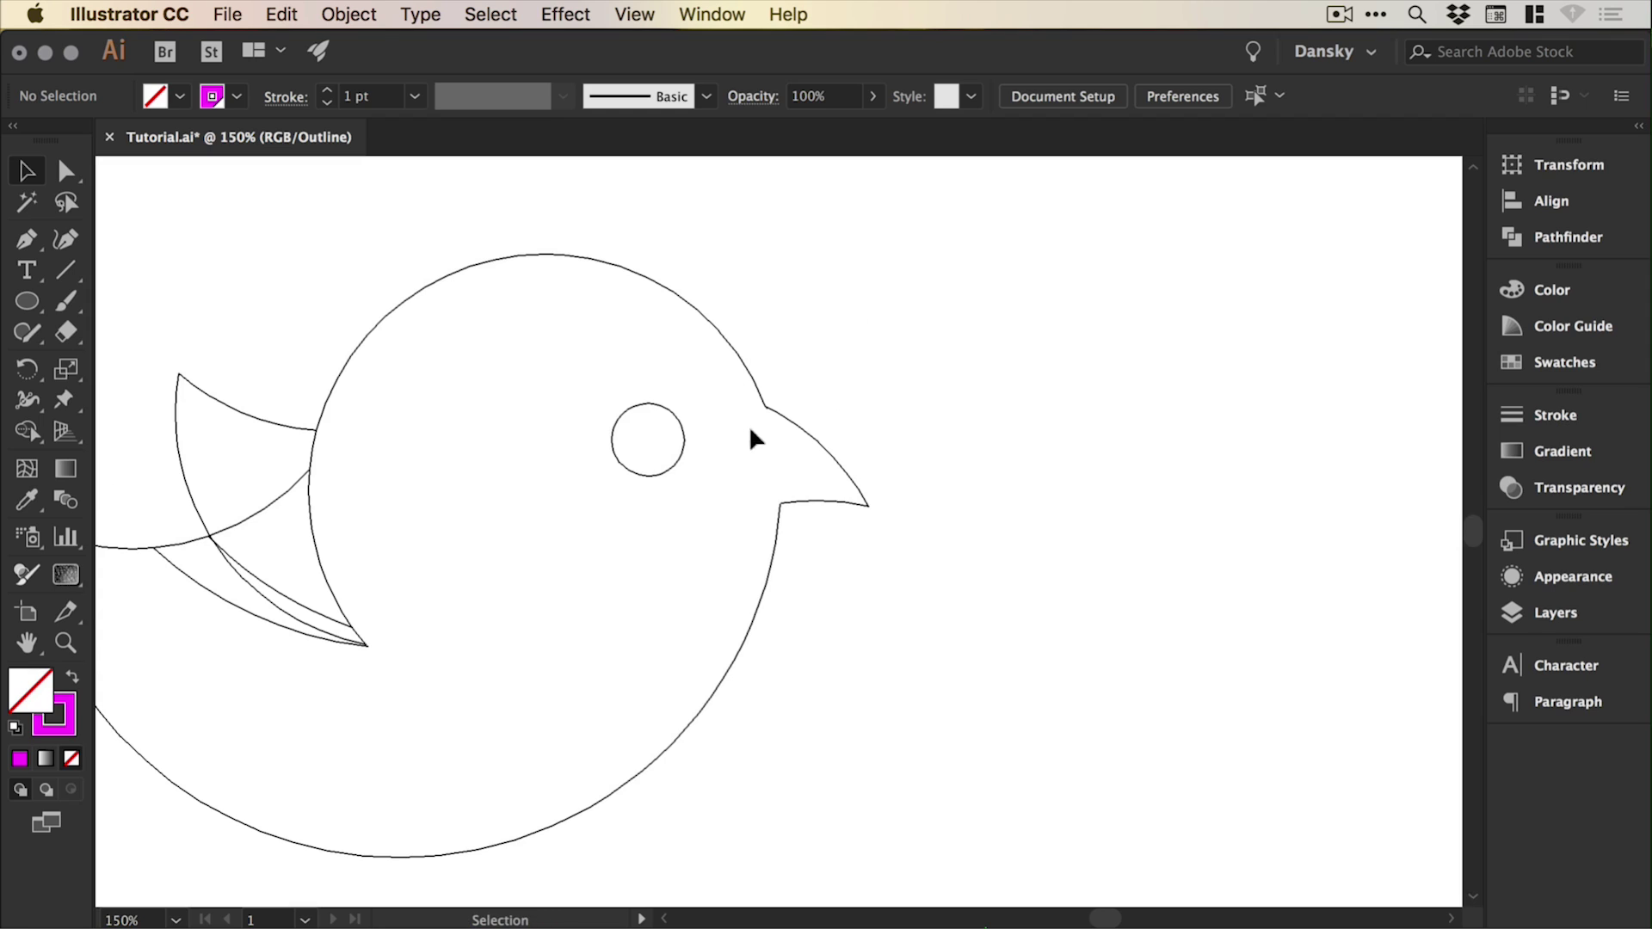
pyautogui.press('z')
pyautogui.moveTo(757, 396); pyautogui.dragTo(547, 518)
pyautogui.press('v')
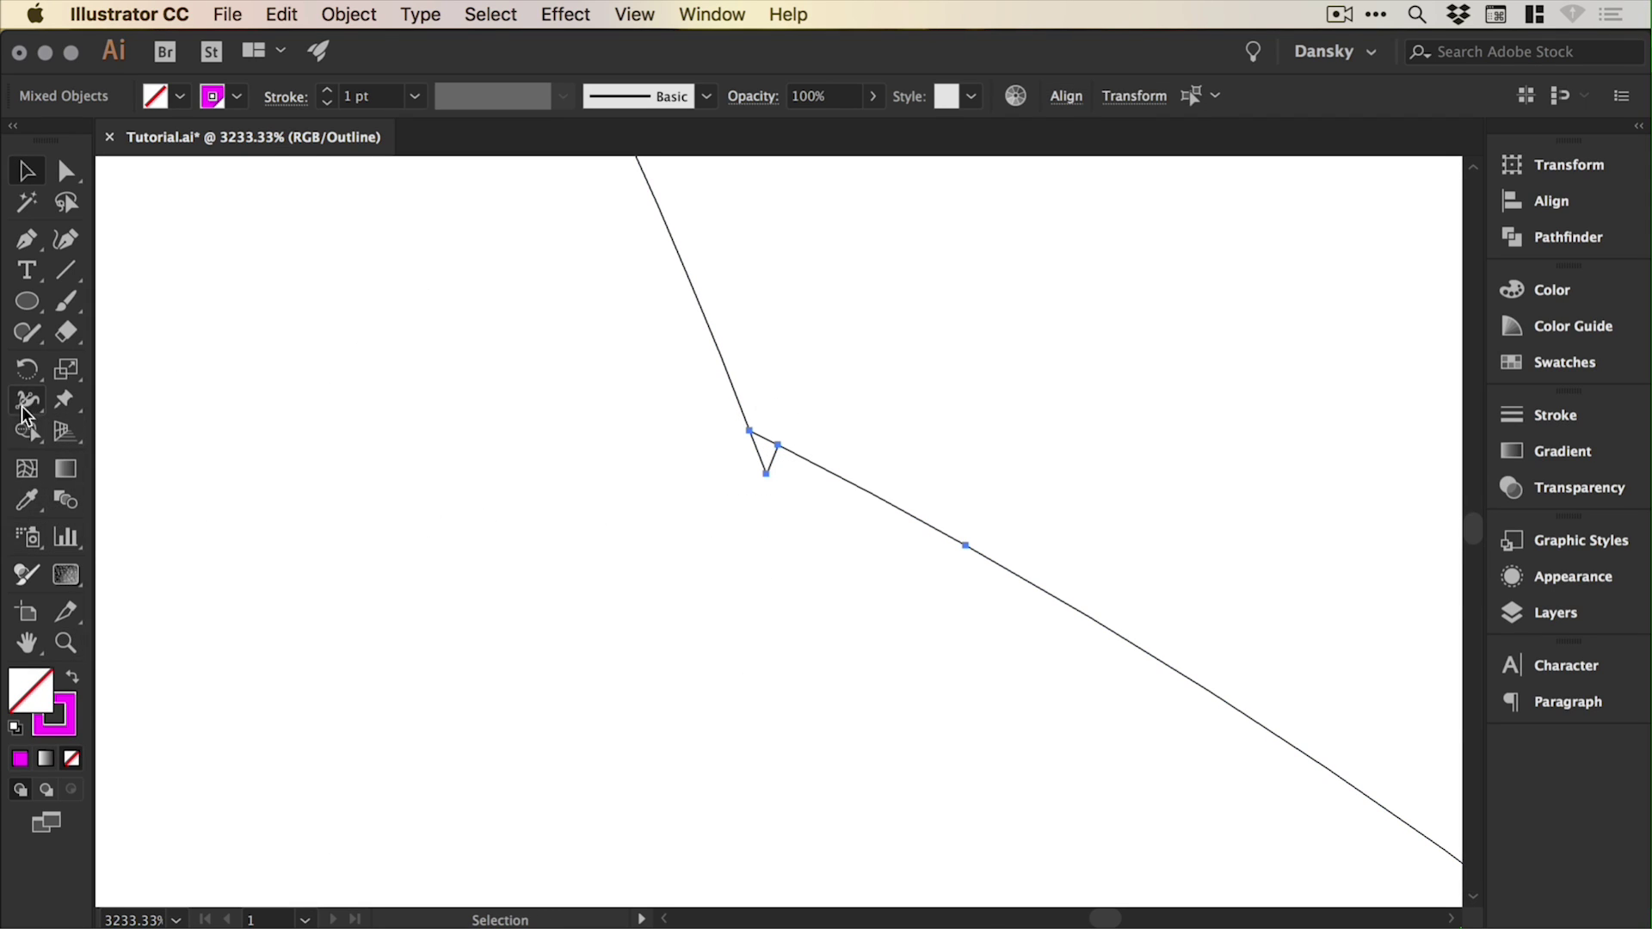
pyautogui.click(26, 431)
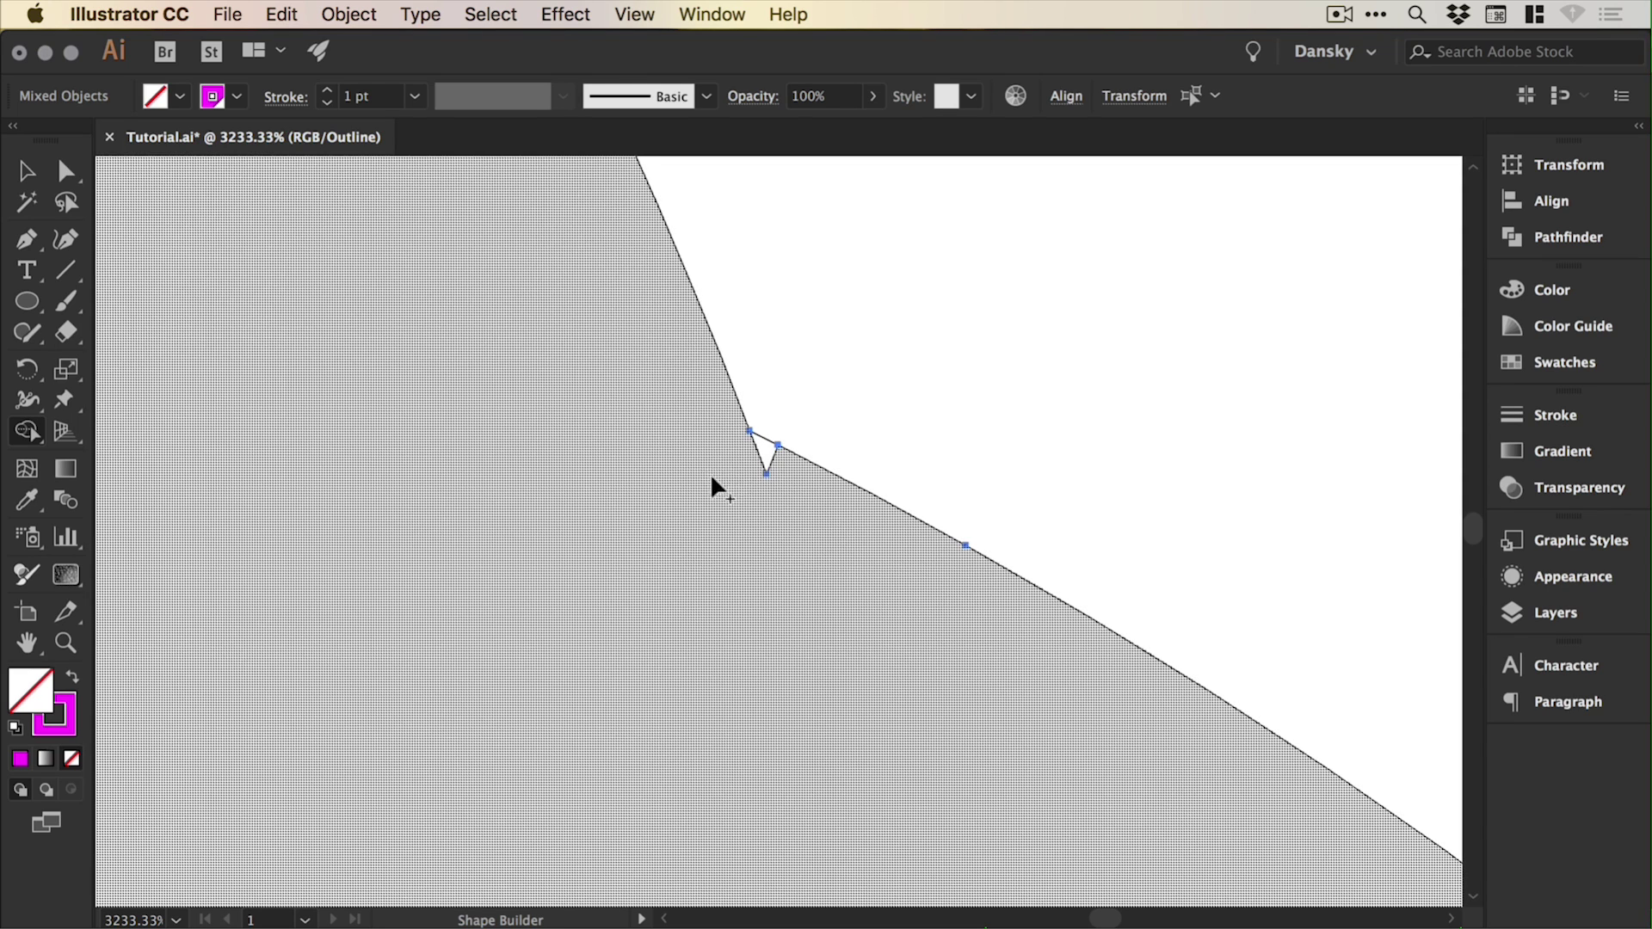
pyautogui.moveTo(711, 465); pyautogui.dragTo(774, 456)
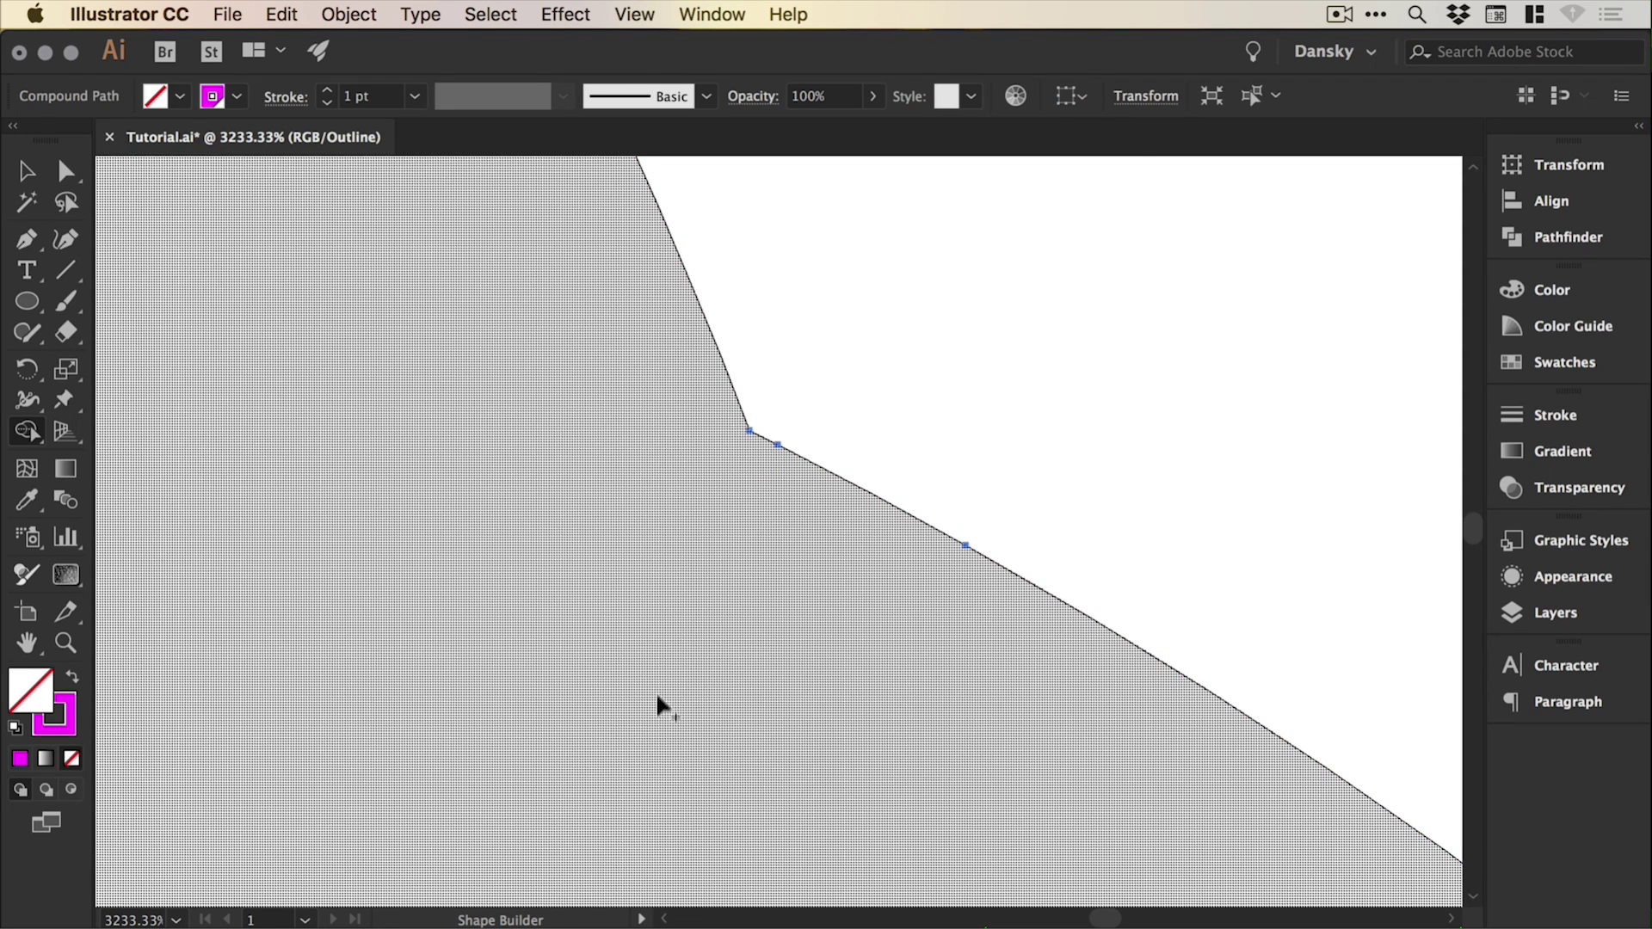
pyautogui.press('super+minus')
pyautogui.press('super+minus')
pyautogui.press('super+minus')
pyautogui.press('super+minus')
pyautogui.press('super+minus')
pyautogui.press('super+minus')
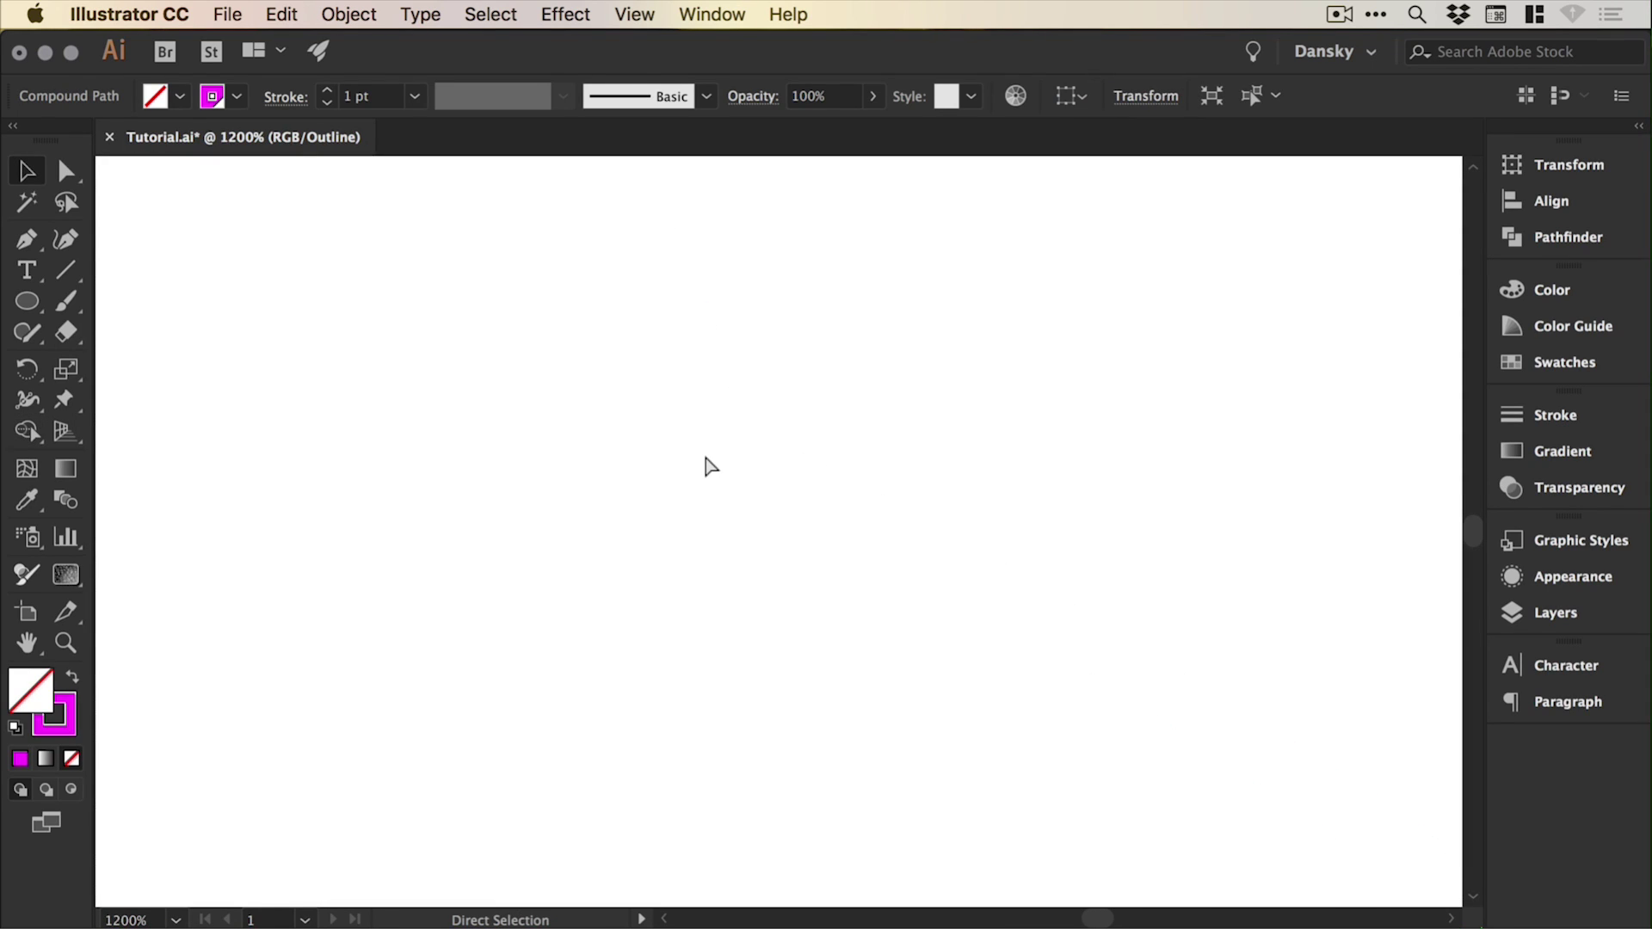
pyautogui.press('super+minus')
pyautogui.press('super+minus')
pyautogui.press('super+minus')
pyautogui.press('super+minus')
pyautogui.press('super+shift+a')
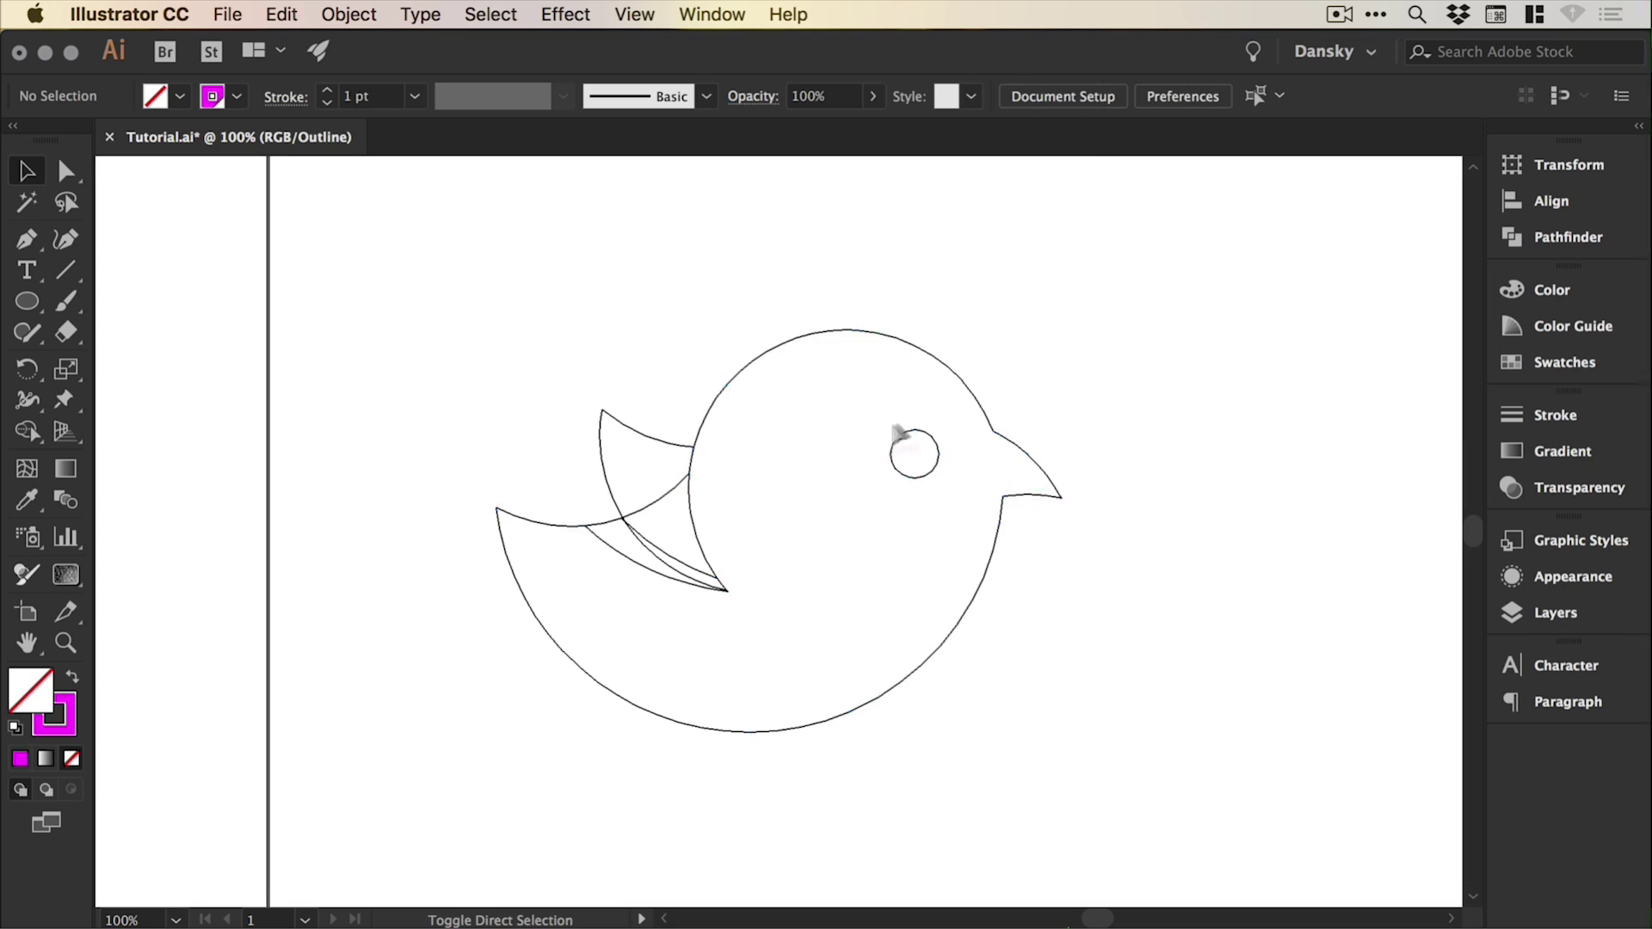
pyautogui.press('super+space')
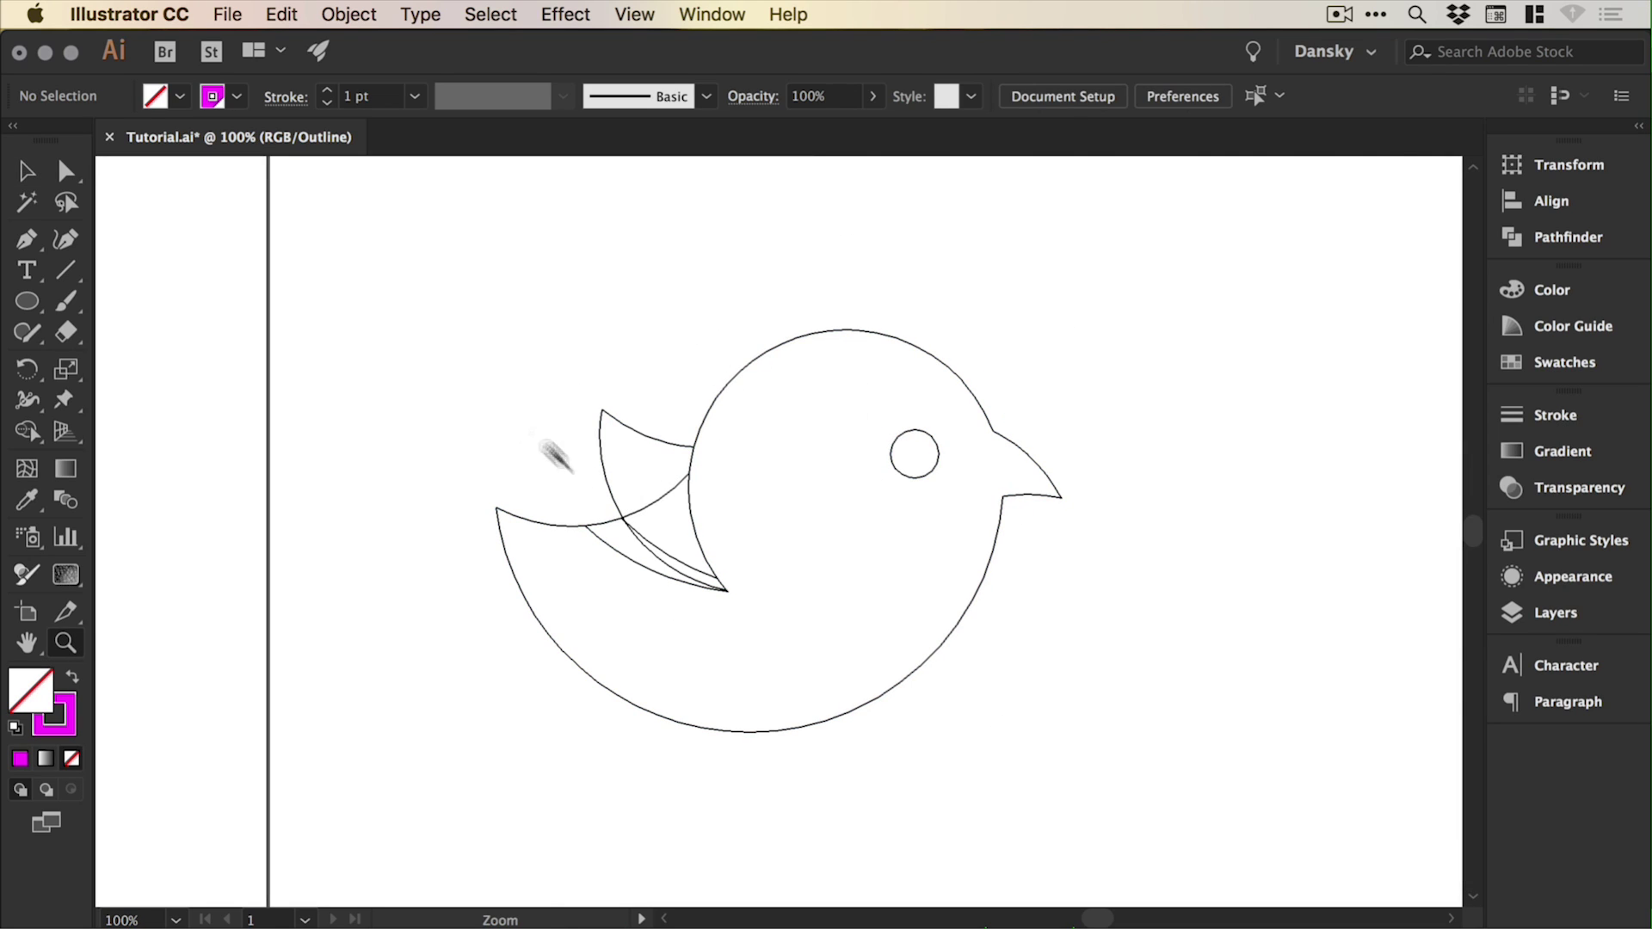
pyautogui.moveTo(553, 451); pyautogui.dragTo(874, 602)
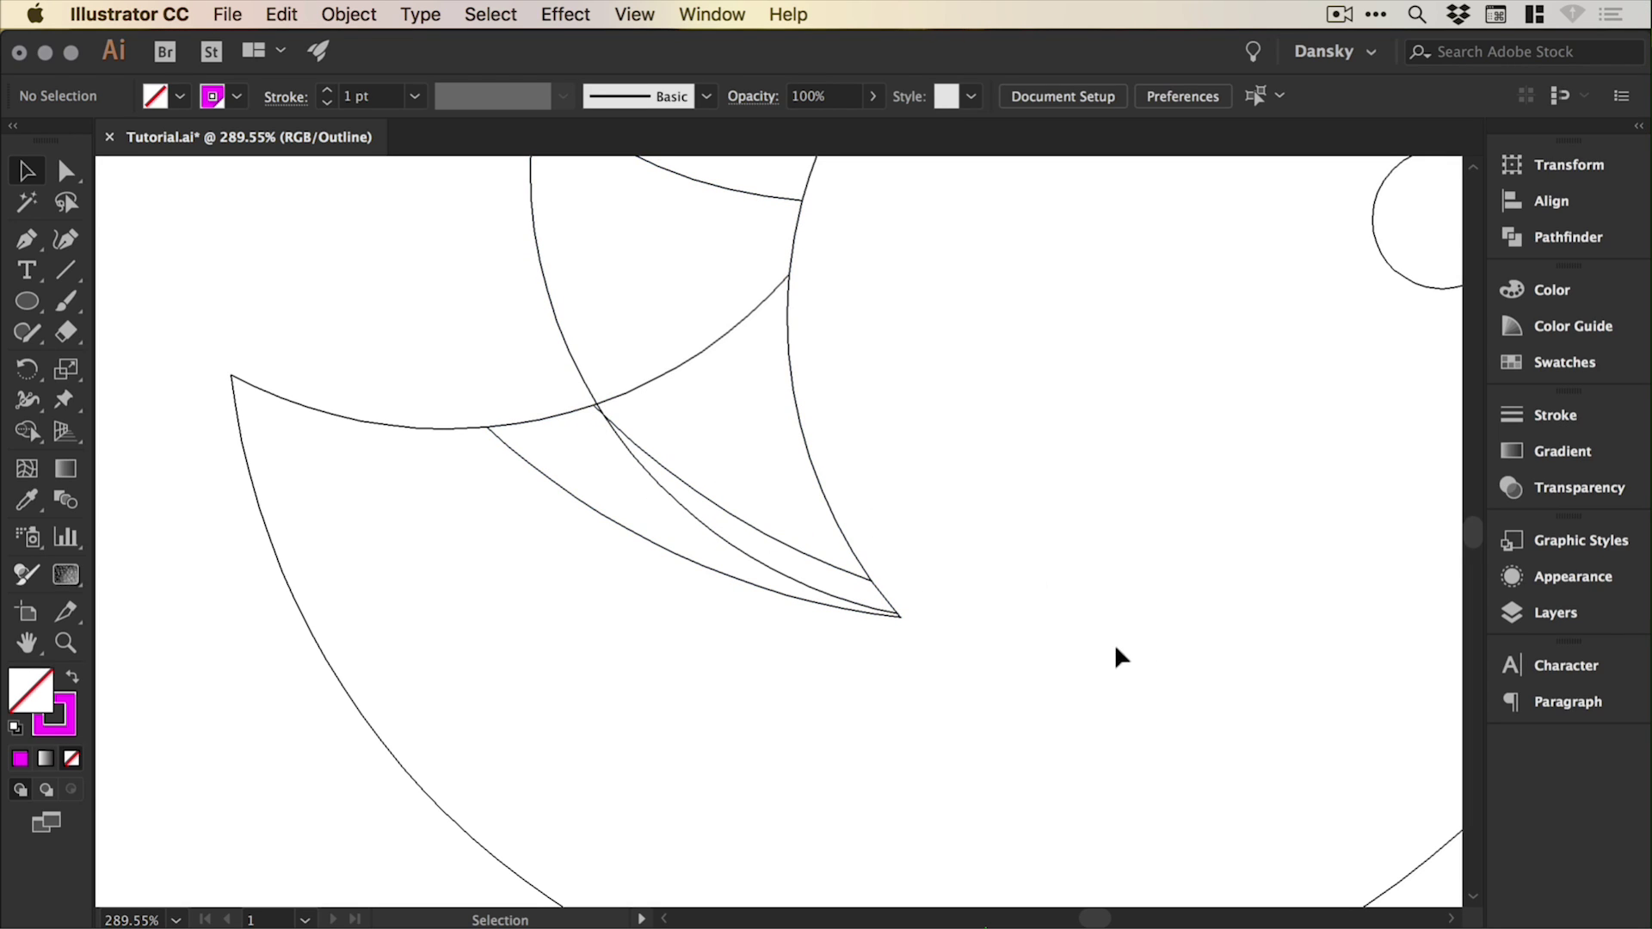
# Select the wing and body paths and merge the wing region into the body with Shape Builder.
pyautogui.moveTo(222, 779); pyautogui.dragTo(937, 228)
pyautogui.press('z')
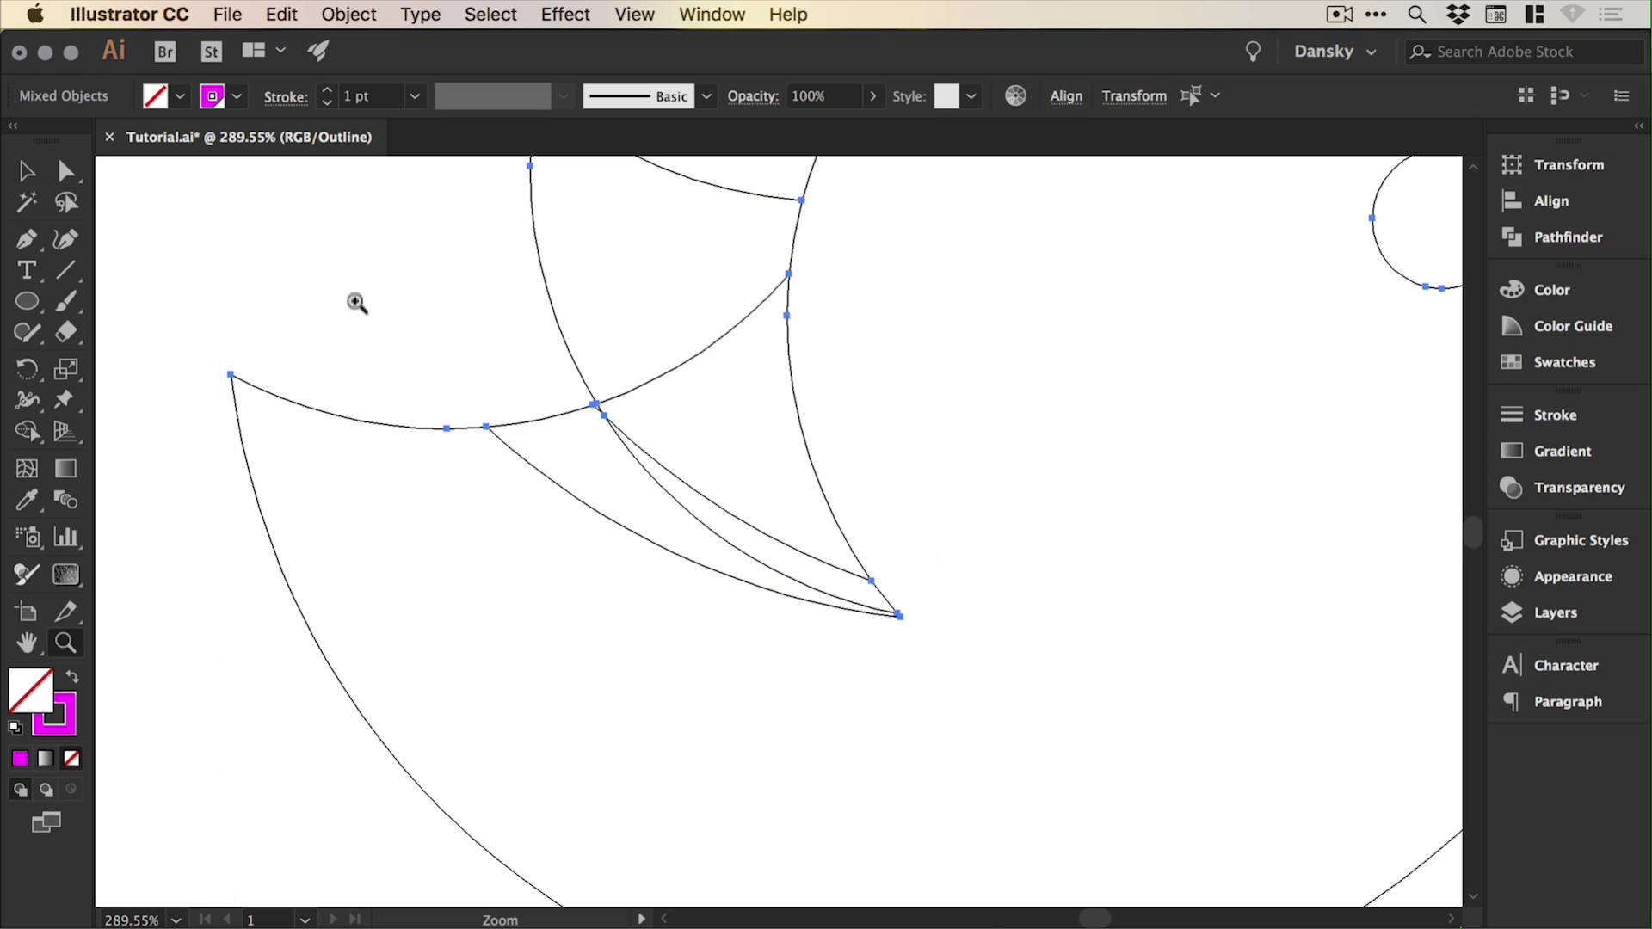
pyautogui.moveTo(357, 303); pyautogui.dragTo(1052, 735)
pyautogui.press('v')
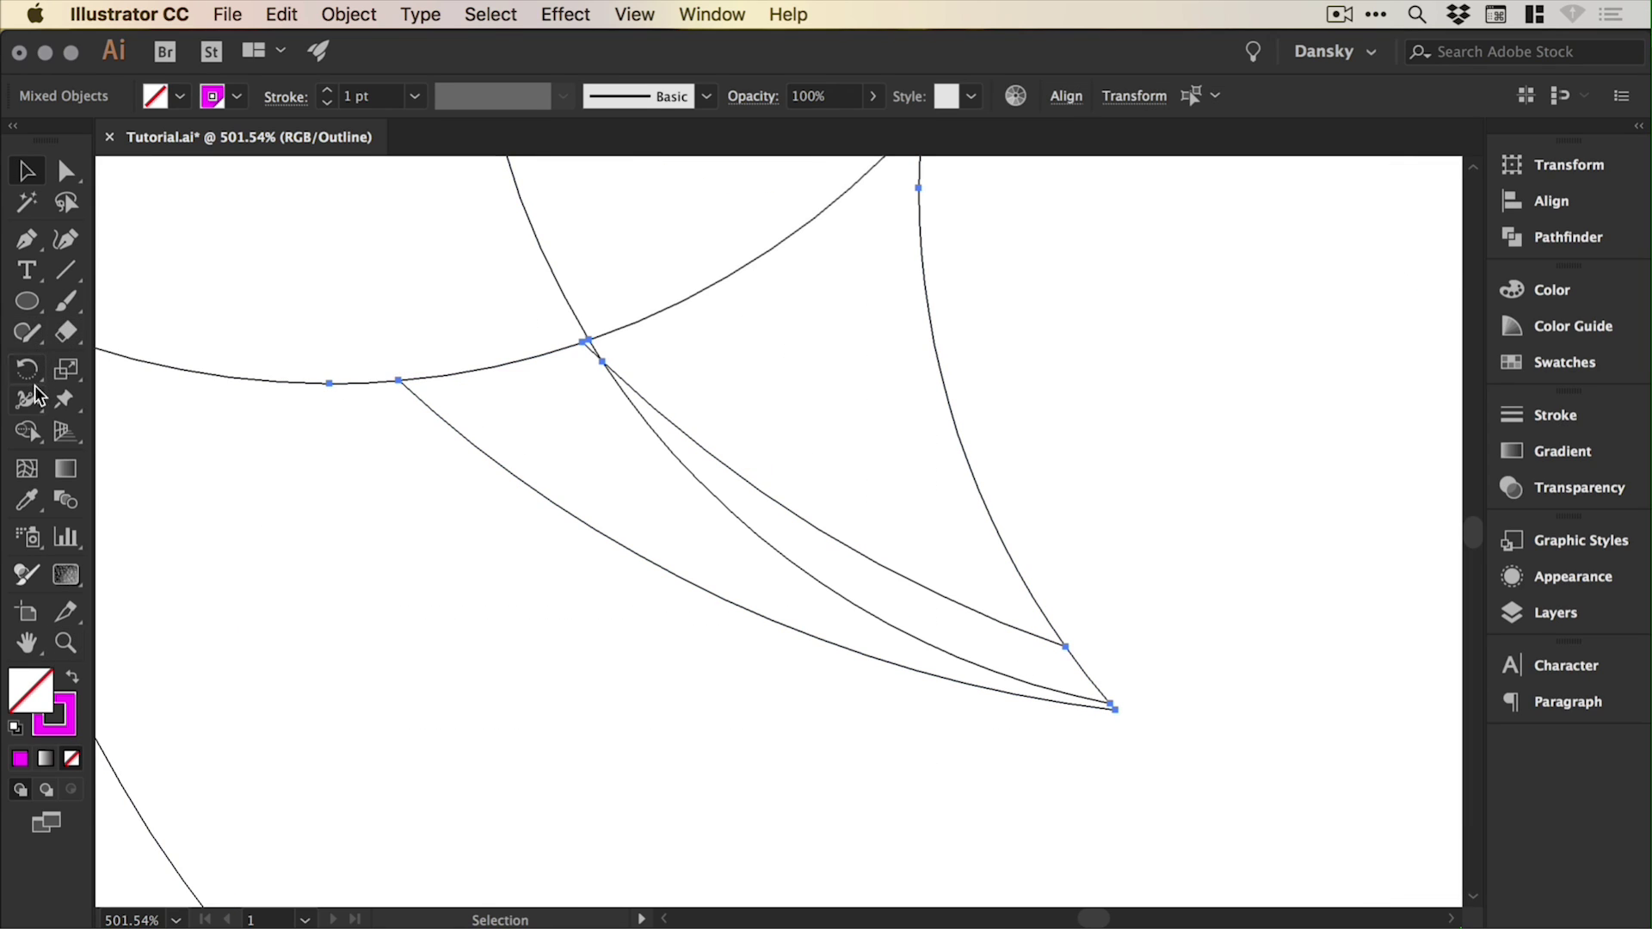
pyautogui.click(26, 431)
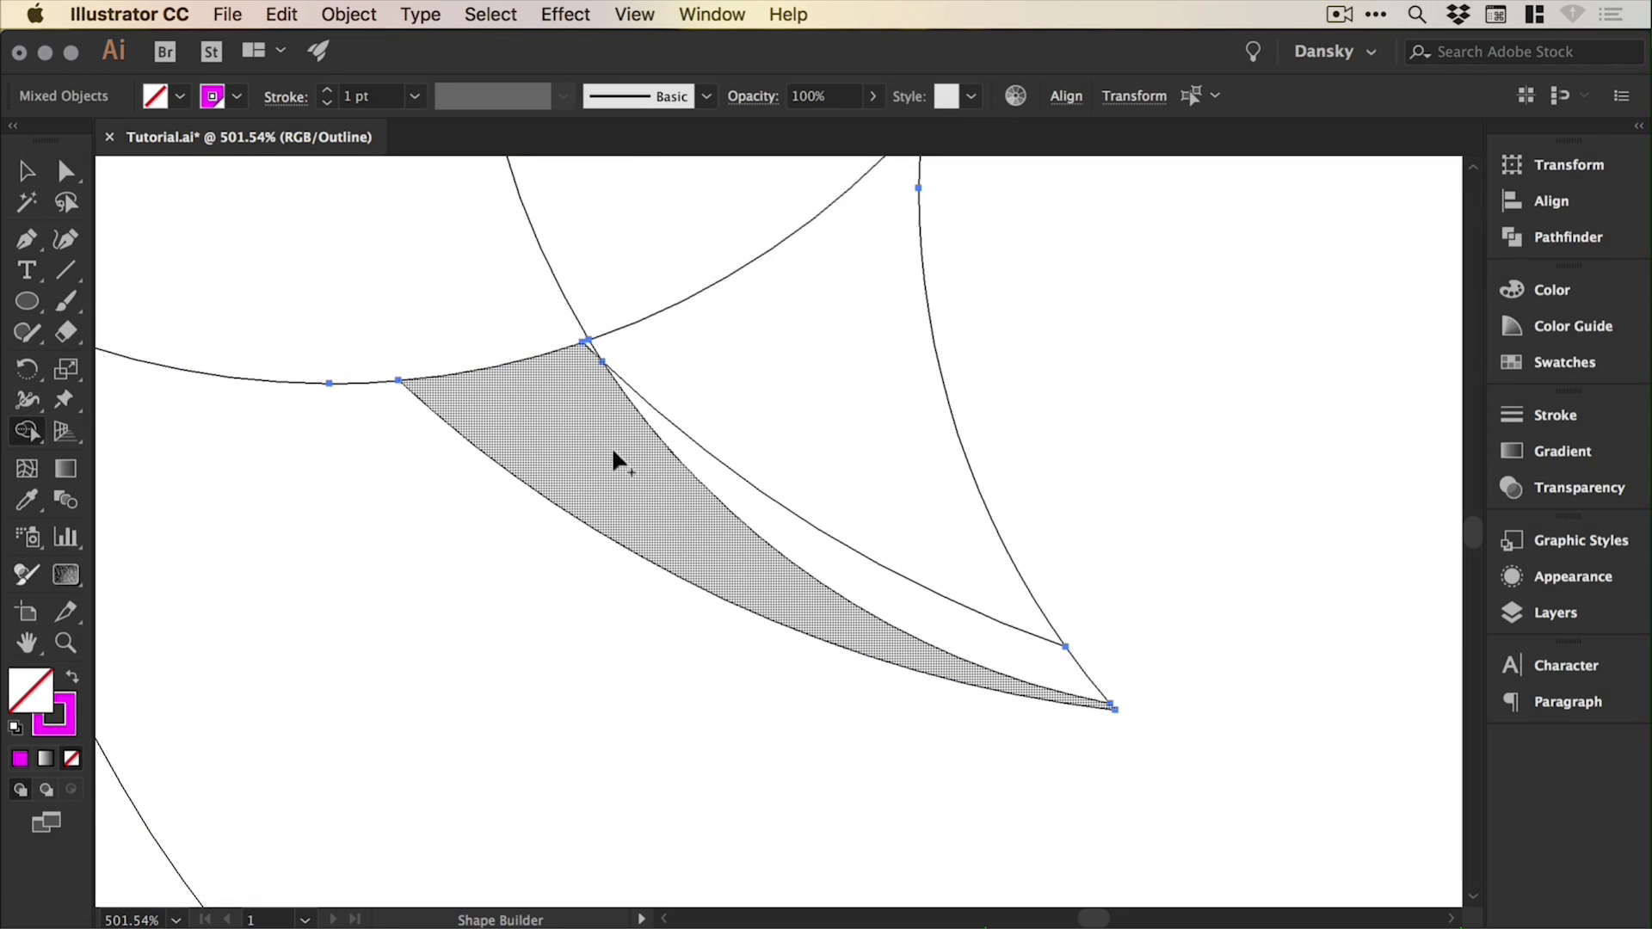
pyautogui.press('super+minus')
pyautogui.press('super+minus')
pyautogui.press('super+minus')
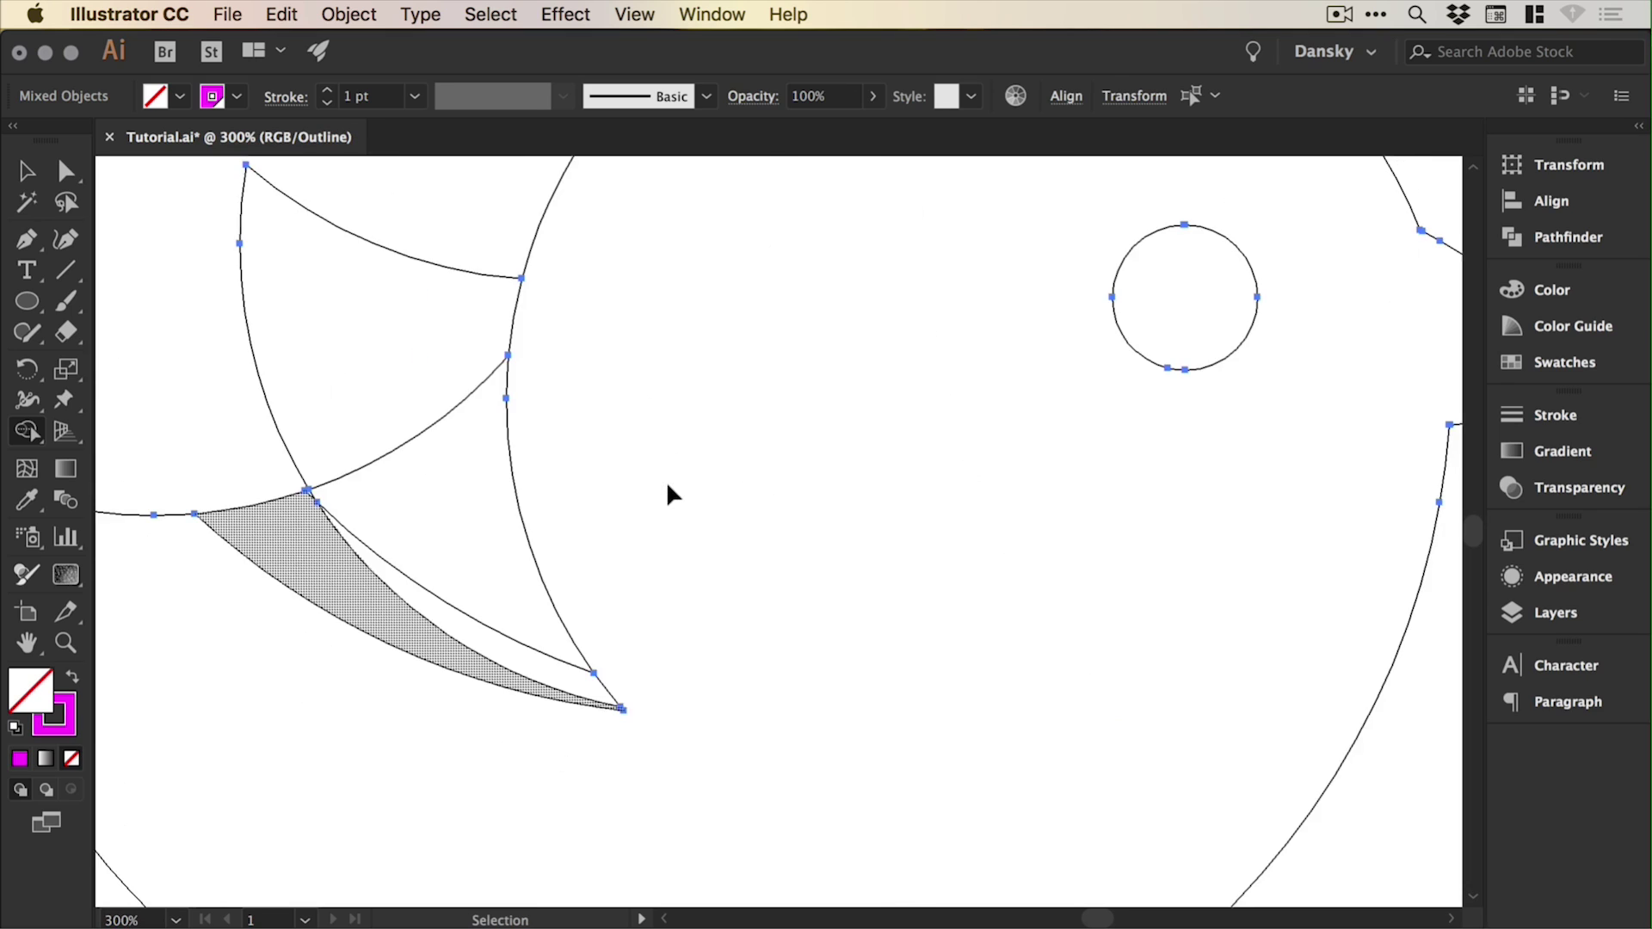
pyautogui.hscroll(-3, 668, 485)
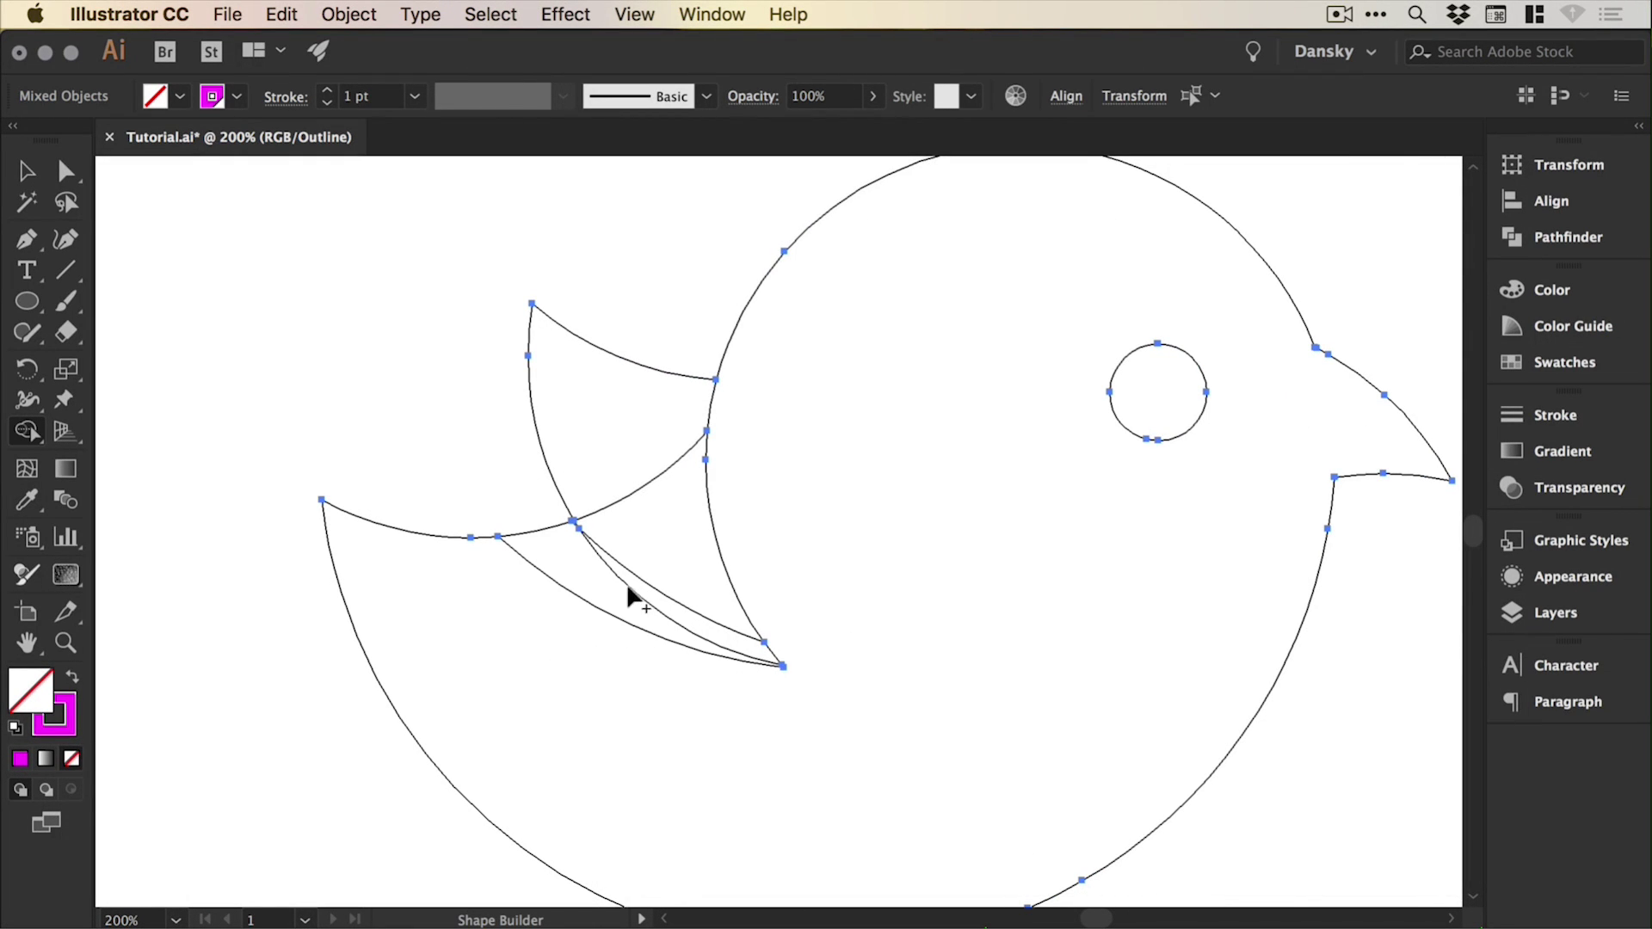
pyautogui.moveTo(650, 590)
pyautogui.mouseDown()
pyautogui.moveTo(671, 548)
pyautogui.moveTo(652, 437)
pyautogui.moveTo(728, 473)
pyautogui.mouseUp()
pyautogui.press('v')
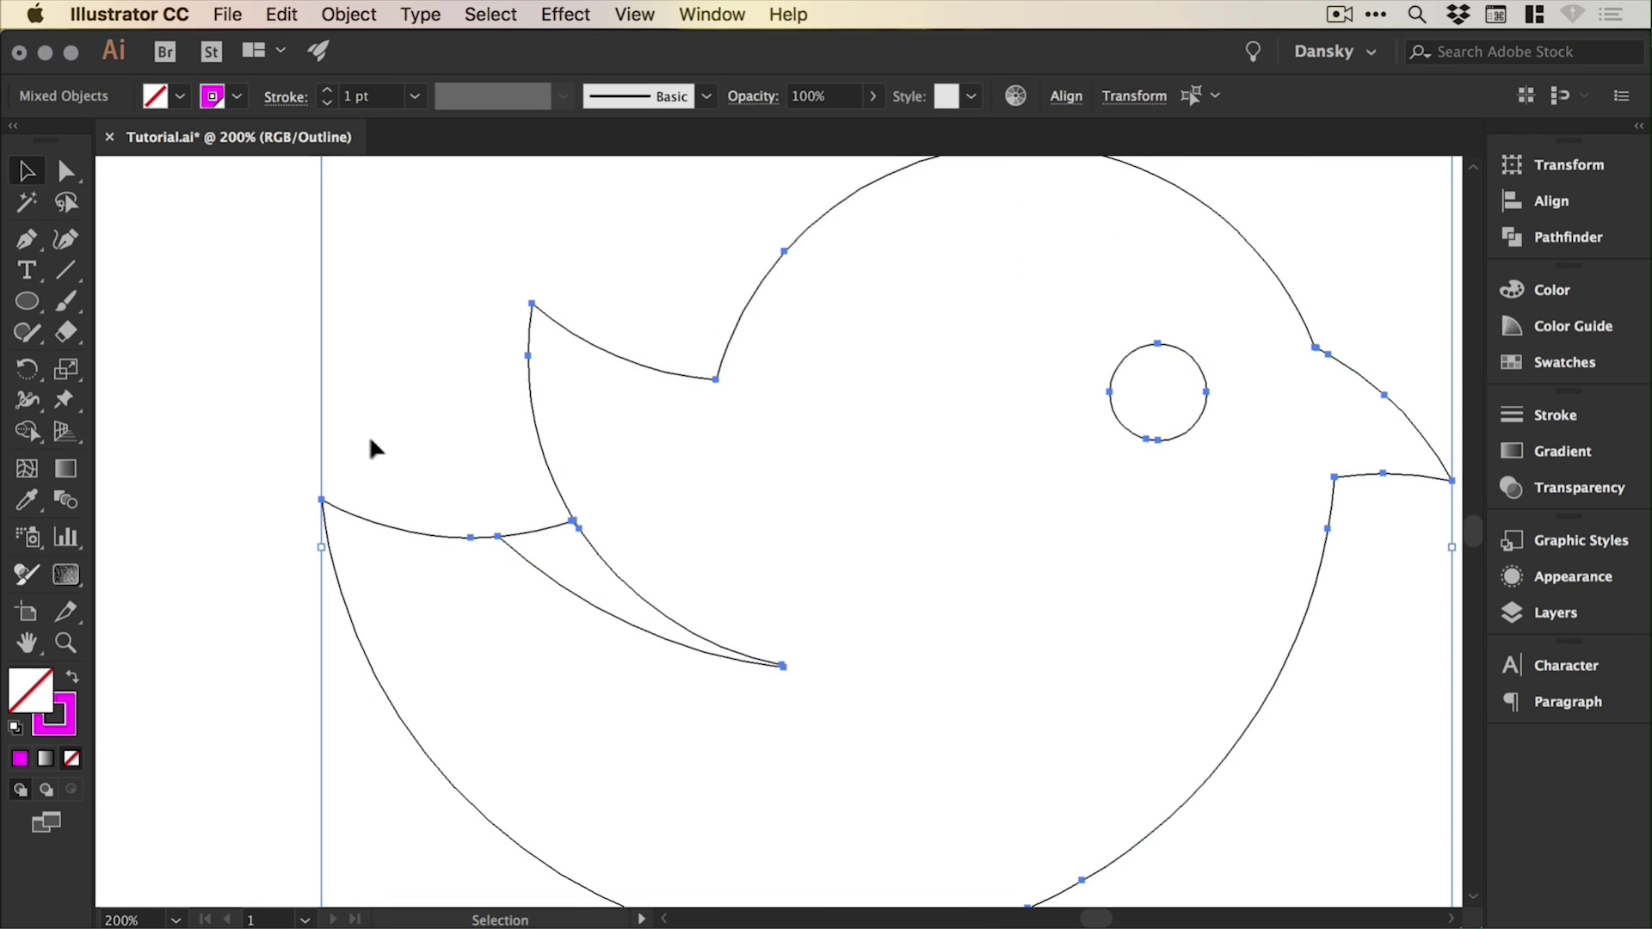
pyautogui.click(482, 457)
# Zoom in on the wing tip and select the path there.
pyautogui.press('z')
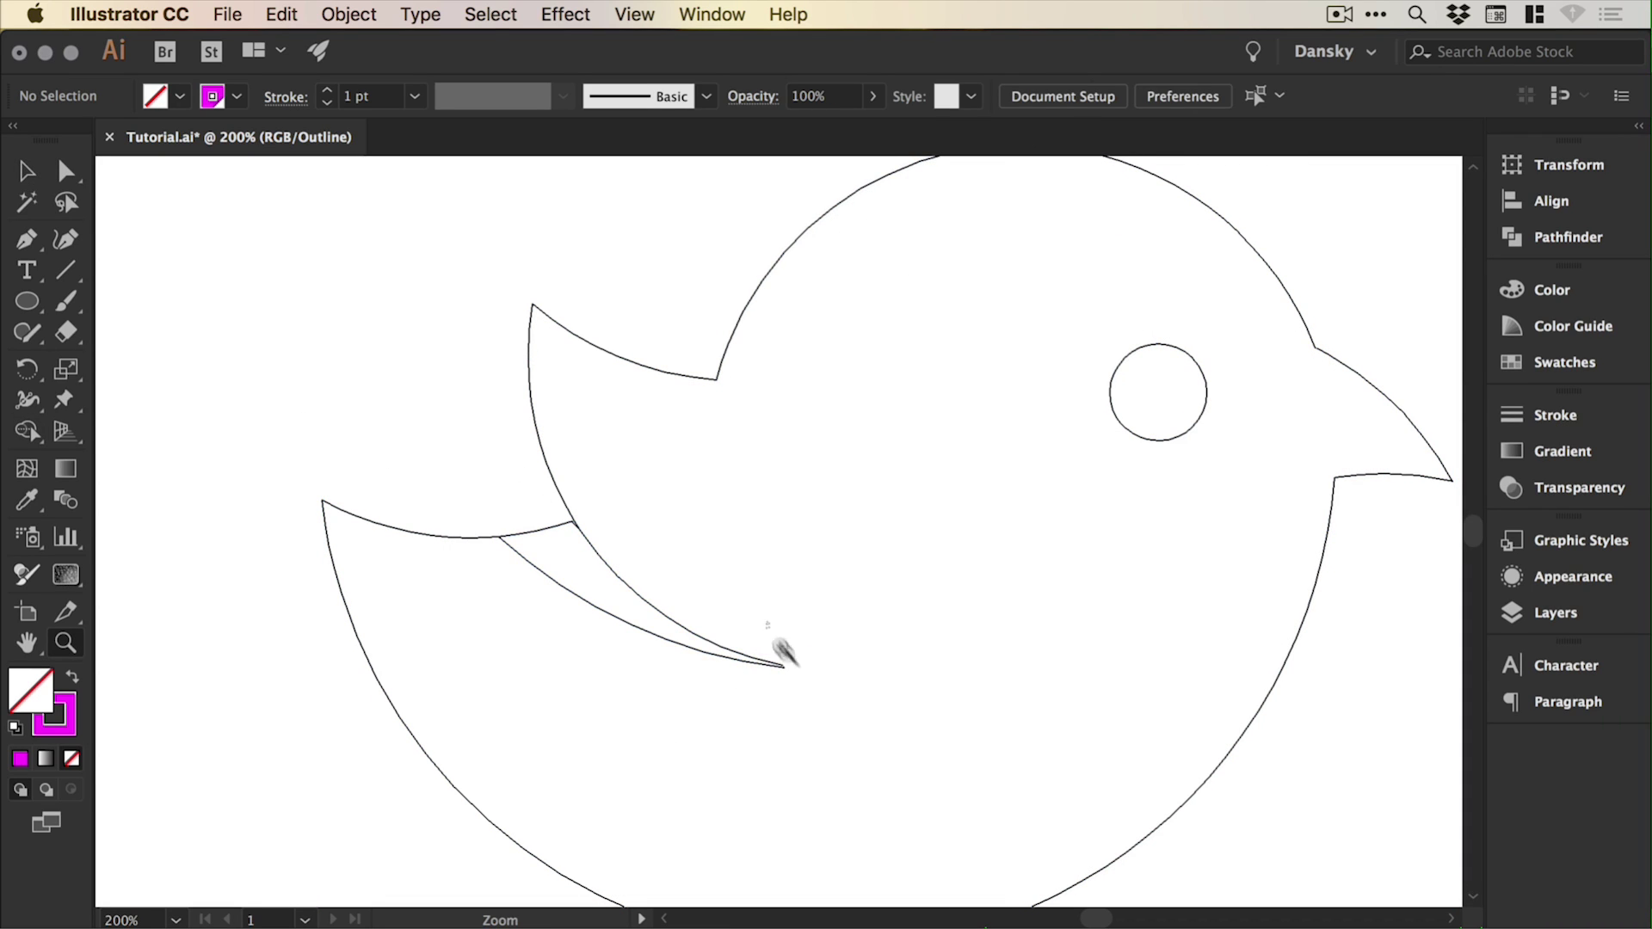
pyautogui.moveTo(784, 655); pyautogui.dragTo(816, 664)
pyautogui.press('v')
pyautogui.moveTo(568, 566); pyautogui.dragTo(766, 594)
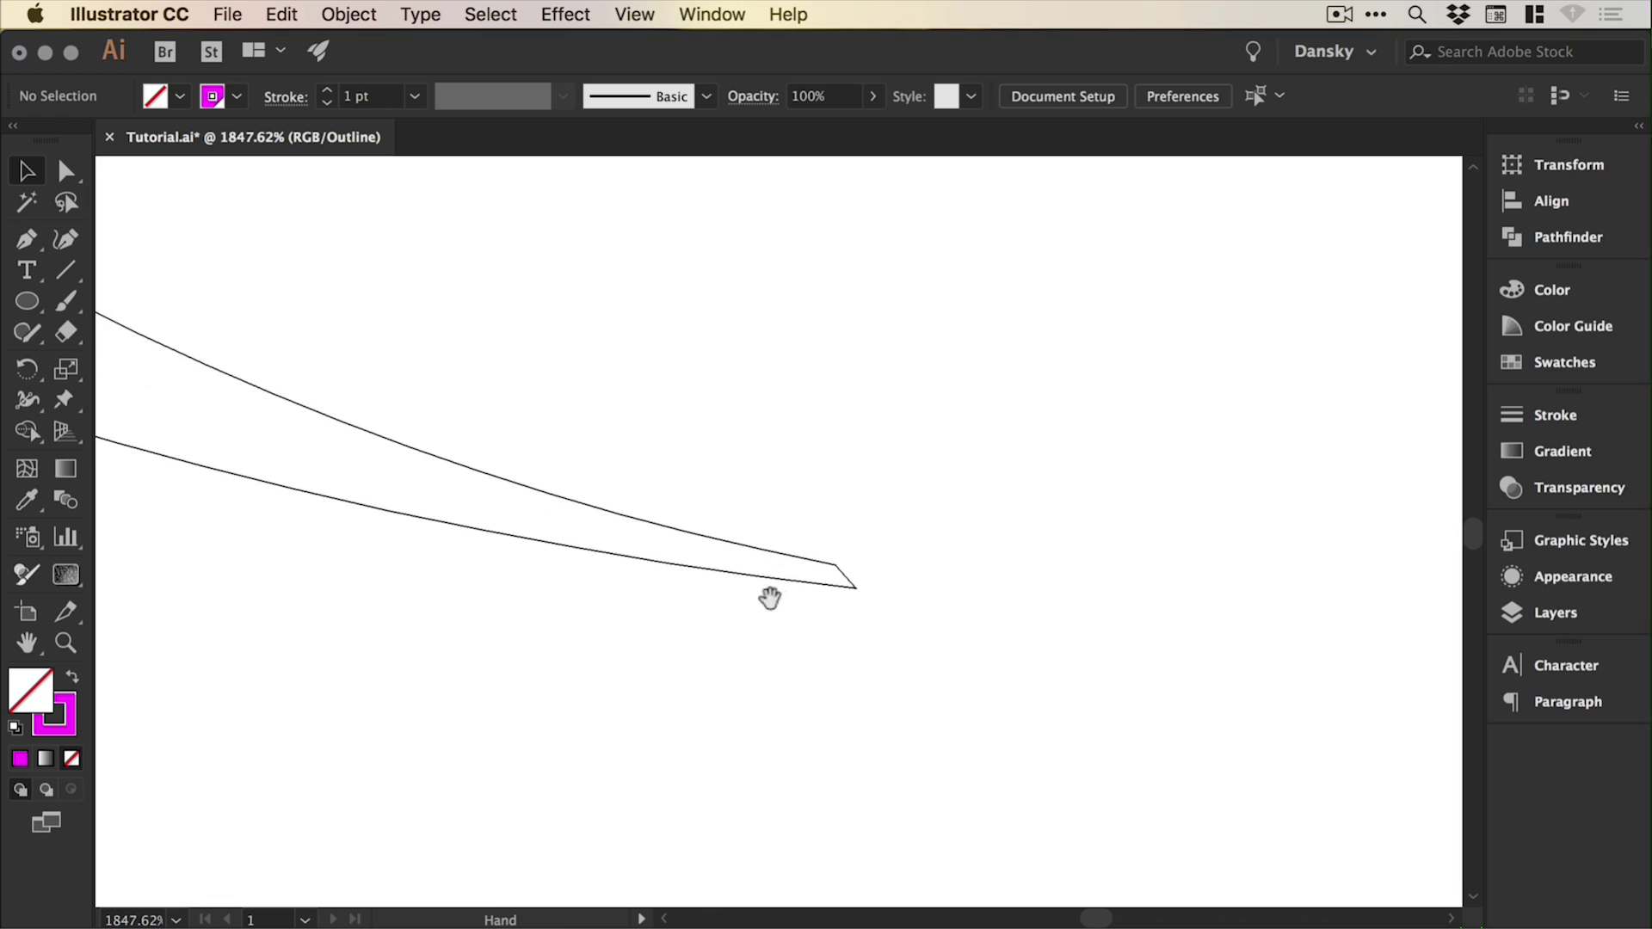
pyautogui.click(840, 565)
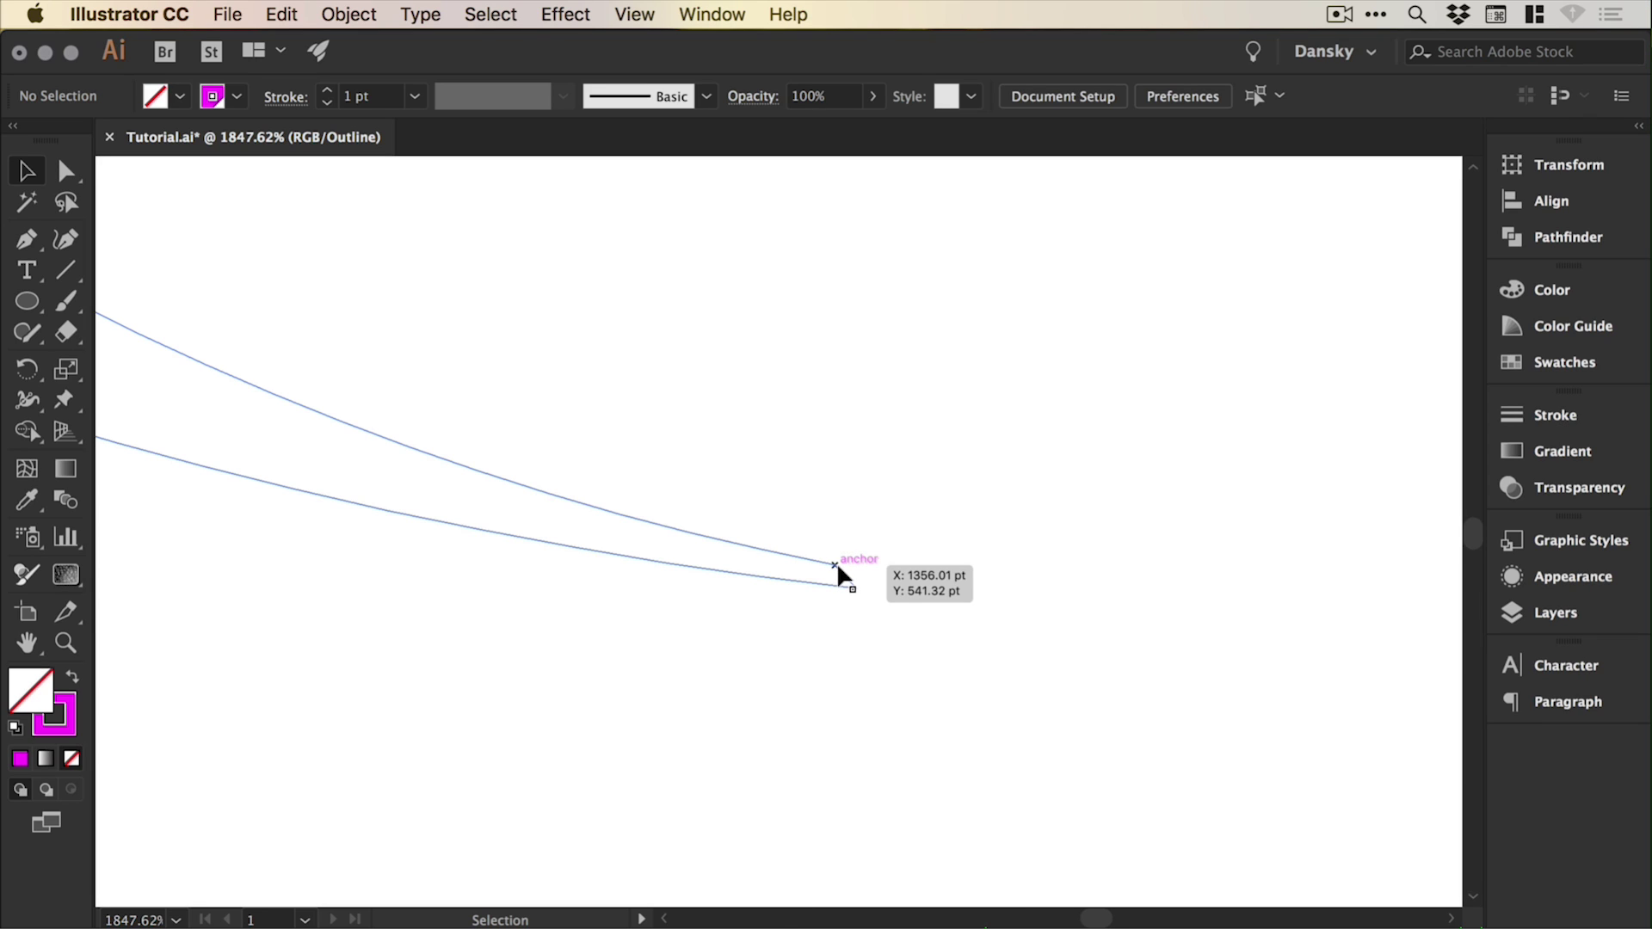
pyautogui.press('super+minus')
pyautogui.press('super+minus')
pyautogui.press('super+minus')
pyautogui.press('super+minus')
pyautogui.press('super+minus')
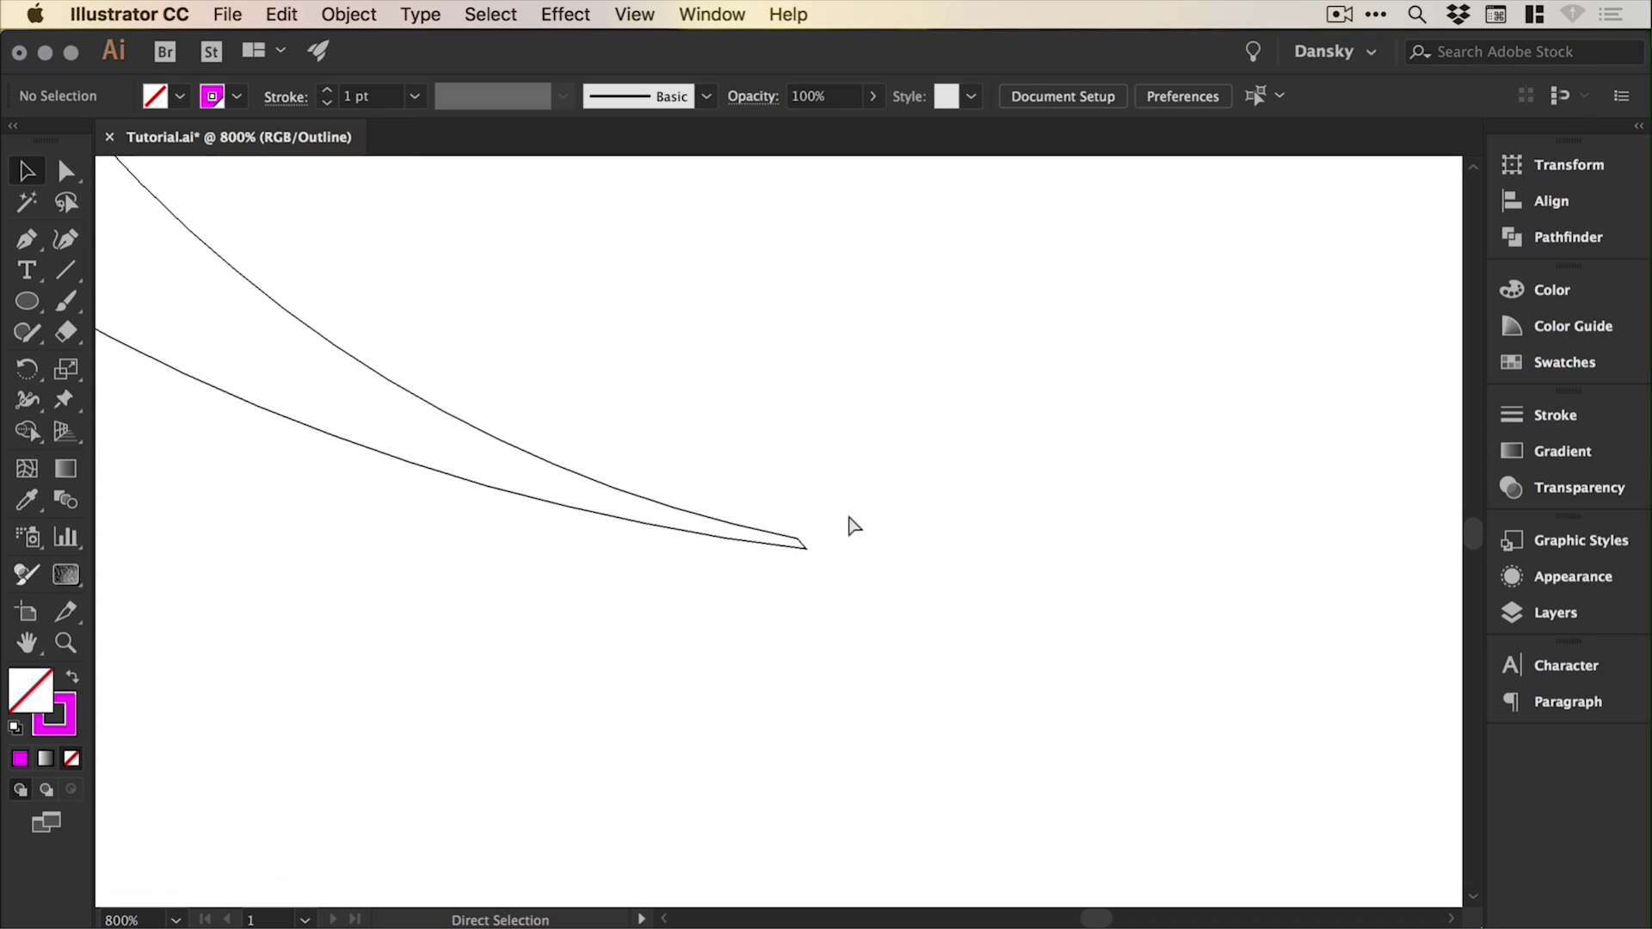
pyautogui.press('super+minus')
# Merge the tiny tip triangle into the region below and split off the wing-body sliver.
pyautogui.press('z')
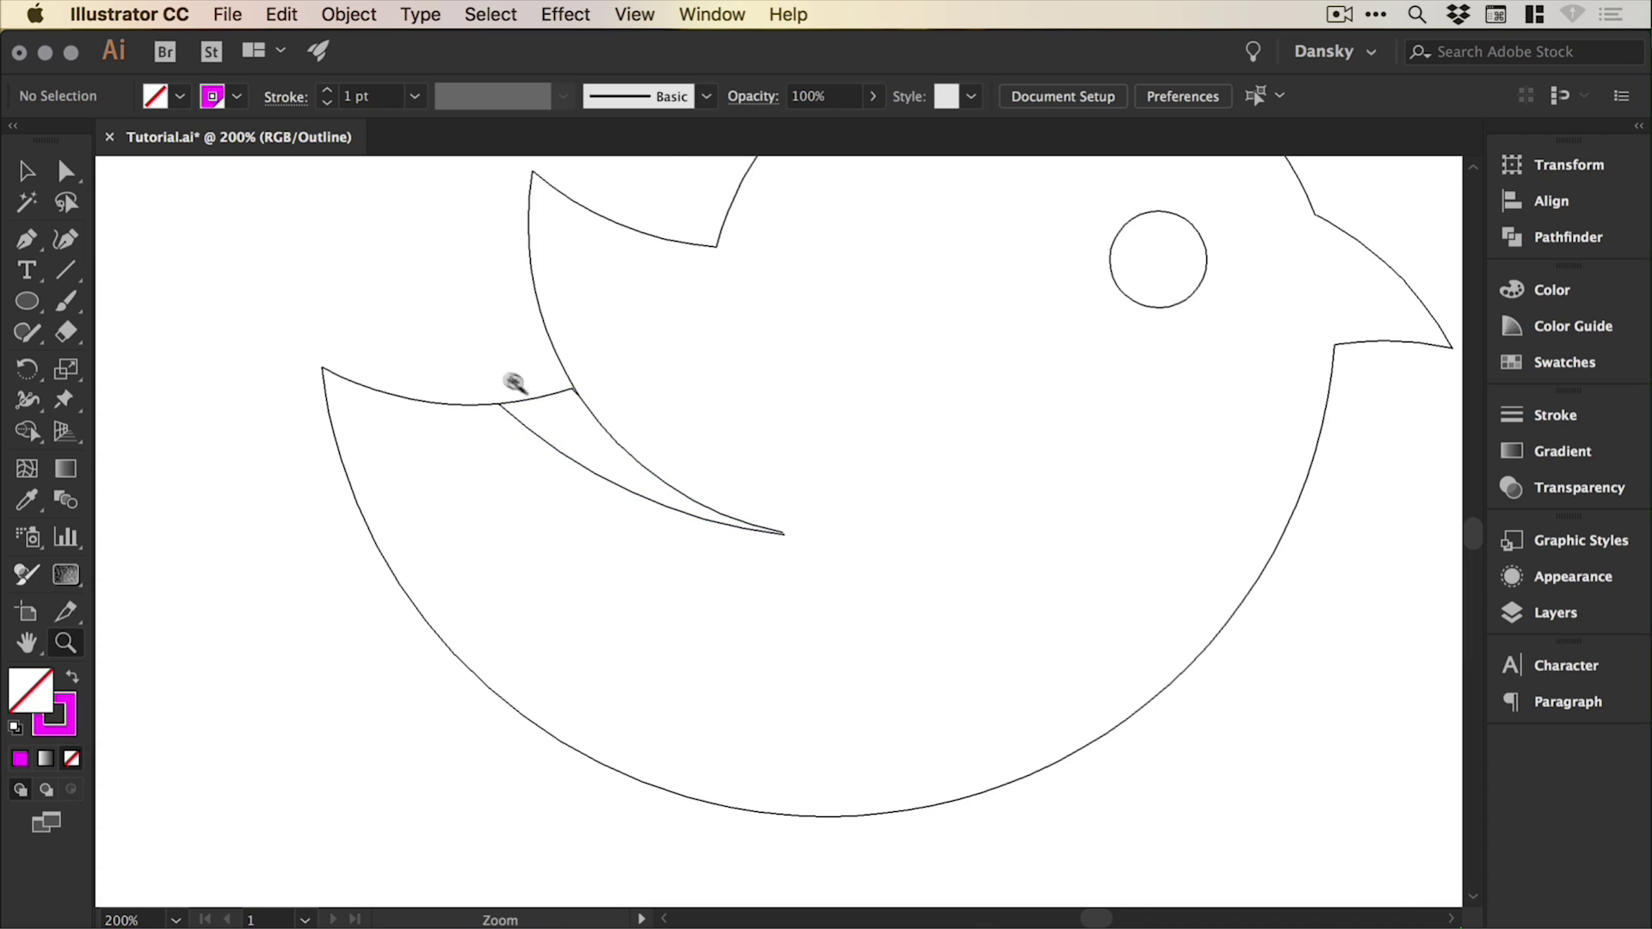
pyautogui.moveTo(513, 379); pyautogui.dragTo(678, 443)
pyautogui.press('v')
pyautogui.moveTo(623, 313); pyautogui.dragTo(818, 501)
pyautogui.moveTo(663, 413); pyautogui.dragTo(874, 564)
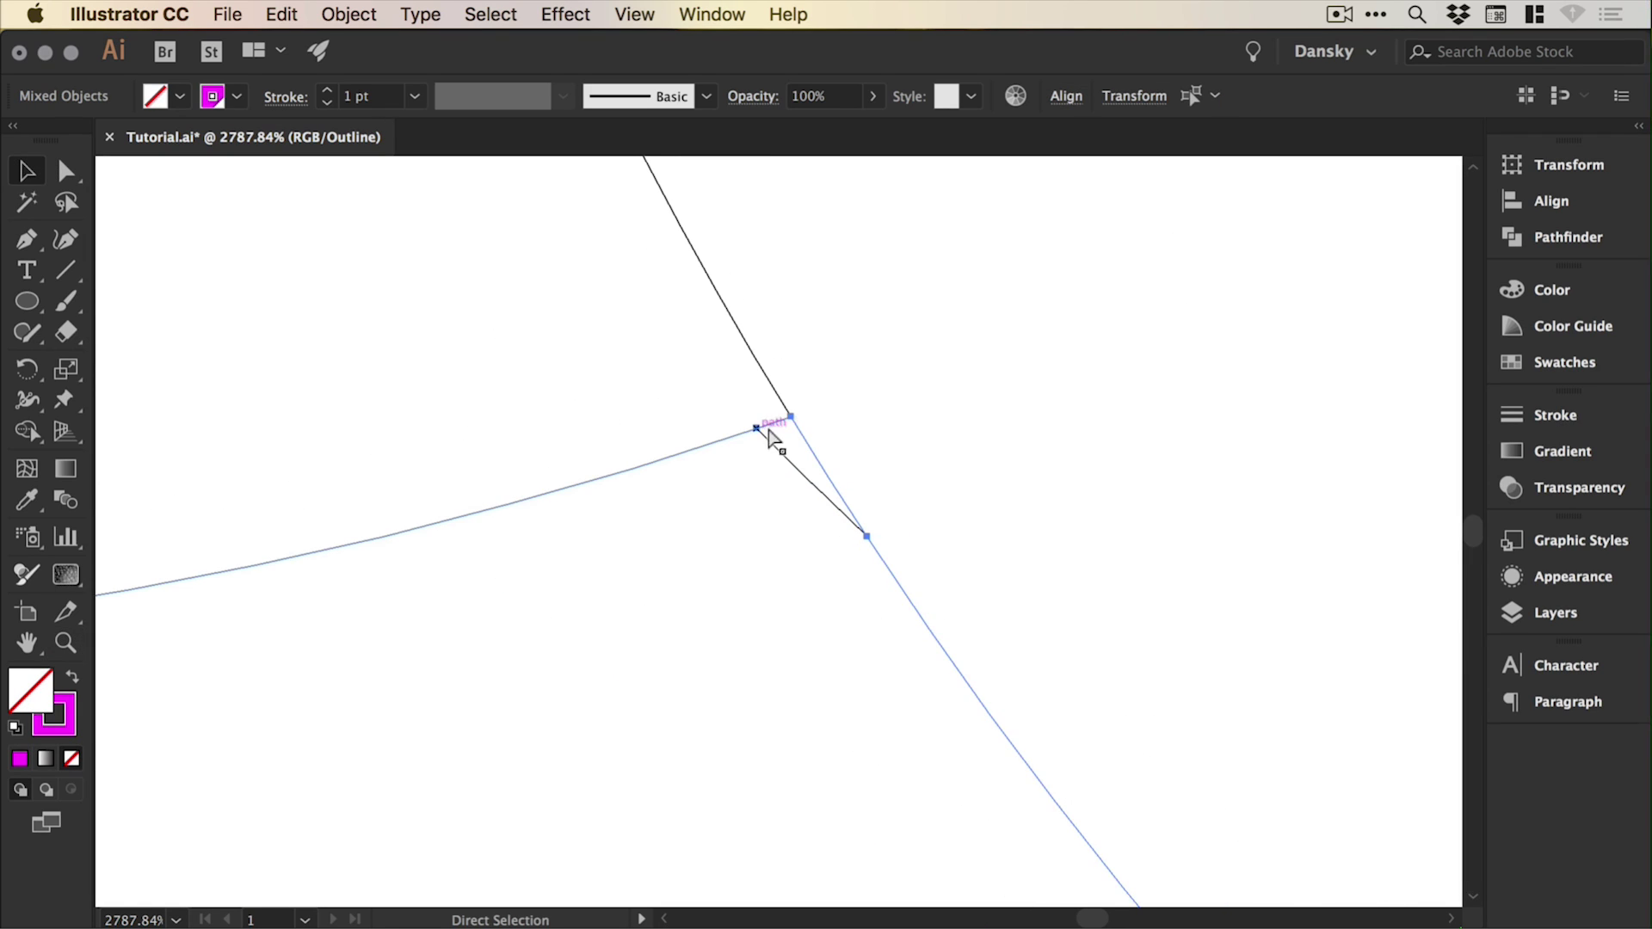
pyautogui.click(26, 431)
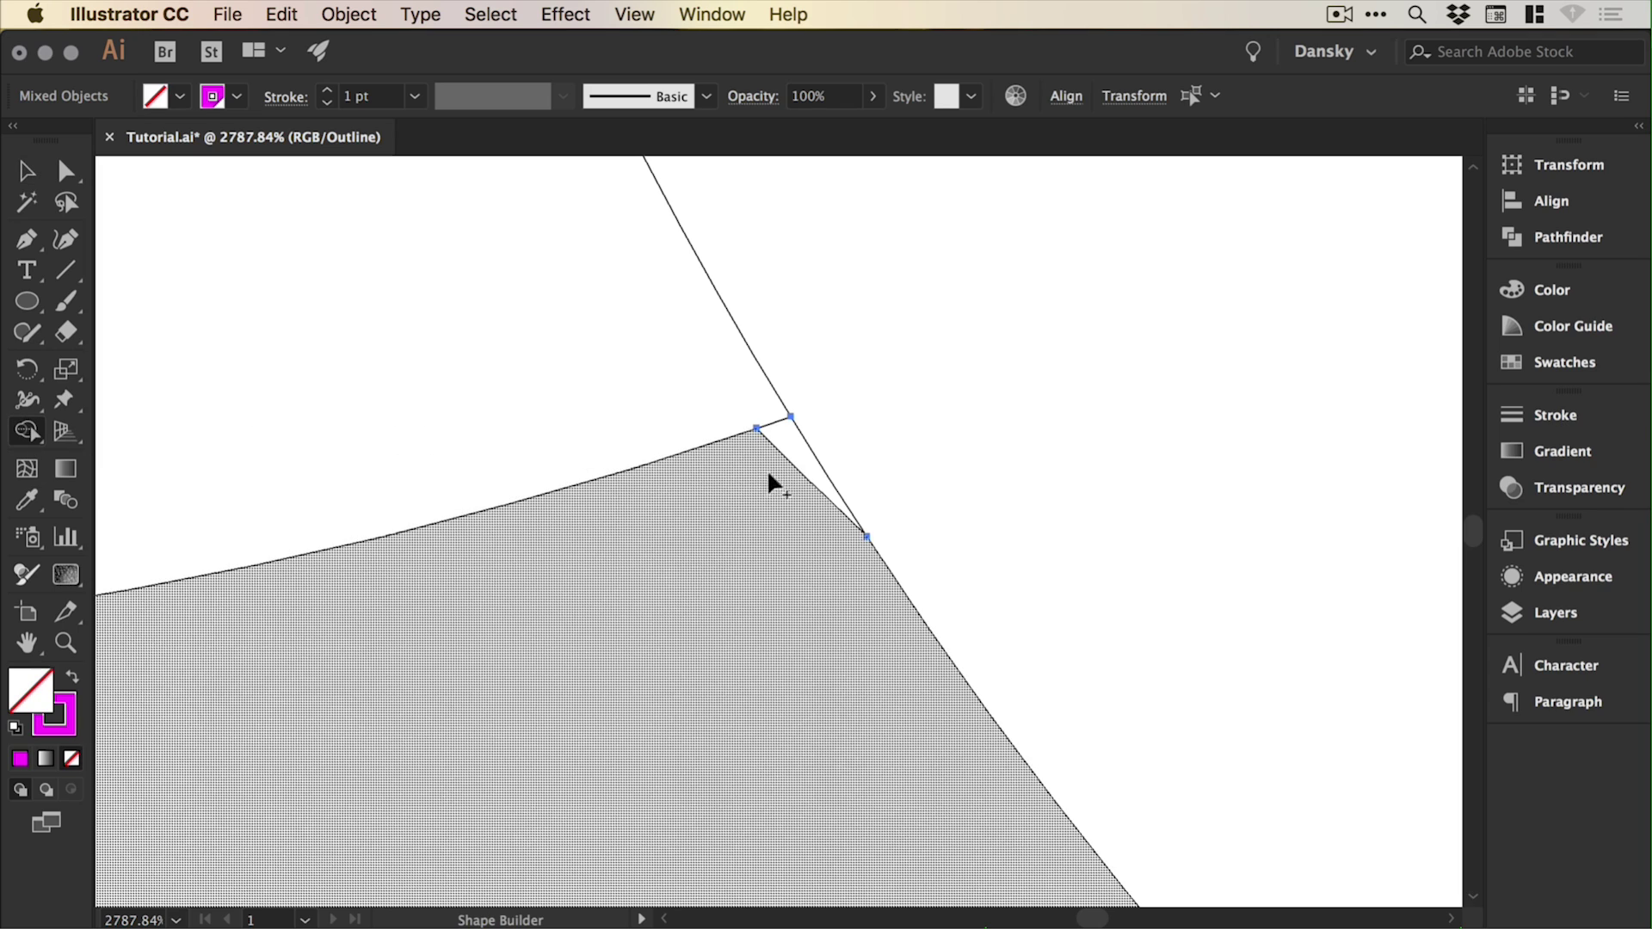
pyautogui.moveTo(787, 438)
pyautogui.mouseDown()
pyautogui.moveTo(775, 476)
pyautogui.moveTo(789, 508)
pyautogui.mouseUp()
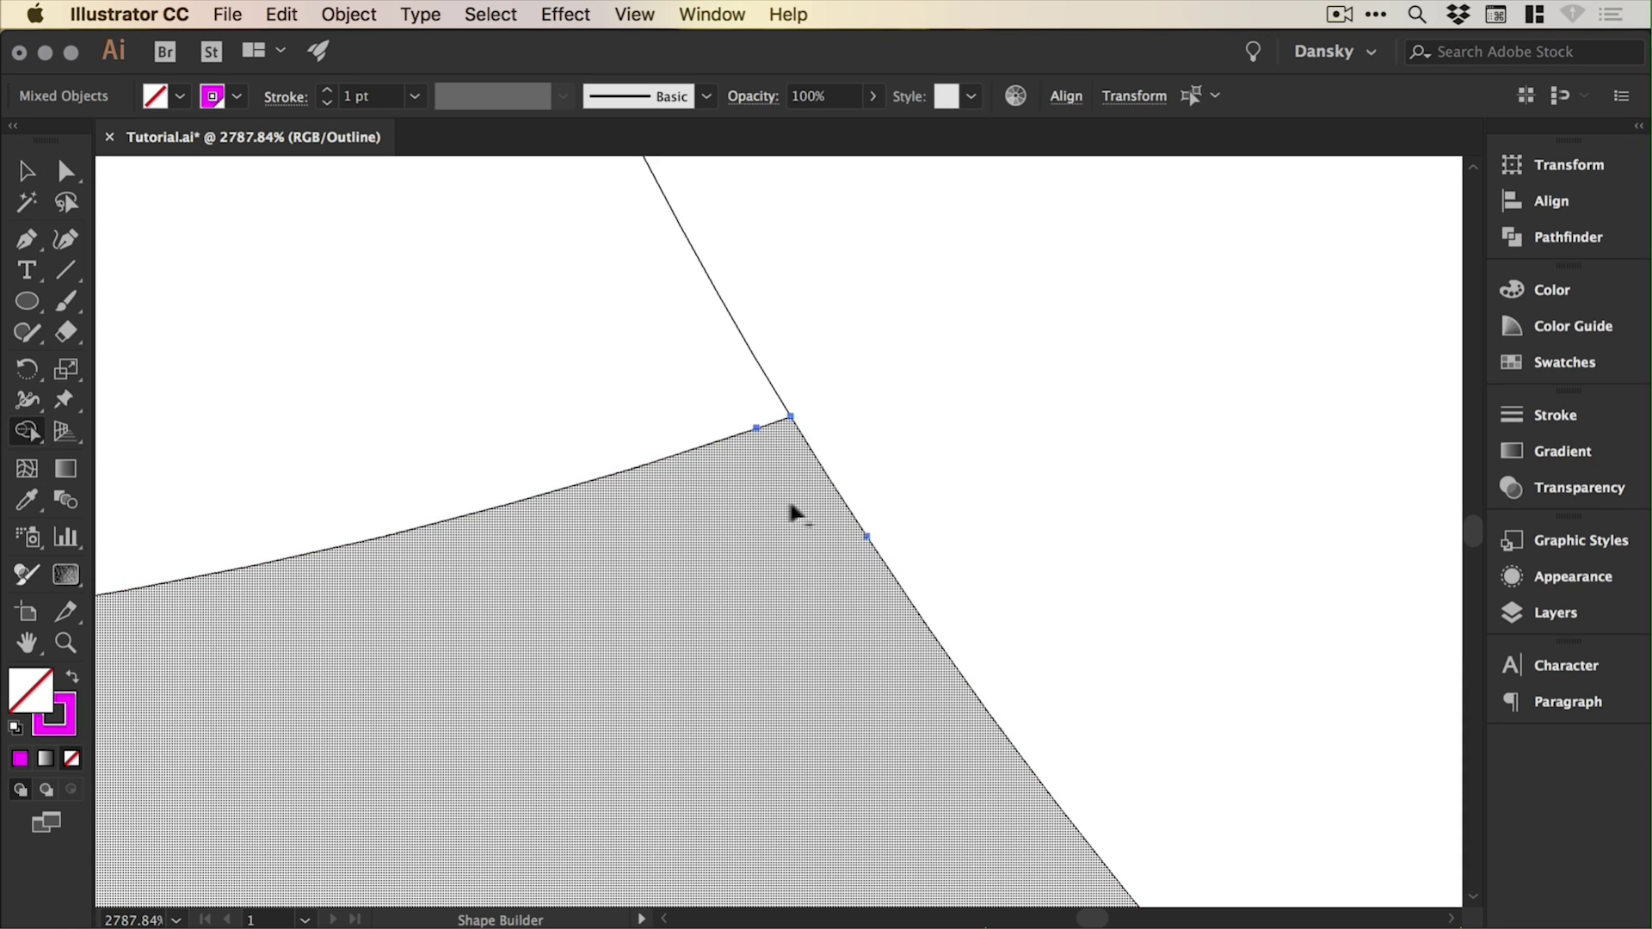
pyautogui.press('v')
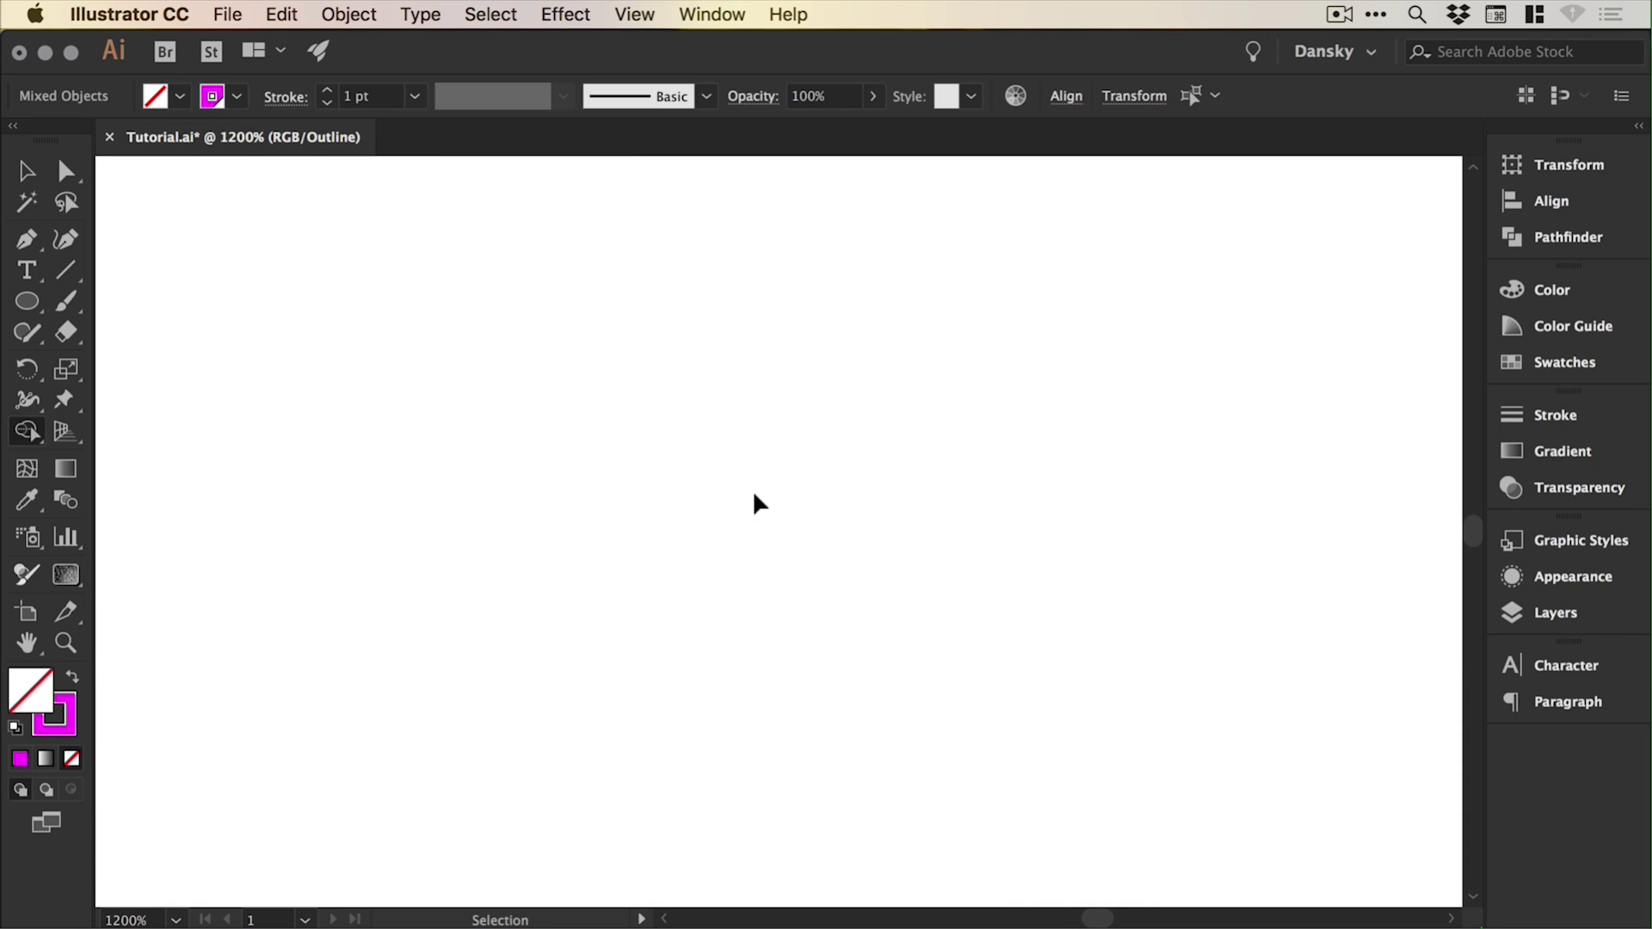
pyautogui.press('super+0')
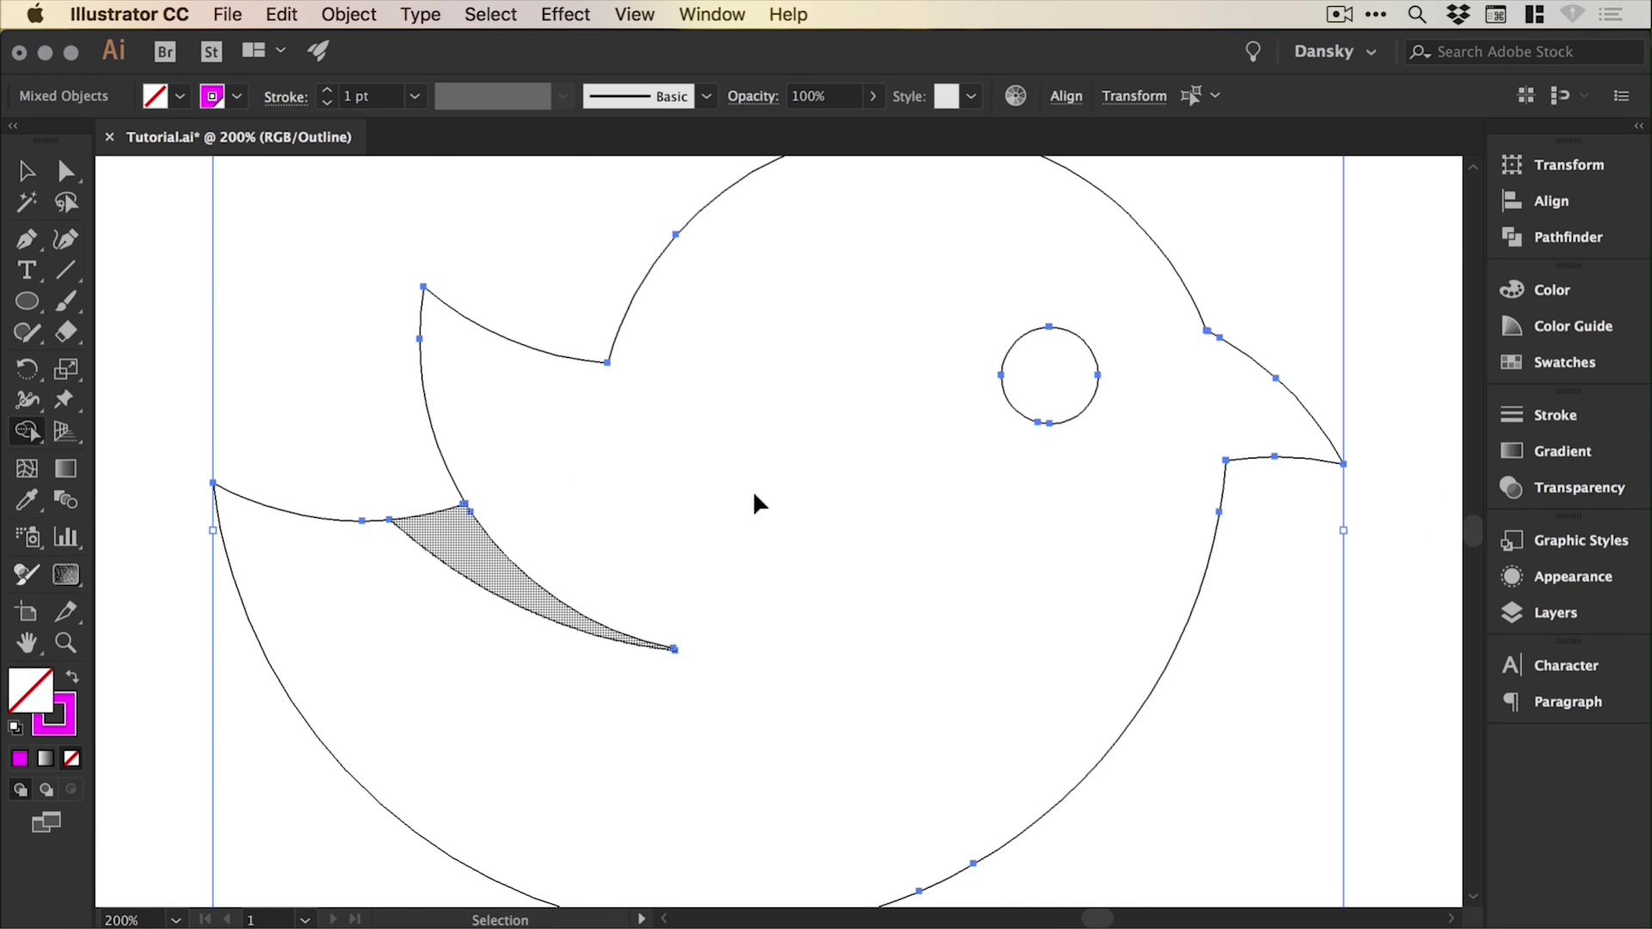
pyautogui.hotkey('shift', 'm')
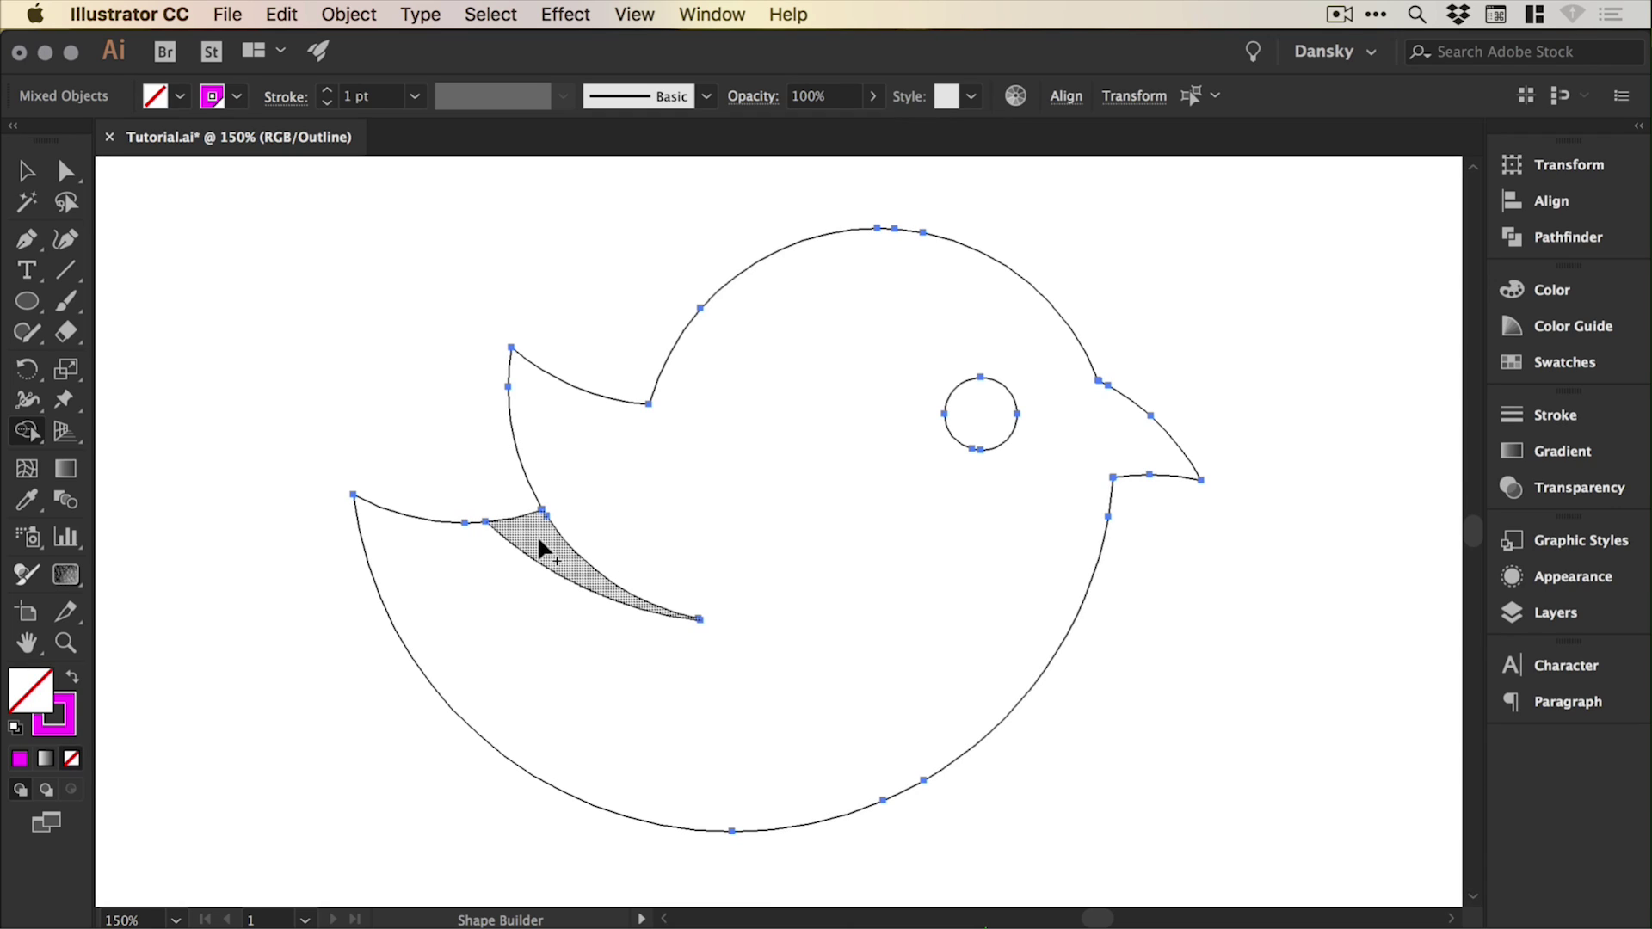
pyautogui.click(544, 533)
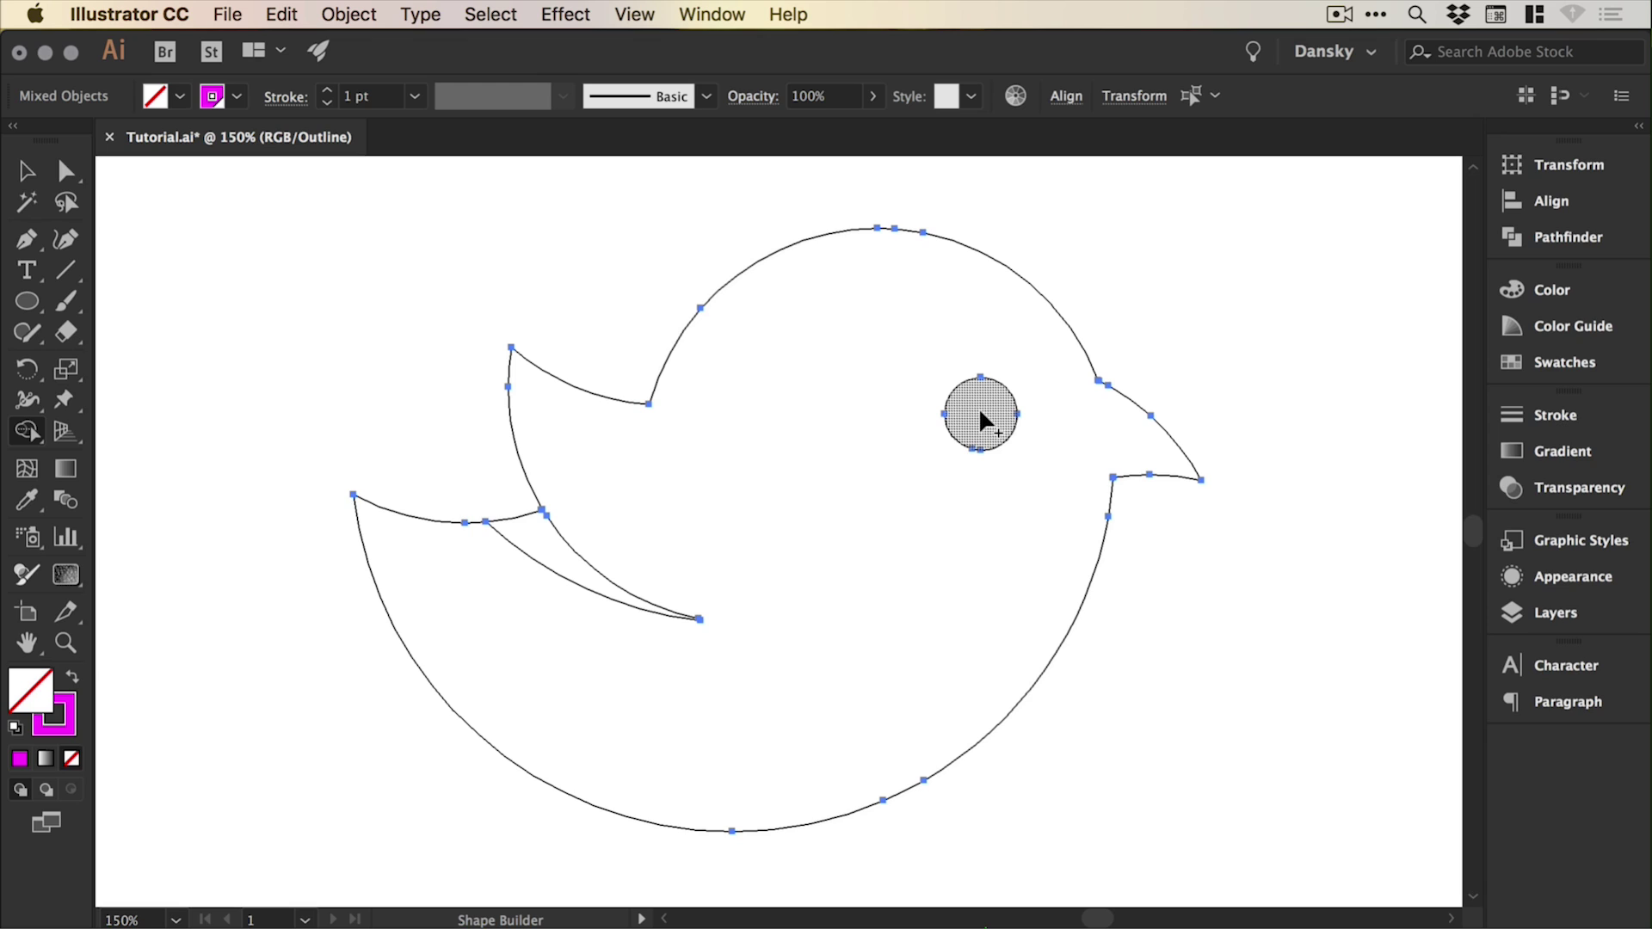
# Deselect everything and switch the artwork to full Preview mode.
pyautogui.press('v')
pyautogui.click(1275, 317)
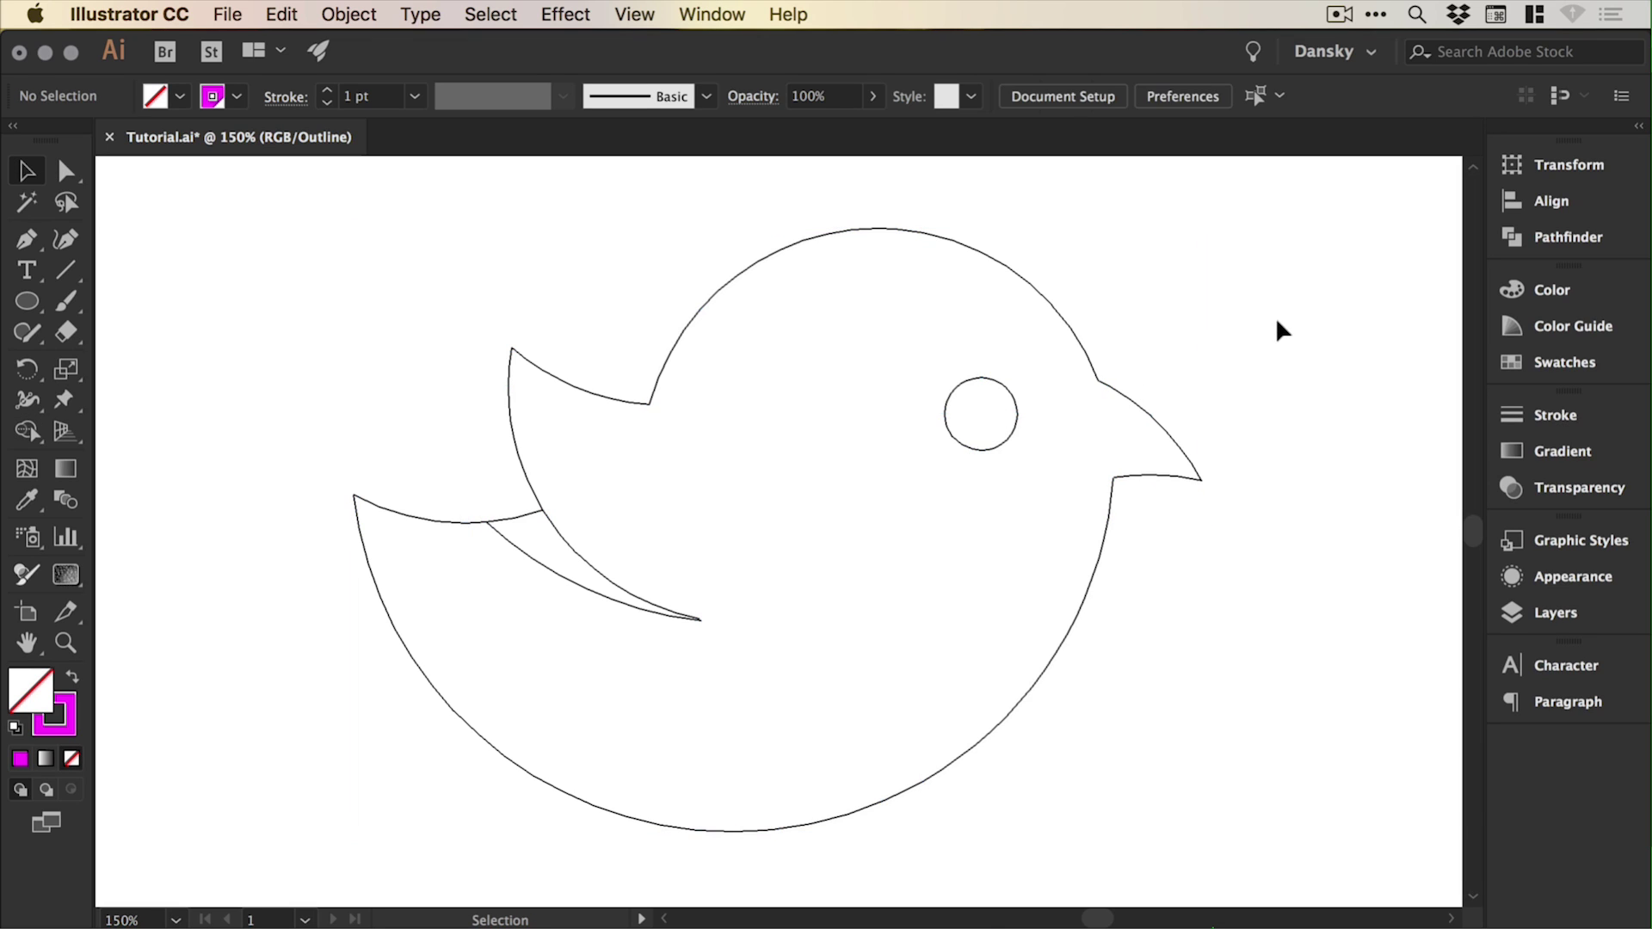
pyautogui.press('a')
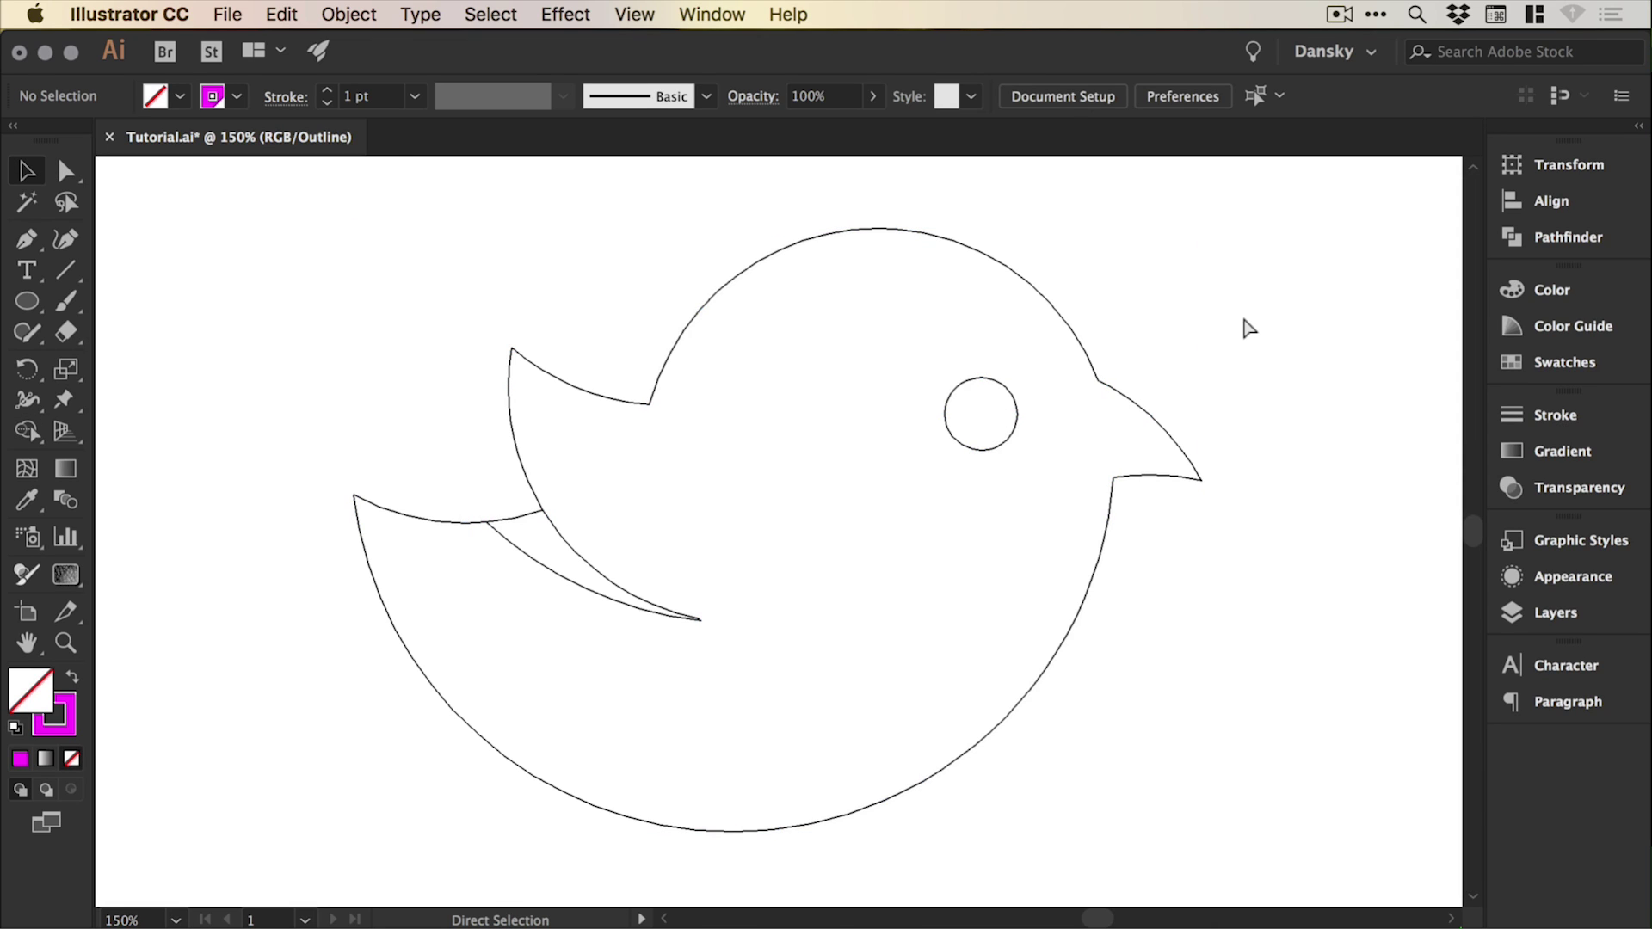
pyautogui.press('super+y')
pyautogui.press('v')
pyautogui.moveTo(517, 350); pyautogui.dragTo(537, 340)
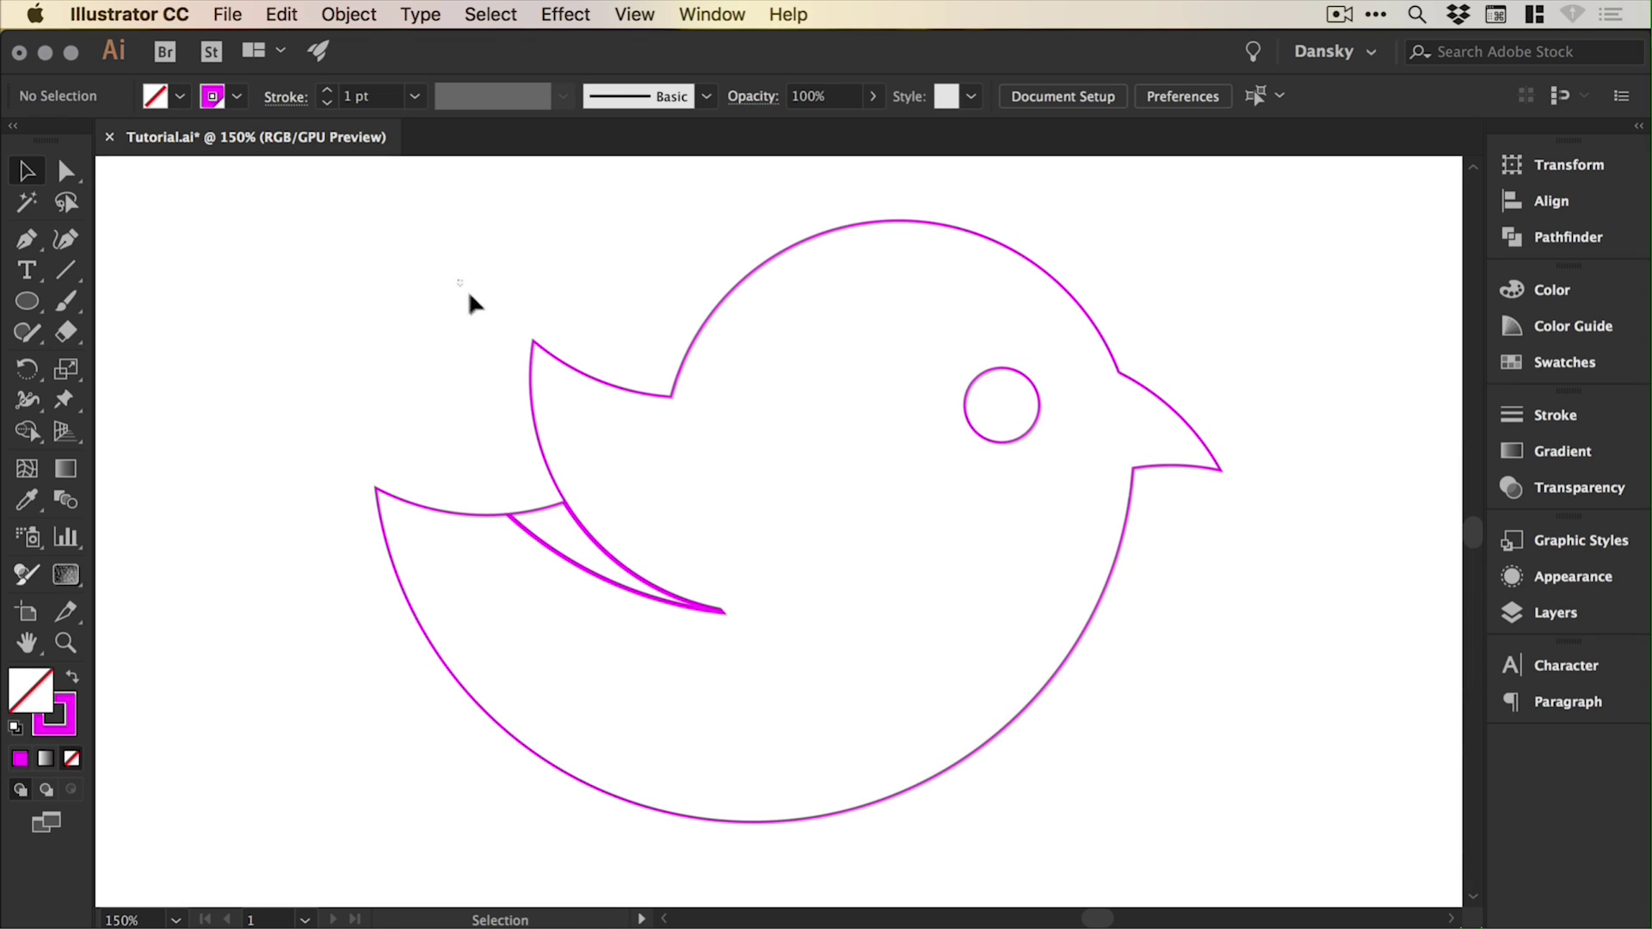
# Marquee-select all the bird's paths, make them one compound path, and select it.
pyautogui.moveTo(469, 293); pyautogui.dragTo(1195, 767)
pyautogui.click(402, 386)
pyautogui.moveTo(474, 289); pyautogui.dragTo(1205, 639)
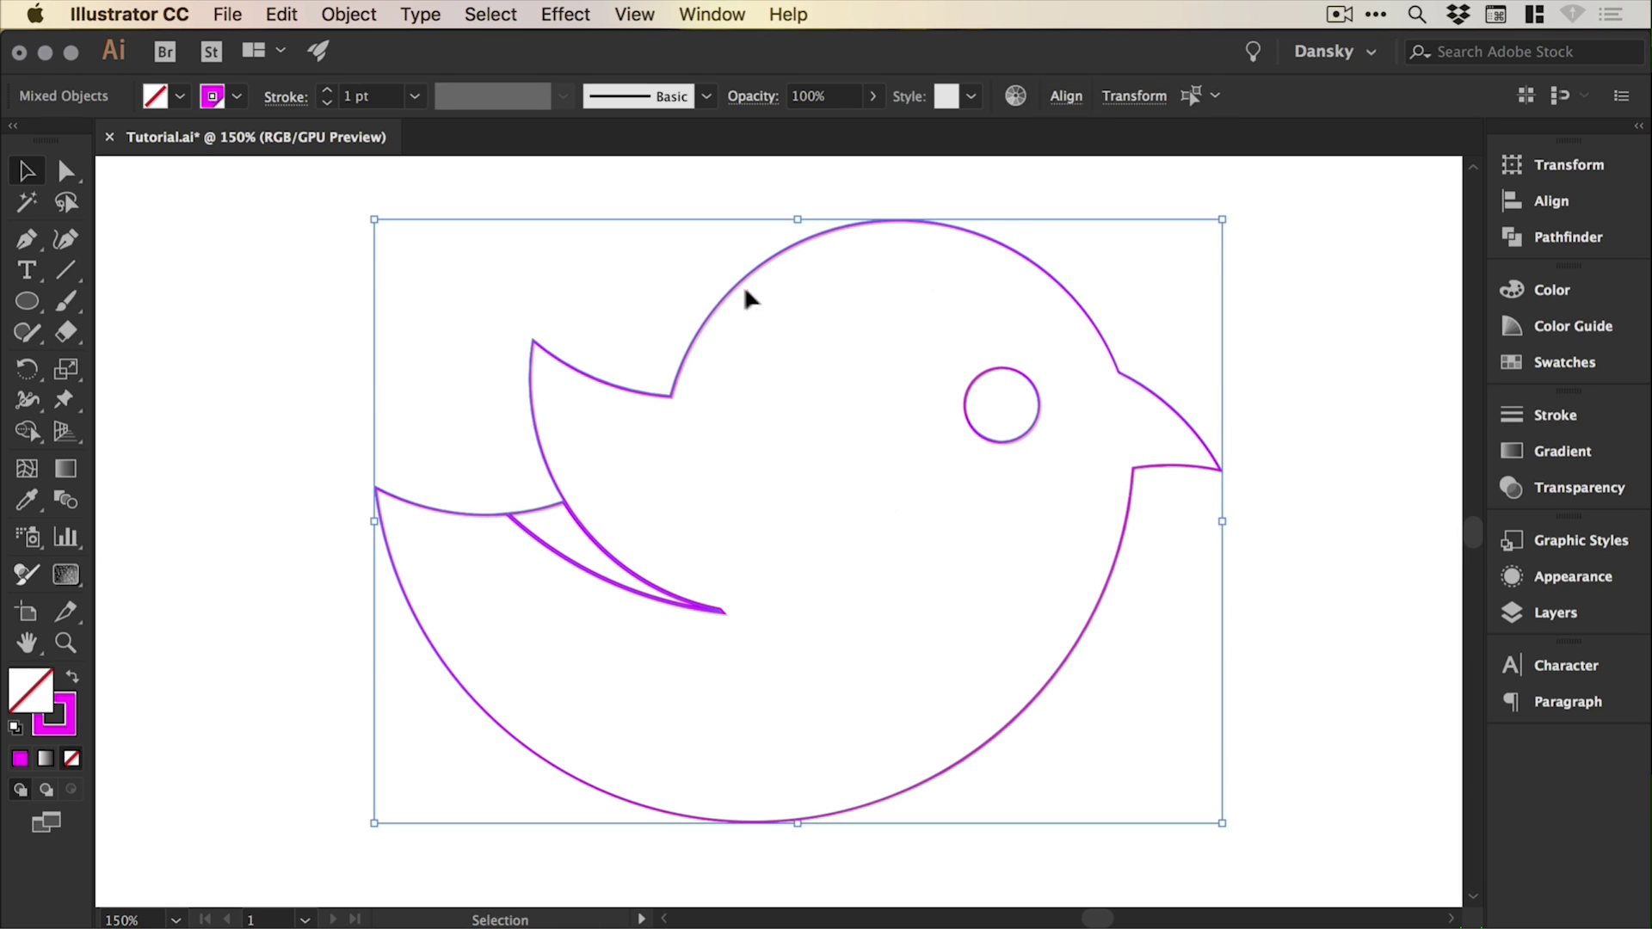
pyautogui.click(342, 12)
pyautogui.click(362, 106)
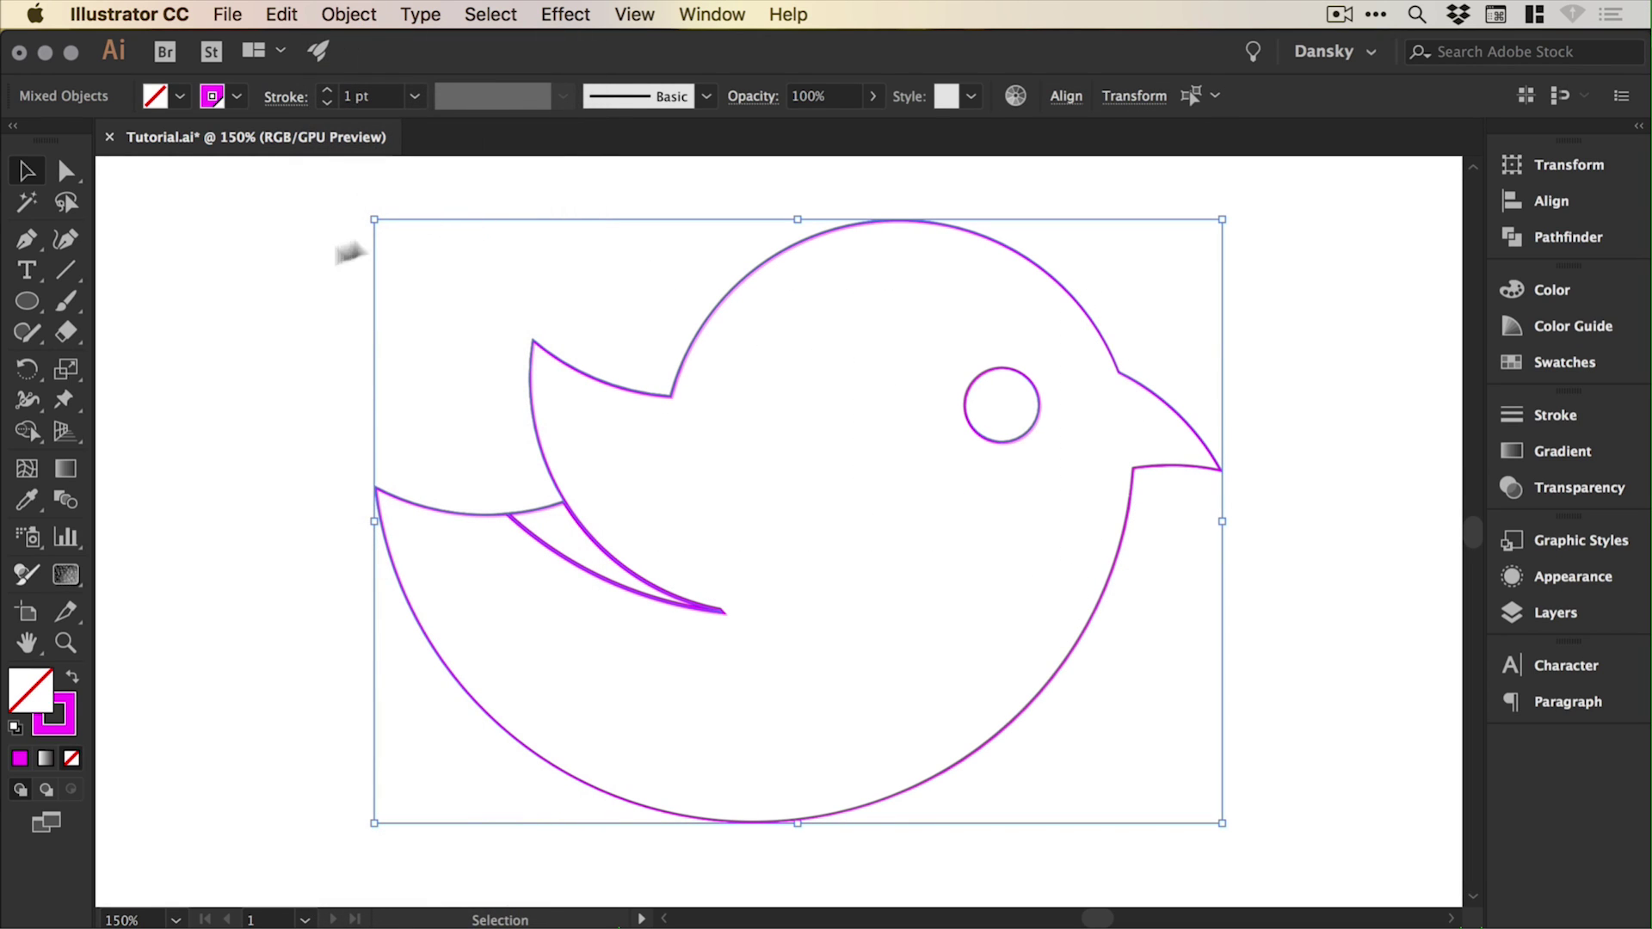
pyautogui.click(273, 272)
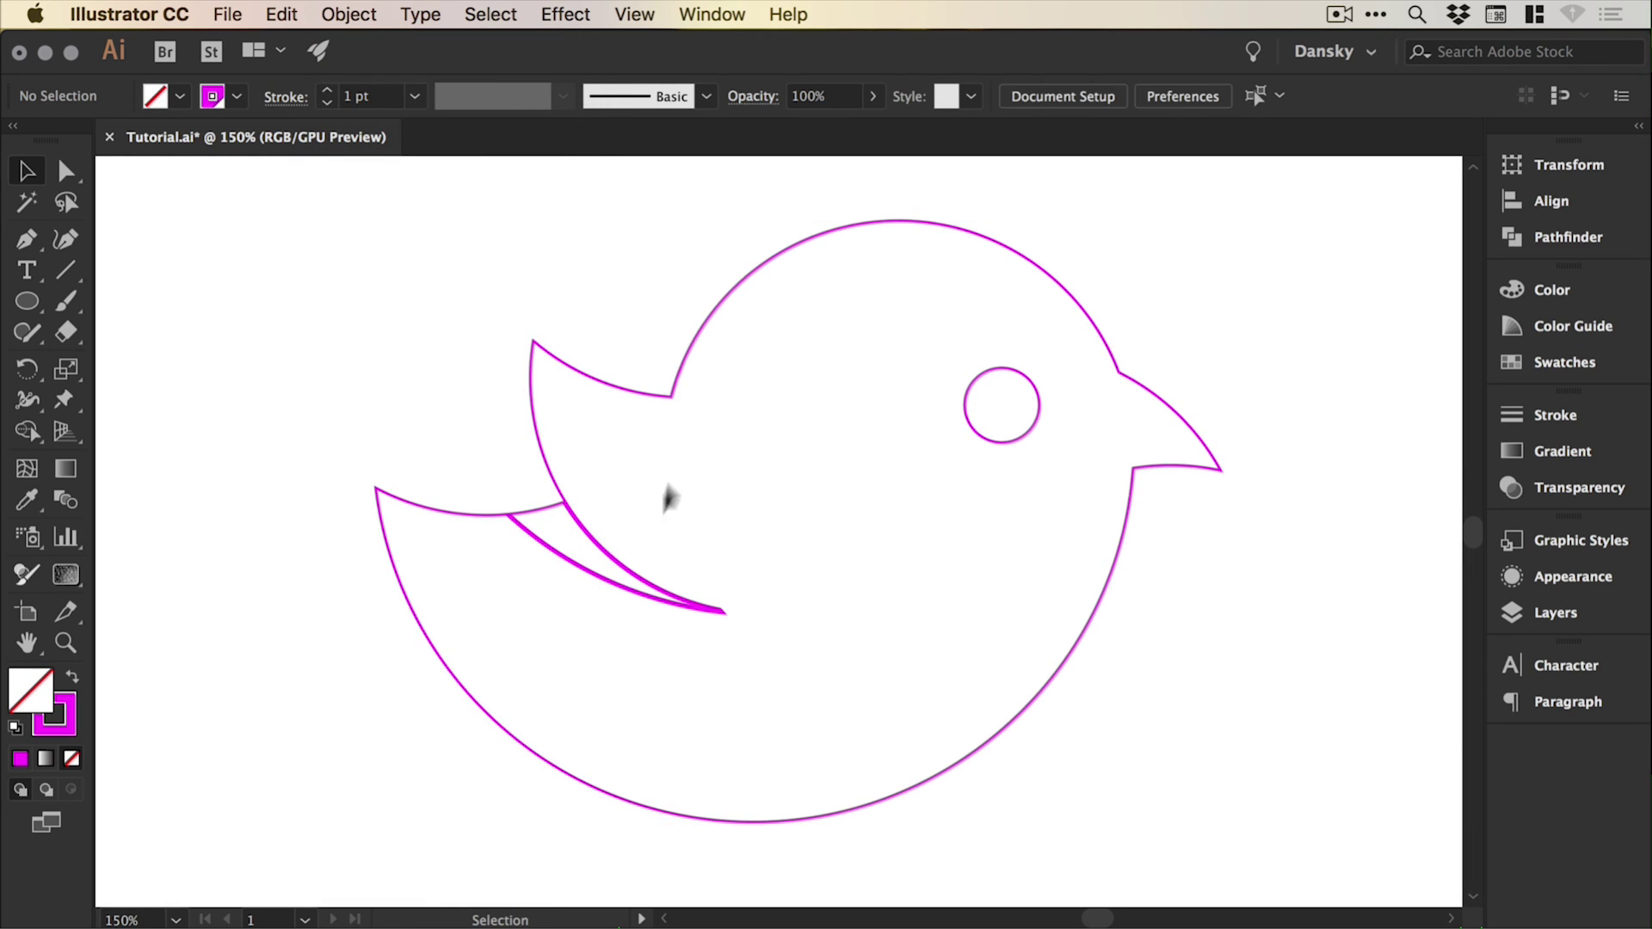
pyautogui.click(684, 363)
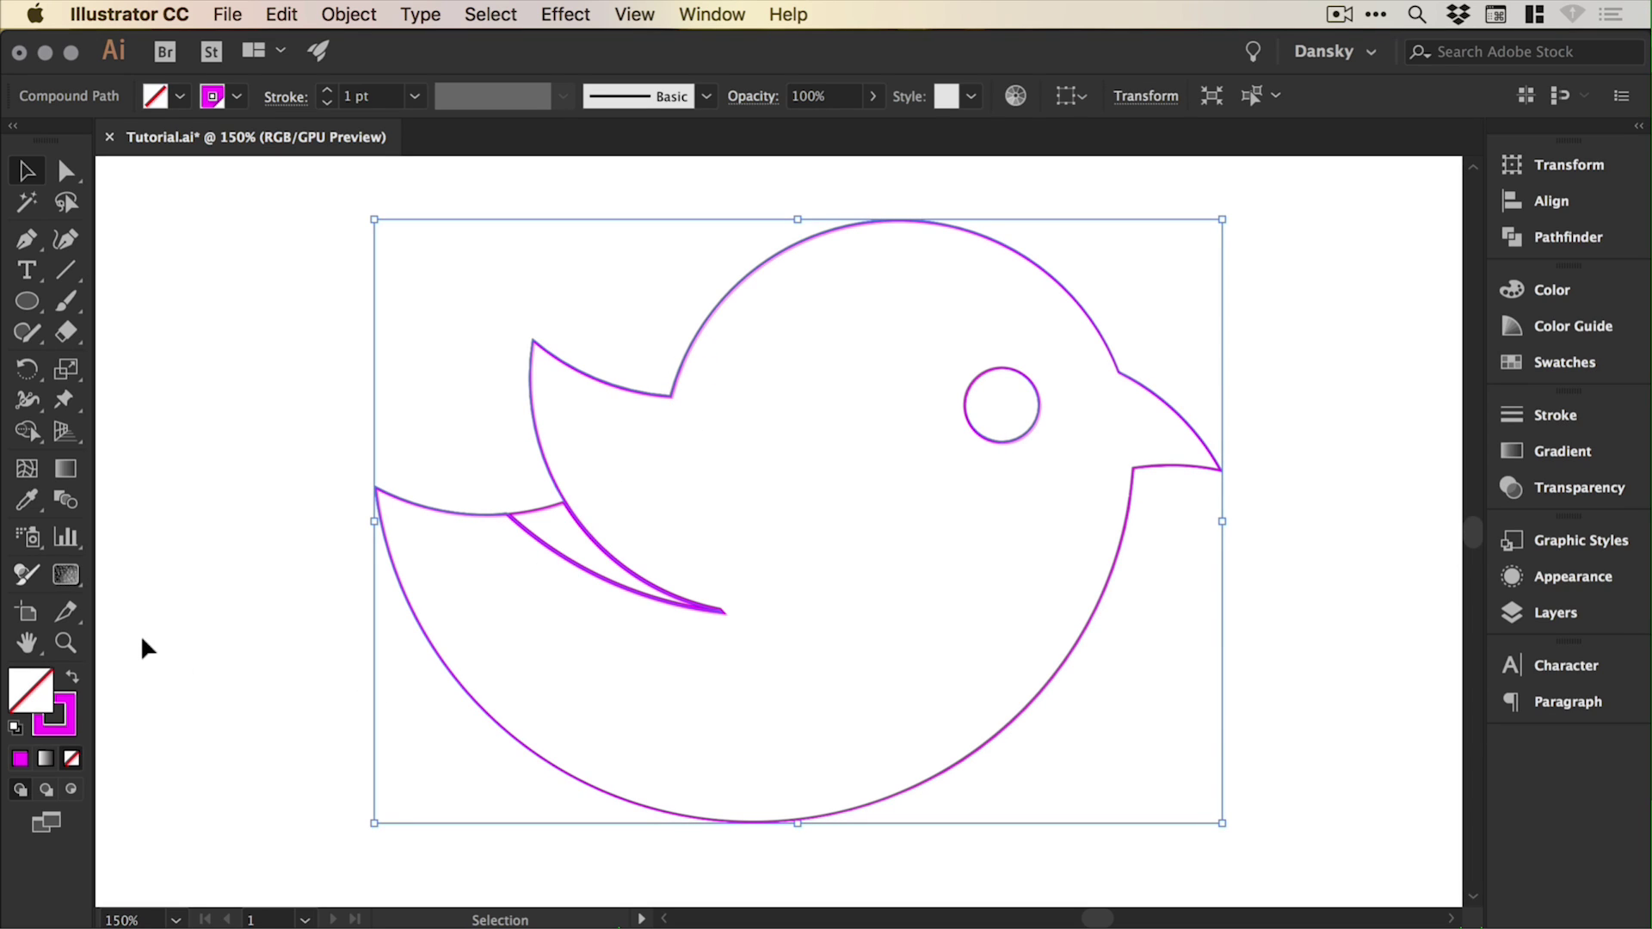
# Give the bird a flat ffe937 yellow fill with no outline.
pyautogui.click(74, 681)
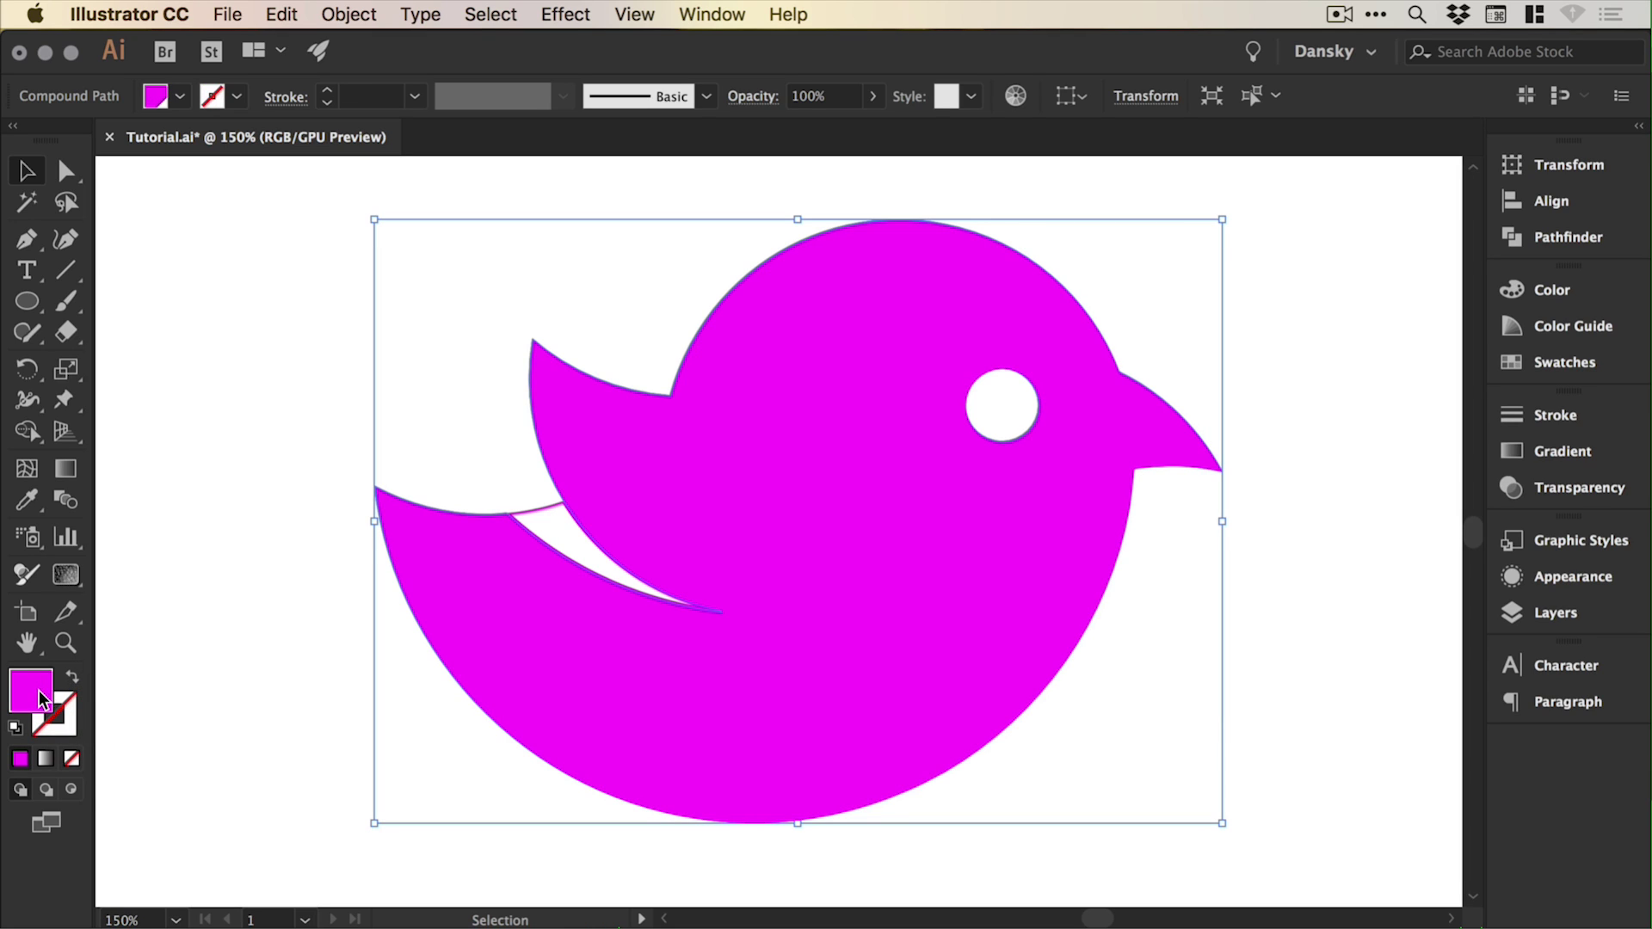
pyautogui.doubleClick(34, 697)
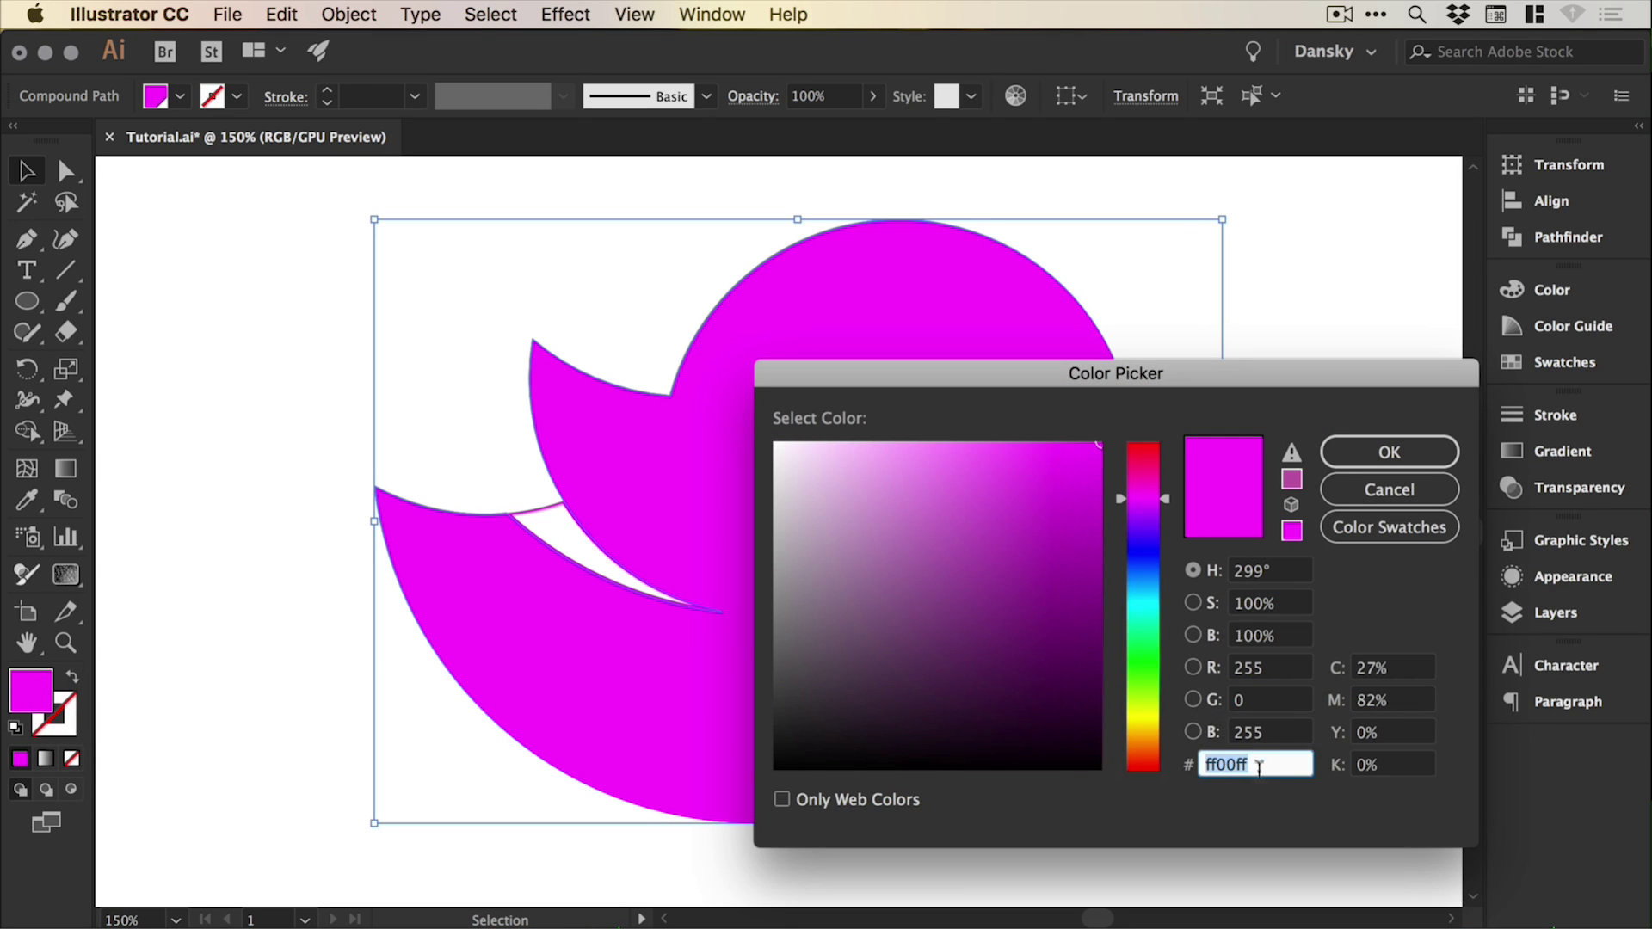
pyautogui.moveTo(950, 493); pyautogui.dragTo(998, 537)
pyautogui.moveTo(1144, 568); pyautogui.dragTo(1153, 614)
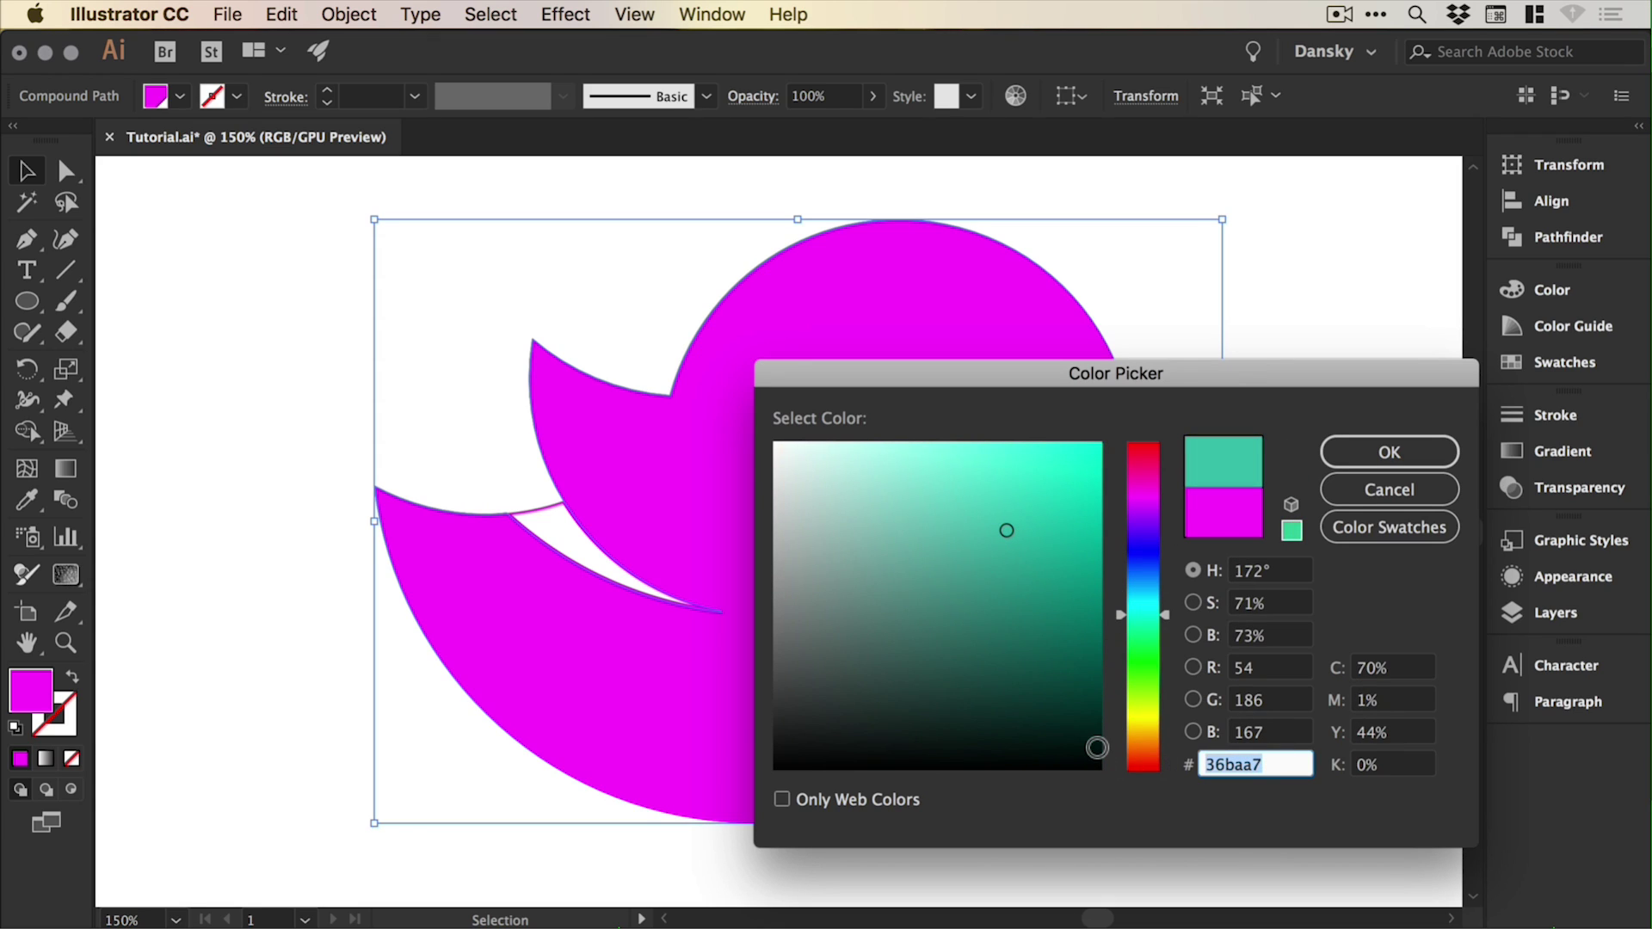
pyautogui.write('ffe')
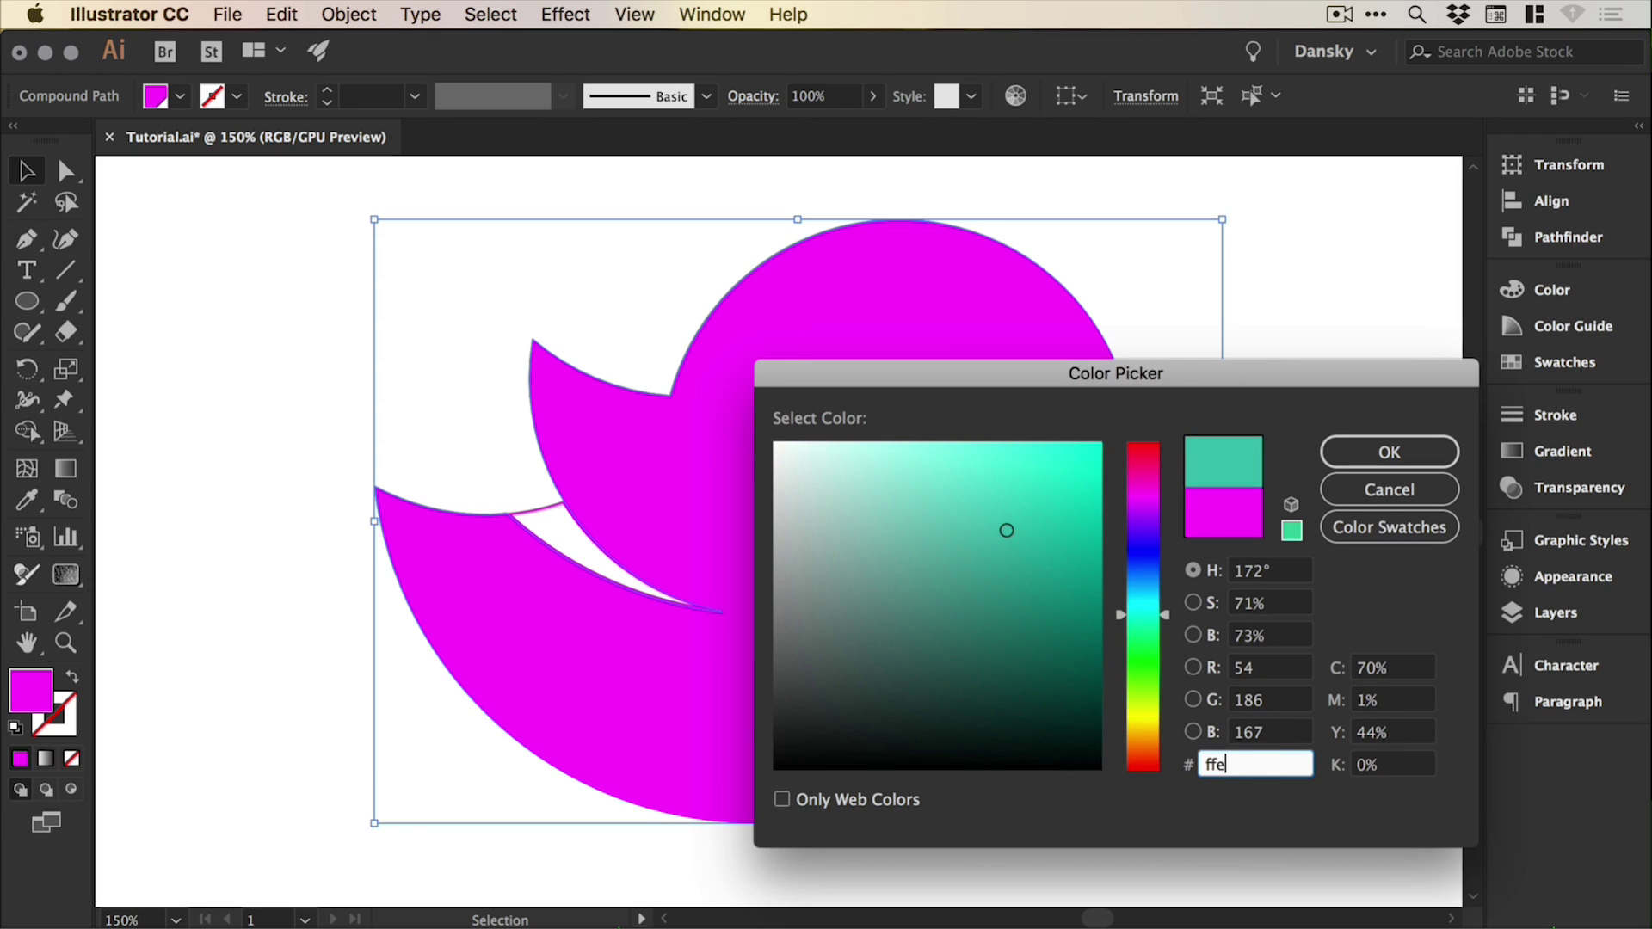
pyautogui.write('937')
pyautogui.press('Return')
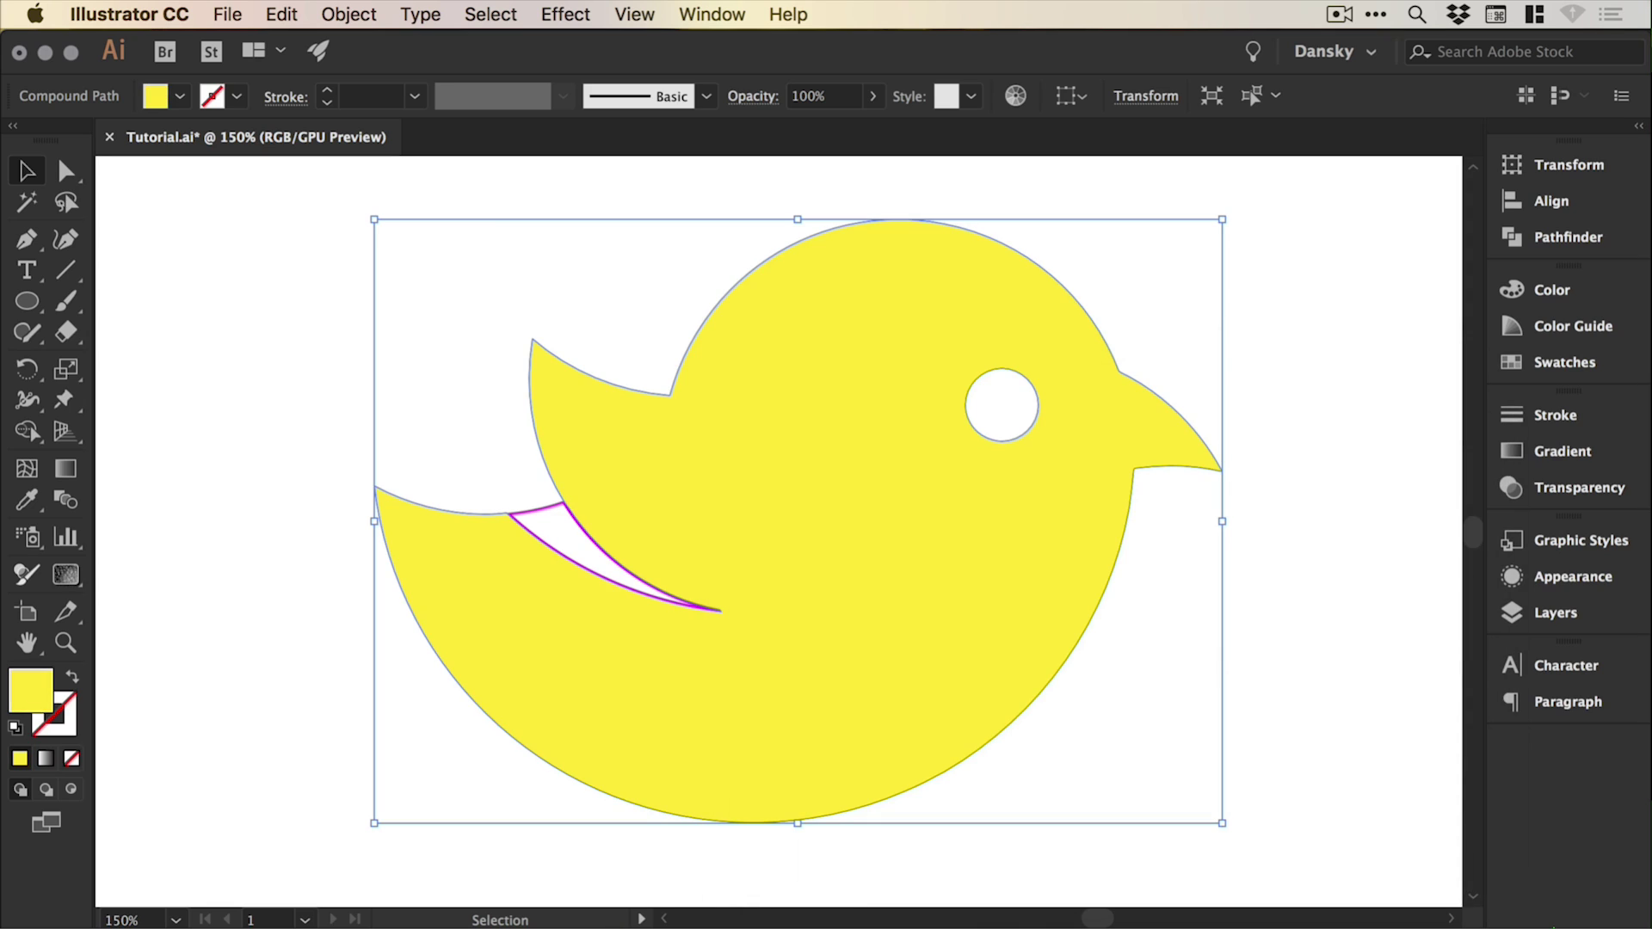
pyautogui.click(276, 422)
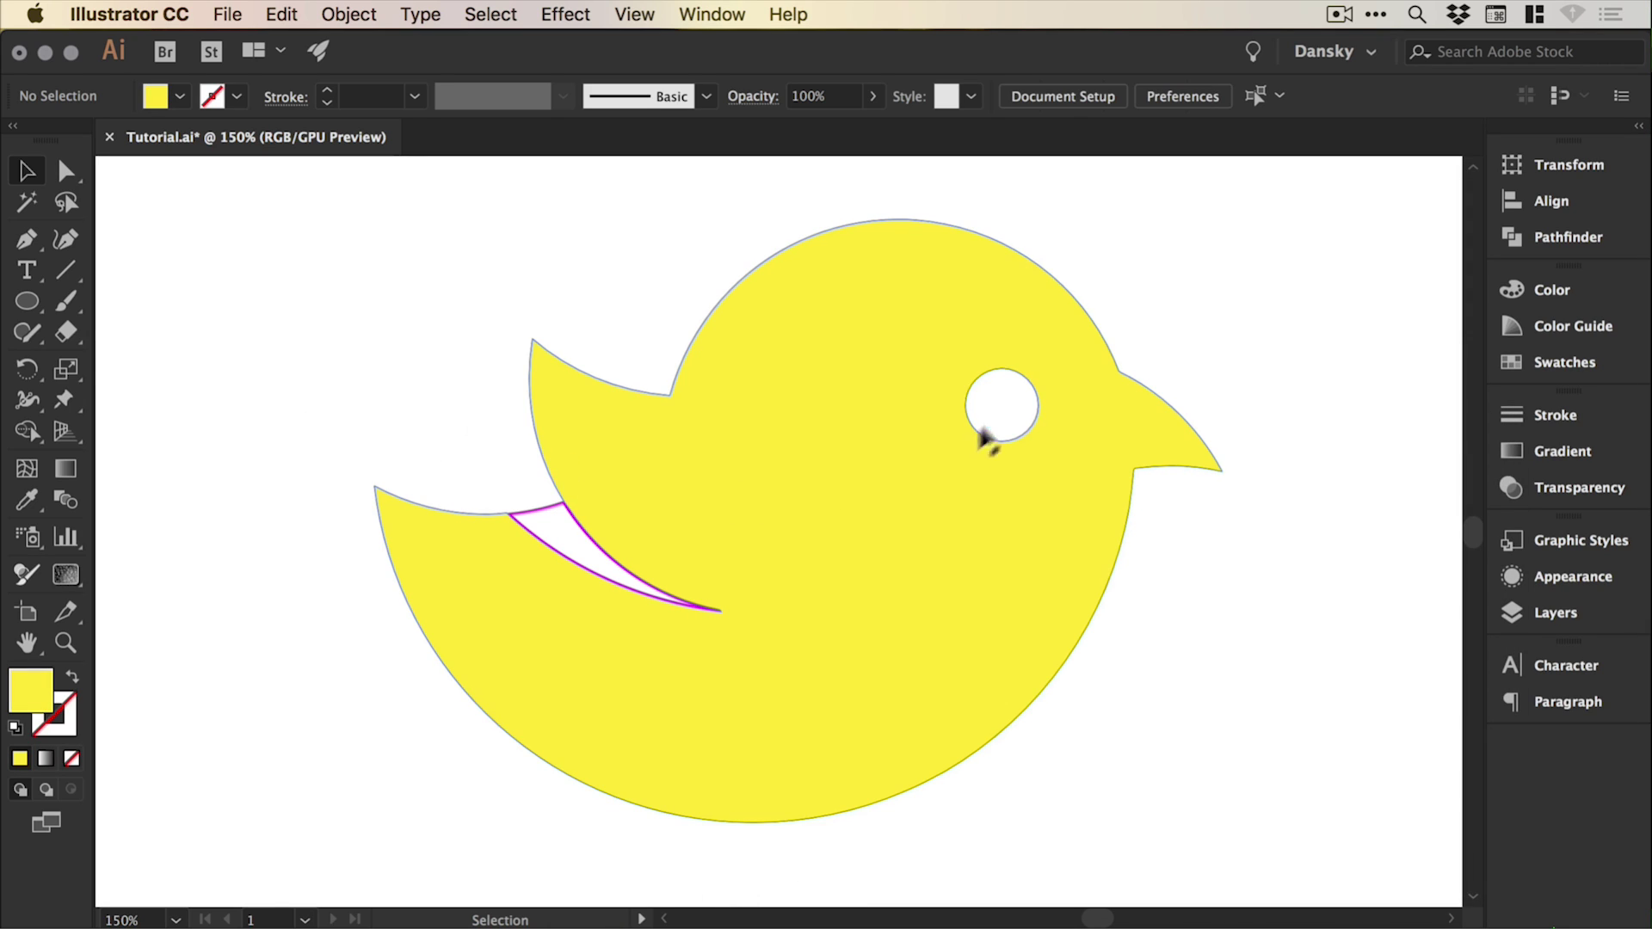
# Test a red ellipse behind the bird's head, then remove it again.
pyautogui.click(43, 302)
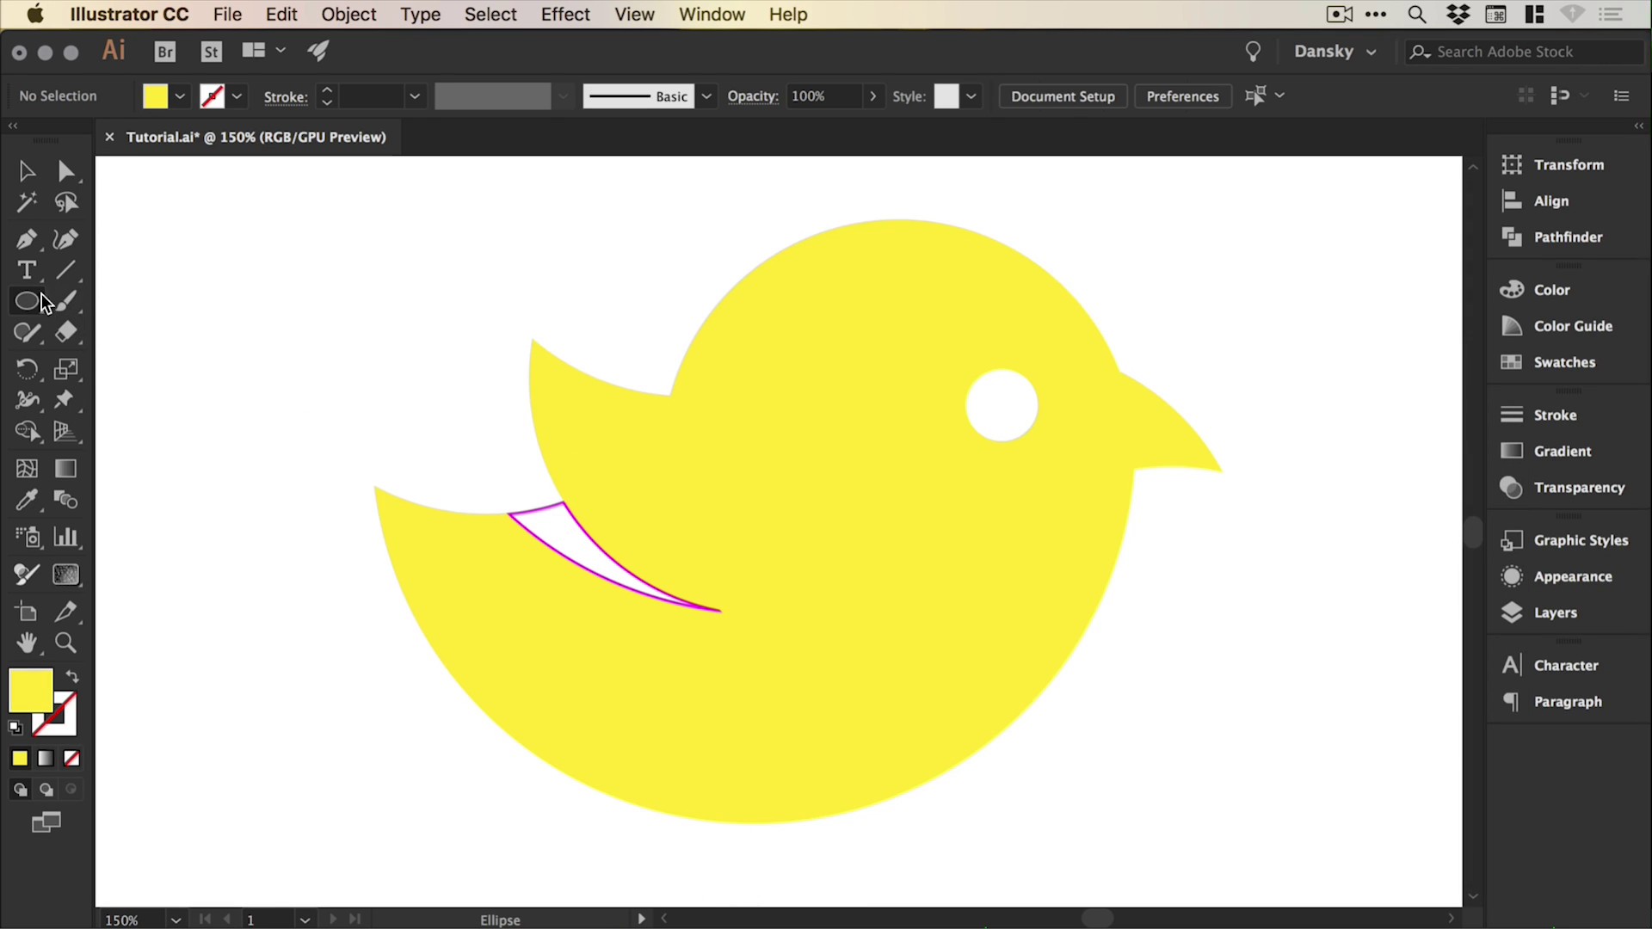
pyautogui.moveTo(700, 197); pyautogui.dragTo(1136, 569)
pyautogui.press('v')
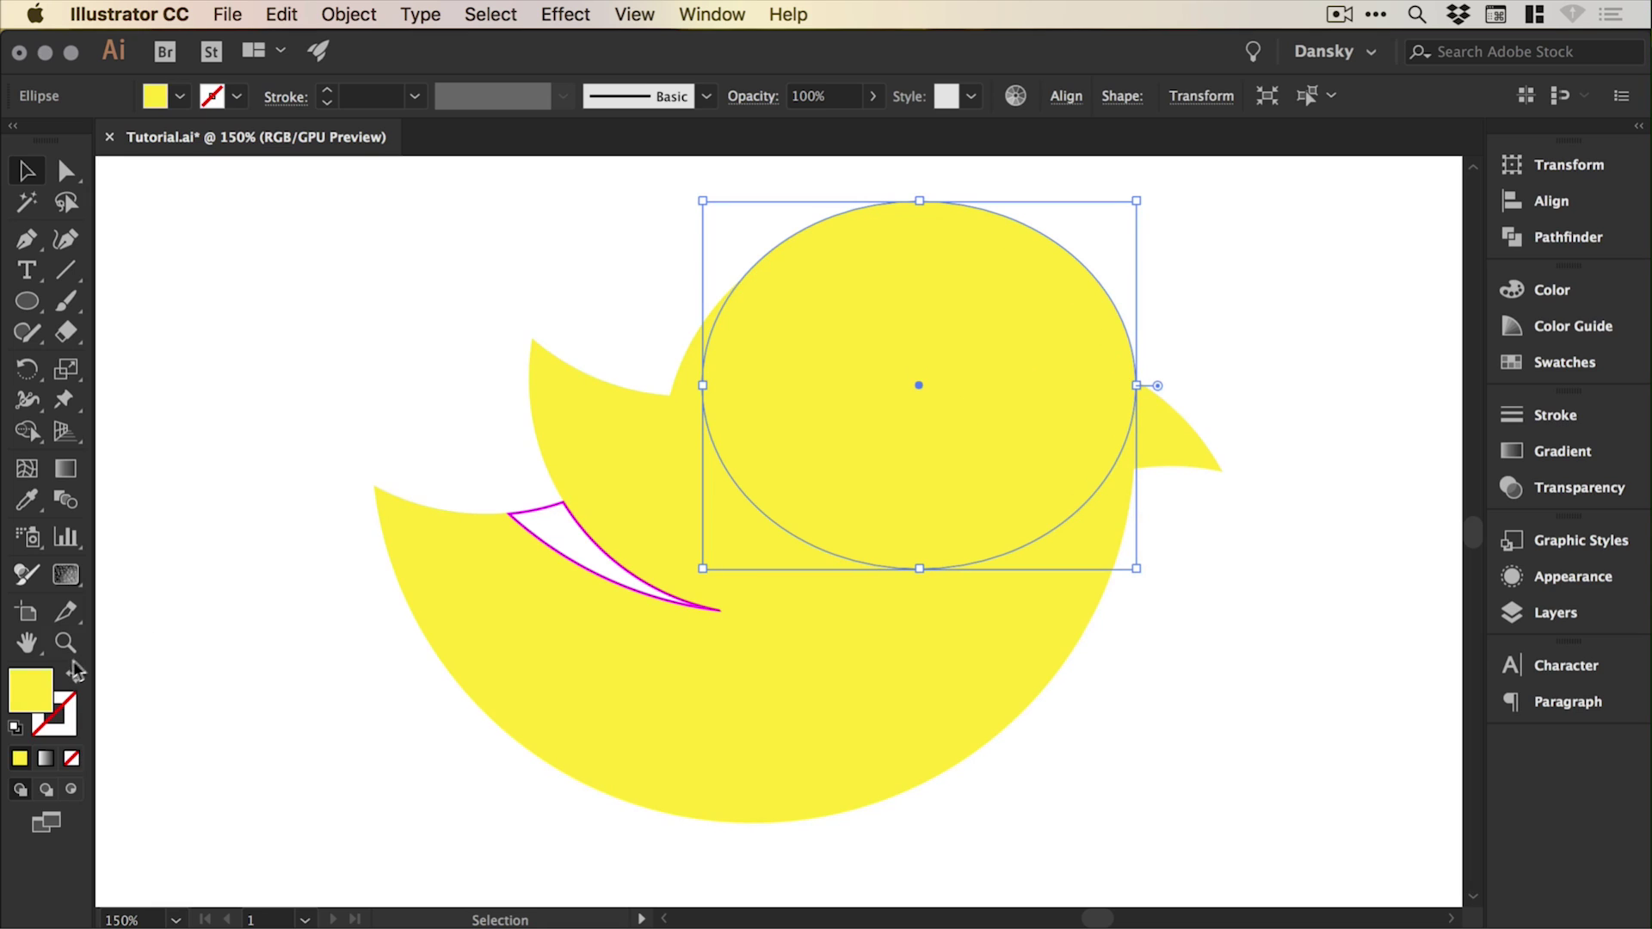
pyautogui.doubleClick(29, 693)
pyautogui.moveTo(1025, 542); pyautogui.dragTo(1099, 446)
pyautogui.moveTo(1143, 516); pyautogui.dragTo(1143, 453)
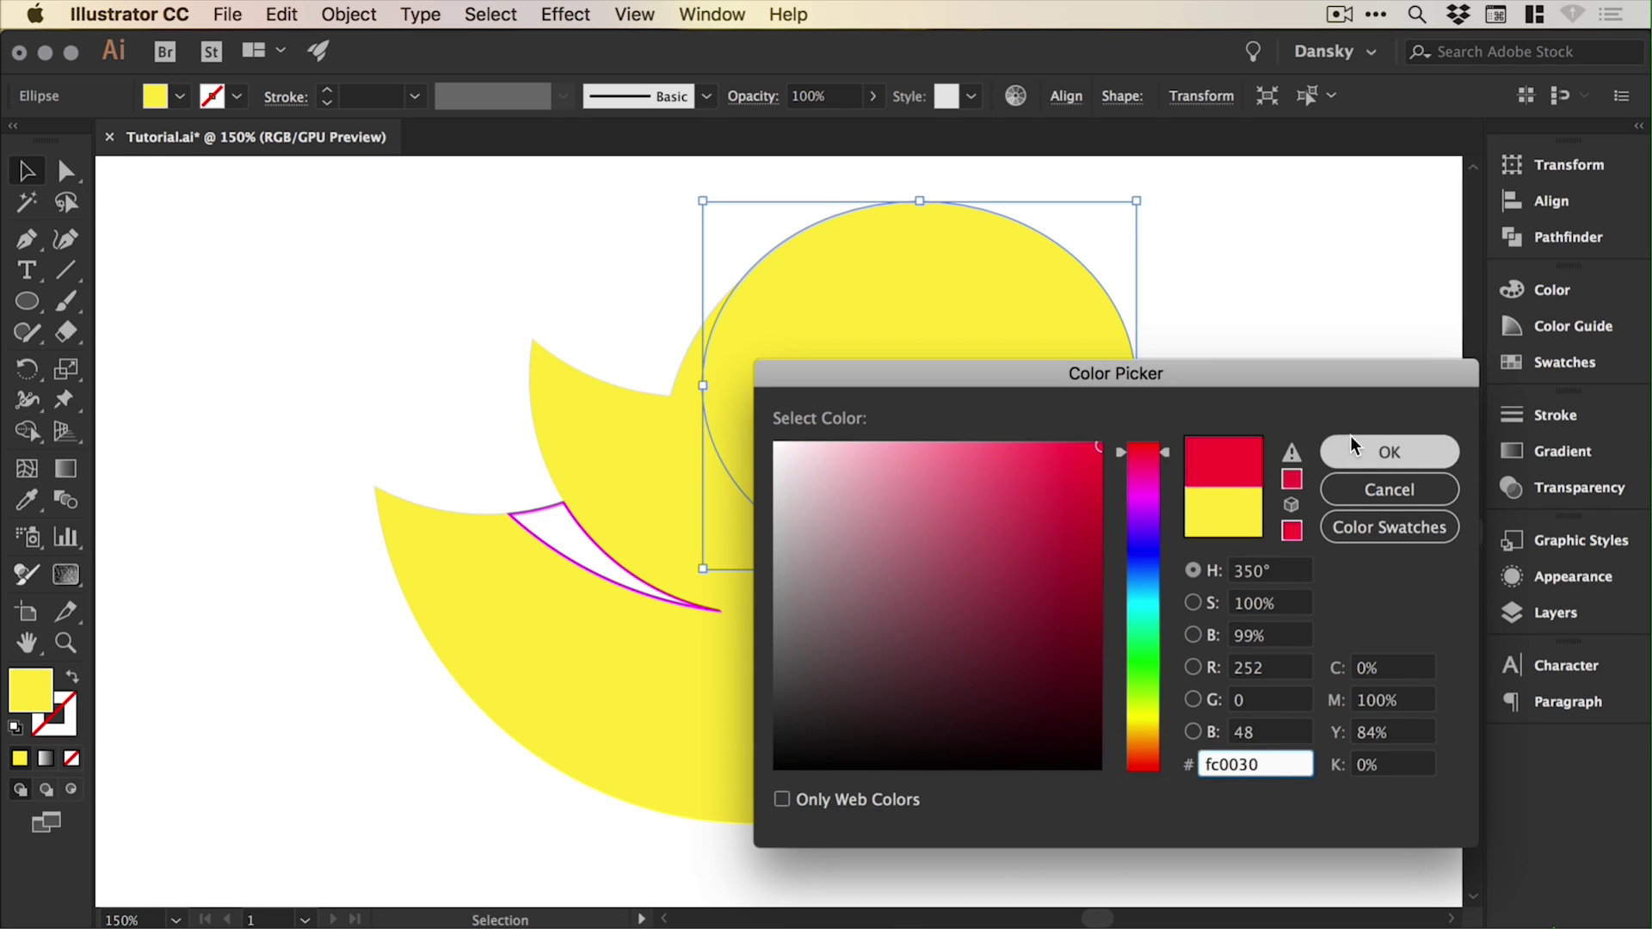
pyautogui.click(1353, 449)
pyautogui.press('super+bracketleft')
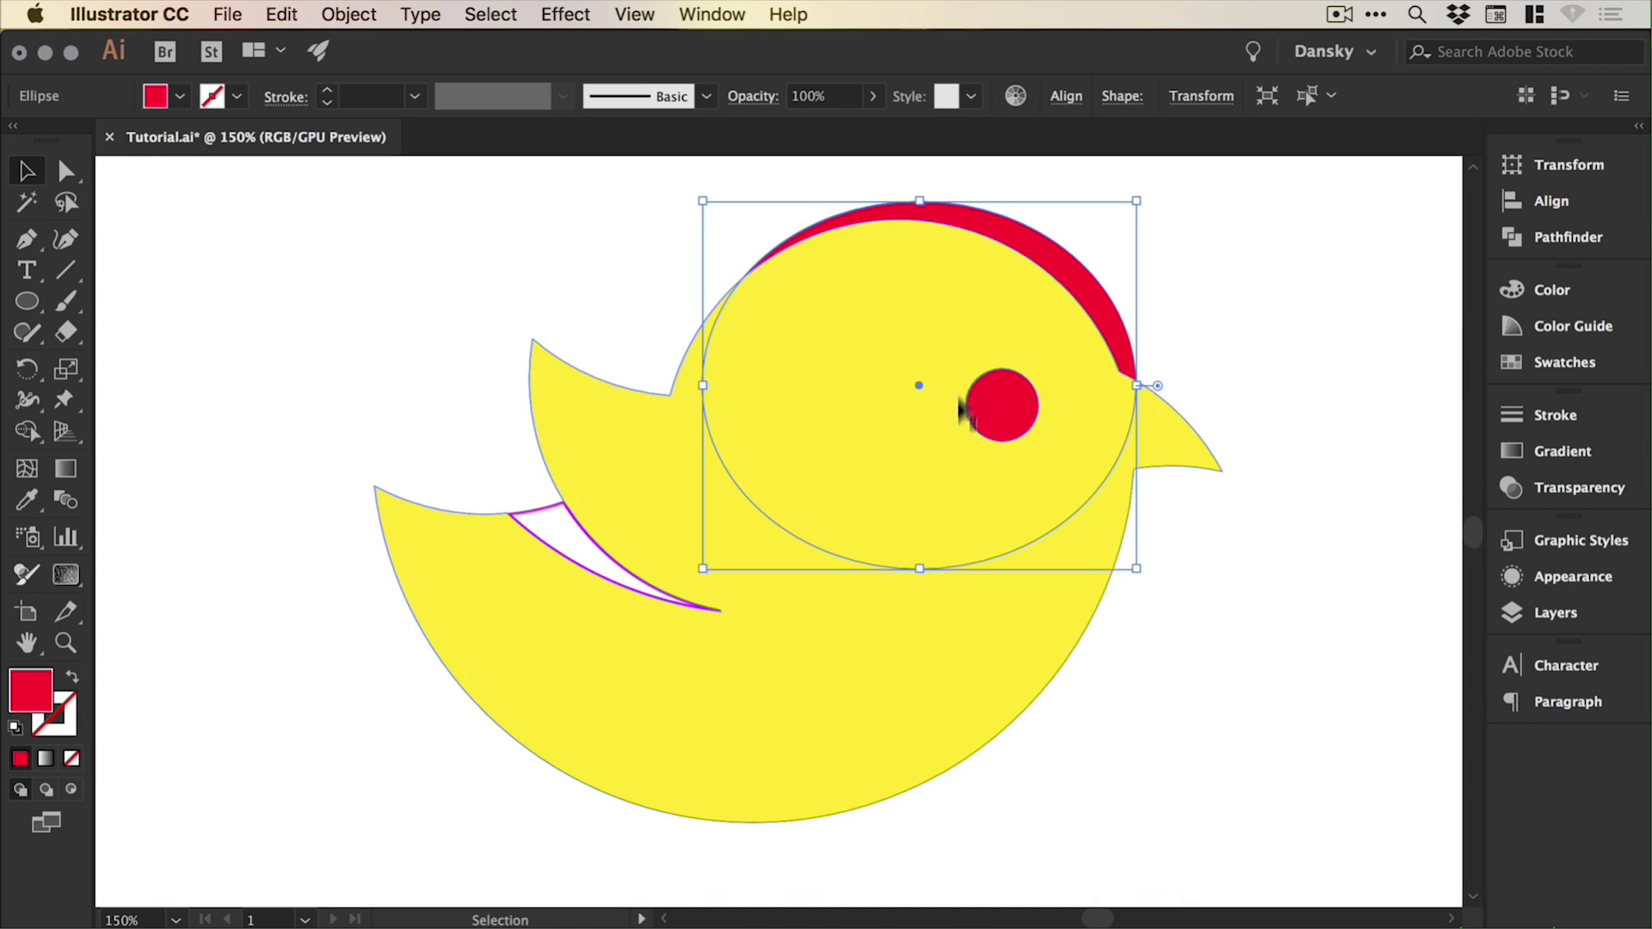
pyautogui.press('super+x')
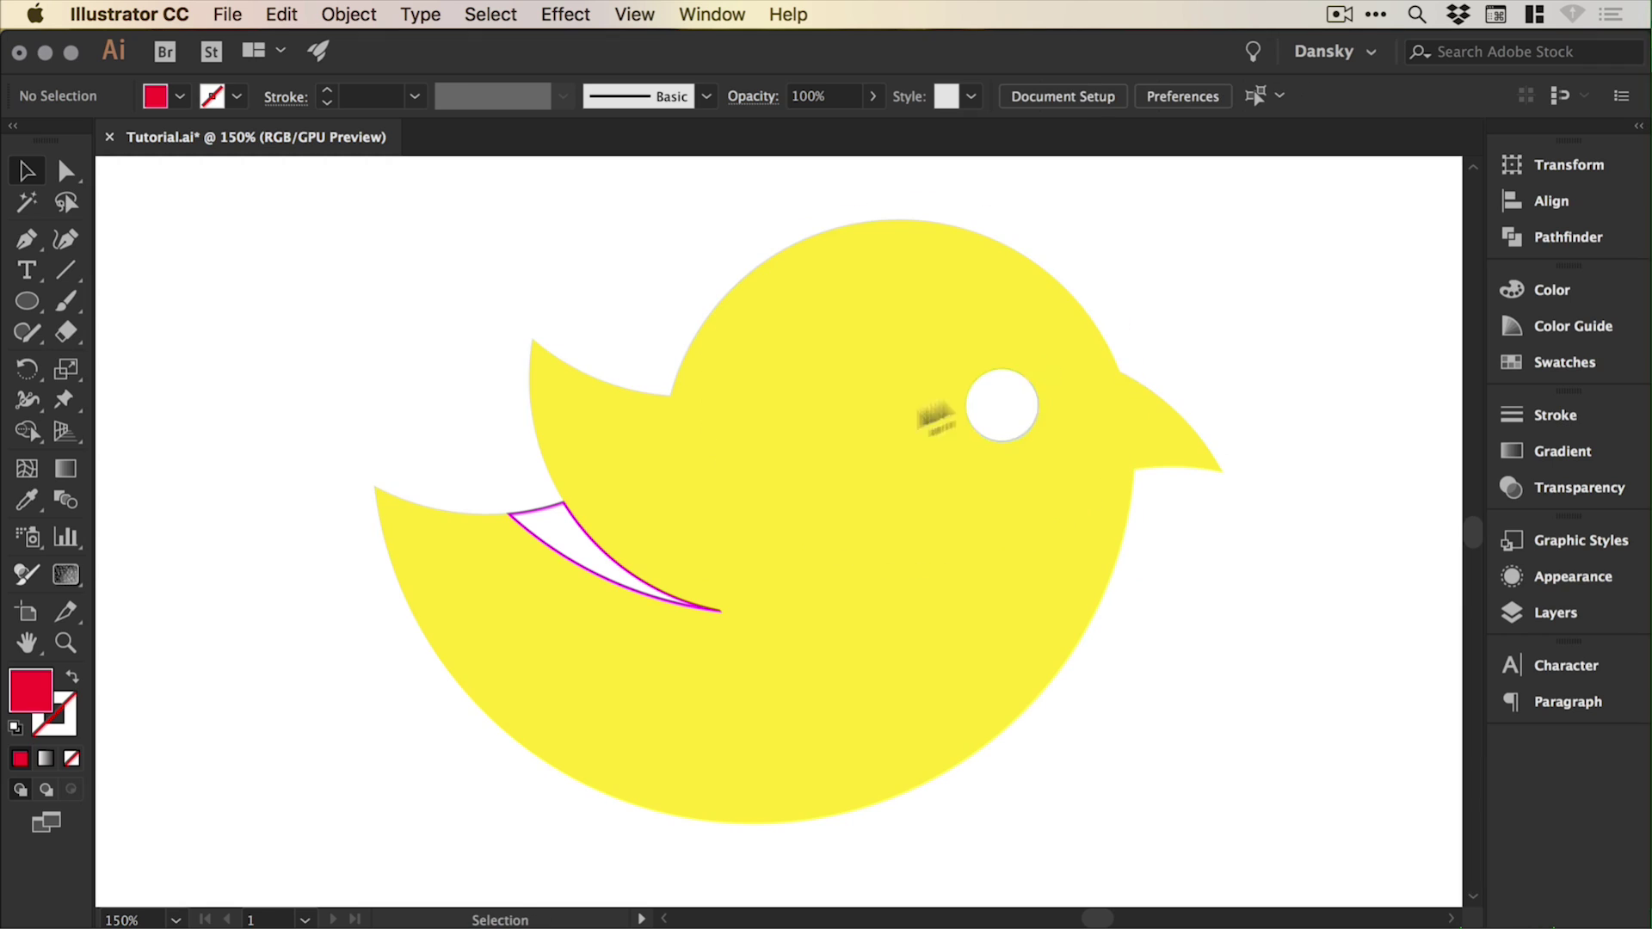
# Fill the wing sliver with ffe937 darkened to 80% brightness (ccb52e), removing its outline.
pyautogui.click(547, 510)
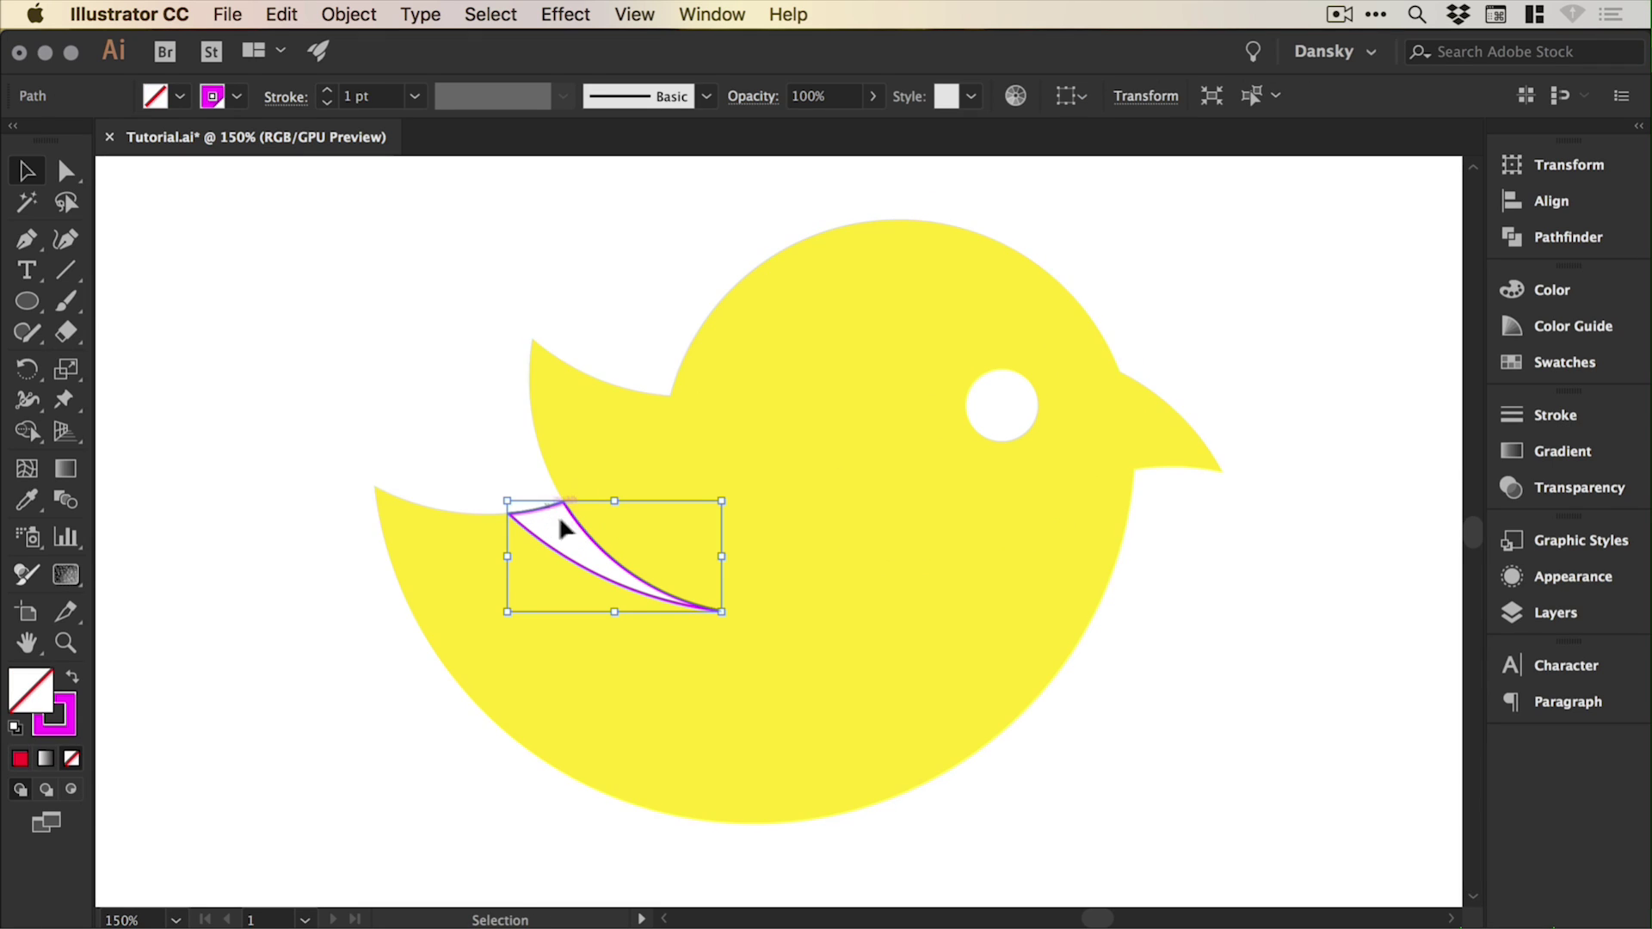
pyautogui.click(73, 681)
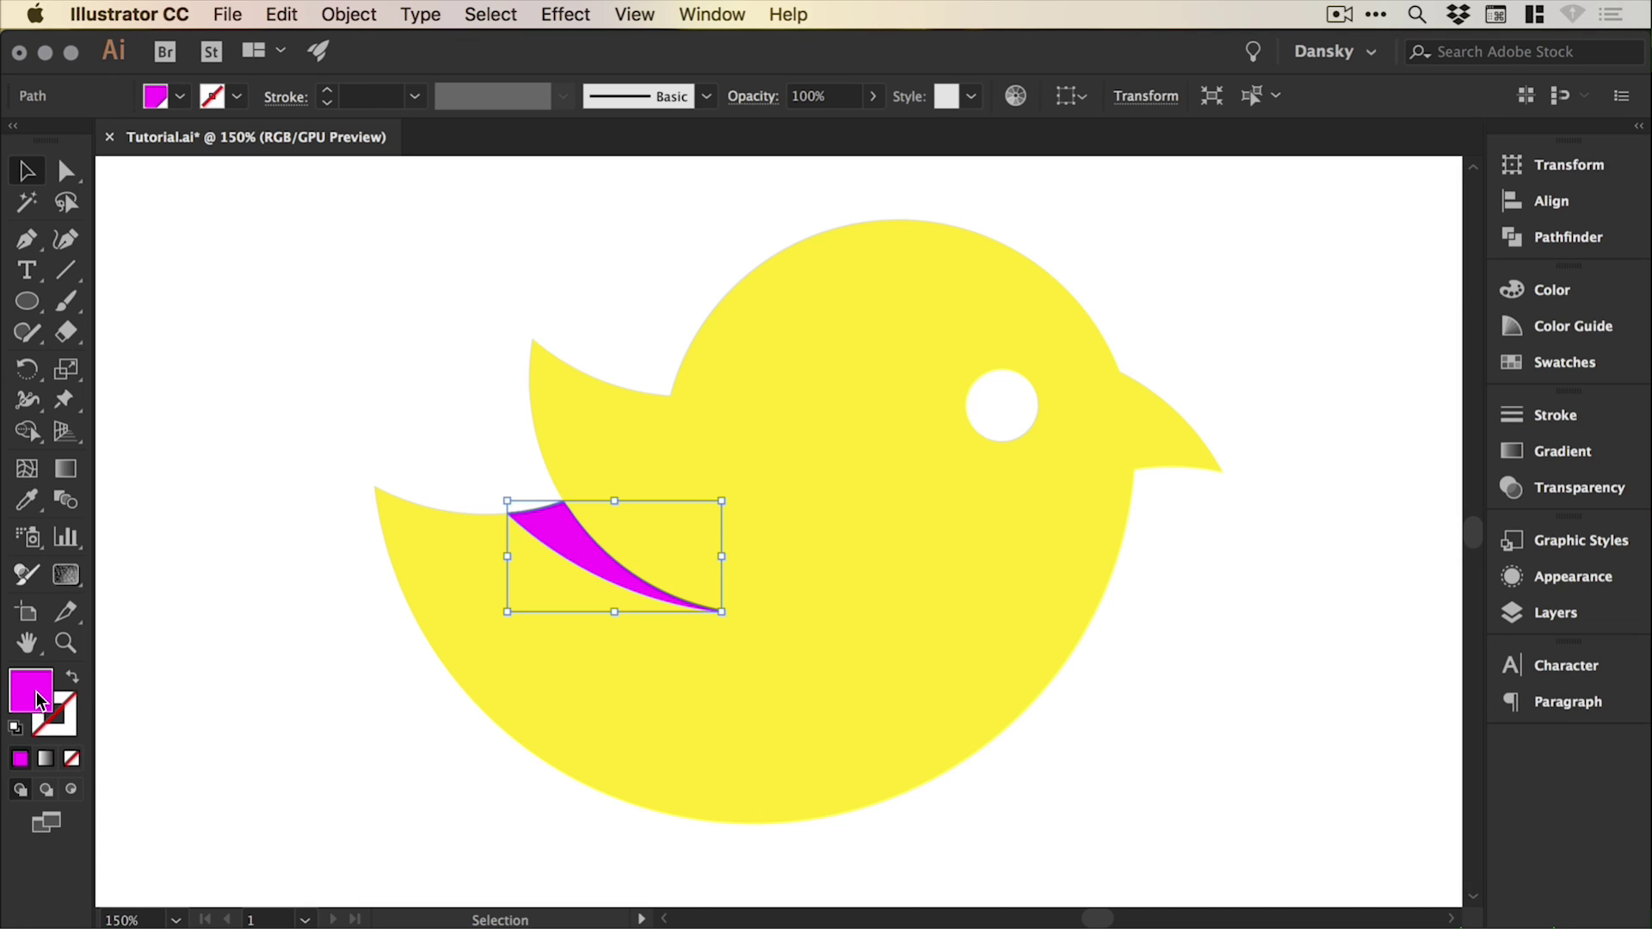
pyautogui.doubleClick(40, 699)
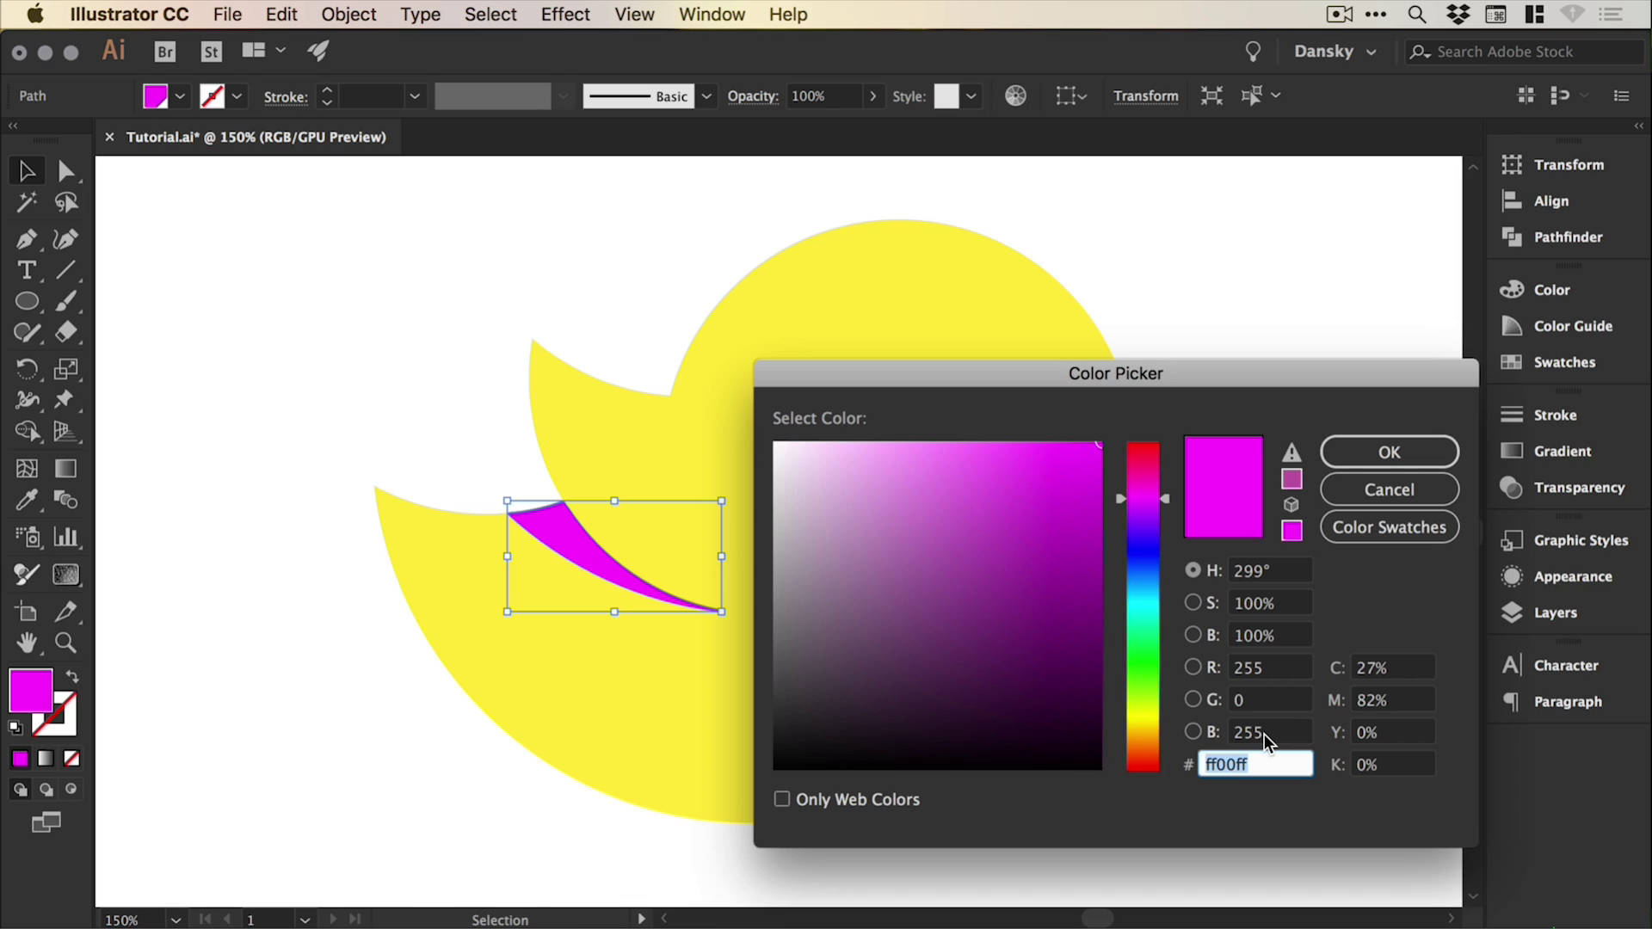
pyautogui.write('ffe937')
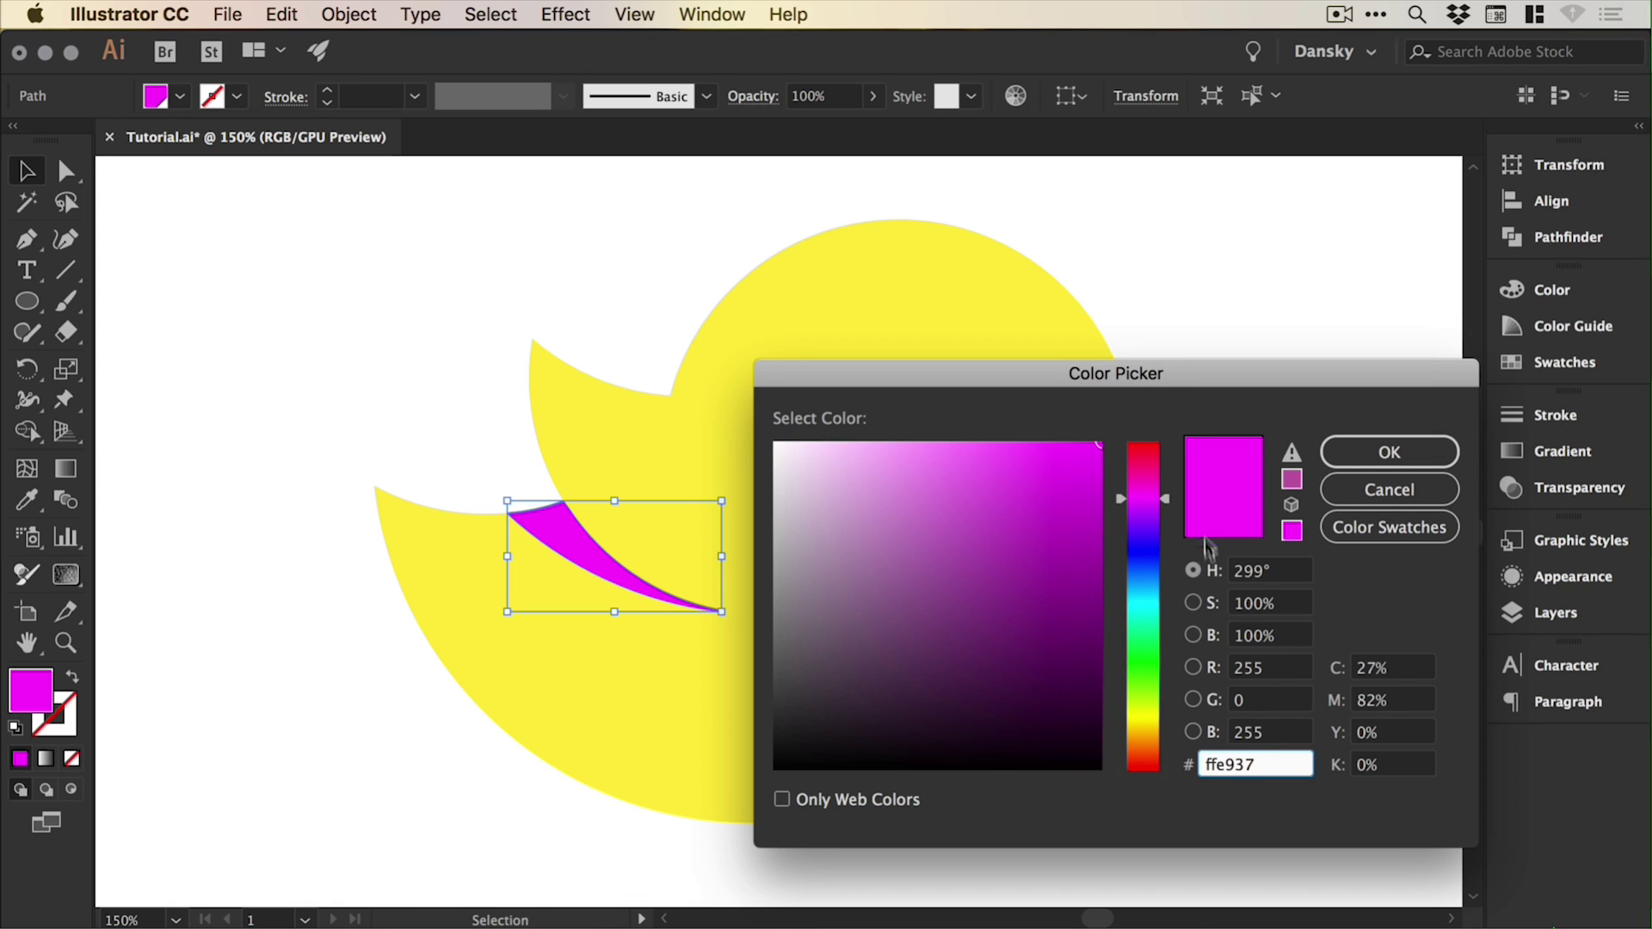
pyautogui.press('Tab')
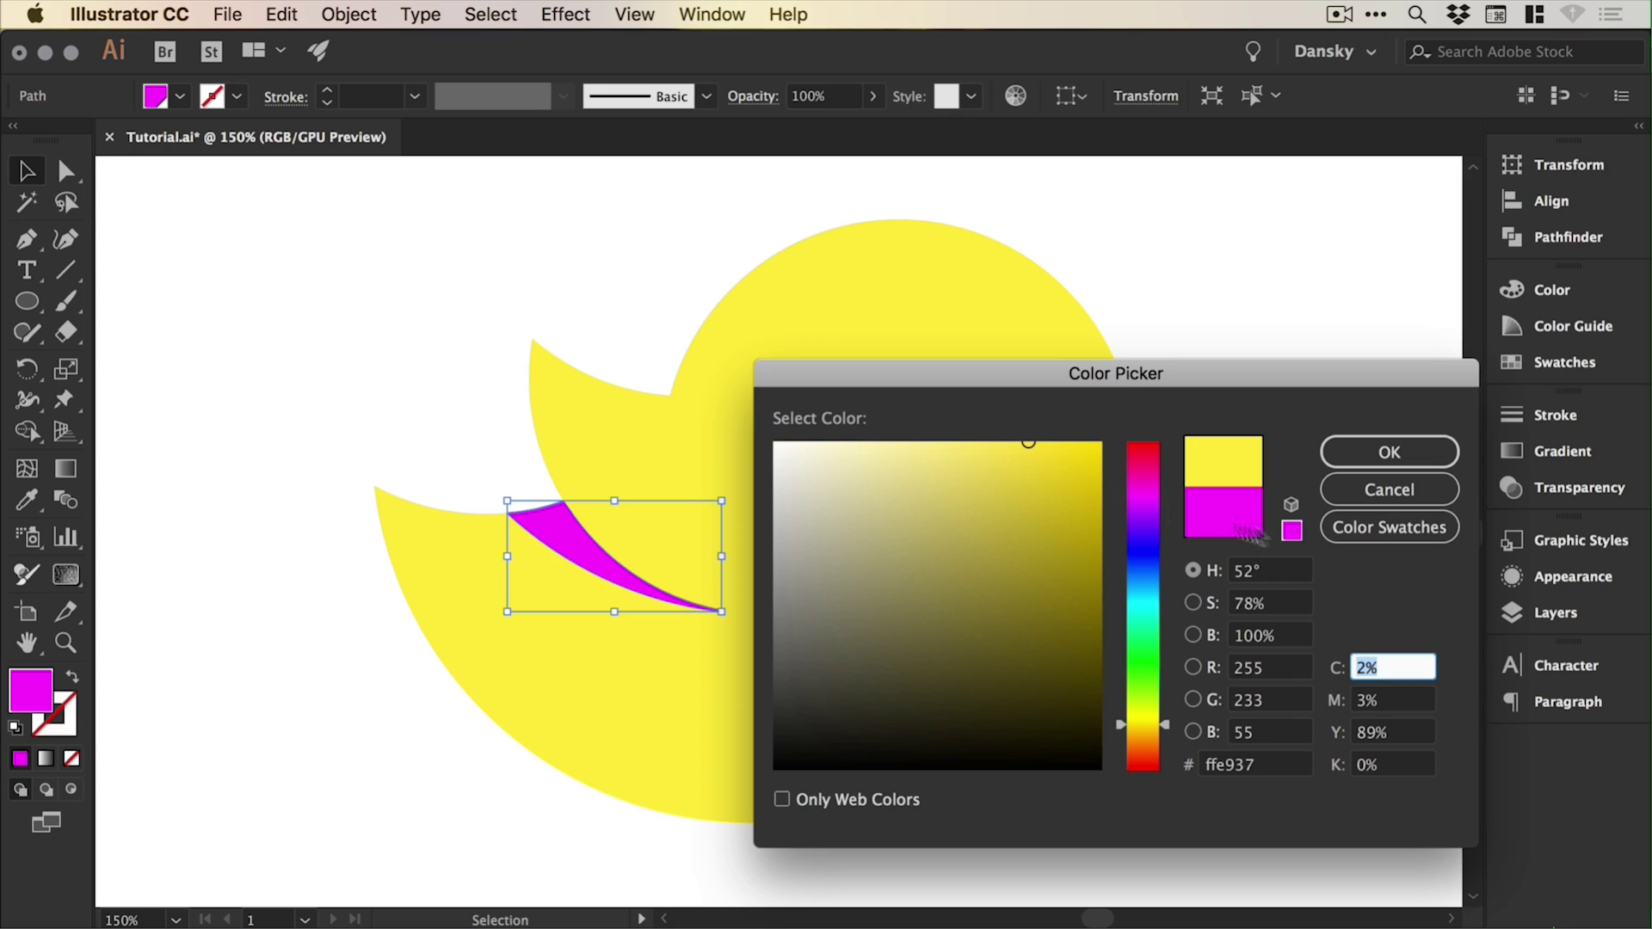
pyautogui.click(1217, 637)
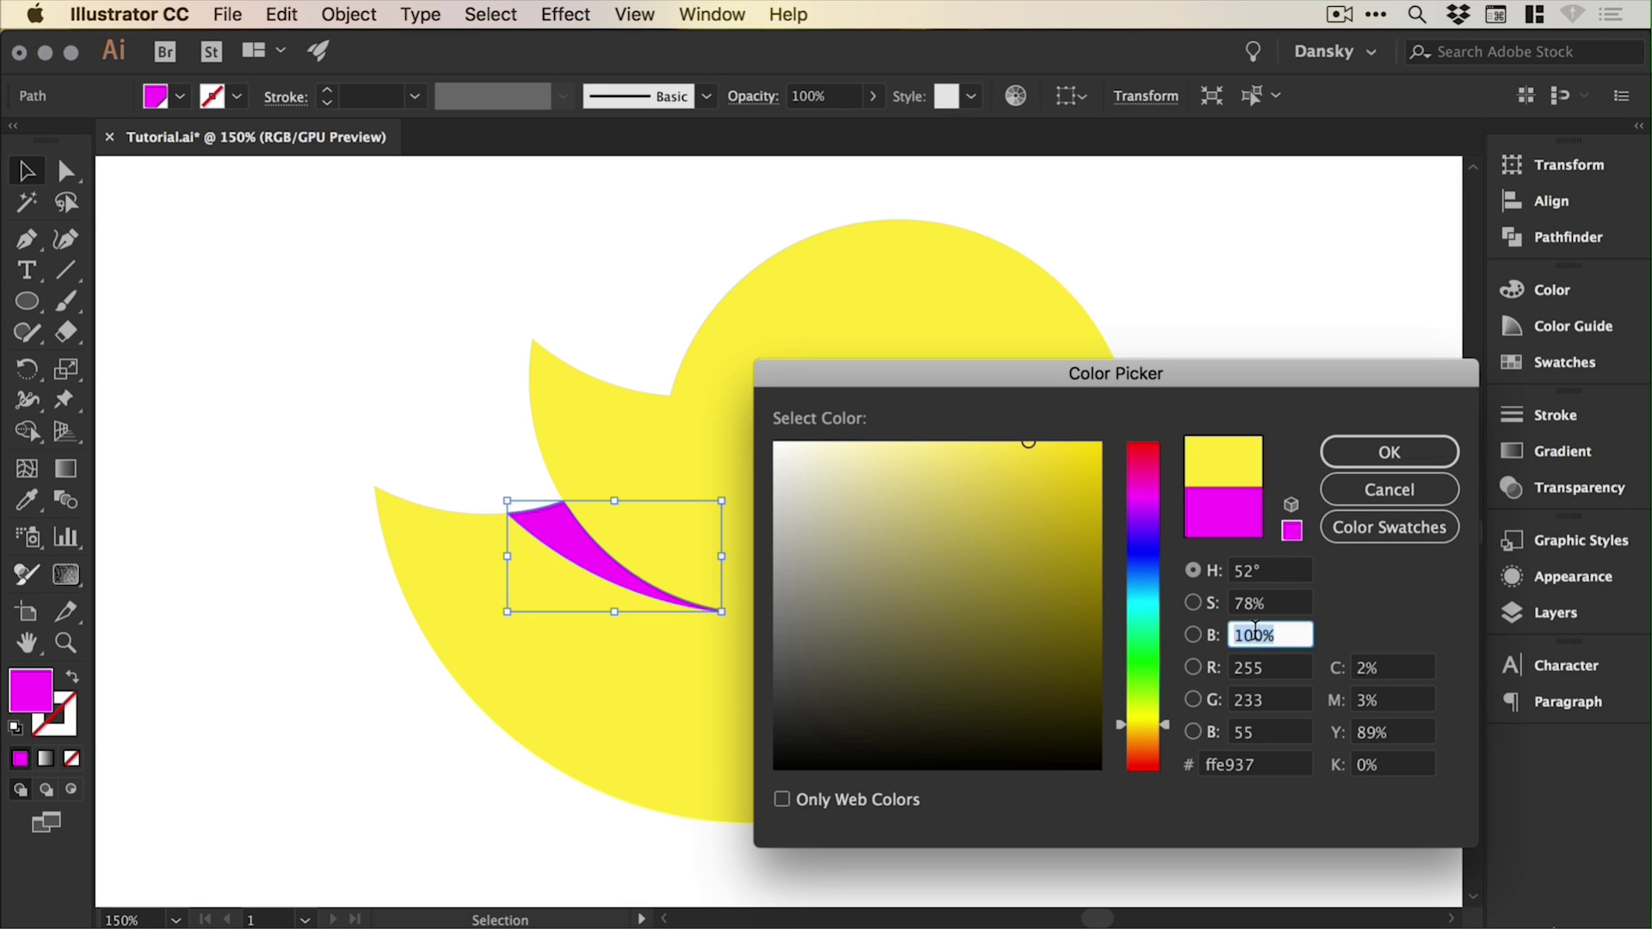
pyautogui.write('80')
pyautogui.press('Tab')
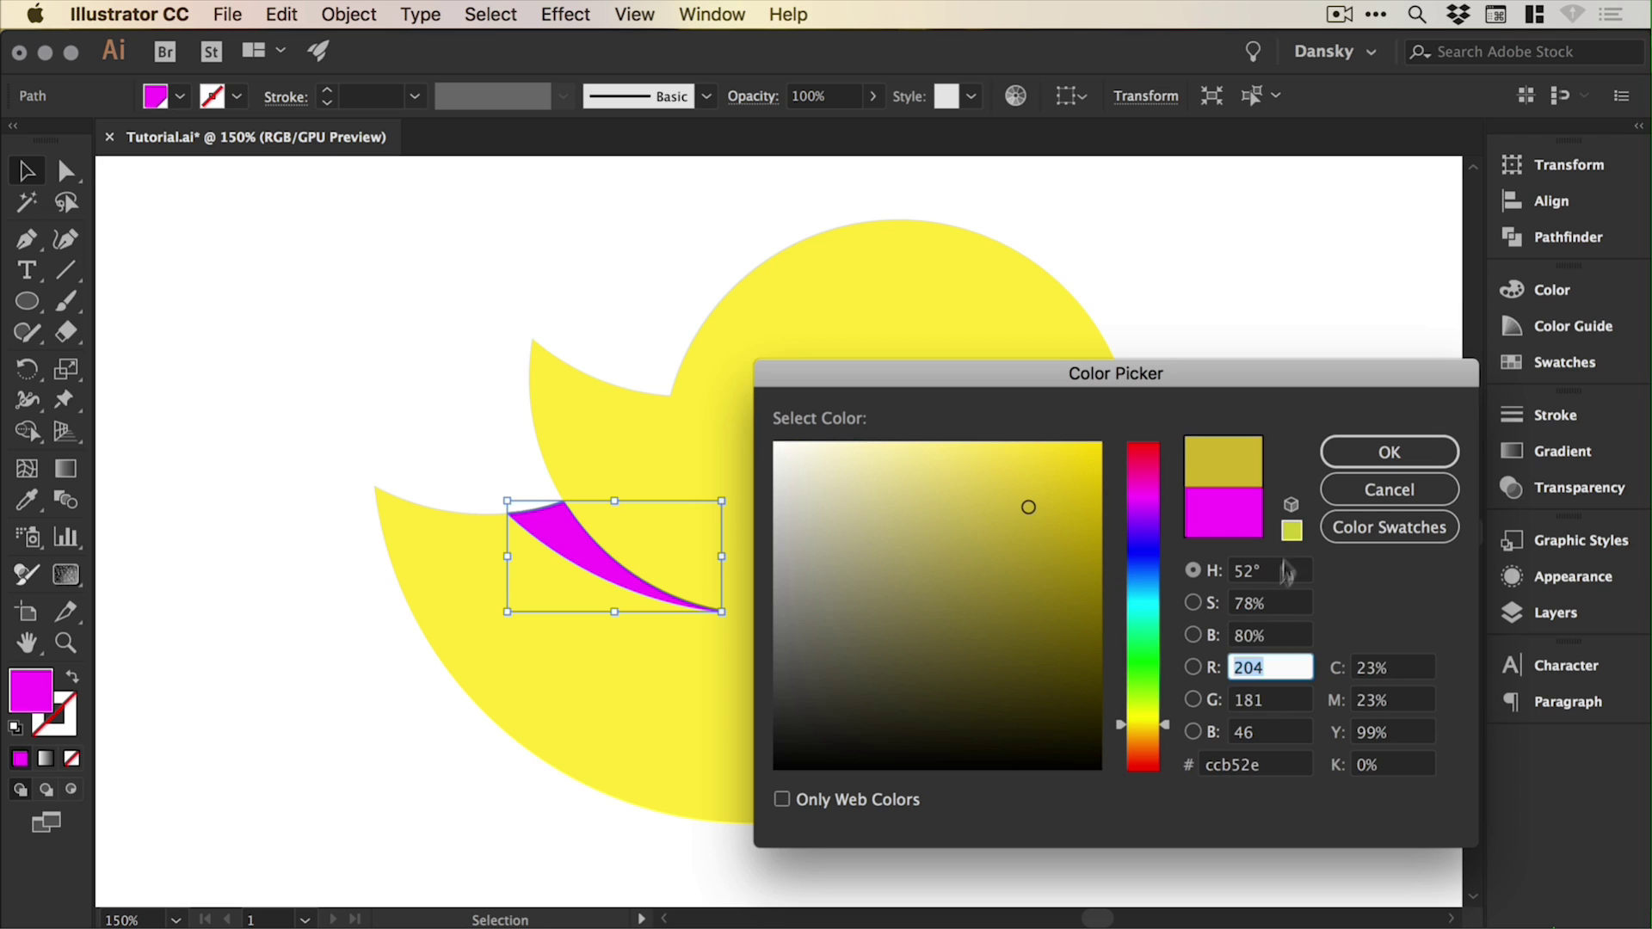
pyautogui.click(1389, 452)
pyautogui.click(393, 433)
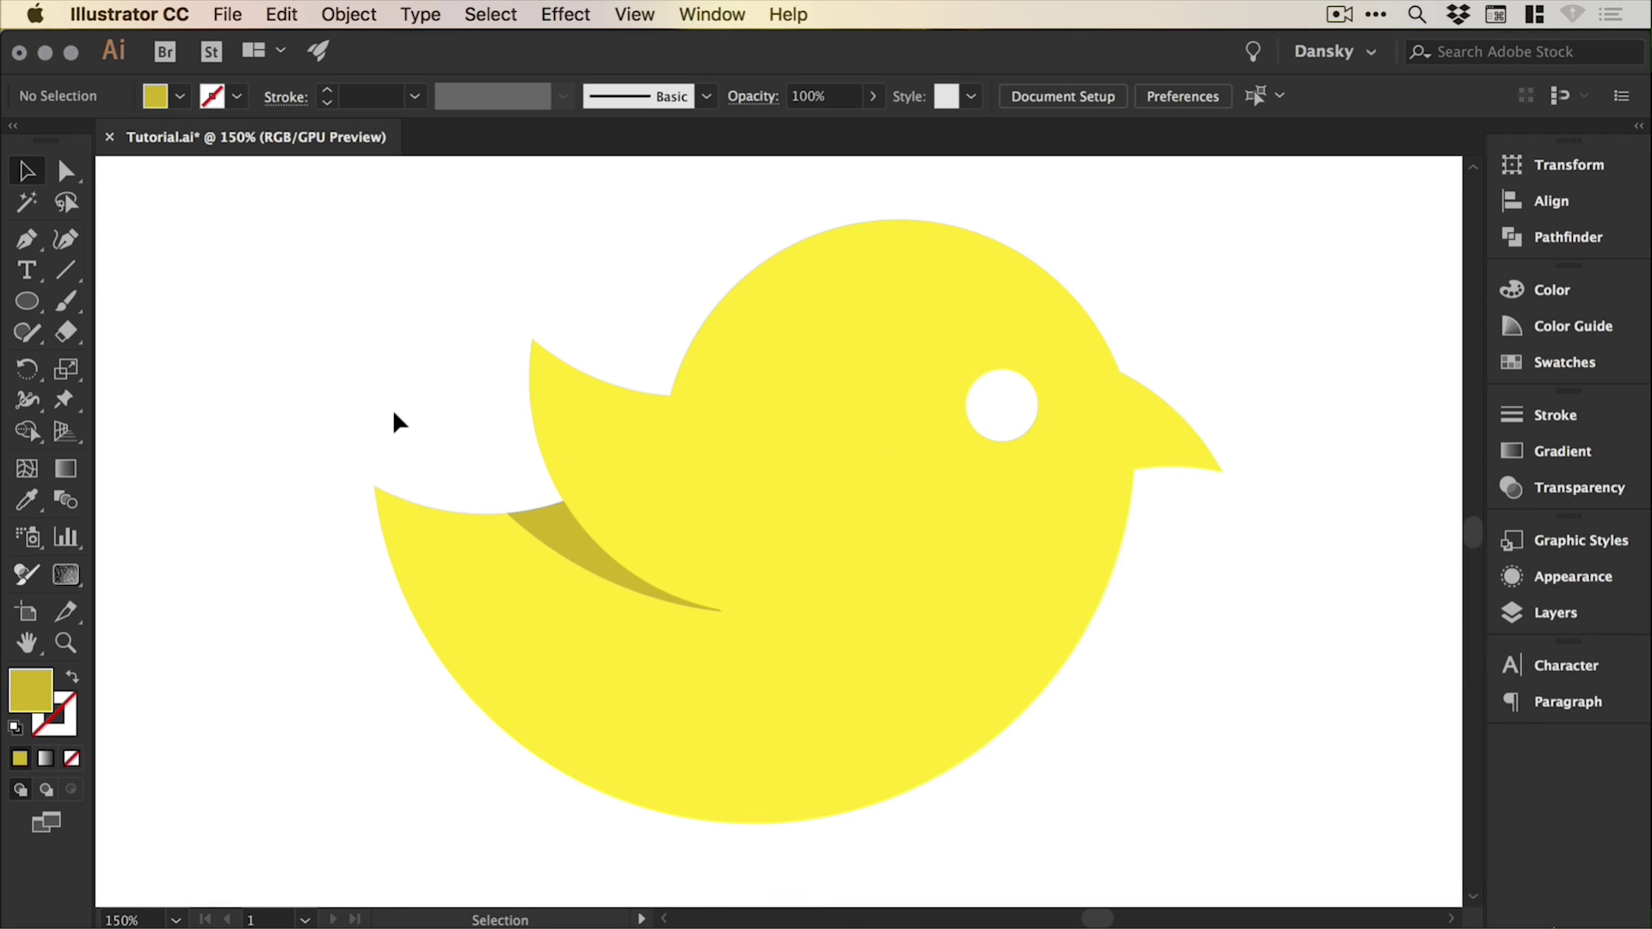
# Shift the wing shadow's fill toward orange, through d8ae31, to the brighter gold e5b53e.
pyautogui.click(585, 550)
pyautogui.doubleClick(34, 693)
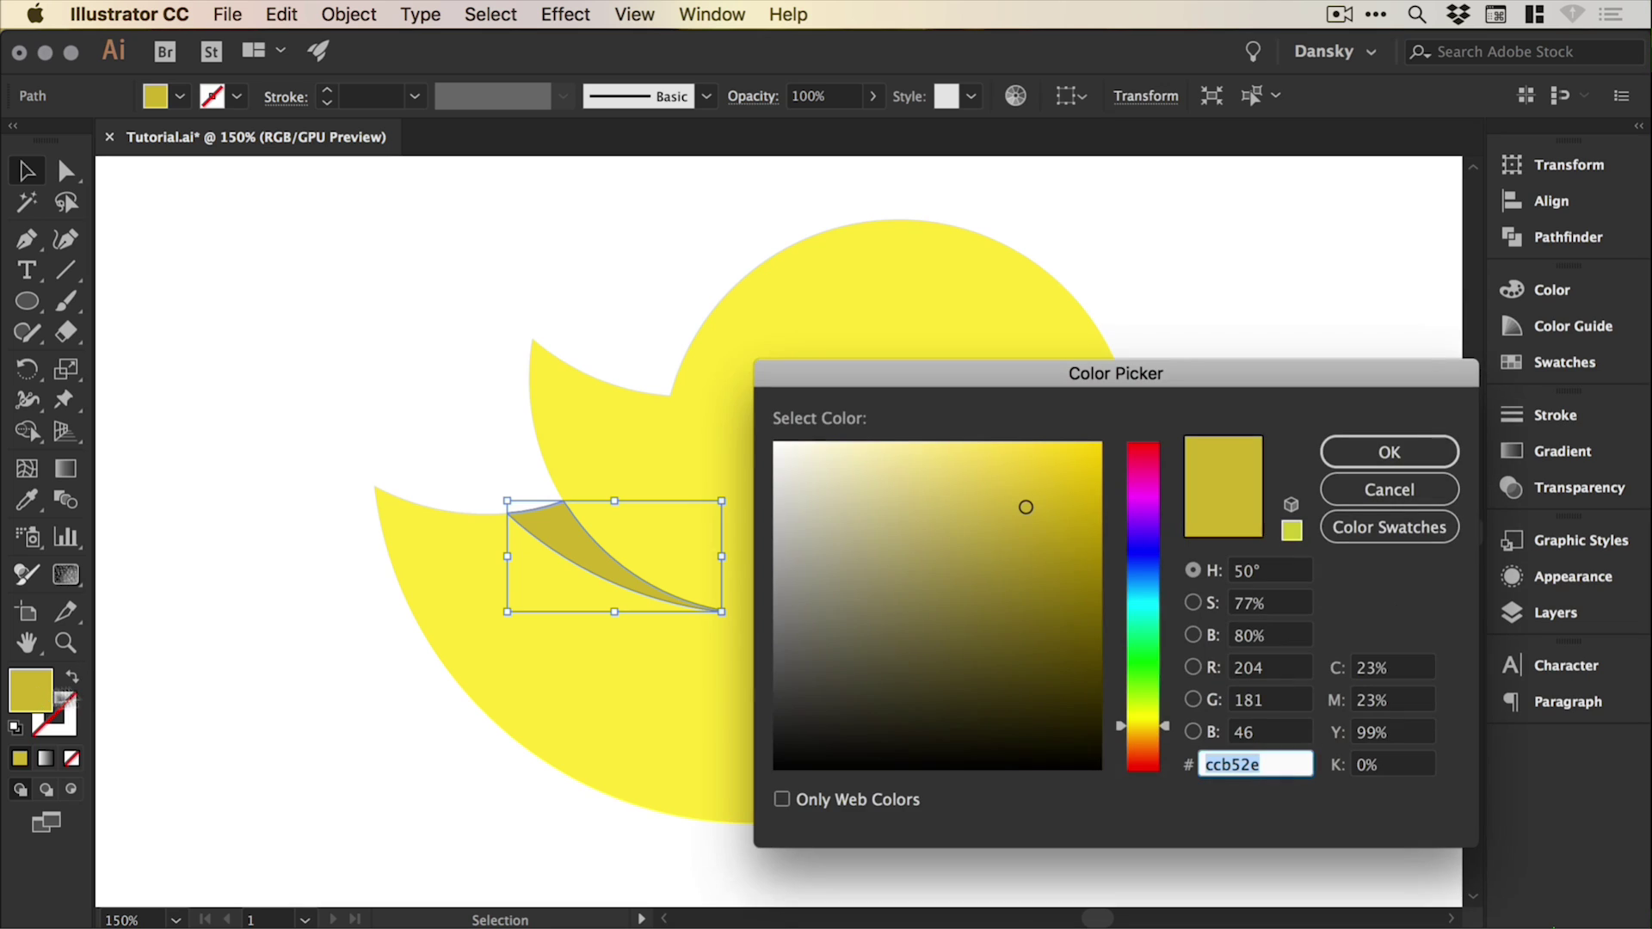
pyautogui.click(1147, 730)
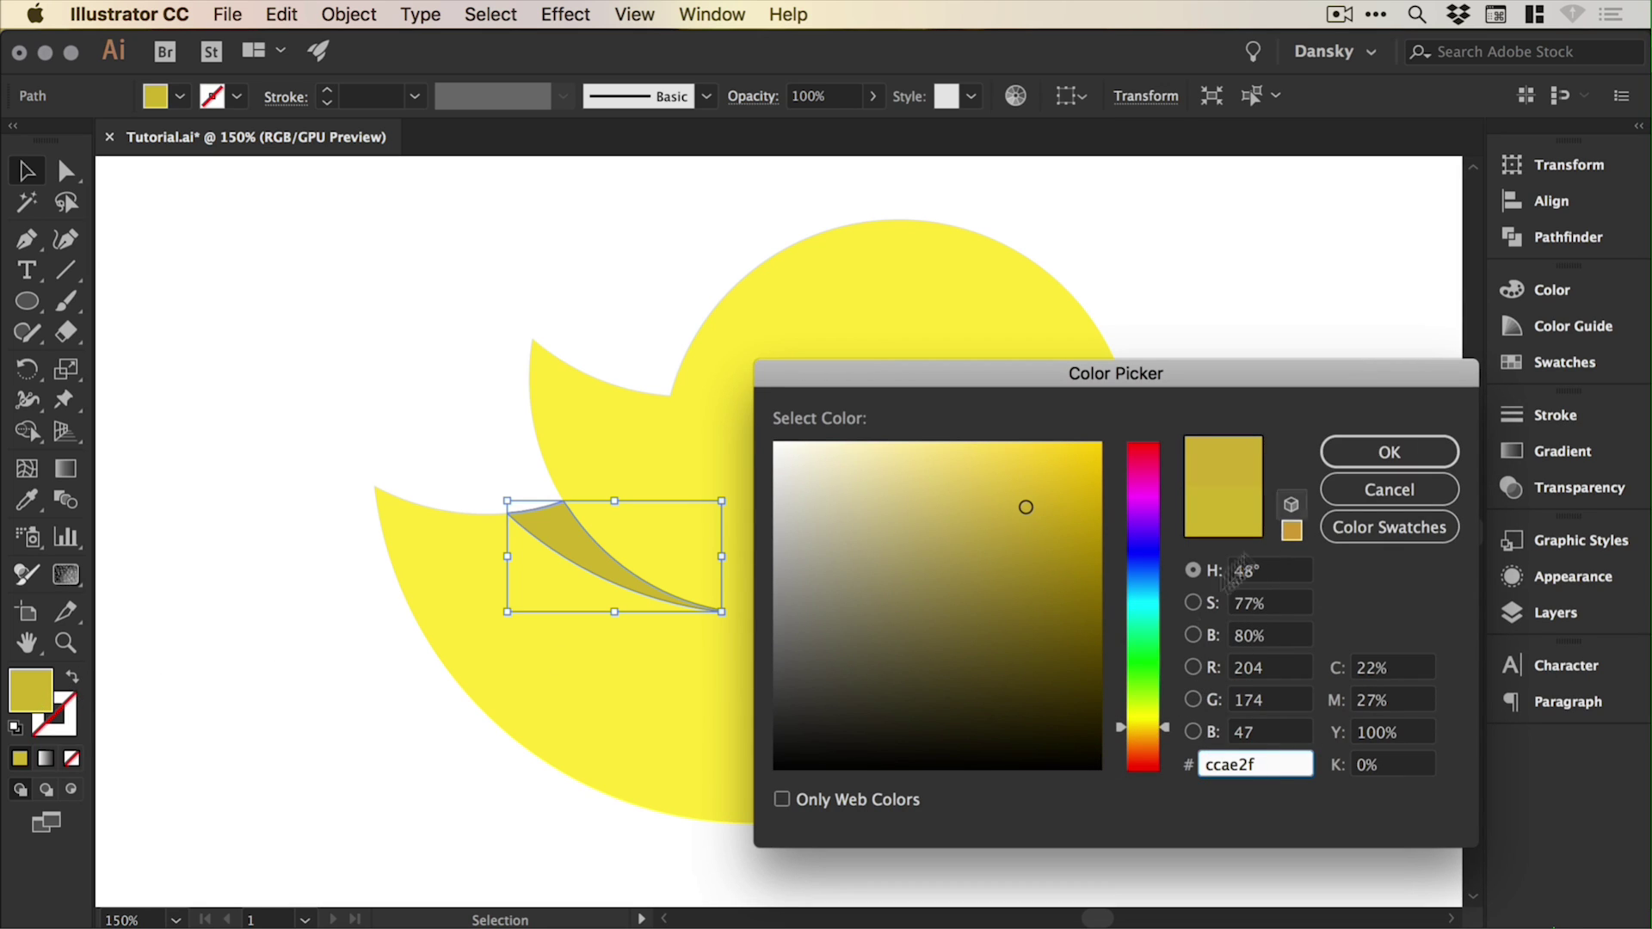
pyautogui.click(1145, 733)
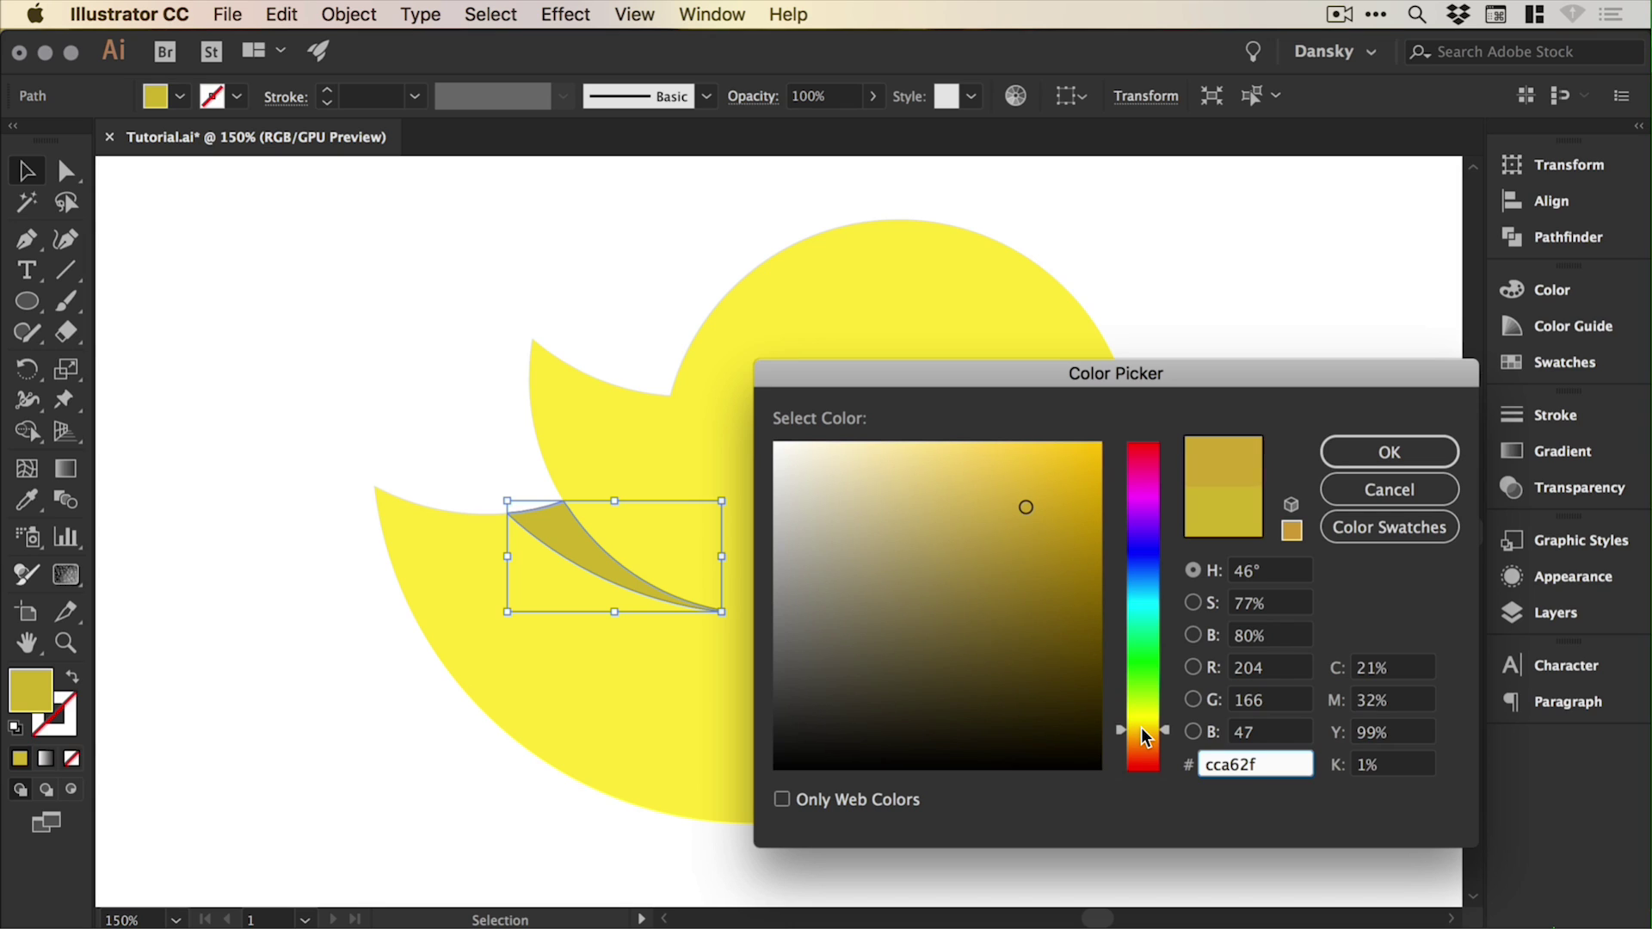
pyautogui.click(1340, 451)
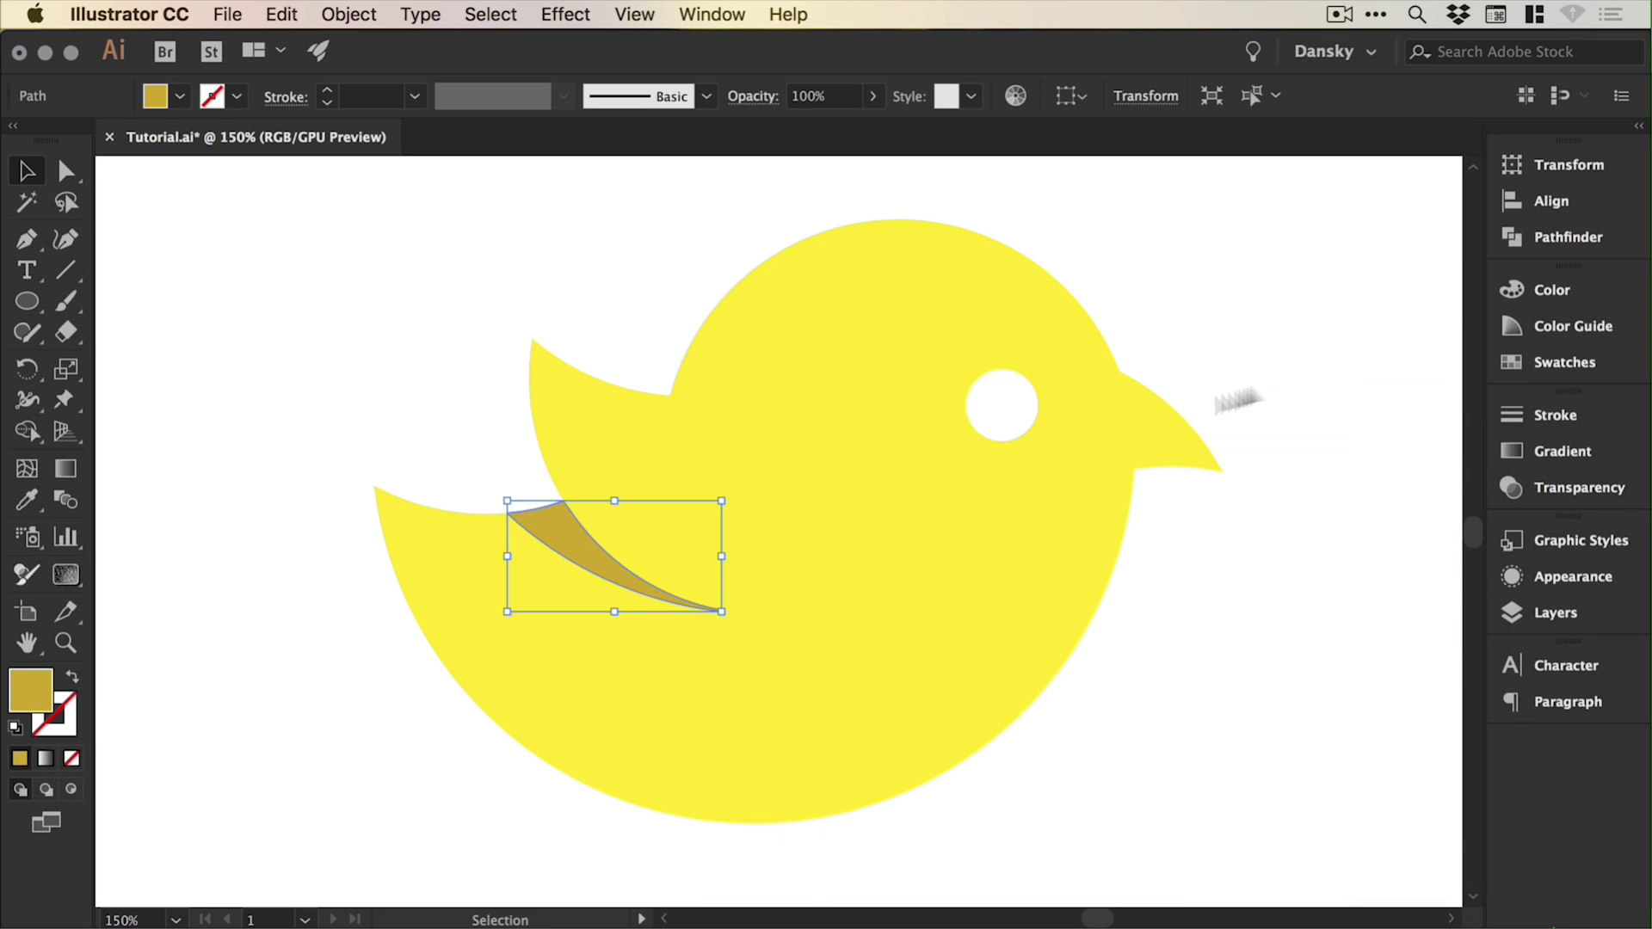
pyautogui.doubleClick(27, 695)
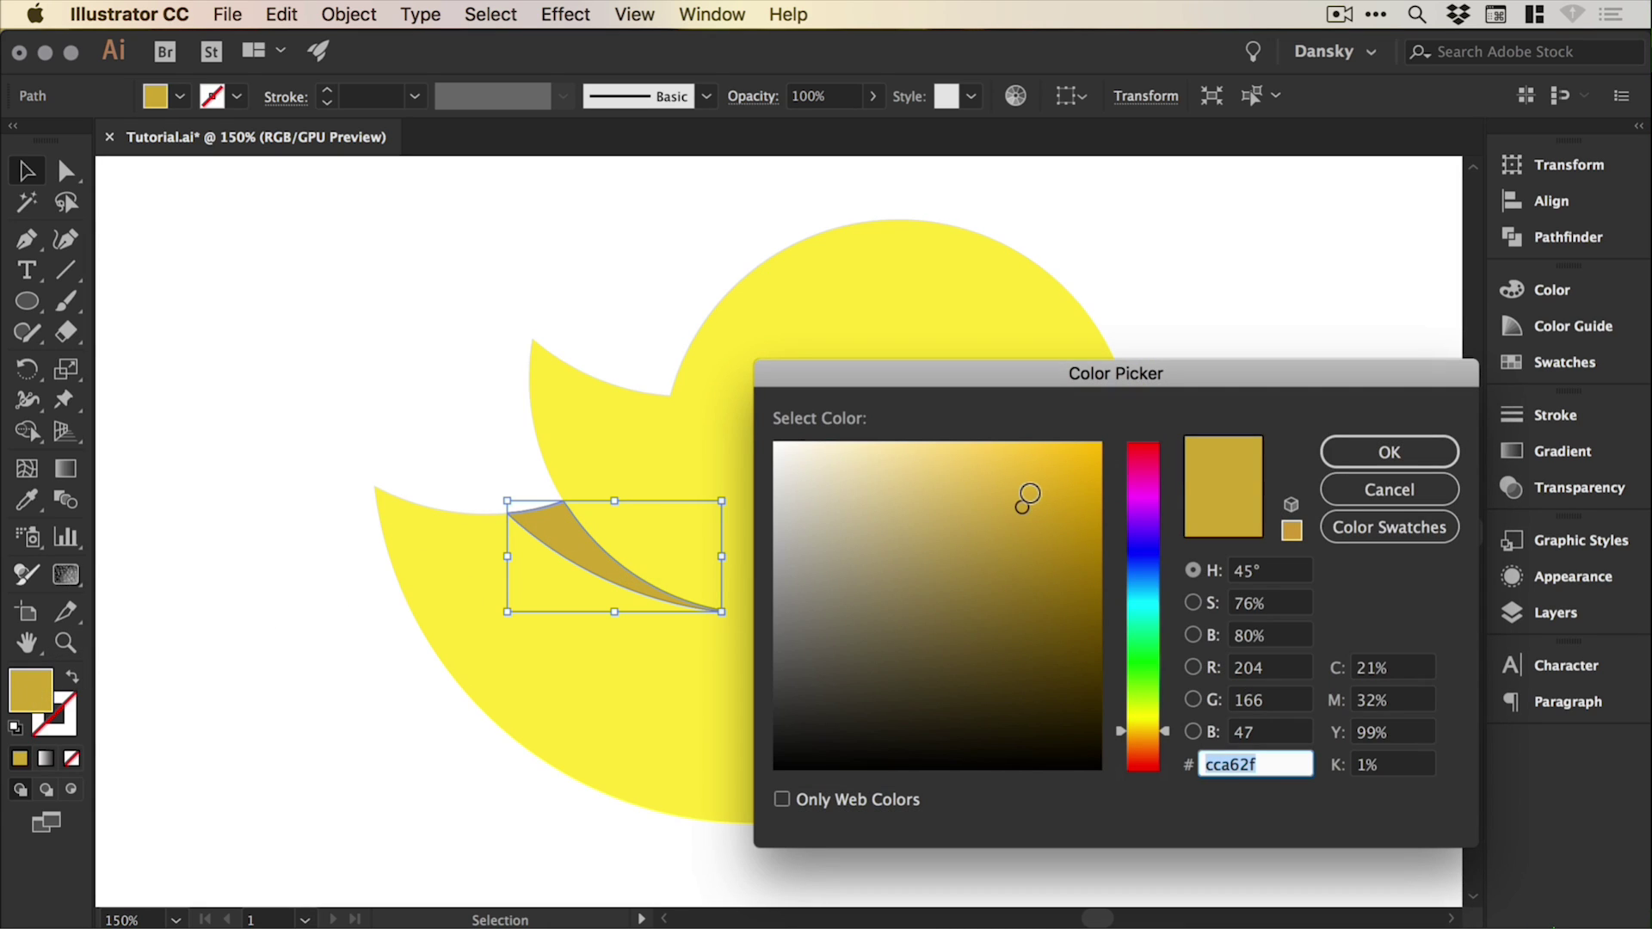
pyautogui.write('d8ae31')
pyautogui.click(1376, 464)
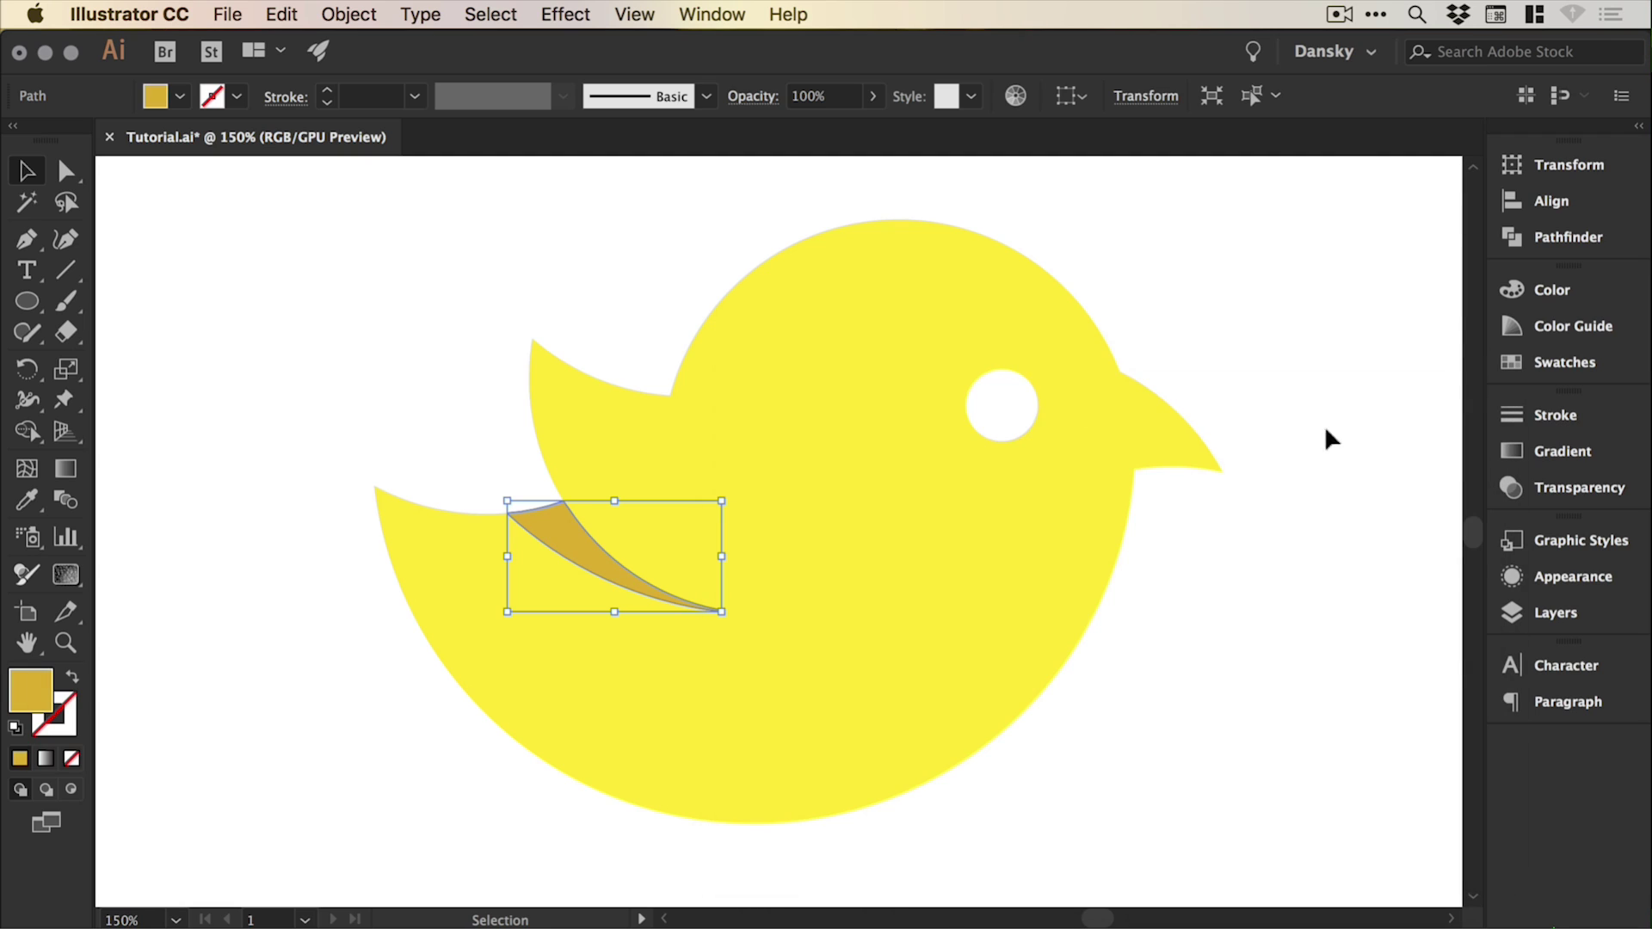
pyautogui.doubleClick(39, 701)
pyautogui.moveTo(1024, 487); pyautogui.dragTo(1013, 475)
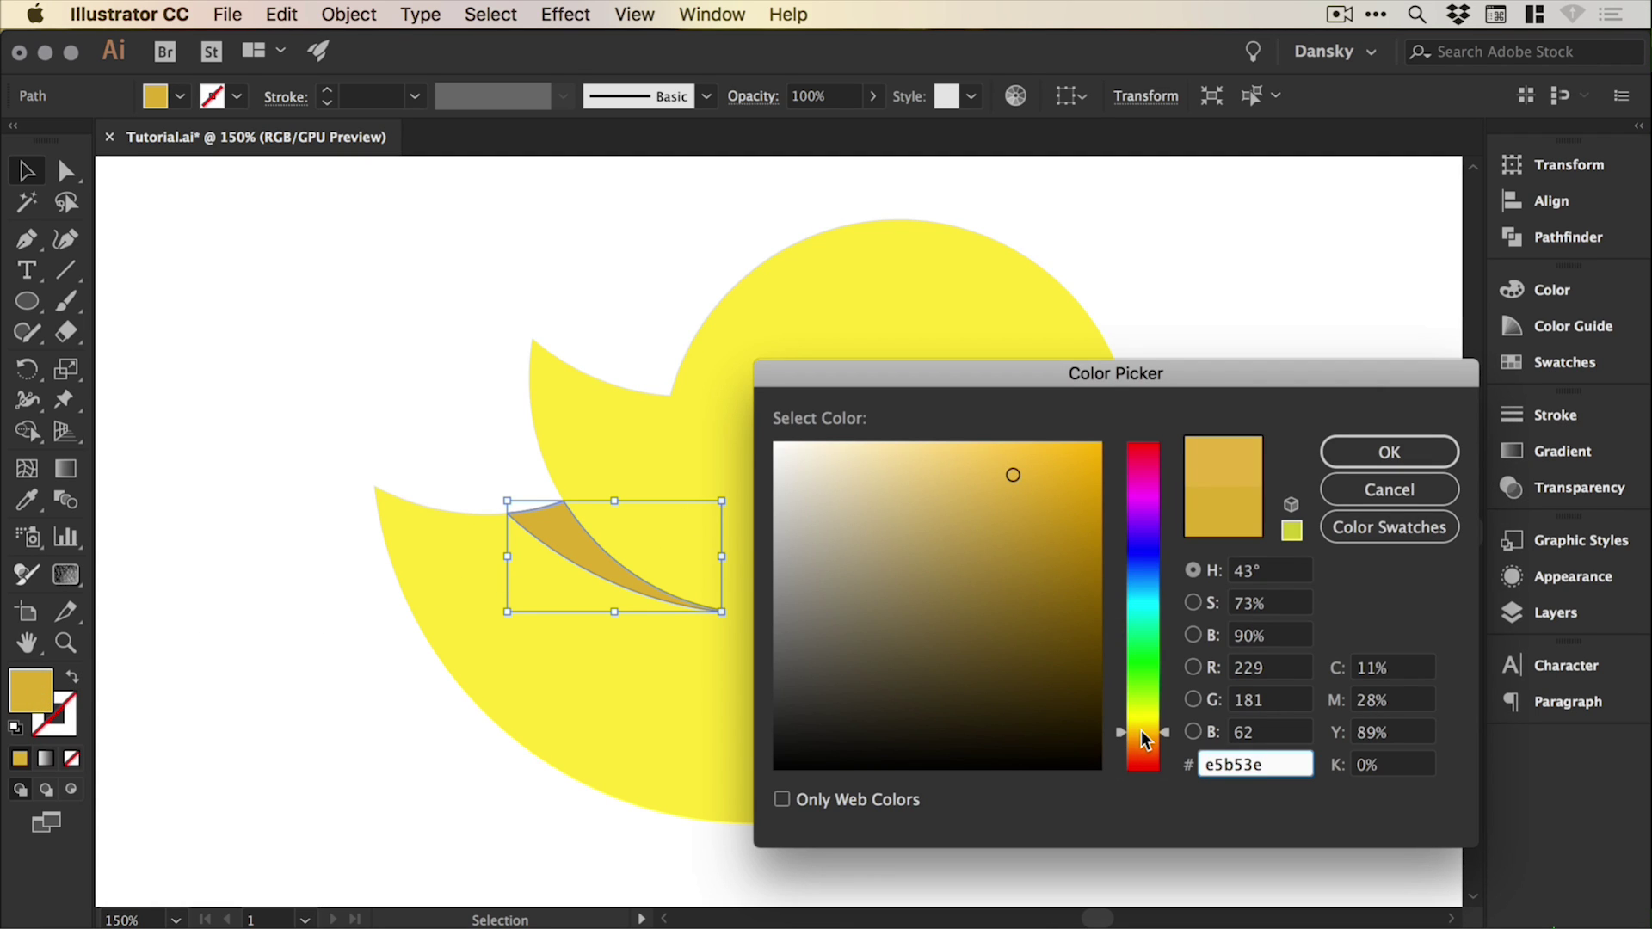
pyautogui.click(1346, 456)
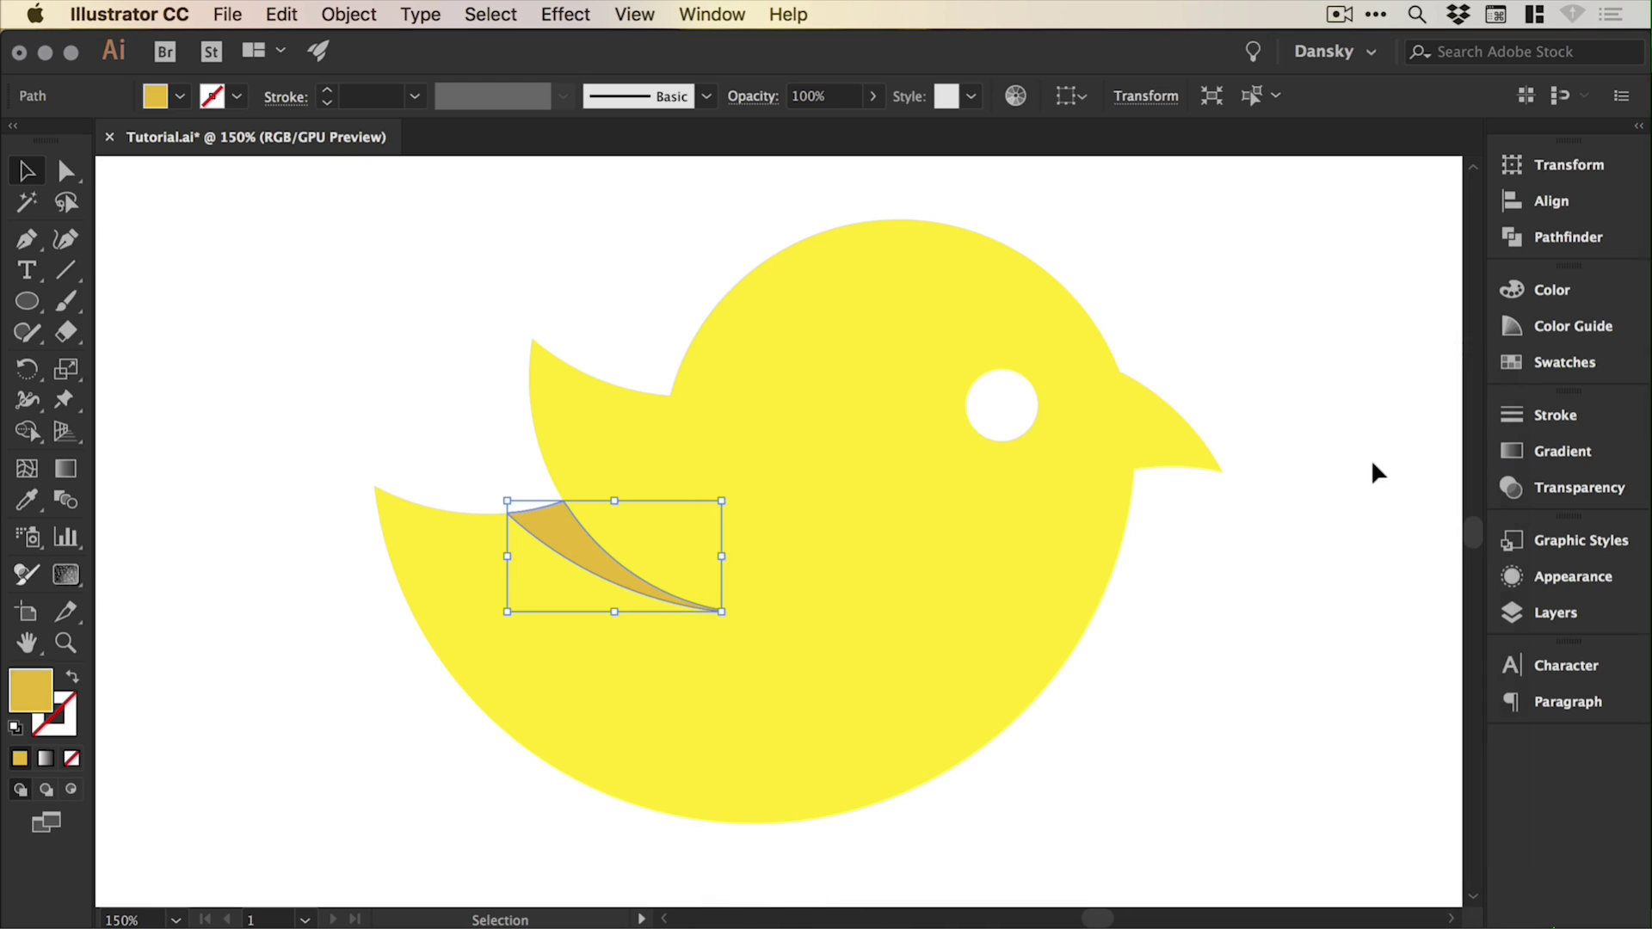
pyautogui.click(1241, 386)
# Marquee-select the bird's body, eye and wing shadow, group them, and zoom back in.
pyautogui.press('super+minus')
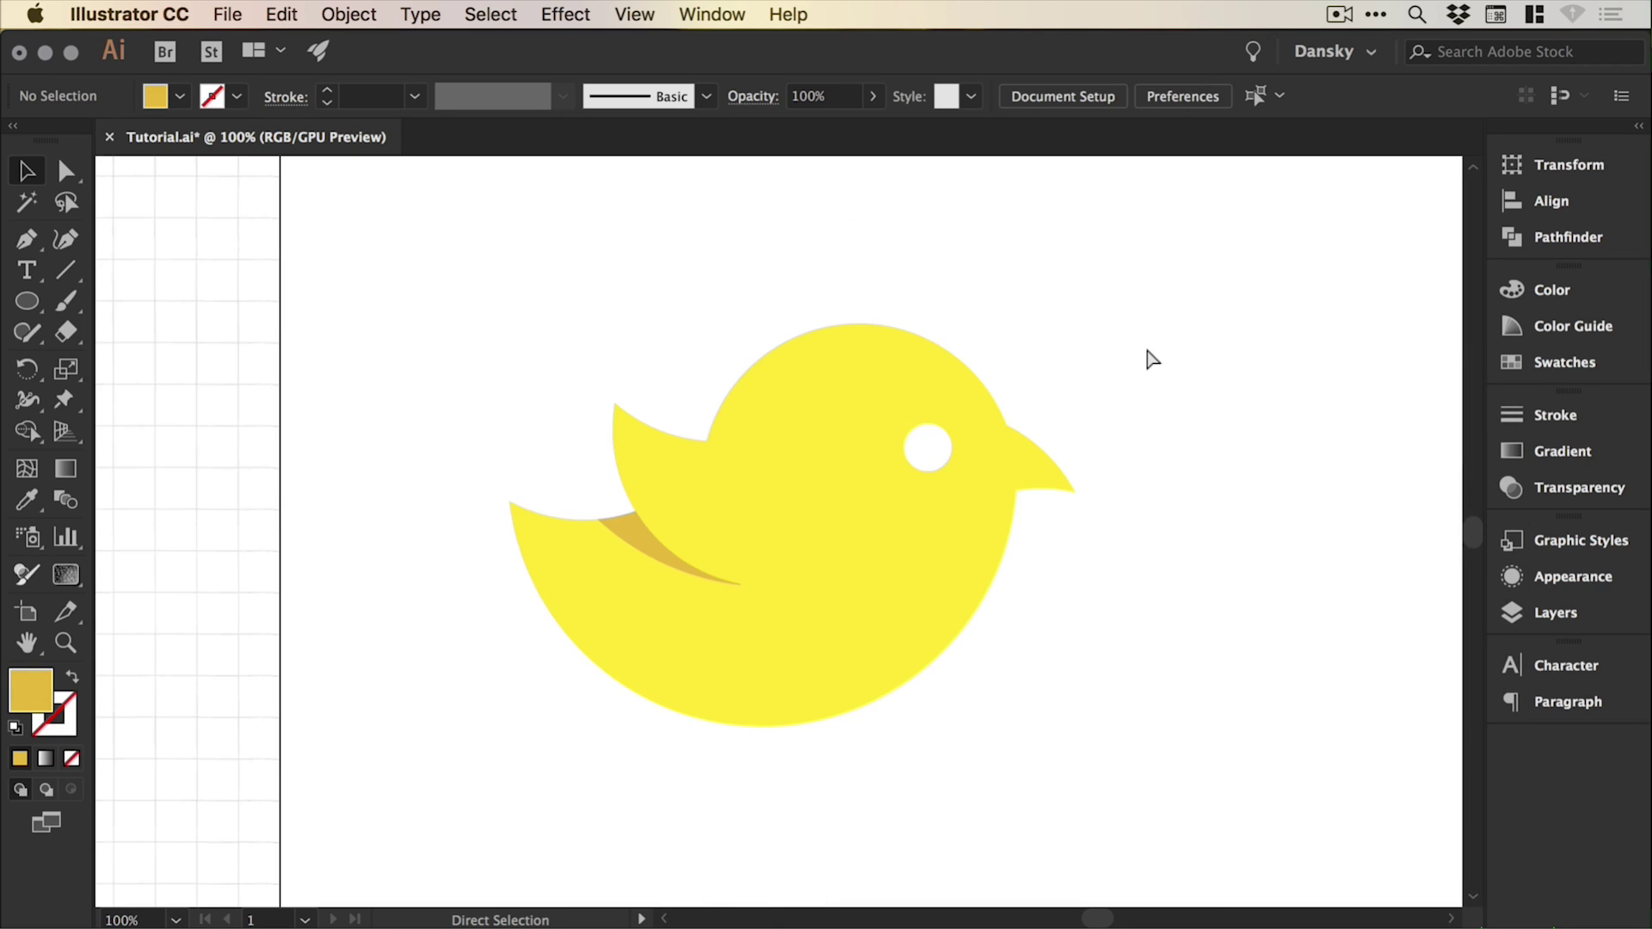
pyautogui.press('super+minus')
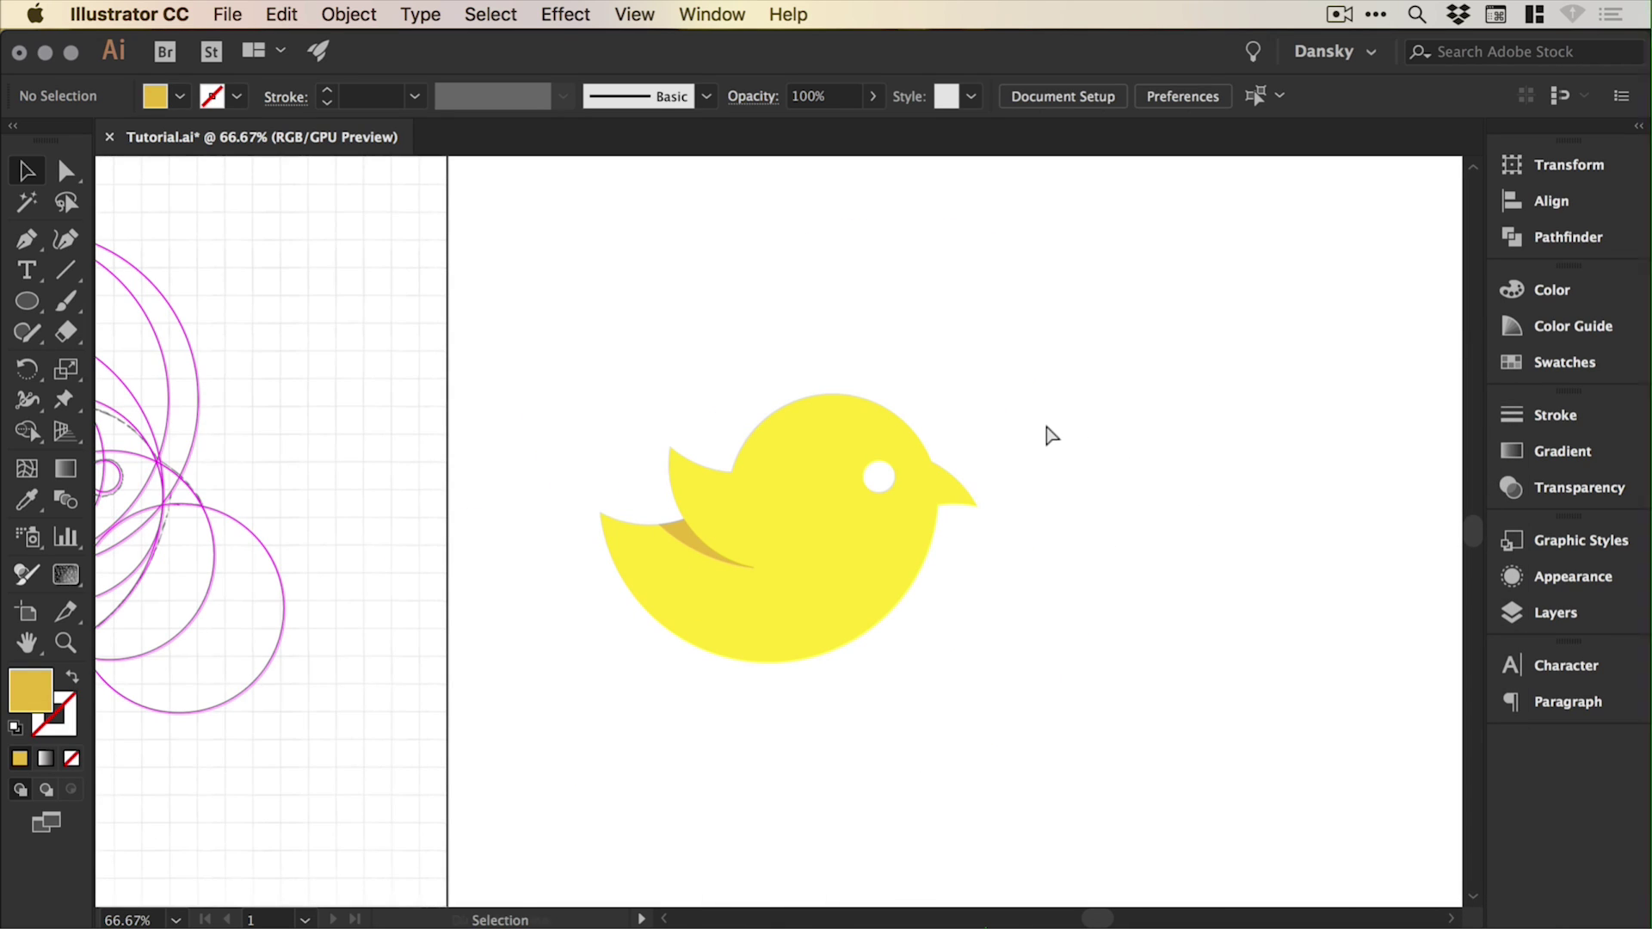
pyautogui.press('super+y')
pyautogui.press('super+y')
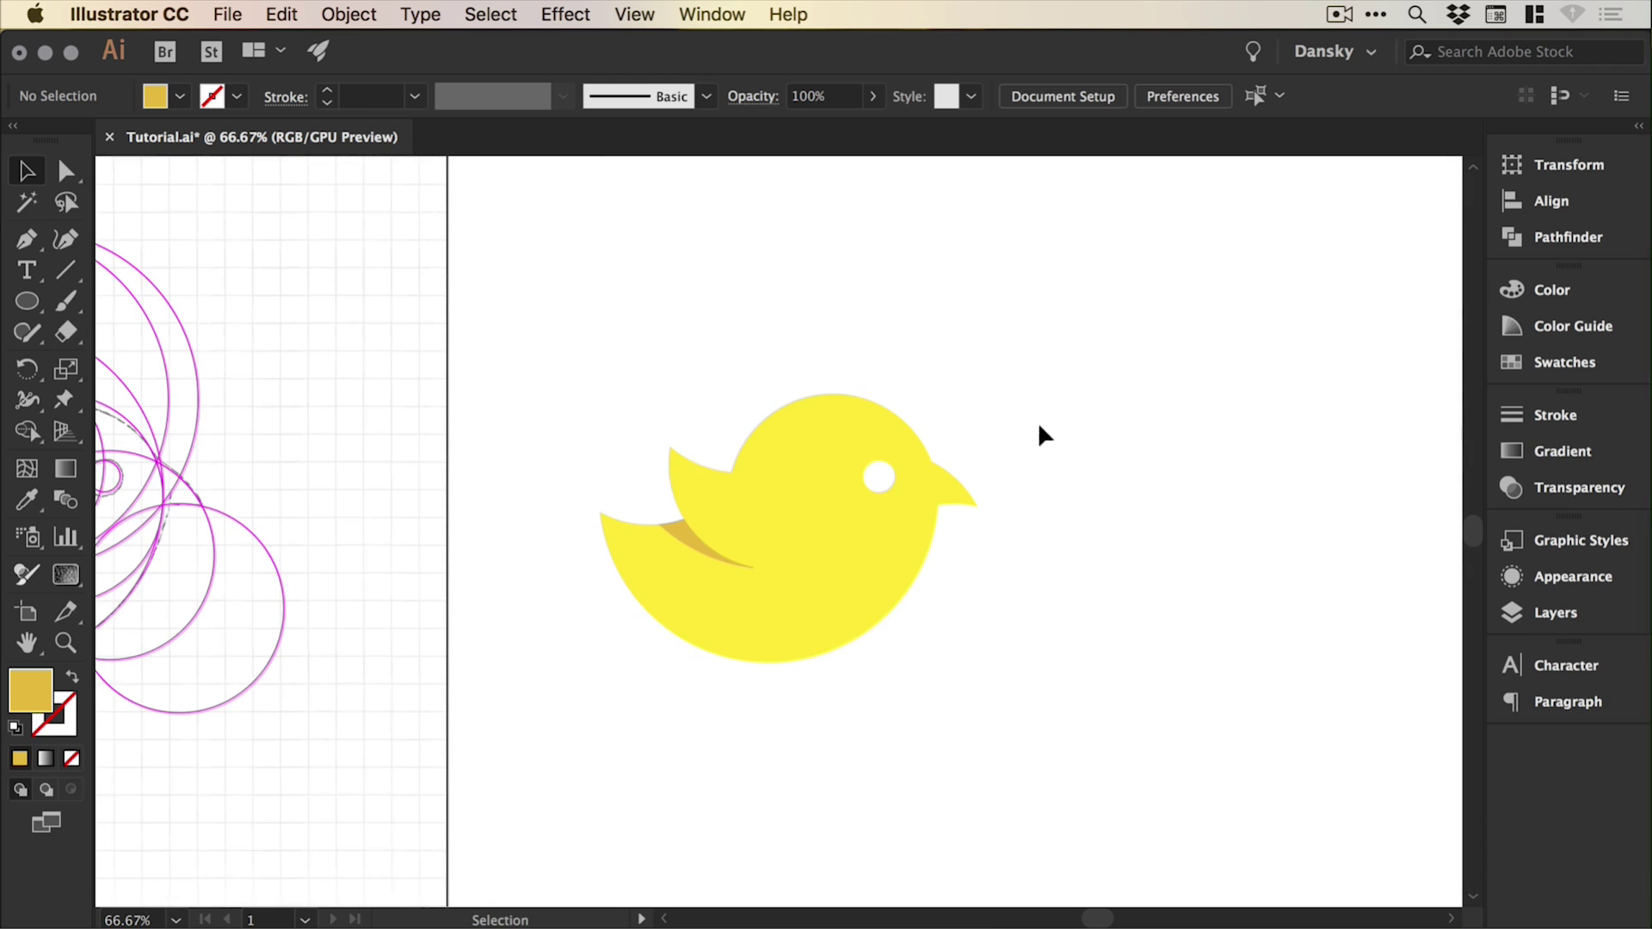
pyautogui.moveTo(573, 325); pyautogui.dragTo(998, 700)
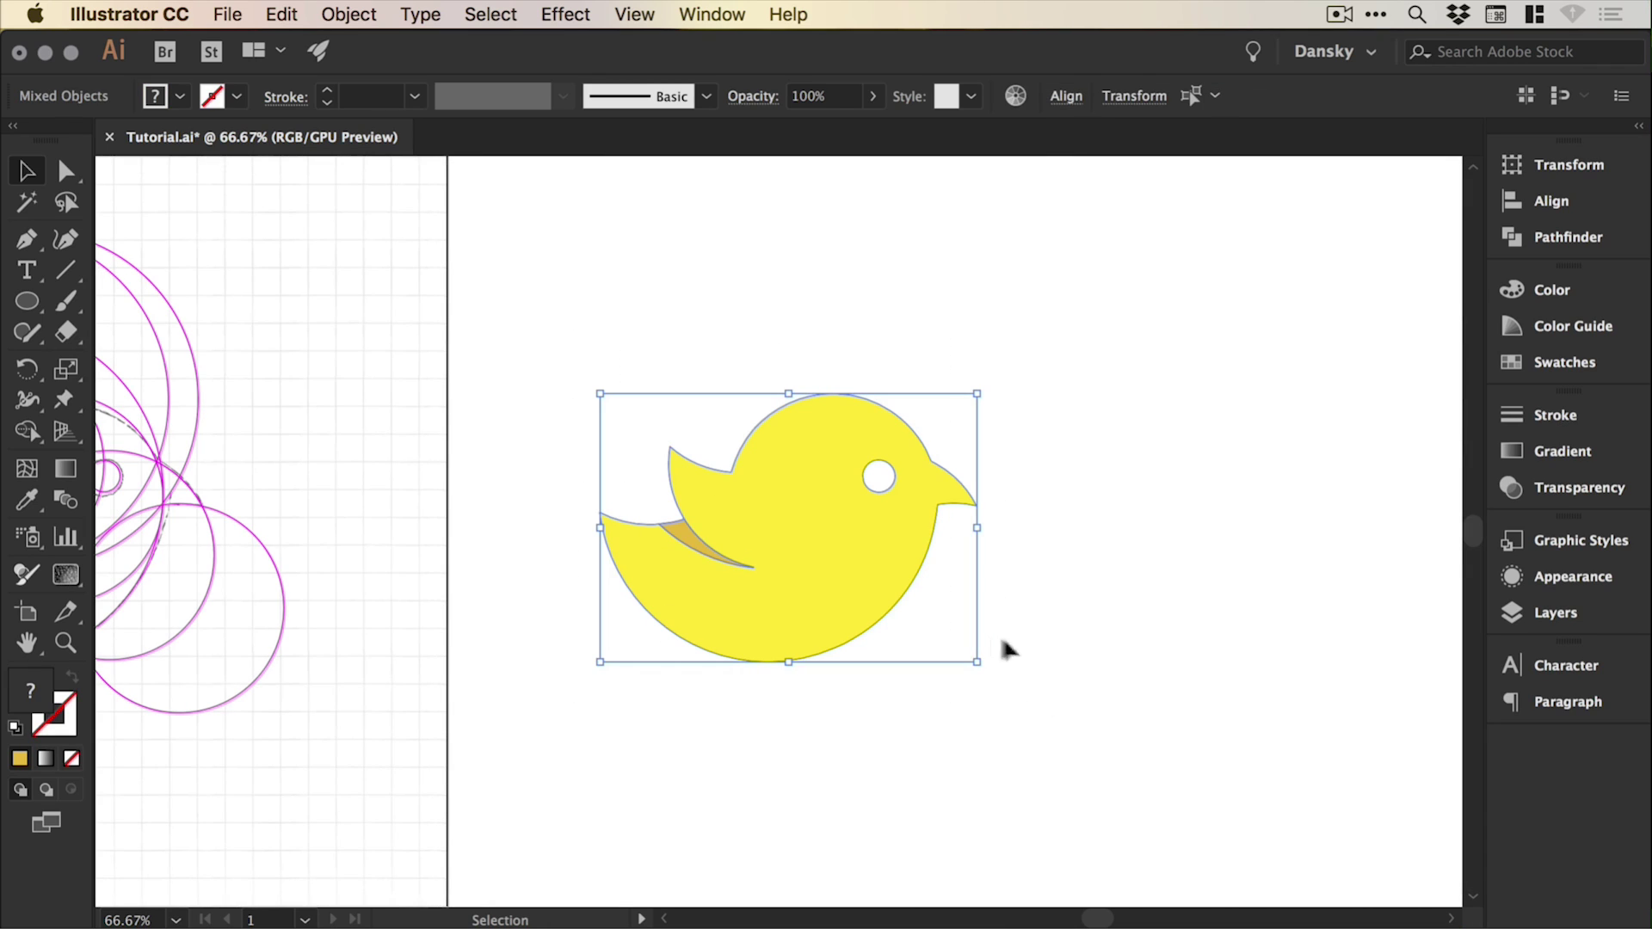
pyautogui.click(353, 17)
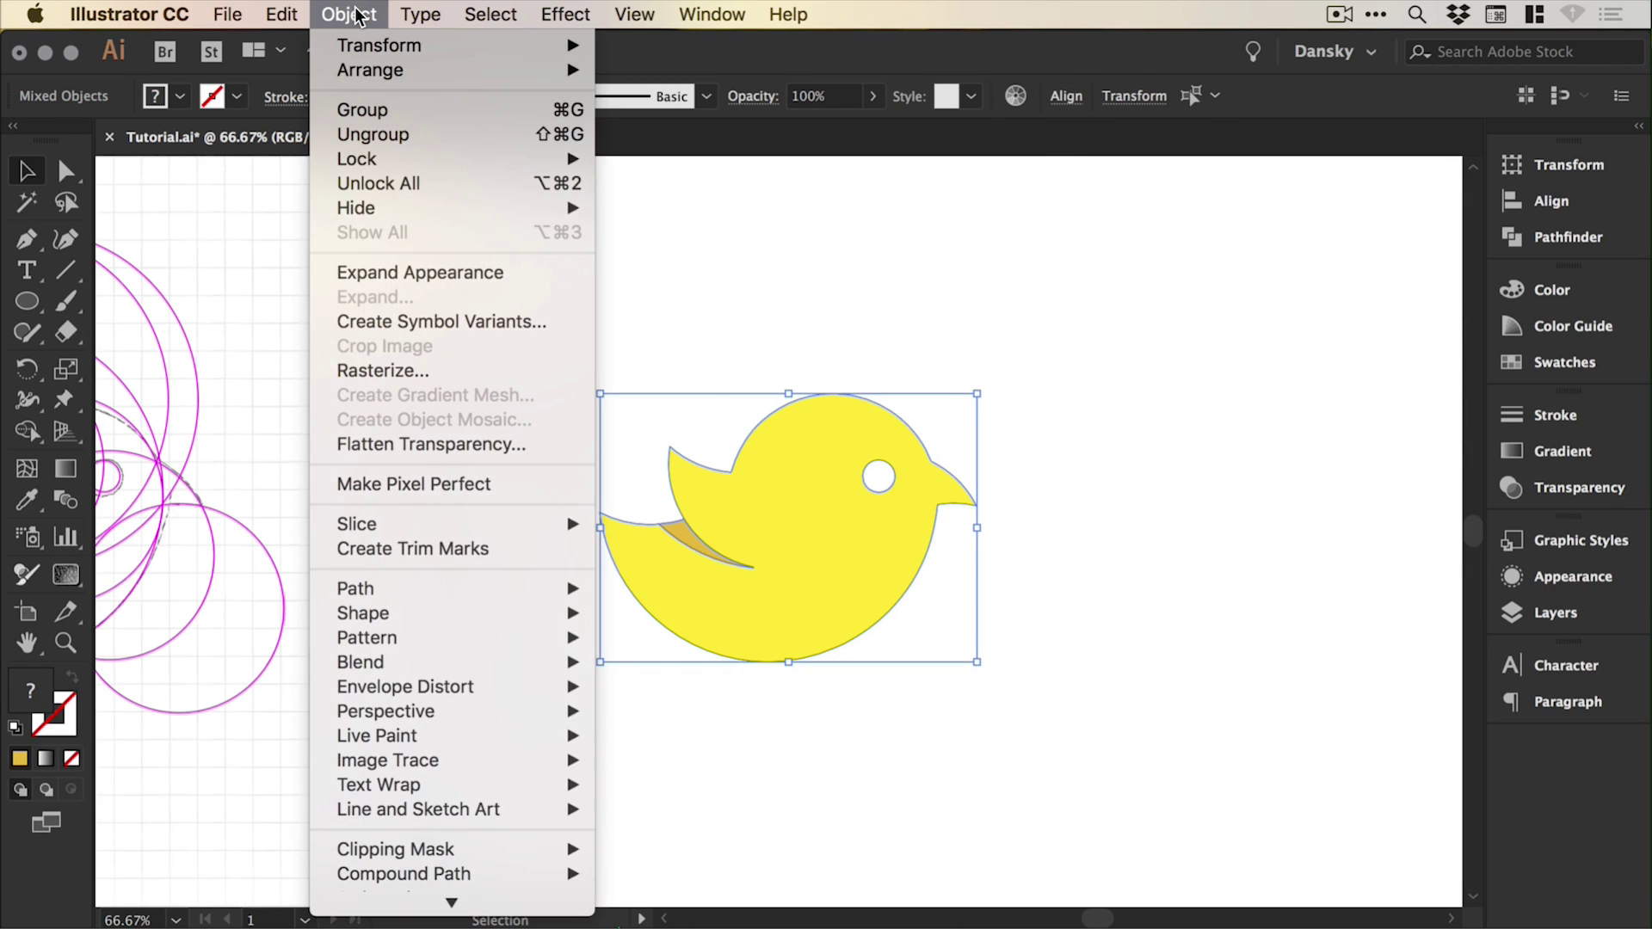
pyautogui.click(370, 110)
pyautogui.click(782, 350)
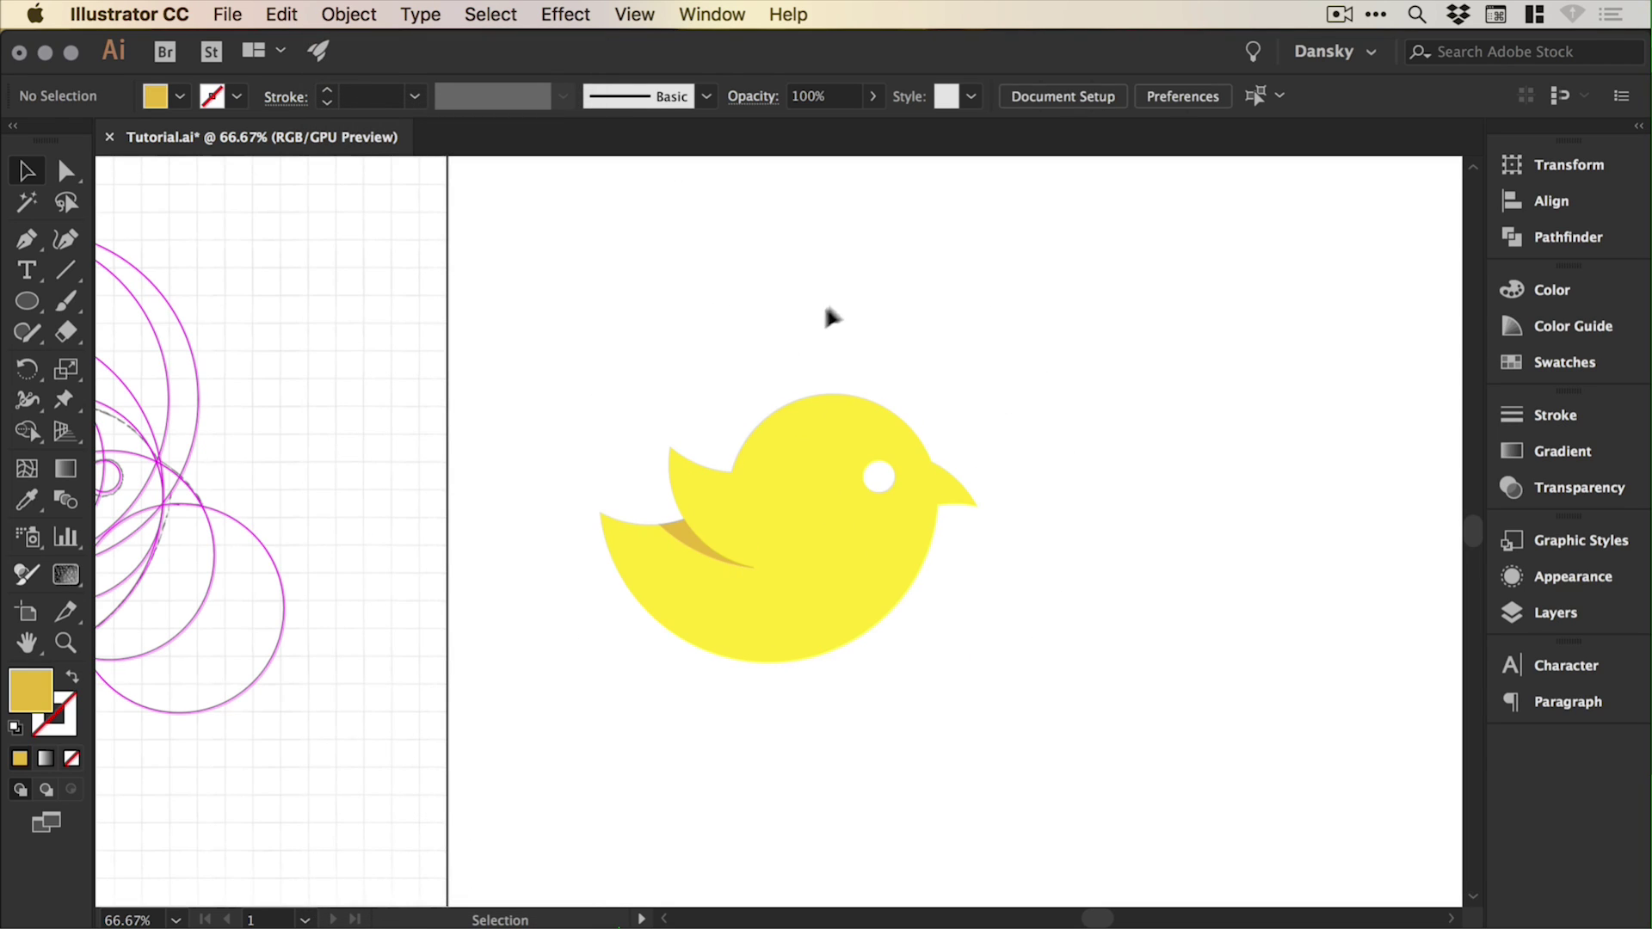
pyautogui.moveTo(481, 310); pyautogui.dragTo(891, 667)
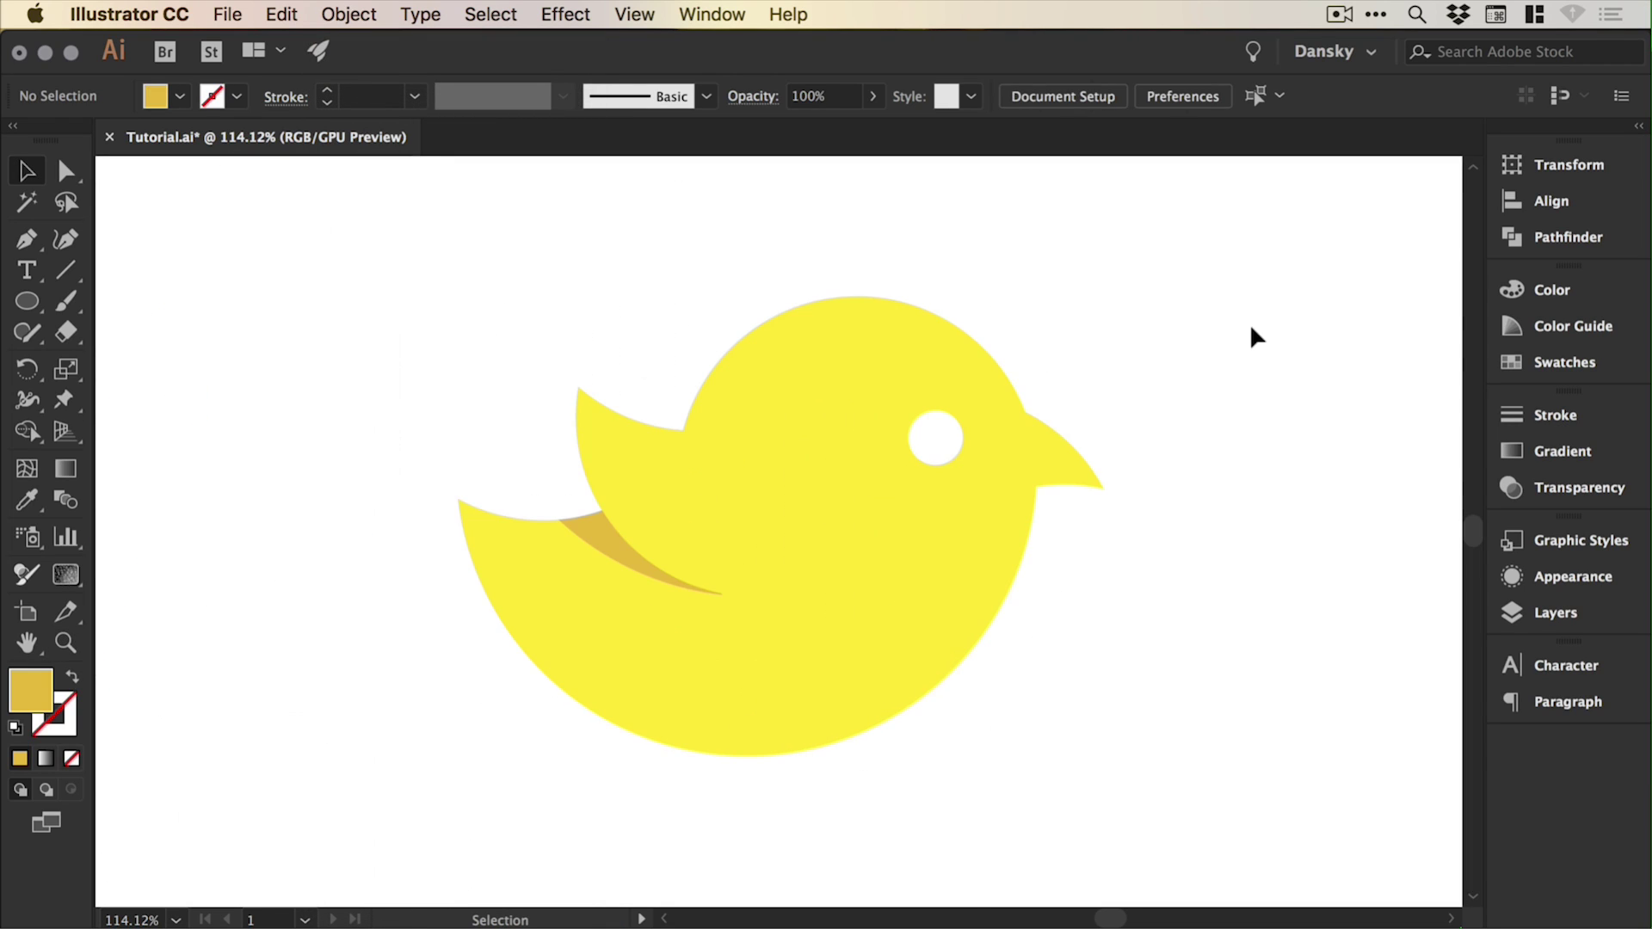